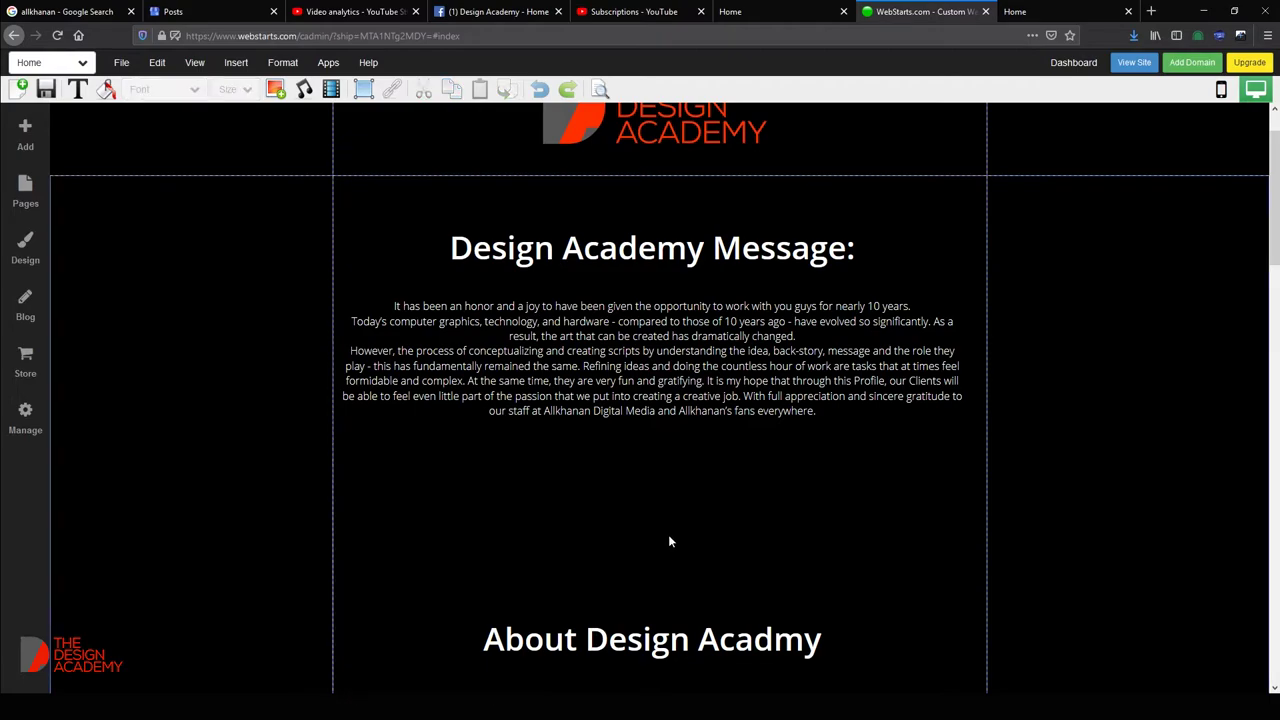
# Upload Design Academy Logo.jpg from the For Website folder and insert it into the page.
pyautogui.click(275, 89)
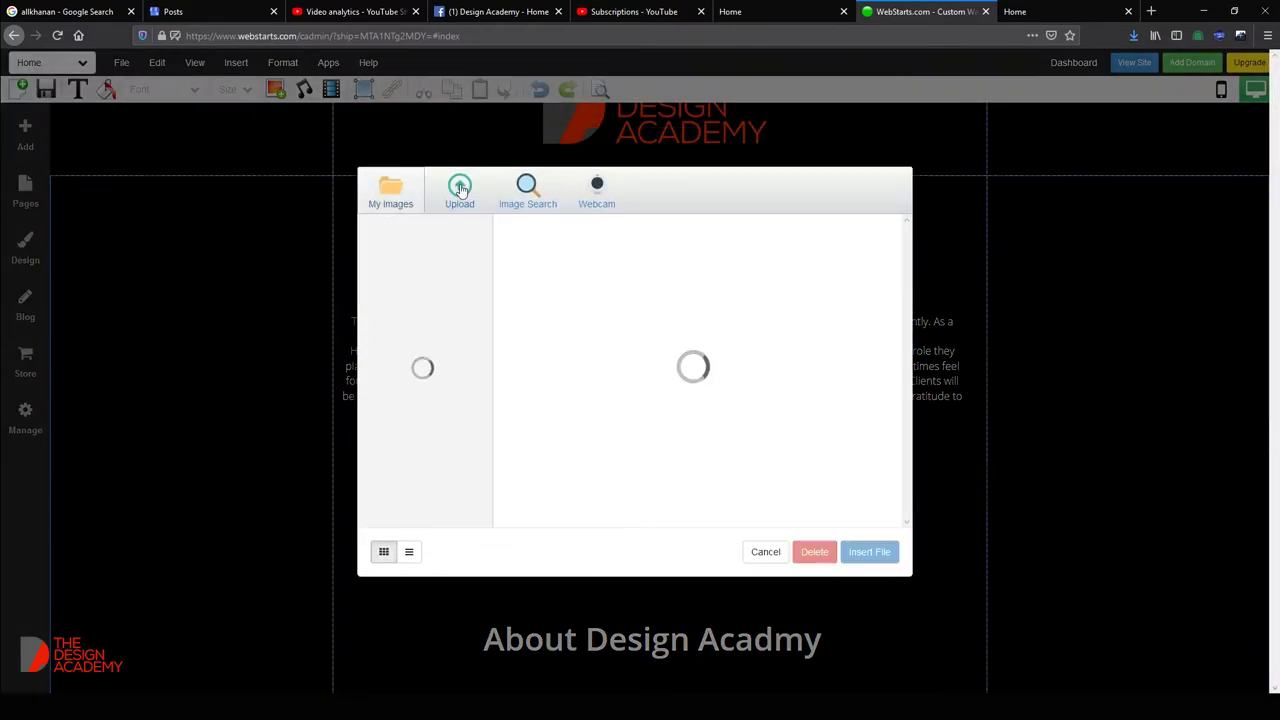
pyautogui.click(461, 194)
pyautogui.doubleClick(1068, 135)
pyautogui.click(478, 150)
pyautogui.doubleClick(478, 146)
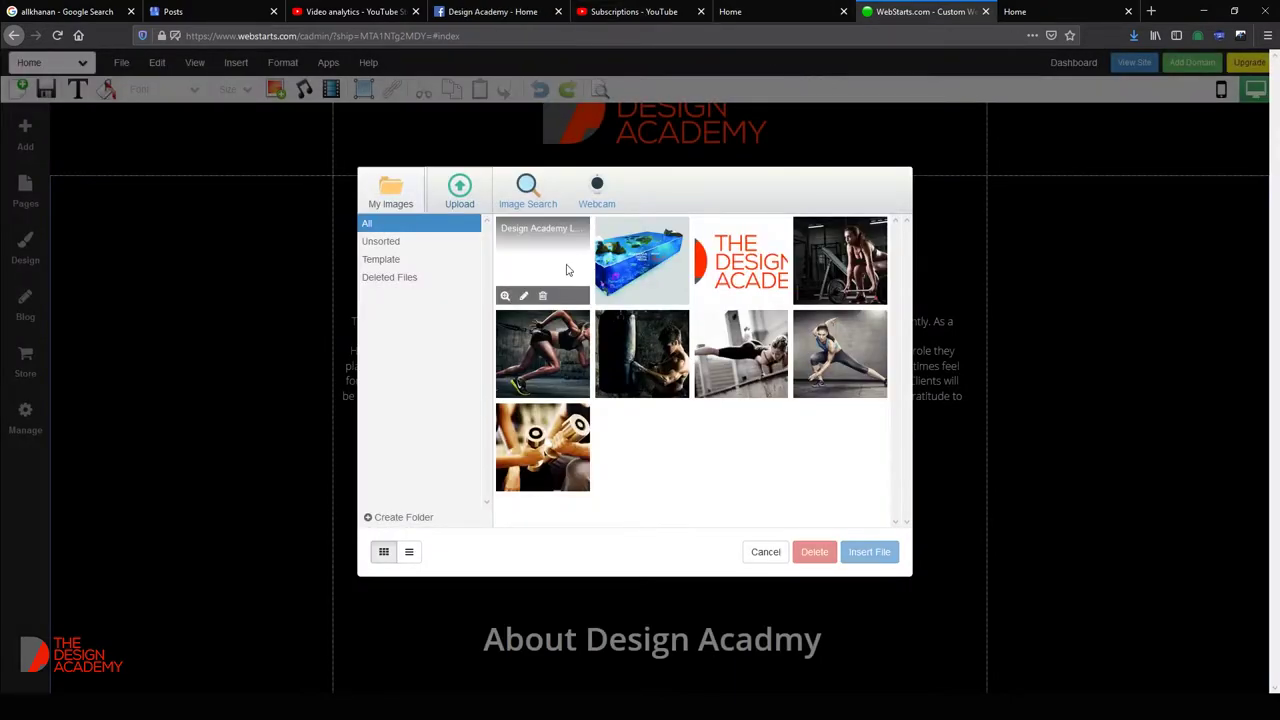
pyautogui.doubleClick(538, 244)
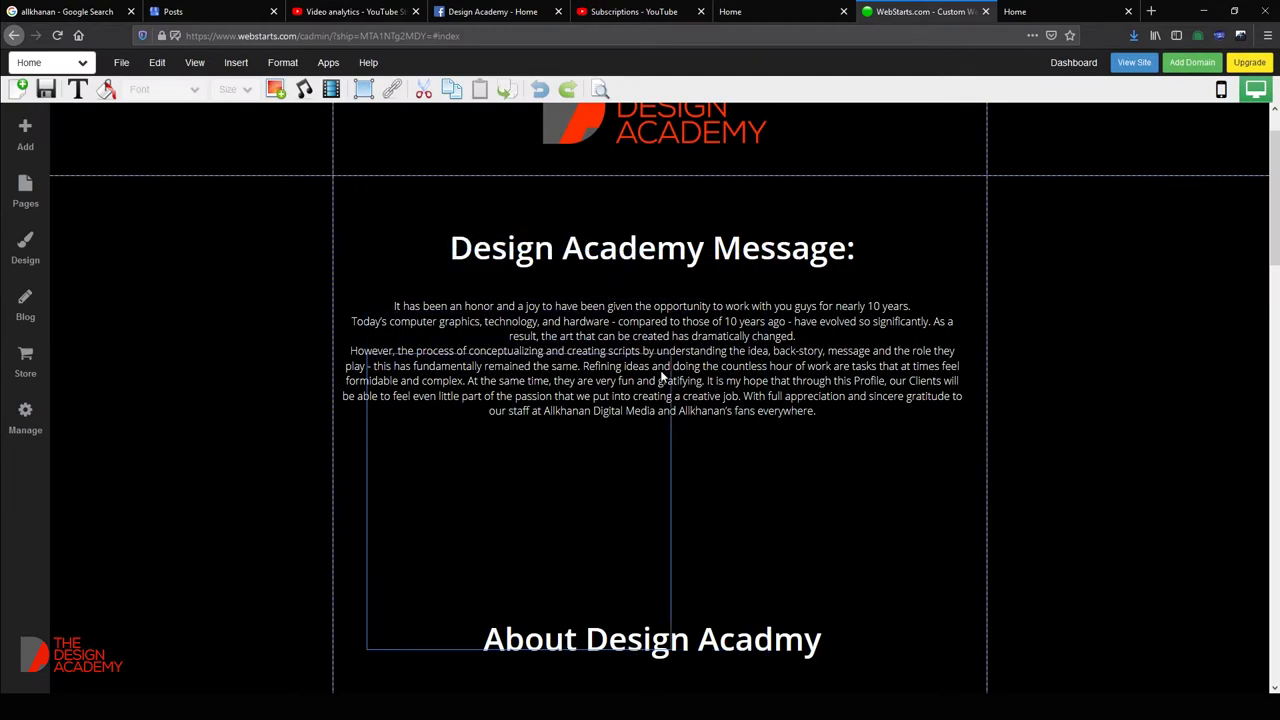
# Shrink the logo to about 126x133 px and centre it on the page.
pyautogui.moveTo(466, 531); pyautogui.dragTo(634, 487)
pyautogui.scroll(-1, 640, 480)
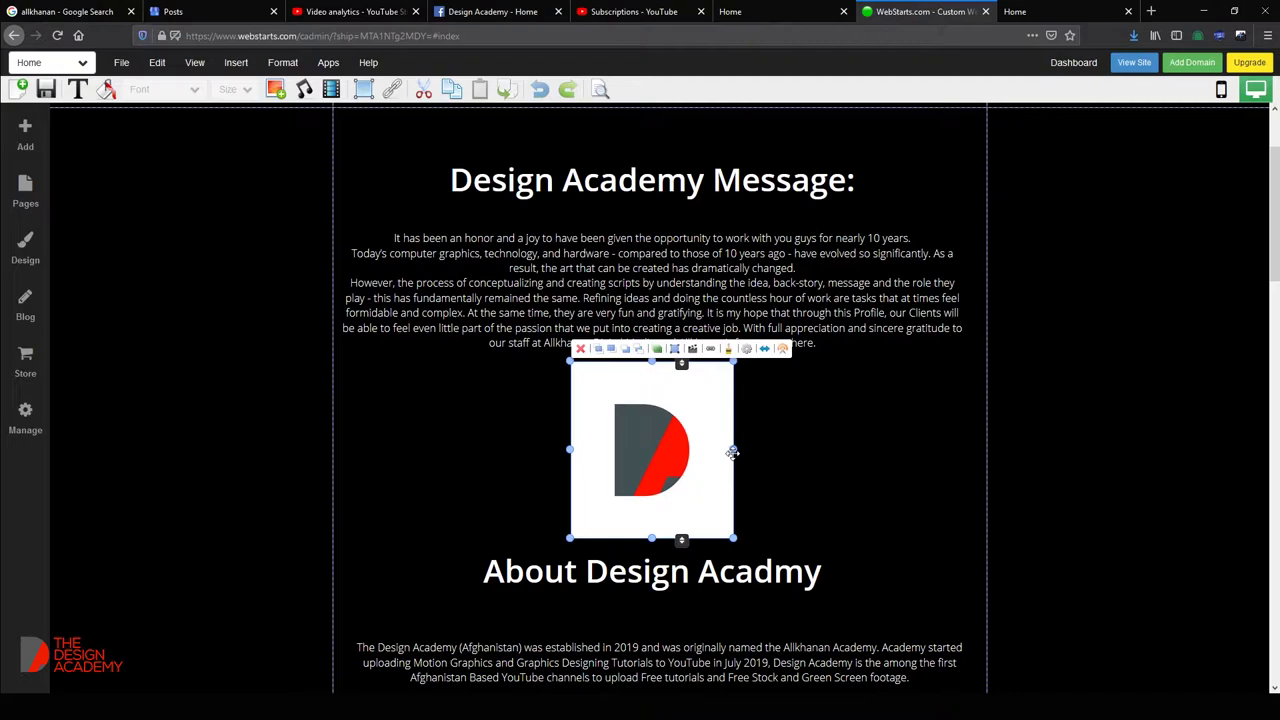
pyautogui.moveTo(733, 363); pyautogui.dragTo(701, 404)
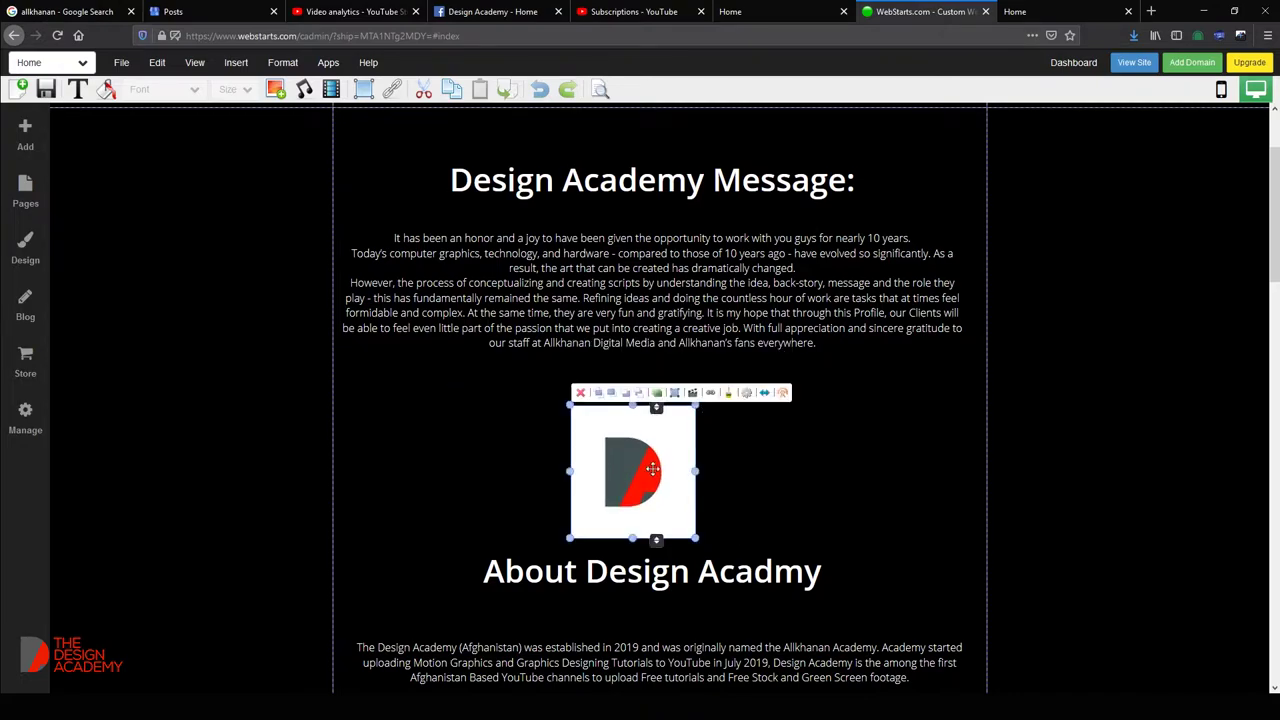
pyautogui.moveTo(652, 468); pyautogui.dragTo(672, 446)
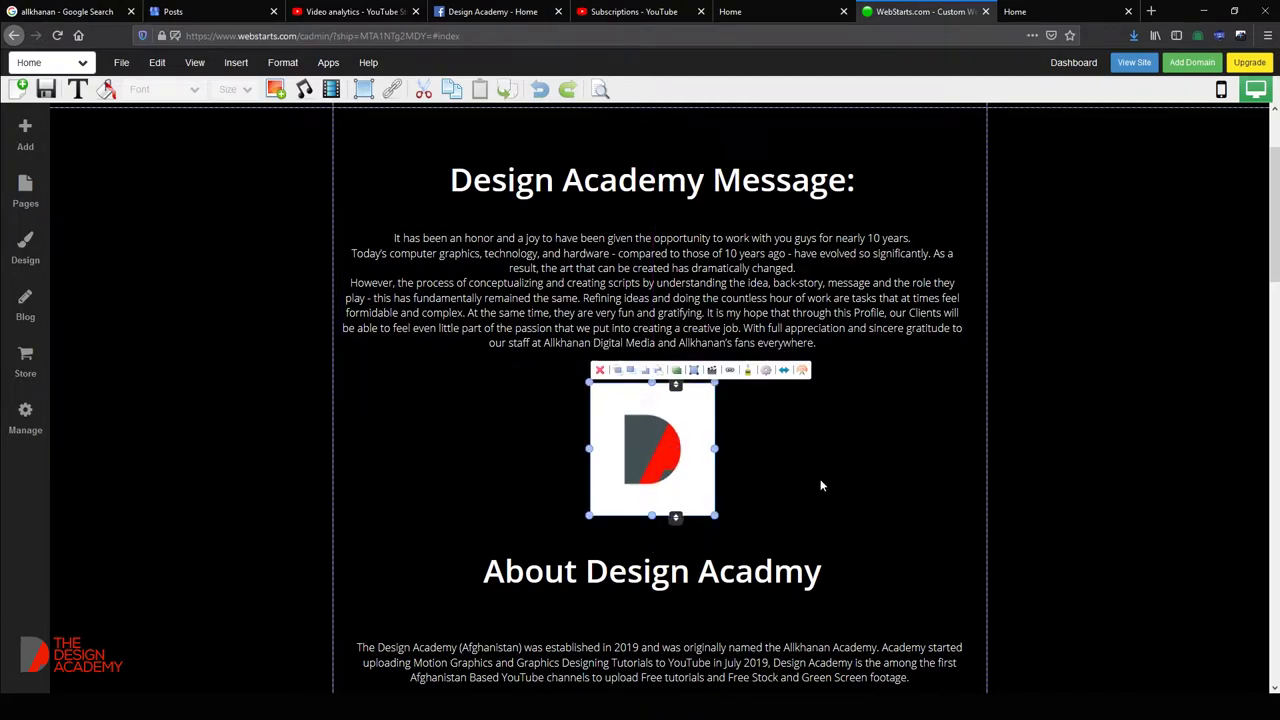
pyautogui.scroll(2, 820, 485)
# Nudge the message paragraph and Design Academy Message heading upward into place.
pyautogui.click(663, 400)
pyautogui.moveTo(651, 404); pyautogui.dragTo(655, 388)
pyautogui.click(656, 334)
pyautogui.moveTo(656, 334); pyautogui.dragTo(660, 297)
pyautogui.moveTo(686, 403); pyautogui.dragTo(686, 398)
pyautogui.scroll(-5, 692, 492)
pyautogui.scroll(-1, 692, 496)
# Fine-tune the positions of the message paragraph and the athlete image.
pyautogui.scroll(-1, 692, 497)
pyautogui.click(686, 400)
pyautogui.scroll(-8, 708, 440)
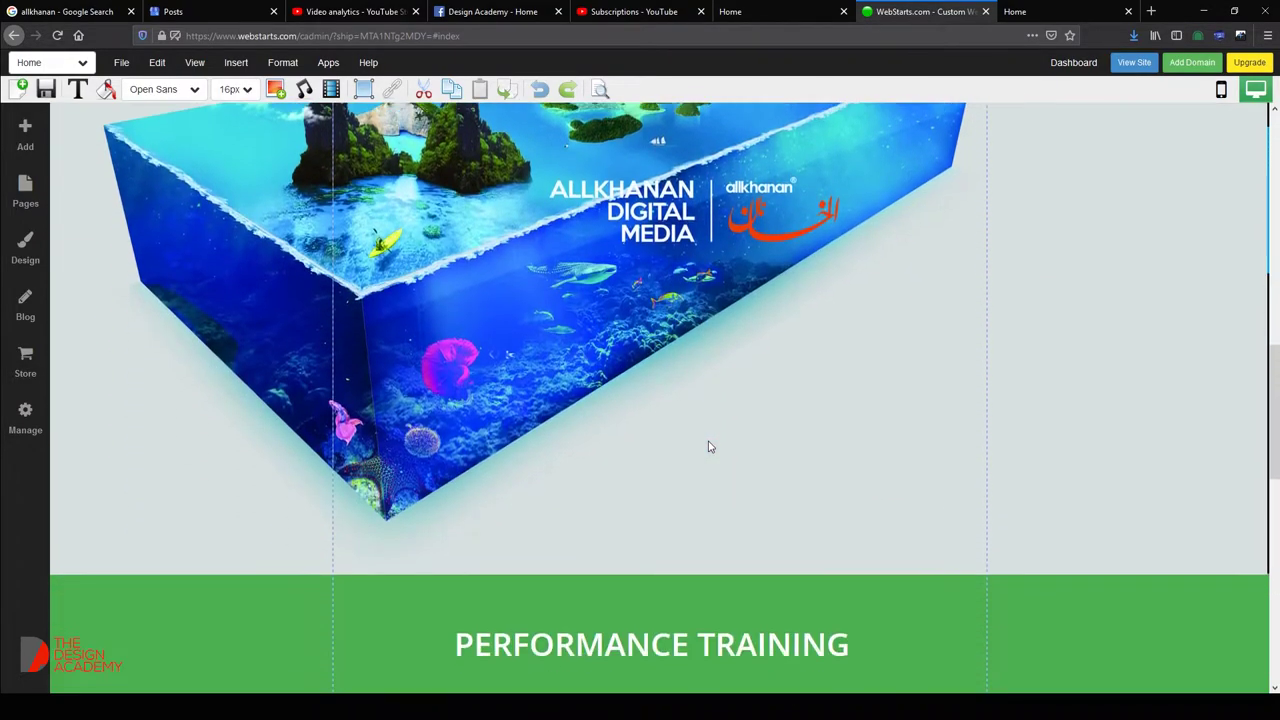
pyautogui.scroll(-4, 708, 447)
pyautogui.scroll(1, 708, 447)
pyautogui.scroll(-2, 708, 447)
pyautogui.click(746, 351)
pyautogui.moveTo(746, 351); pyautogui.dragTo(731, 354)
pyautogui.scroll(4, 690, 300)
pyautogui.scroll(-2, 686, 337)
# Replace the PERFORMANCE TRAINING banner text with 'Tutorials:' copied from the Notepad notes.
pyautogui.hotkey('alt', 'Tab')
pyautogui.moveTo(264, 306); pyautogui.dragTo(188, 306)
pyautogui.hotkey('ctrl', 'c')
pyautogui.click(708, 538)
pyautogui.click(645, 438)
pyautogui.doubleClick(645, 438)
pyautogui.hotkey('ctrl', 'v')
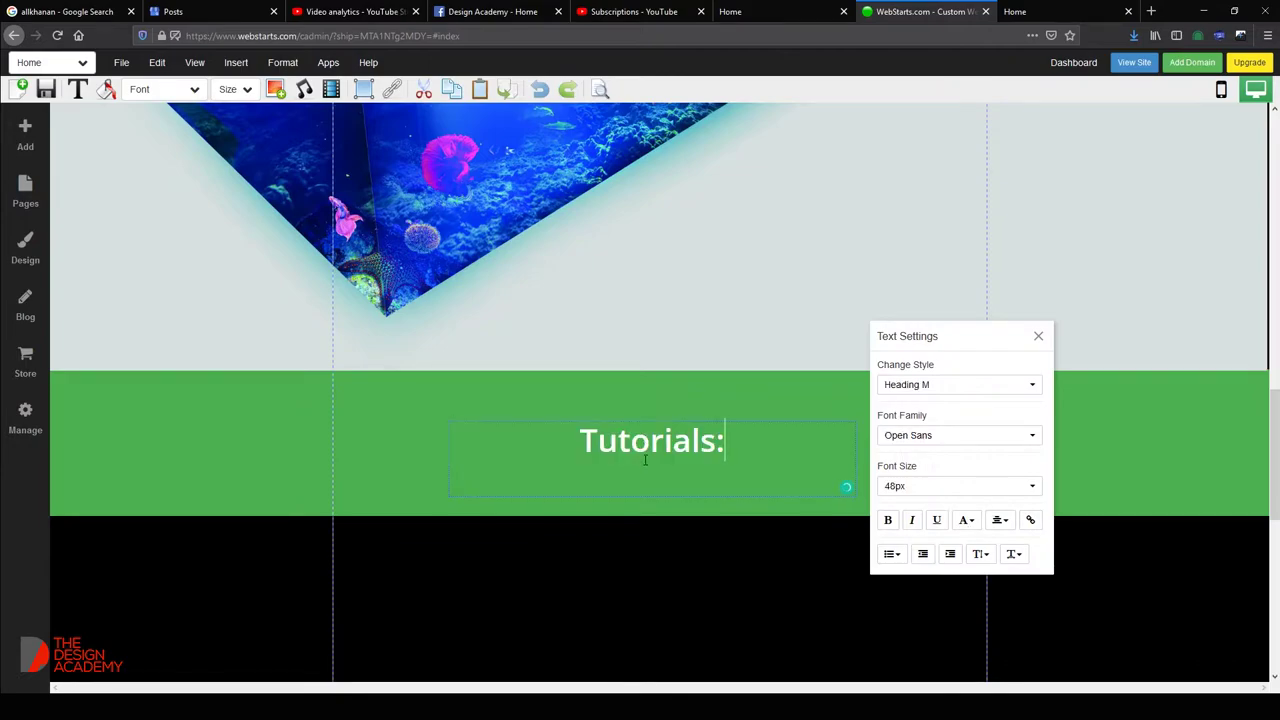
# Move the Tutorials: heading into the black section and delete the green band.
pyautogui.scroll(-3, 671, 492)
pyautogui.click(714, 457)
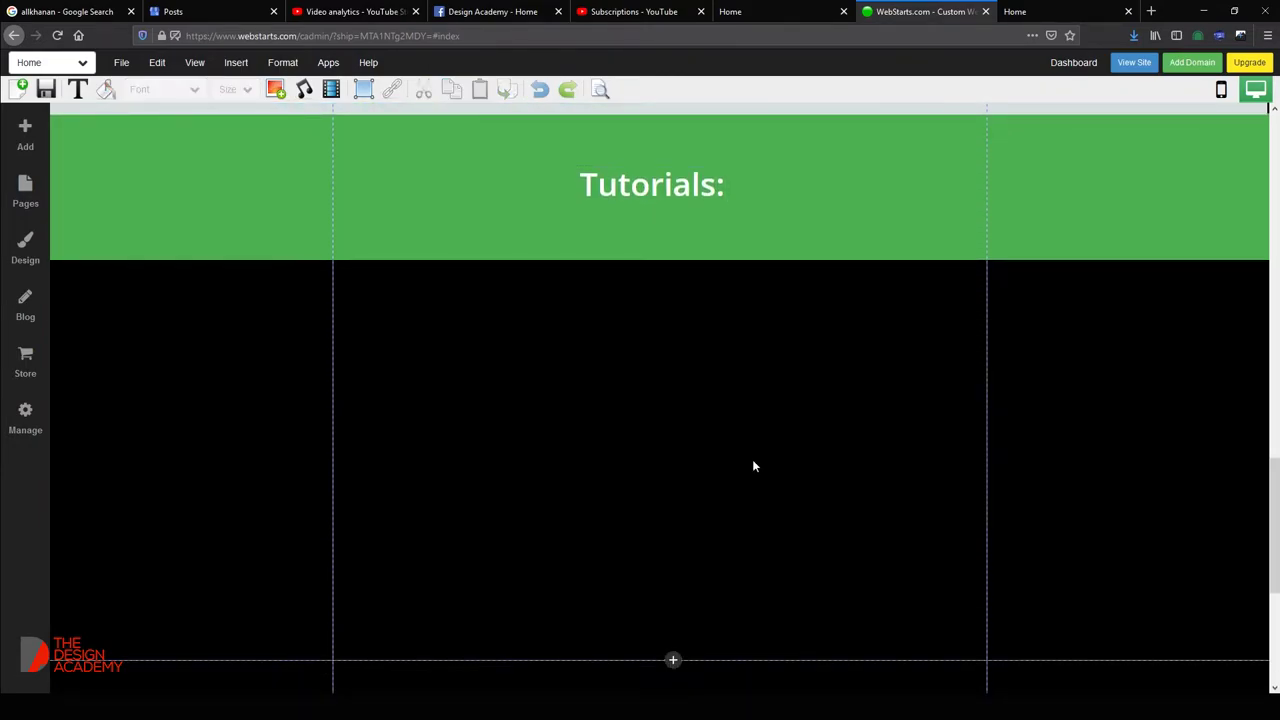
pyautogui.scroll(-4, 714, 457)
pyautogui.scroll(6, 763, 471)
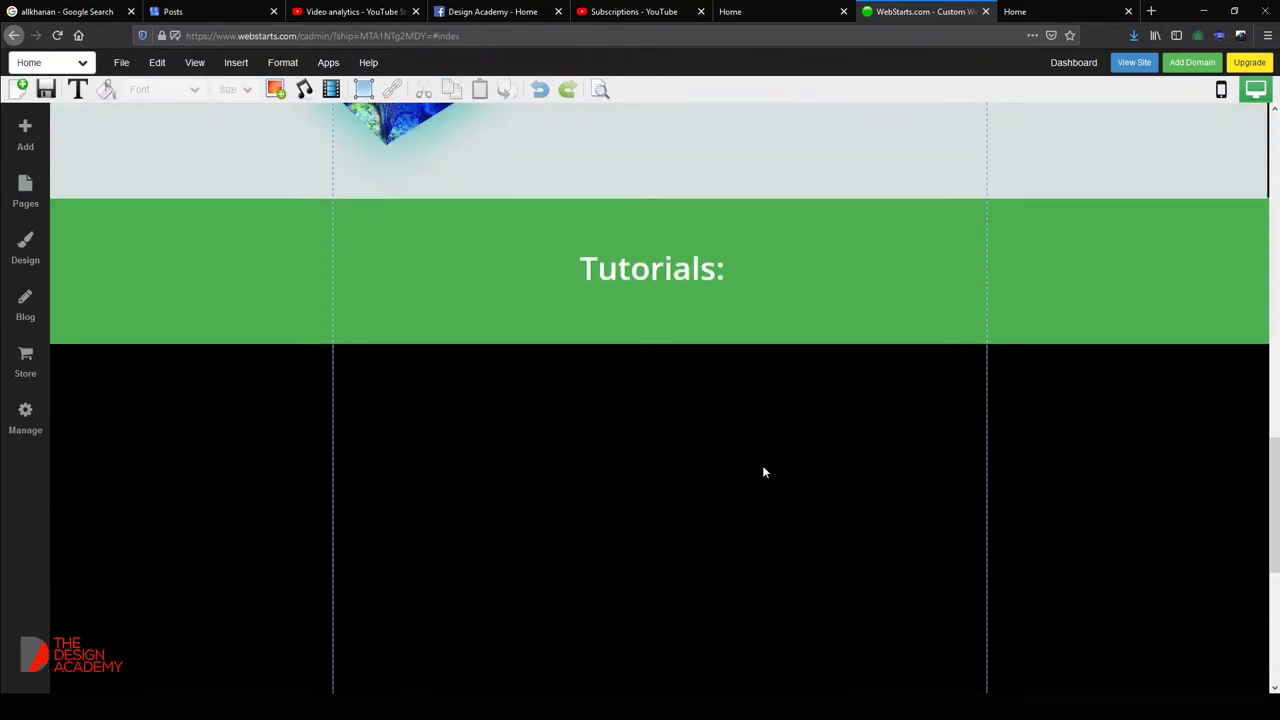
pyautogui.click(838, 310)
pyautogui.moveTo(745, 336); pyautogui.dragTo(711, 460)
pyautogui.click(762, 337)
pyautogui.press('Delete')
pyautogui.moveTo(620, 458); pyautogui.dragTo(654, 319)
# Lower the Tutorials: heading about 100 px, then browse Photoshop's new-document presets.
pyautogui.moveTo(687, 361); pyautogui.dragTo(677, 457)
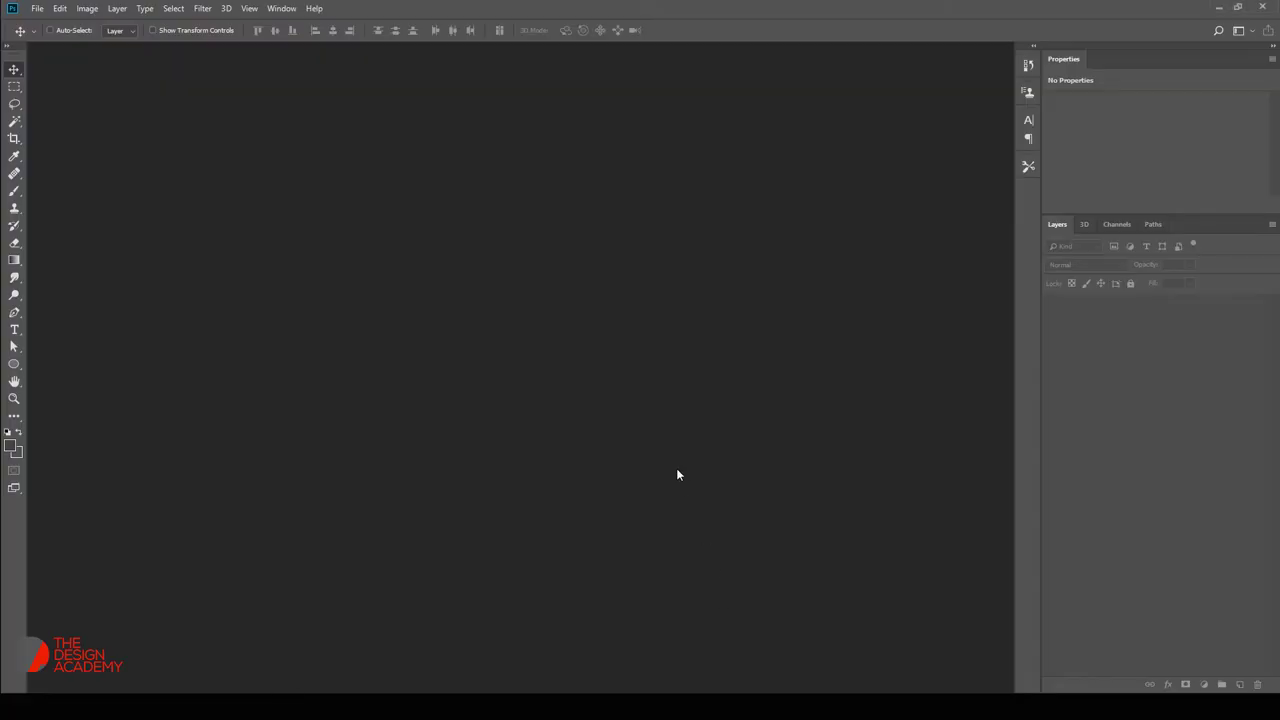
pyautogui.hotkey('ctrl', 'n')
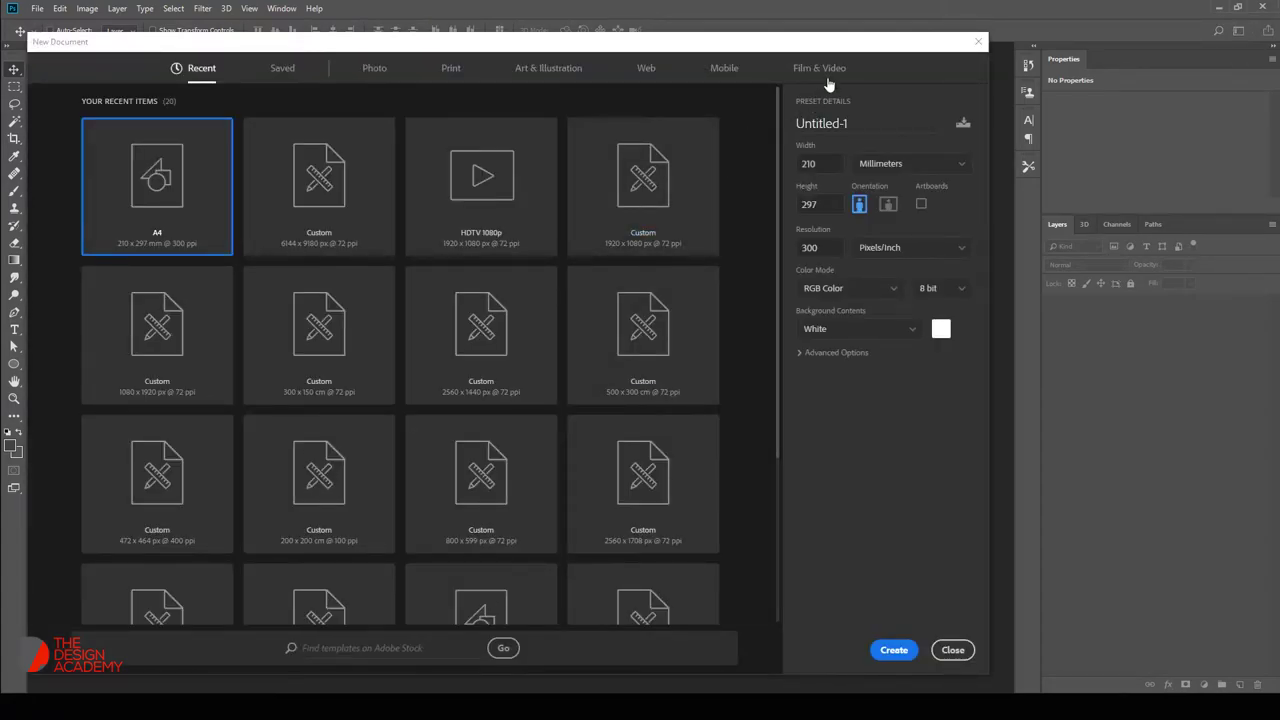
pyautogui.click(832, 72)
pyautogui.click(455, 68)
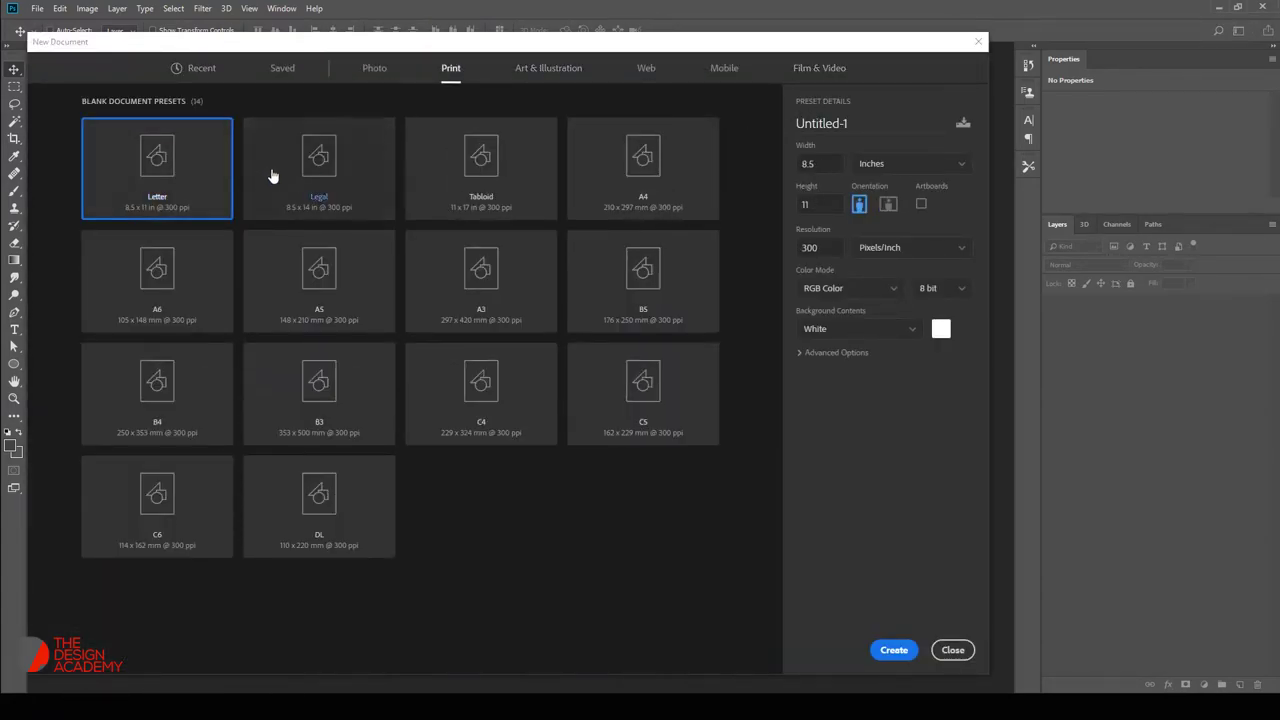
pyautogui.click(642, 193)
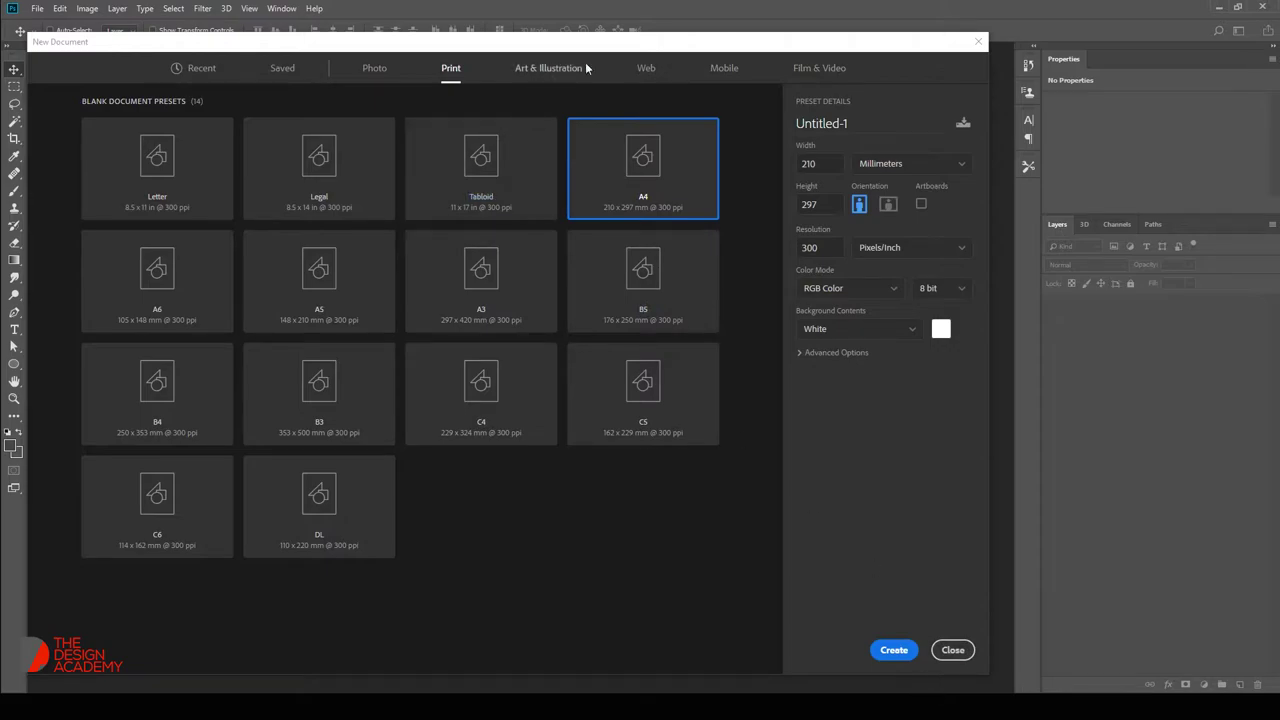
pyautogui.click(820, 68)
# Create the 1920x1080 document and switch to the Custom Shape Tool.
pyautogui.click(893, 650)
pyautogui.moveTo(14, 364); pyautogui.dragTo(68, 430)
pyautogui.rightClick(309, 280)
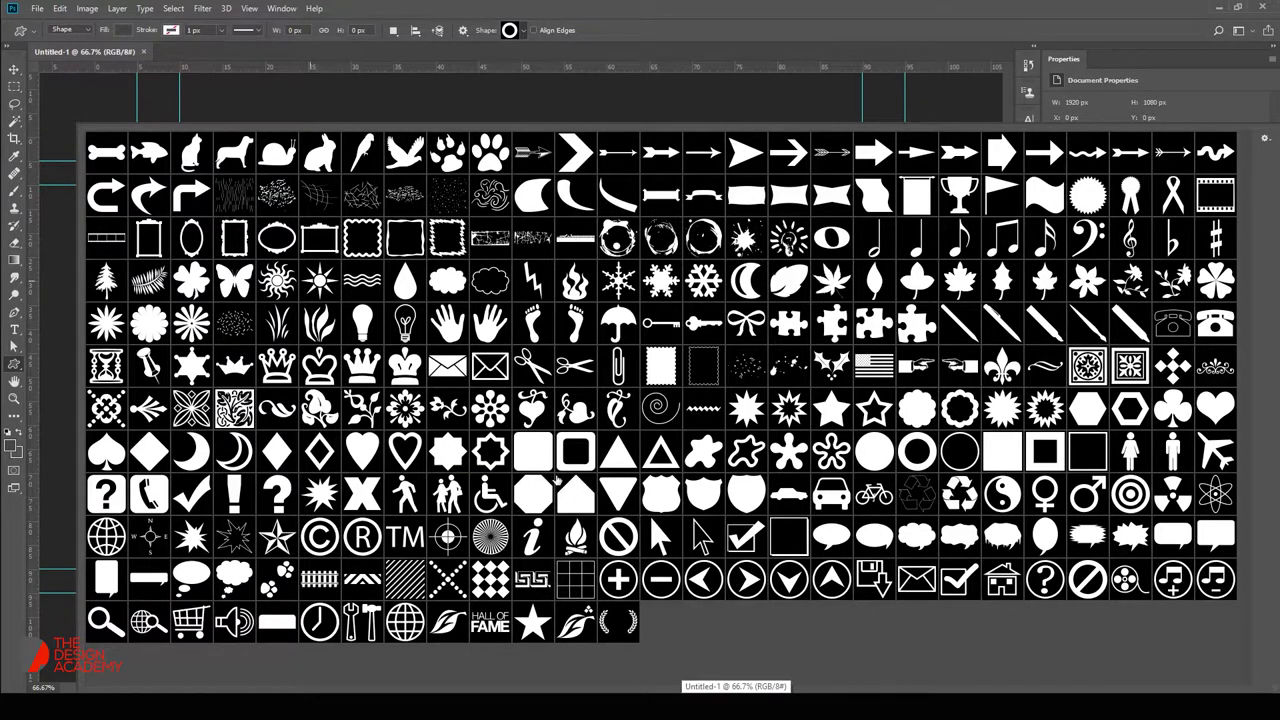
# Draw the dark grey filled circle and move it onto the guides.
pyautogui.doubleClick(890, 457)
pyautogui.moveTo(452, 260); pyautogui.dragTo(778, 528)
pyautogui.press('v')
pyautogui.moveTo(628, 399); pyautogui.dragTo(565, 387)
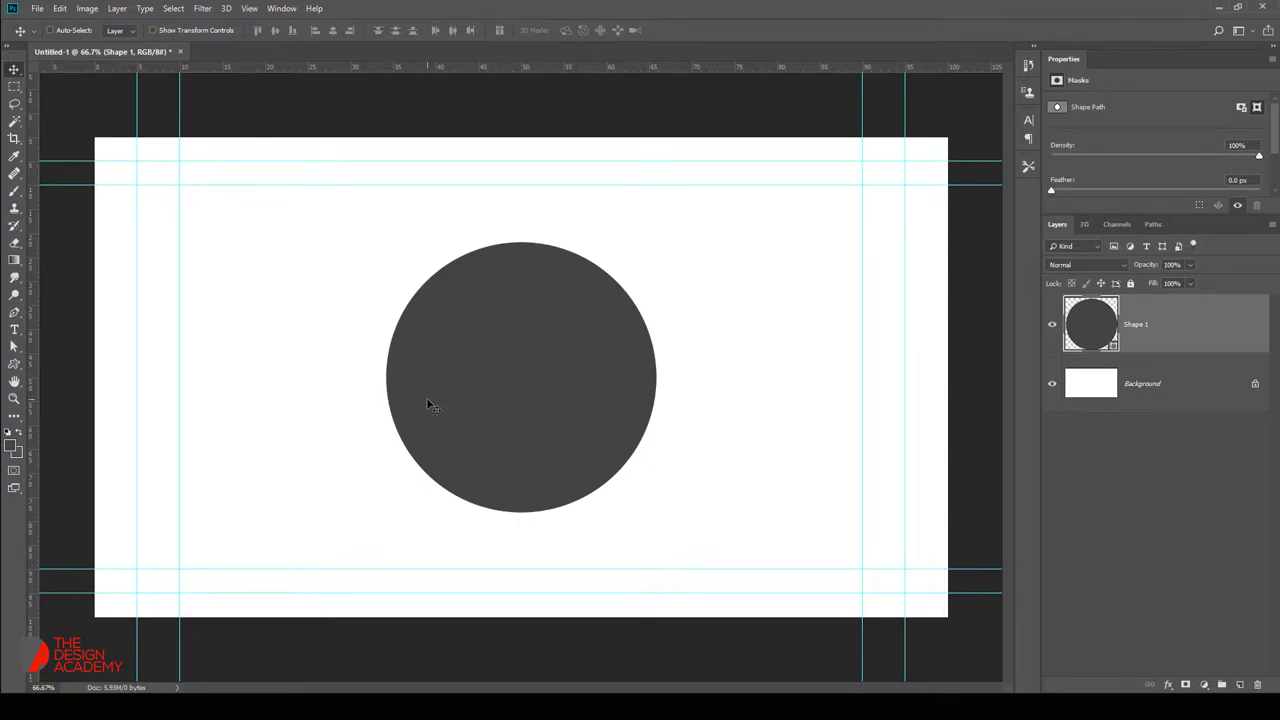
# Draw the laurel wreath custom shape and place it on the circle's left edge.
pyautogui.click(15, 346)
pyautogui.rightClick(15, 346)
pyautogui.click(14, 364)
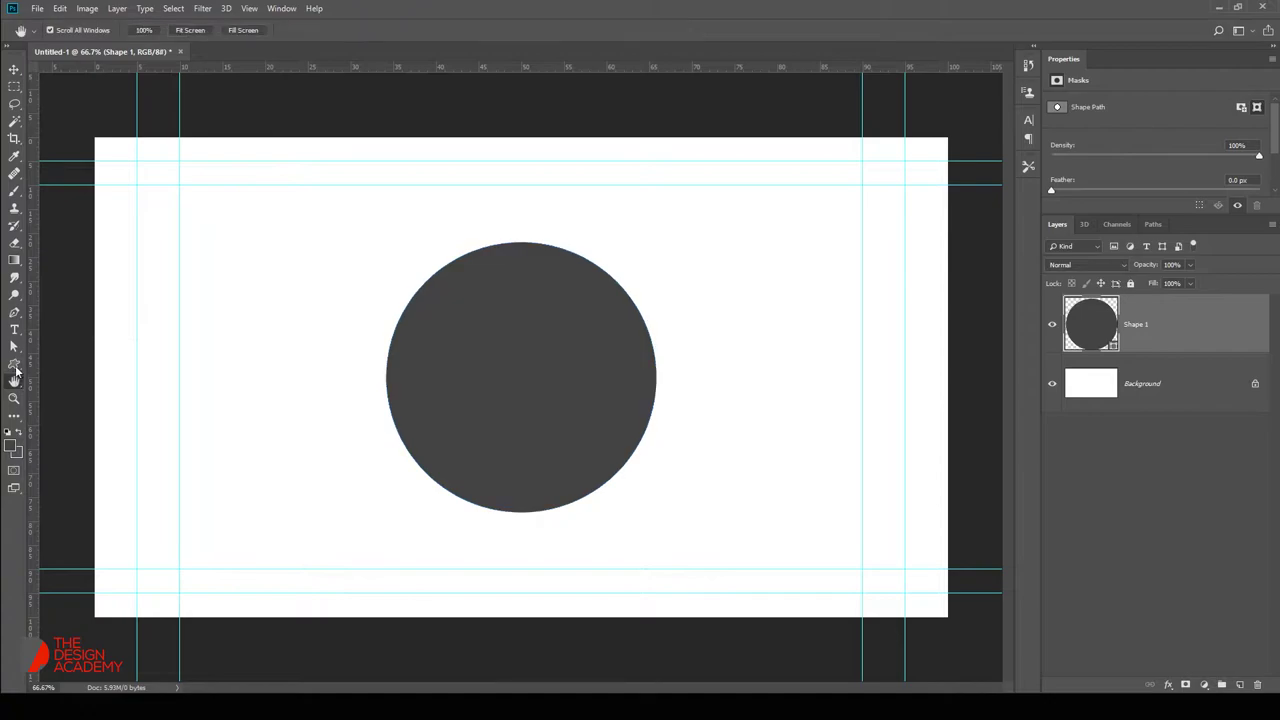
pyautogui.rightClick(14, 364)
pyautogui.click(50, 427)
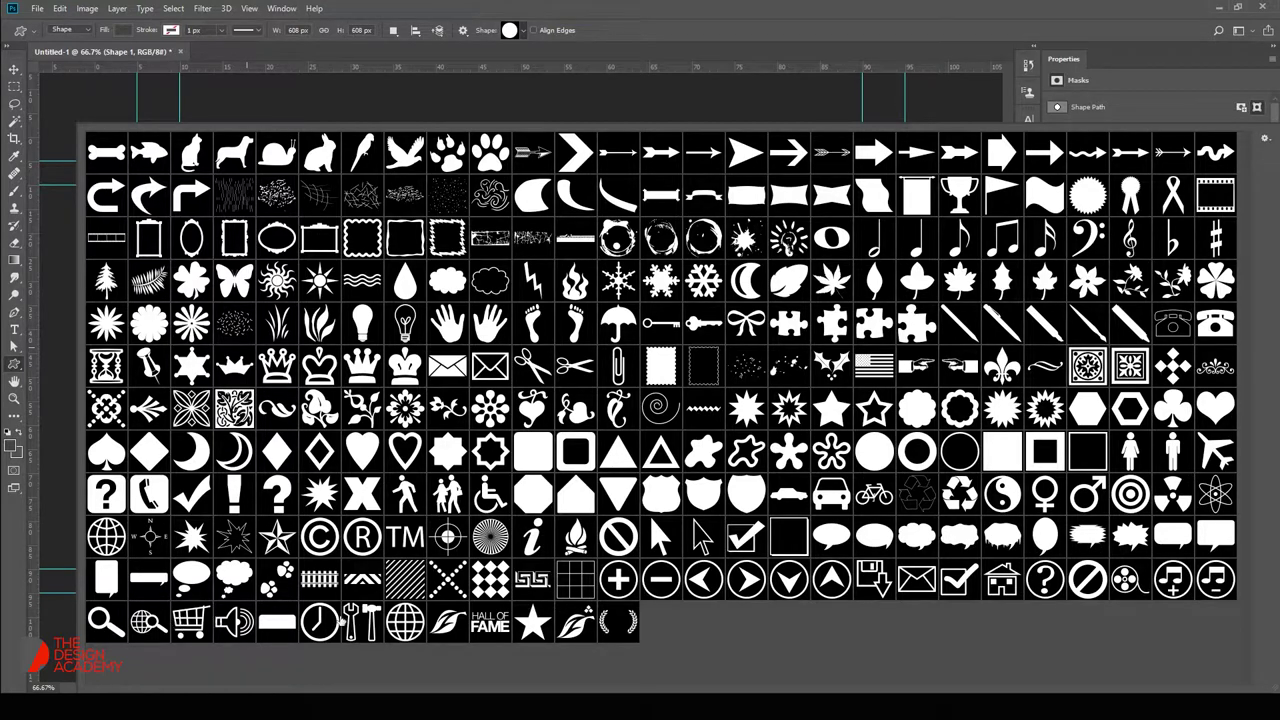
pyautogui.doubleClick(617, 621)
pyautogui.moveTo(268, 300); pyautogui.dragTo(399, 452)
pyautogui.moveTo(406, 346); pyautogui.dragTo(478, 398)
# Scale the wreath up to about 278% and centre it on the circle.
pyautogui.hotkey('ctrl', 't')
pyautogui.moveTo(503, 349); pyautogui.dragTo(673, 358)
pyautogui.moveTo(714, 276); pyautogui.dragTo(736, 251)
pyautogui.press('Return')
# Pick the exclamation mark shape from the custom shape library, then close the library.
pyautogui.rightClick(480, 346)
pyautogui.click(500, 354)
pyautogui.scroll(1, 560, 385)
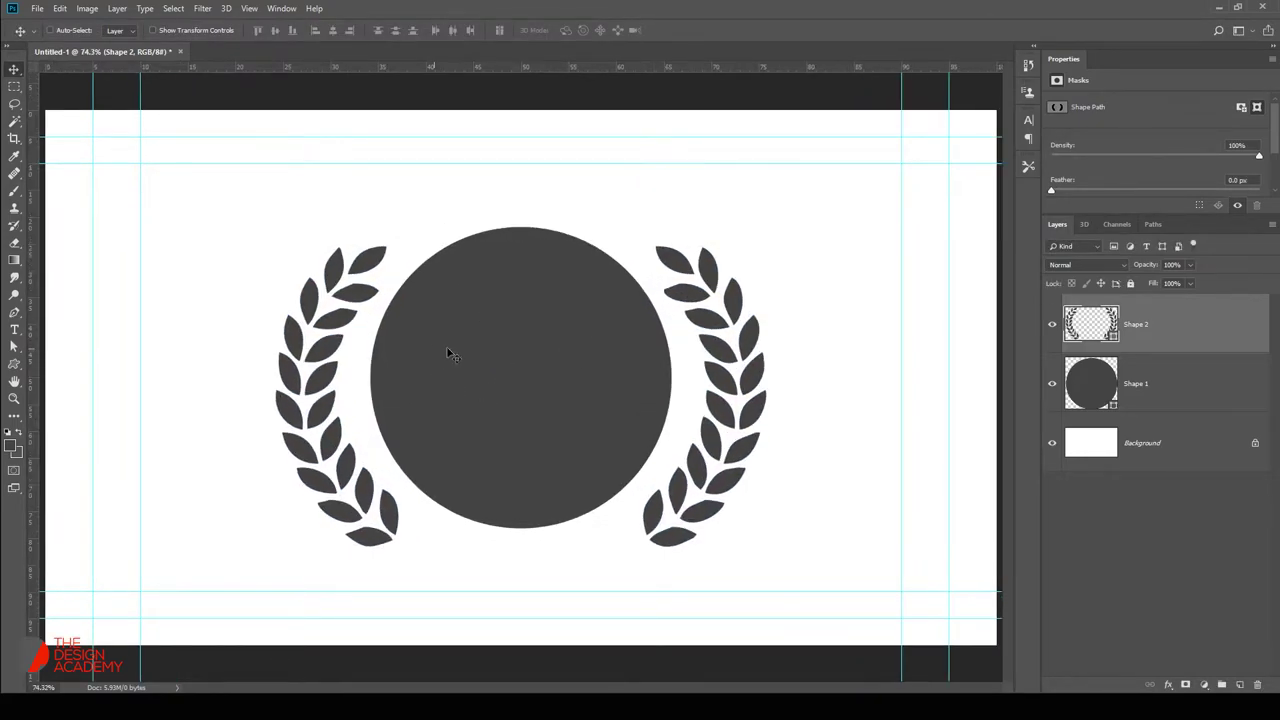
pyautogui.rightClick(14, 364)
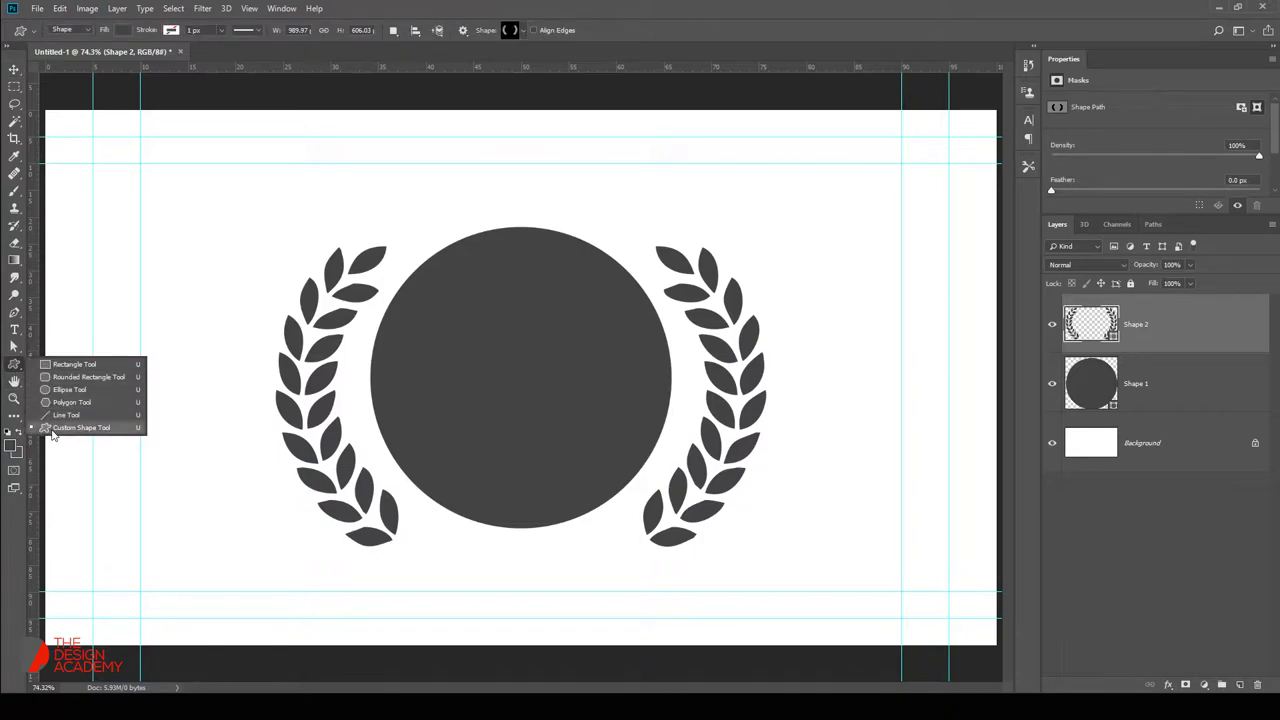
pyautogui.click(86, 420)
pyautogui.rightClick(71, 406)
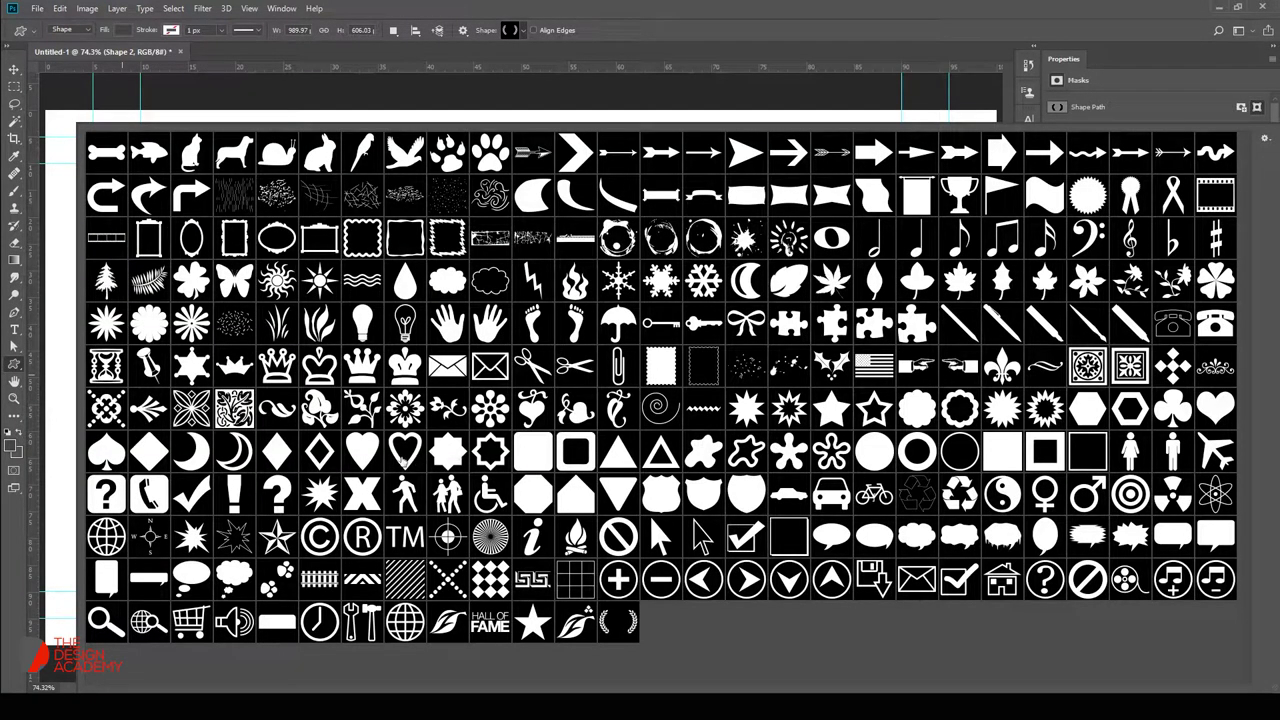
pyautogui.click(237, 492)
pyautogui.click(735, 6)
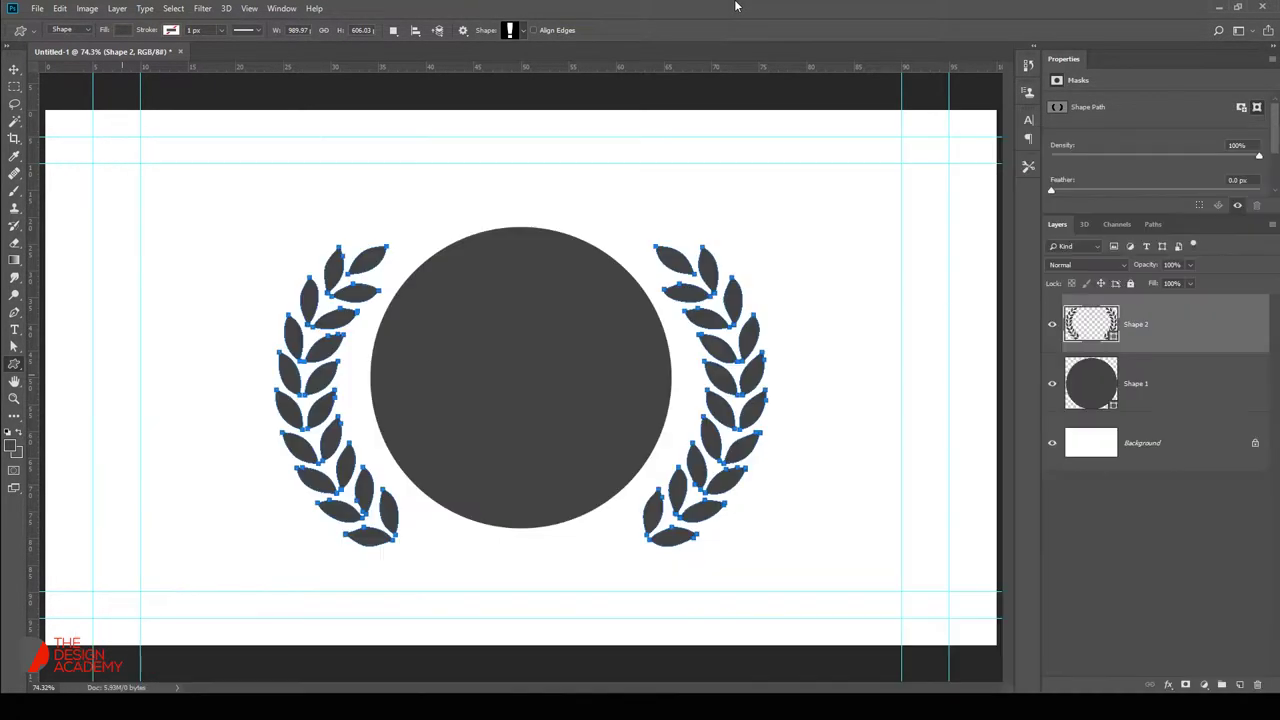
# Start a text layer on the circle with white sampled as the text colour.
pyautogui.press('t')
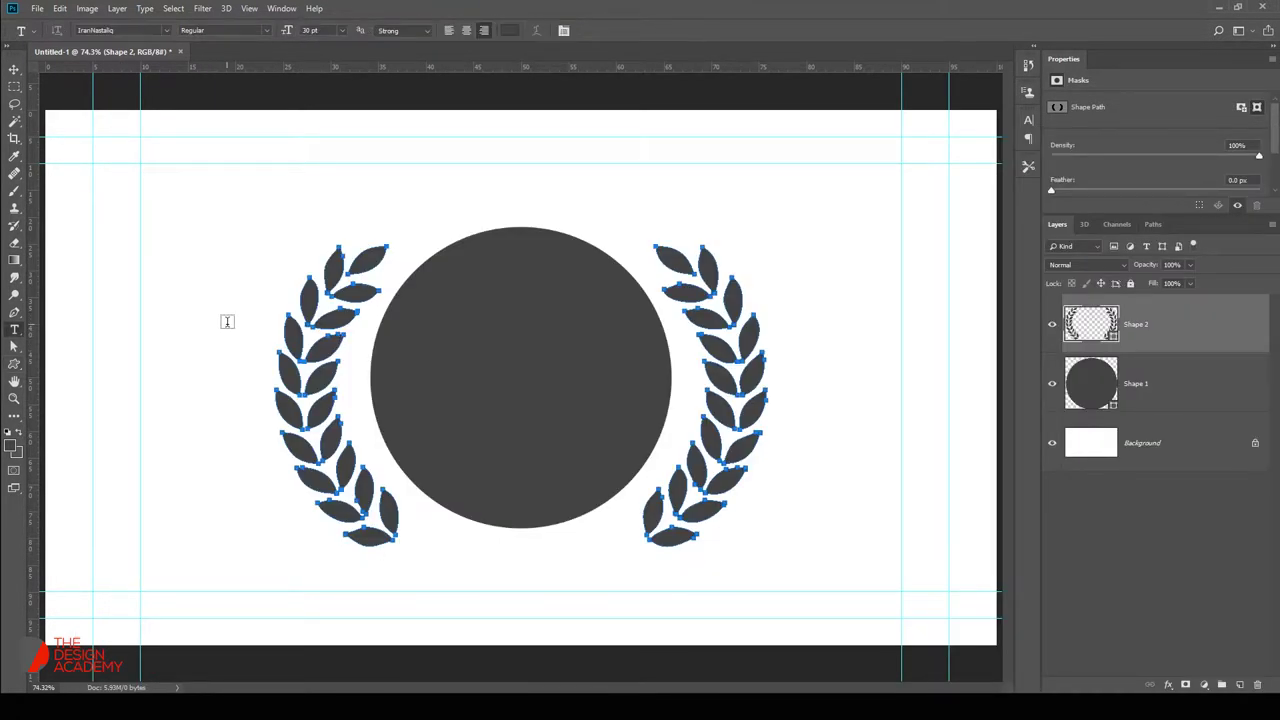
pyautogui.click(492, 361)
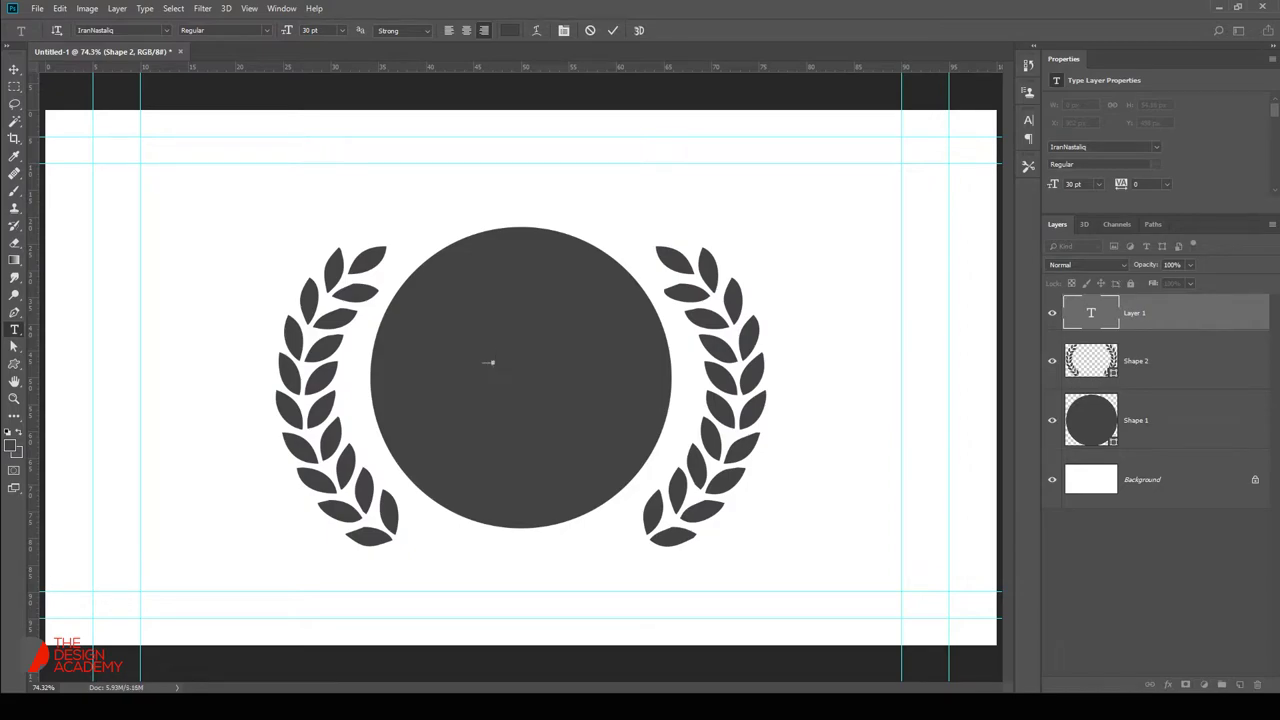
pyautogui.write('A')
pyautogui.click(508, 32)
pyautogui.click(523, 137)
pyautogui.press('Return')
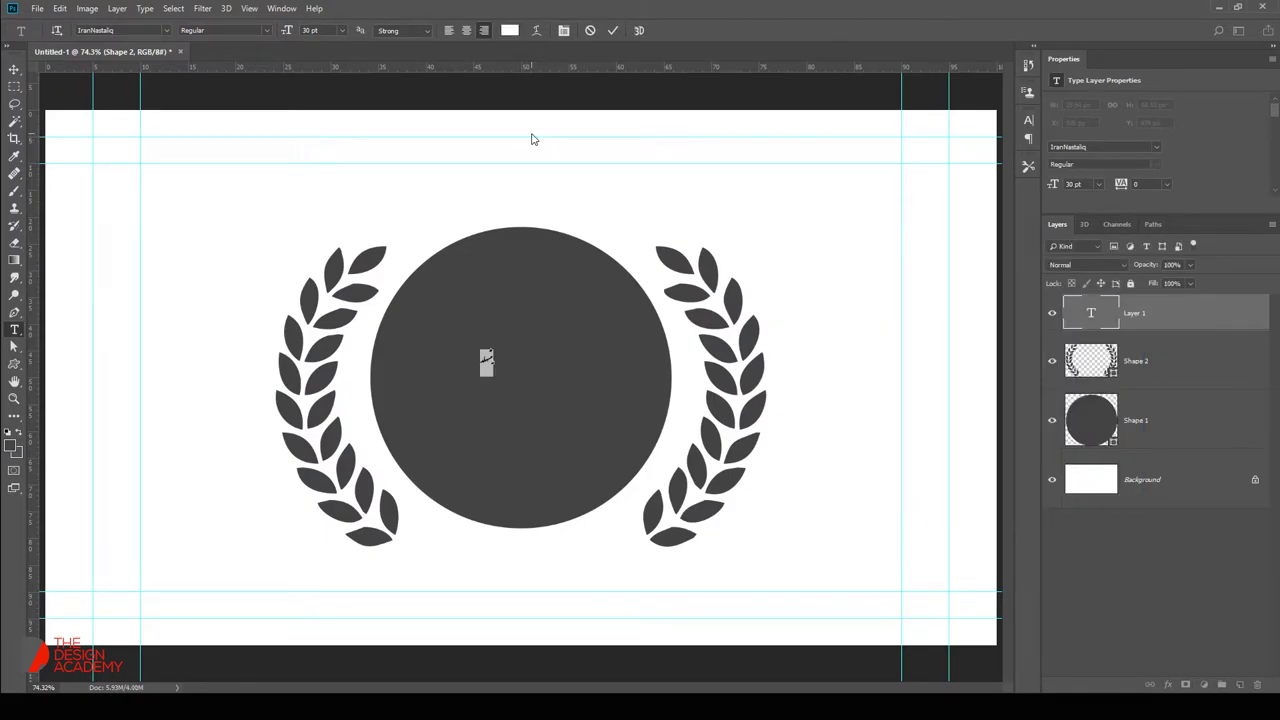
# Type the badge text 'DESIGN.' and 'ACADEMY TUTORIALS' on separate lines.
pyautogui.write('DESIGN.')
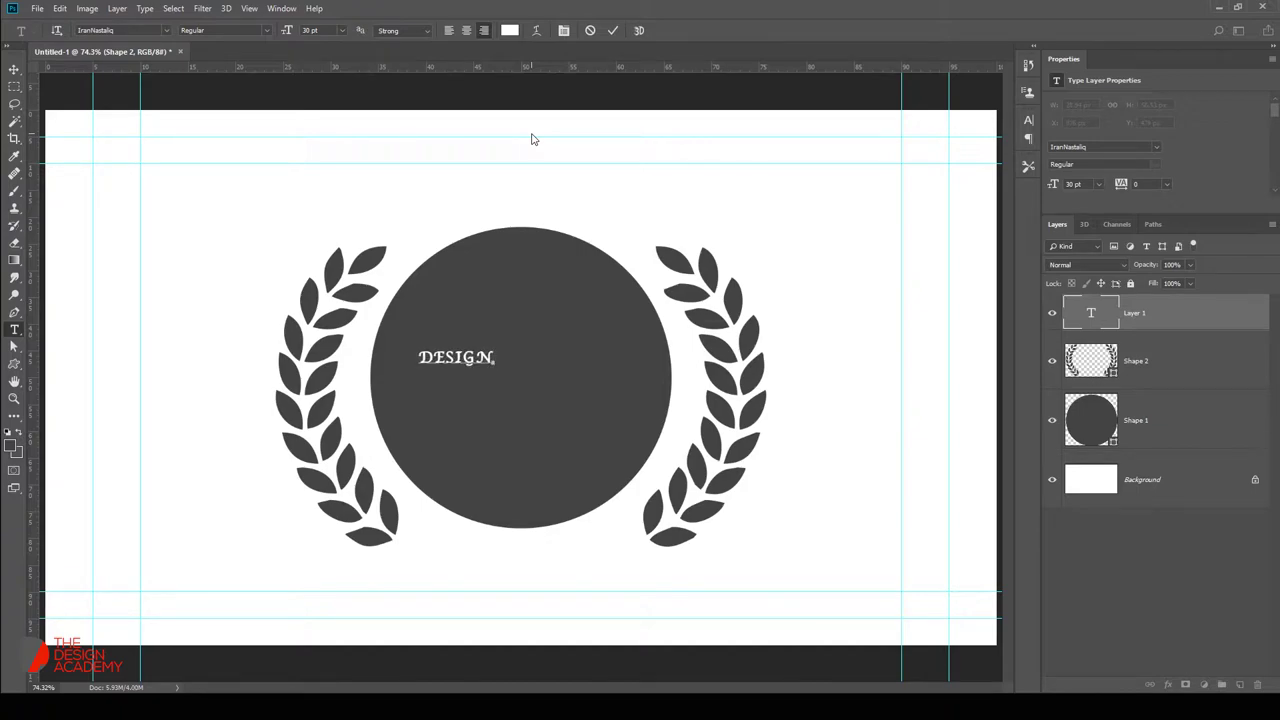
pyautogui.press('Return')
pyautogui.write('ACADEMY ')
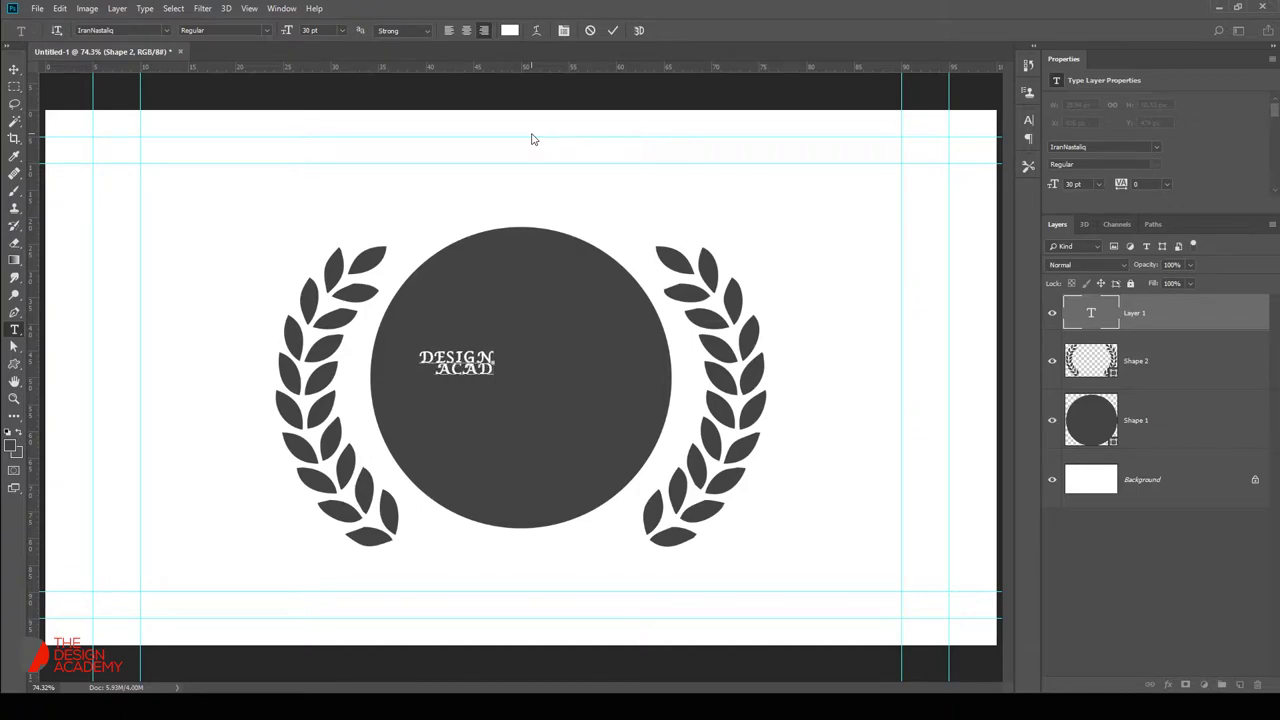
pyautogui.write('TUTORILA')
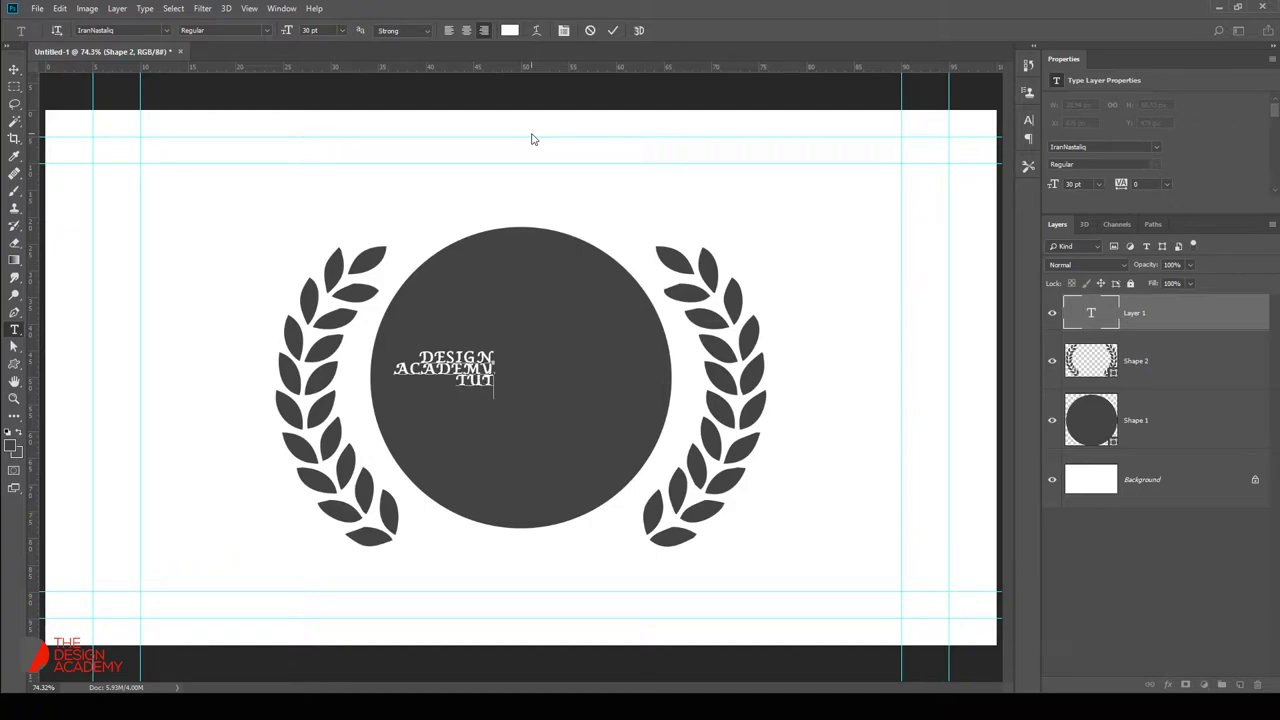
pyautogui.press('BackSpace')
pyautogui.press('BackSpace')
pyautogui.write('ALS')
# Set the badge text font to Nexa Black and commit it.
pyautogui.hotkey('ctrl', 'a')
pyautogui.click(153, 29)
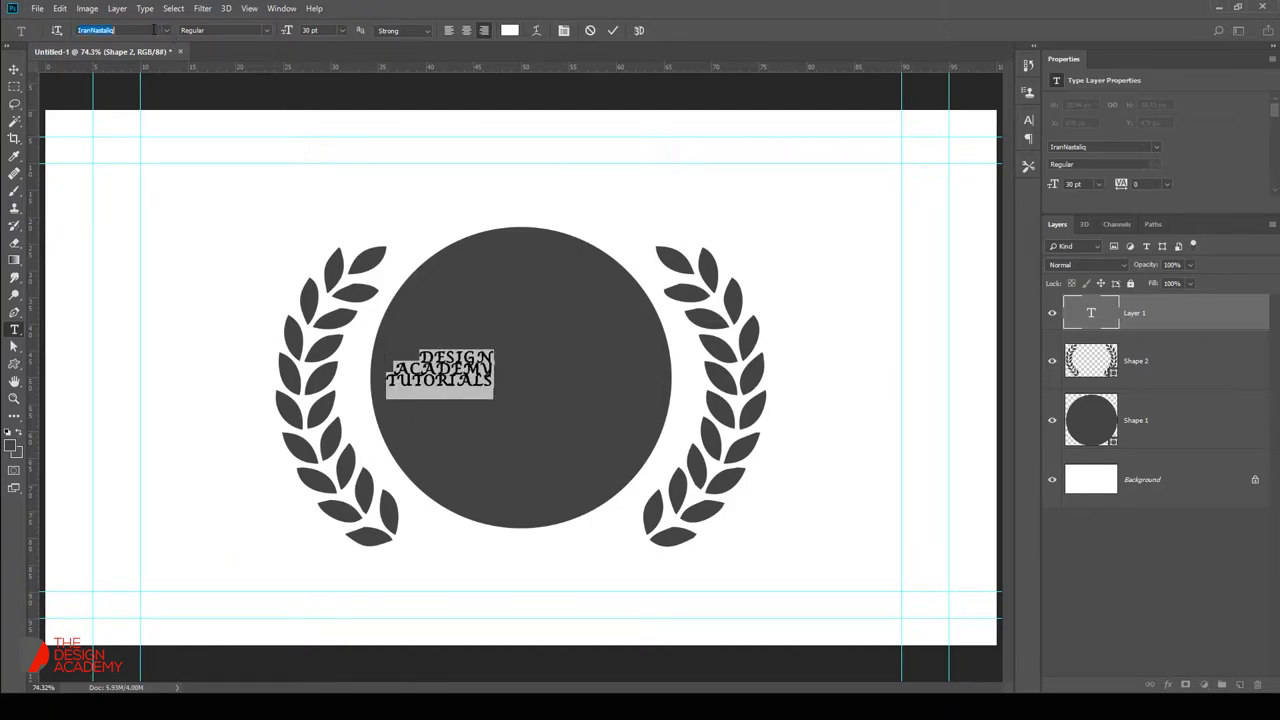
pyautogui.write('NEXA')
pyautogui.press('Down')
pyautogui.press('Down')
pyautogui.press('Down')
pyautogui.press('Down')
pyautogui.press('Down')
pyautogui.press('Down')
pyautogui.press('Down')
pyautogui.press('Down')
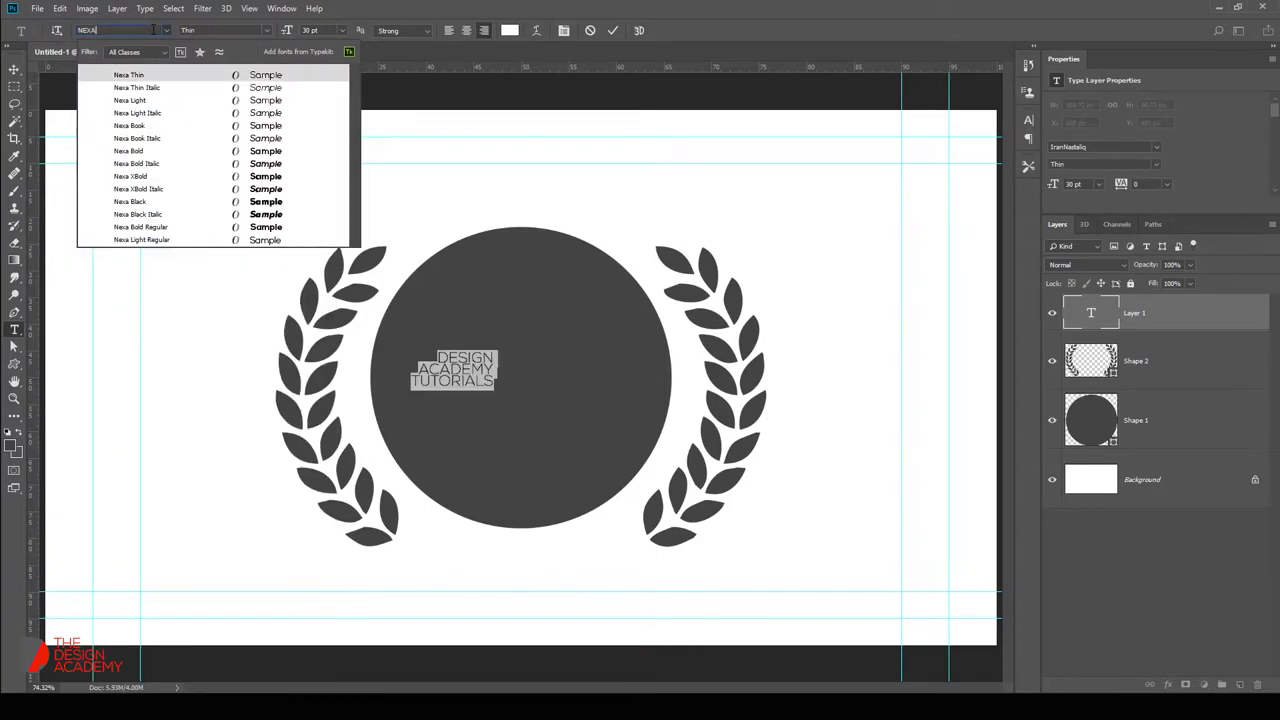
pyautogui.press('Down')
pyautogui.press('Down')
pyautogui.press('Down')
pyautogui.press('Down')
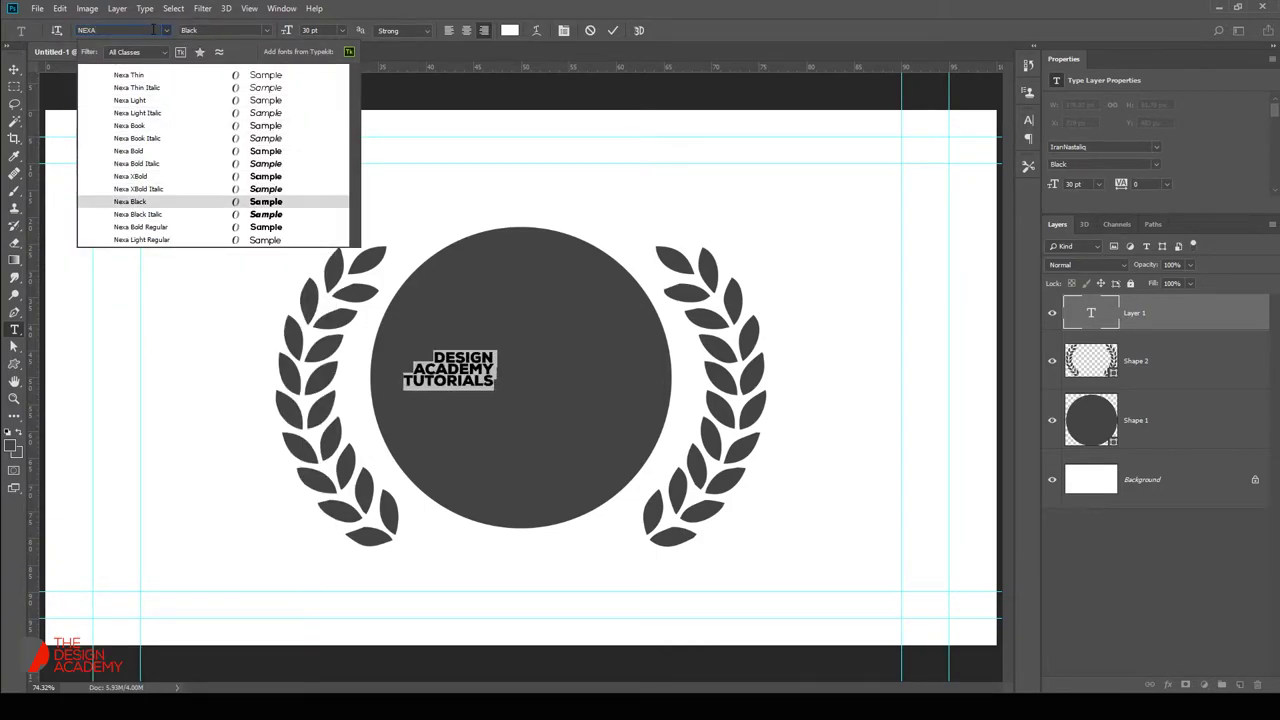
pyautogui.press('Up')
pyautogui.press('Return')
pyautogui.hotkey('ctrl', 'Return')
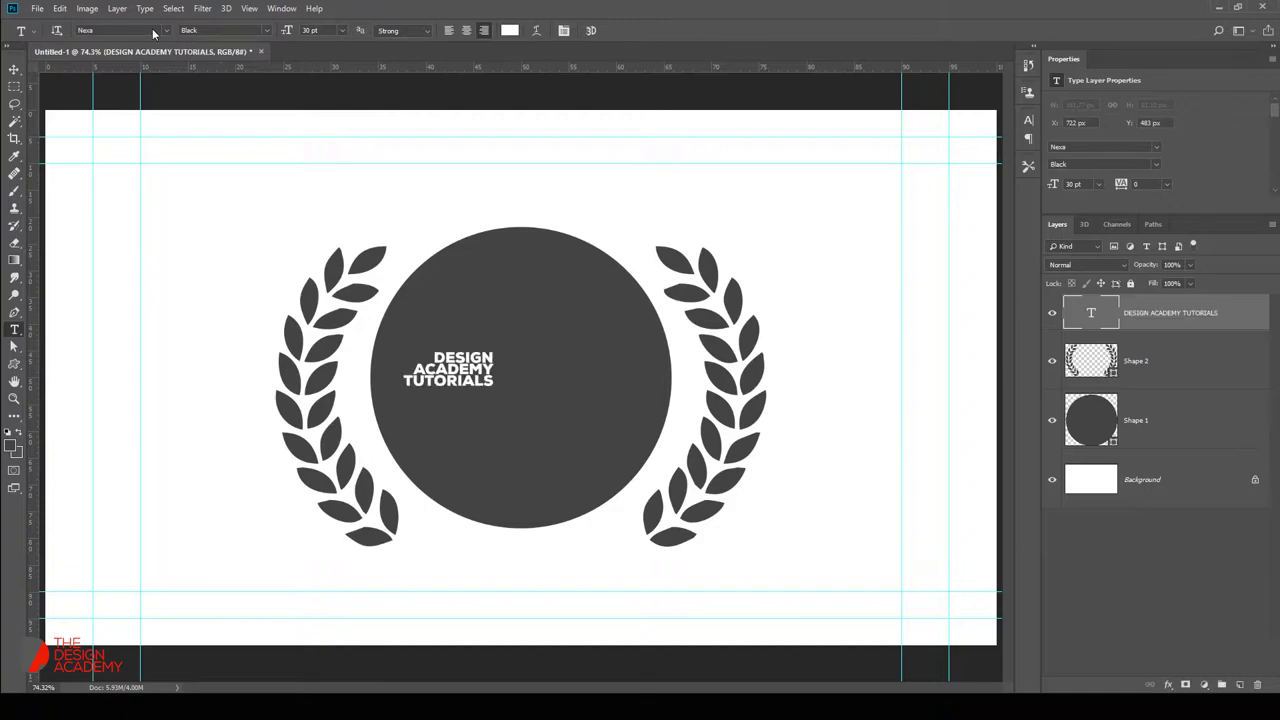
# Adjust the line spacing between the badge text lines.
pyautogui.click(474, 381)
pyautogui.hotkey('ctrl', 'a')
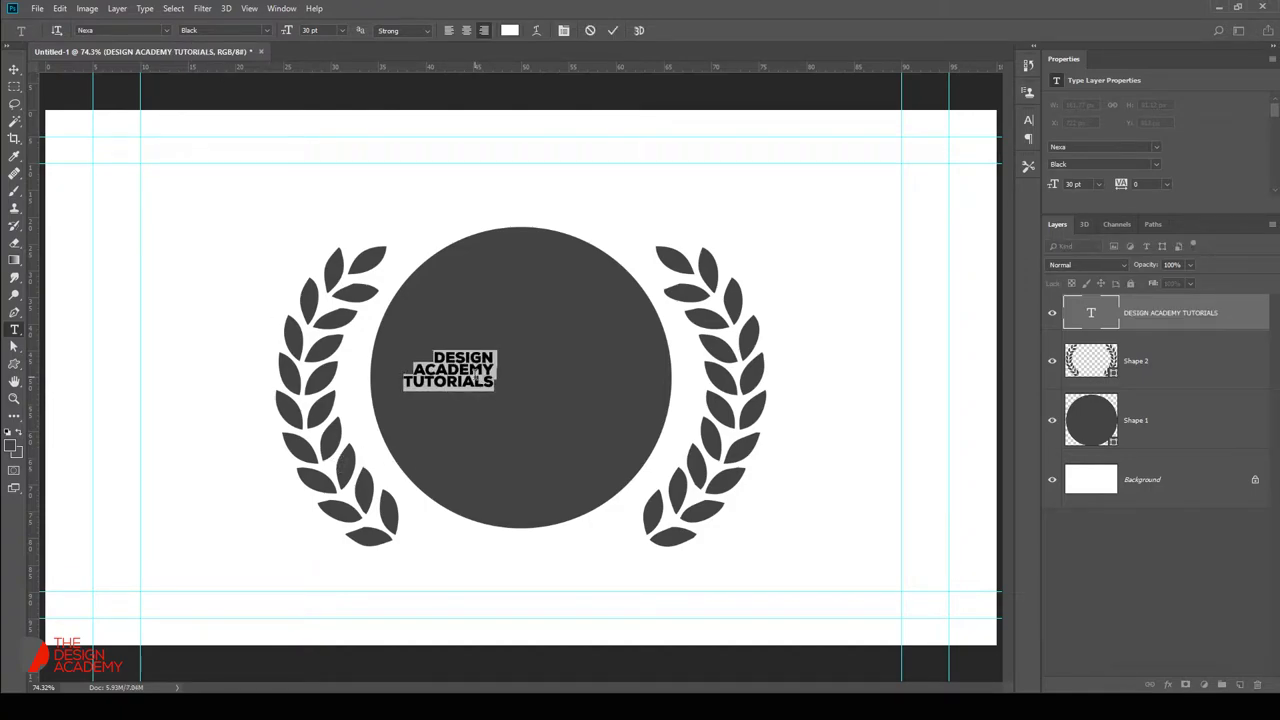
pyautogui.hotkey('alt', 'Down')
pyautogui.hotkey('alt', 'Up')
pyautogui.hotkey('alt', 'Up')
pyautogui.hotkey('ctrl', 'Return')
# Enlarge the text block to fill the circle and move it lower.
pyautogui.hotkey('ctrl', 't')
pyautogui.moveTo(496, 346); pyautogui.dragTo(621, 277)
pyautogui.press('Return')
pyautogui.press('v')
pyautogui.moveTo(640, 322); pyautogui.dragTo(632, 371)
# Centre-align the text lines and centre the block horizontally in the circle.
pyautogui.doubleClick(612, 378)
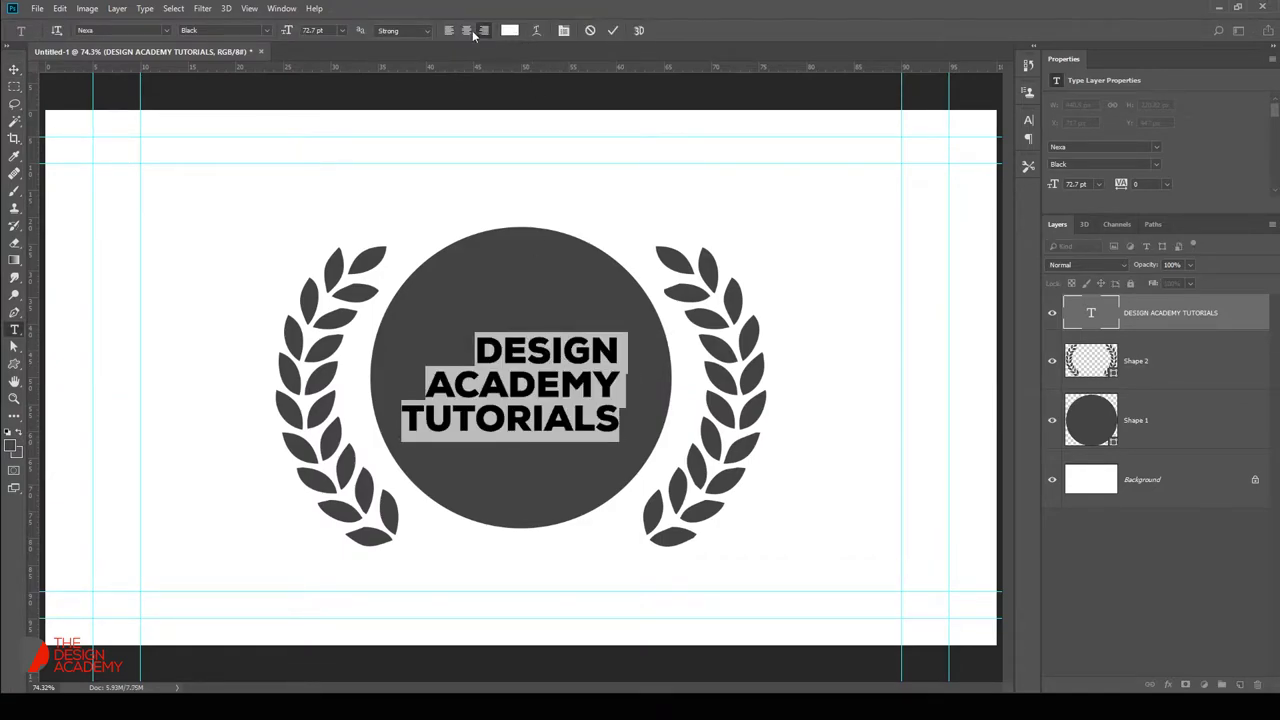
pyautogui.click(466, 30)
pyautogui.click(612, 30)
pyautogui.press('v')
pyautogui.moveTo(660, 366); pyautogui.dragTo(547, 388)
# Hide the white Background layer to leave the badge on transparency.
pyautogui.hotkey('ctrl', '-')
pyautogui.hotkey('ctrl', '+')
pyautogui.click(1052, 480)
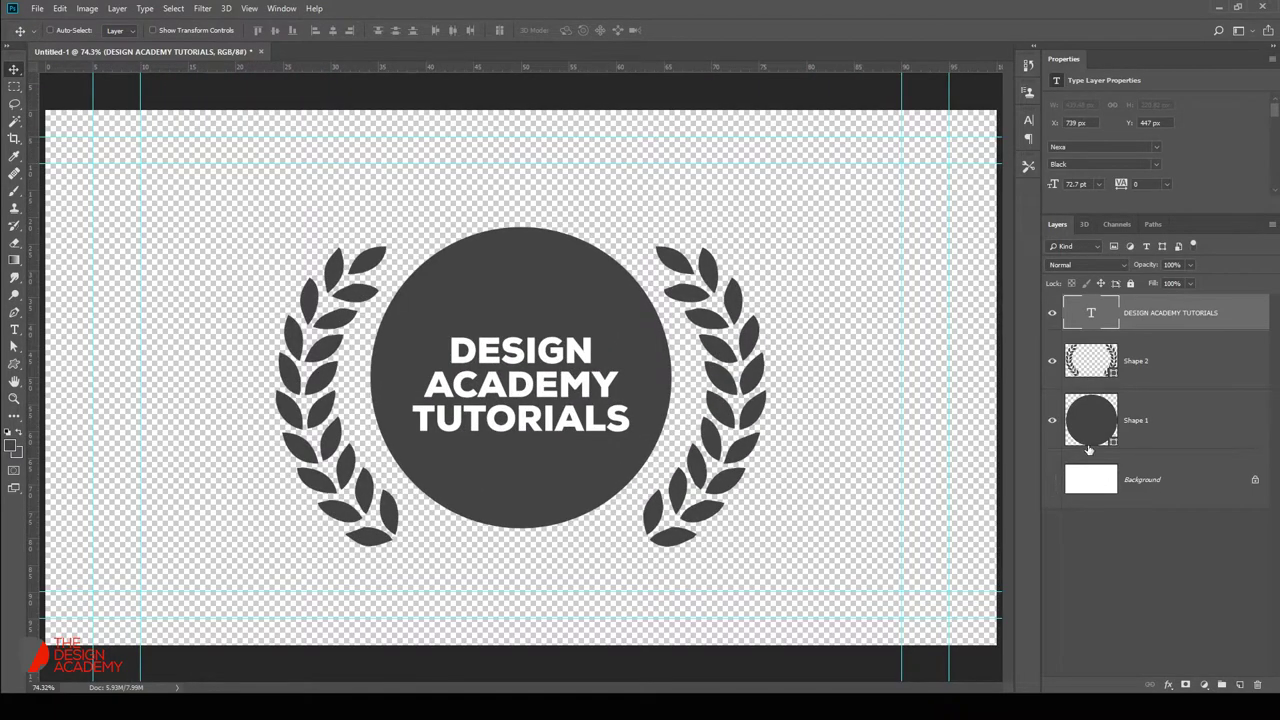
# Merge the two badge shape layers into a single layer.
pyautogui.click(1097, 428)
pyautogui.keyDown('shift'); pyautogui.click(1090, 360); pyautogui.keyUp('shift')
pyautogui.hotkey('ctrl', 'e')
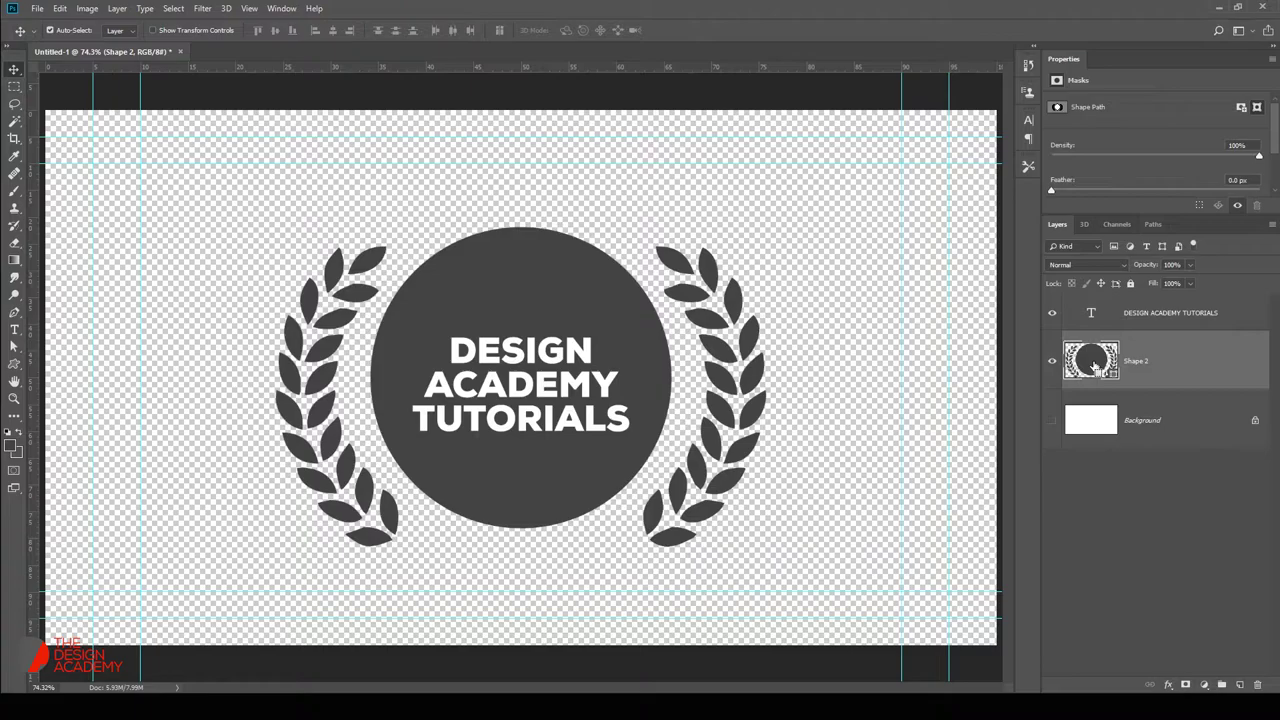
# Crop the canvas tightly around the badge artwork.
pyautogui.keyDown('ctrl'); pyautogui.click(1093, 367); pyautogui.keyUp('ctrl')
pyautogui.press('c')
pyautogui.press('Return')
pyautogui.press('v')
pyautogui.hotkey('ctrl', '-')
pyautogui.hotkey('ctrl', '0')
pyautogui.hotkey('ctrl', '0')
pyautogui.hotkey('ctrl', '-')
pyautogui.hotkey('ctrl', '-')
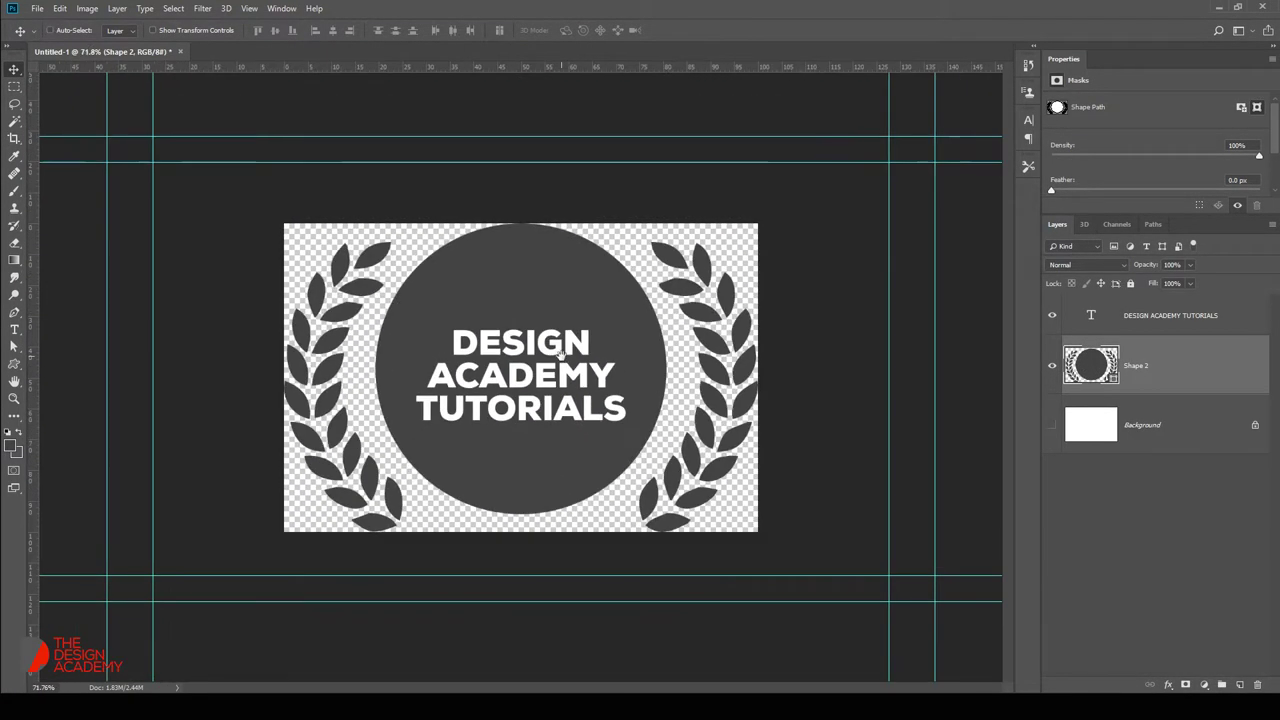
# Save the badge as a PNG in ALLKHANAN > Allkhanan Academy > For Website.
pyautogui.hotkey('ctrl', 'shift', 's')
pyautogui.click(148, 561)
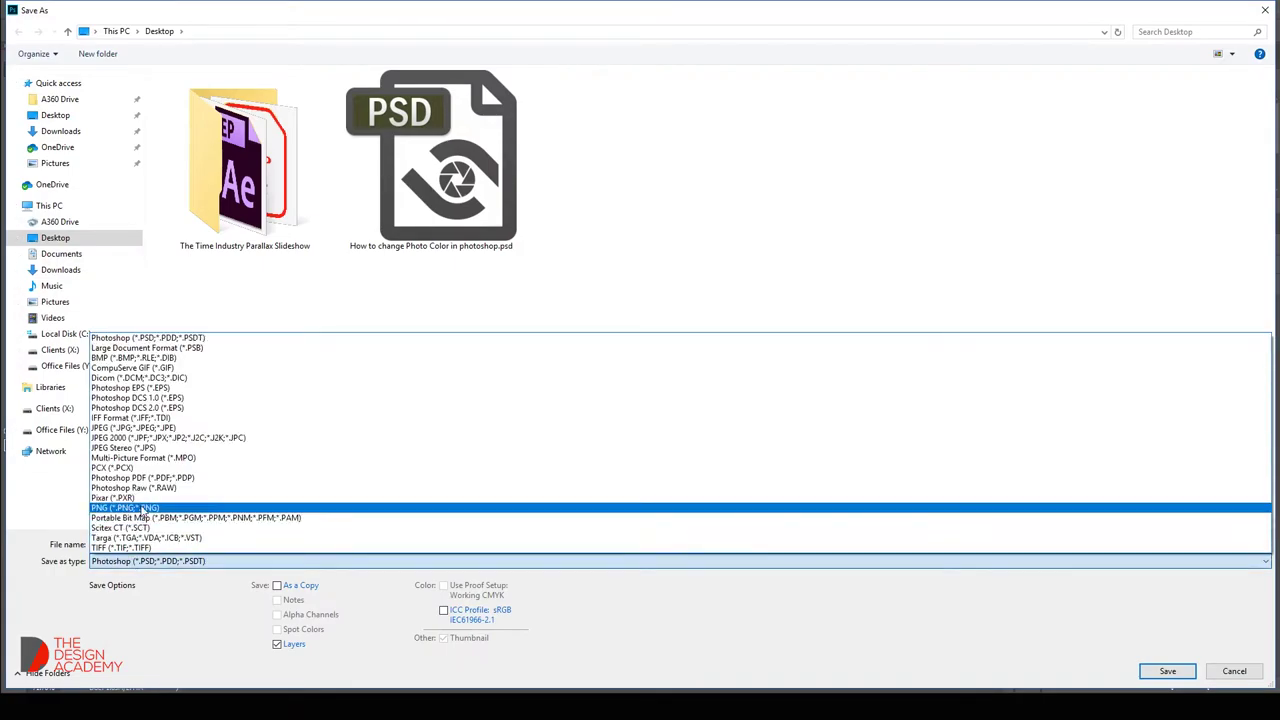
pyautogui.click(125, 507)
pyautogui.click(66, 366)
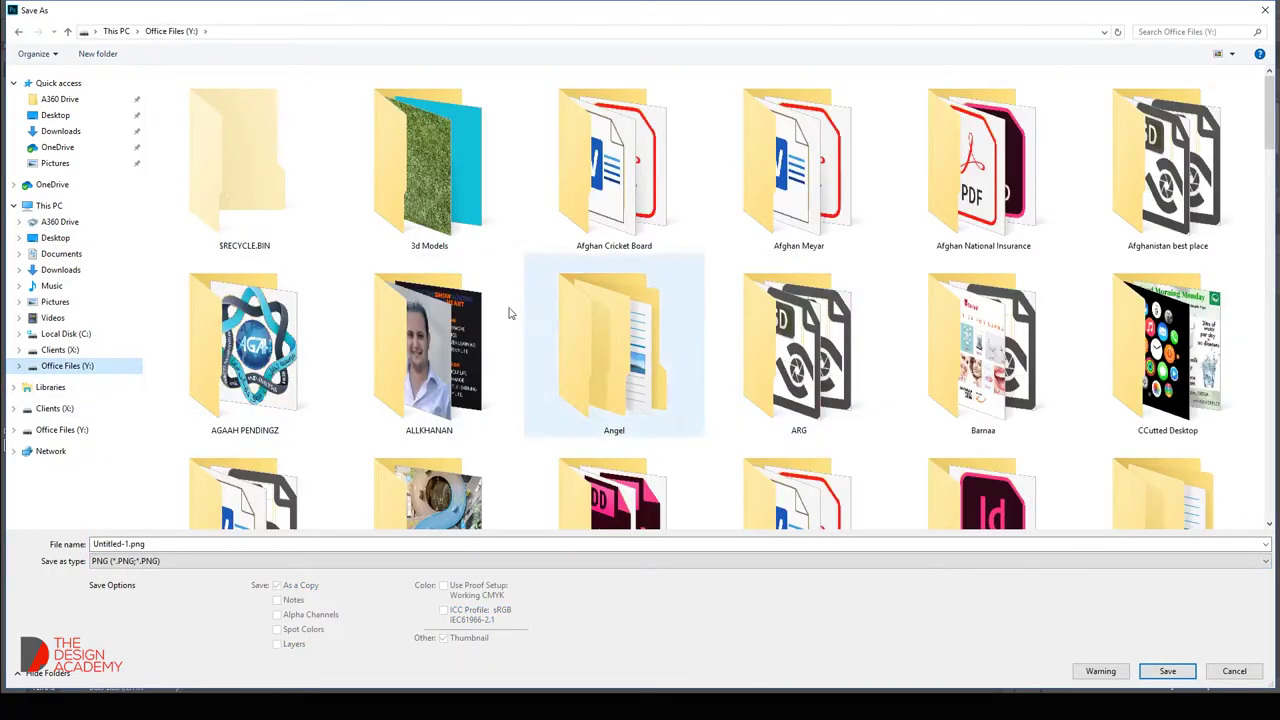
pyautogui.doubleClick(490, 338)
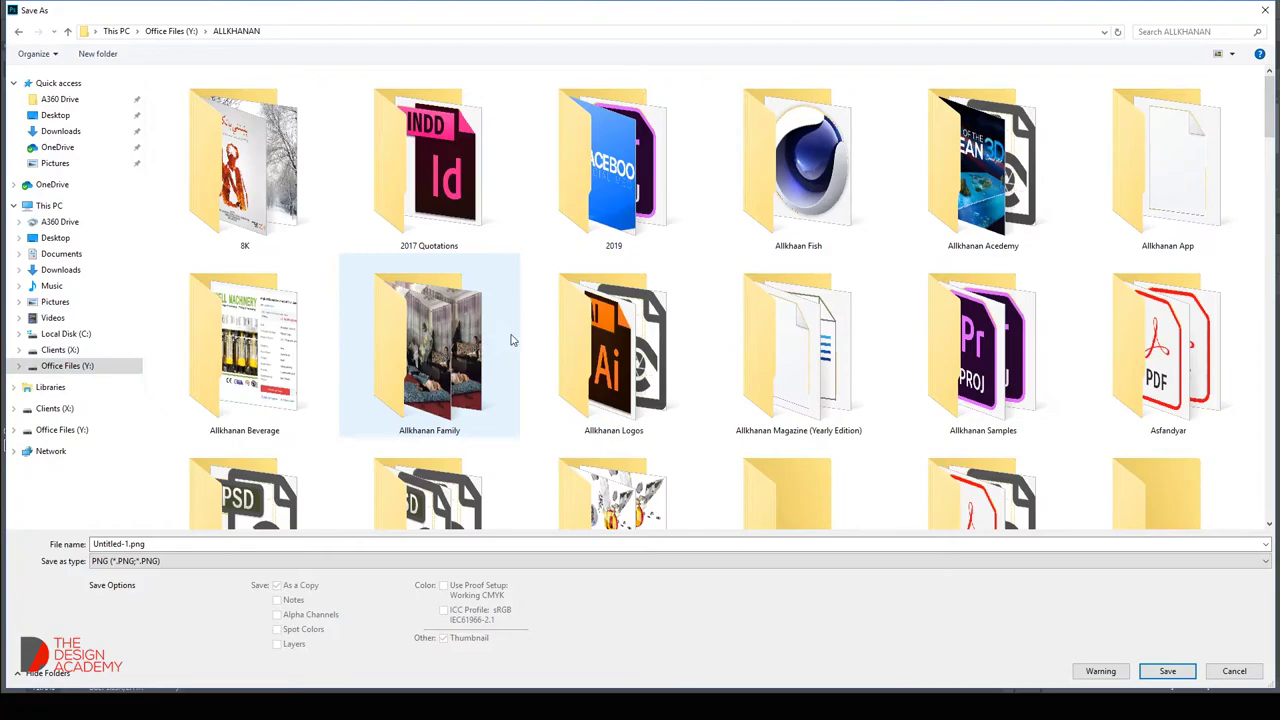
pyautogui.doubleClick(965, 215)
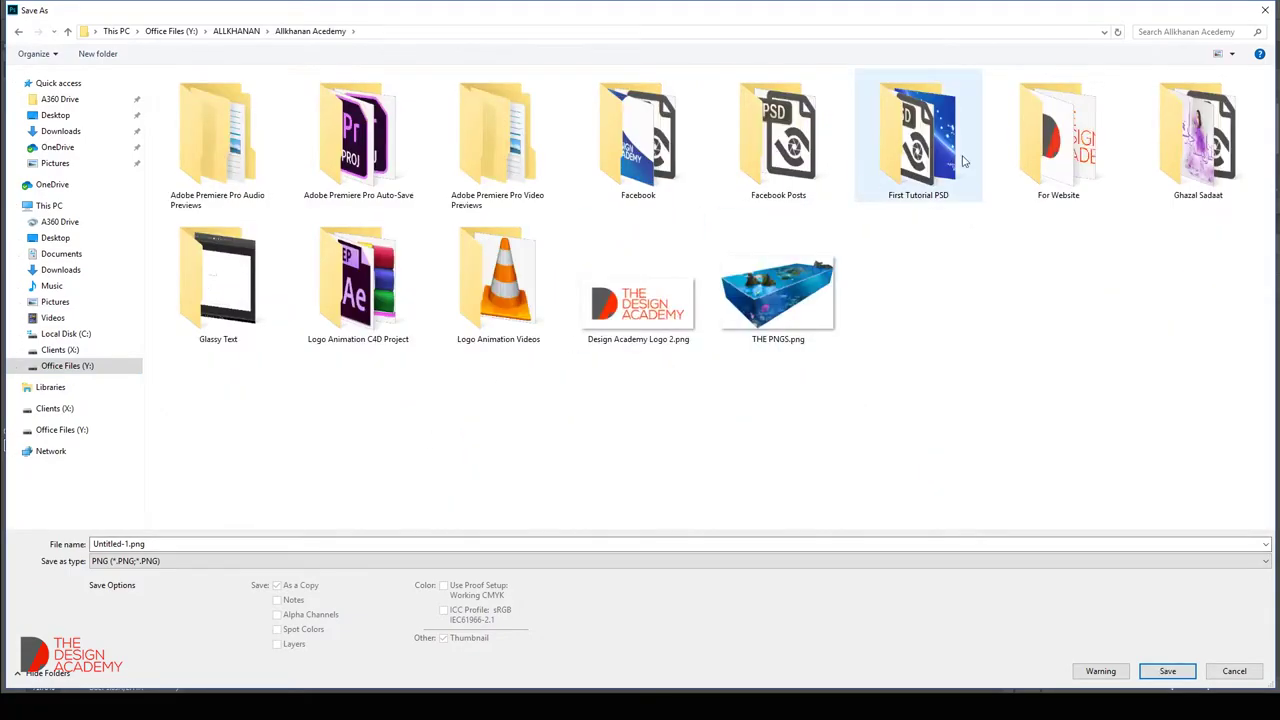
pyautogui.doubleClick(1058, 140)
pyautogui.write('to')
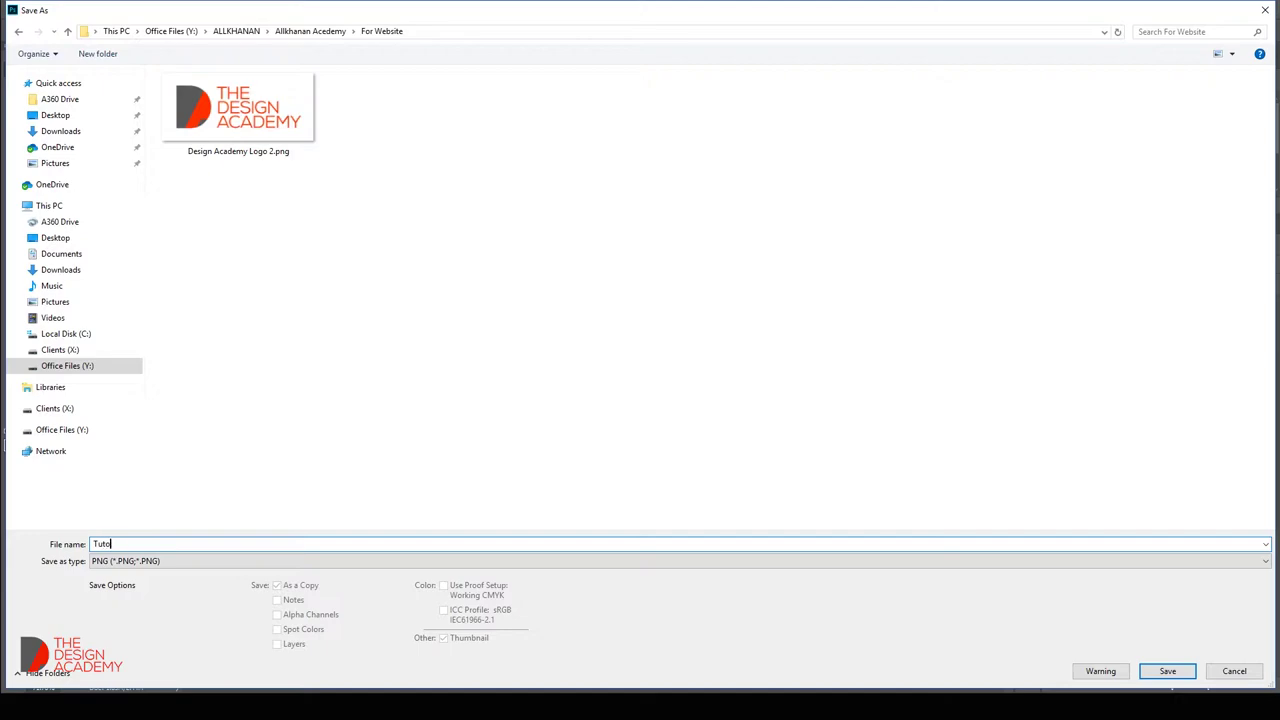
pyautogui.press('Return')
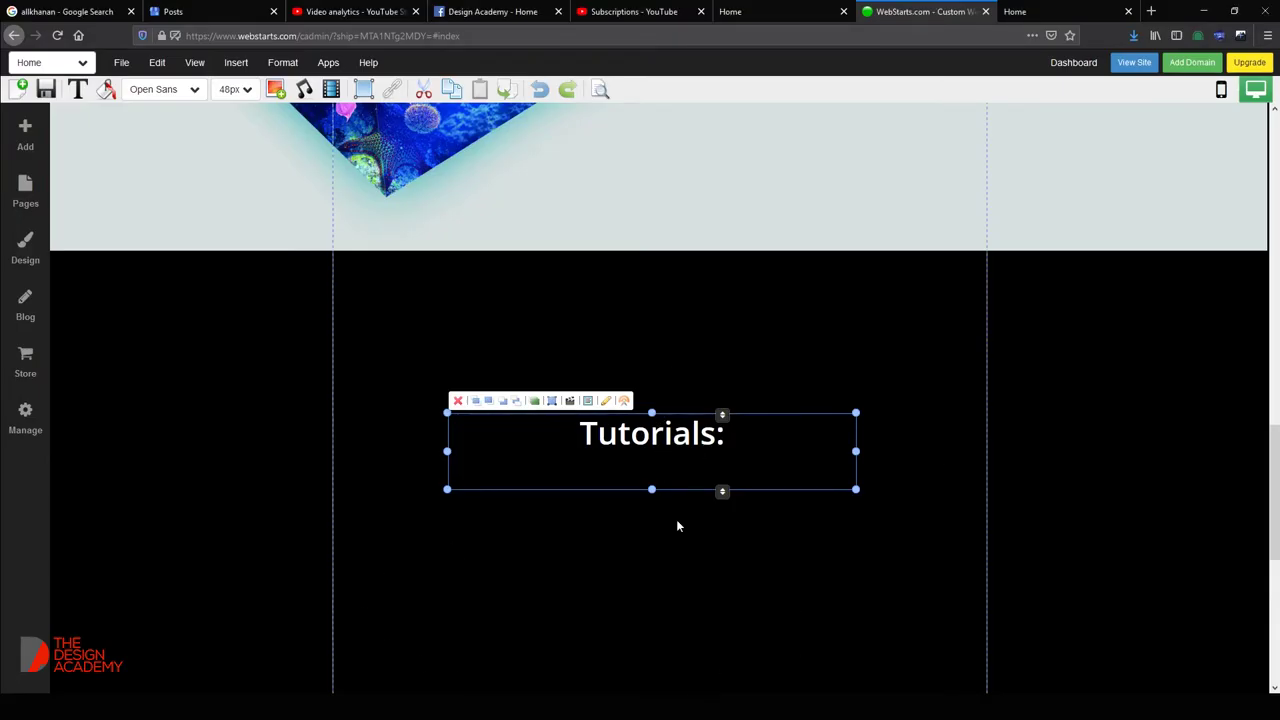
# Upload Tutorials Logo.png from the computer through the Insert Image dialog.
pyautogui.click(677, 526)
pyautogui.click(236, 62)
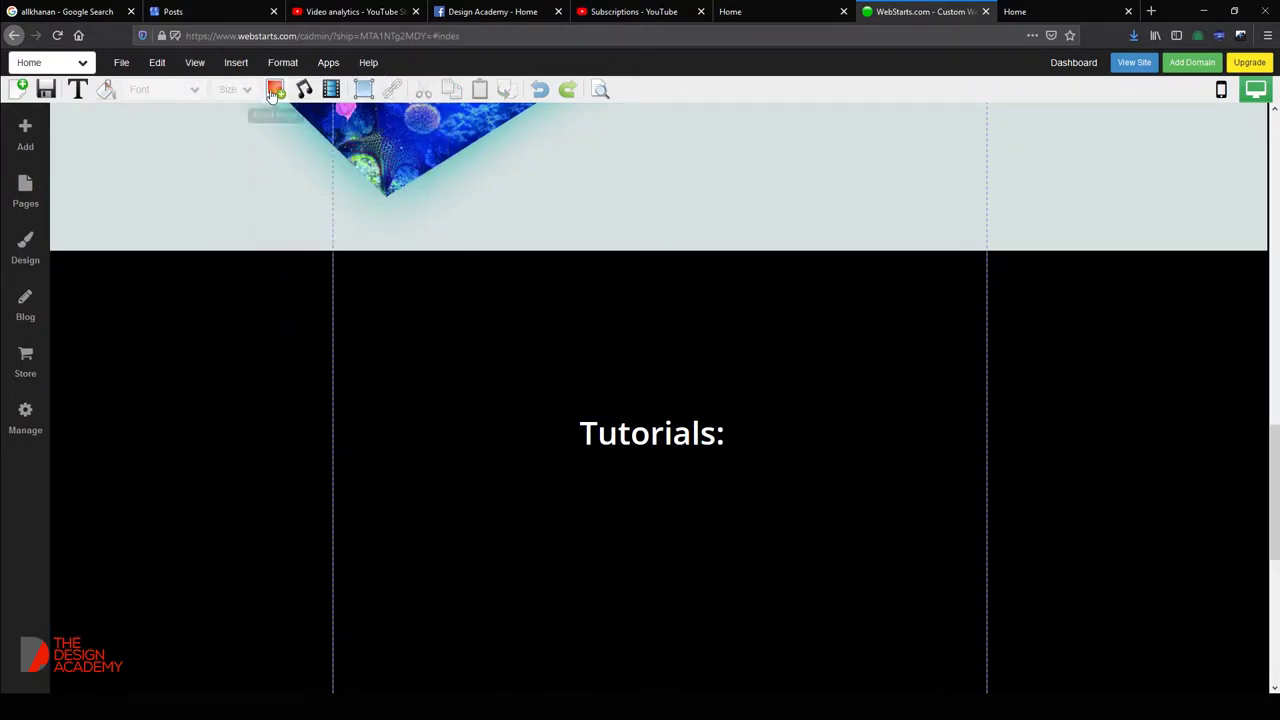
pyautogui.click(274, 91)
pyautogui.click(460, 198)
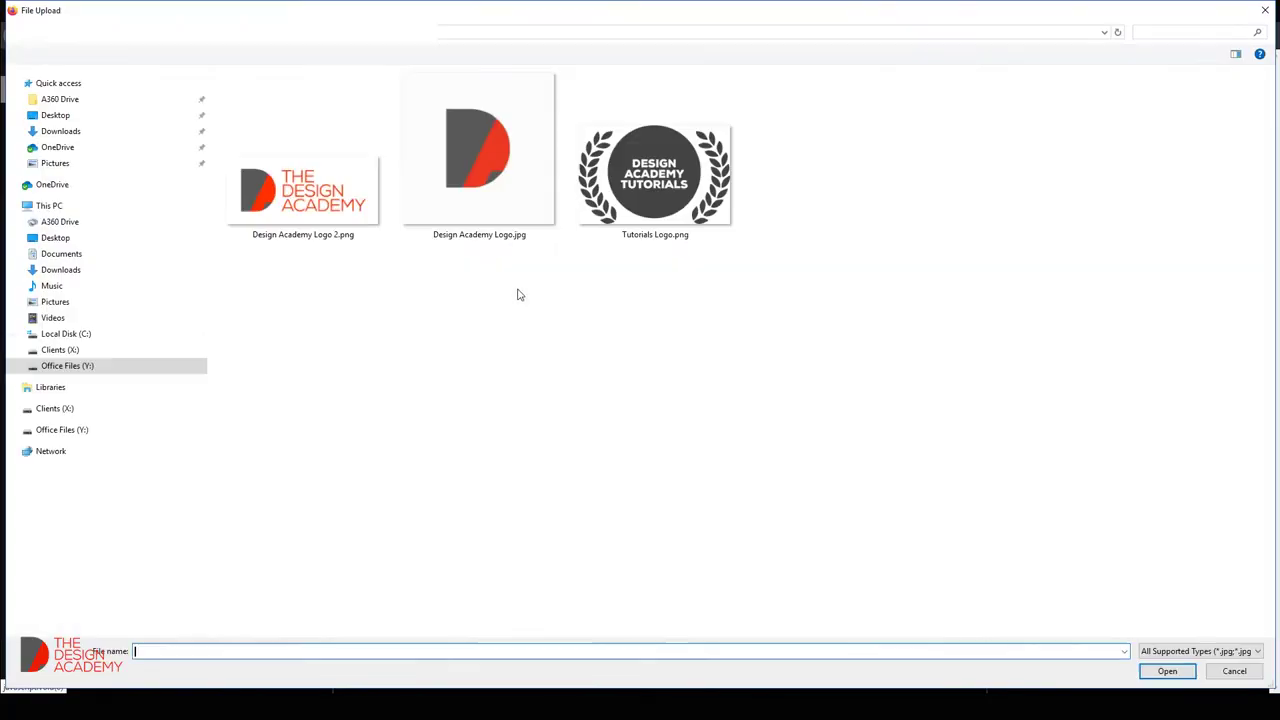
pyautogui.click(617, 192)
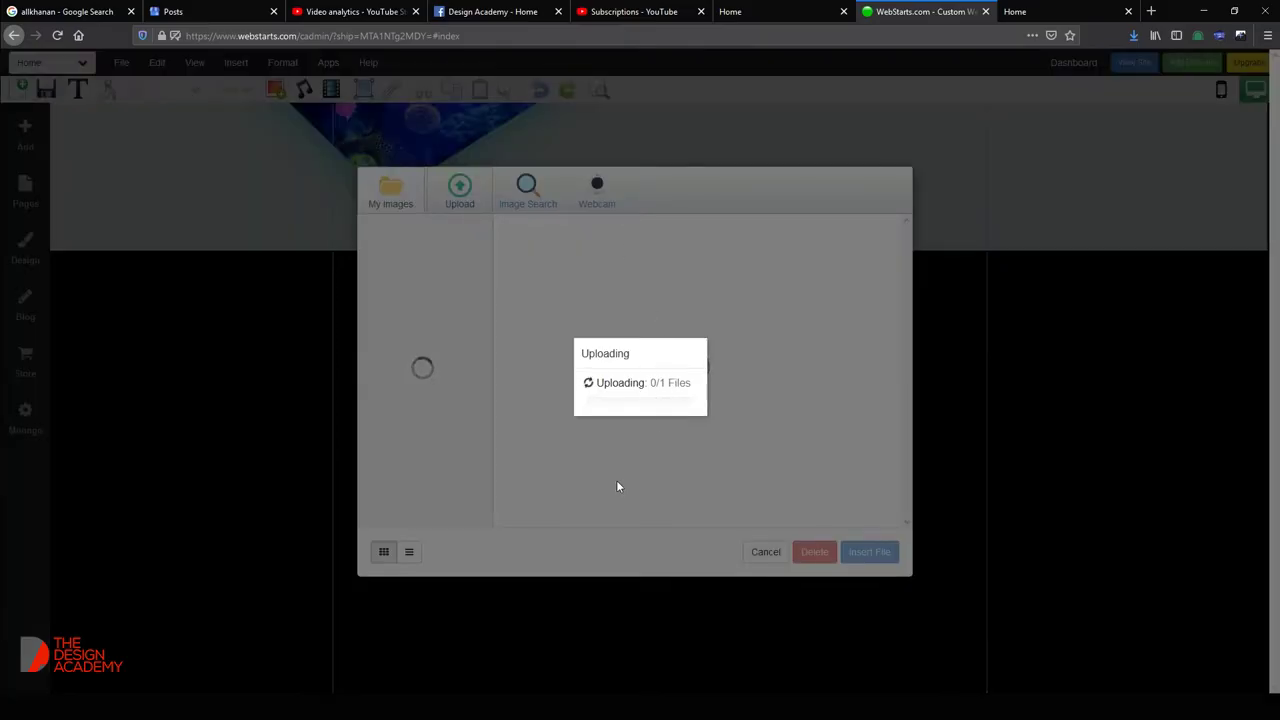
pyautogui.click(530, 11)
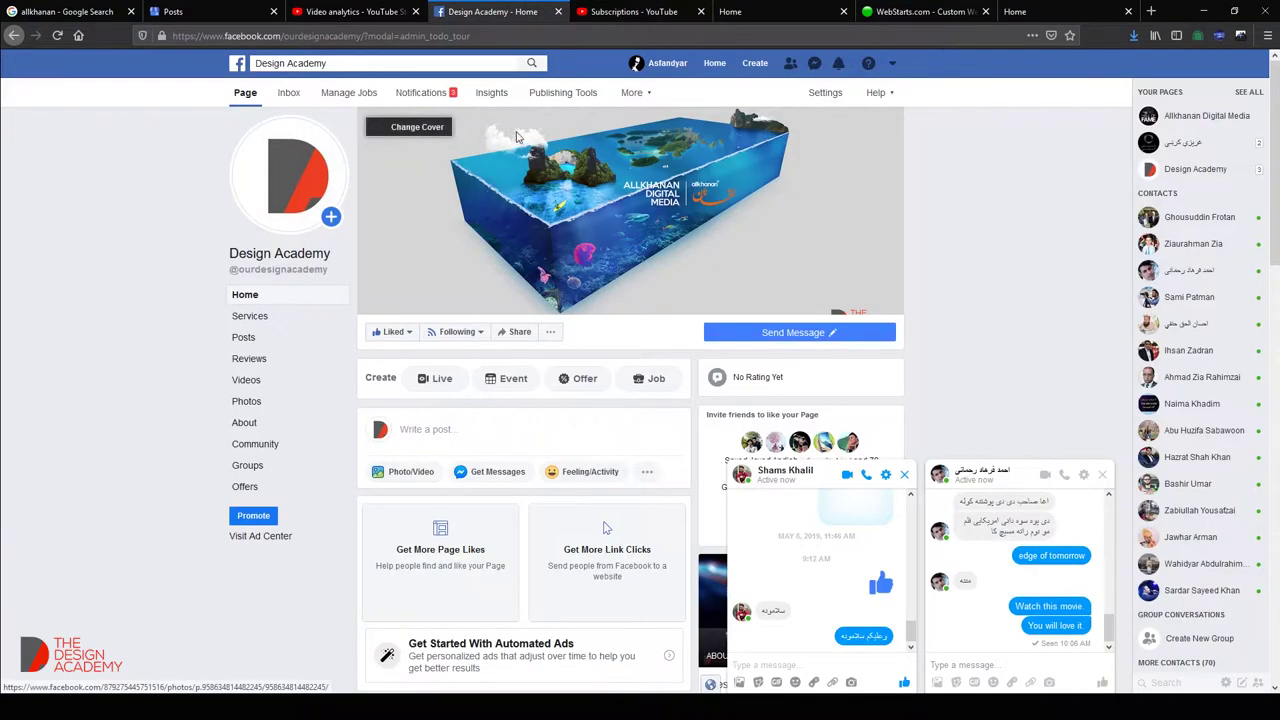
pyautogui.click(920, 11)
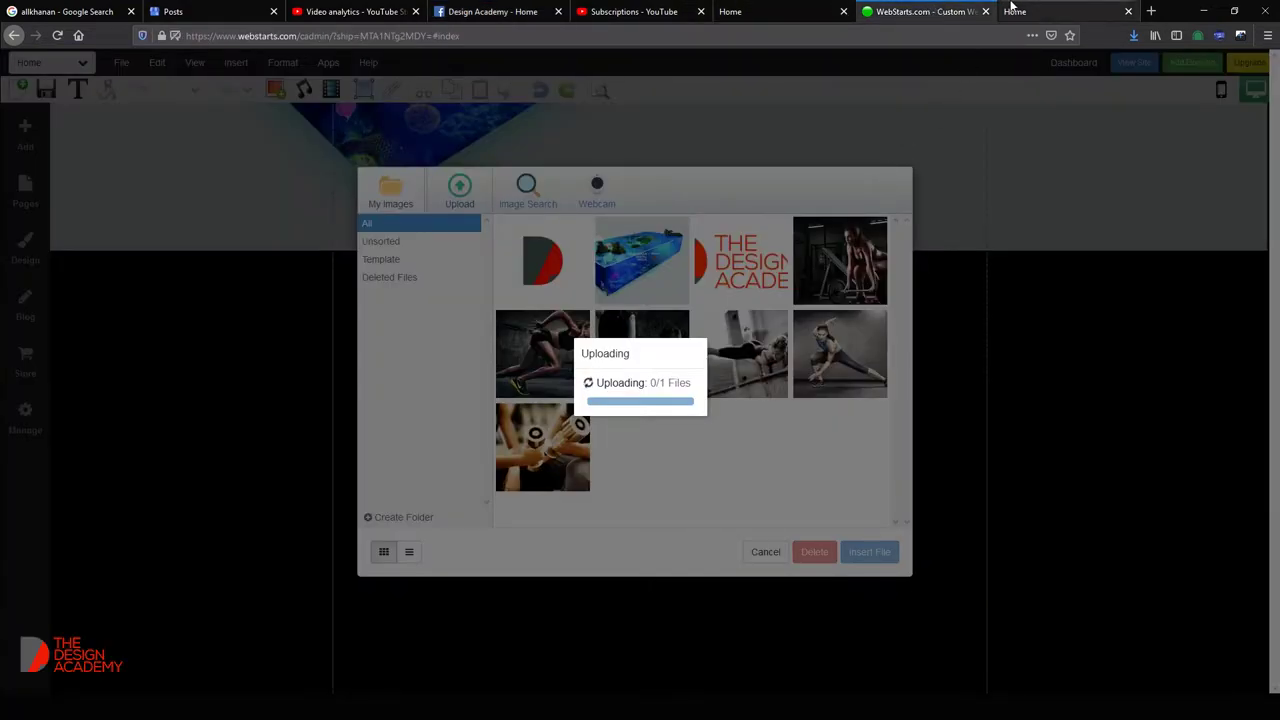
pyautogui.click(1016, 11)
pyautogui.click(922, 11)
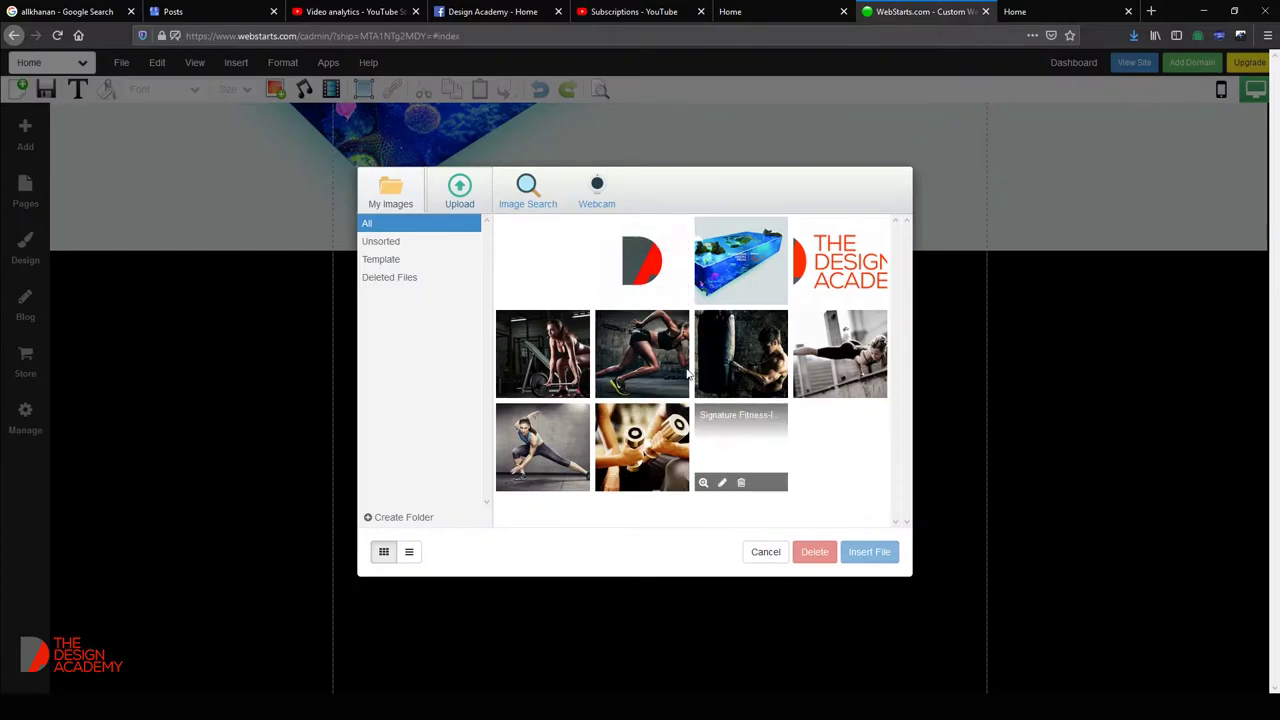
# Place the Tutorials Logo on the page, shrink it, and centre it above the Tutorials: heading.
pyautogui.doubleClick(537, 265)
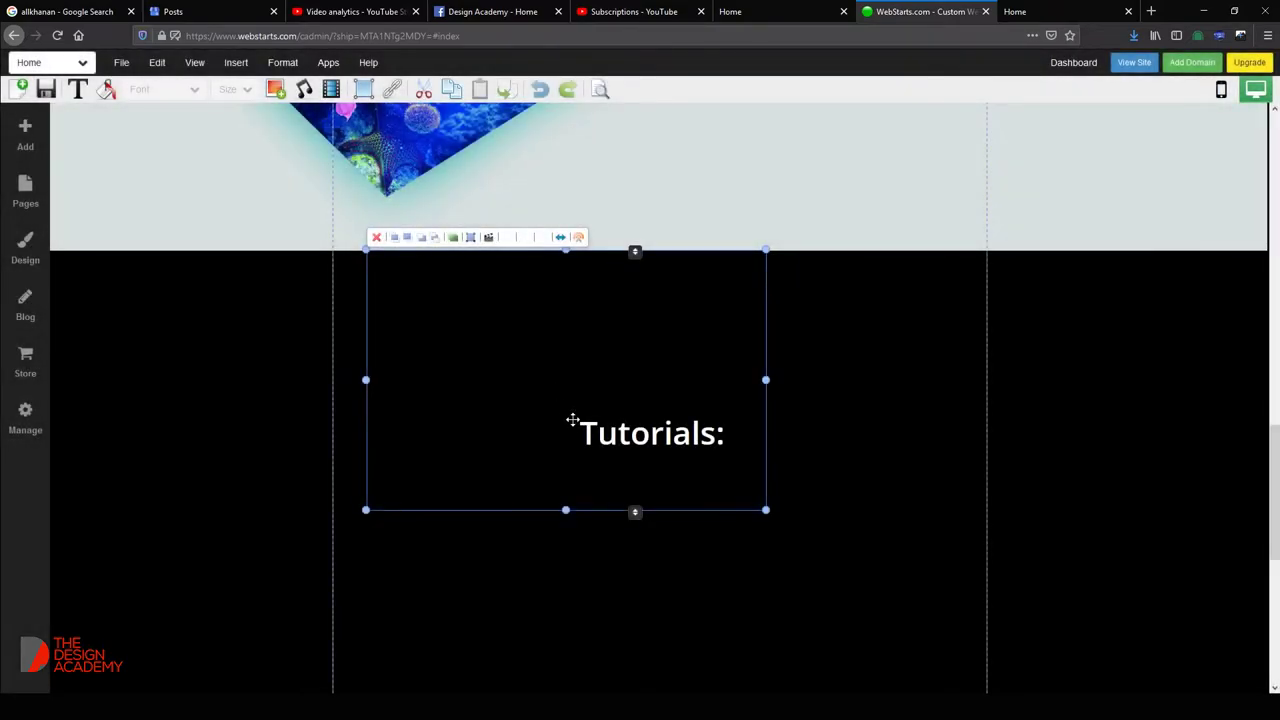
pyautogui.moveTo(764, 507); pyautogui.dragTo(656, 448)
pyautogui.moveTo(634, 534); pyautogui.dragTo(652, 544)
pyautogui.moveTo(587, 403); pyautogui.dragTo(714, 393)
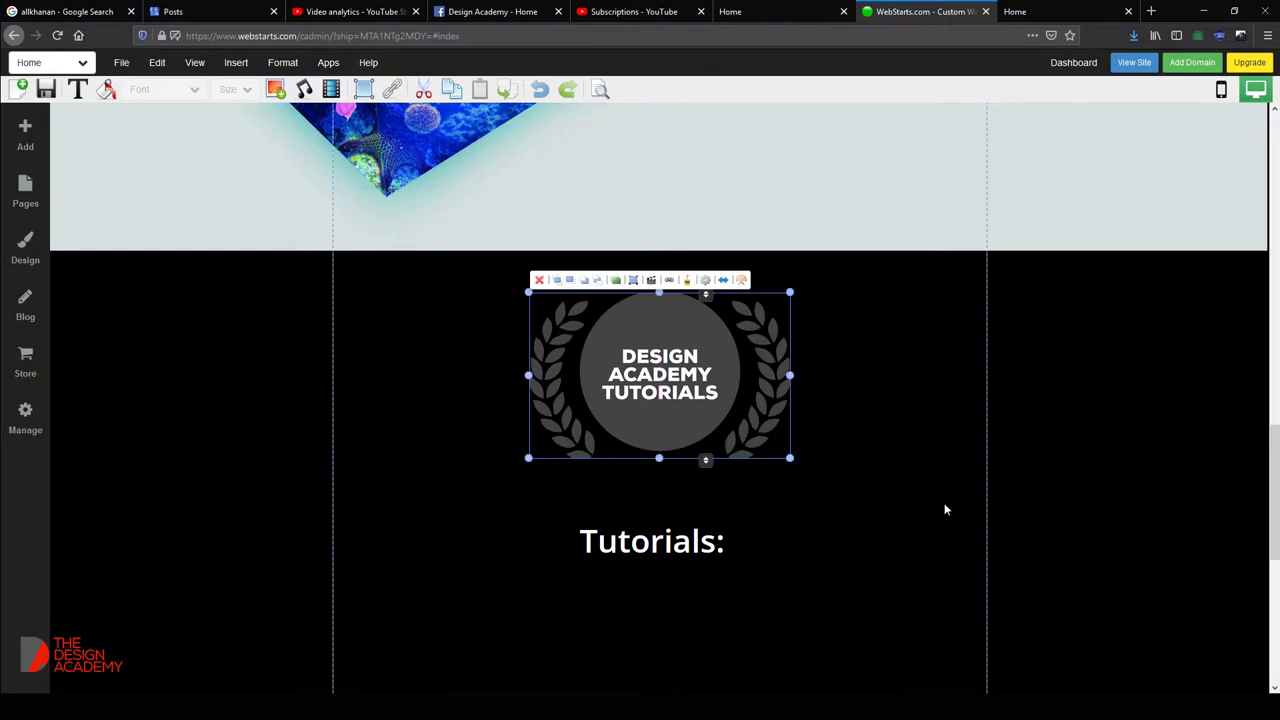
# Save the page, dismiss the Saved Successfully popup, and reload the live Design Academy site.
pyautogui.click(660, 553)
pyautogui.scroll(-3, 677, 534)
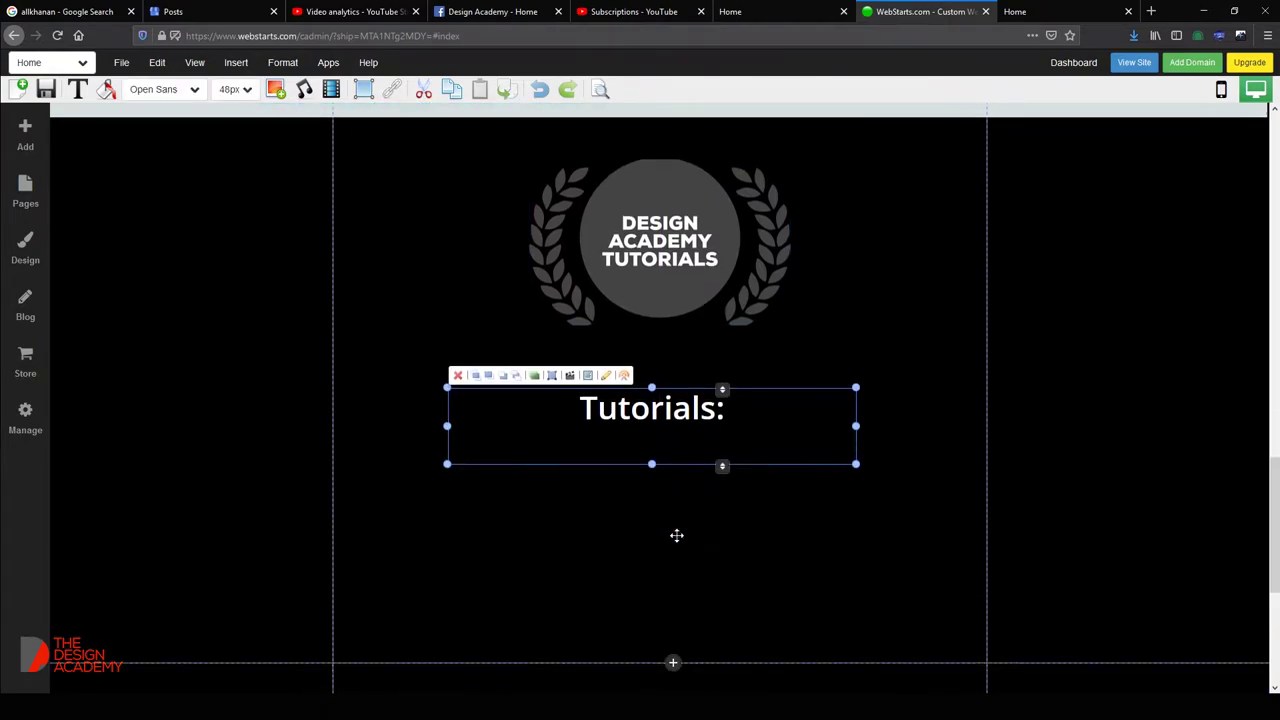
pyautogui.scroll(-2, 650, 410)
pyautogui.click(620, 360)
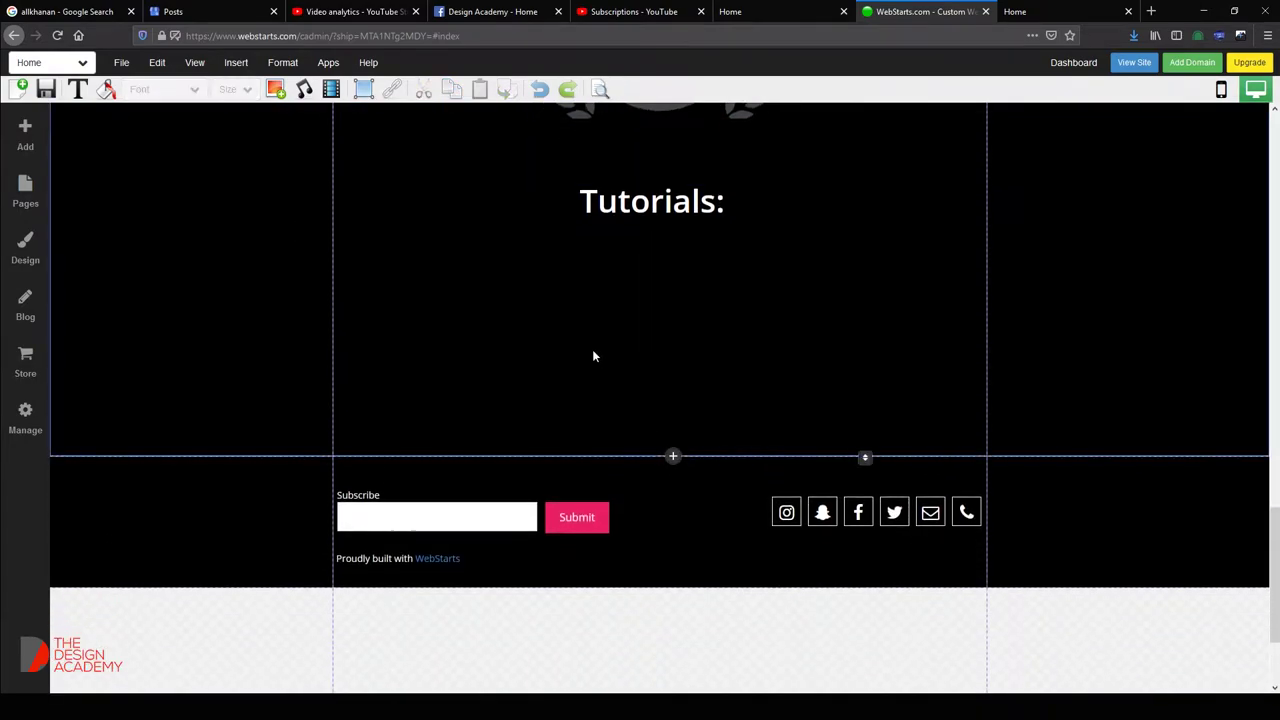
pyautogui.scroll(2, 575, 380)
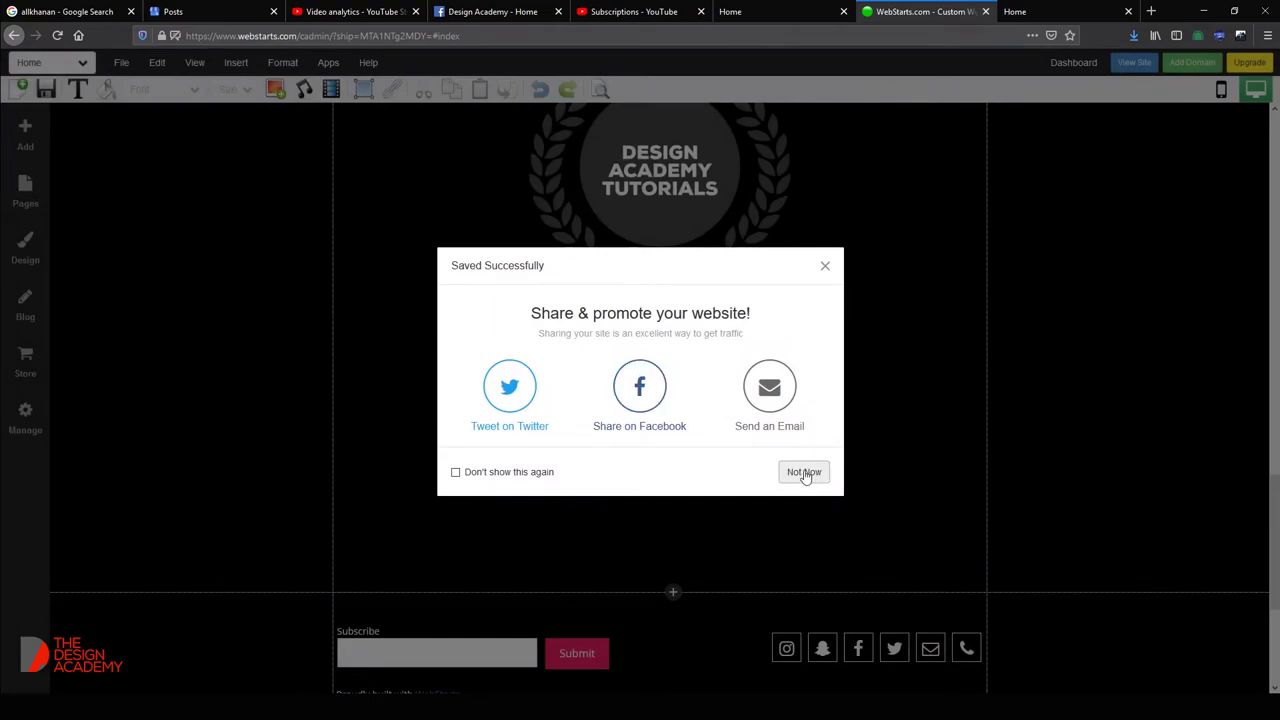
pyautogui.click(803, 472)
pyautogui.click(1072, 12)
pyautogui.press('F5')
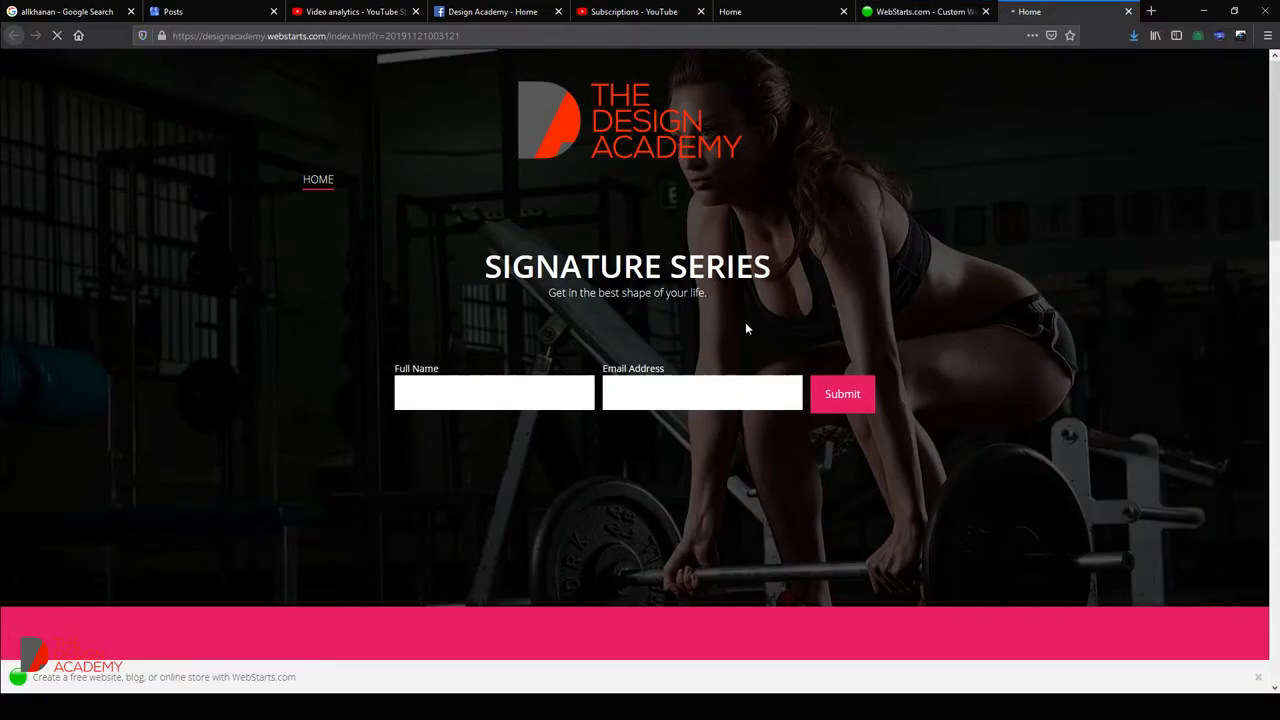
# Scroll through the live site, then go back to the editor and look over the homepage.
pyautogui.scroll(-8, 745, 320)
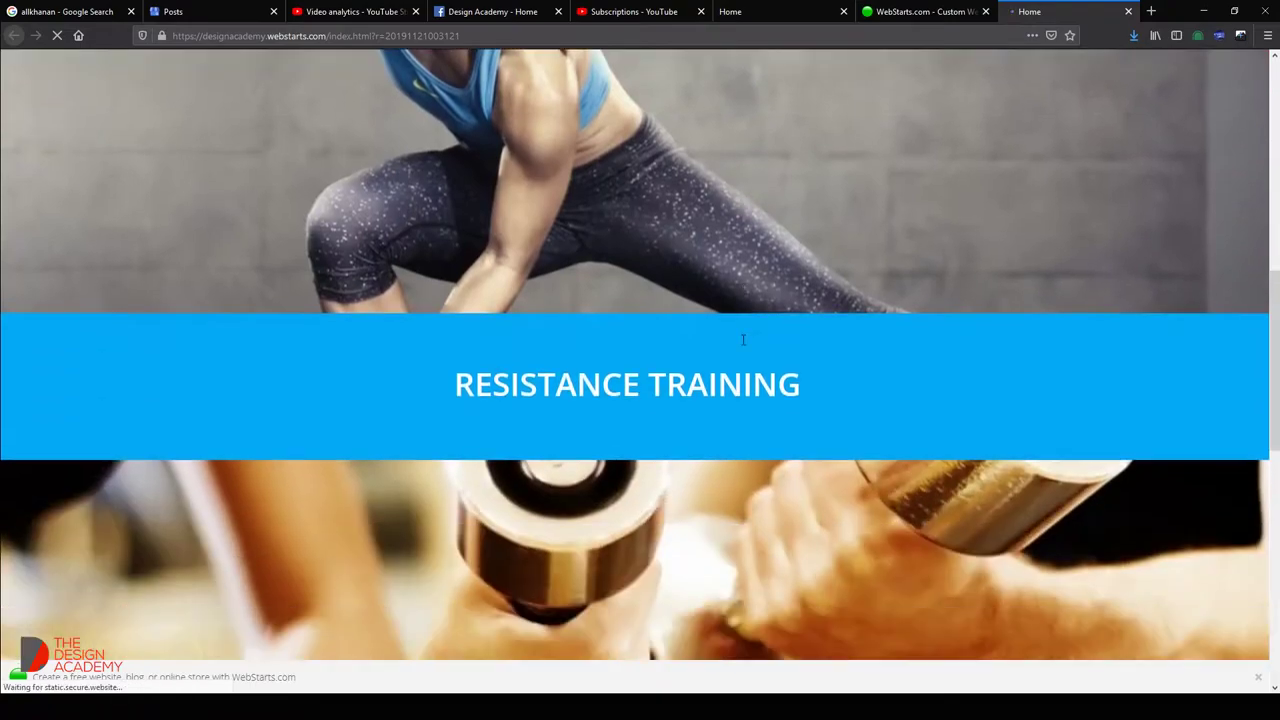
pyautogui.scroll(-5, 744, 340)
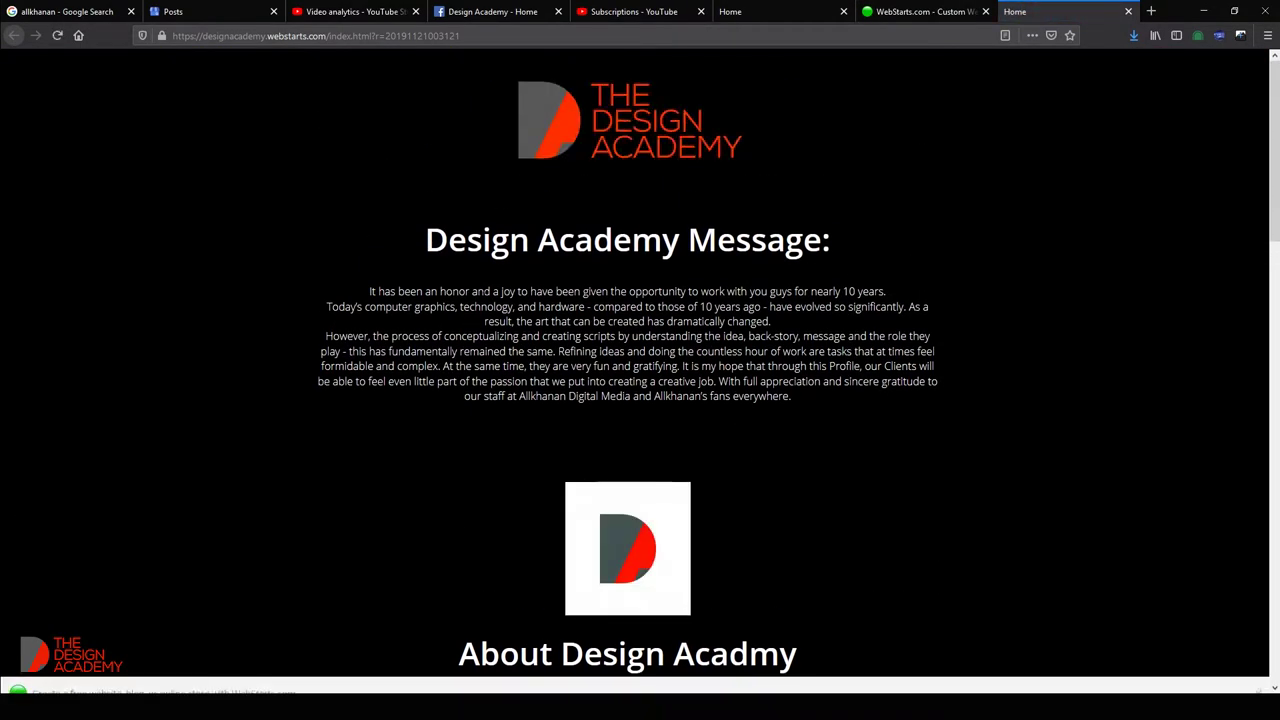
pyautogui.scroll(-3, 601, 337)
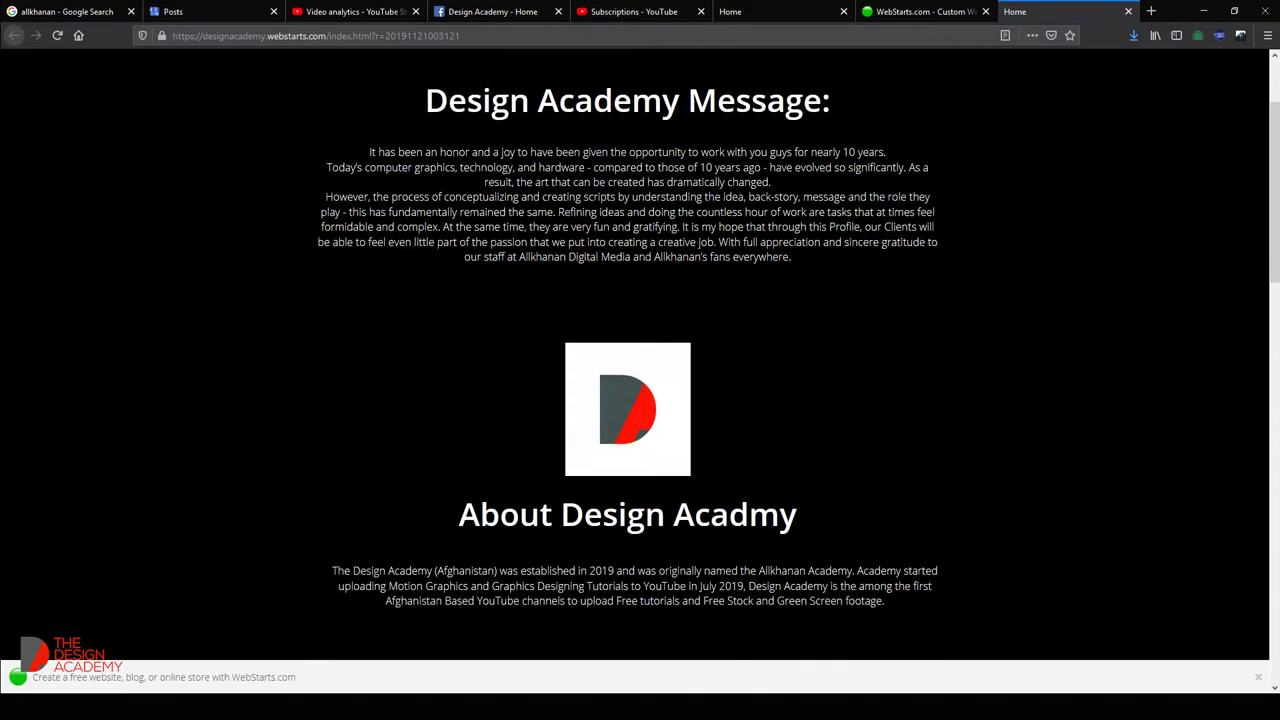
pyautogui.scroll(-6, 428, 284)
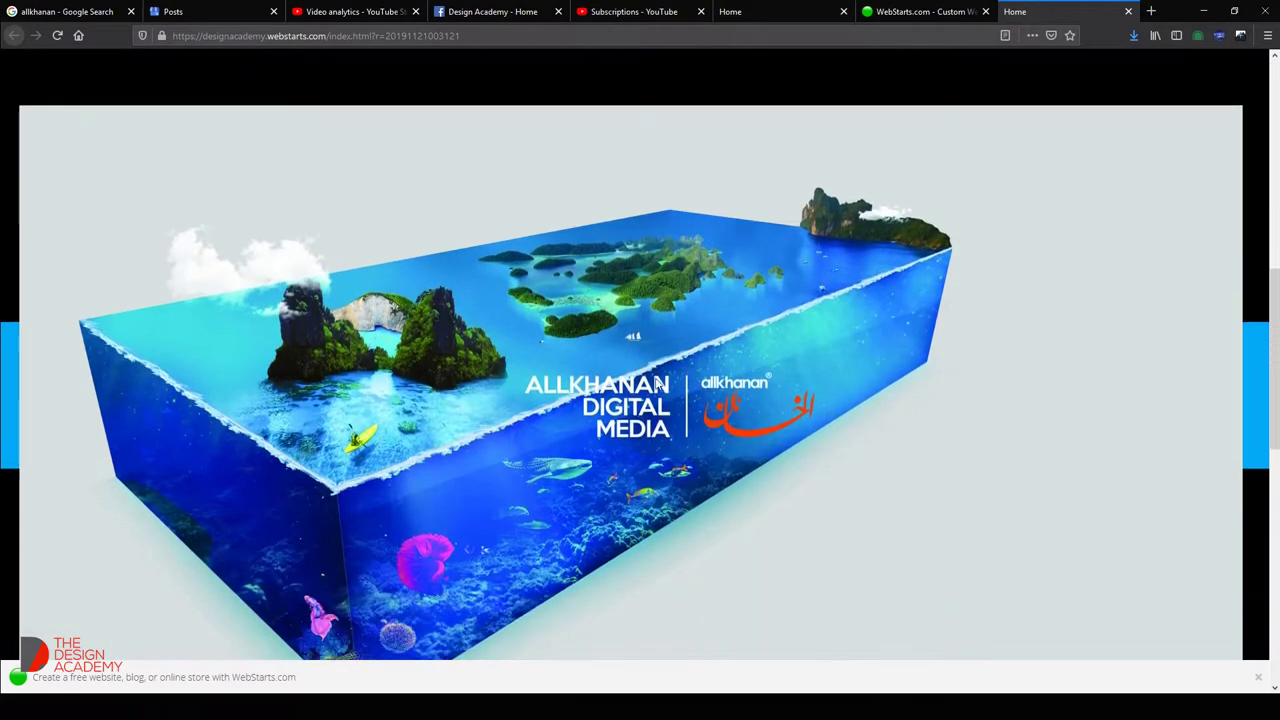
pyautogui.scroll(2, 1249, 323)
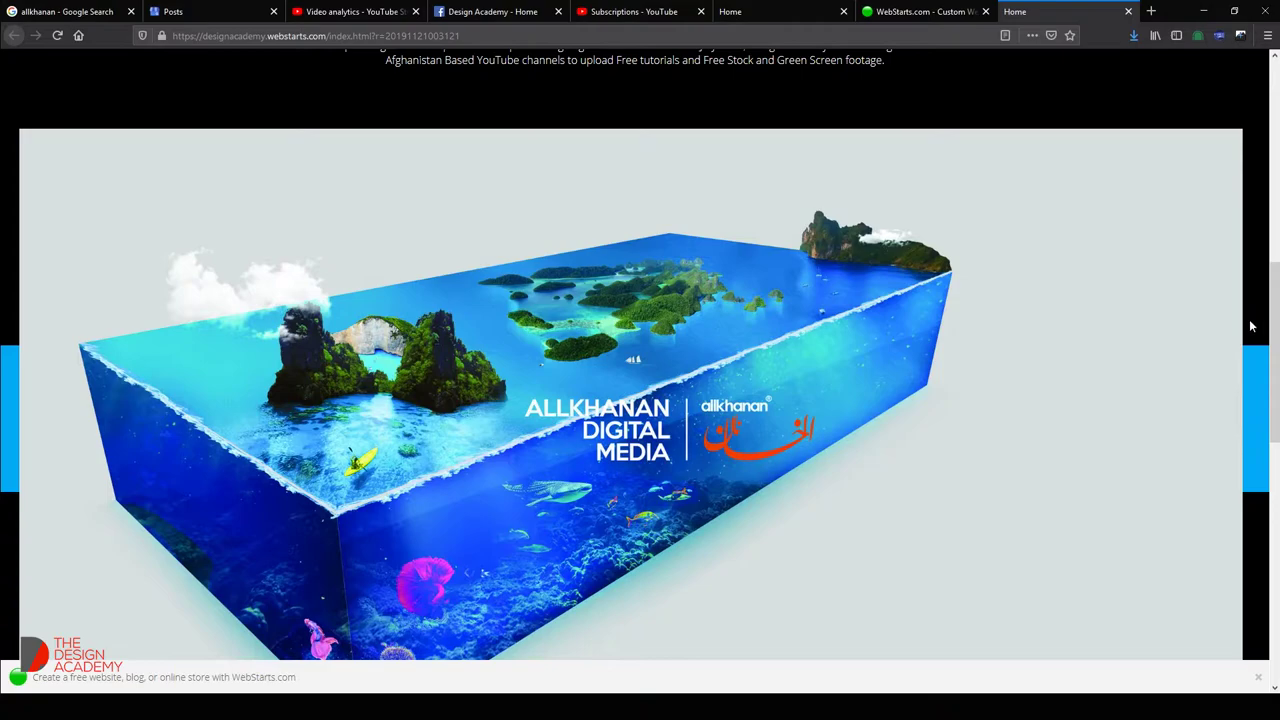
pyautogui.click(925, 11)
pyautogui.scroll(-4, 773, 290)
pyautogui.scroll(5, 773, 290)
pyautogui.click(773, 290)
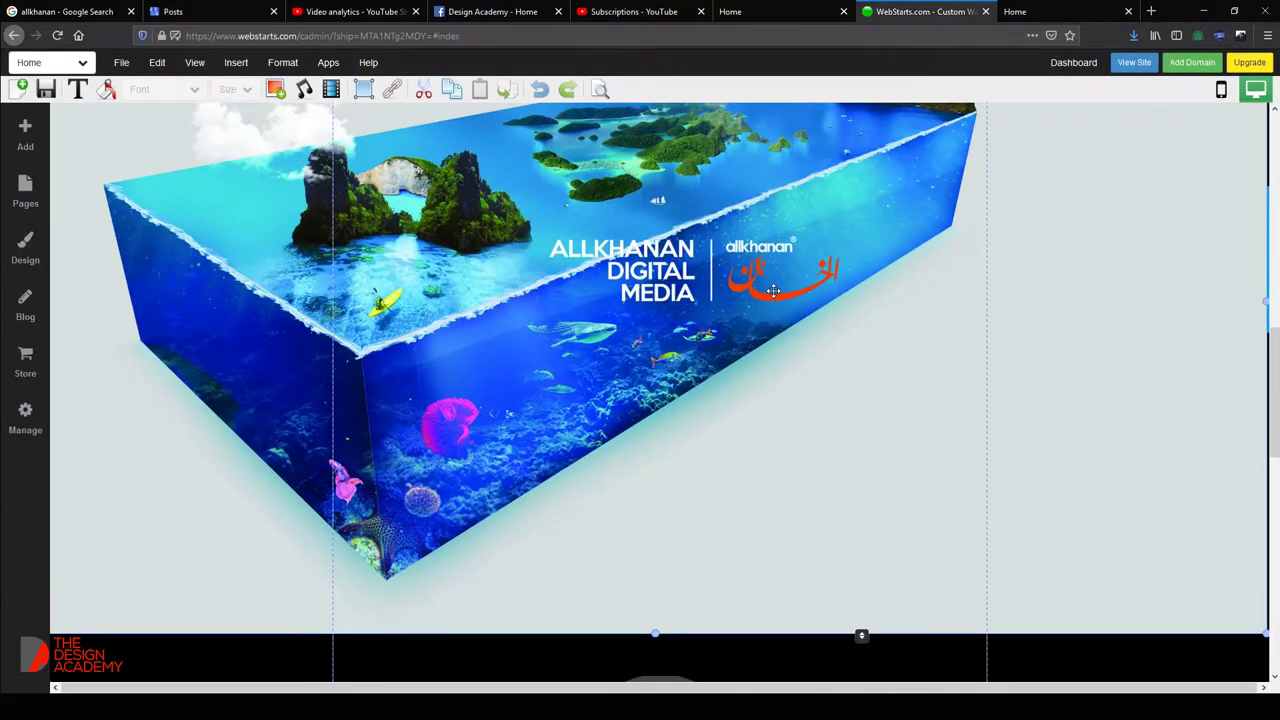
pyautogui.scroll(1, 773, 290)
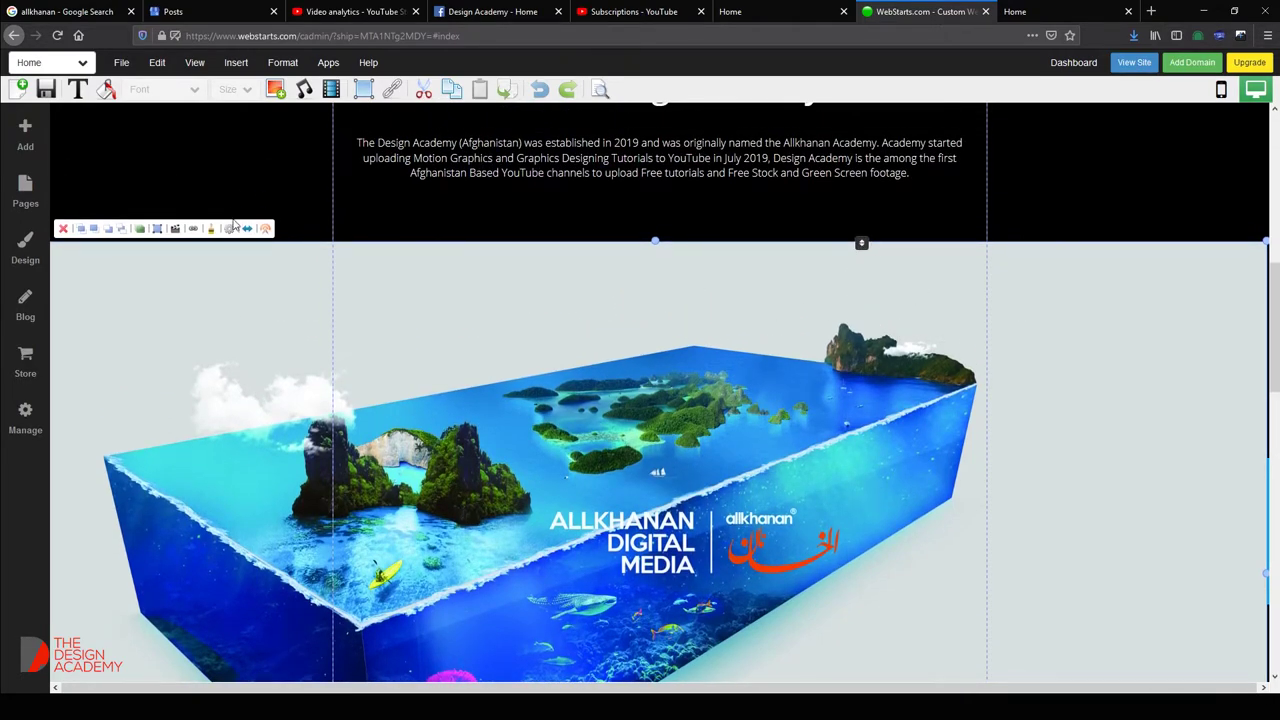
pyautogui.click(246, 228)
pyautogui.scroll(-6, 646, 420)
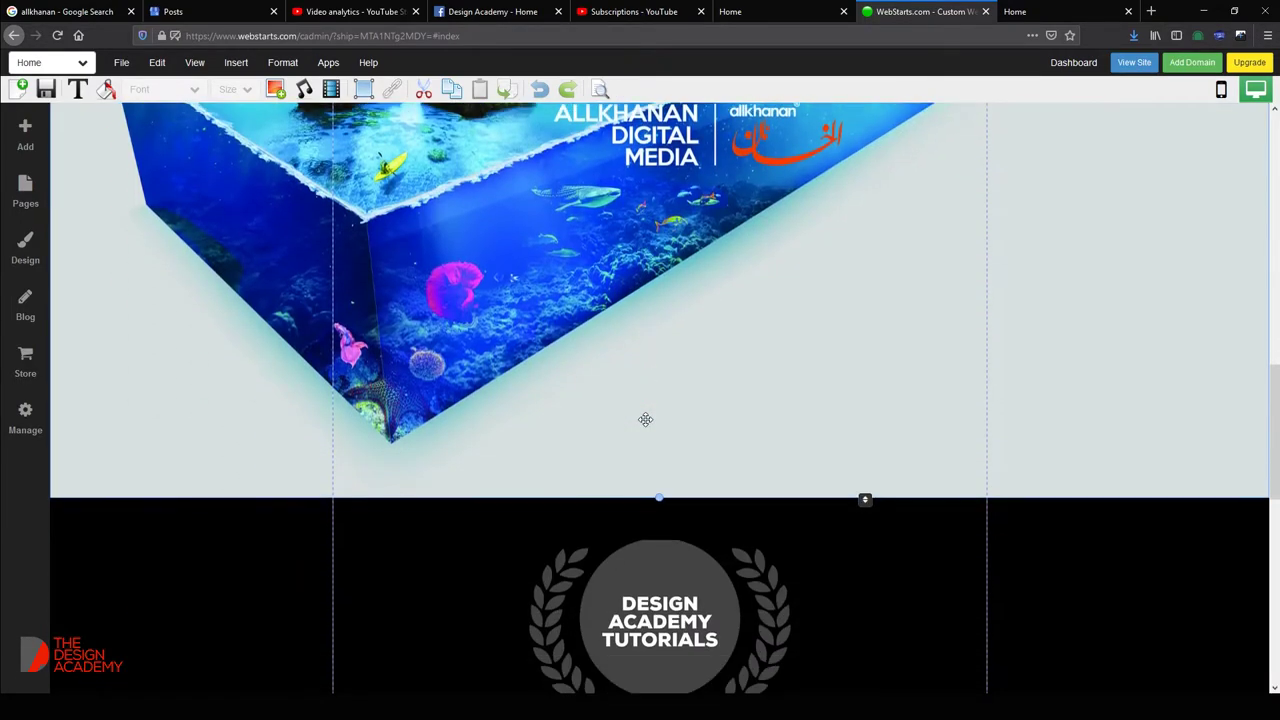
pyautogui.scroll(4, 645, 419)
# Save the edited homepage and confirm saving finished before viewing the published site.
pyautogui.click(46, 89)
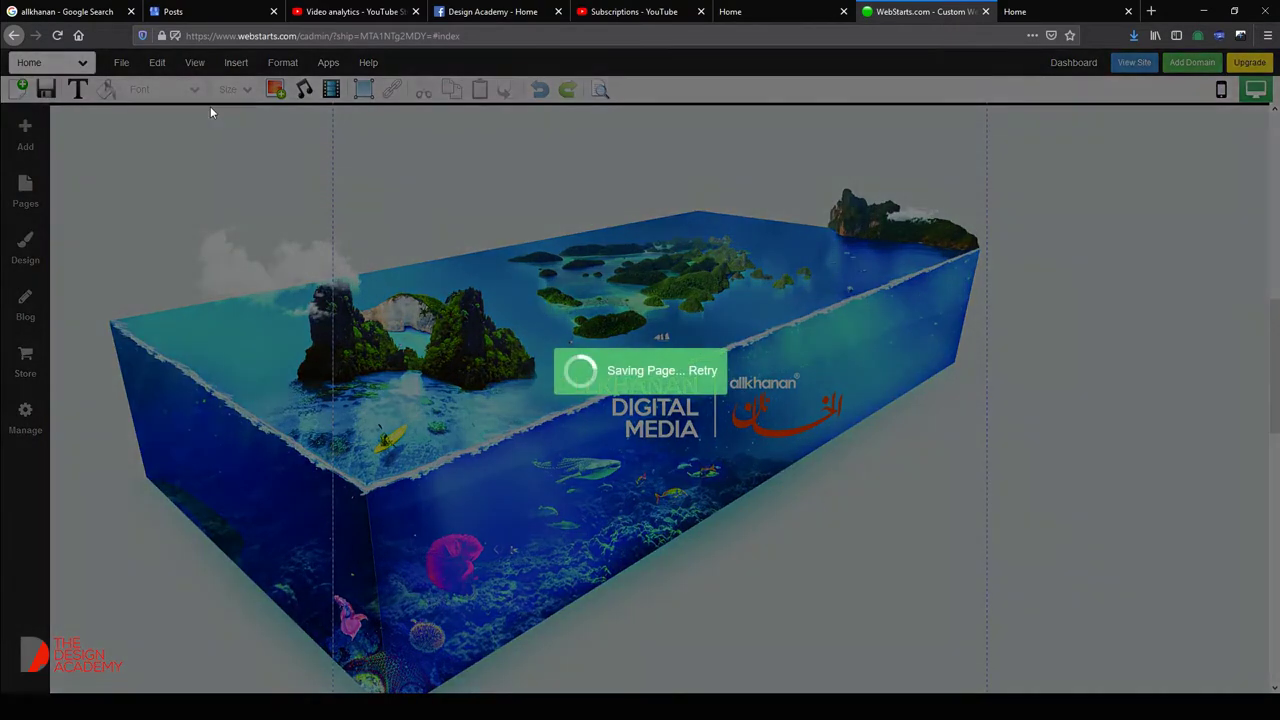
pyautogui.click(1030, 11)
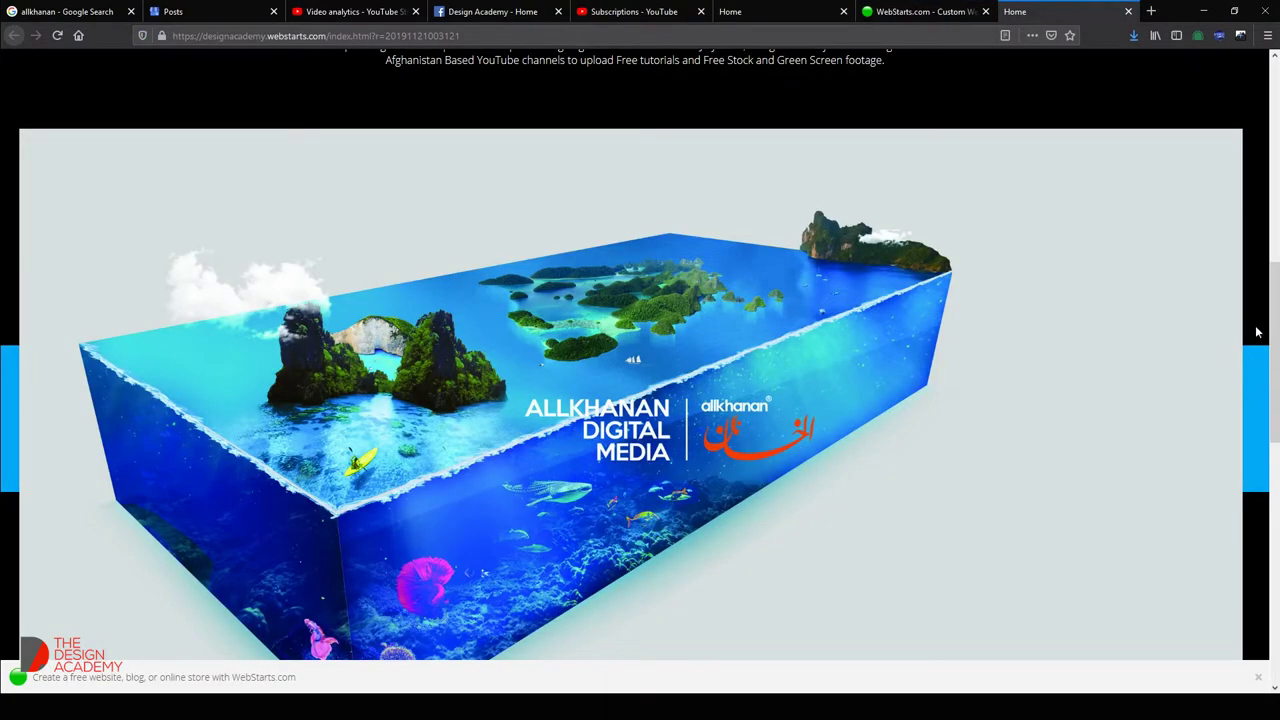
pyautogui.click(946, 8)
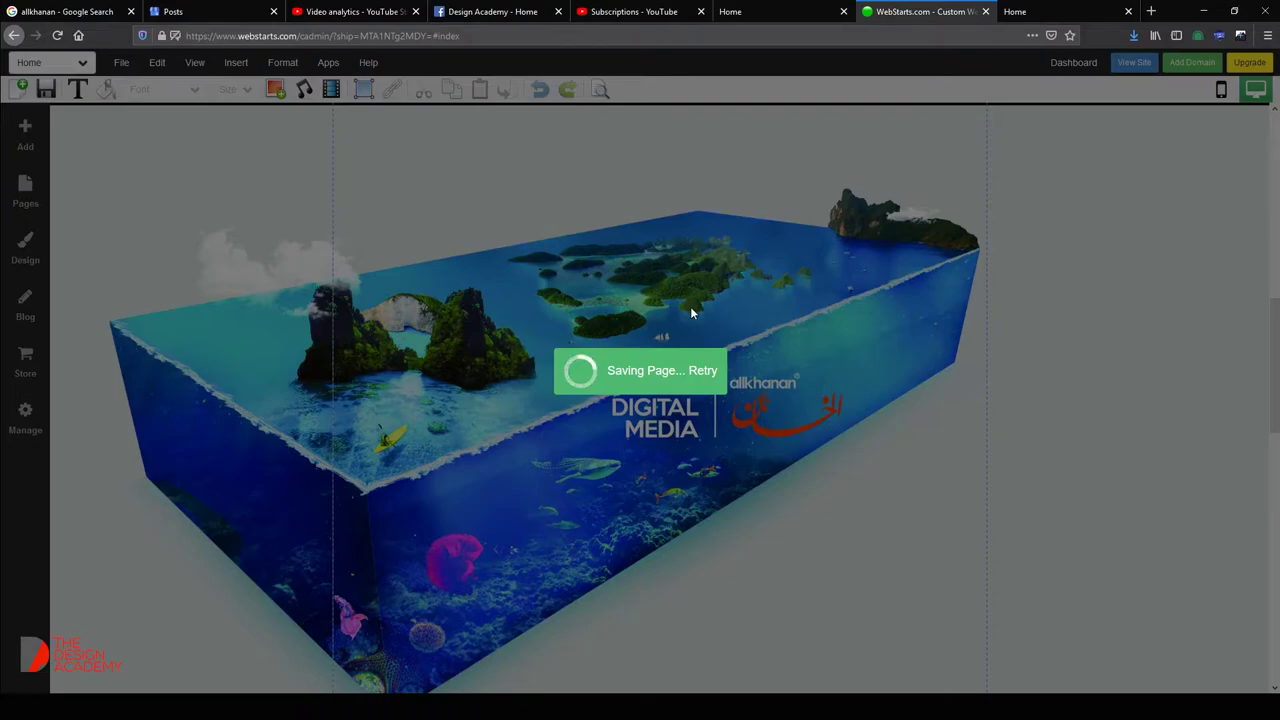
pyautogui.click(1094, 7)
pyautogui.click(920, 11)
pyautogui.click(1044, 8)
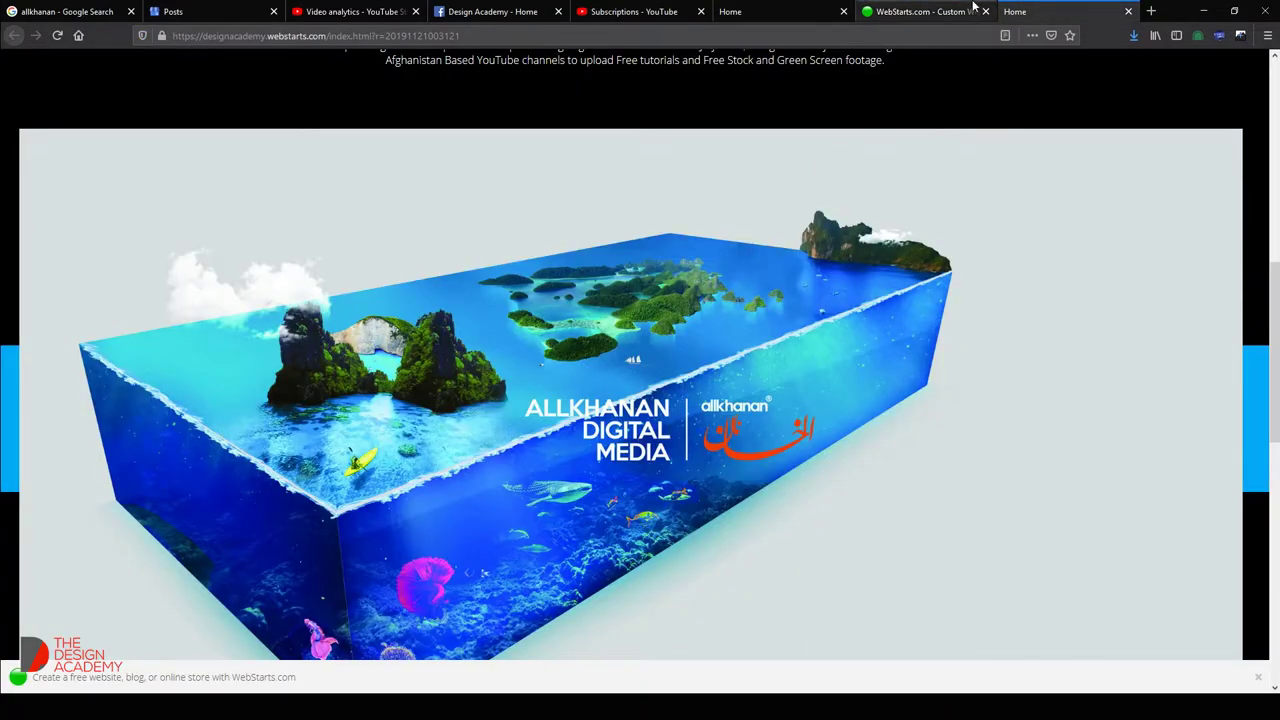
pyautogui.click(965, 8)
pyautogui.click(1074, 11)
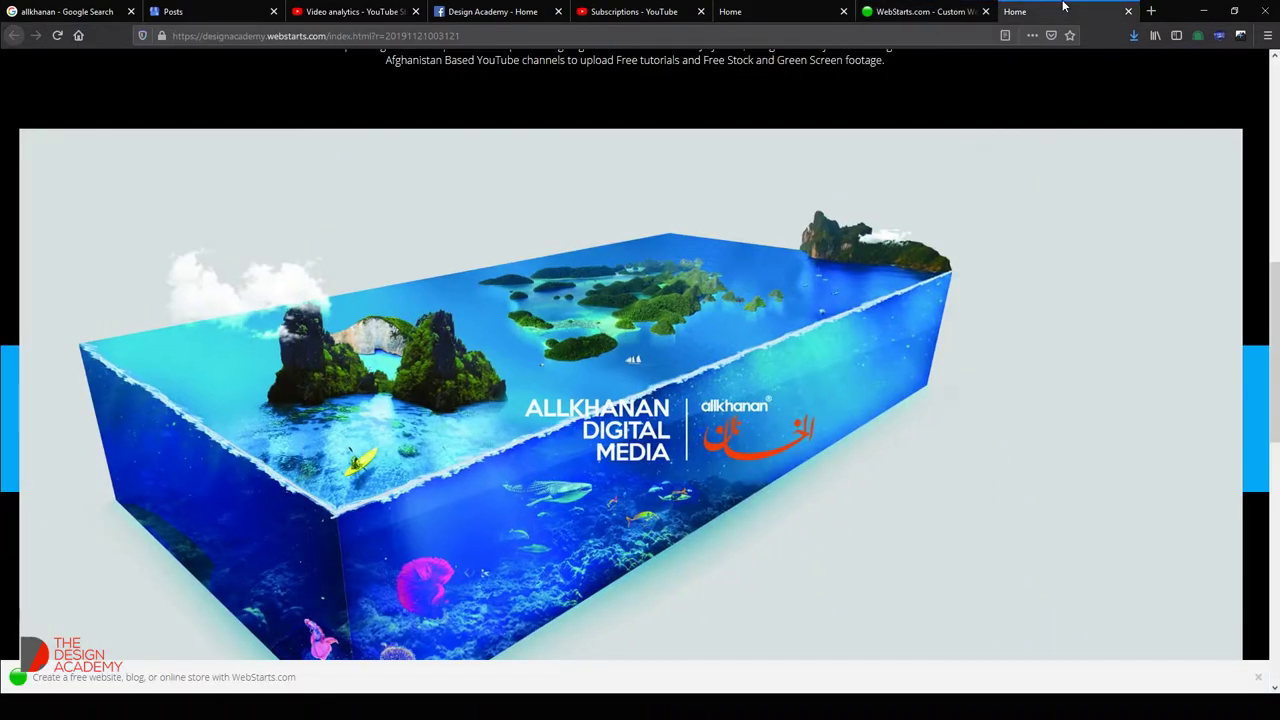
# Review the Tutorials section on the published site, then select the laurel logo in the editor.
pyautogui.scroll(5, 917, 263)
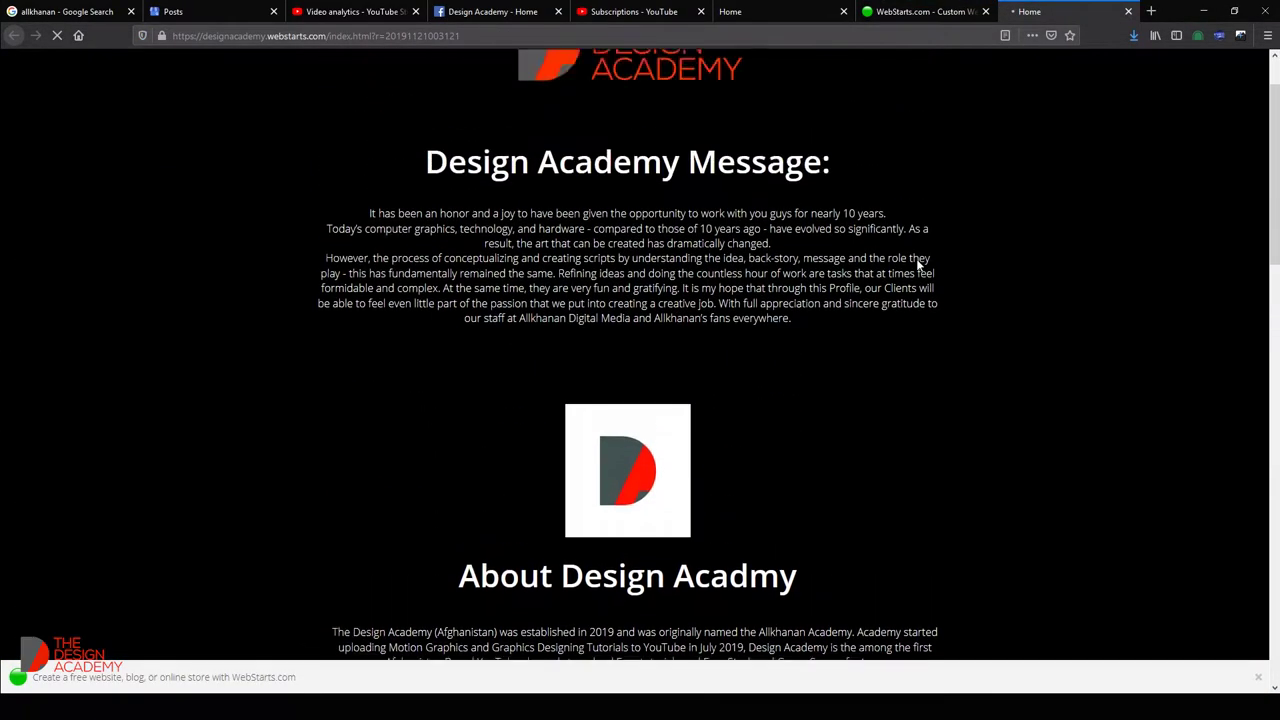
pyautogui.scroll(-8, 917, 263)
pyautogui.scroll(-6, 917, 263)
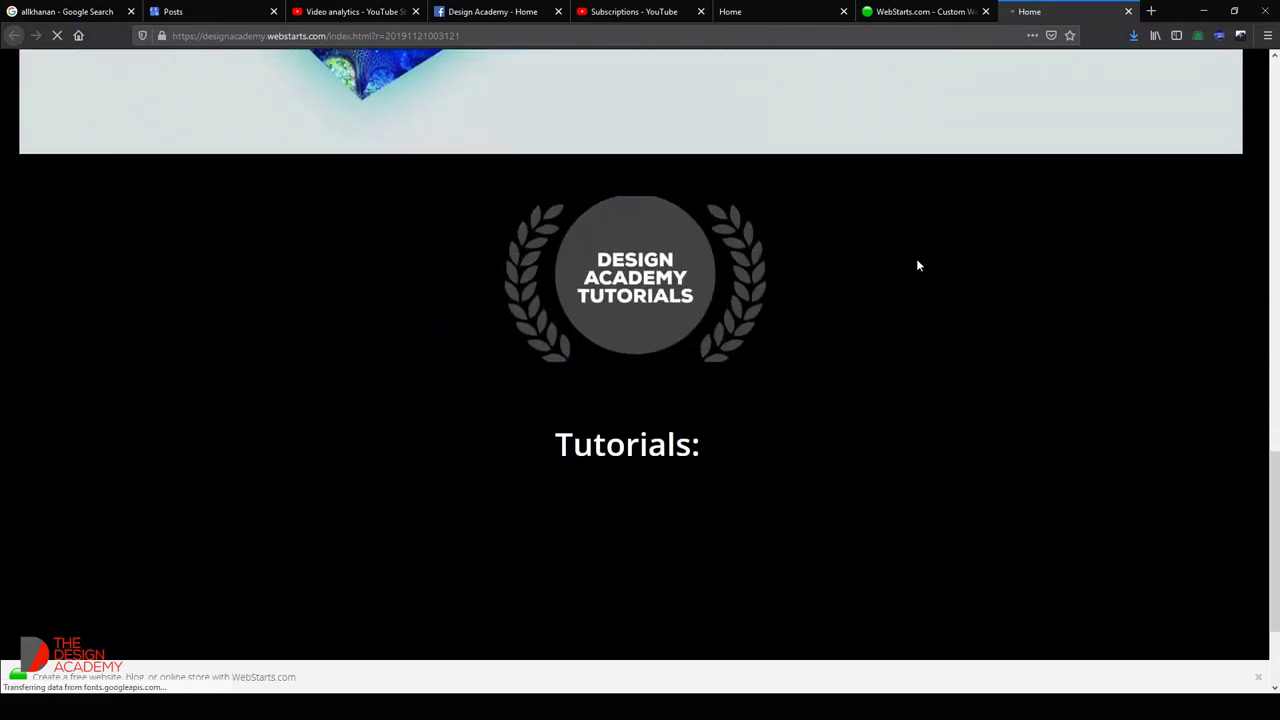
pyautogui.scroll(3, 917, 263)
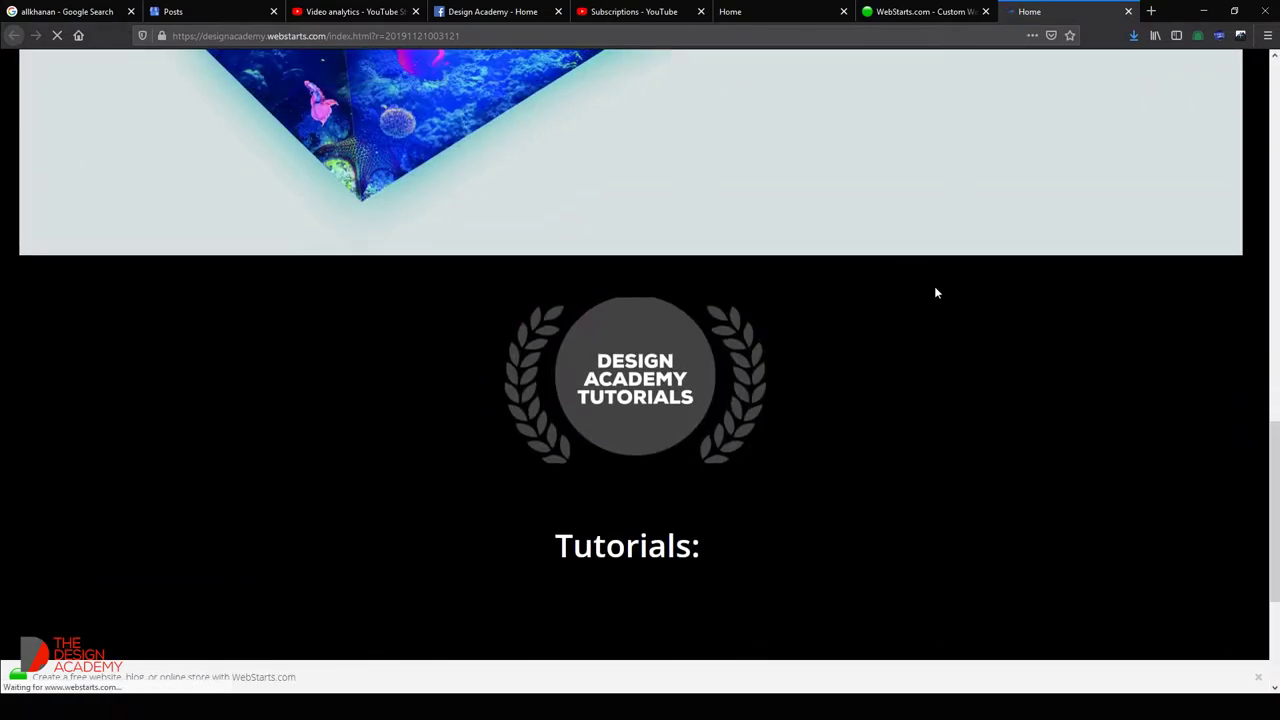
pyautogui.scroll(6, 934, 289)
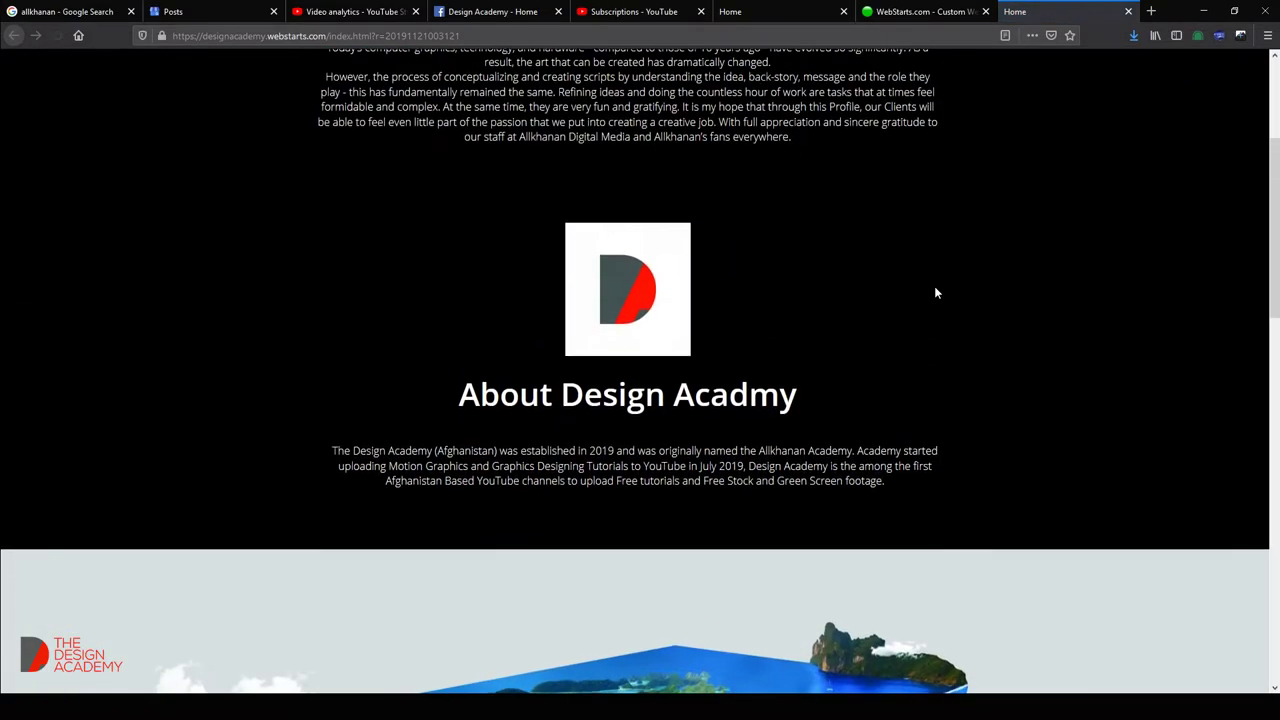
pyautogui.scroll(-10, 934, 289)
pyautogui.scroll(-5, 1126, 306)
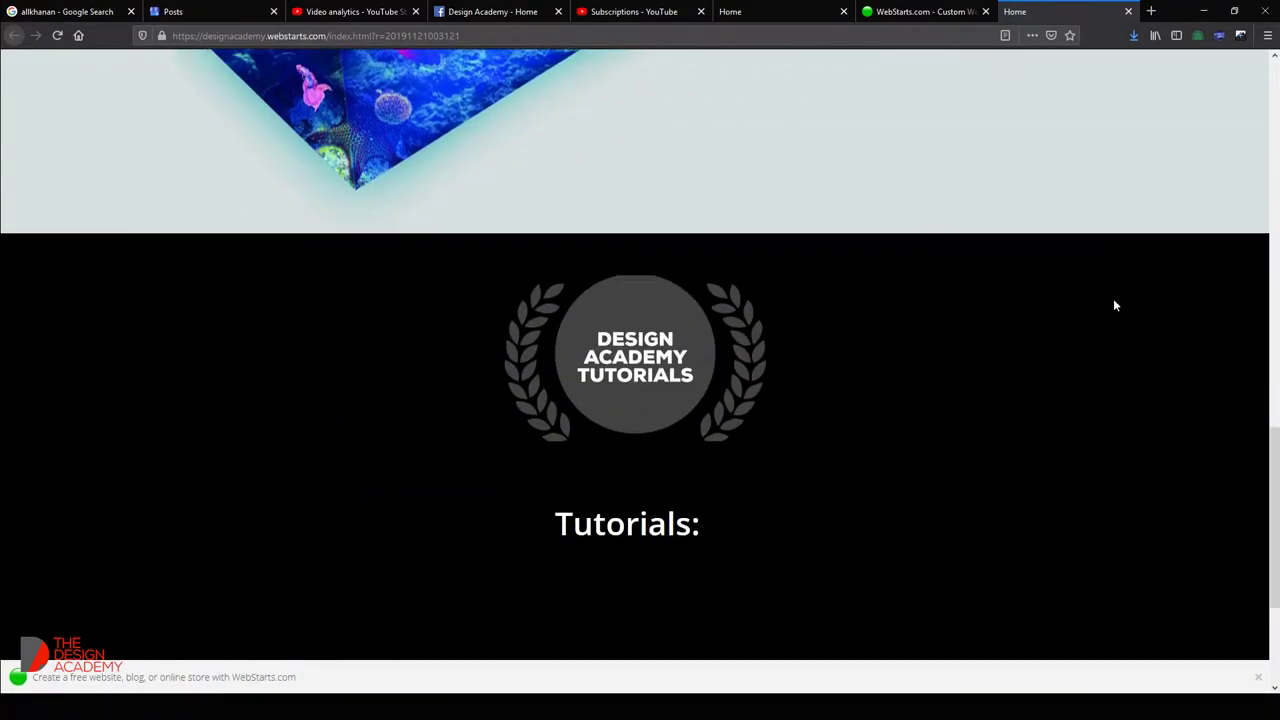
pyautogui.scroll(2, 626, 232)
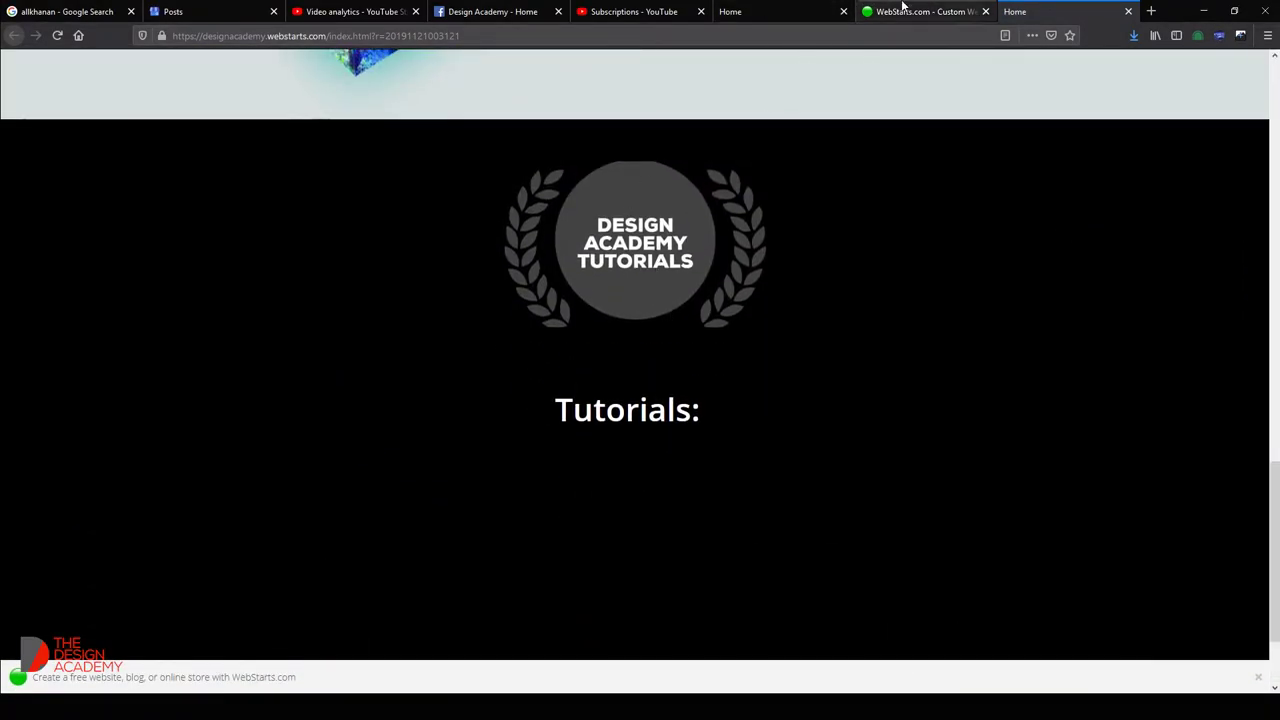
pyautogui.click(898, 11)
pyautogui.scroll(-8, 703, 324)
pyautogui.click(663, 237)
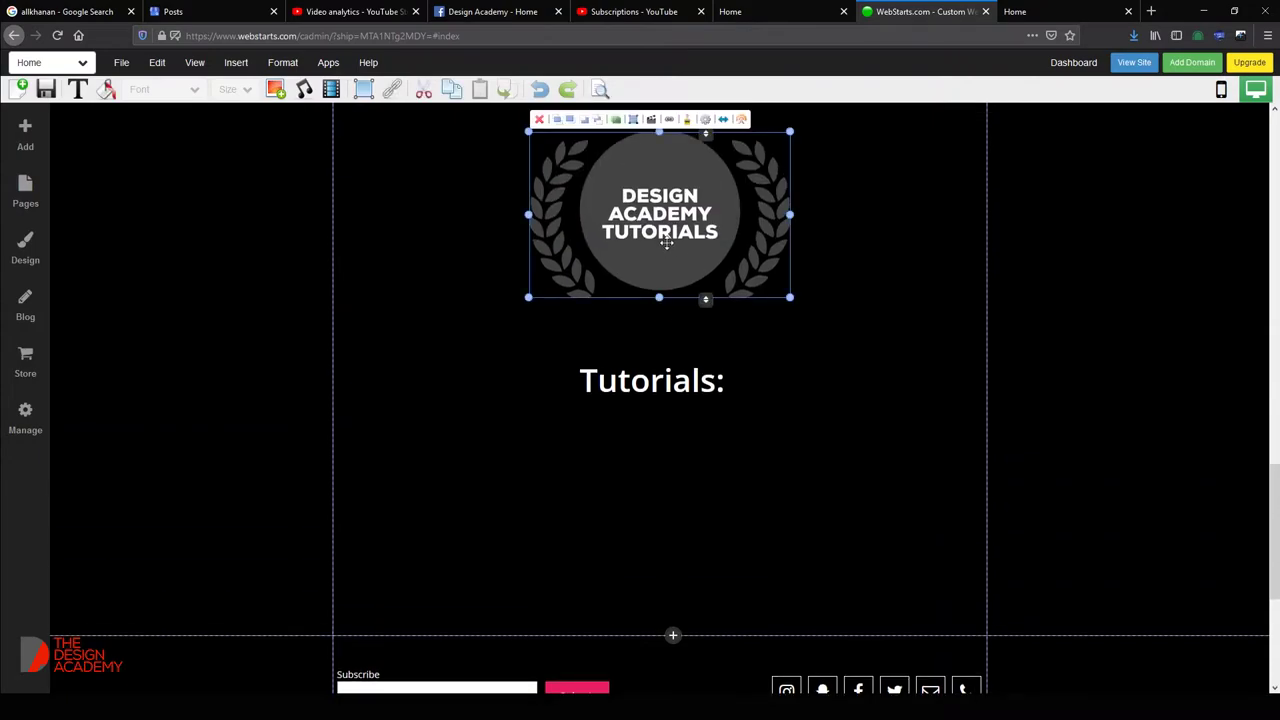
# Make the laurel badge taller and wider, re-centre it, and nudge the Tutorials: heading up.
pyautogui.scroll(2, 661, 262)
pyautogui.moveTo(658, 433); pyautogui.dragTo(658, 464)
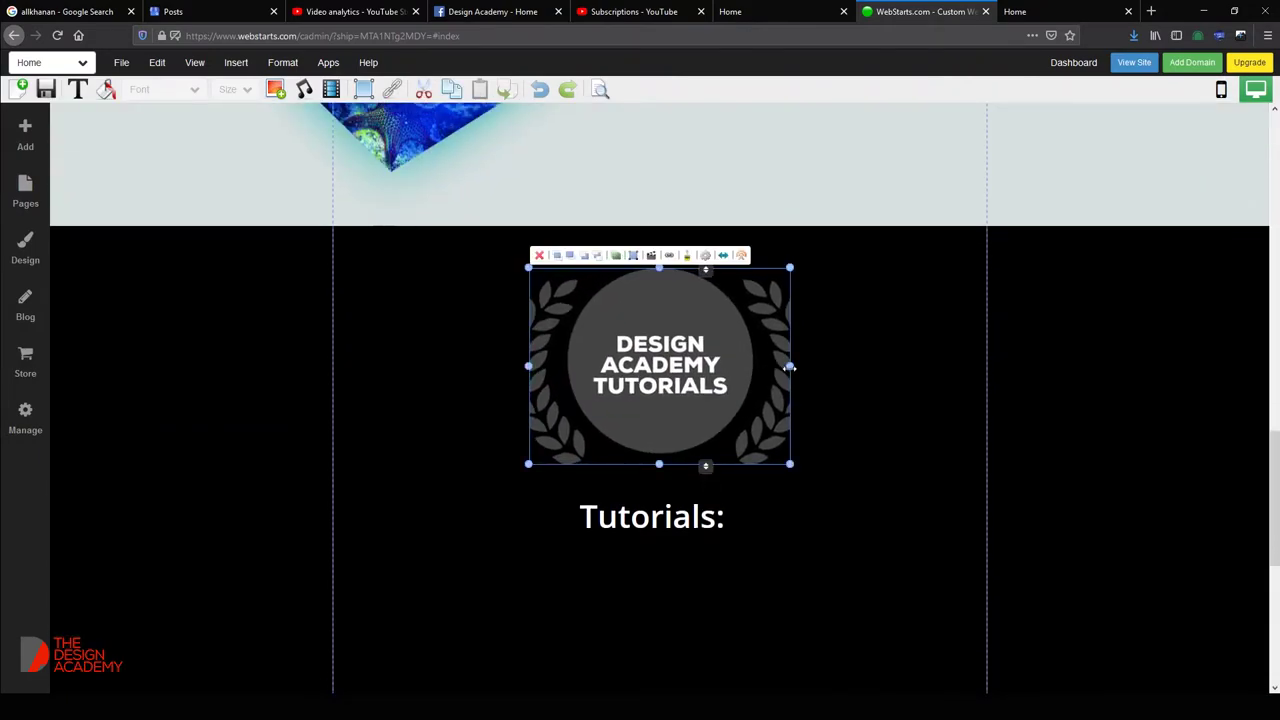
pyautogui.moveTo(789, 366); pyautogui.dragTo(829, 370)
pyautogui.moveTo(666, 387); pyautogui.dragTo(648, 384)
pyautogui.click(657, 505)
pyautogui.moveTo(657, 505); pyautogui.dragTo(657, 491)
pyautogui.scroll(-3, 657, 491)
pyautogui.click(594, 409)
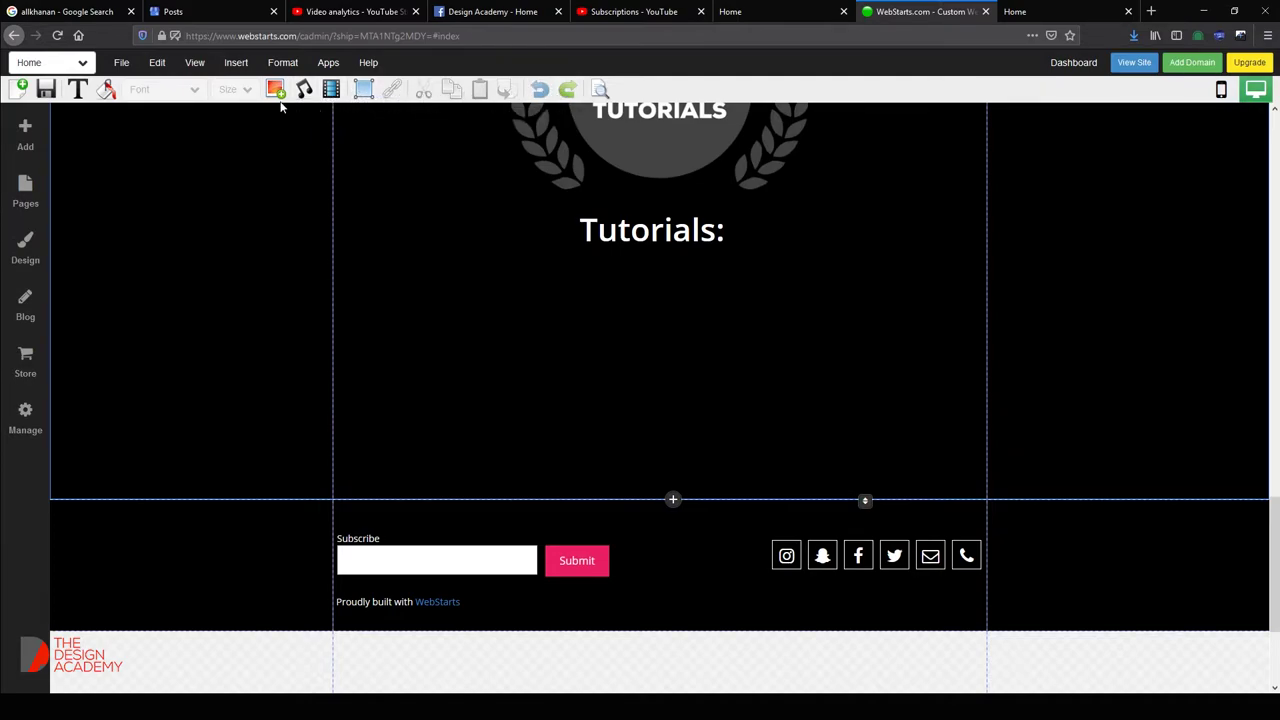
# Open and close the insert list and the subscribe form editor without changes.
pyautogui.click(247, 69)
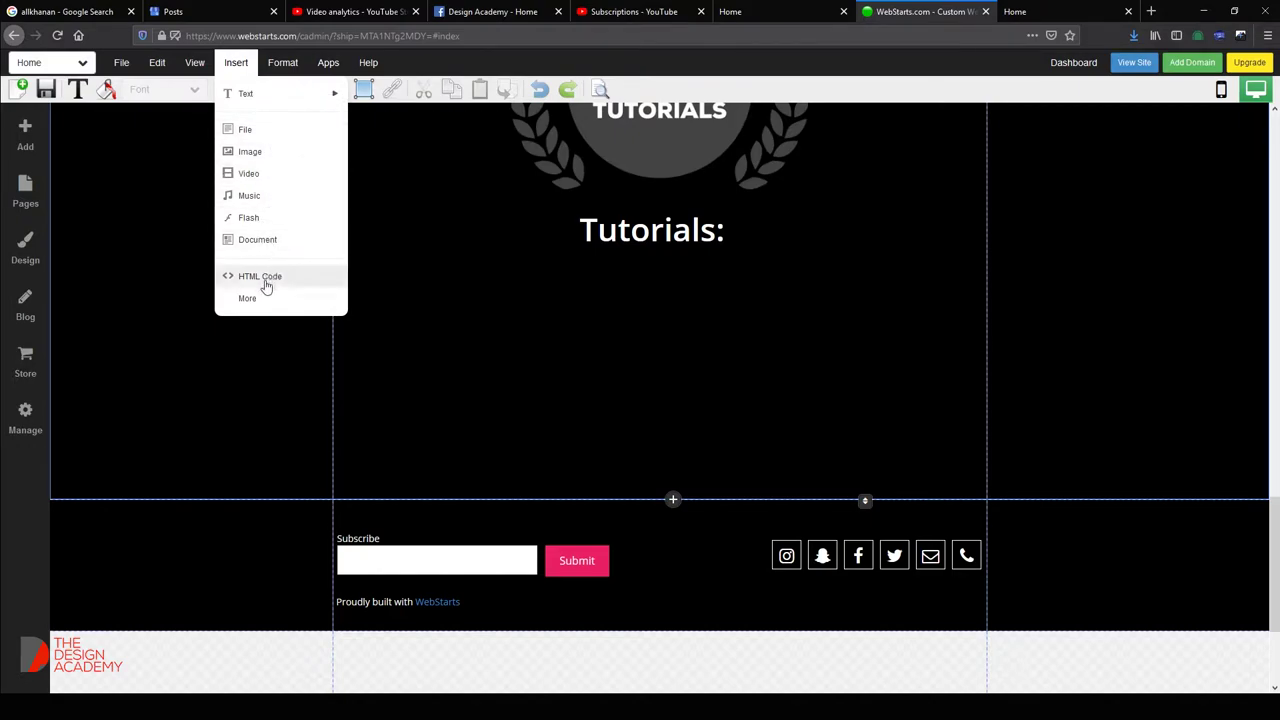
pyautogui.click(640, 366)
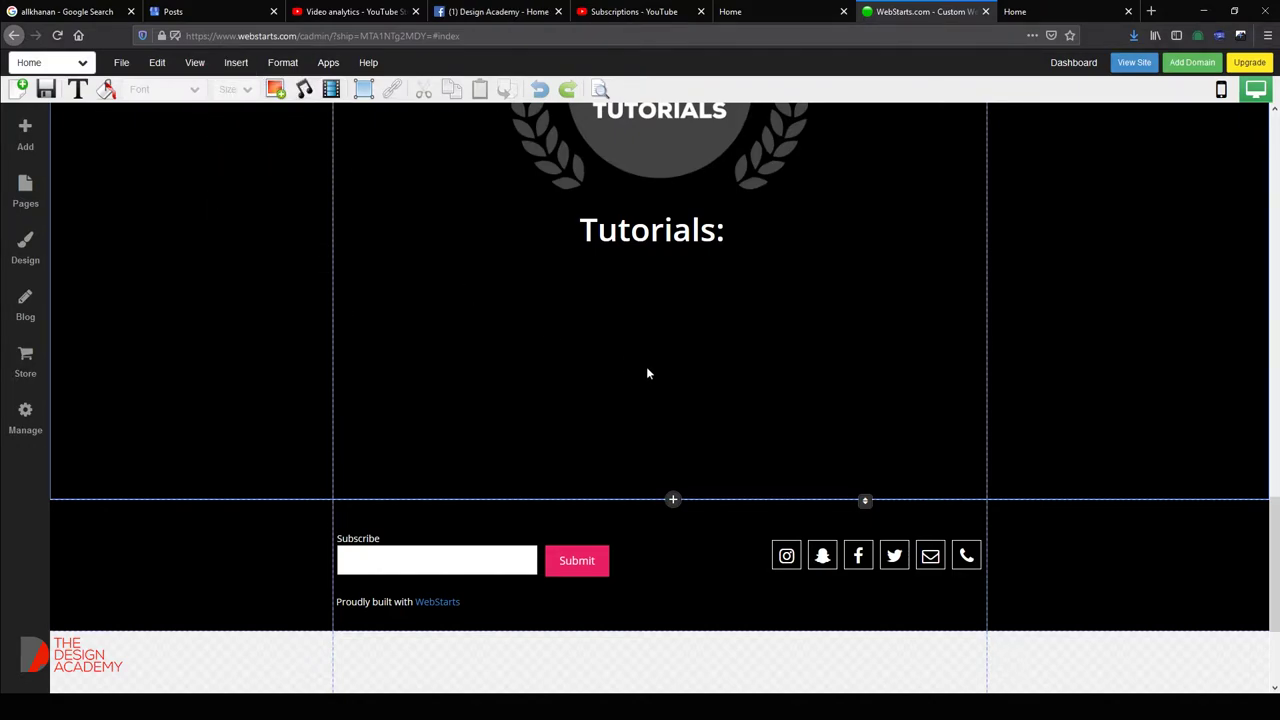
pyautogui.scroll(-1, 648, 377)
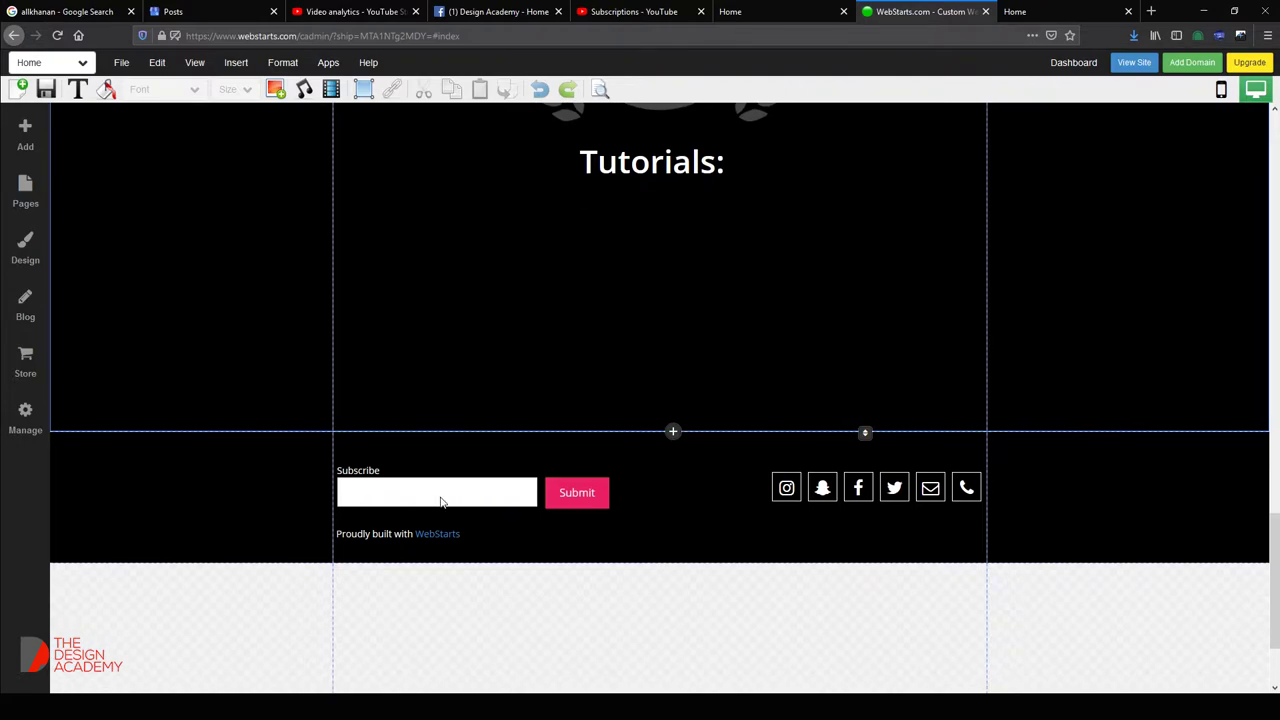
pyautogui.click(440, 498)
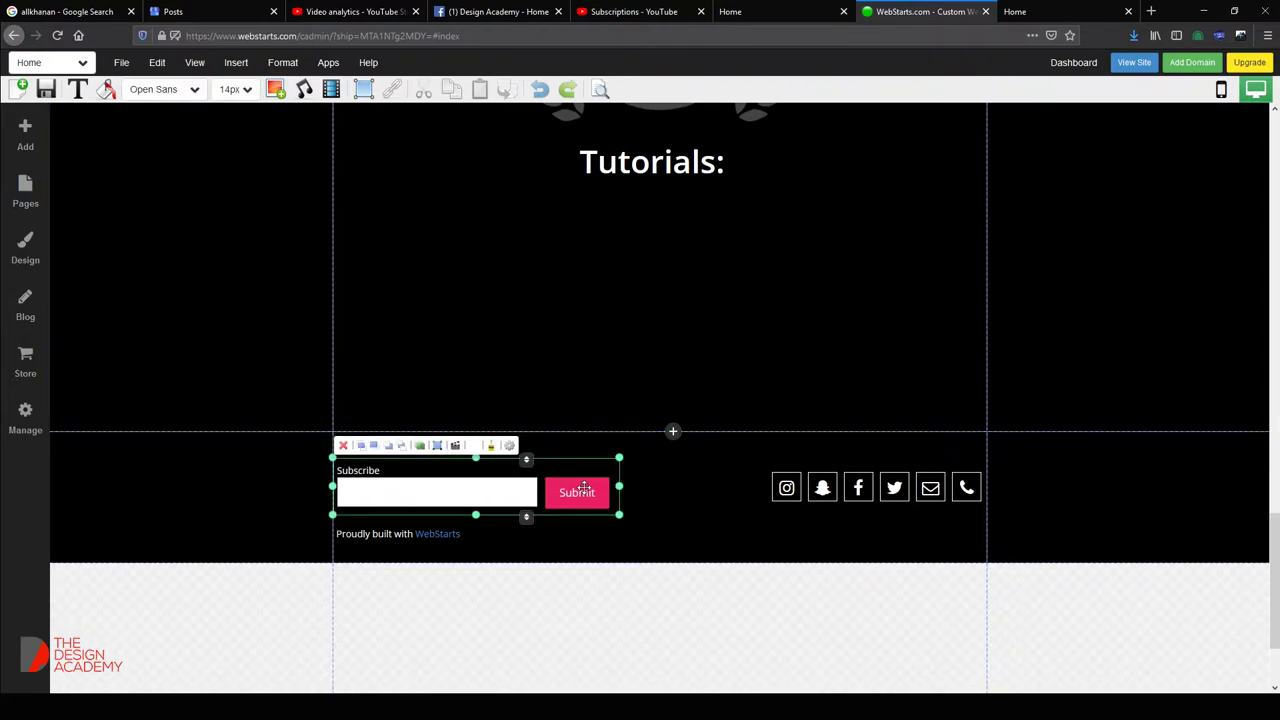
pyautogui.doubleClick(583, 487)
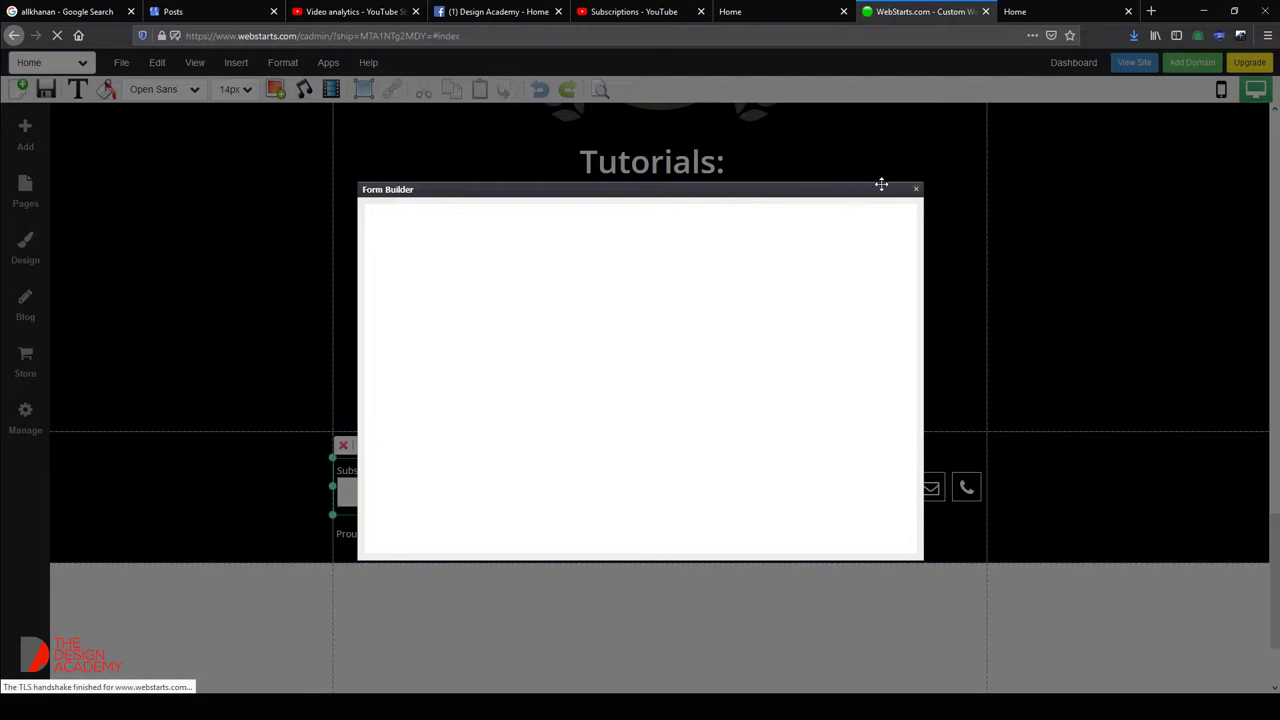
pyautogui.click(915, 189)
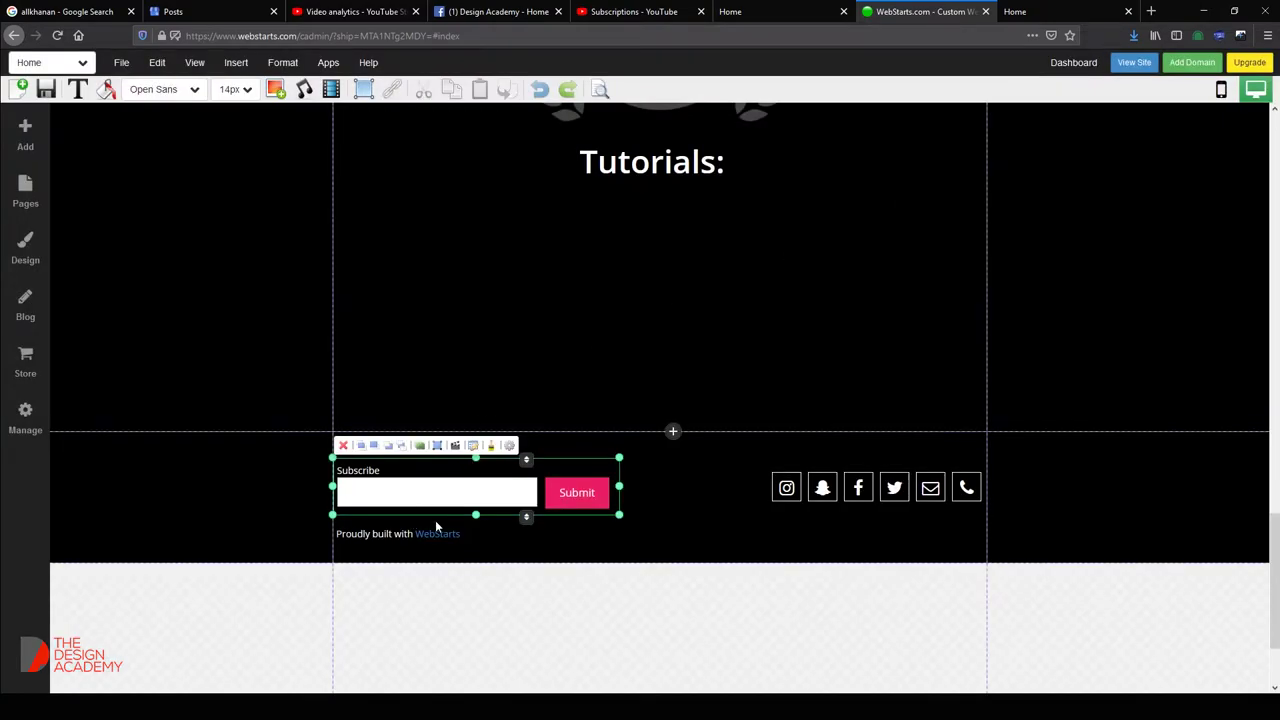
# Open the footer social bar's list of links, then switch to the Design Academy Facebook page.
pyautogui.click(777, 492)
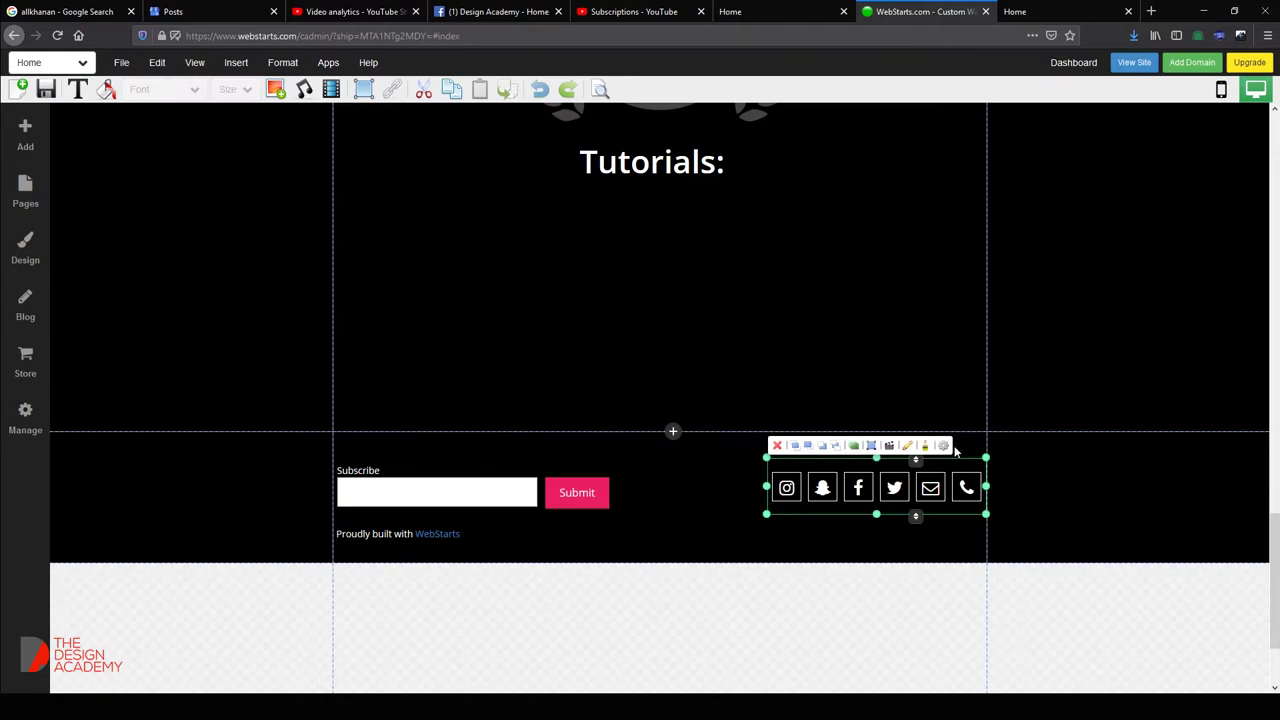
pyautogui.click(943, 446)
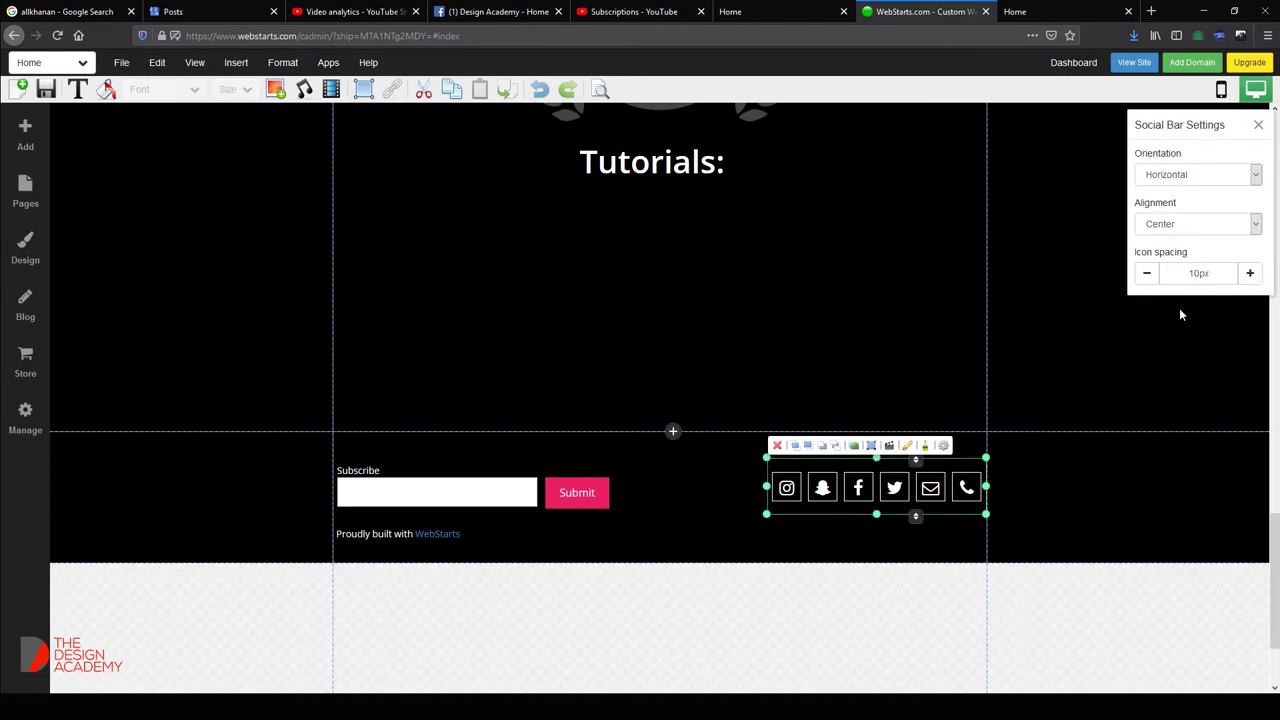
pyautogui.click(858, 375)
pyautogui.doubleClick(789, 488)
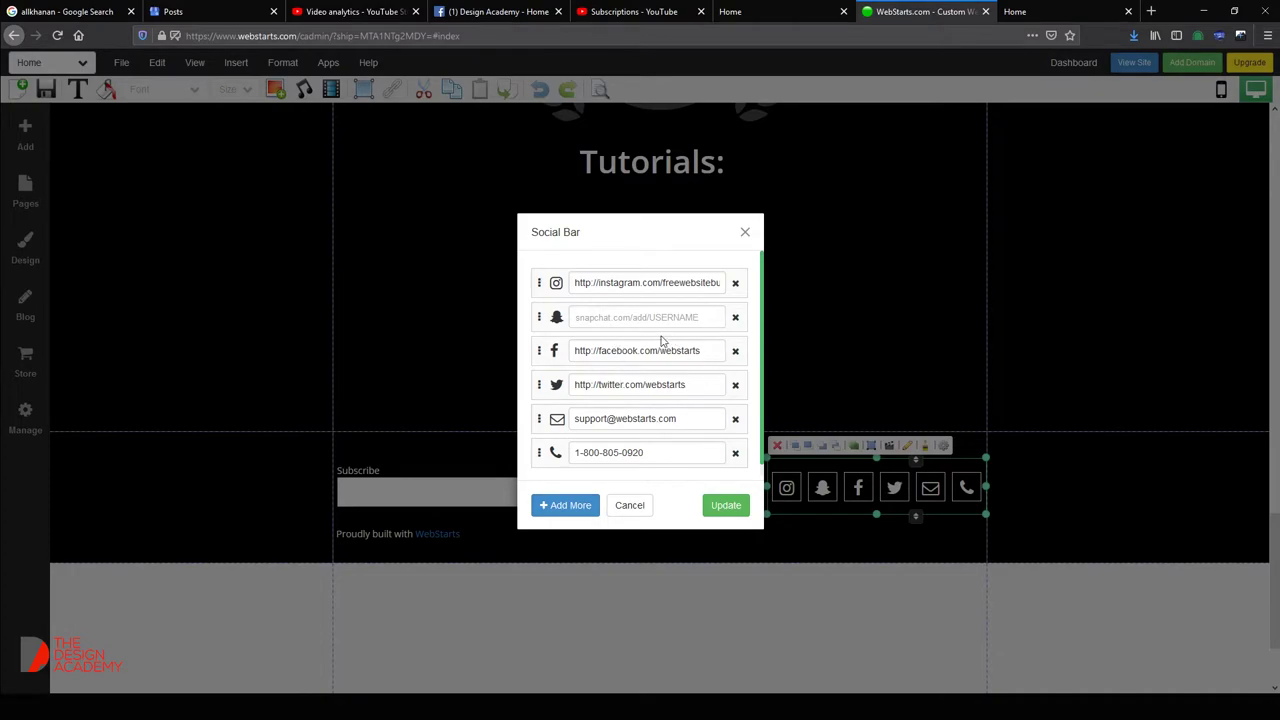
pyautogui.click(497, 11)
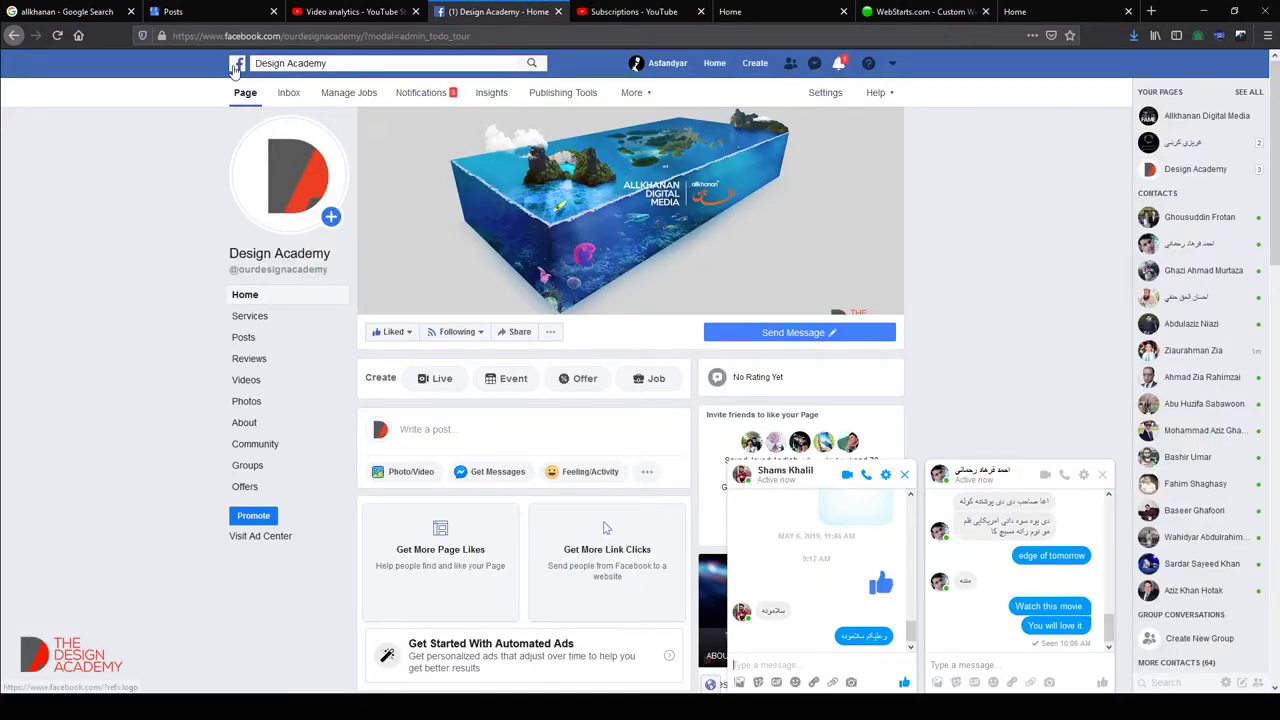
# On Facebook, go to the home feed and close the open chat windows.
pyautogui.click(236, 63)
pyautogui.scroll(-2, 604, 300)
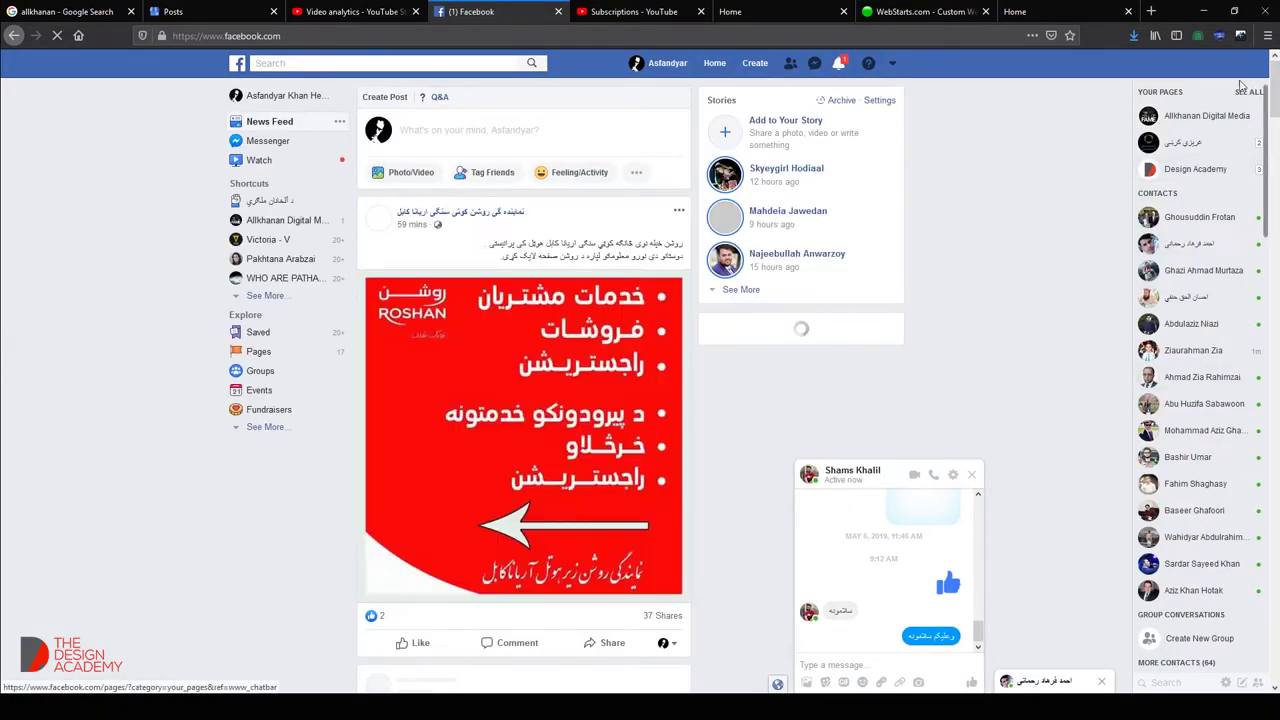
pyautogui.click(1197, 176)
pyautogui.click(971, 474)
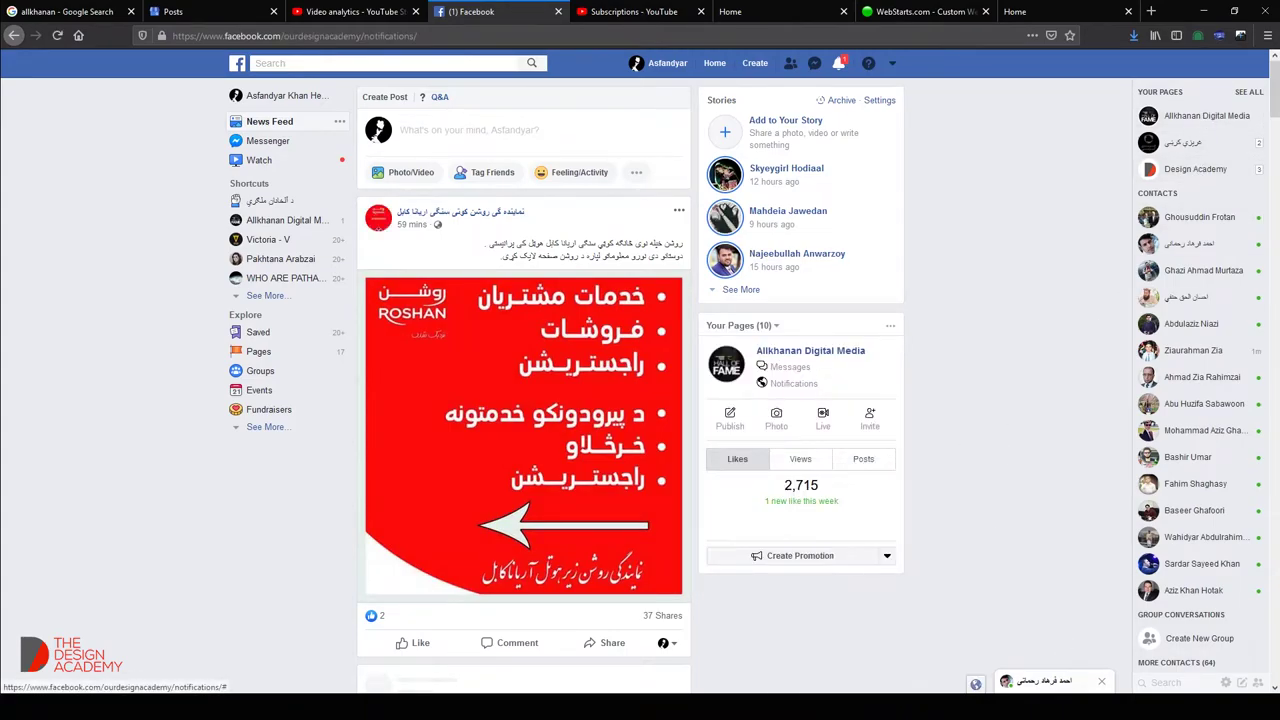
pyautogui.click(1102, 681)
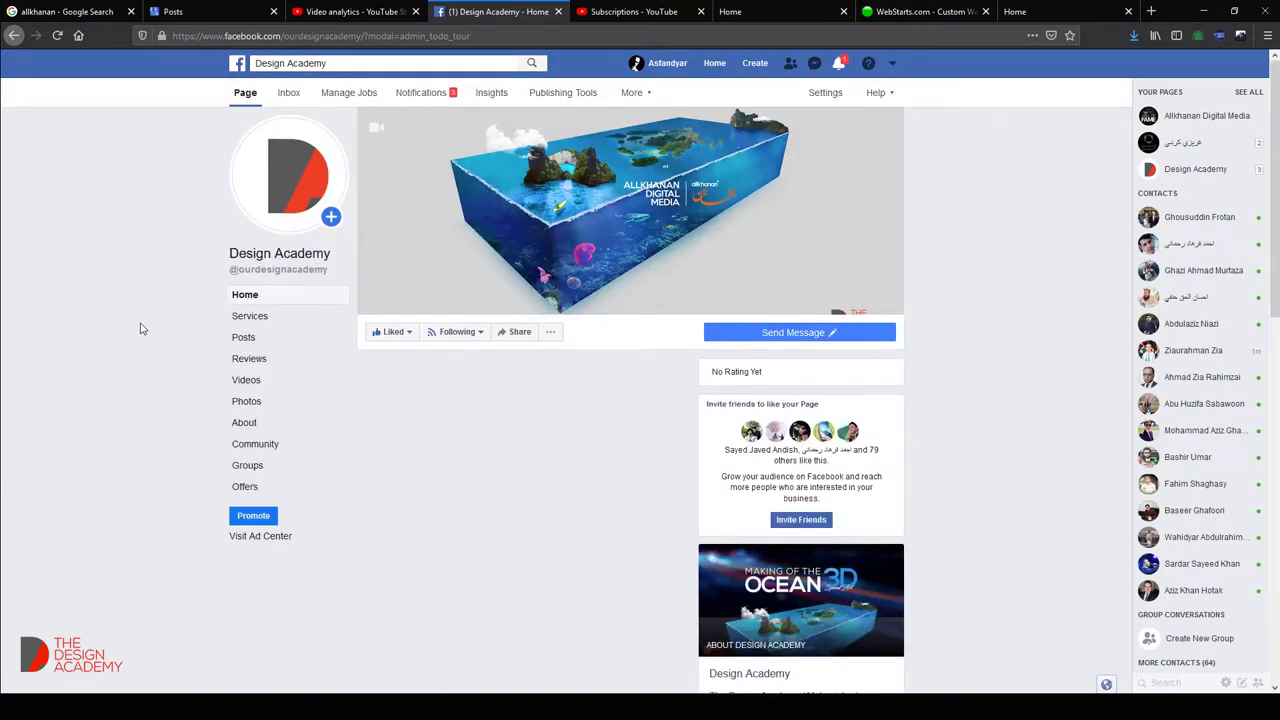
# Select the Design Academy page's web address and return to the social bar links in the editor.
pyautogui.moveTo(275, 276)
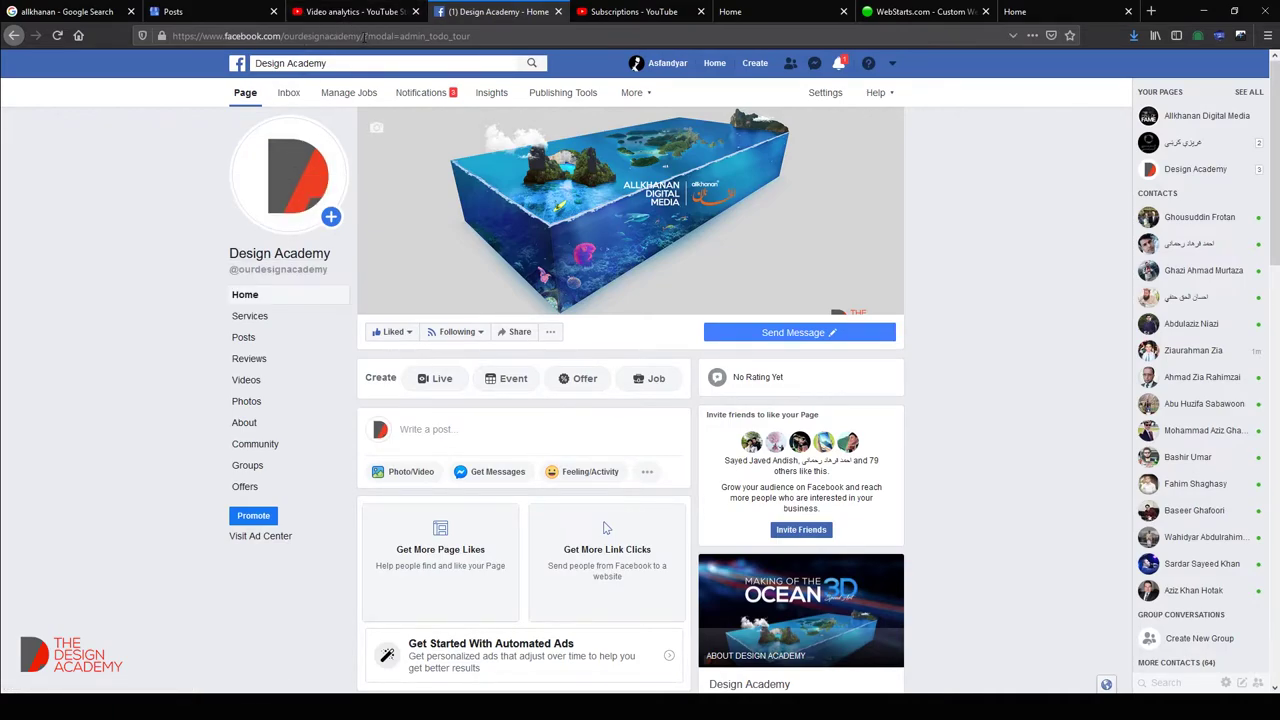
pyautogui.moveTo(365, 36); pyautogui.dragTo(172, 36)
pyautogui.hotkey('ctrl', 'c')
pyautogui.click(1060, 11)
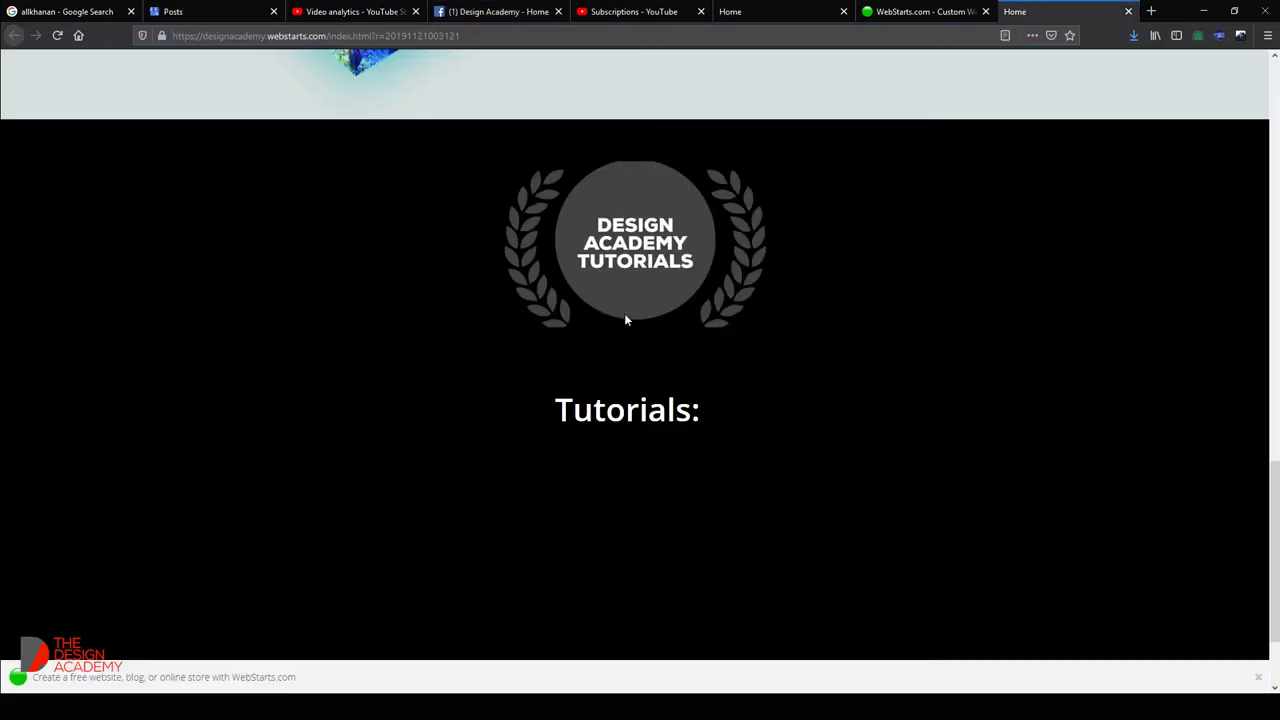
pyautogui.click(920, 11)
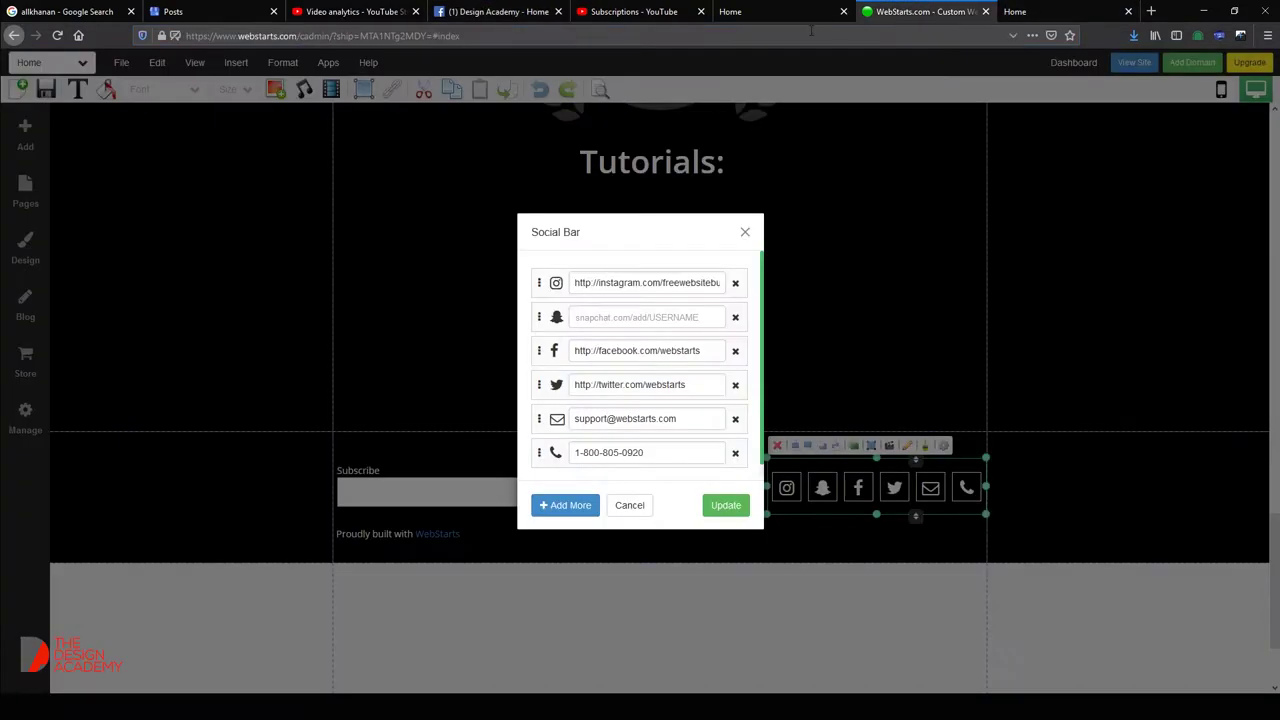
# Paste the Facebook page address into the Facebook field, then search 'allkhanan twitter' in a new tab.
pyautogui.tripleClick(623, 350)
pyautogui.hotkey('ctrl', 'v')
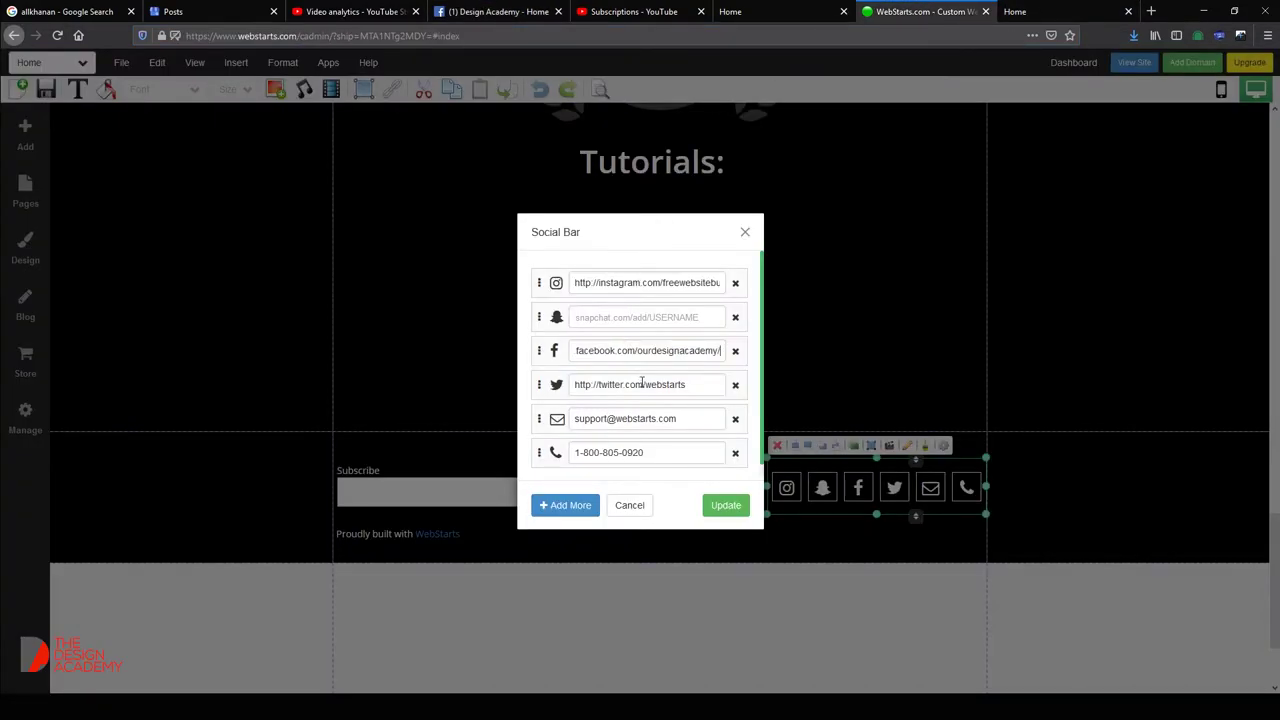
pyautogui.moveTo(690, 384); pyautogui.dragTo(574, 384)
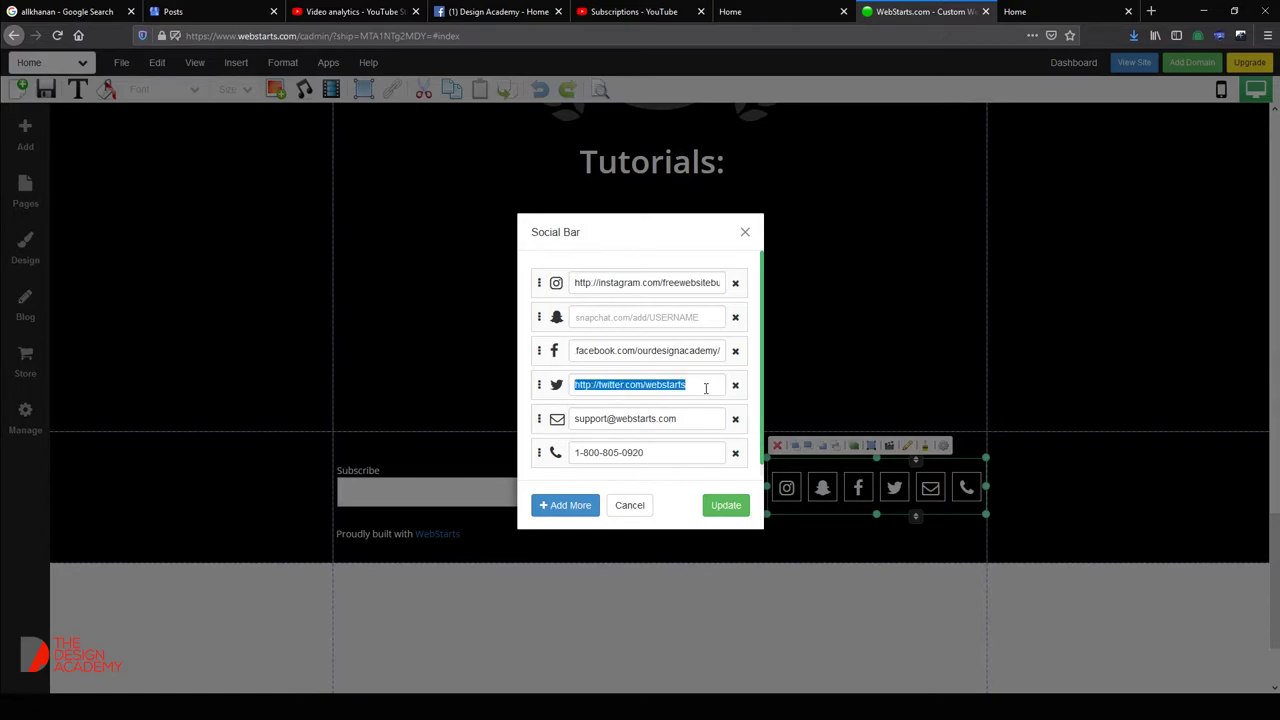
pyautogui.click(1151, 11)
pyautogui.write('allkhanan twitter')
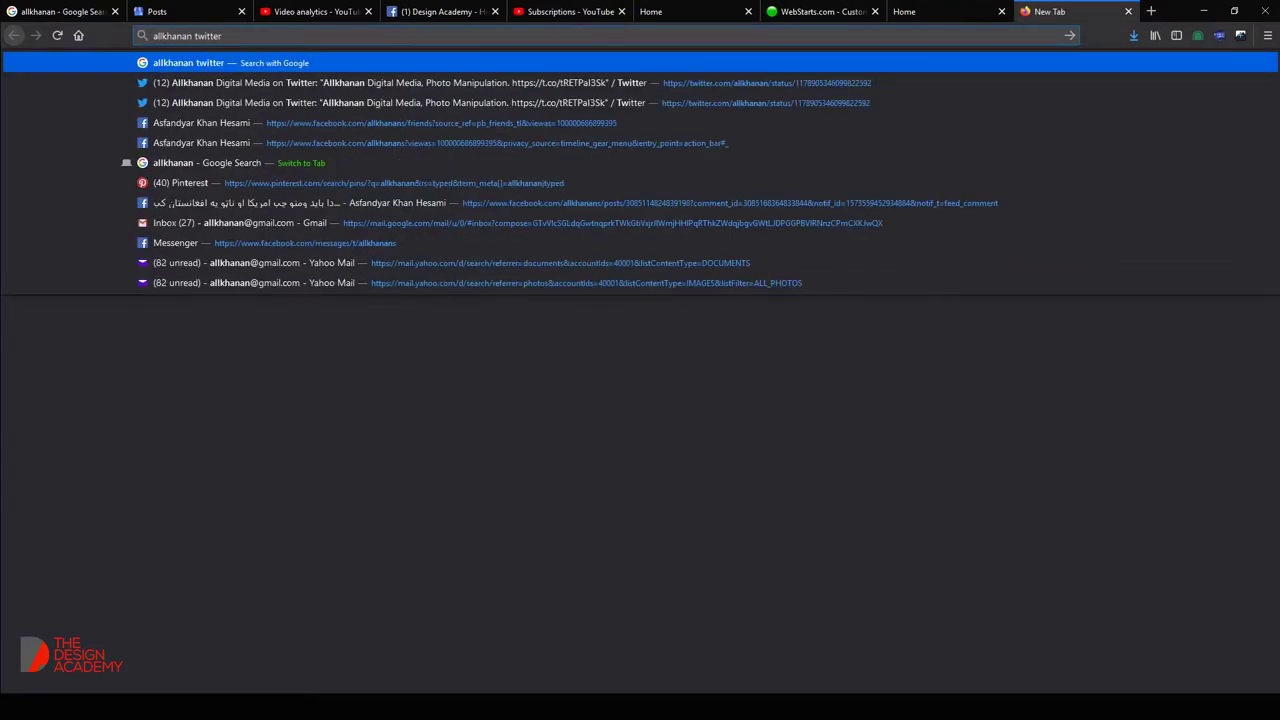
# Copy the Twitter result link into the Twitter field, then undo the wrong Google redirect link.
pyautogui.press('Return')
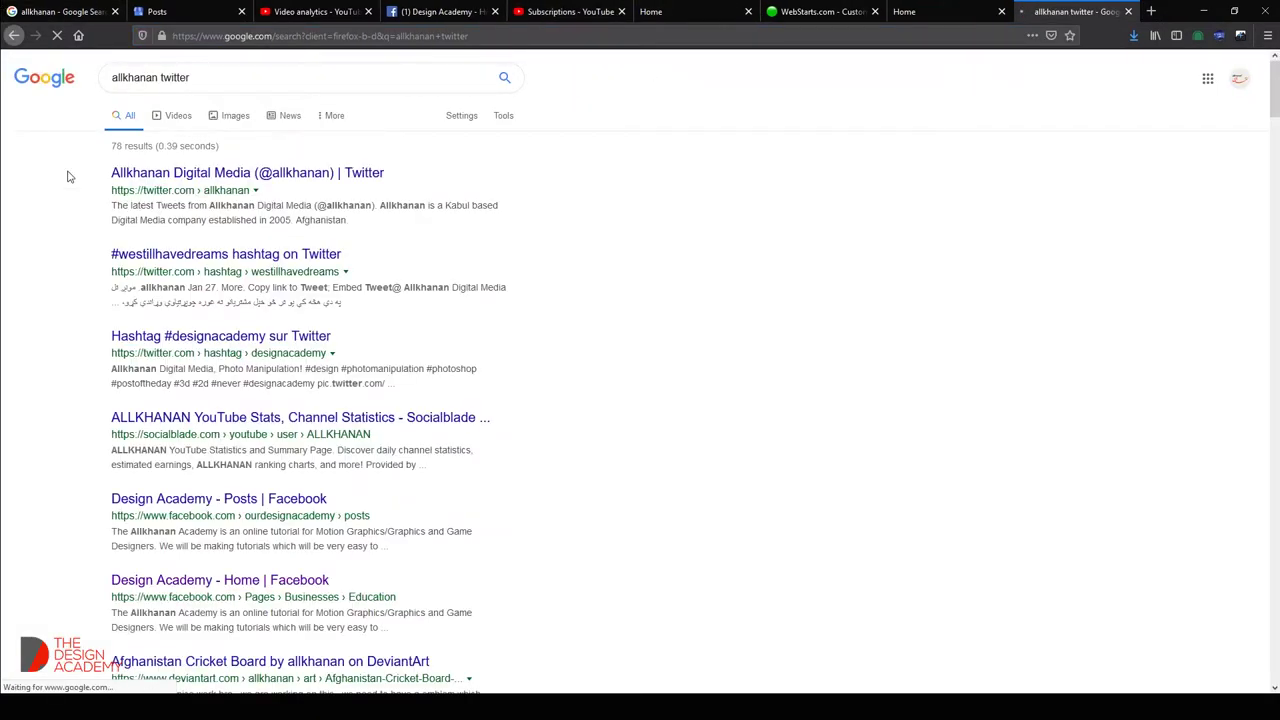
pyautogui.rightClick(141, 173)
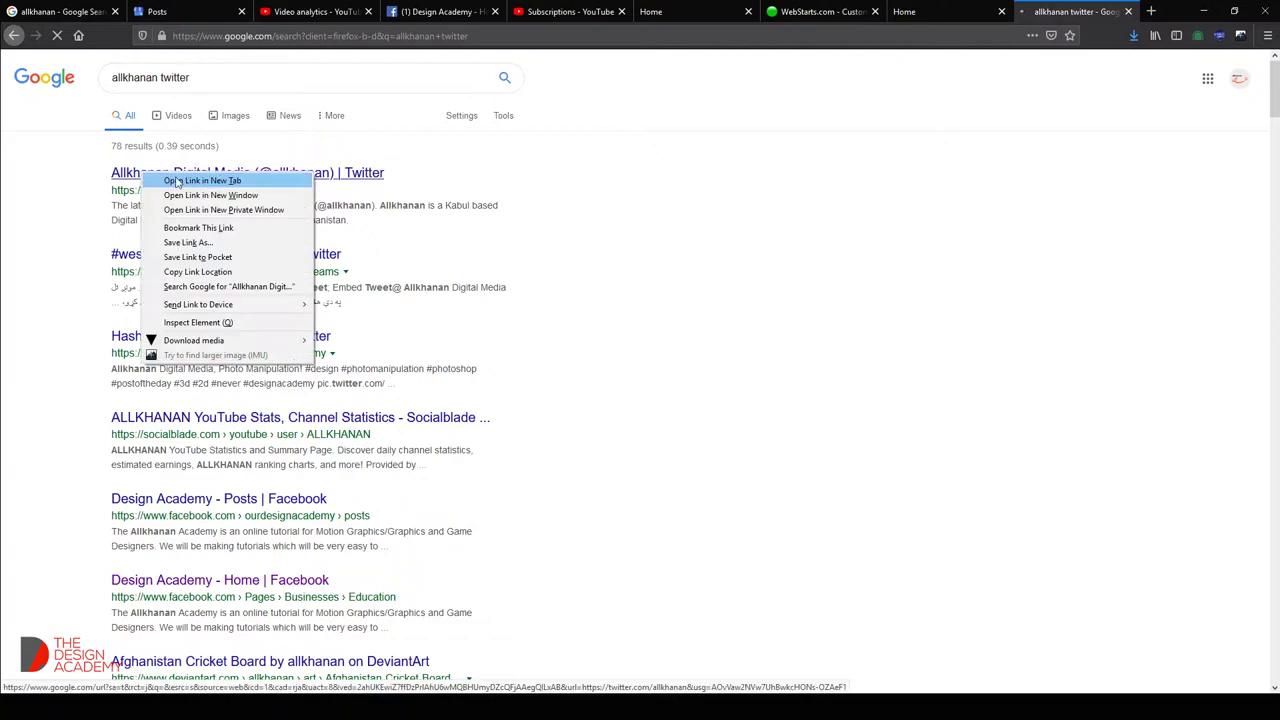
pyautogui.click(211, 271)
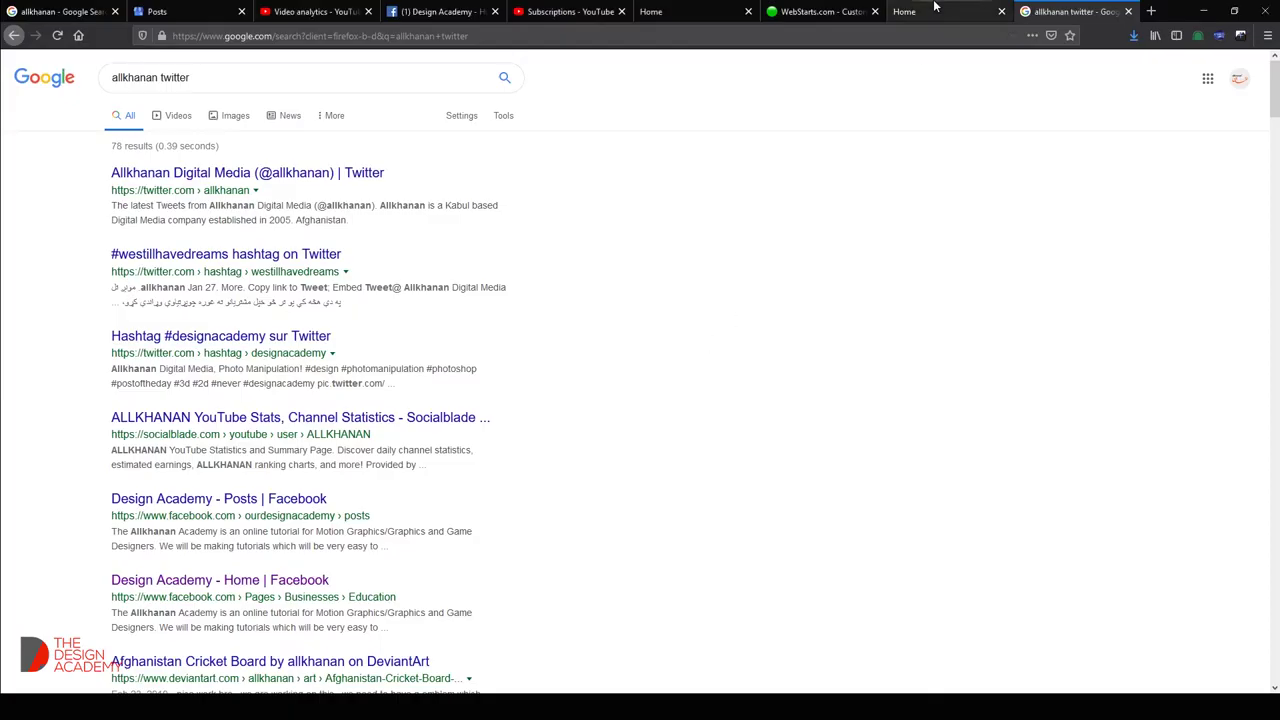
pyautogui.click(931, 7)
pyautogui.click(820, 11)
pyautogui.hotkey('ctrl', 'v')
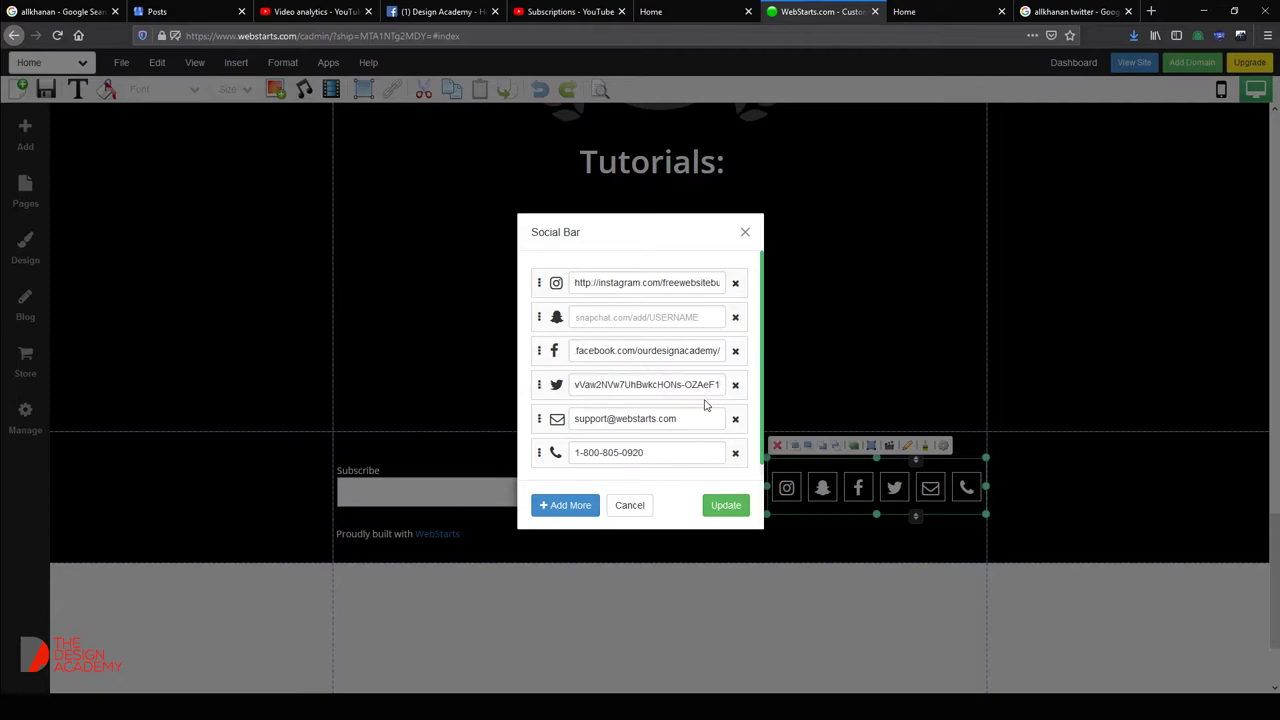
pyautogui.hotkey('ctrl', 'z')
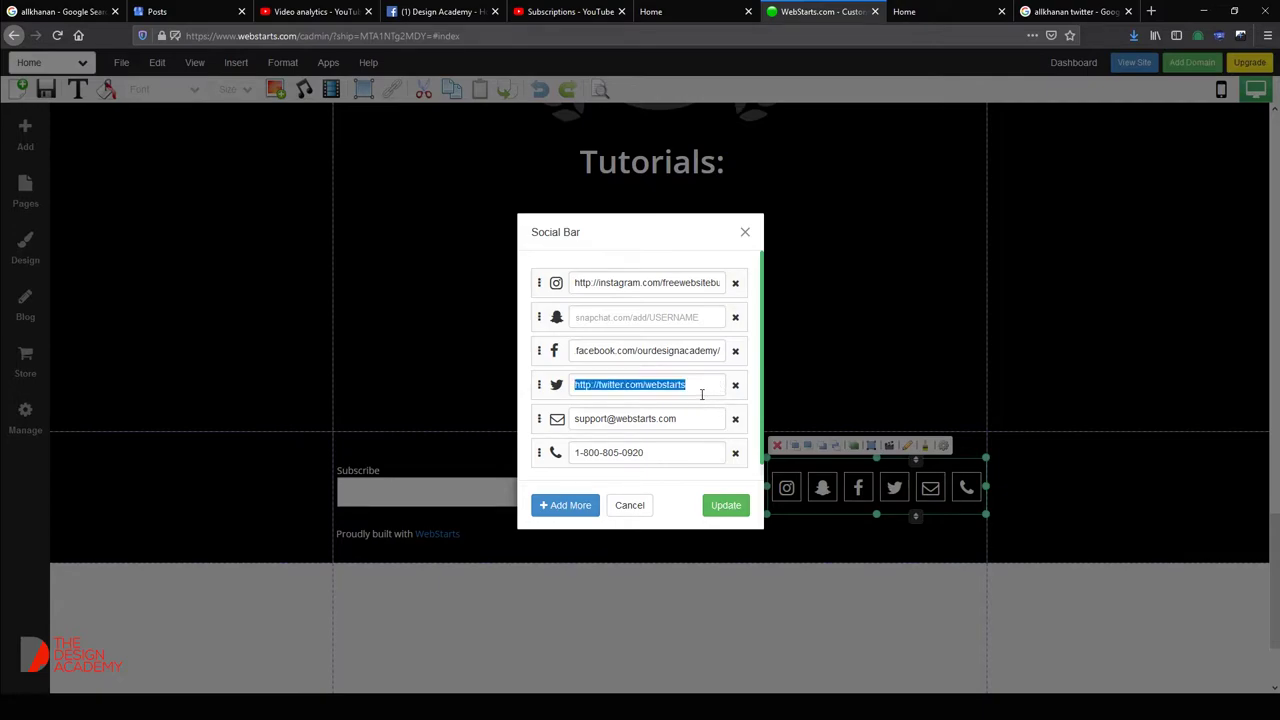
# Take the Twitter profile address from the first search result and paste it into the Twitter field.
pyautogui.click(1072, 11)
pyautogui.moveTo(110, 193); pyautogui.dragTo(250, 190)
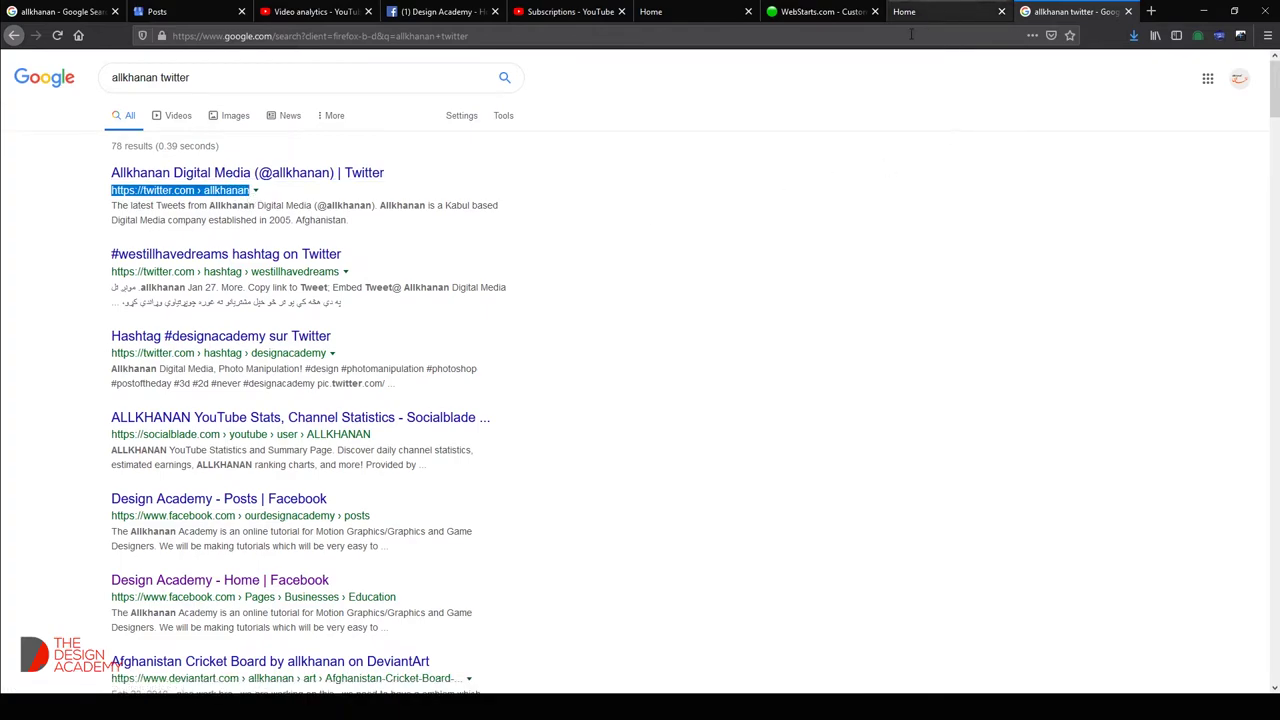
pyautogui.click(818, 11)
pyautogui.hotkey('ctrl', 'v')
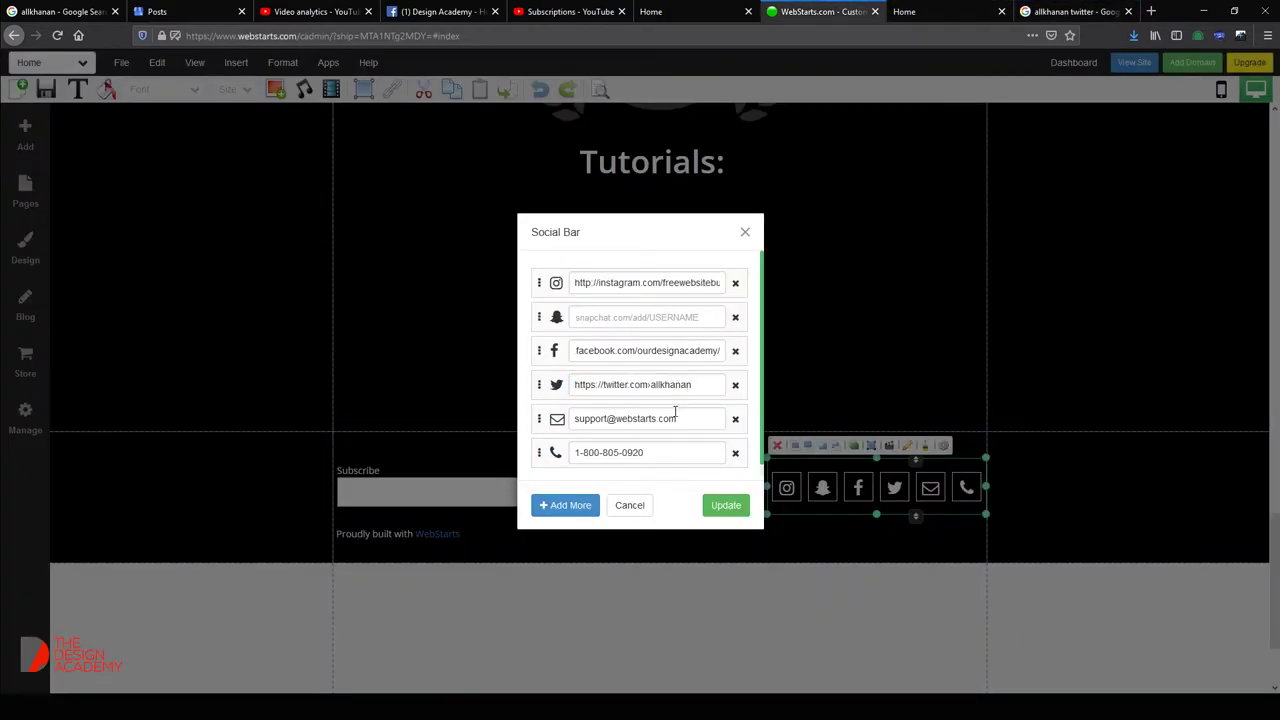
# Replace the default support e-mail and phone number with the owner's own e-mail and phone, then Update.
pyautogui.moveTo(695, 417); pyautogui.dragTo(488, 432)
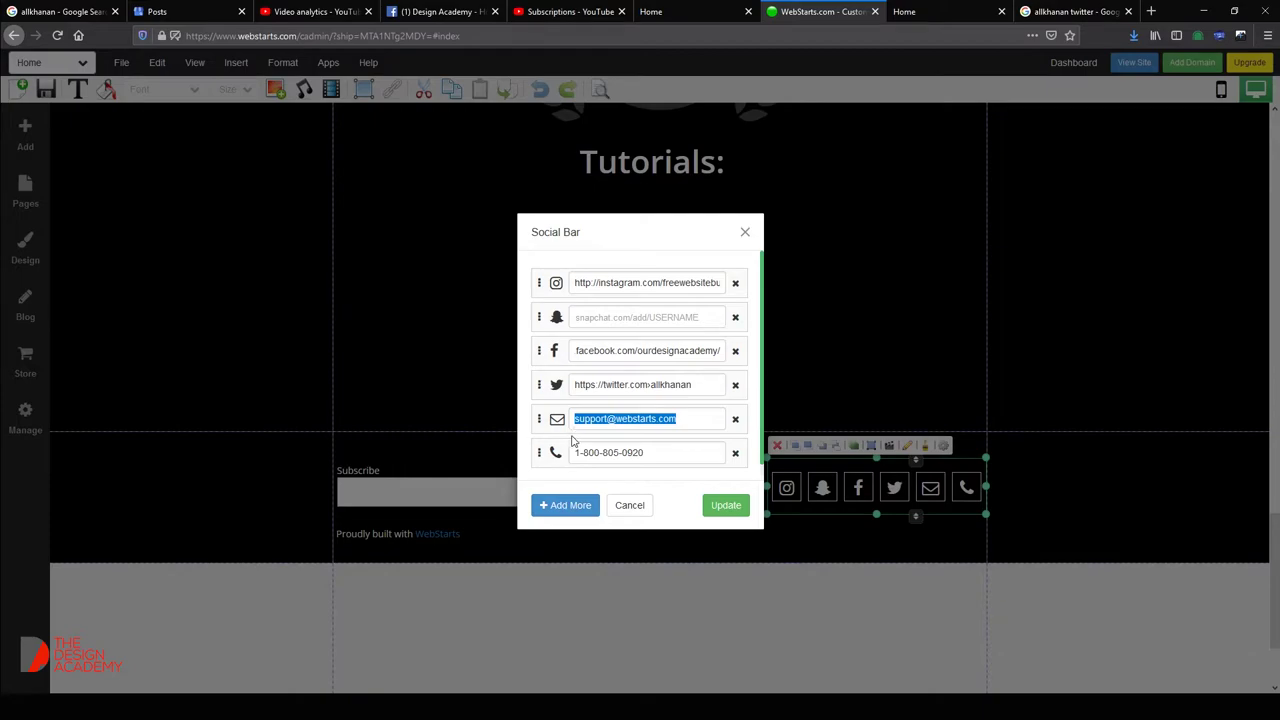
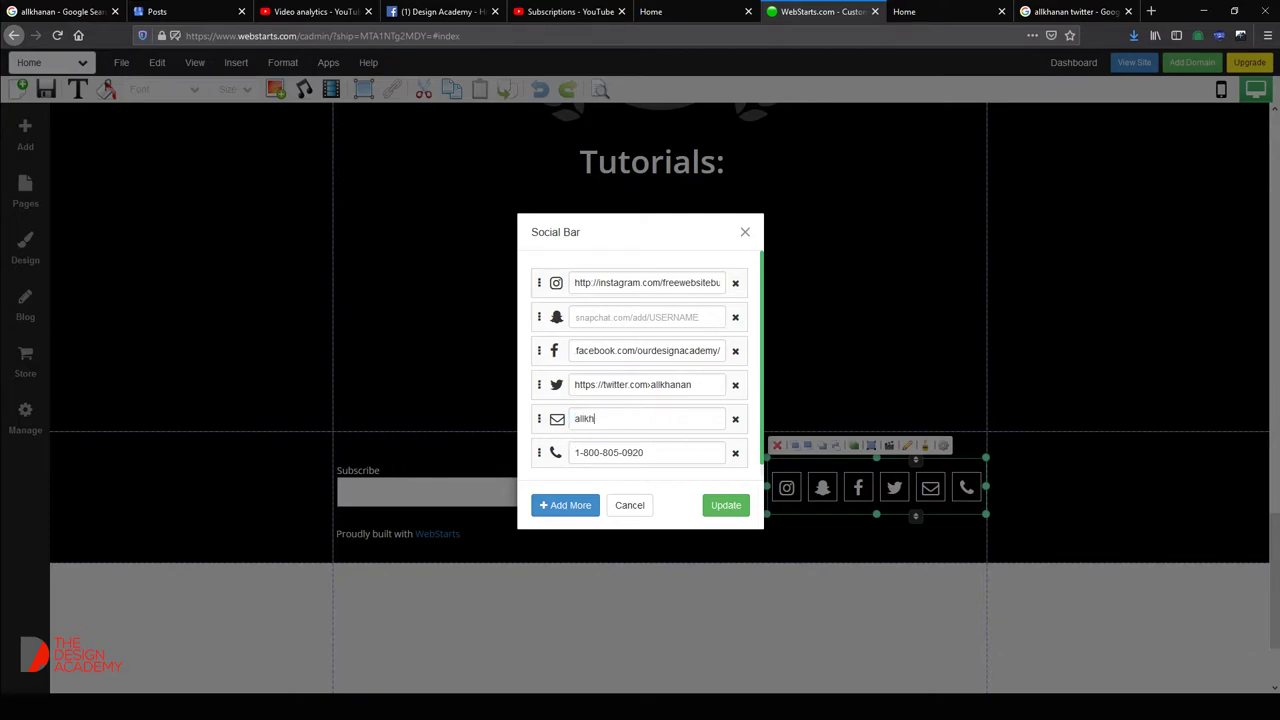
pyautogui.press('Tab')
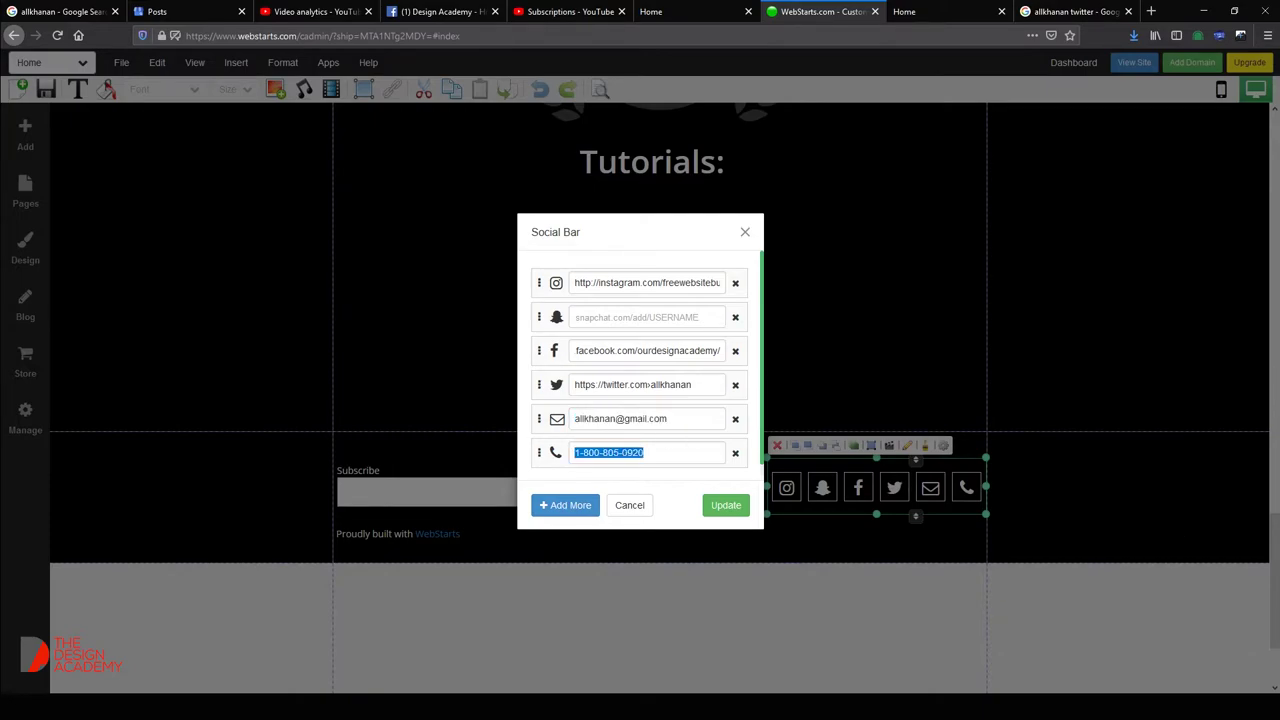
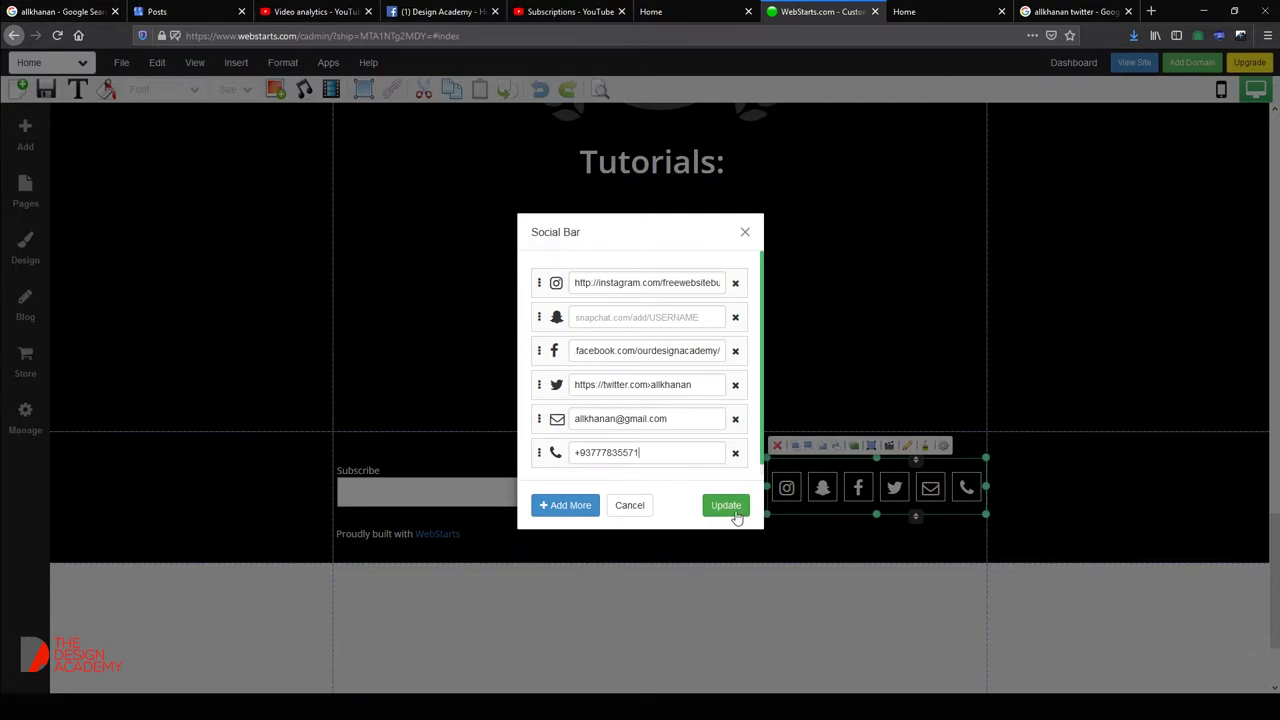
pyautogui.click(727, 506)
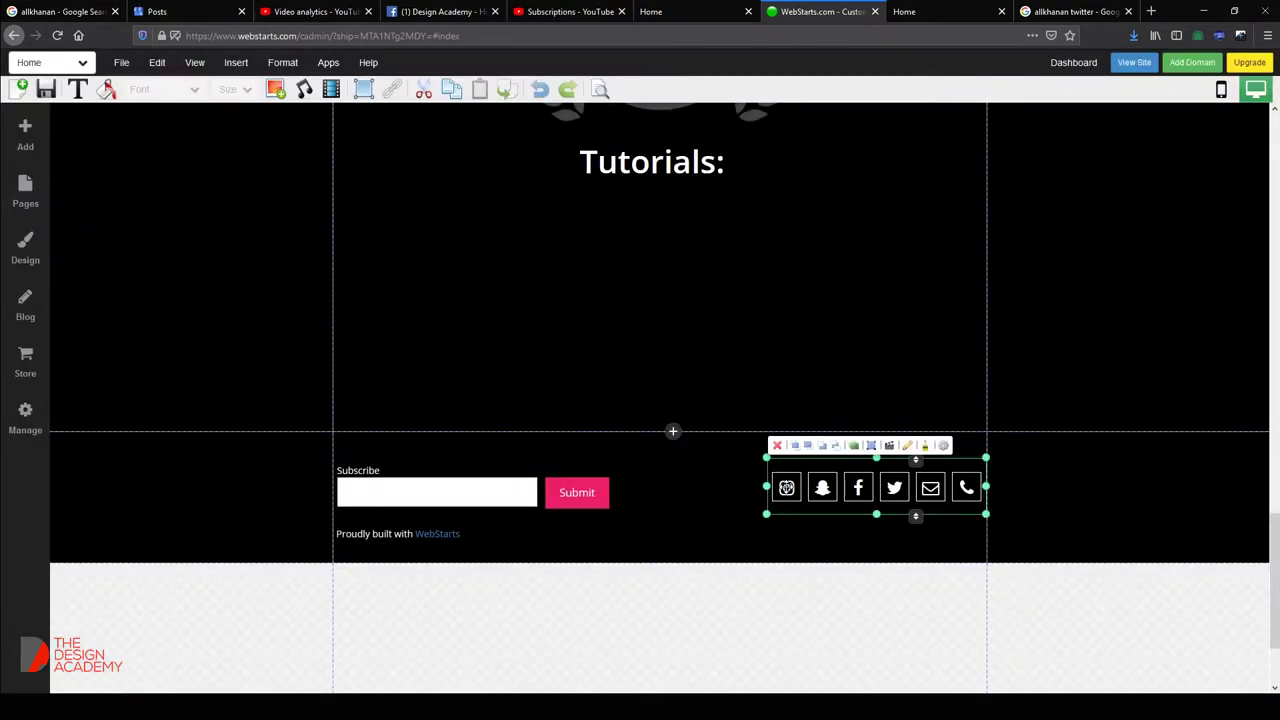
# Remove Instagram from the social bar and add WhatsApp with the same phone number.
pyautogui.doubleClick(789, 489)
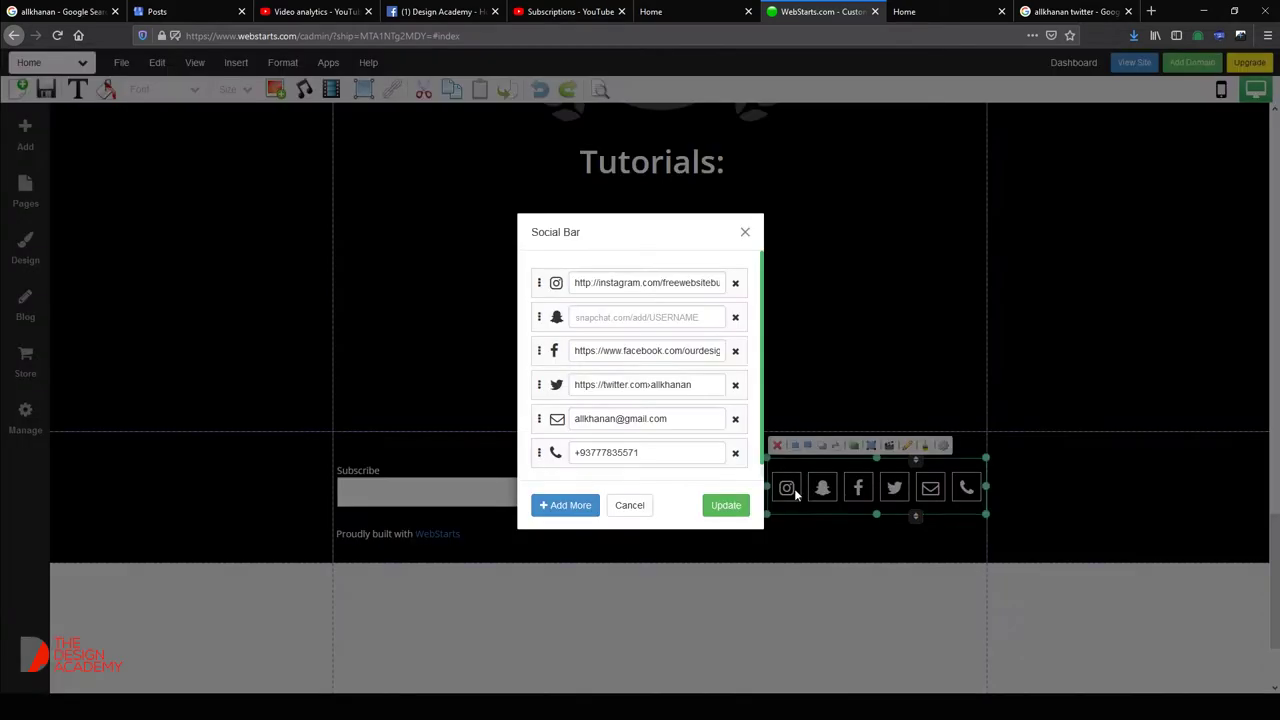
pyautogui.click(735, 285)
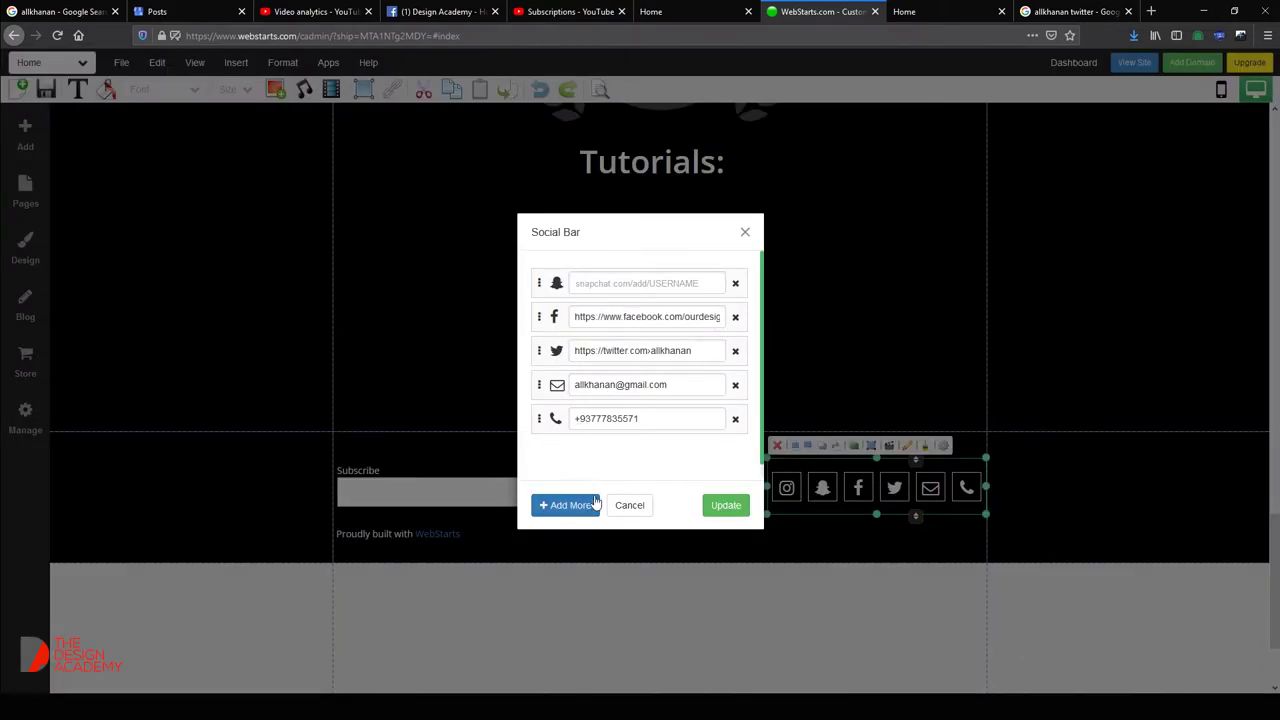
pyautogui.click(571, 508)
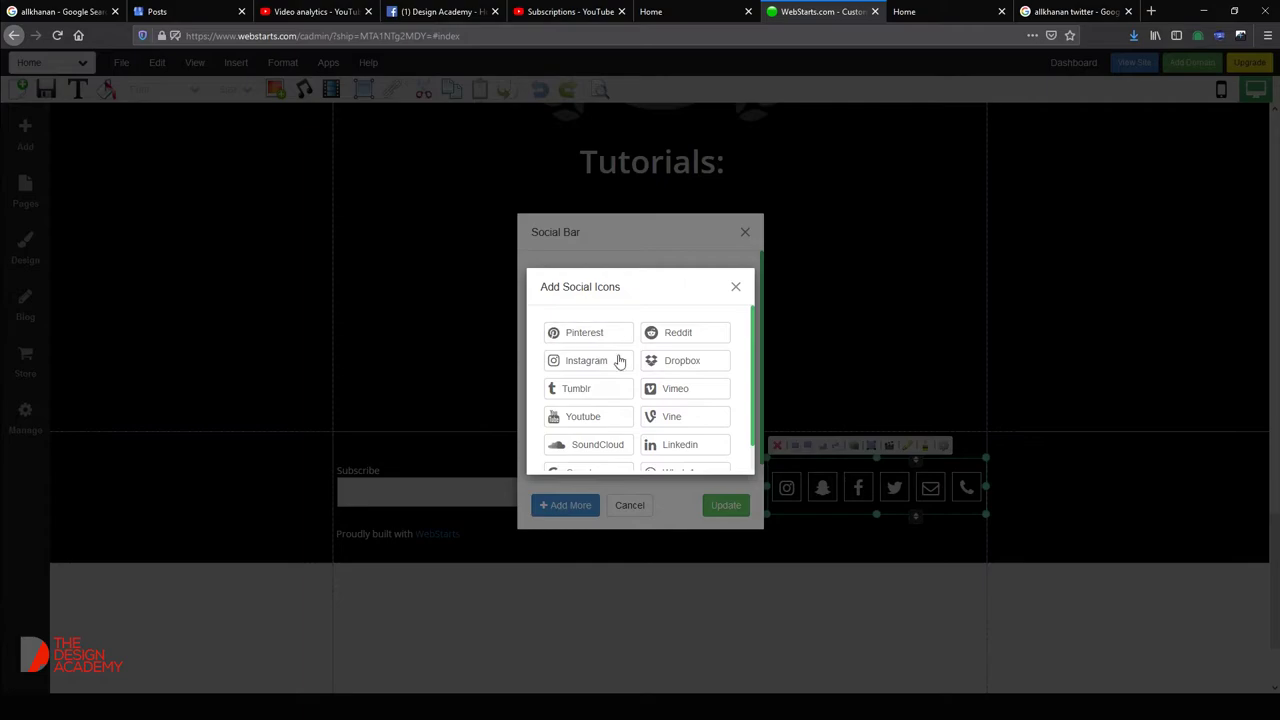
pyautogui.scroll(-1, 671, 405)
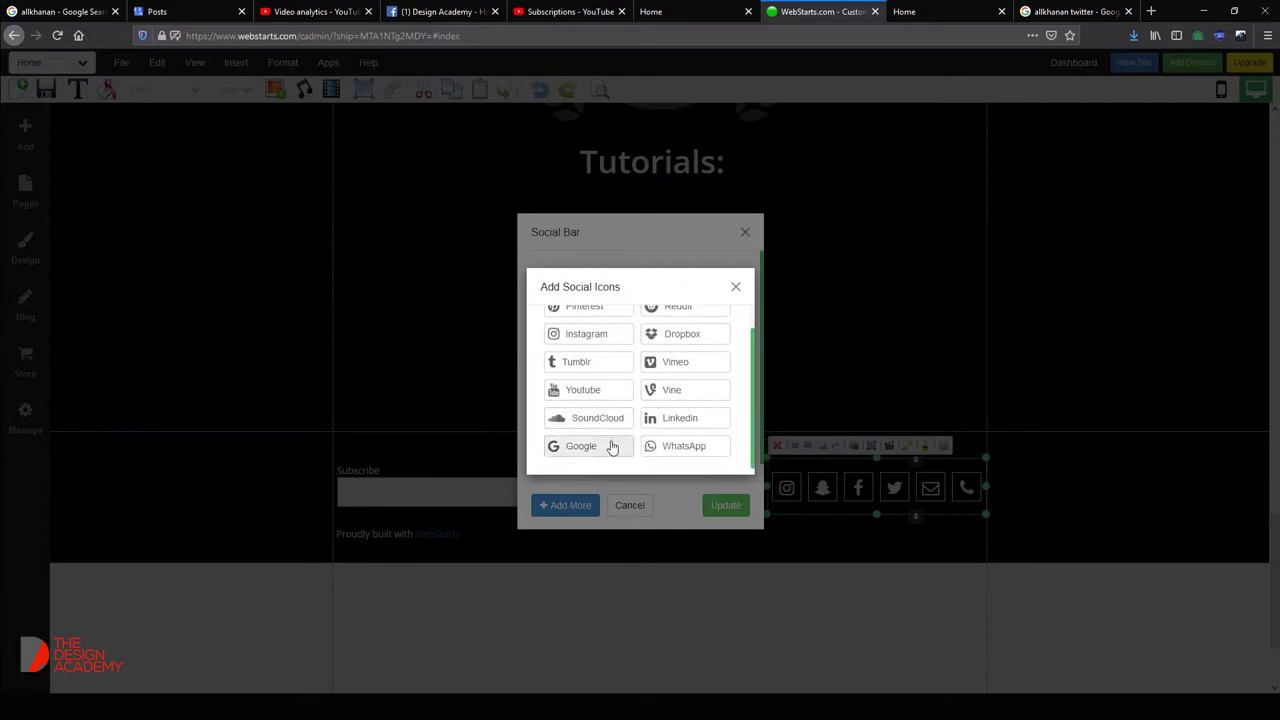
pyautogui.scroll(1, 614, 448)
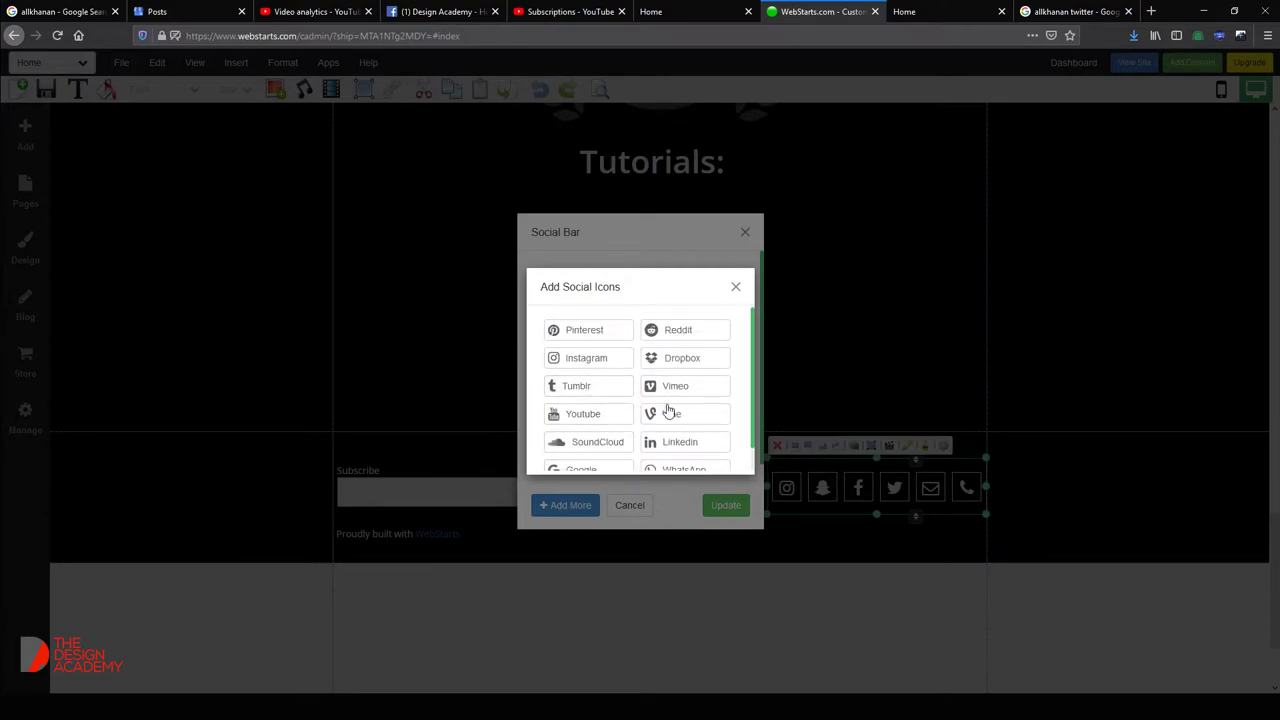
pyautogui.scroll(-1, 710, 452)
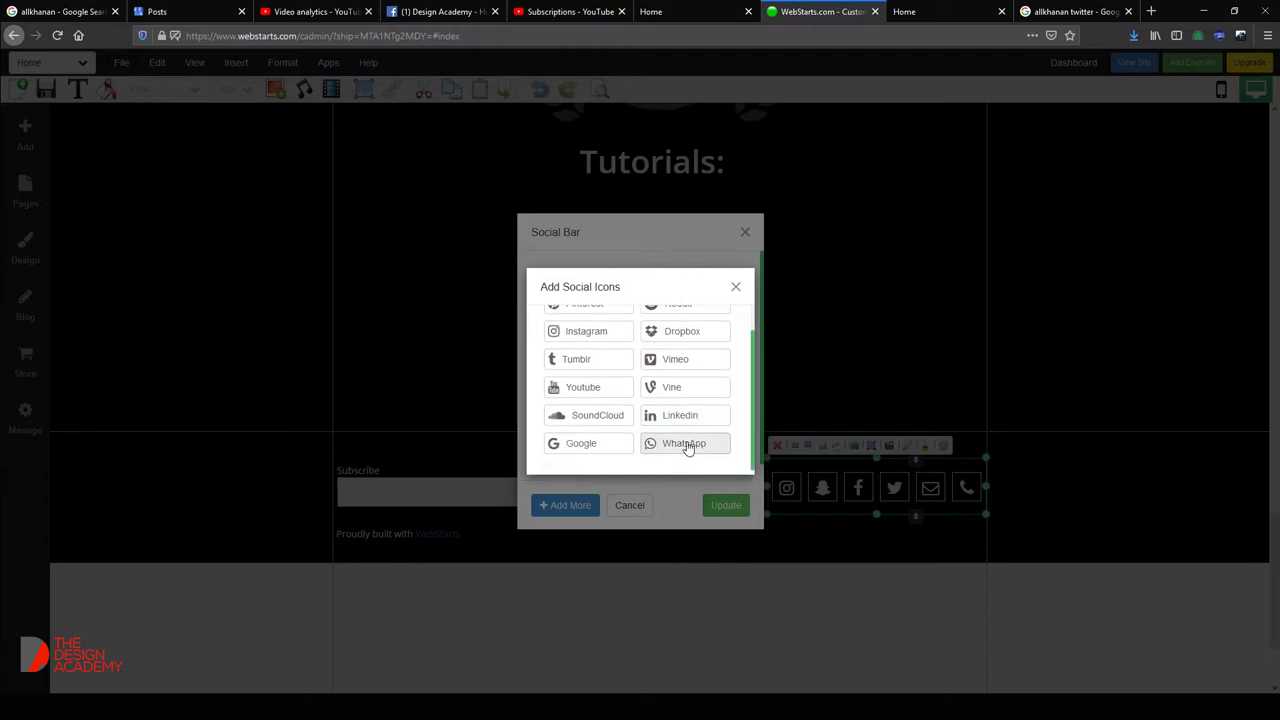
pyautogui.click(687, 442)
pyautogui.hotkey('ctrl', 'a')
pyautogui.click(614, 453)
pyautogui.hotkey('ctrl', 'v')
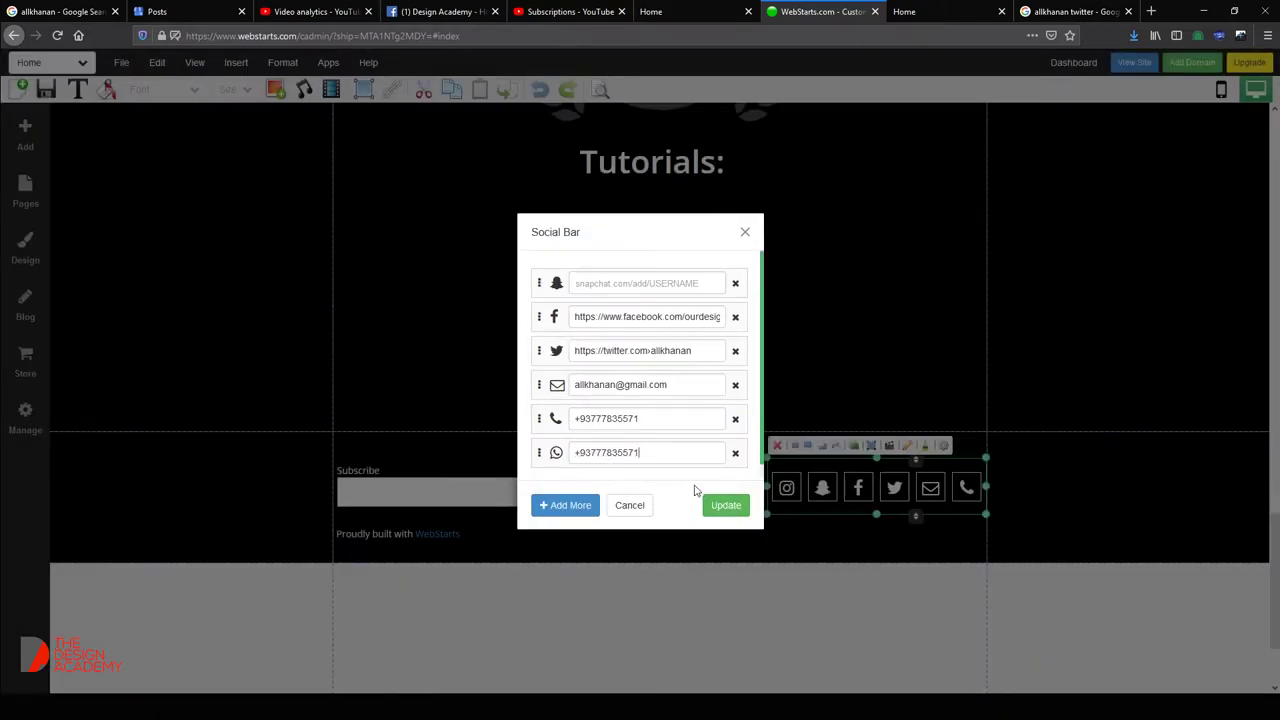
# Add a LinkedIn entry, then search 'allkhanan linkednin' in a new browser tab.
pyautogui.click(590, 503)
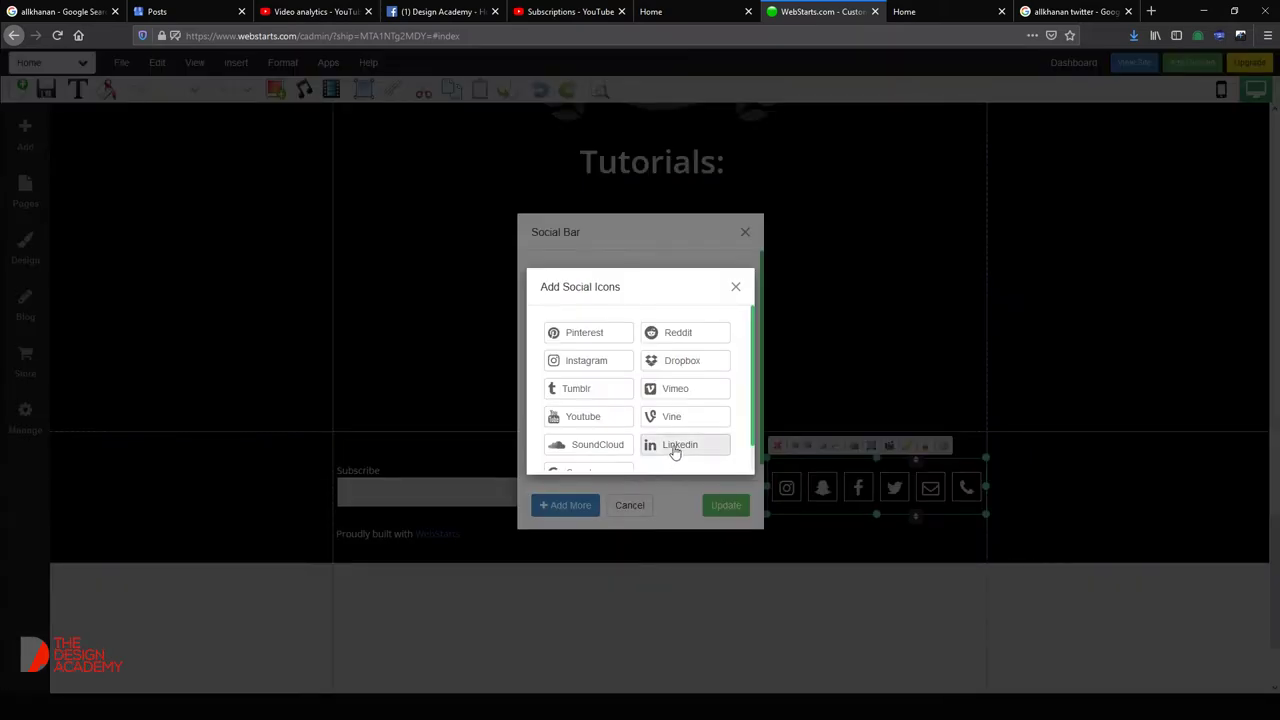
pyautogui.click(674, 446)
pyautogui.scroll(-1, 655, 461)
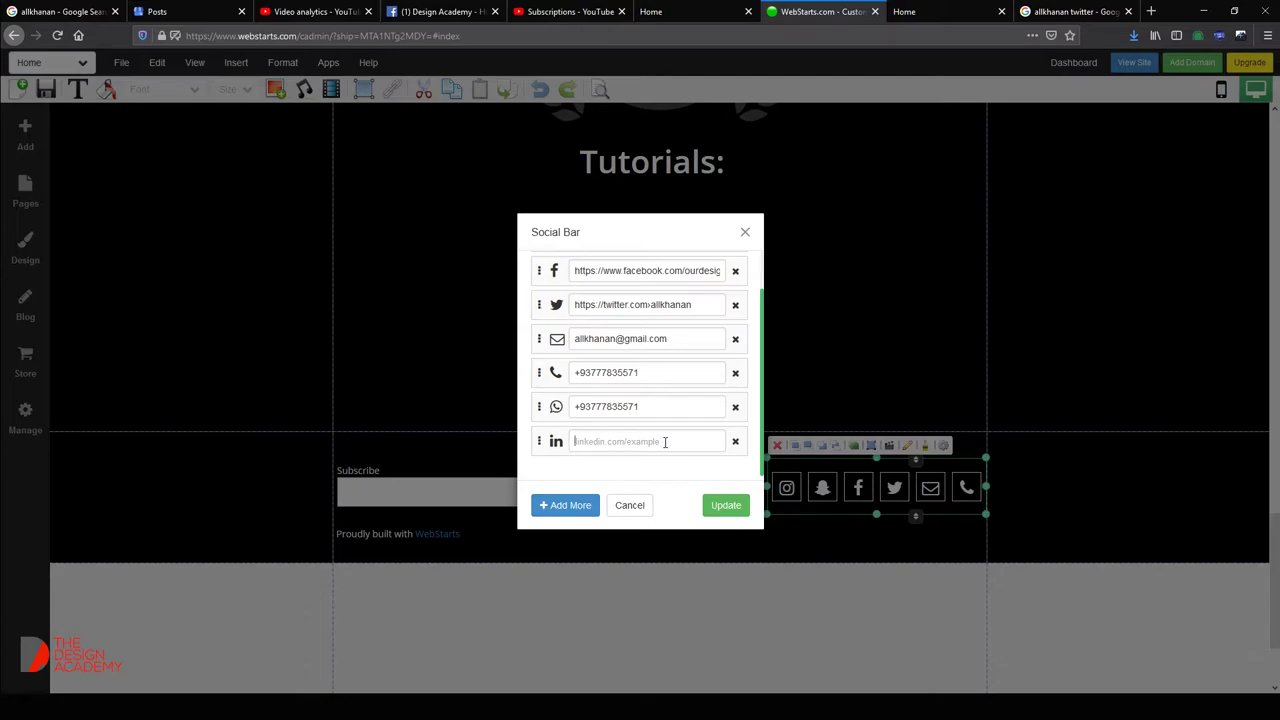
pyautogui.write('linkedin')
pyautogui.hotkey('ctrl', 't')
pyautogui.write('allkhanan link')
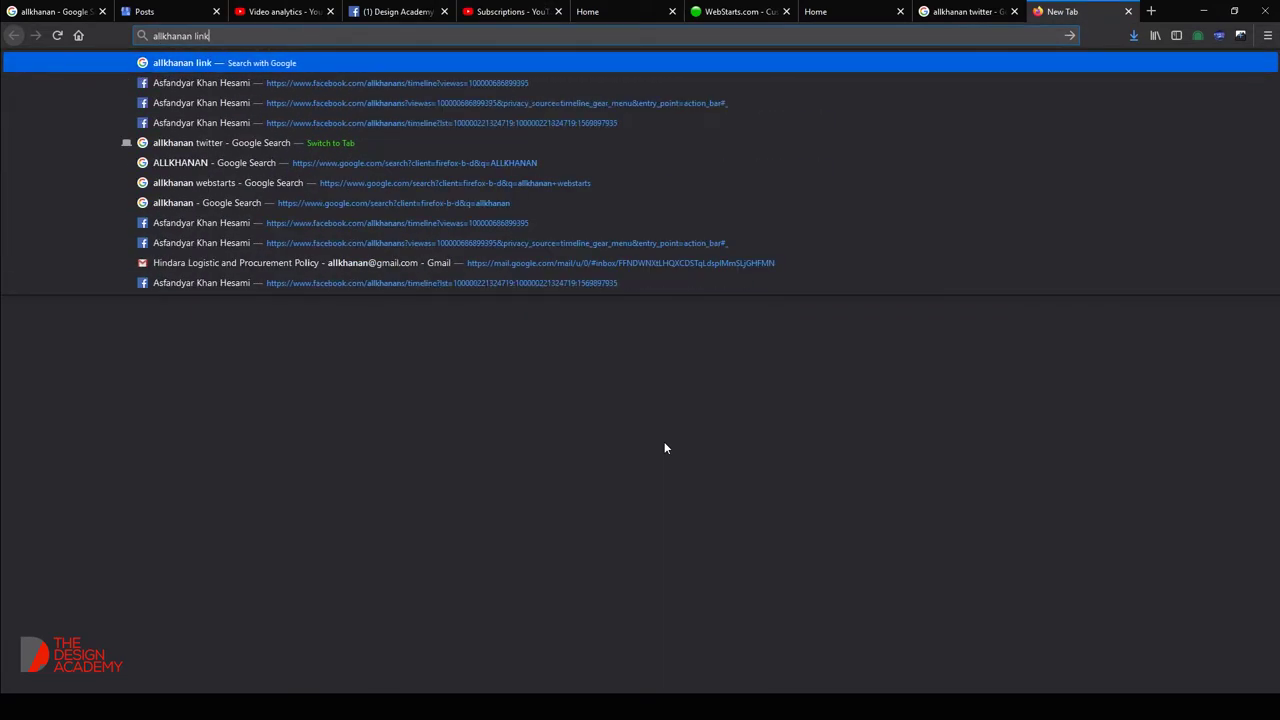
pyautogui.write('ednin')
# Copy the Allkhanan Digital Media LinkedIn company page URL from Google into the Social Bar's LinkedIn field.
pyautogui.press('Return')
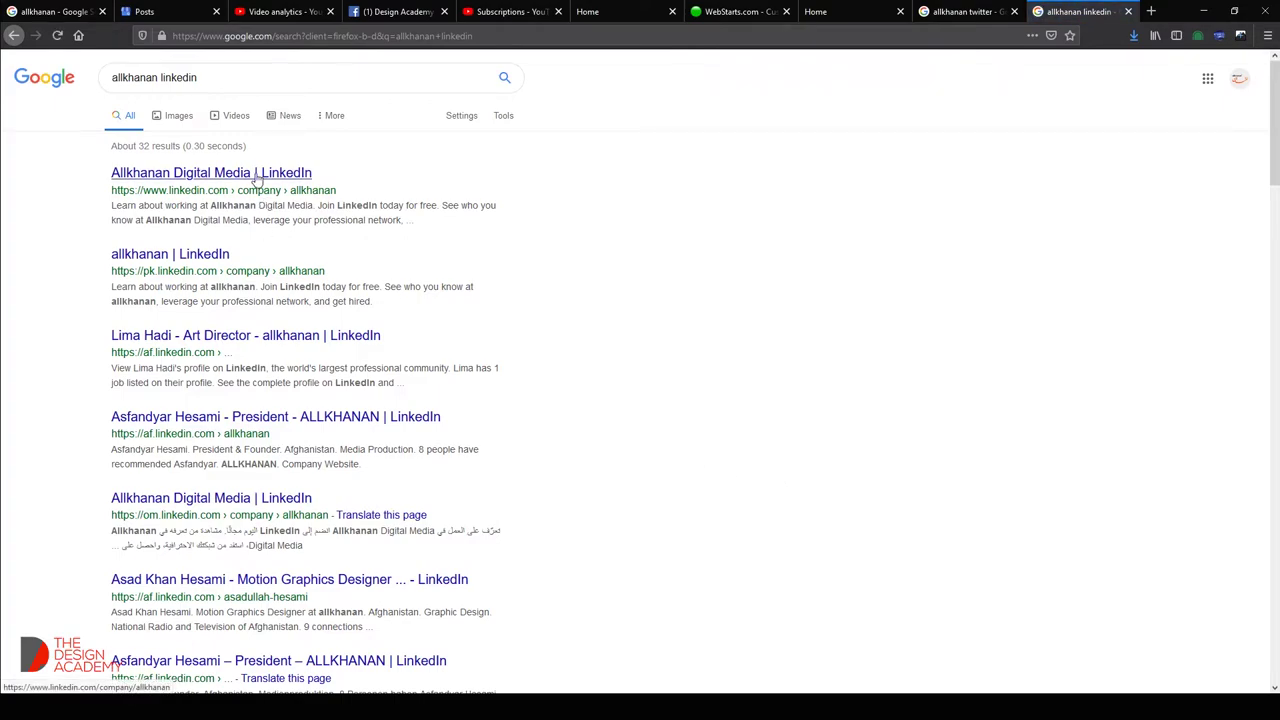
pyautogui.middleClick(258, 180)
pyautogui.click(1085, 11)
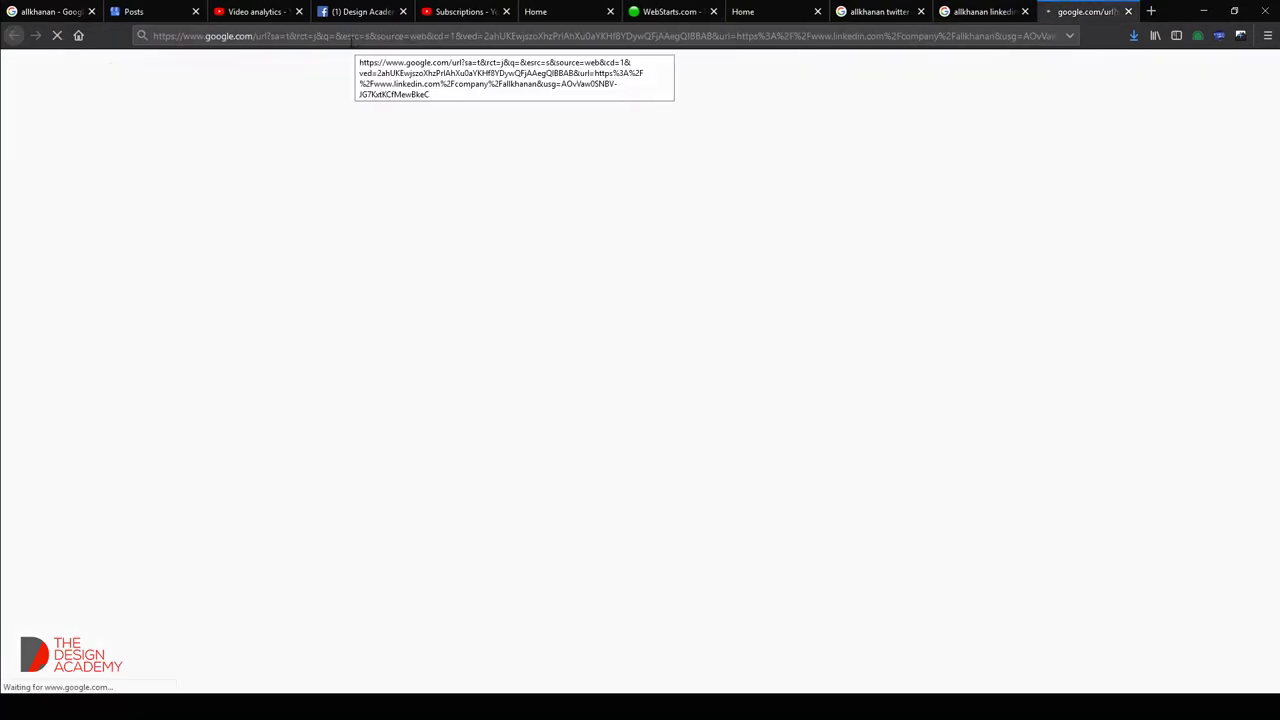
pyautogui.click(350, 36)
pyautogui.hotkey('ctrl', 'c')
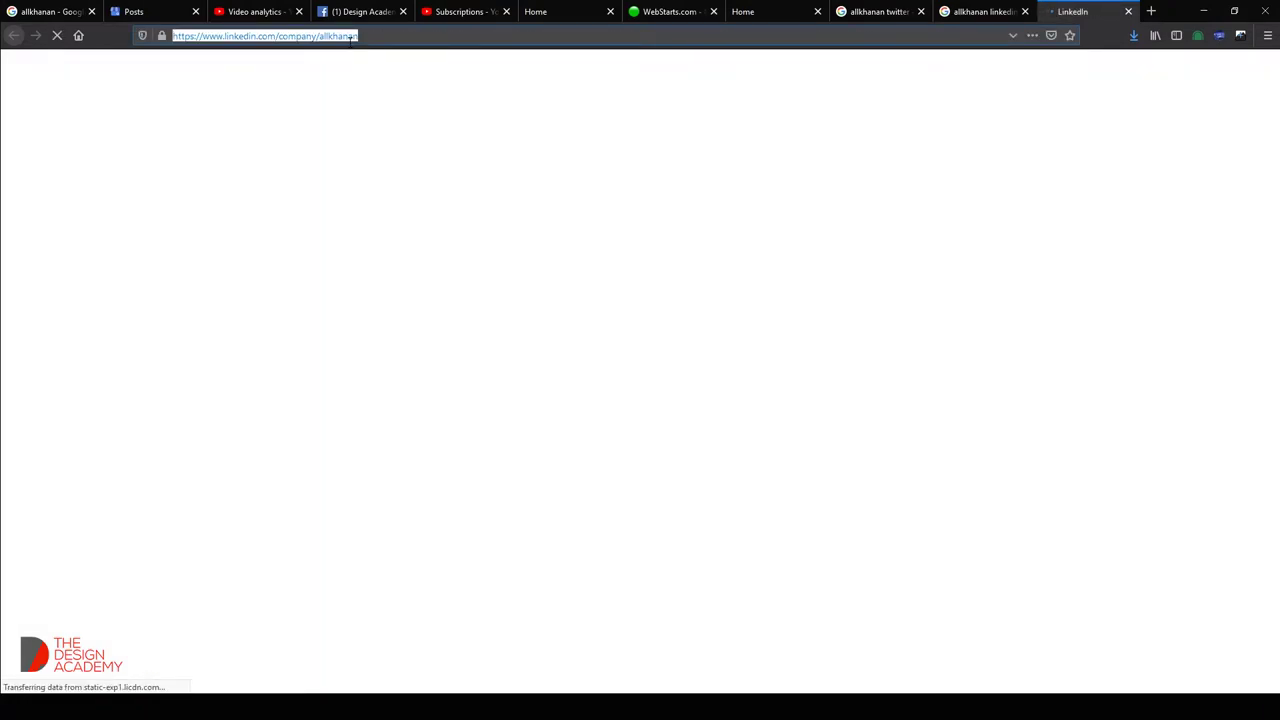
pyautogui.click(985, 11)
pyautogui.click(743, 11)
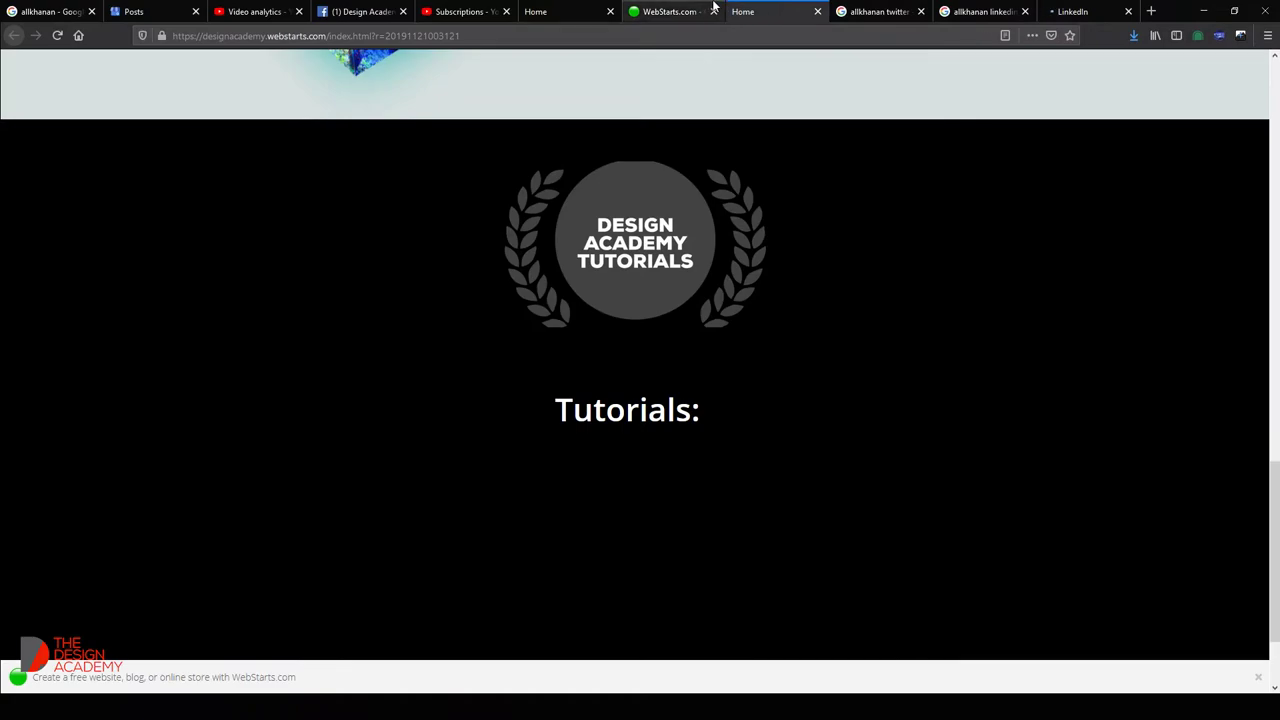
pyautogui.click(670, 11)
pyautogui.hotkey('ctrl', 'v')
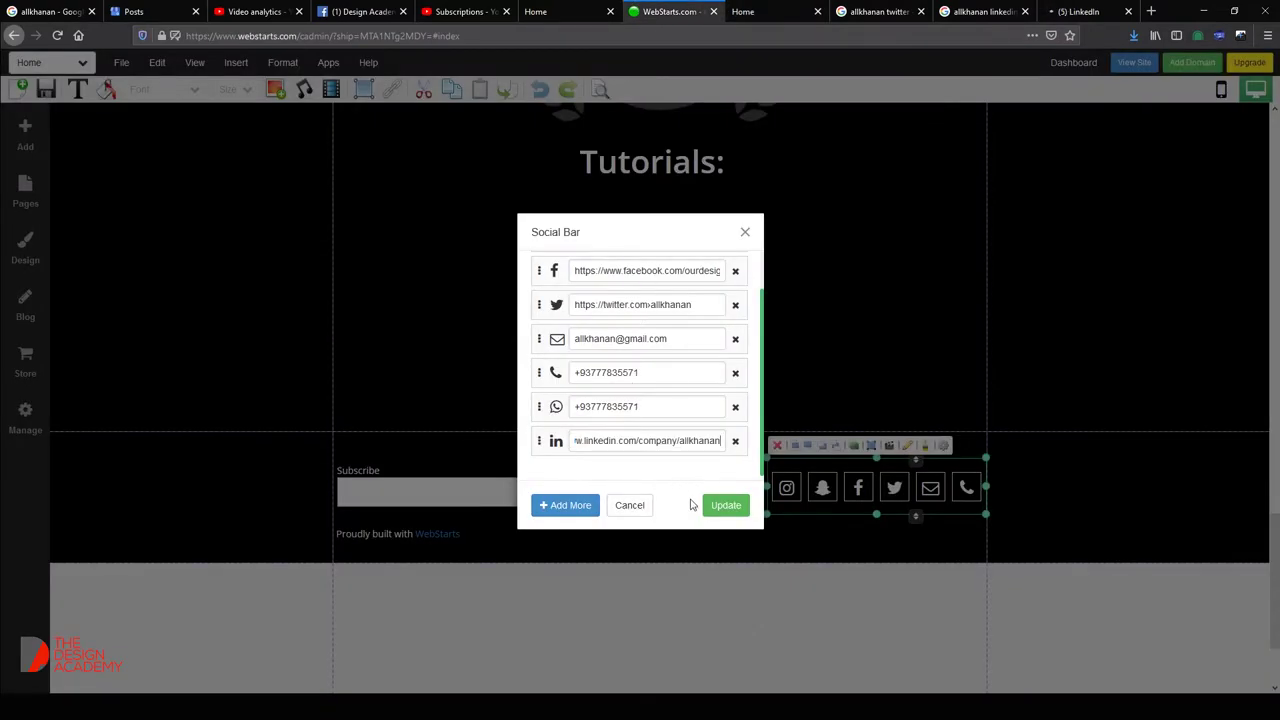
# Update the social bar with WhatsApp and LinkedIn icons, move it left, and open the Subscribe Form Builder.
pyautogui.click(715, 507)
pyautogui.moveTo(860, 492); pyautogui.dragTo(757, 487)
pyautogui.click(505, 494)
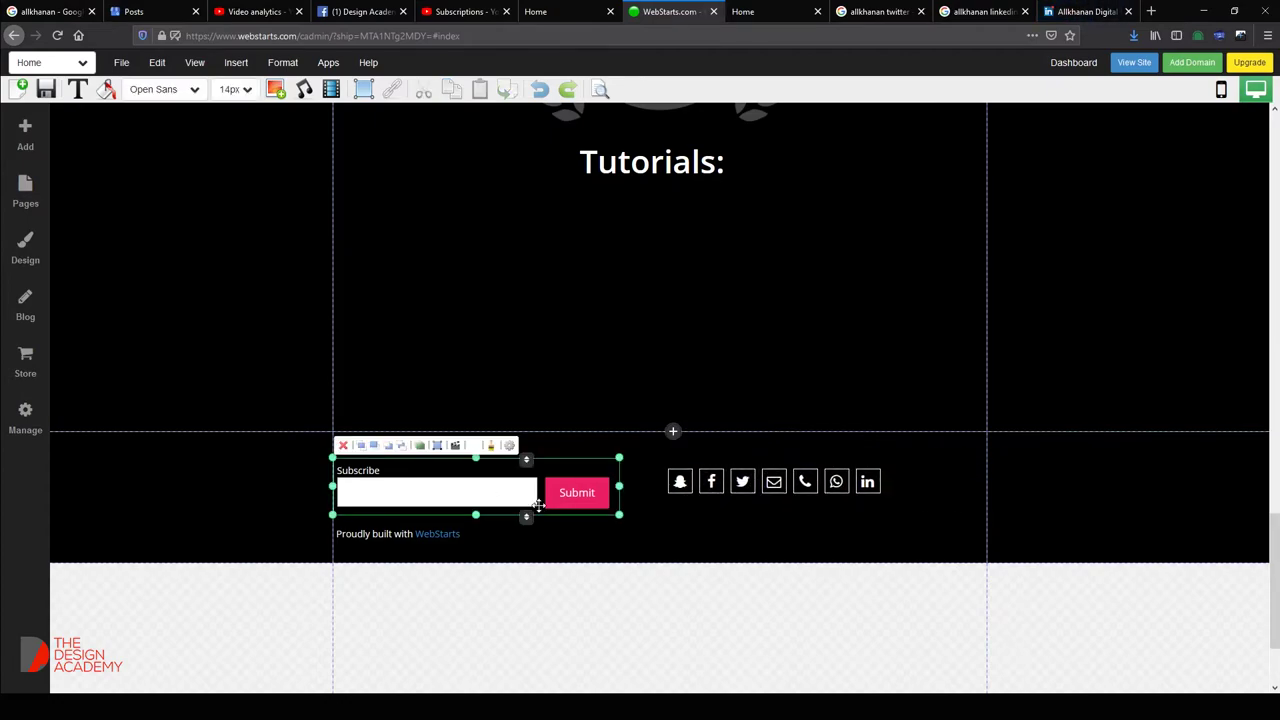
pyautogui.doubleClick(558, 497)
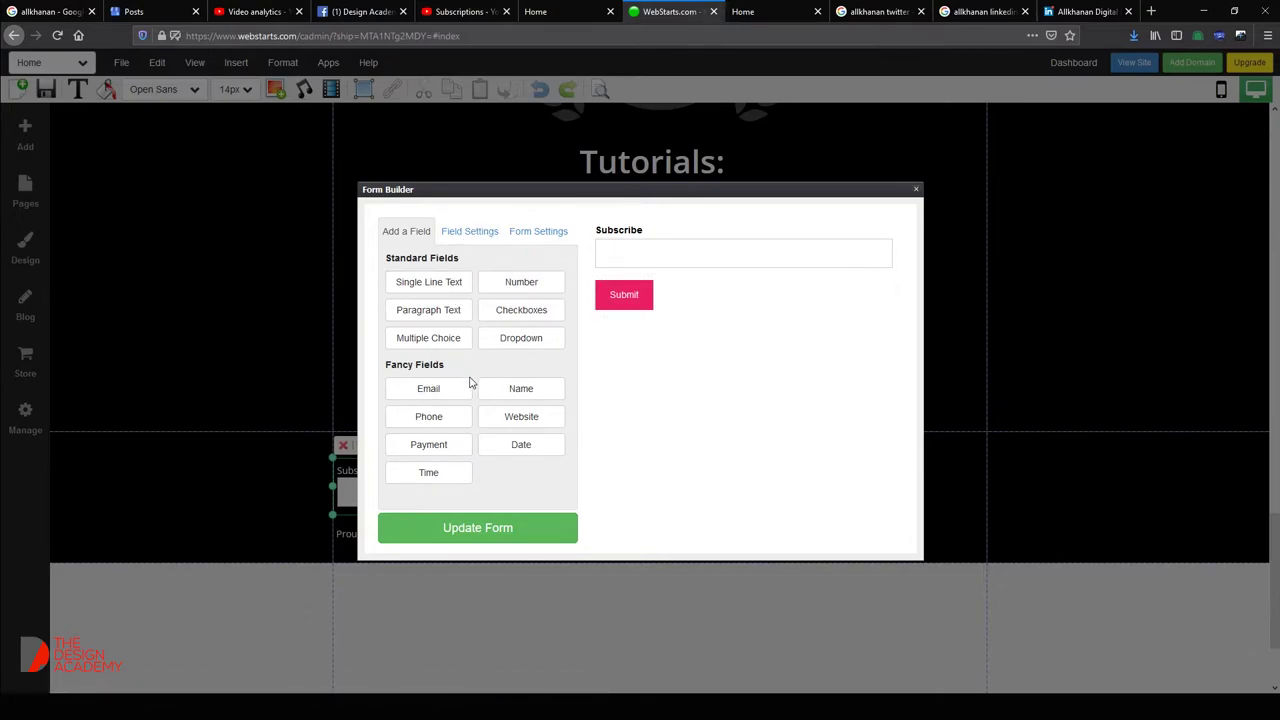
# Review Field and Form Settings, close the Form Builder, and delete the Subscribe form.
pyautogui.click(469, 233)
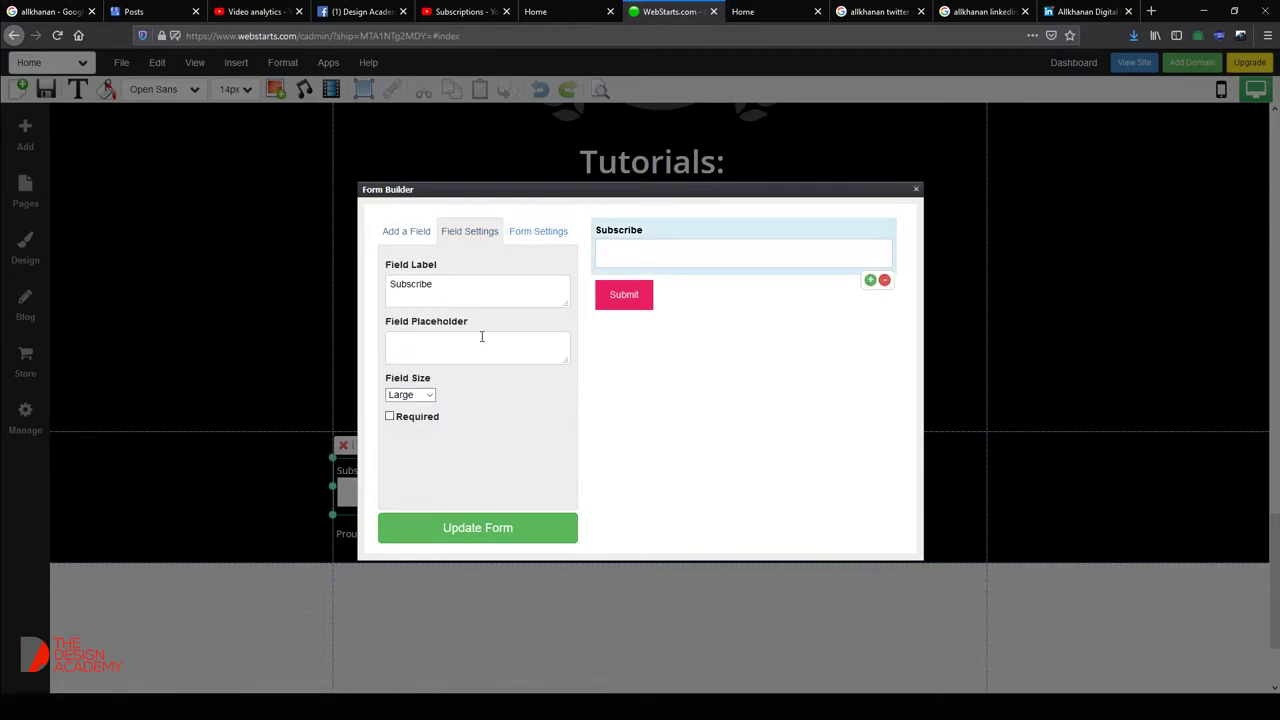
pyautogui.click(541, 234)
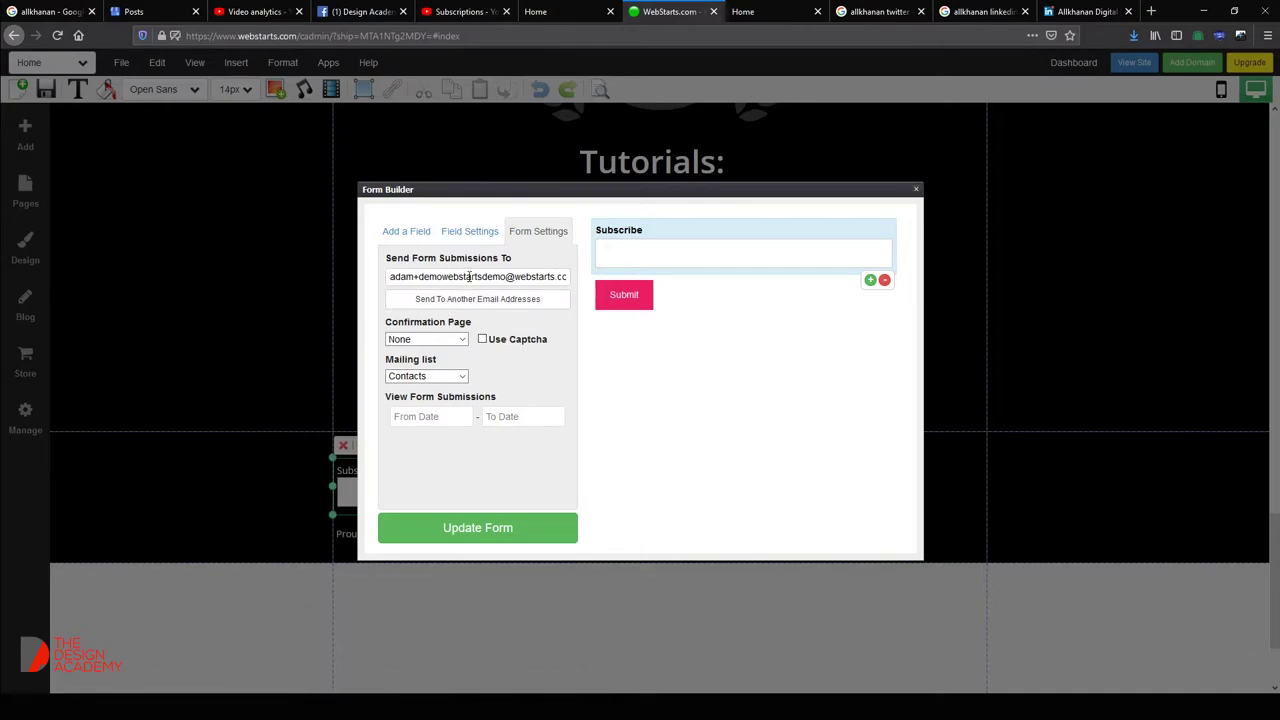
pyautogui.click(914, 191)
pyautogui.press('Delete')
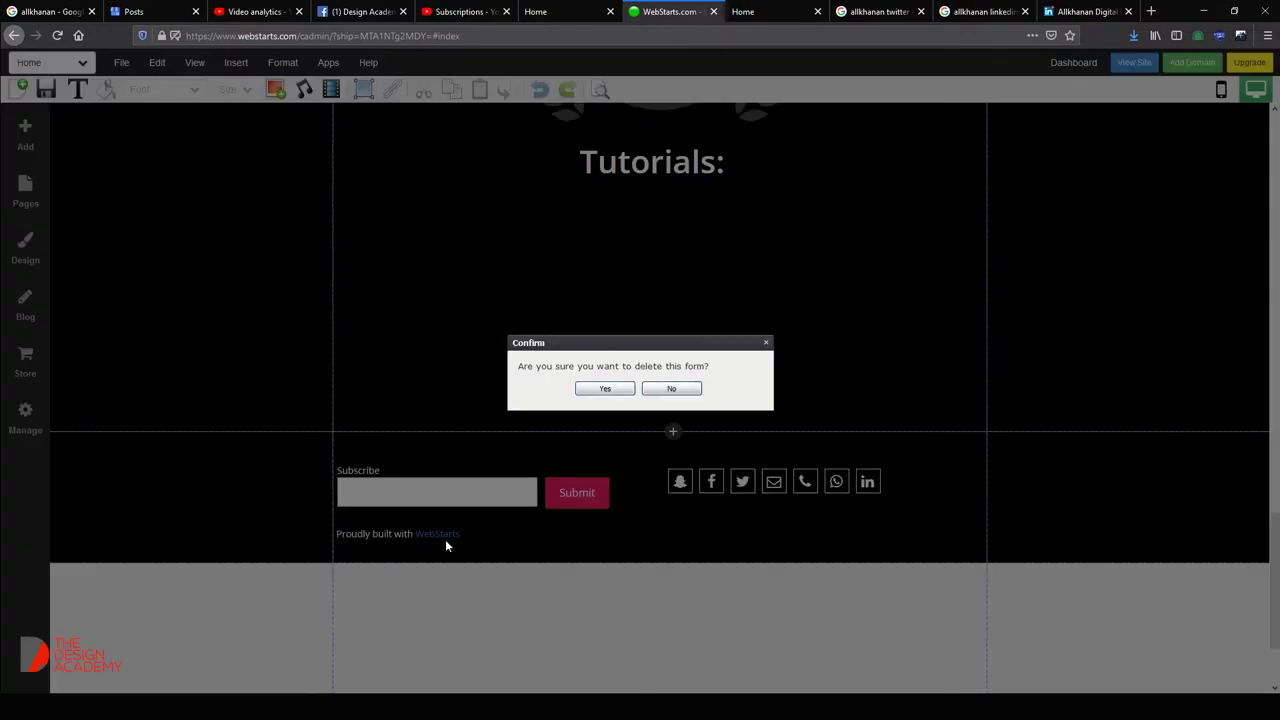
# Confirm removing the Subscribe form, delete the 'Proudly built with WebStarts' text, and centre the social icons.
pyautogui.click(604, 388)
pyautogui.click(384, 535)
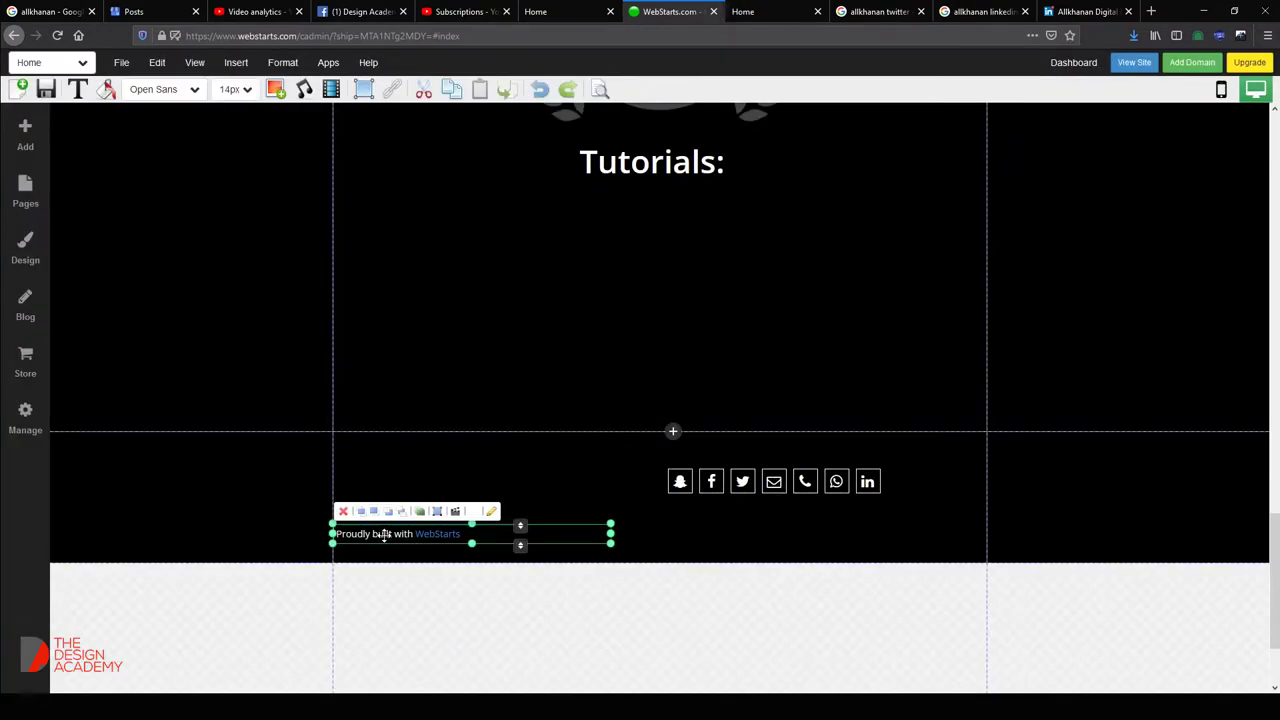
pyautogui.press('Delete')
pyautogui.click(719, 476)
pyautogui.moveTo(719, 476); pyautogui.dragTo(594, 482)
# Drag the section divider down to make the Tutorials section taller.
pyautogui.moveTo(706, 430); pyautogui.dragTo(680, 607)
pyautogui.scroll(6, 748, 394)
pyautogui.scroll(-10, 709, 428)
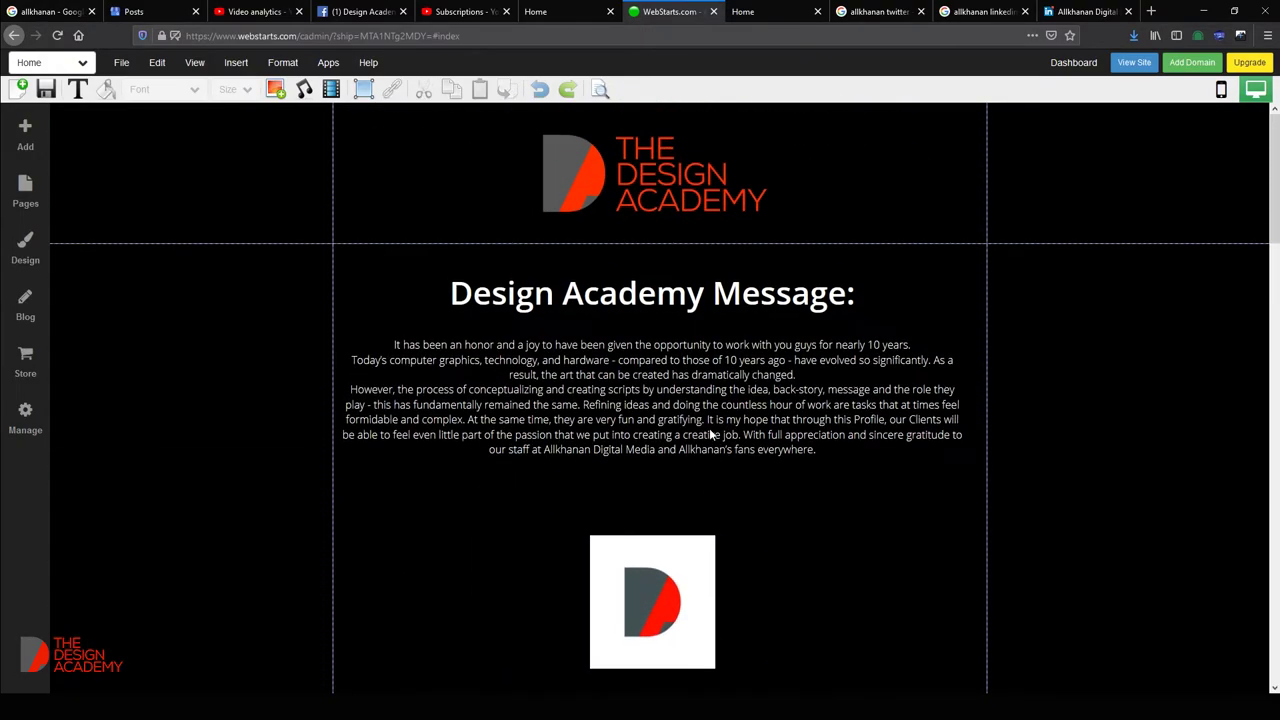
pyautogui.scroll(9, 760, 340)
pyautogui.scroll(-9, 796, 284)
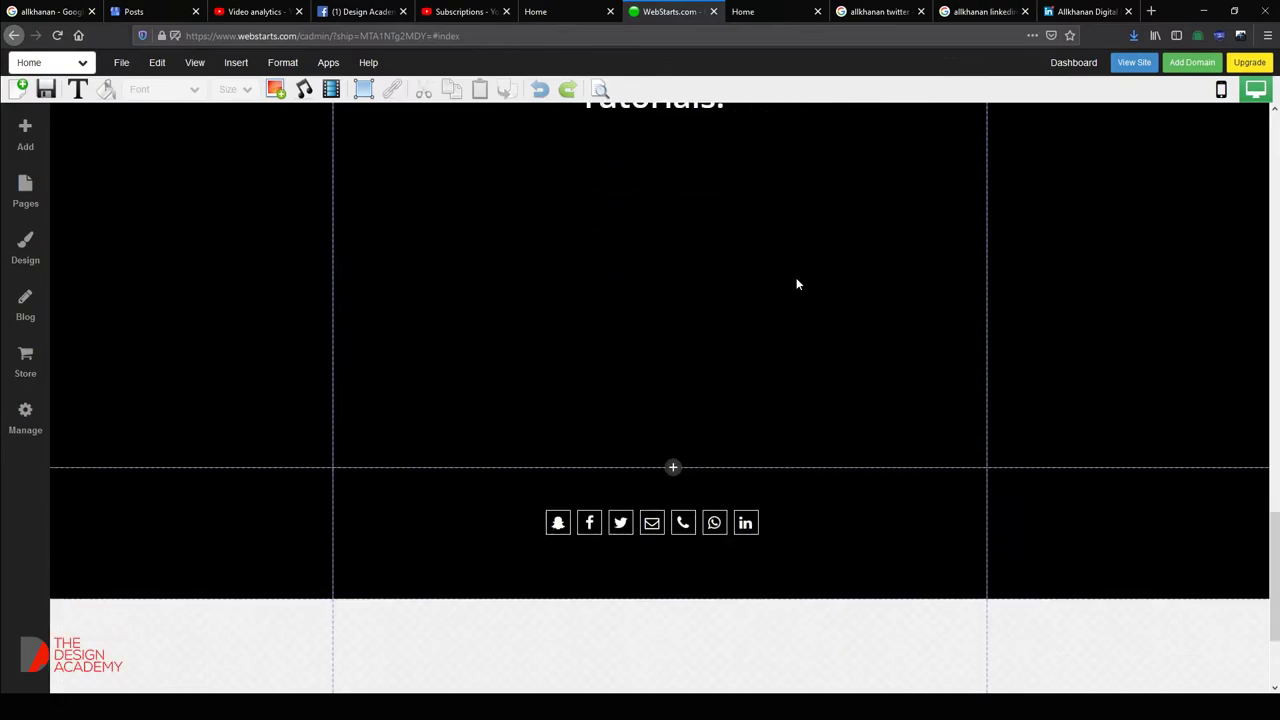
pyautogui.scroll(3, 717, 277)
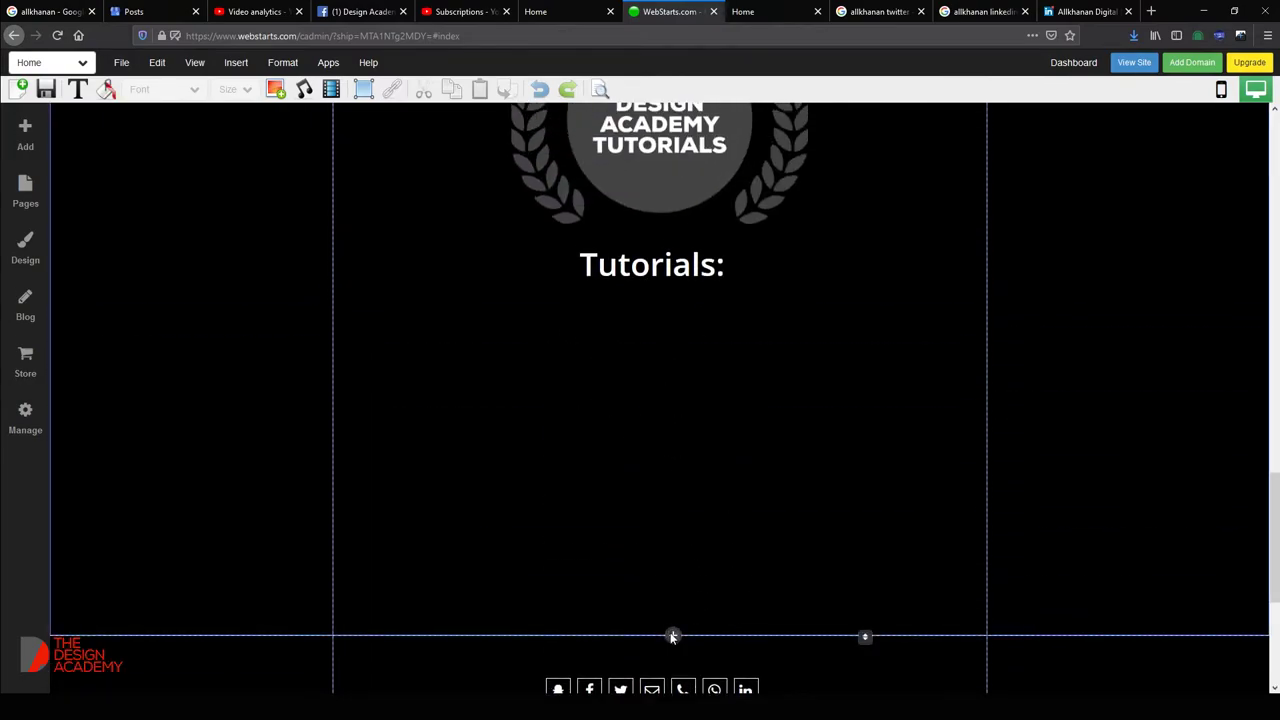
pyautogui.scroll(-3, 660, 526)
pyautogui.scroll(2, 690, 375)
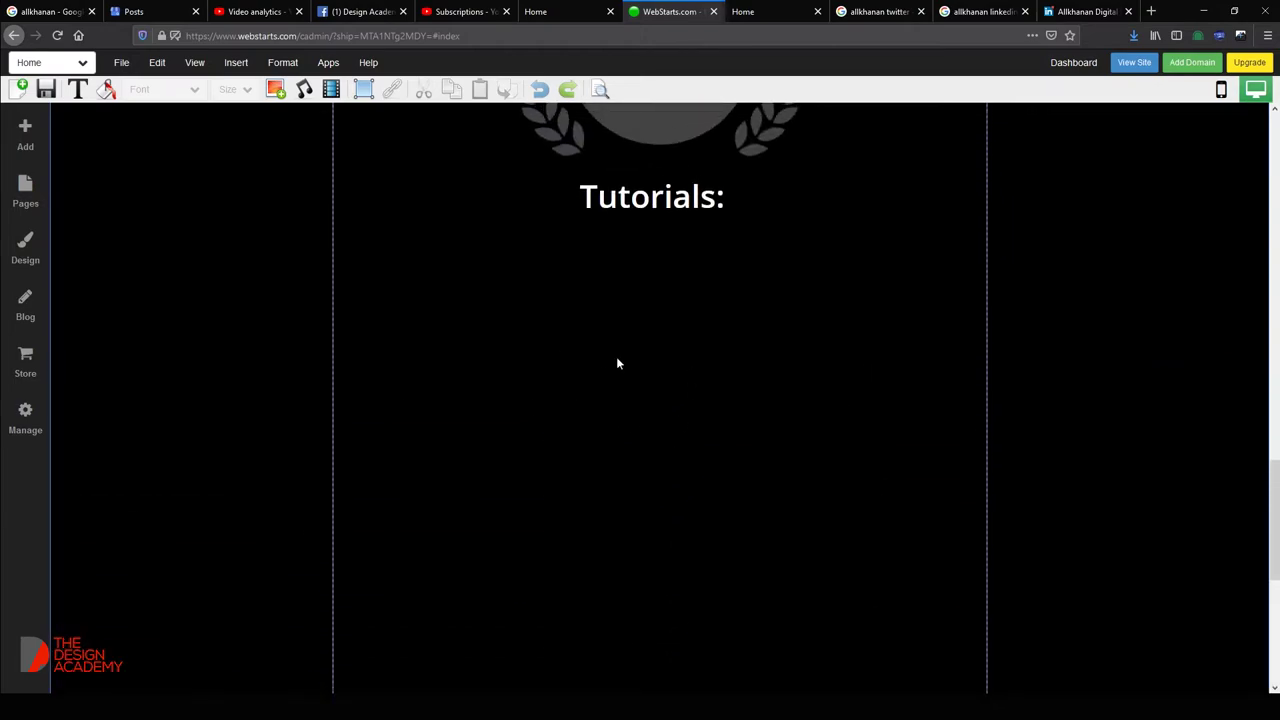
# Search YouTube for 'allkhanan' and insert the 'Ocean 3d- Surreal Photo Manipulation in Photoshop (Speed Art)' video.
pyautogui.click(331, 90)
pyautogui.click(526, 196)
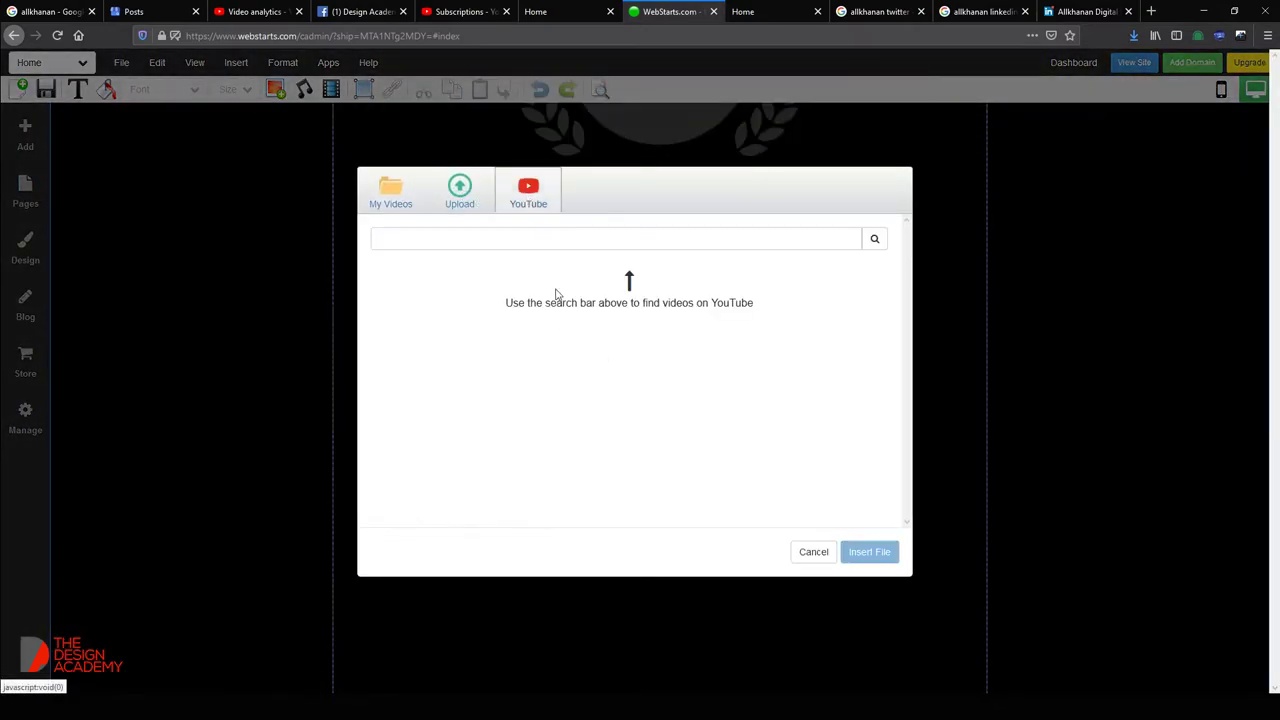
pyautogui.click(575, 237)
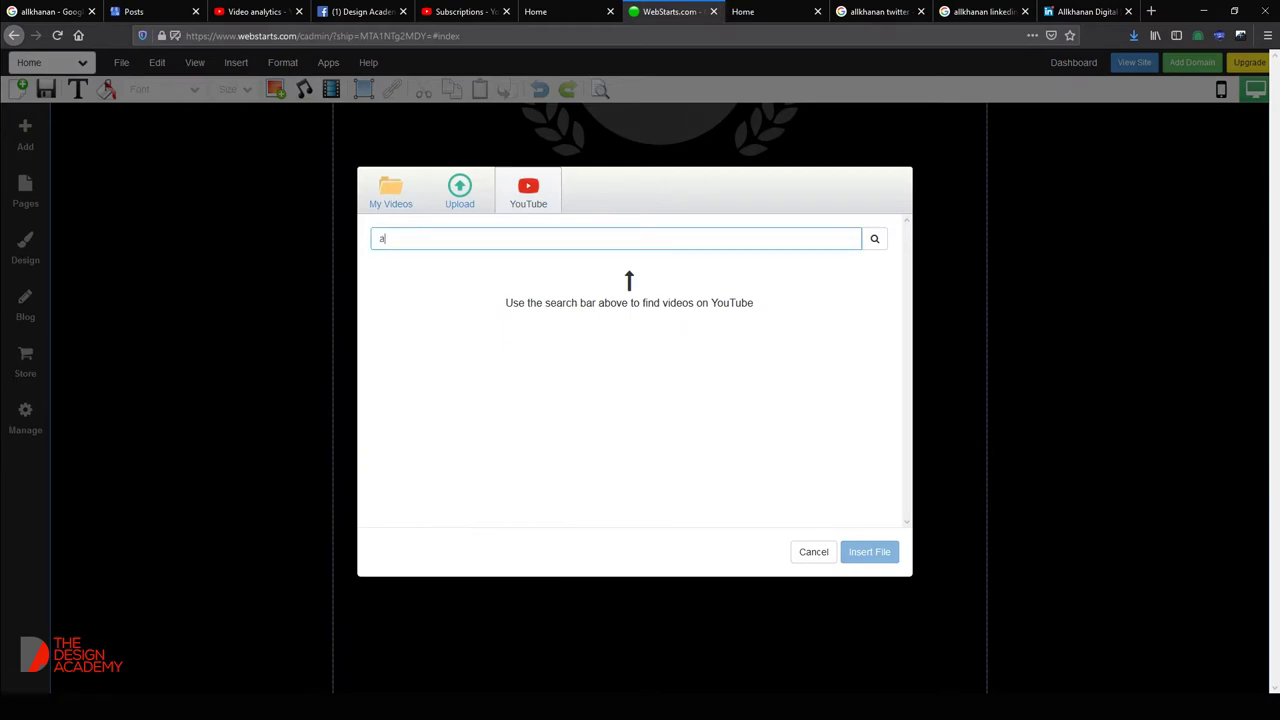
pyautogui.write('allkhanan')
pyautogui.press('Return')
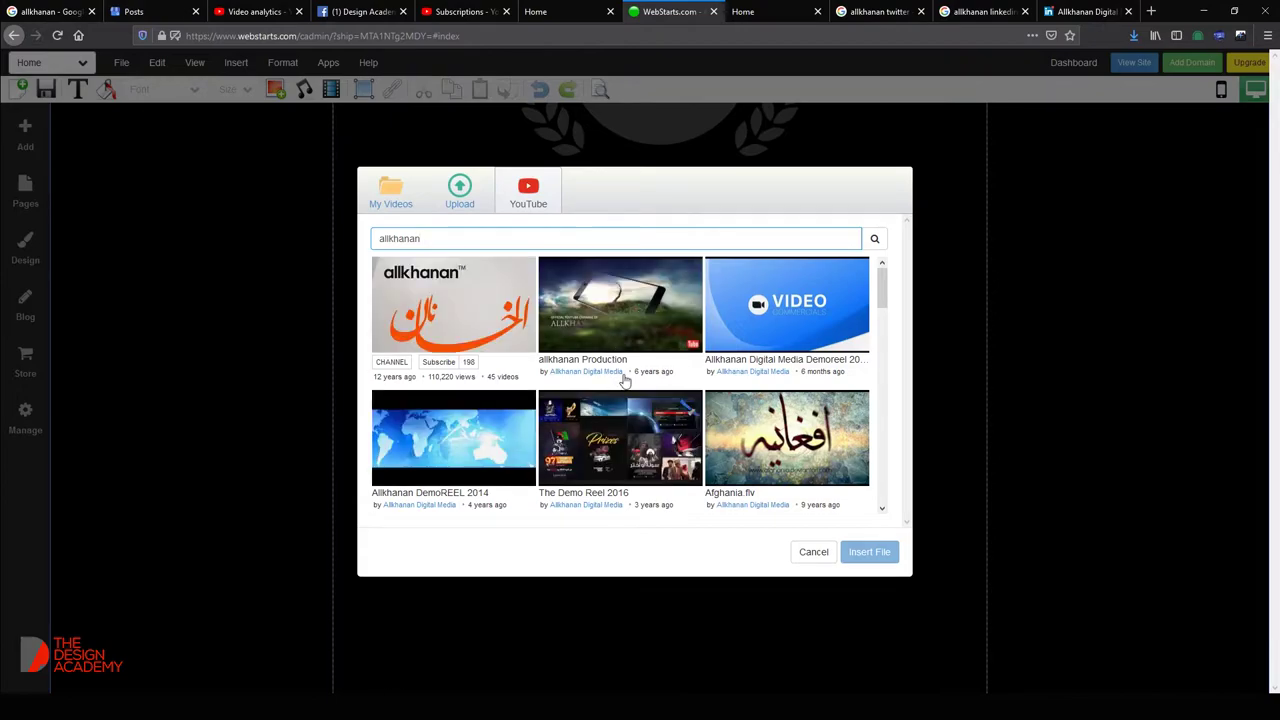
pyautogui.scroll(-4, 620, 382)
pyautogui.scroll(-8, 597, 383)
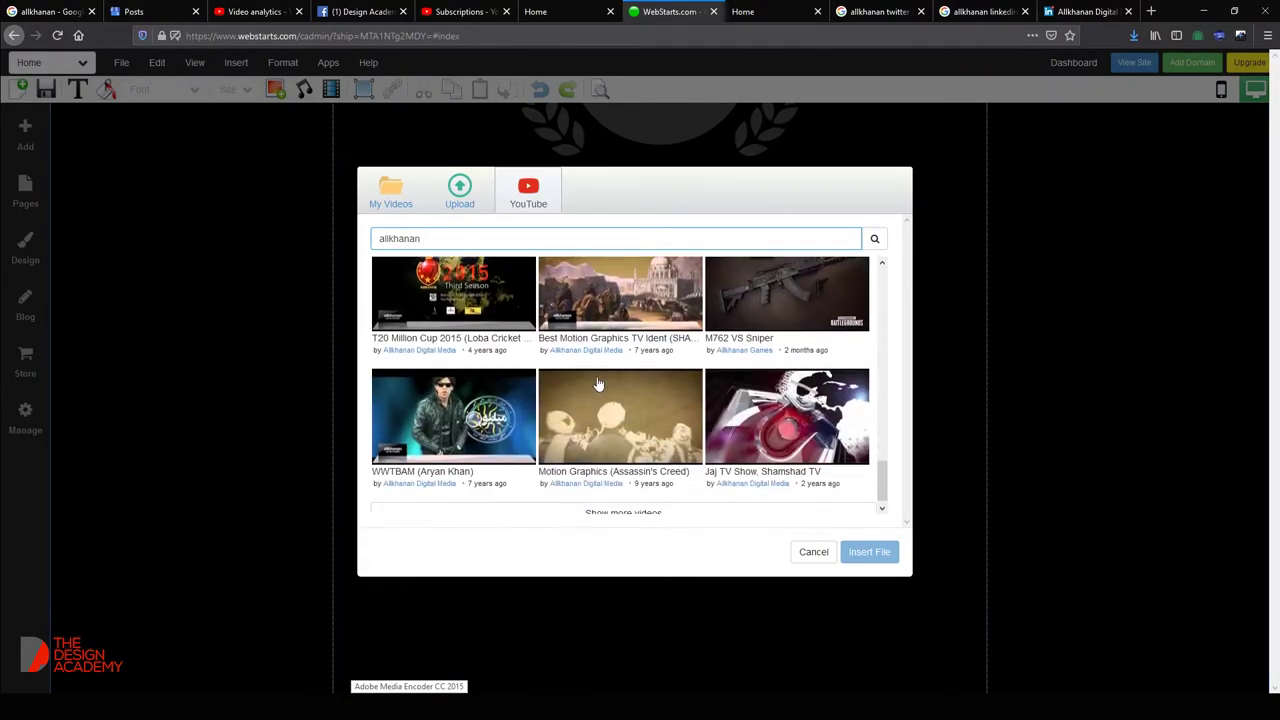
pyautogui.click(624, 513)
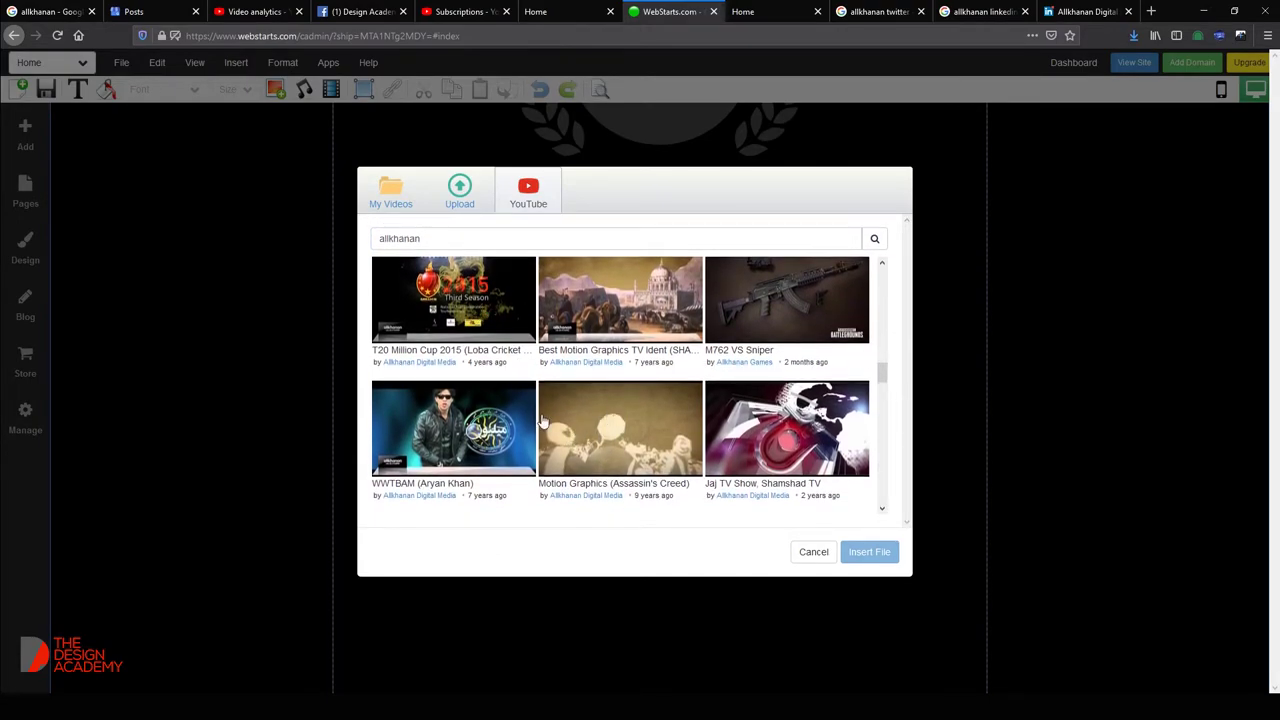
pyautogui.scroll(-5, 547, 424)
pyautogui.scroll(-5, 607, 390)
pyautogui.scroll(-2, 613, 397)
pyautogui.scroll(2, 622, 345)
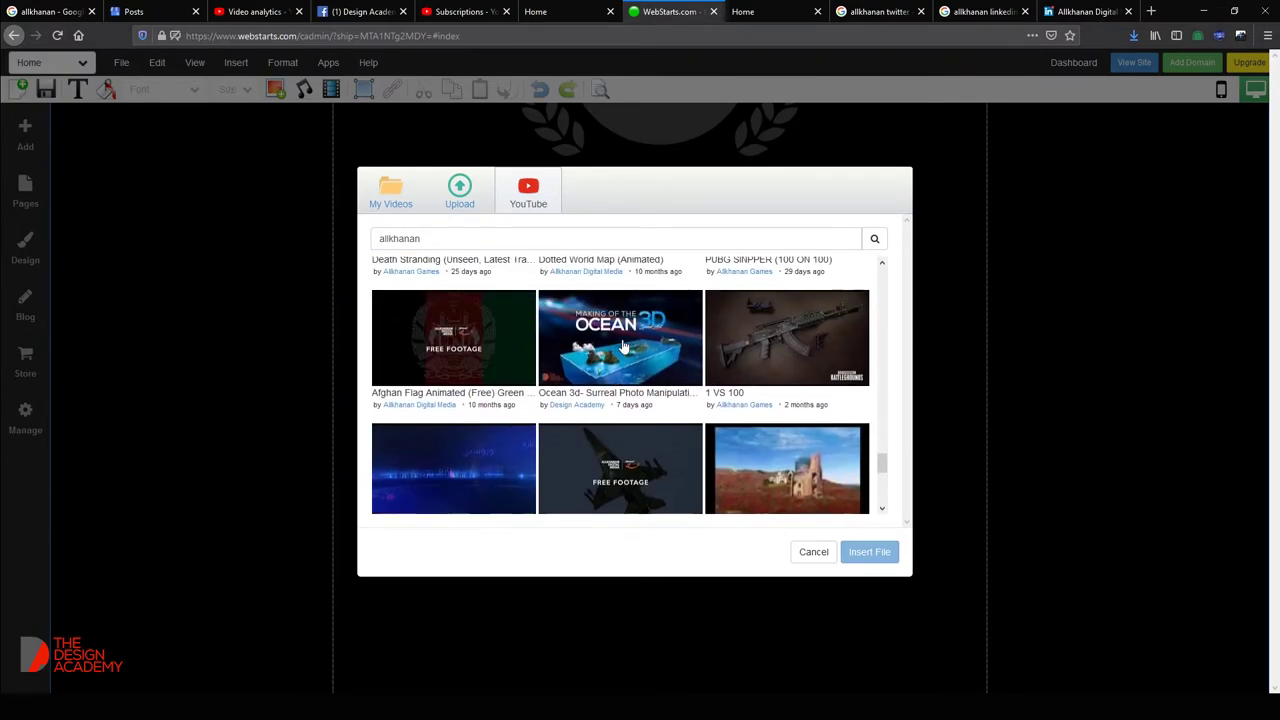
pyautogui.click(622, 345)
pyautogui.doubleClick(596, 348)
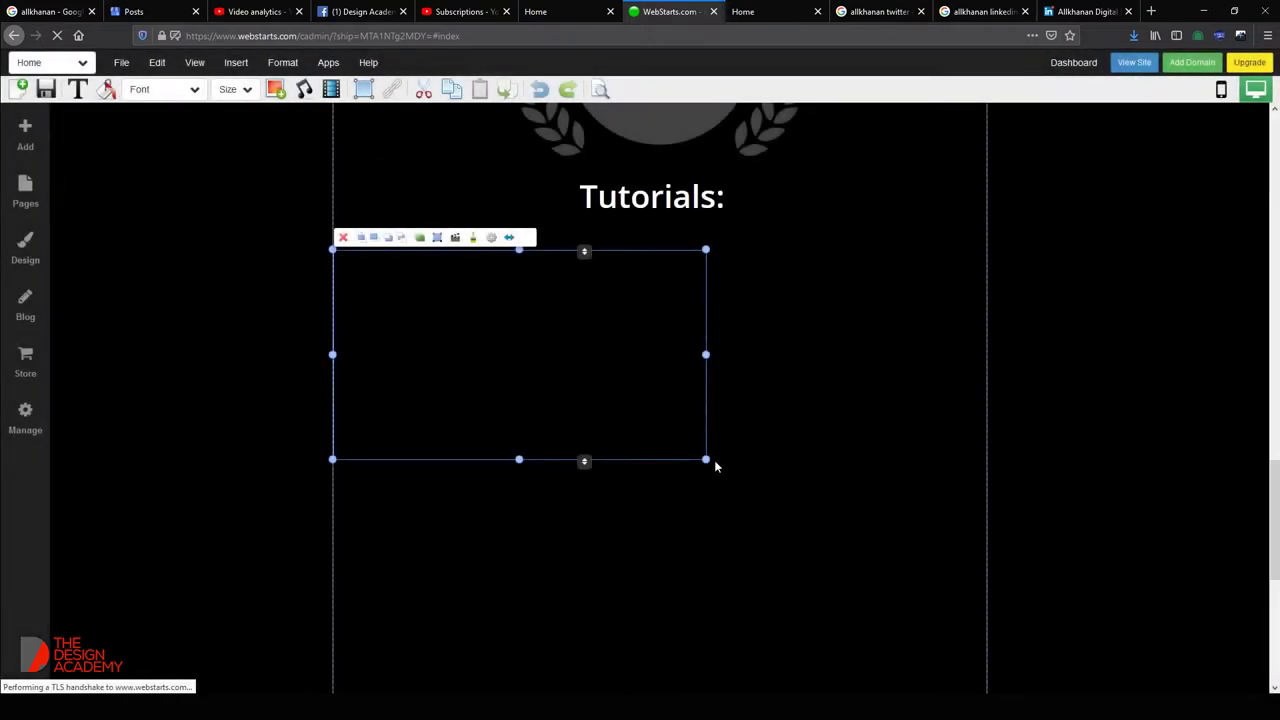
# Resize the embedded video wider and taller to fill the content column.
pyautogui.click(637, 401)
pyautogui.moveTo(702, 458); pyautogui.dragTo(988, 574)
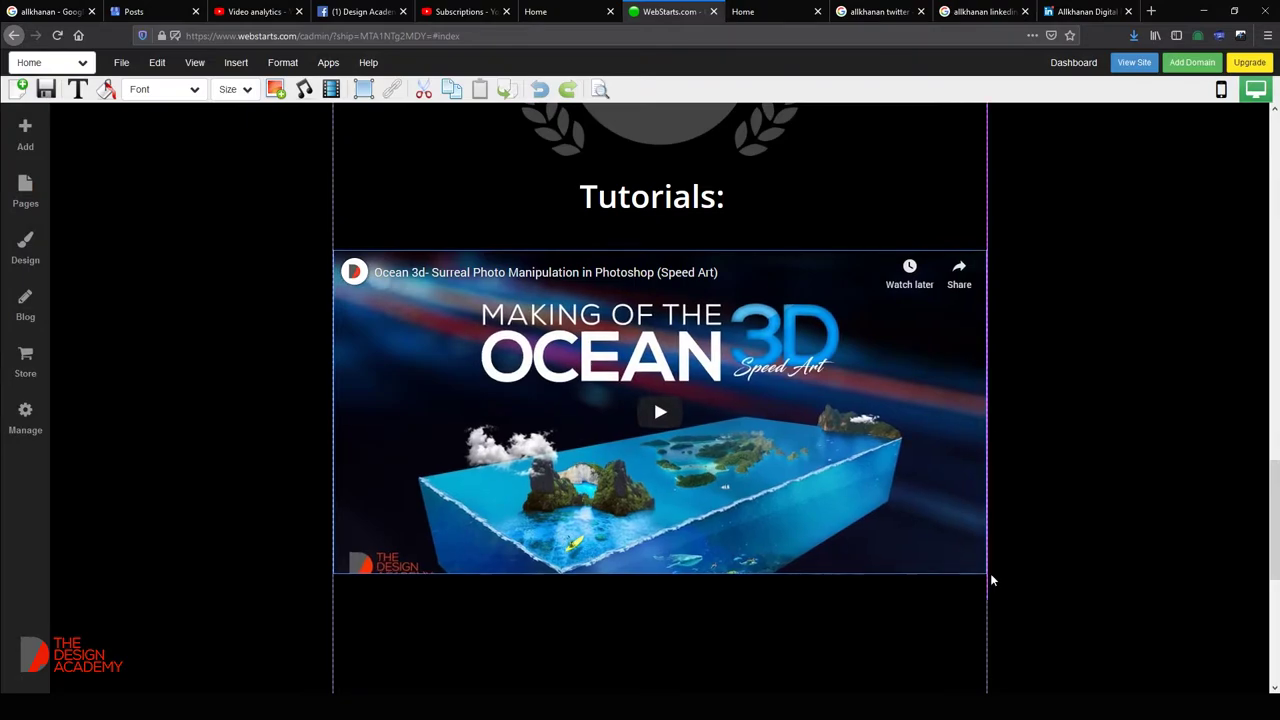
pyautogui.scroll(1, 528, 452)
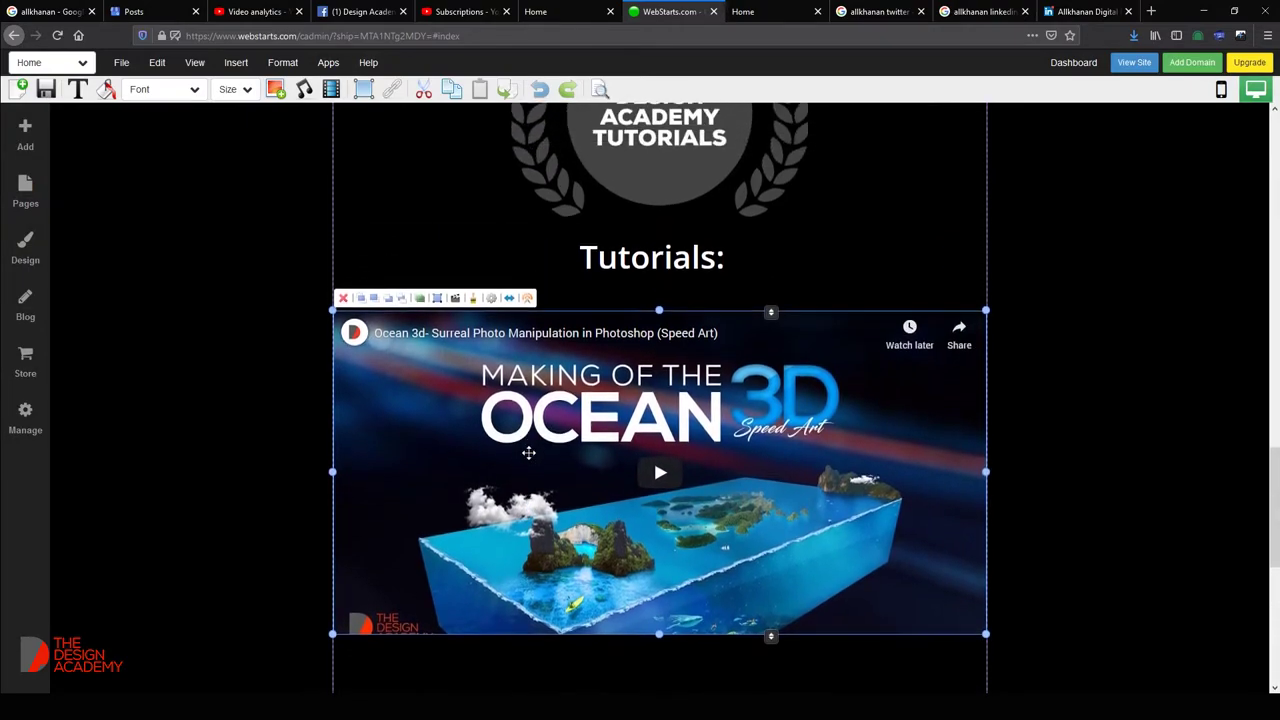
pyautogui.scroll(-4, 632, 405)
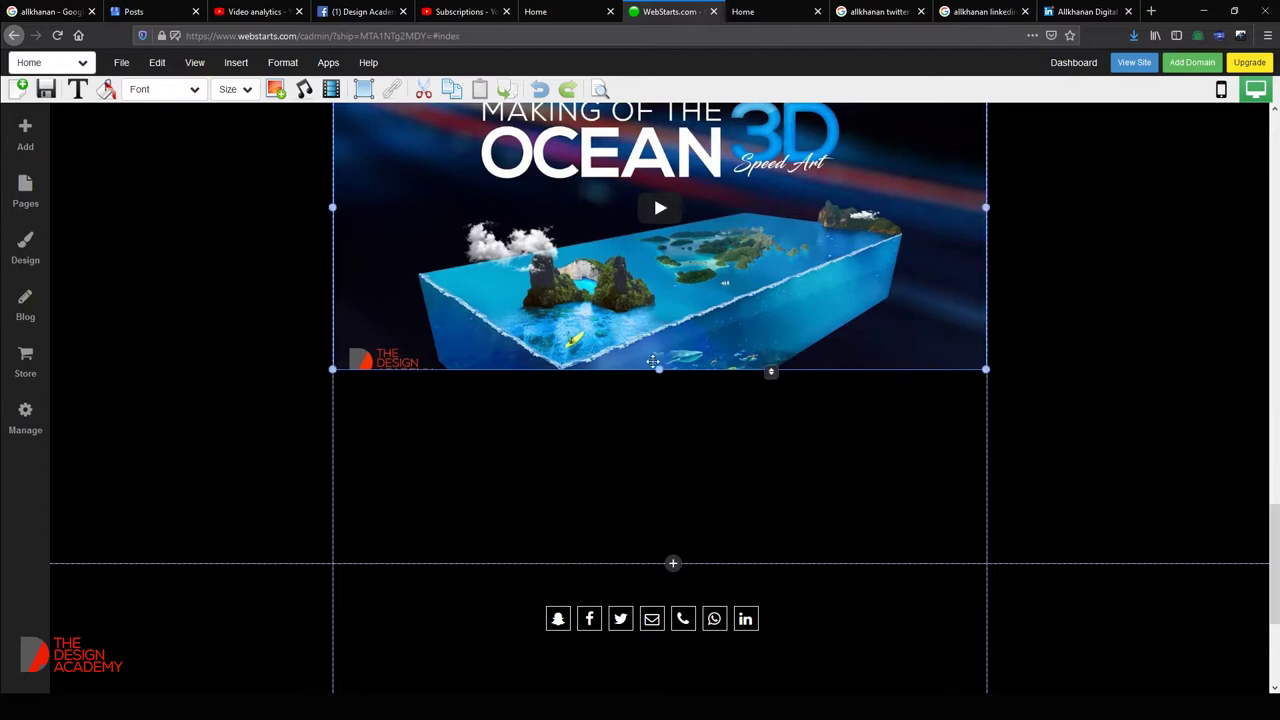
pyautogui.moveTo(659, 370); pyautogui.dragTo(659, 412)
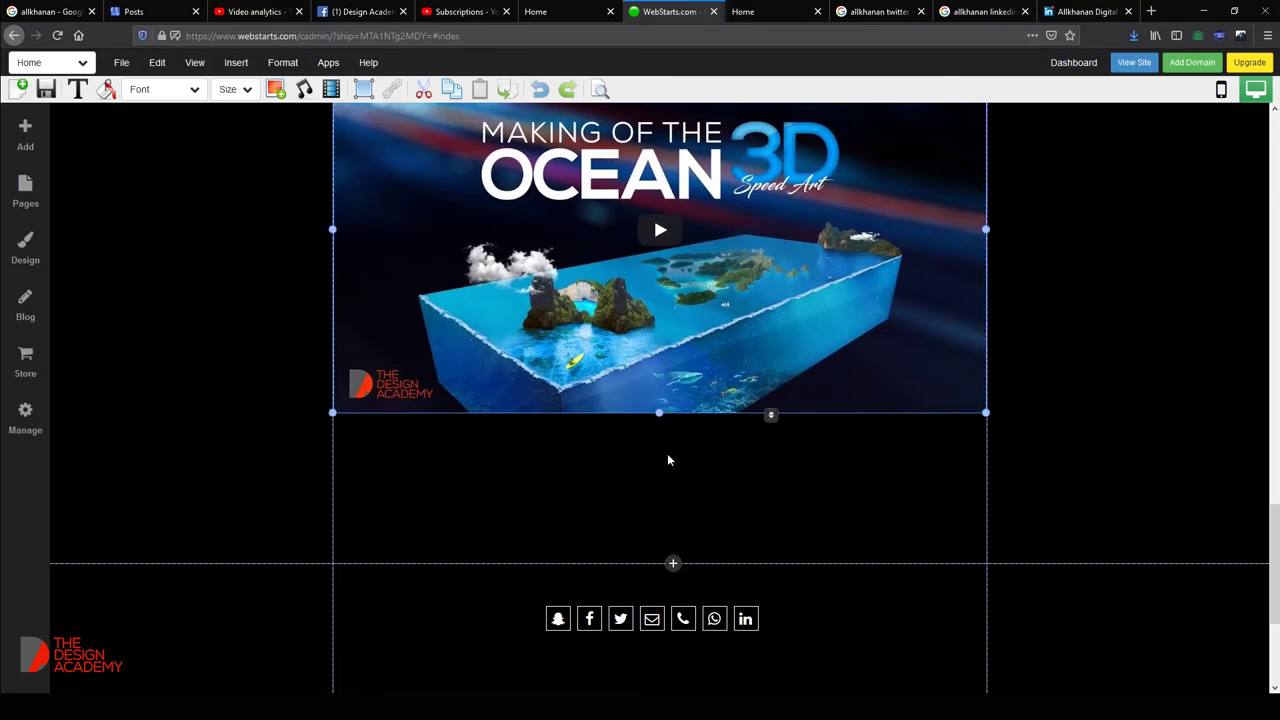
pyautogui.scroll(9, 727, 435)
pyautogui.scroll(10, 610, 378)
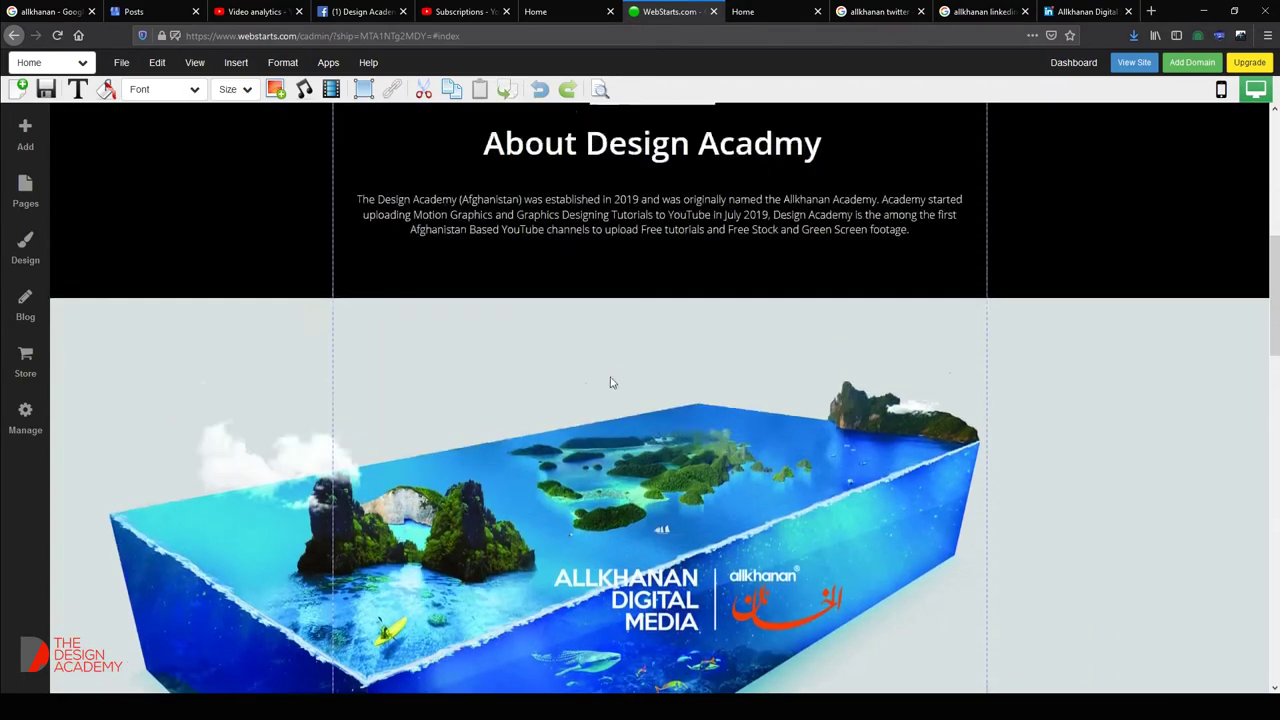
pyautogui.scroll(-8, 829, 347)
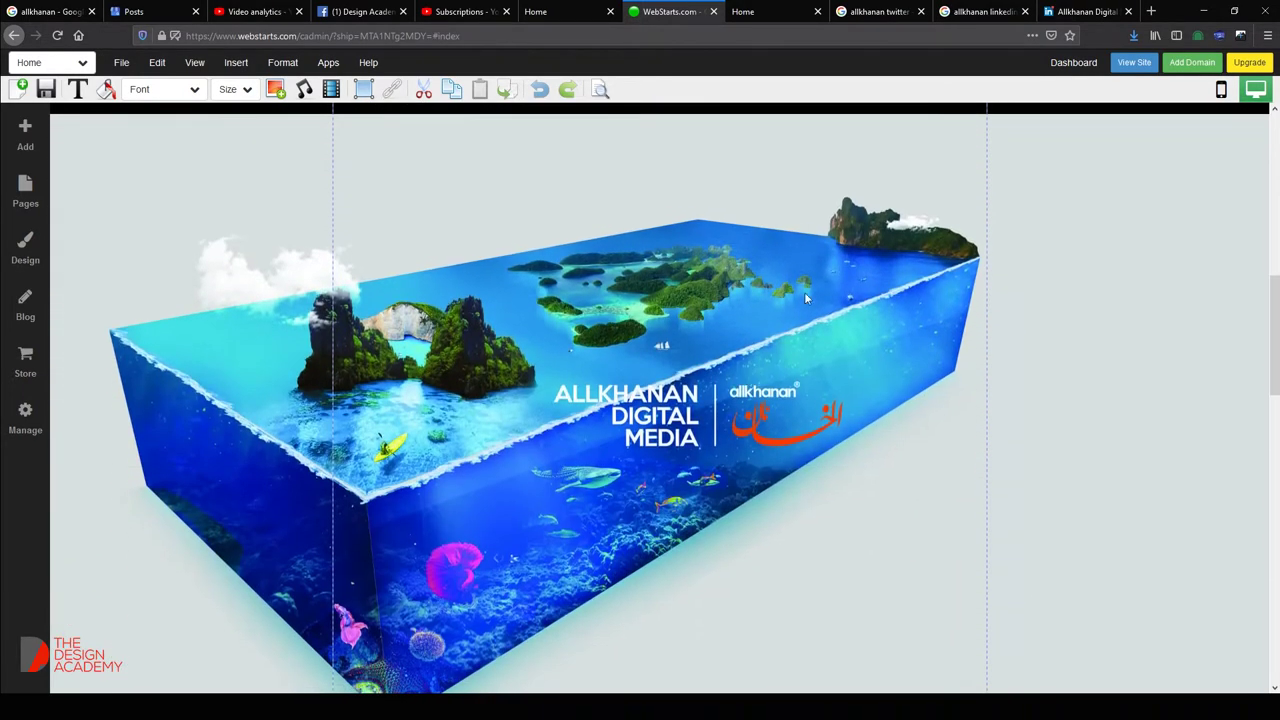
# Save the homepage and reload the published Design Academy site tab to review it.
pyautogui.click(46, 89)
pyautogui.click(763, 10)
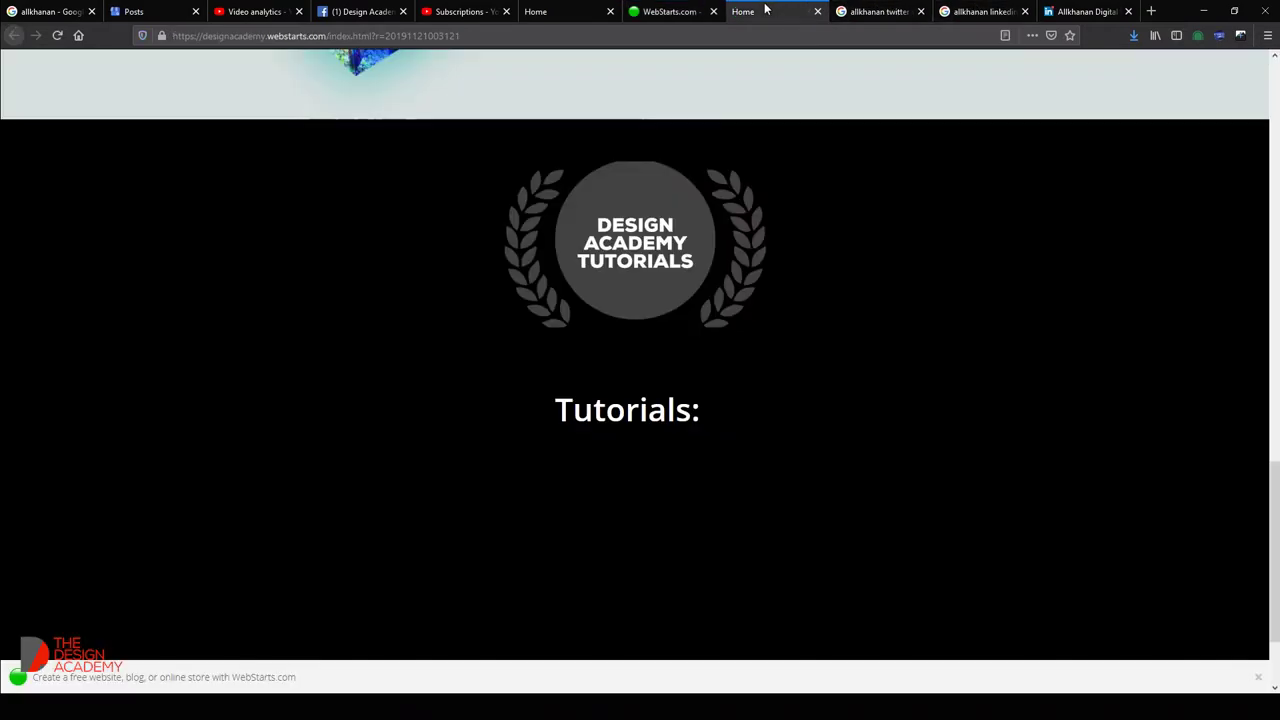
pyautogui.rightClick(766, 8)
pyautogui.click(806, 14)
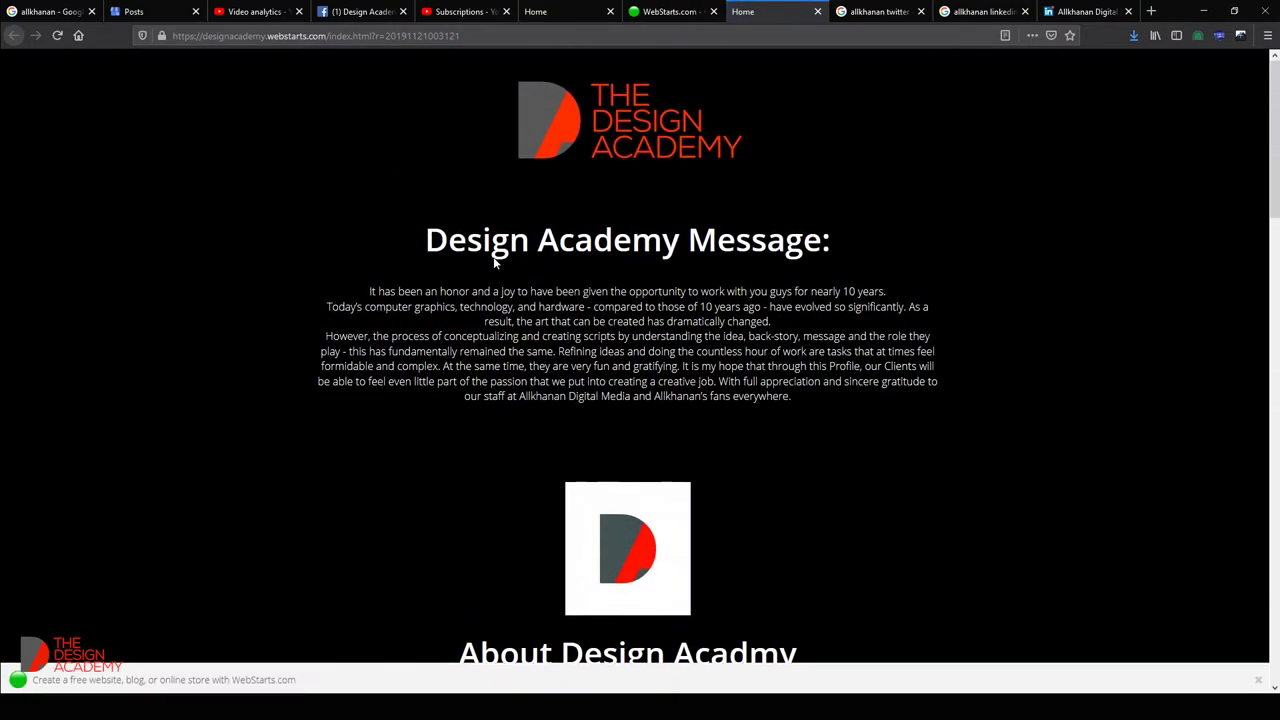
pyautogui.scroll(-8, 495, 264)
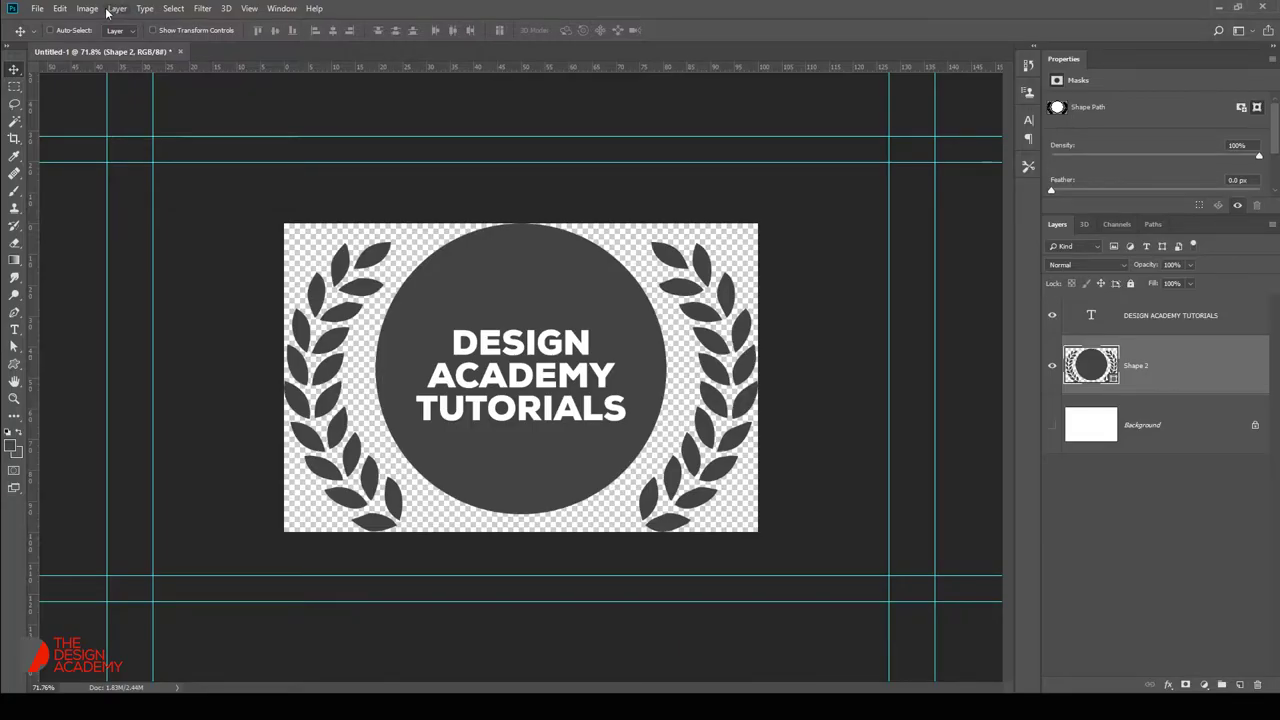
# Open the Without Text image and resize it to 2000×1079 px.
pyautogui.click(34, 10)
pyautogui.click(50, 34)
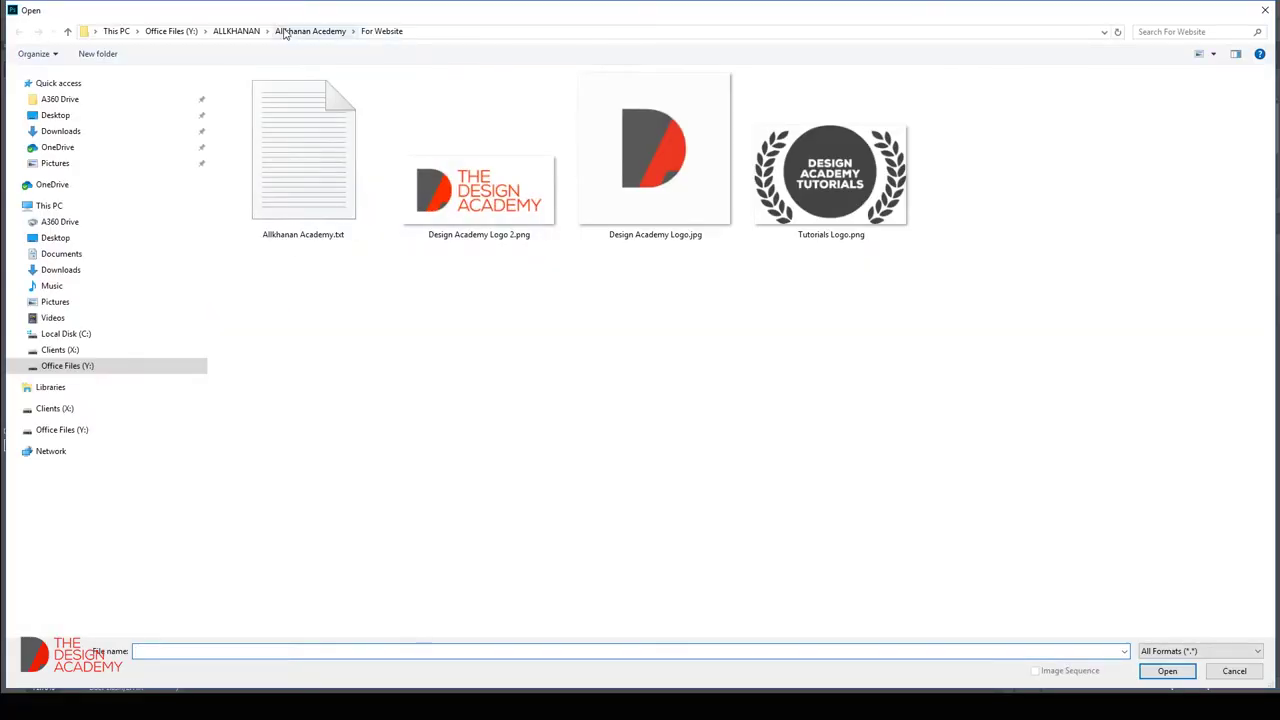
pyautogui.click(310, 31)
pyautogui.scroll(-3, 414, 420)
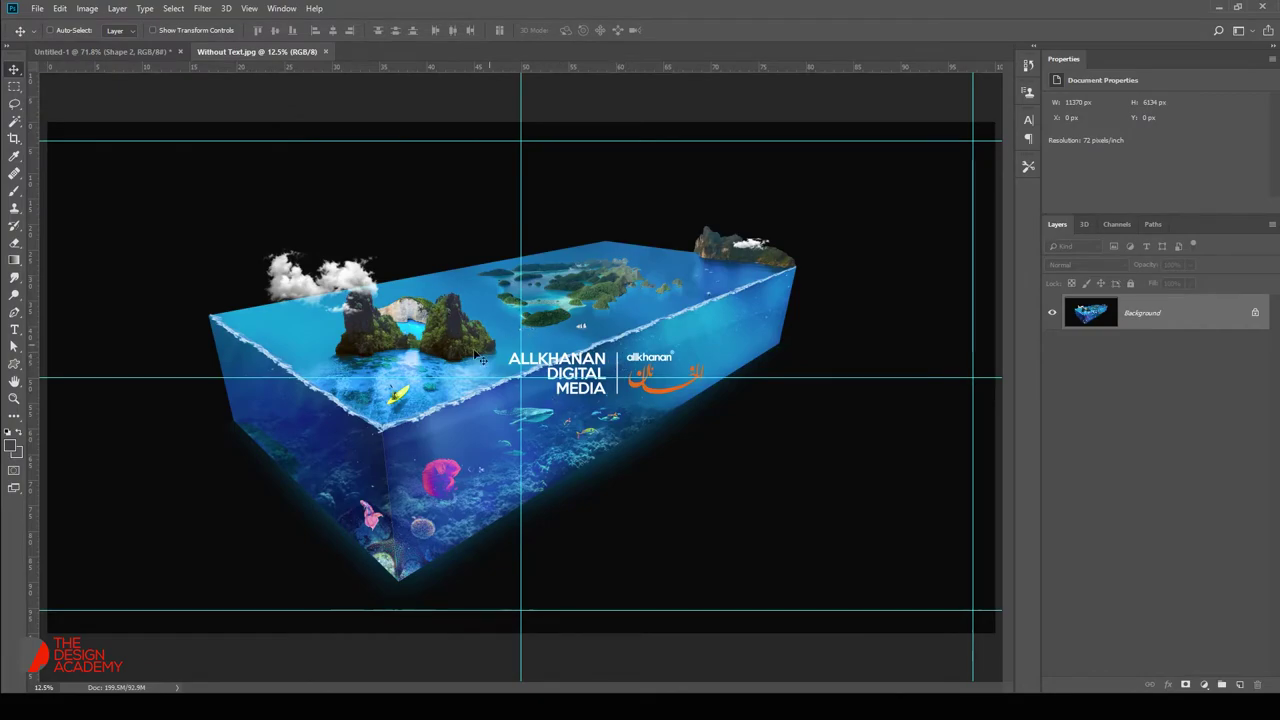
pyautogui.scroll(8, 486, 352)
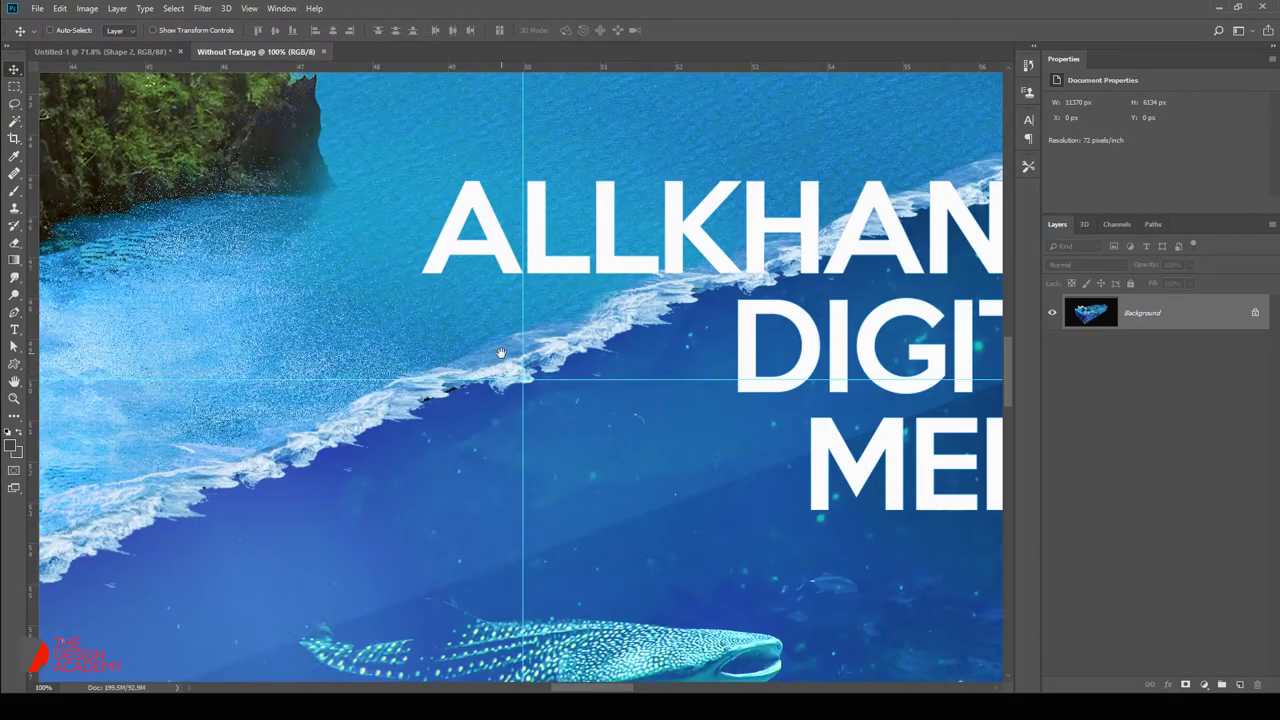
pyautogui.hotkey('ctrl', '0')
pyautogui.click(87, 8)
pyautogui.click(100, 106)
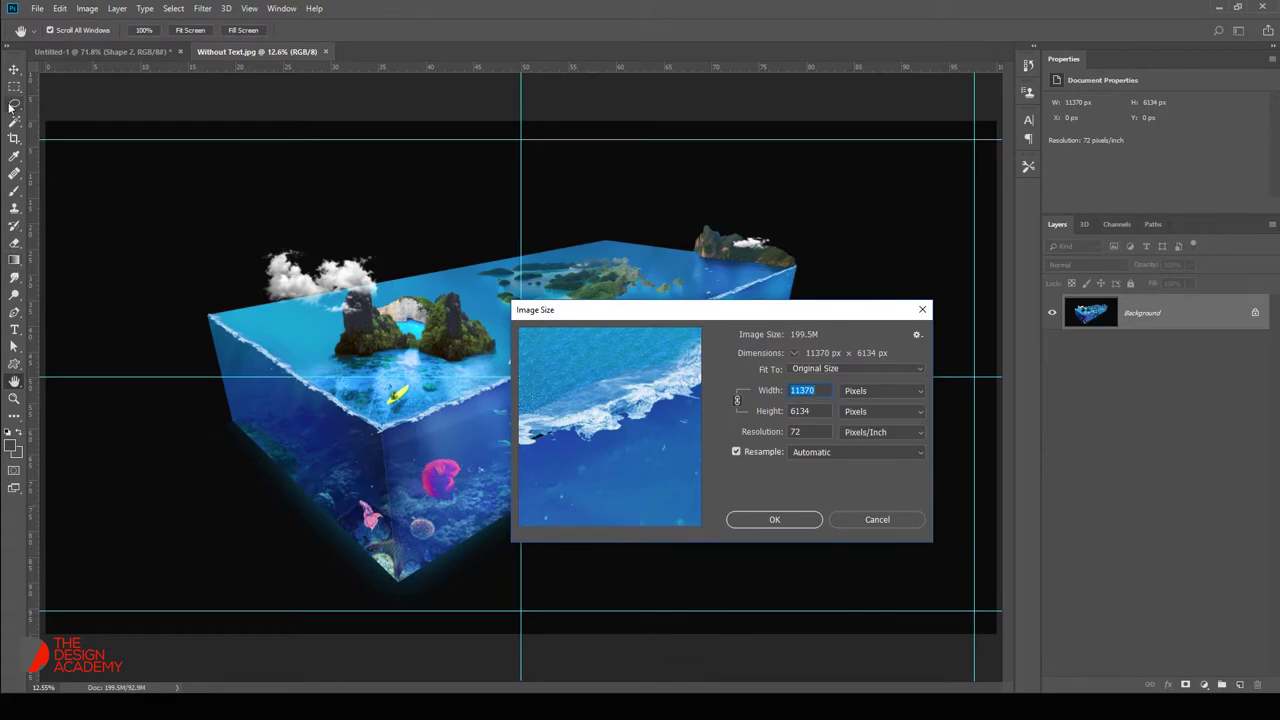
pyautogui.press('Escape')
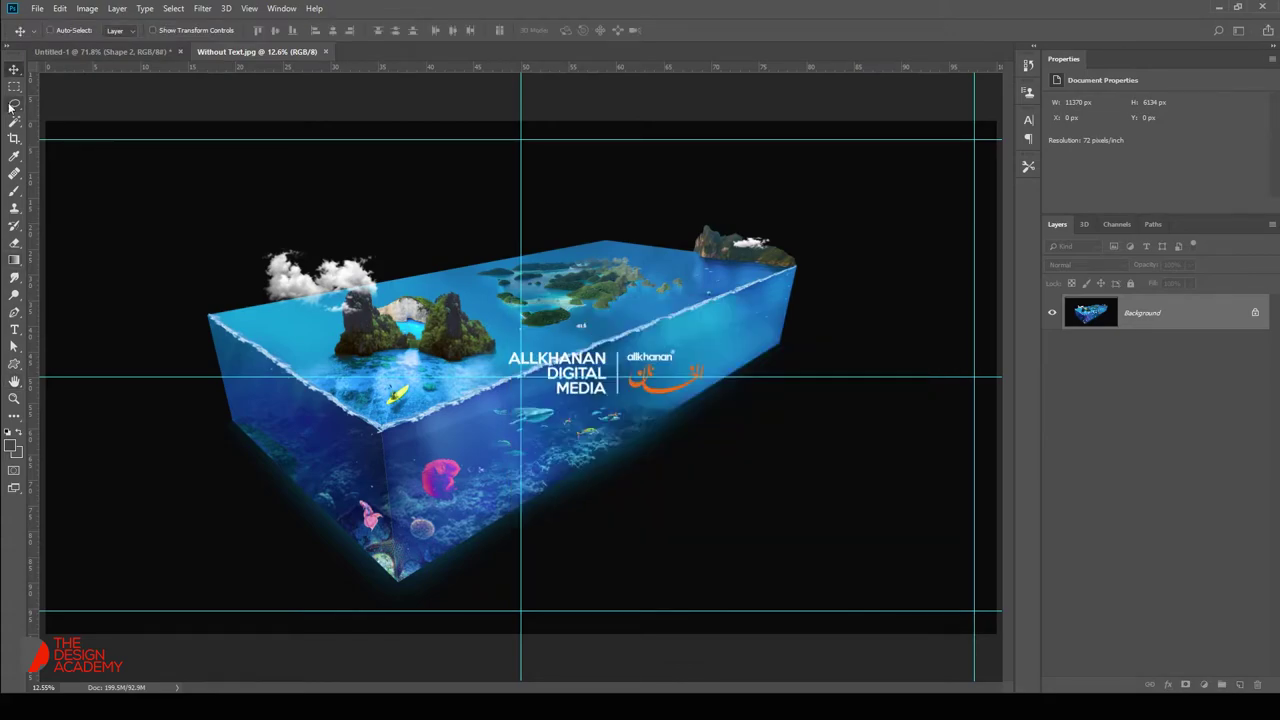
# Save it as '2000 pixcels' JPEG in the For Website folder at quality 12.
pyautogui.hotkey('ctrl', 'shift', 's')
pyautogui.write('2000 pixcels')
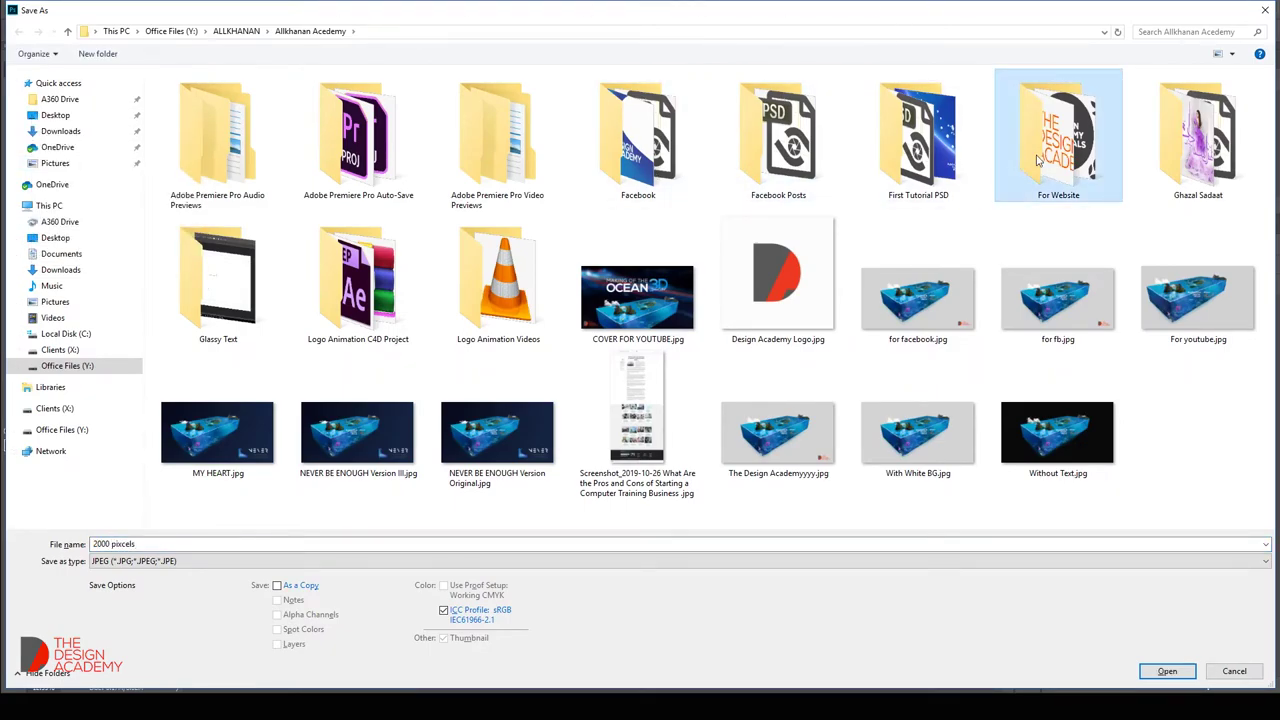
pyautogui.doubleClick(1037, 160)
pyautogui.click(1166, 671)
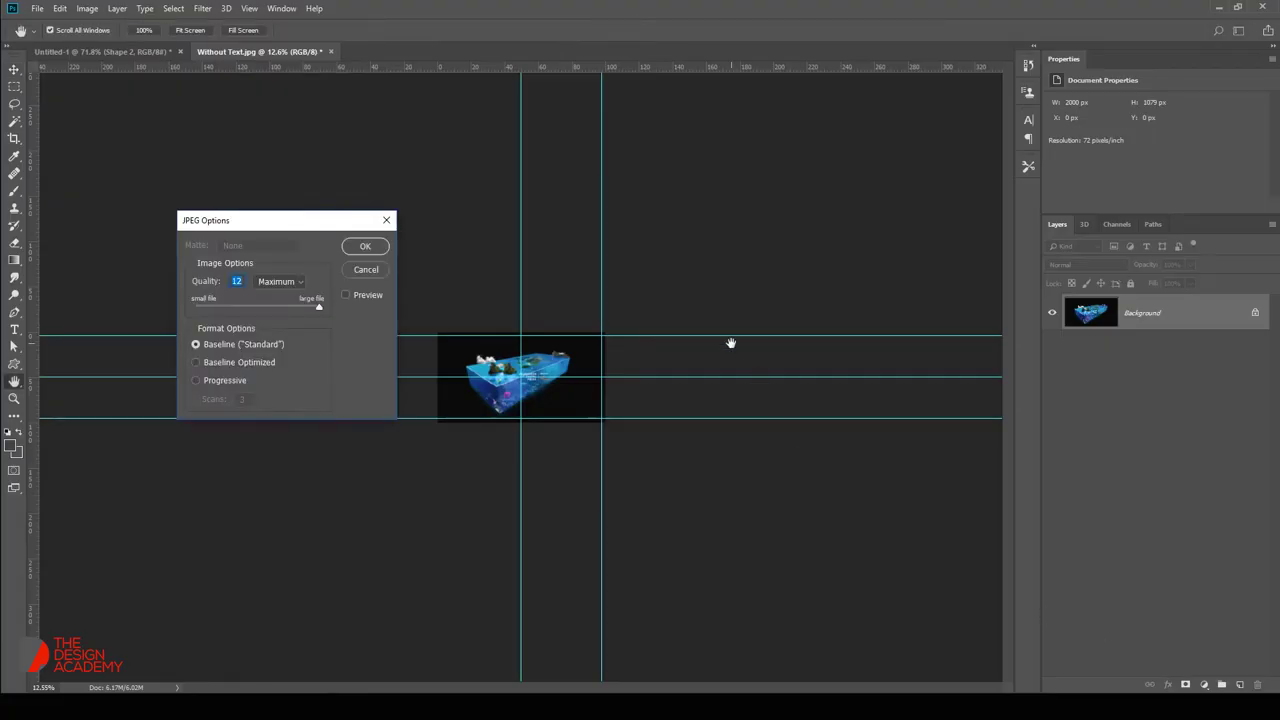
pyautogui.click(365, 248)
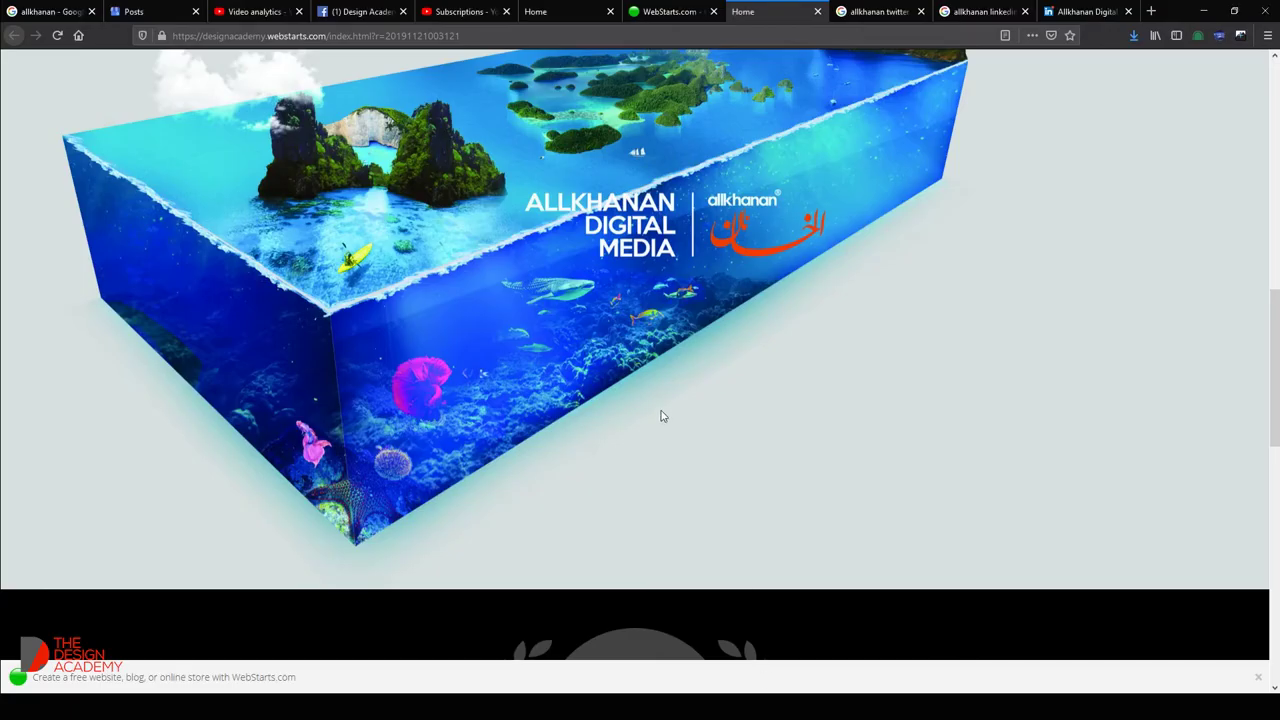
# Delete the RESISTANCE TRAINING text box and its blue banner strip from the black section.
pyautogui.click(705, 8)
pyautogui.click(825, 266)
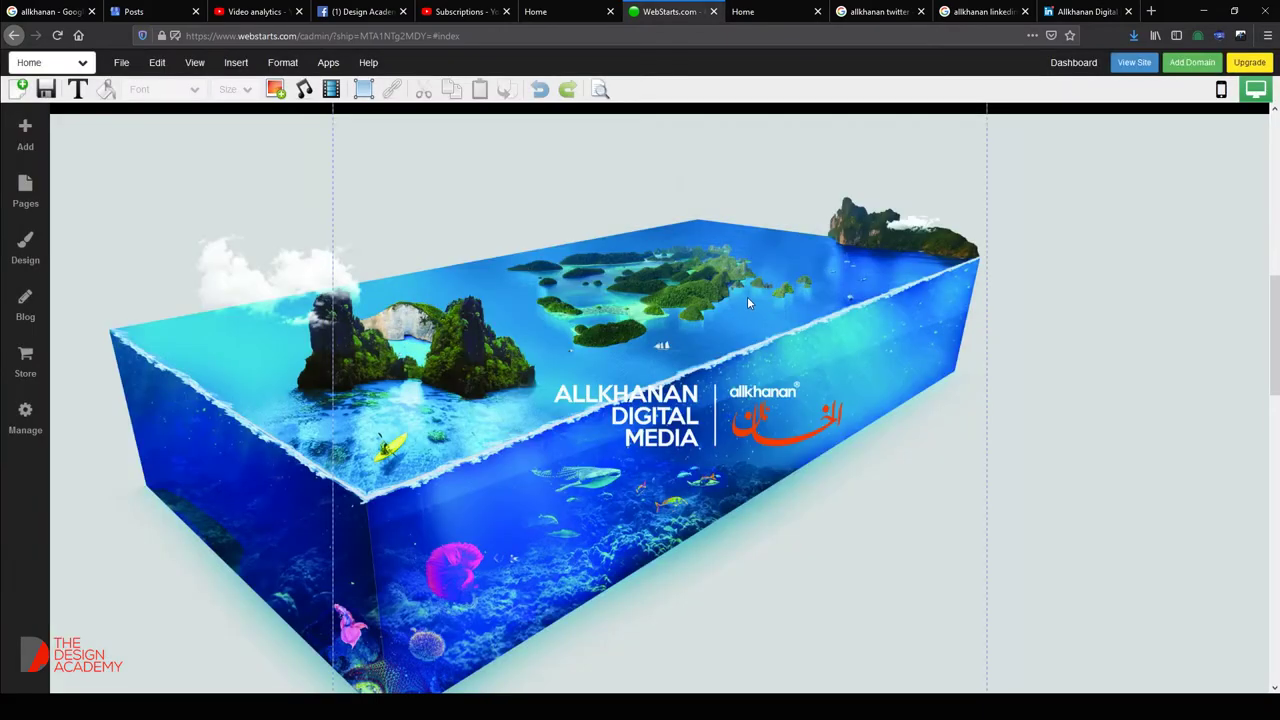
pyautogui.scroll(-5, 743, 296)
pyautogui.click(683, 410)
pyautogui.press('Delete')
pyautogui.click(683, 411)
pyautogui.press('Delete')
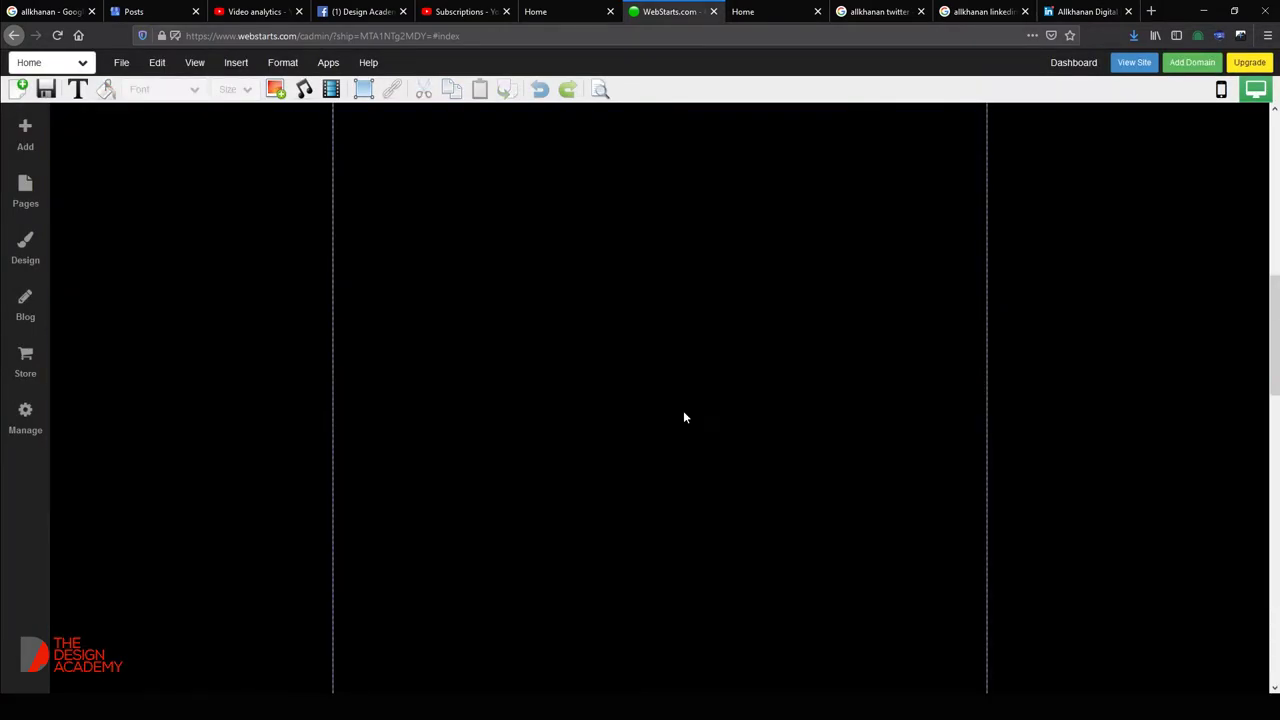
# Upload the saved aquarium JPEG through Insert Image.
pyautogui.click(276, 90)
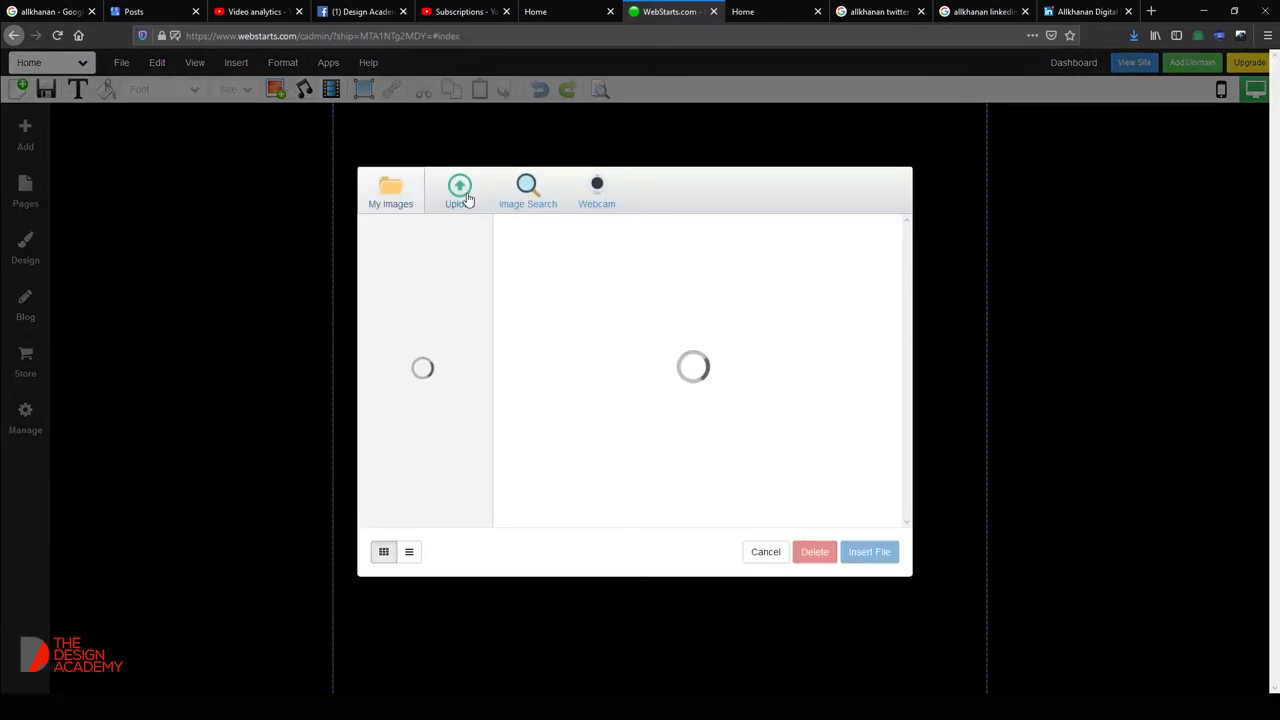
pyautogui.click(461, 193)
pyautogui.doubleClick(365, 206)
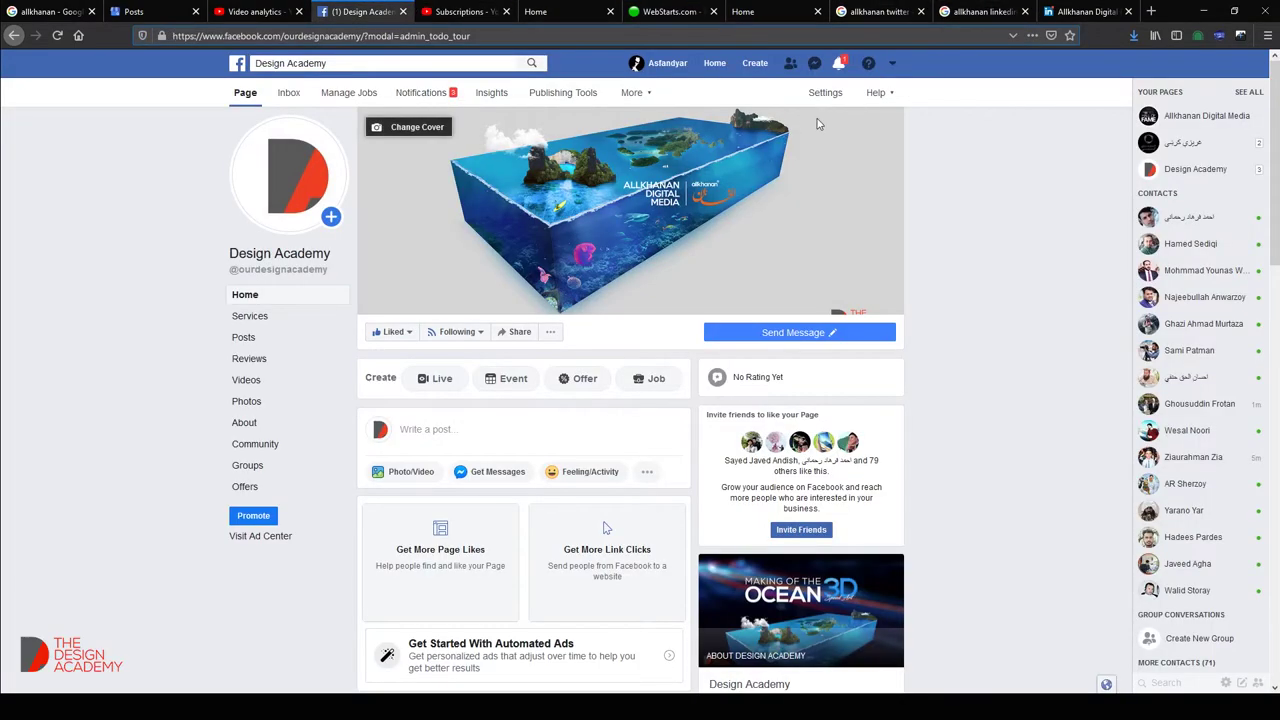
# Check Facebook notifications, glance at the LinkedIn and Twitter tabs, then return to the WebStarts editor.
pyautogui.click(841, 64)
pyautogui.click(841, 64)
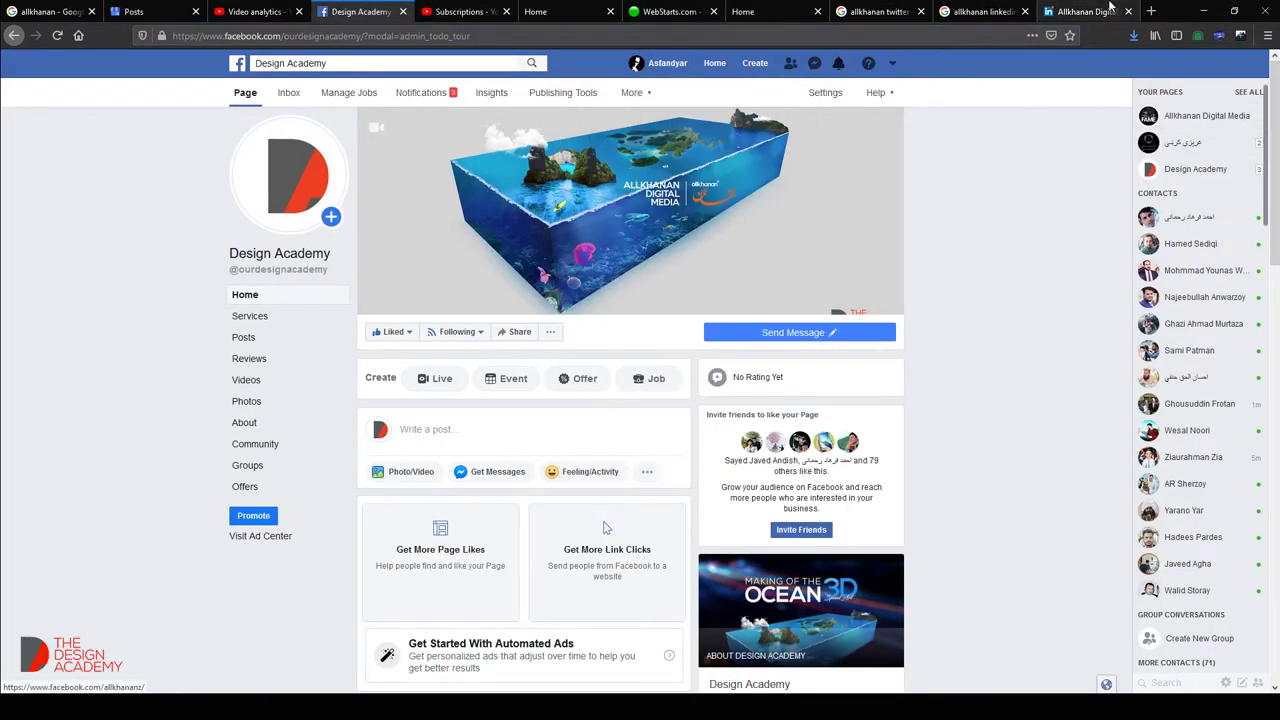
pyautogui.click(1088, 11)
pyautogui.click(878, 11)
pyautogui.click(700, 7)
pyautogui.click(700, 7)
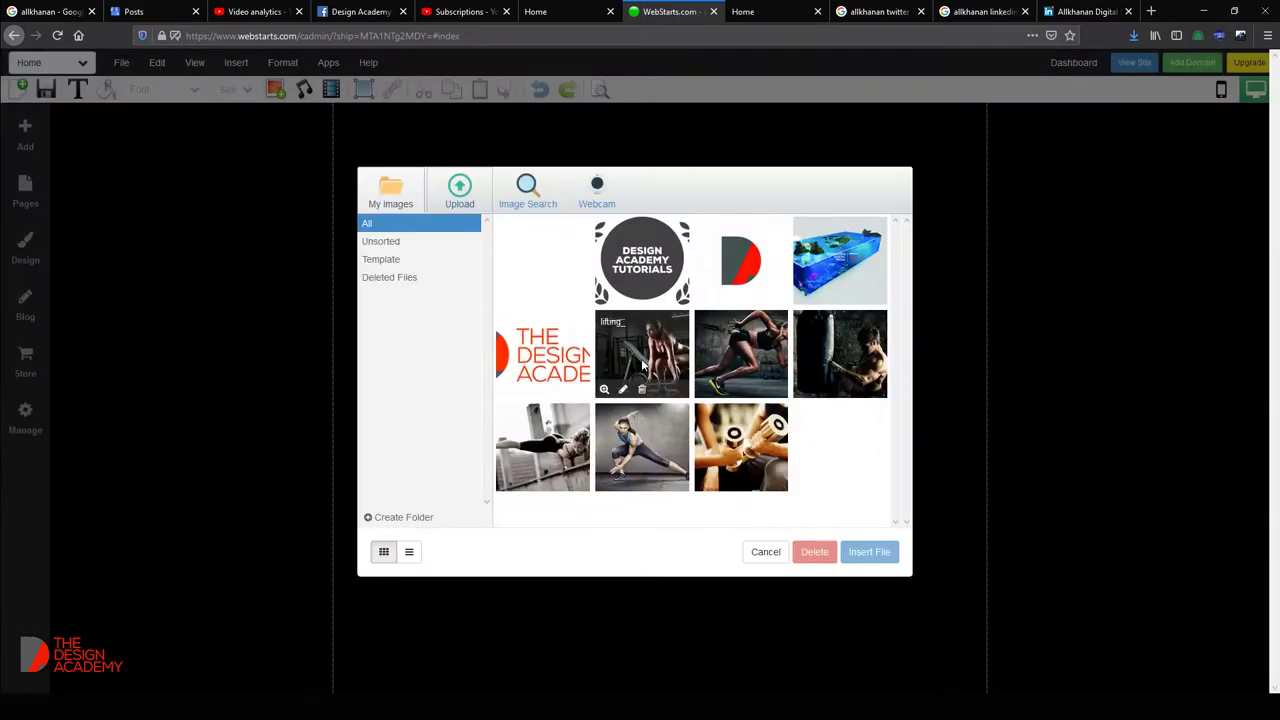
# Insert the uploaded aquarium image, stretch it to full width, and make it taller.
pyautogui.click(548, 251)
pyautogui.doubleClick(548, 251)
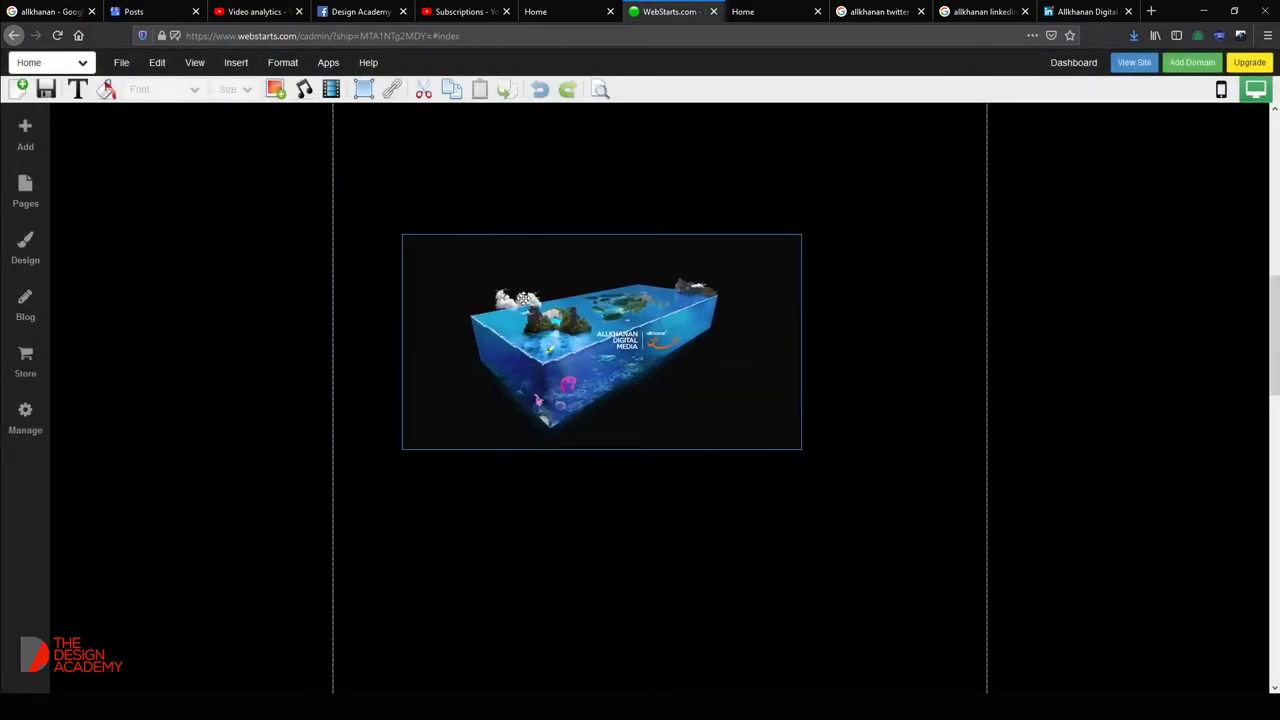
pyautogui.click(509, 213)
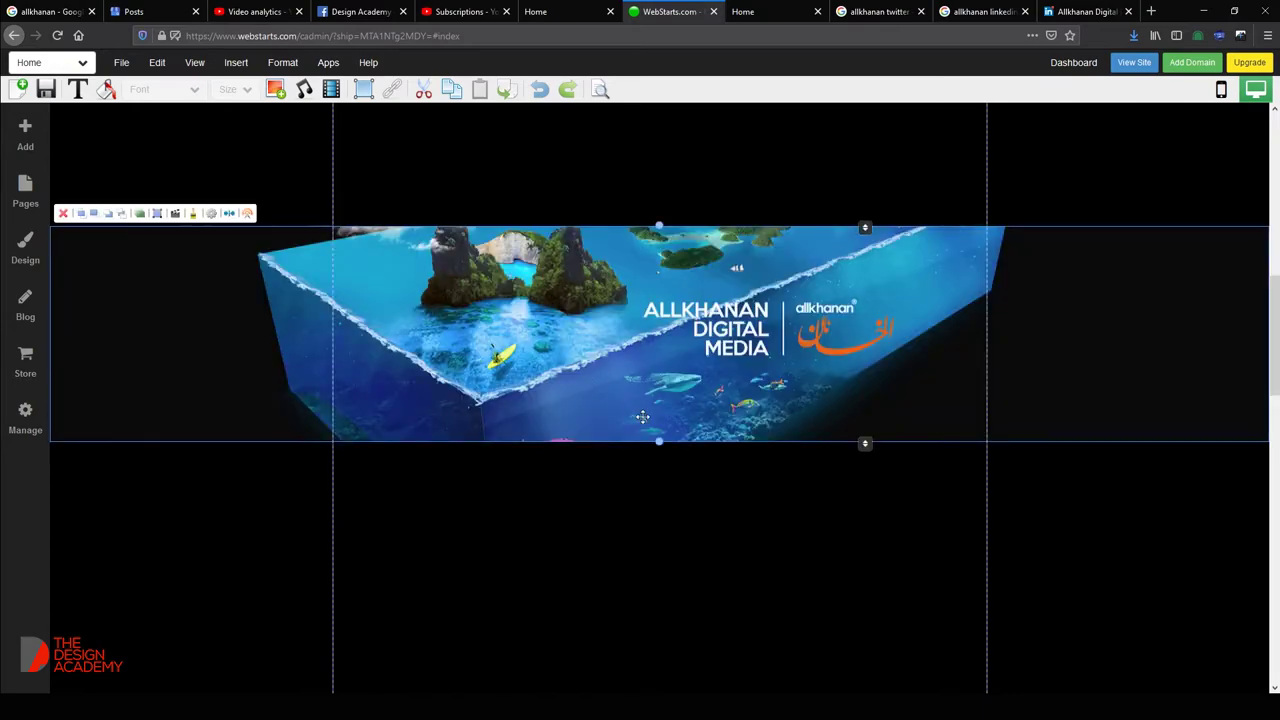
pyautogui.moveTo(659, 438); pyautogui.dragTo(652, 608)
pyautogui.moveTo(661, 226); pyautogui.dragTo(660, 315)
# Send the aquarium image behind the About text and extend it up under the logo.
pyautogui.rightClick(651, 380)
pyautogui.press('Escape')
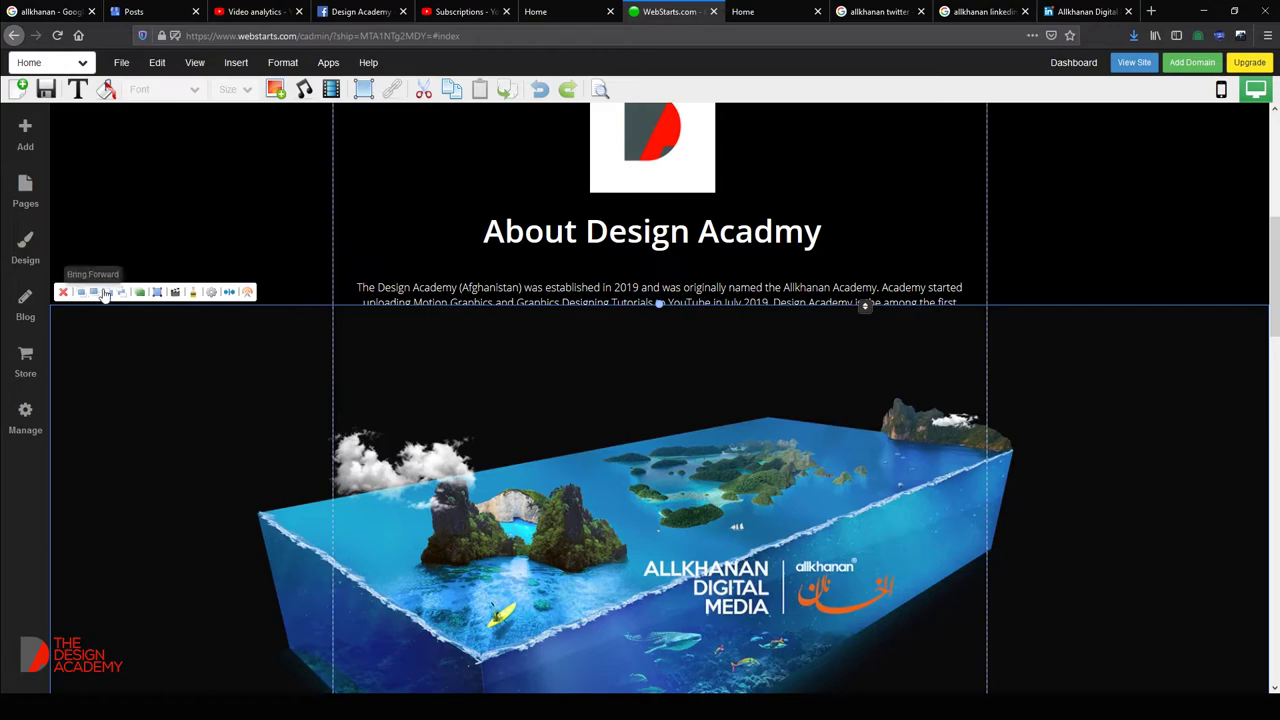
pyautogui.click(120, 292)
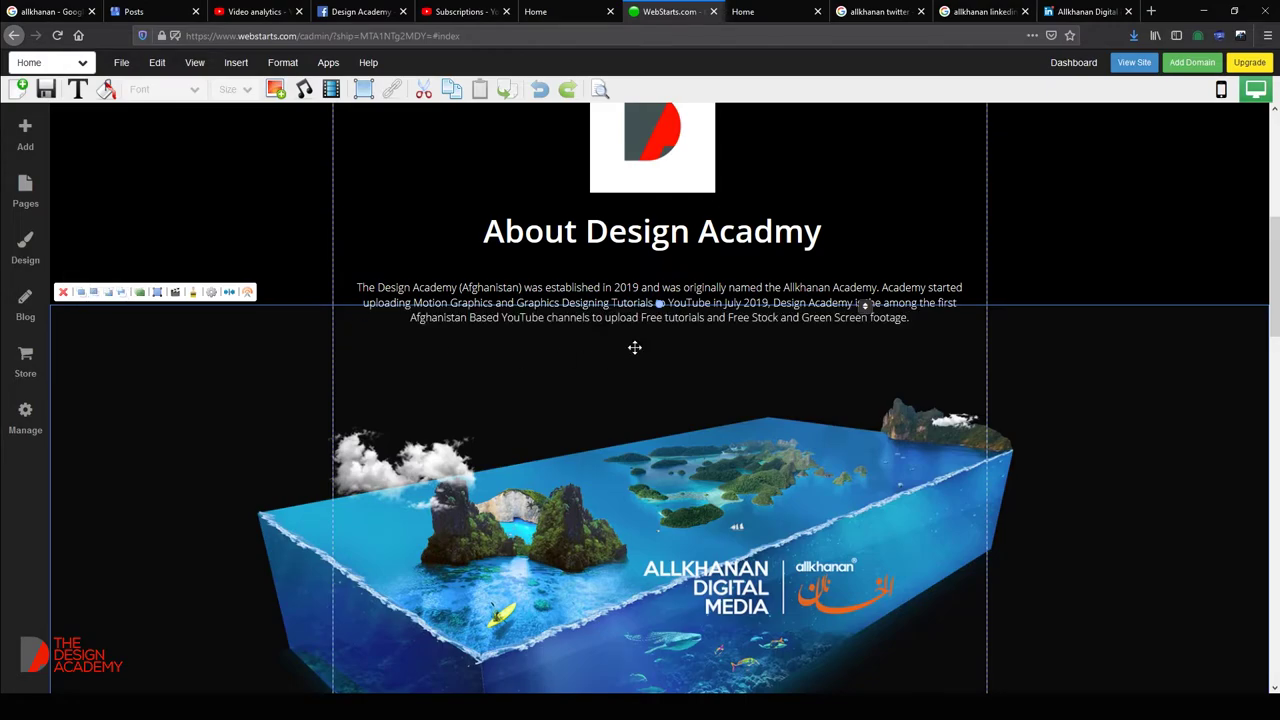
pyautogui.moveTo(659, 304); pyautogui.dragTo(660, 176)
# Move the Tutorials badge, the Tutorials: heading and the Ocean 3D video up the page.
pyautogui.scroll(5, 660, 354)
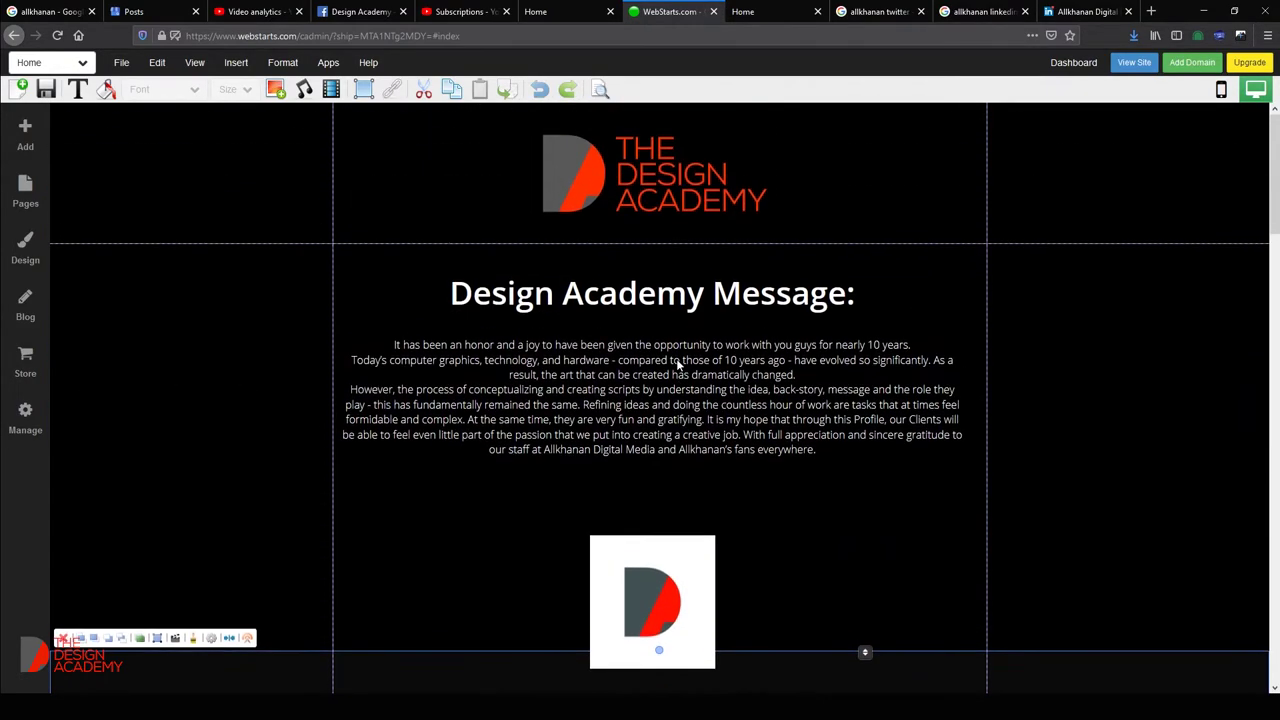
pyautogui.scroll(-15, 624, 316)
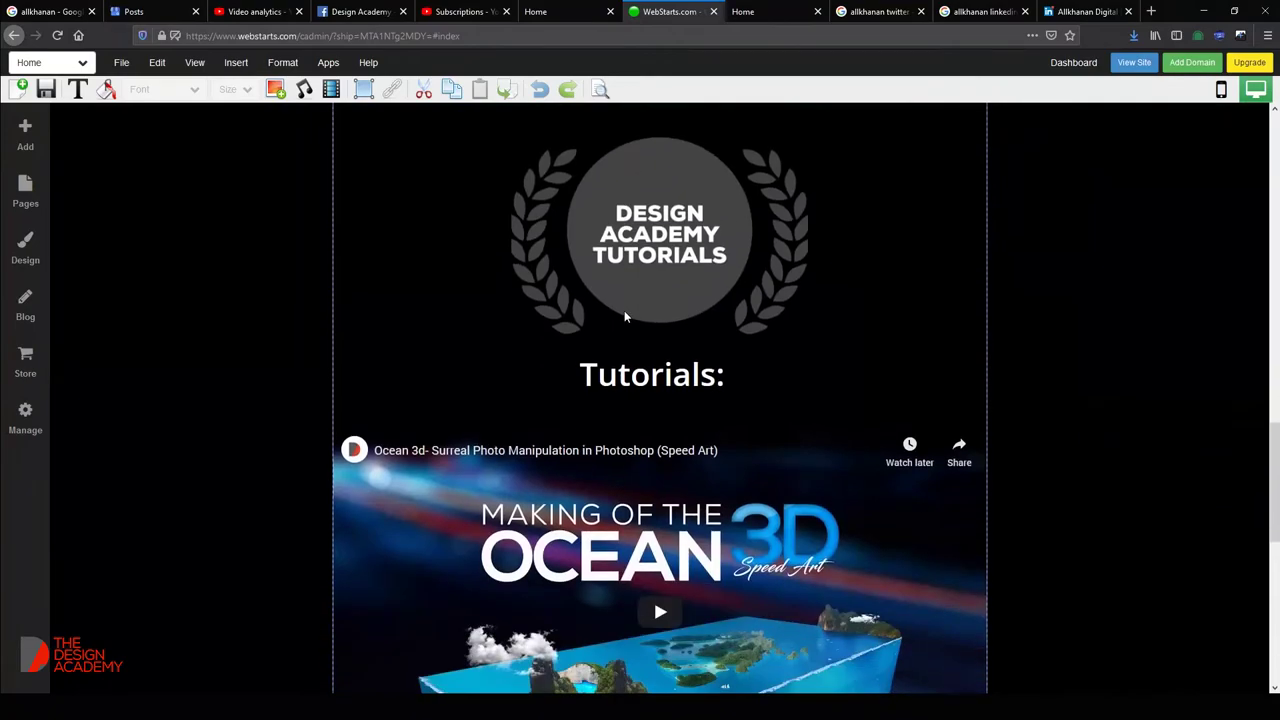
pyautogui.click(632, 300)
pyautogui.scroll(4, 620, 430)
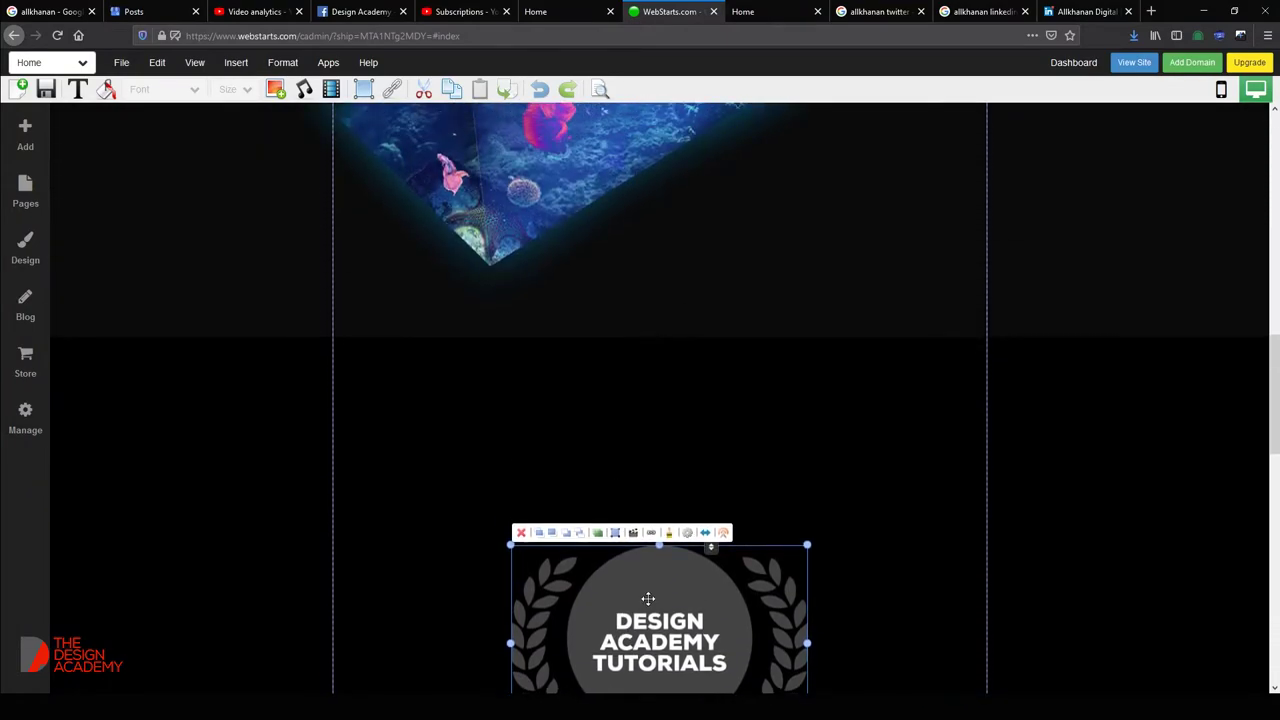
pyautogui.moveTo(648, 598); pyautogui.dragTo(646, 426)
pyautogui.scroll(-3, 666, 508)
pyautogui.moveTo(650, 510); pyautogui.dragTo(657, 363)
pyautogui.moveTo(672, 636); pyautogui.dragTo(665, 501)
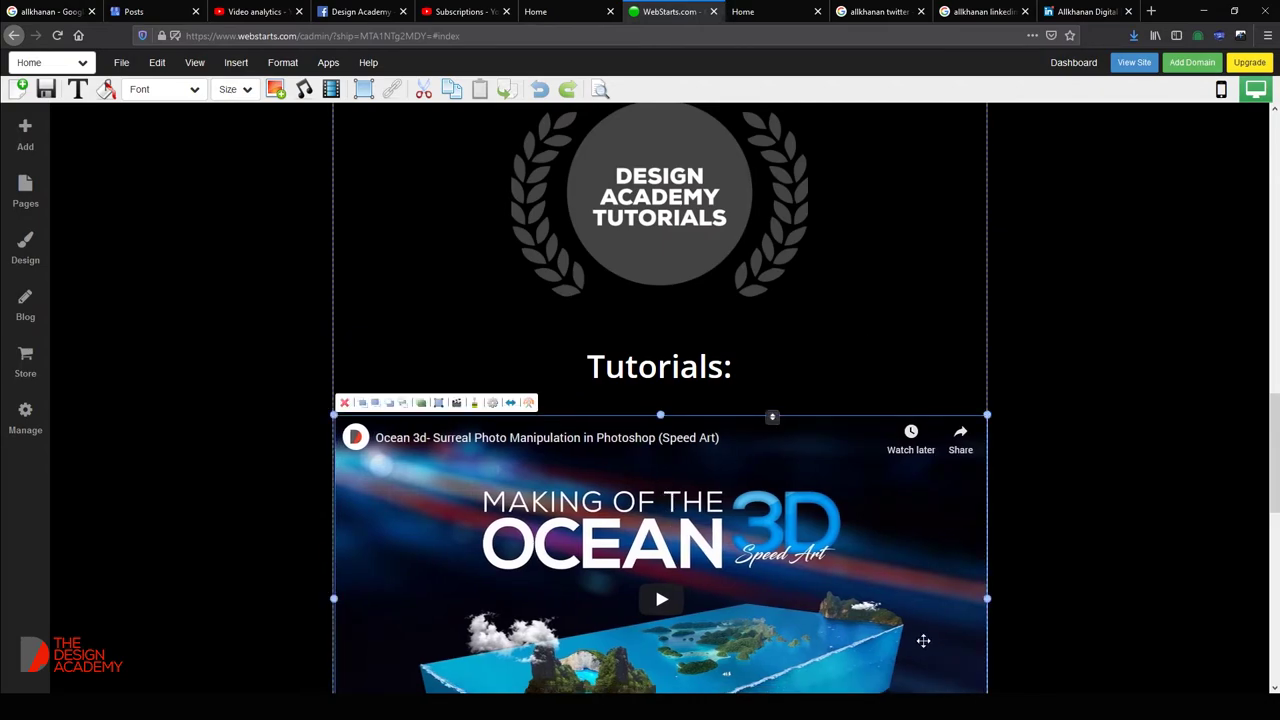
# Drag the section divider up to remove the empty black space below the video.
pyautogui.moveTo(986, 597); pyautogui.dragTo(992, 596)
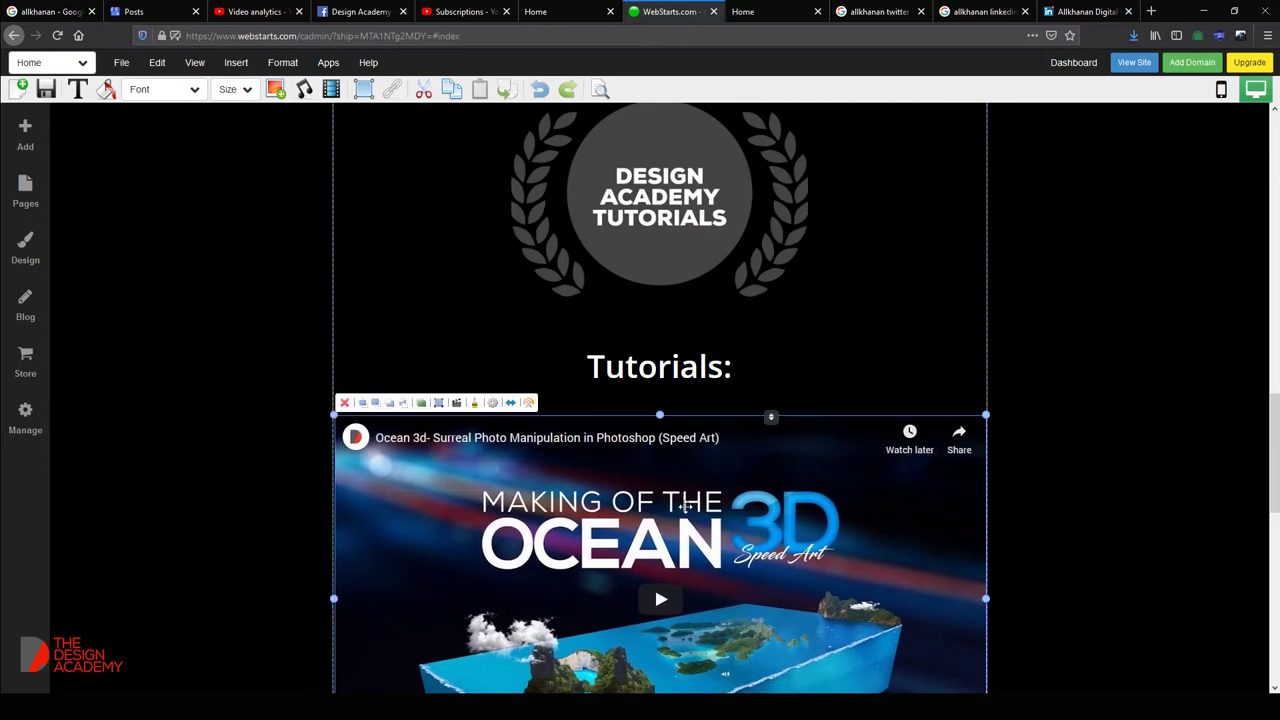
pyautogui.scroll(-3, 686, 512)
pyautogui.scroll(-3, 686, 509)
pyautogui.scroll(1, 689, 489)
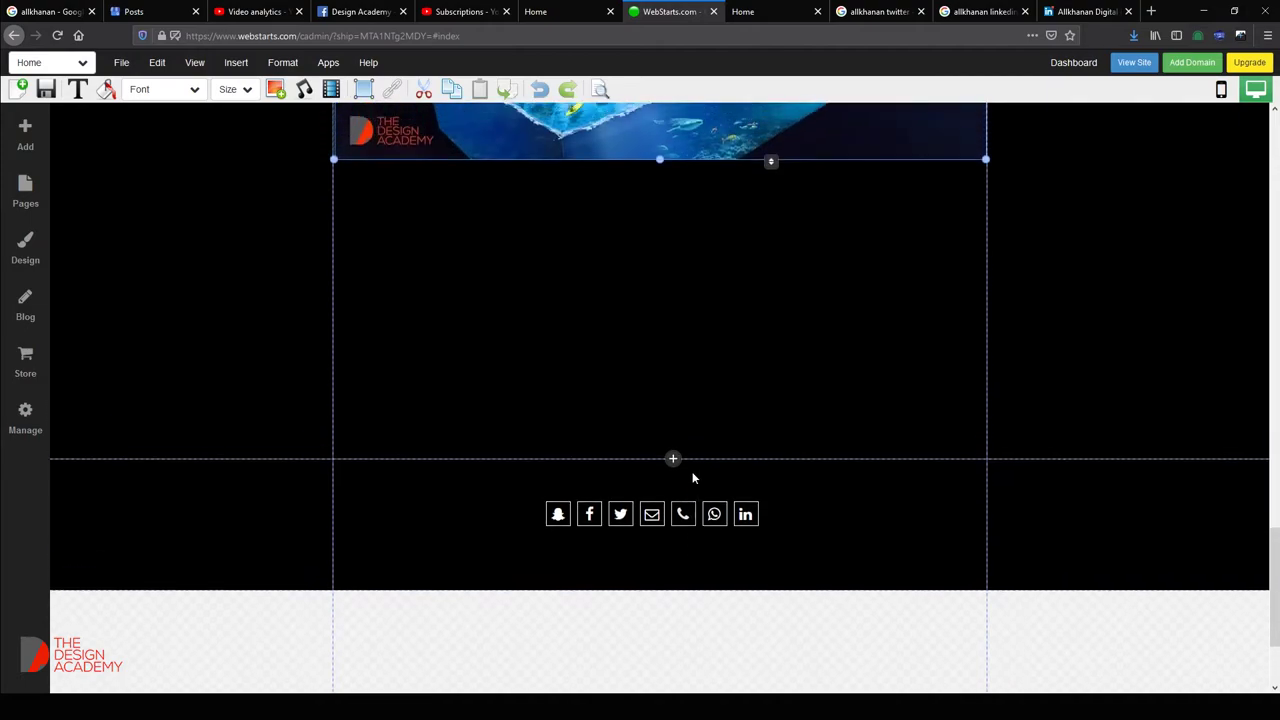
pyautogui.moveTo(707, 469); pyautogui.dragTo(690, 328)
# Copy the tutorial software list from the Notepad notes and return to the editor.
pyautogui.click(646, 445)
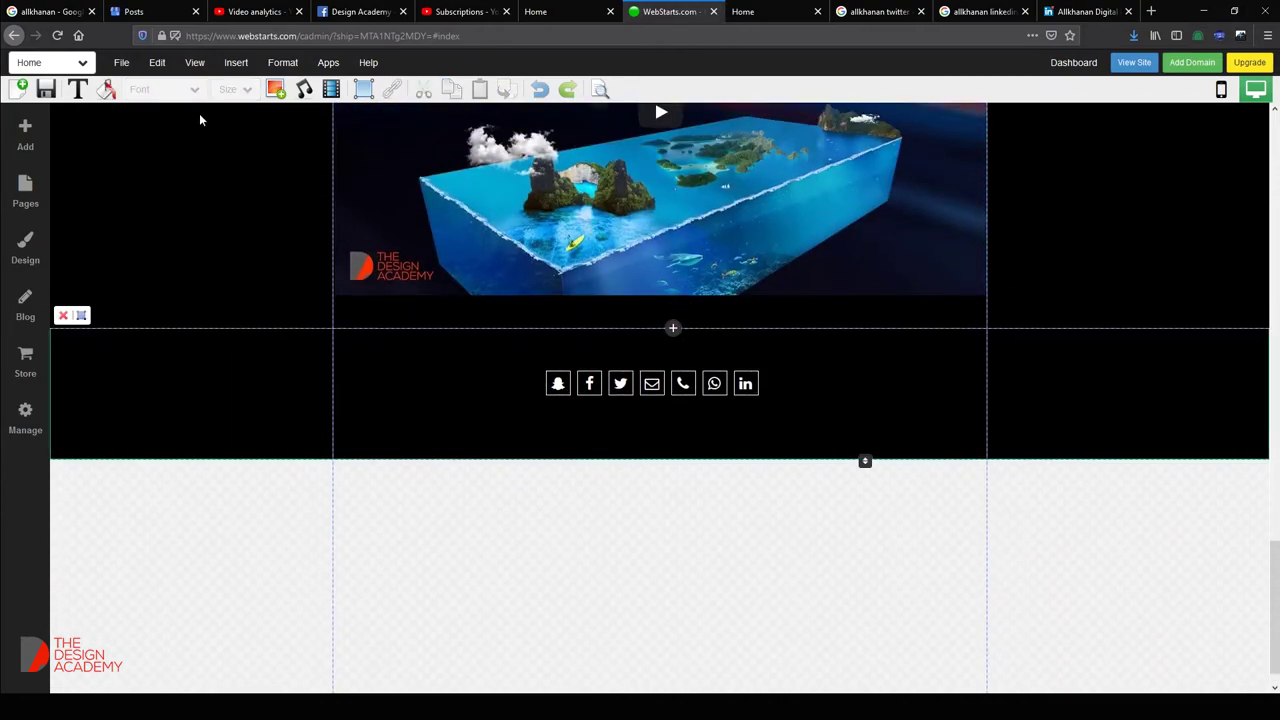
pyautogui.hotkey('alt', 'Tab')
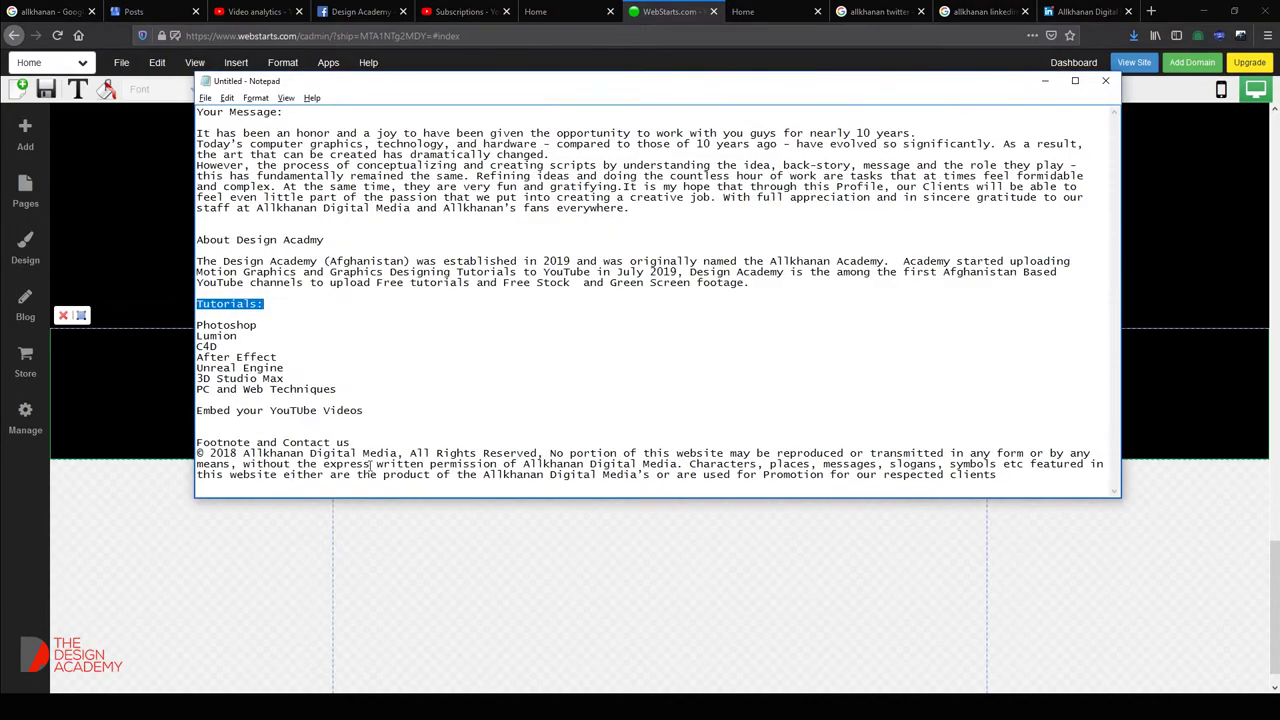
pyautogui.moveTo(344, 394); pyautogui.dragTo(197, 325)
pyautogui.hotkey('ctrl', 'c')
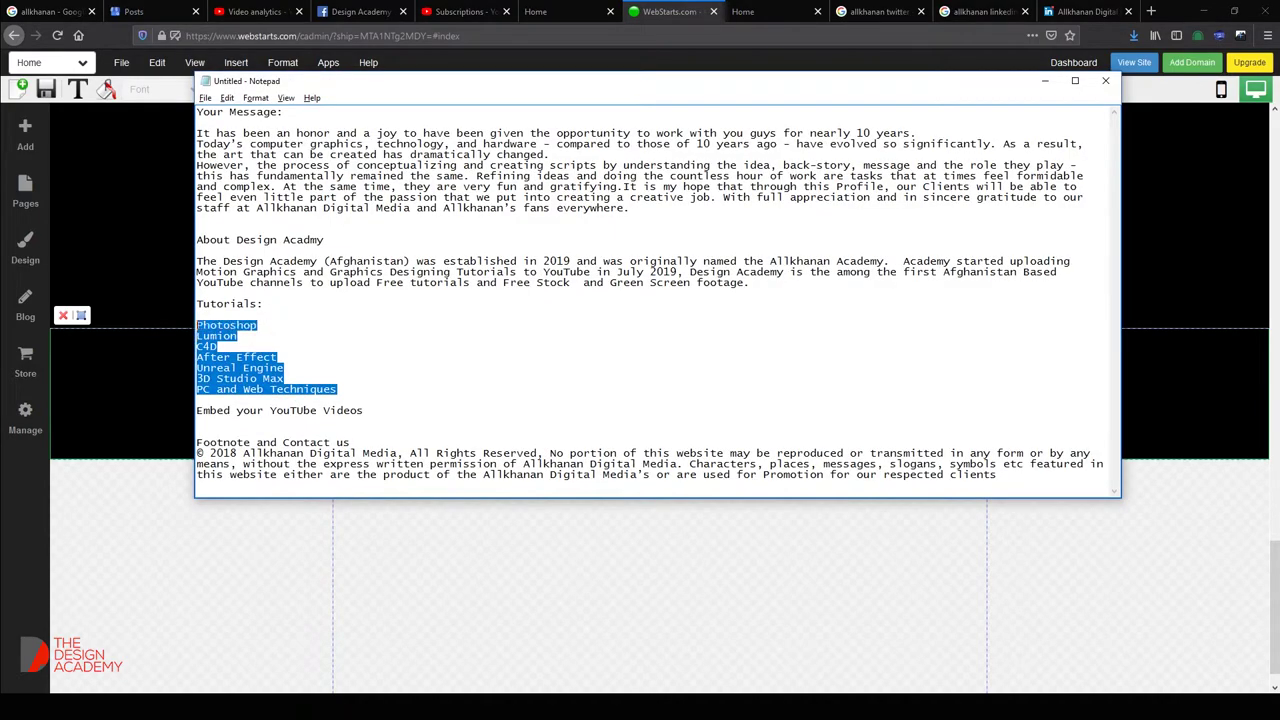
pyautogui.click(655, 8)
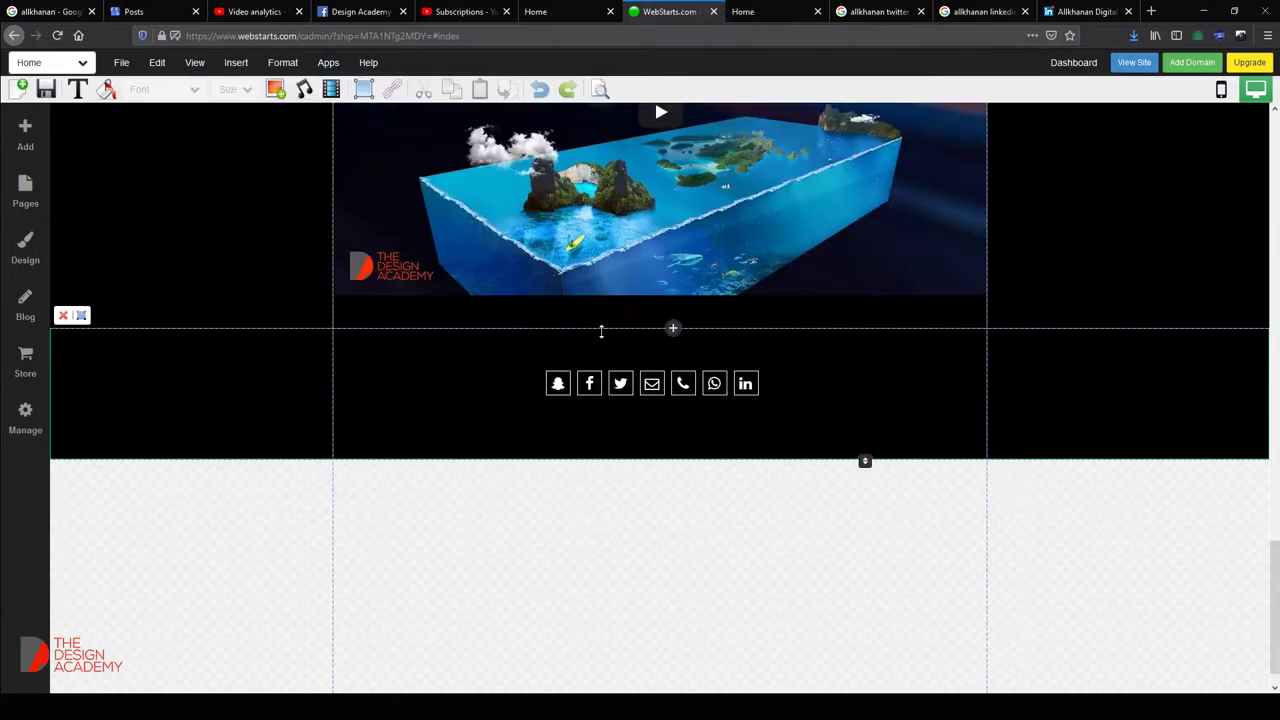
# Insert a new empty section above the social-icons row and bring up the text block choices.
pyautogui.scroll(6, 594, 329)
pyautogui.scroll(-4, 620, 352)
pyautogui.scroll(-2, 620, 352)
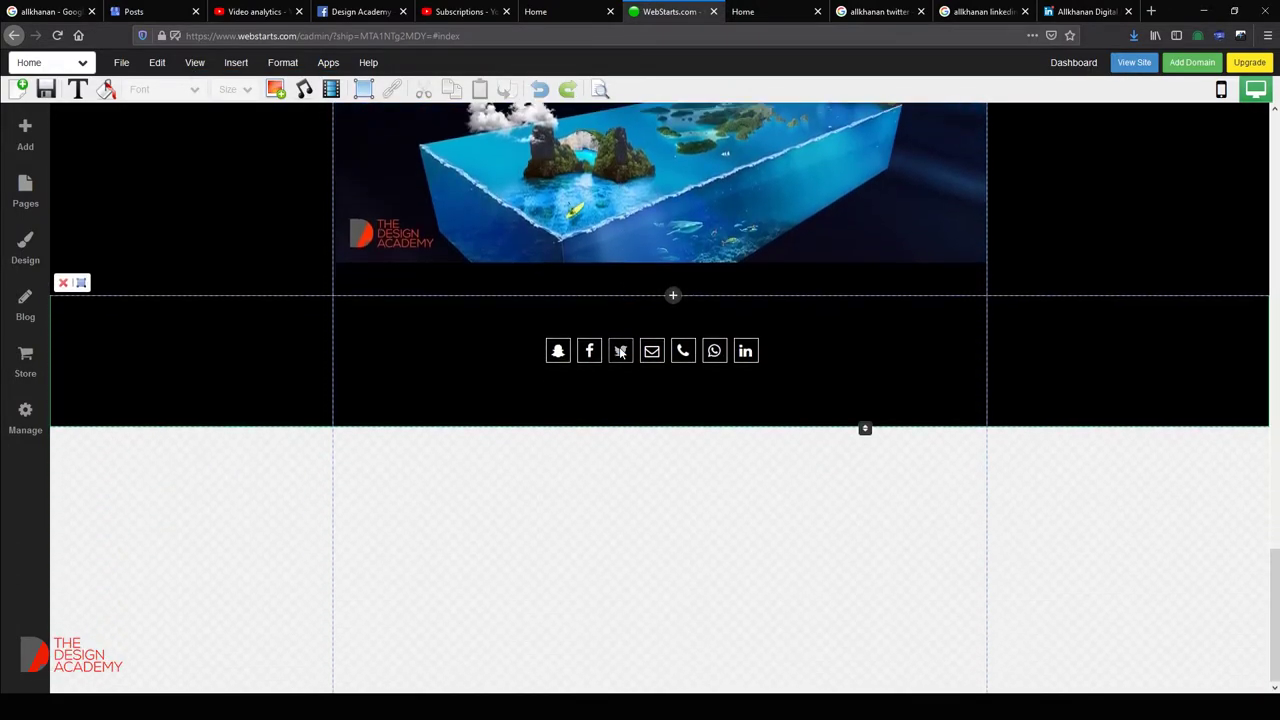
pyautogui.click(673, 297)
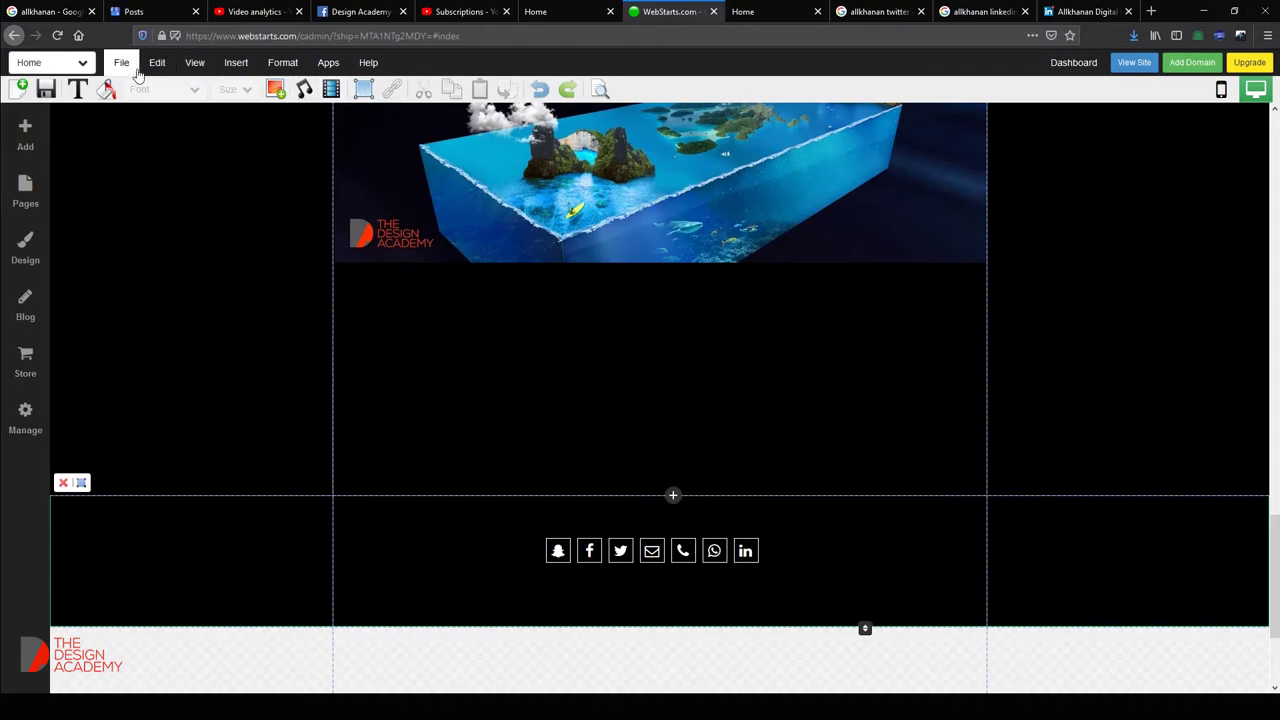
pyautogui.click(77, 89)
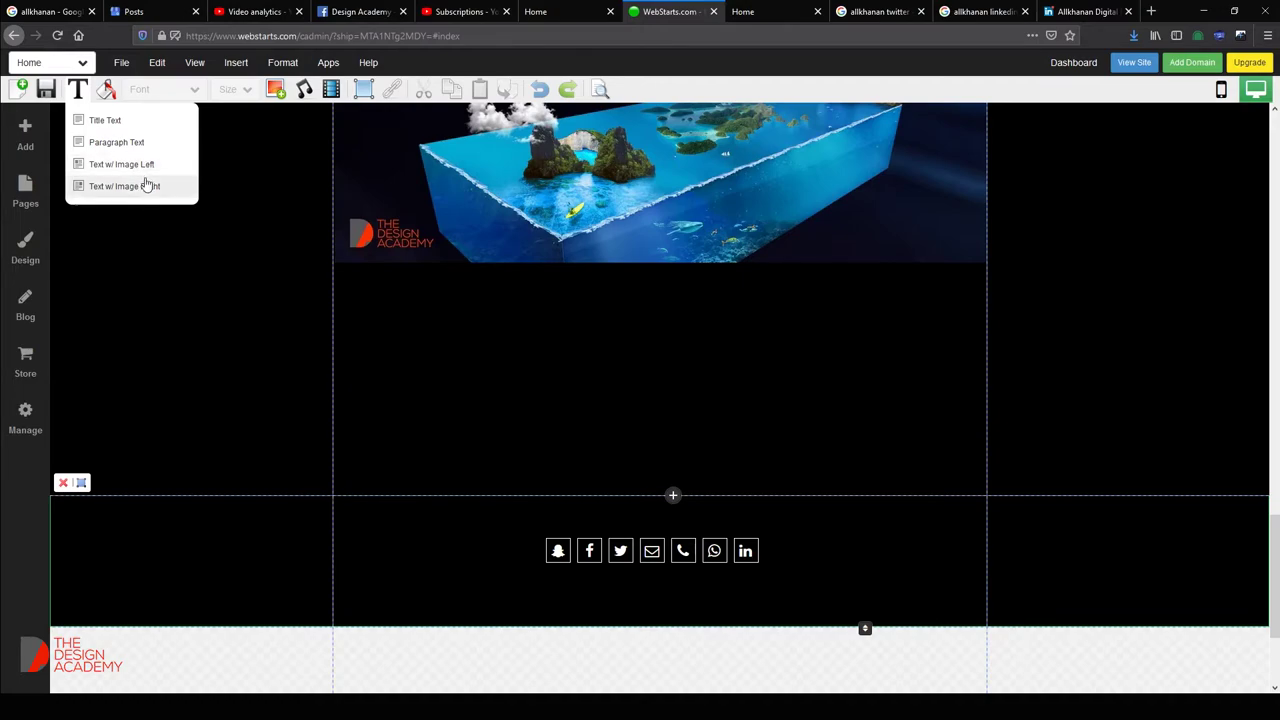
# Add a Text w/ Image Right block at the left of the new section.
pyautogui.click(146, 182)
pyautogui.moveTo(490, 359); pyautogui.dragTo(466, 349)
pyautogui.doubleClick(466, 317)
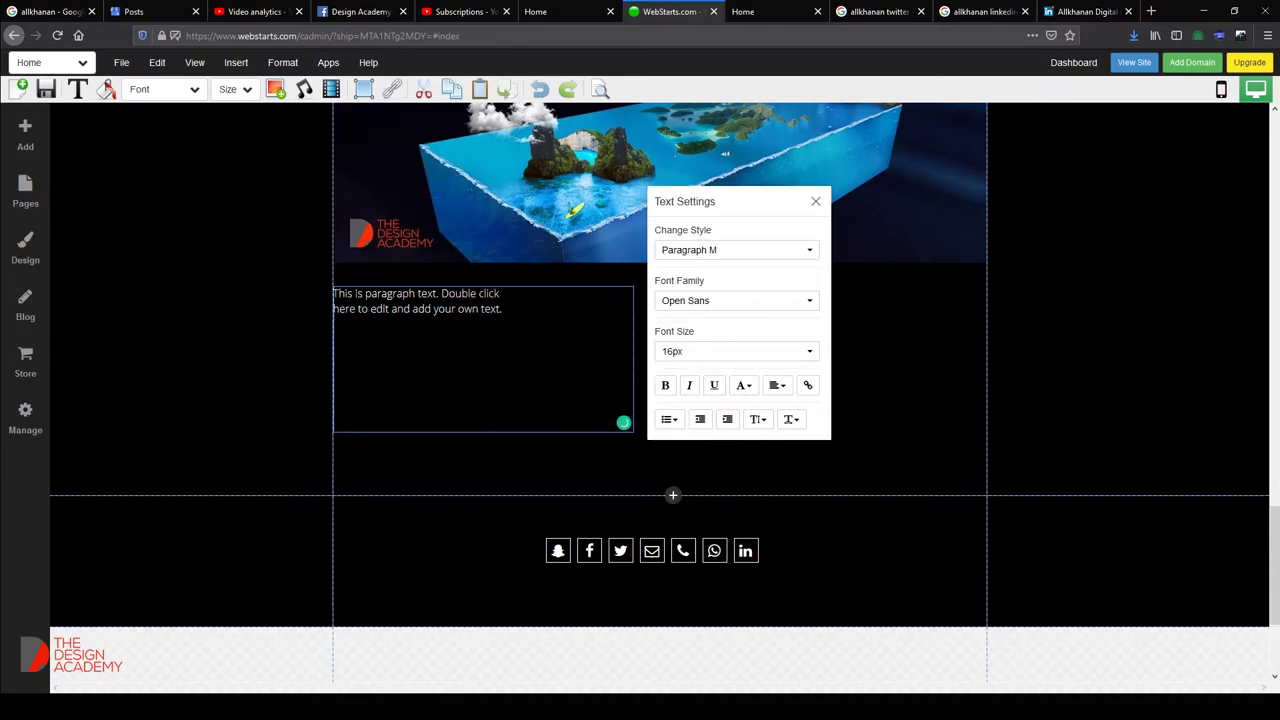
pyautogui.click(463, 314)
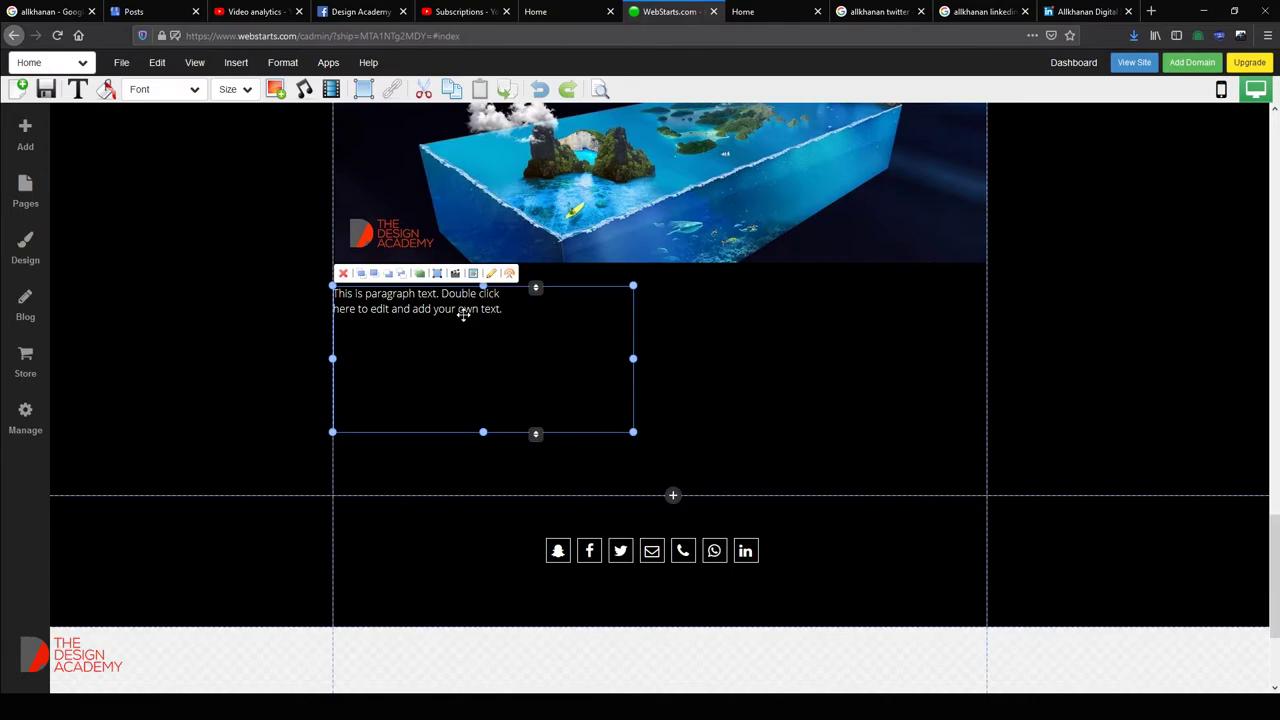
# Paste the software list over the placeholder text, keep only 'Photoshop', and pick the image slot.
pyautogui.doubleClick(466, 300)
pyautogui.moveTo(502, 309); pyautogui.dragTo(323, 289)
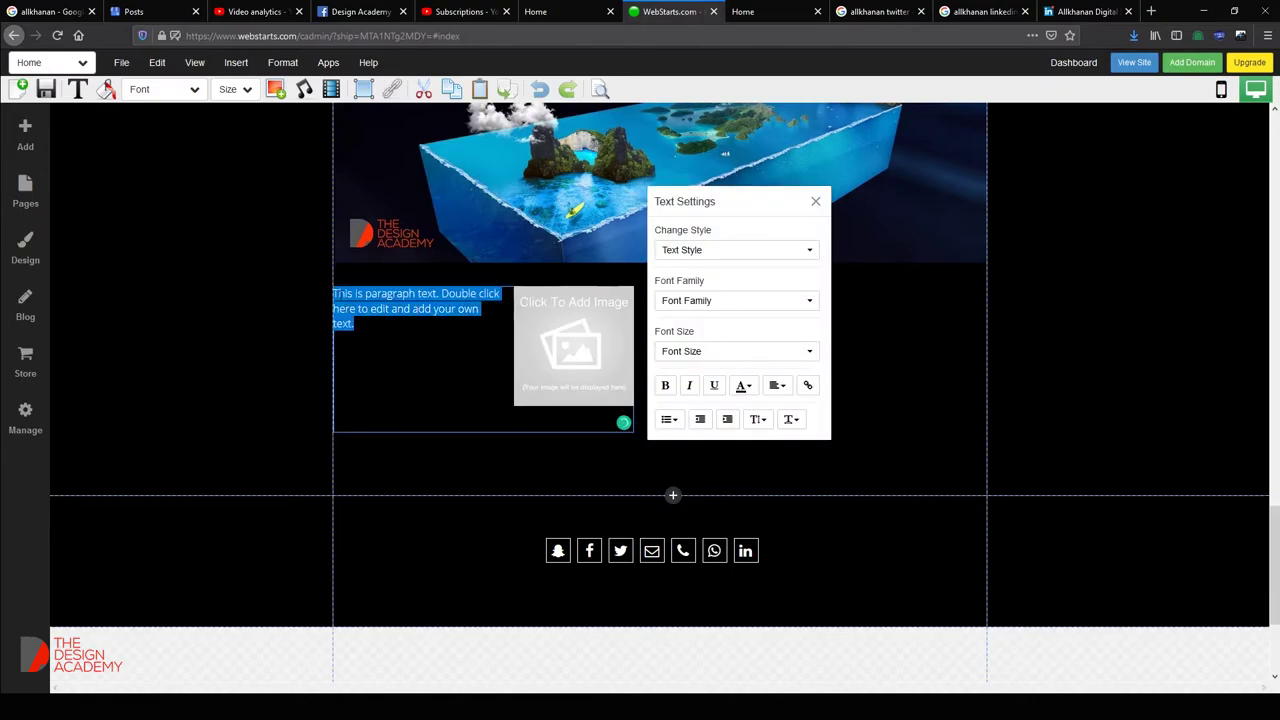
pyautogui.hotkey('ctrl', 'v')
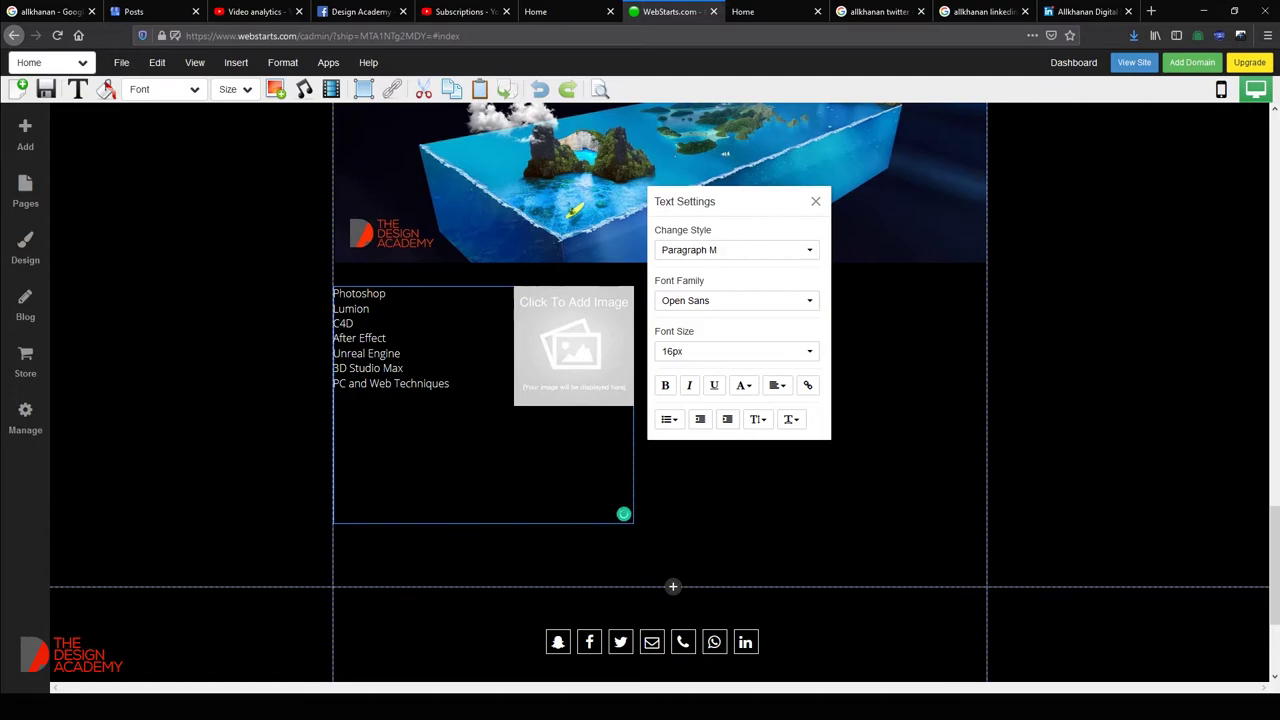
pyautogui.moveTo(450, 384); pyautogui.dragTo(332, 311)
pyautogui.press('BackSpace')
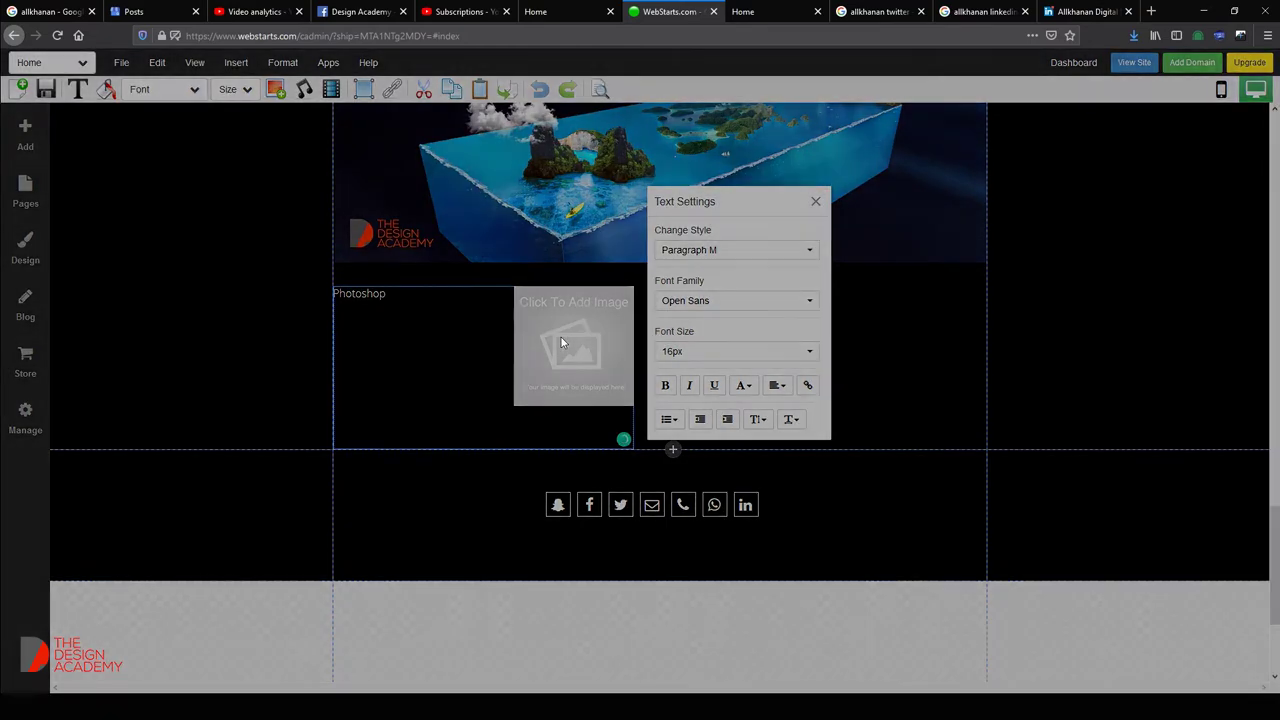
pyautogui.click(561, 337)
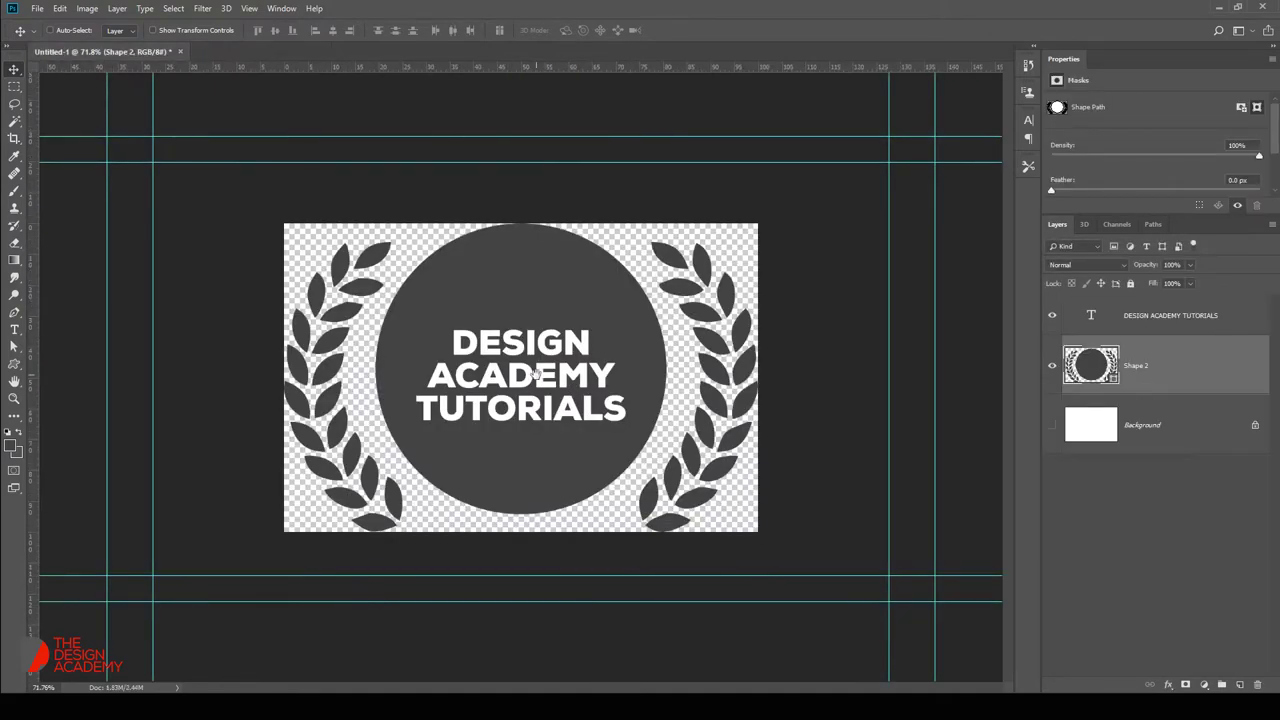
# Replace the badge's DESIGN ACADEMY TUTORIALS text with 'Ps'.
pyautogui.rightClick(543, 370)
pyautogui.press('Escape')
pyautogui.doubleClick(510, 343)
pyautogui.write('P')
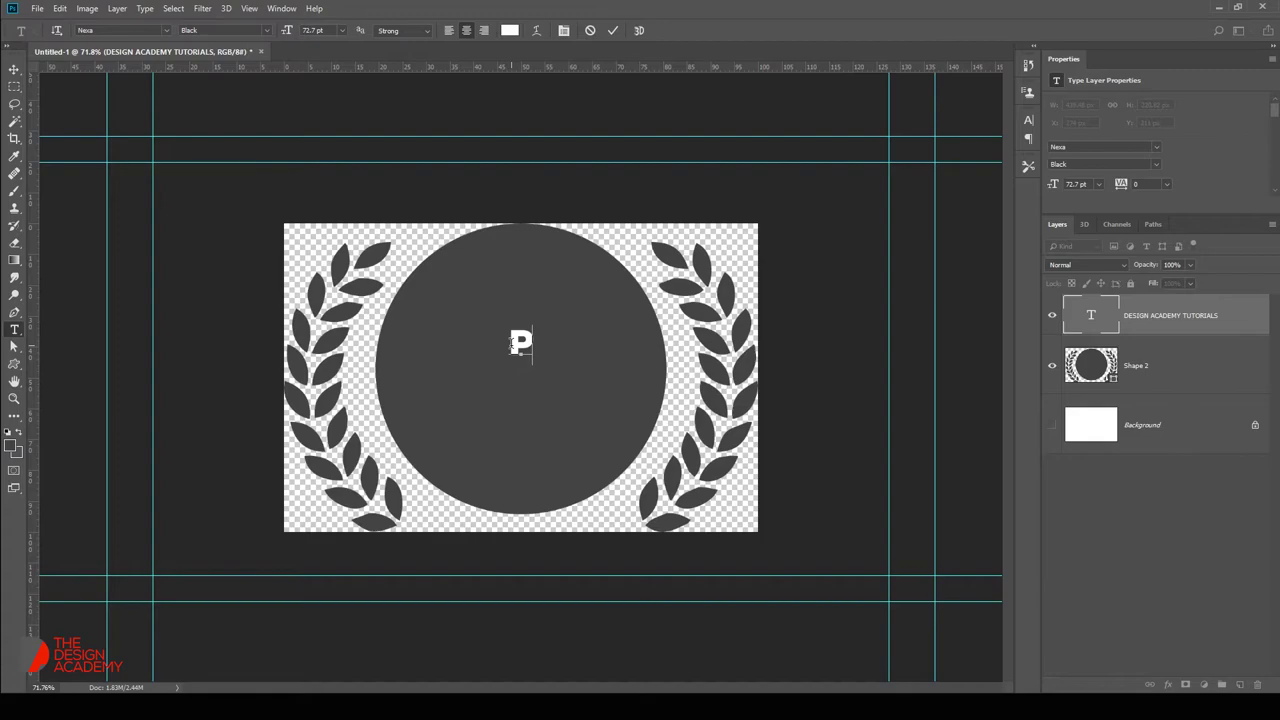
pyautogui.hotkey('ctrl', 'Return')
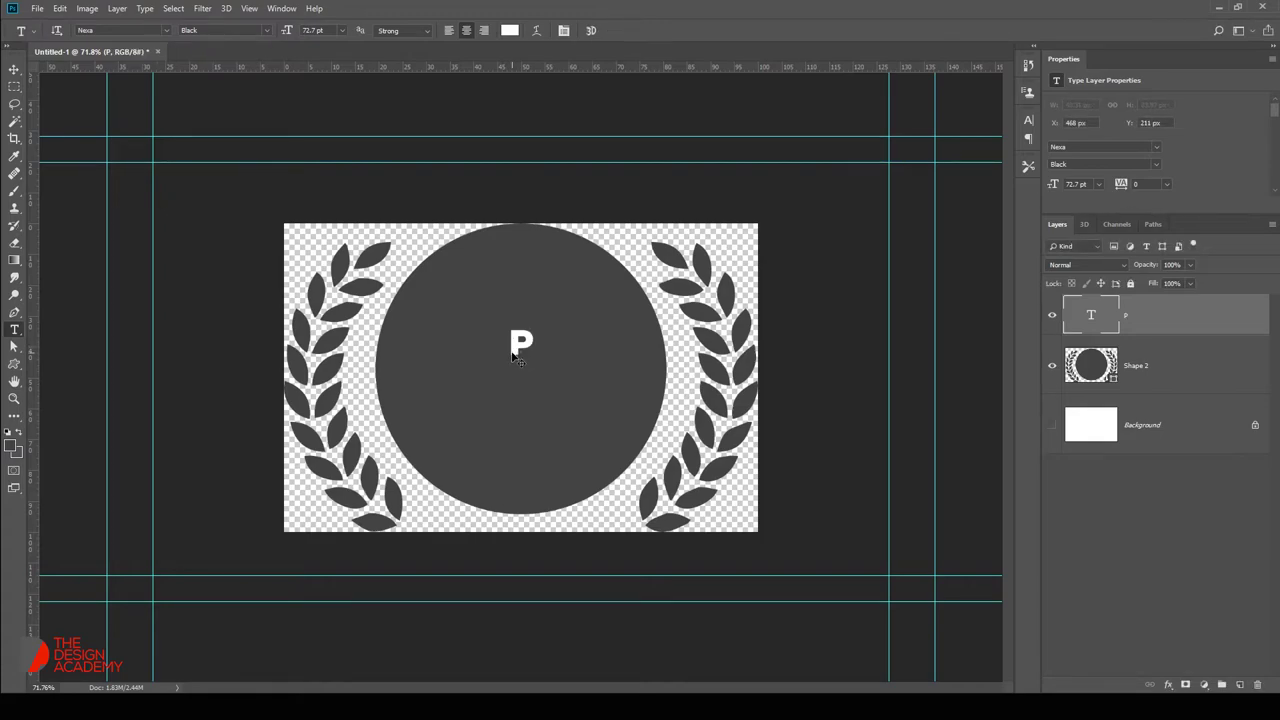
pyautogui.click(531, 343)
pyautogui.write('s')
pyautogui.hotkey('ctrl', 'Return')
# Enlarge and centre the Ps to fill the circle, then paste a screen capture layer.
pyautogui.hotkey('ctrl', 't')
pyautogui.moveTo(542, 366); pyautogui.dragTo(634, 523)
pyautogui.press('Return')
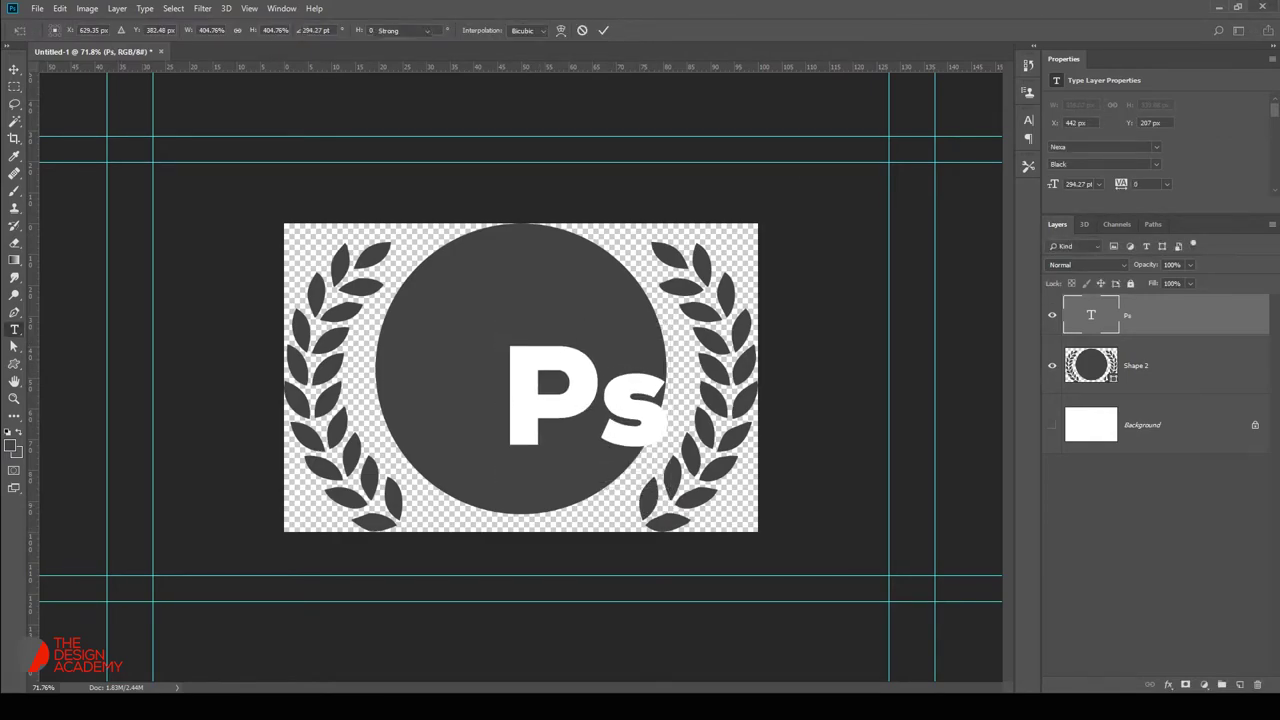
pyautogui.press('v')
pyautogui.moveTo(566, 368); pyautogui.dragTo(498, 353)
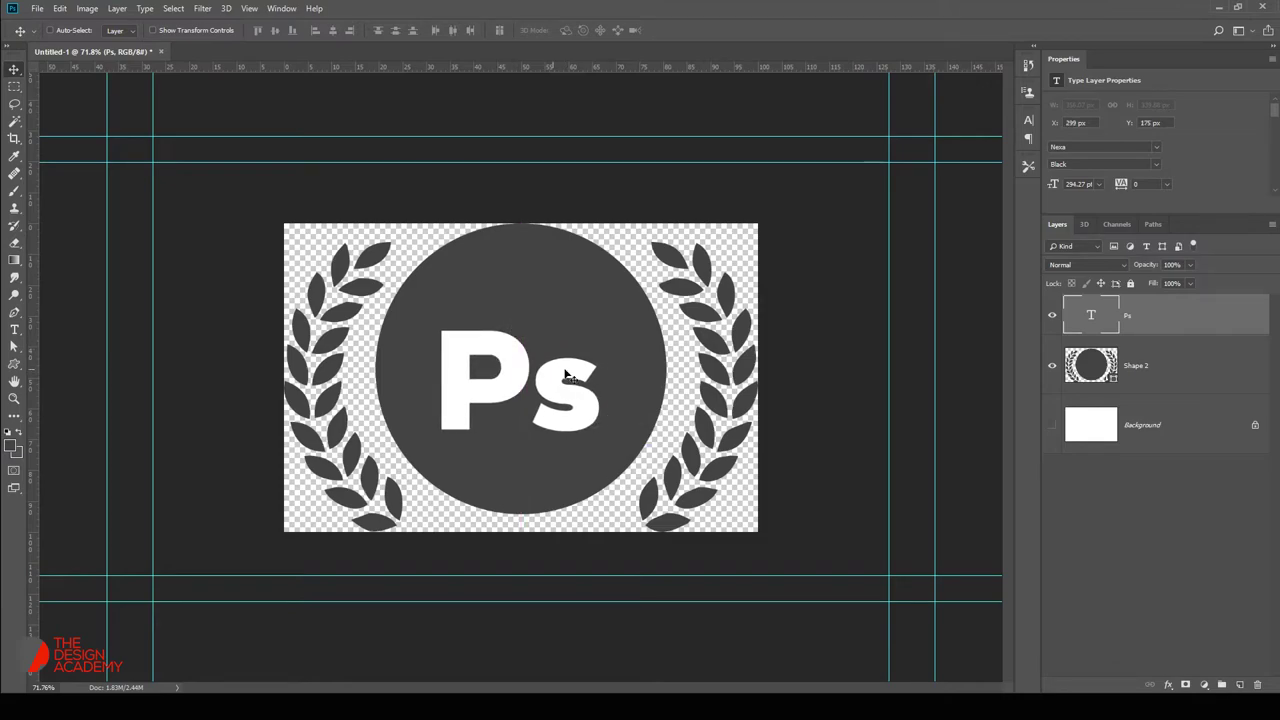
pyautogui.hotkey('ctrl', 't')
pyautogui.moveTo(606, 311); pyautogui.dragTo(634, 286)
pyautogui.press('Return')
pyautogui.press('Up')
pyautogui.press('Up')
pyautogui.press('Up')
pyautogui.press('Up')
pyautogui.press('Up')
pyautogui.press('Up')
pyautogui.press('Up')
pyautogui.press('Up')
pyautogui.press('Up')
pyautogui.press('Up')
pyautogui.press('Up')
pyautogui.press('Up')
pyautogui.press('Up')
pyautogui.press('Up')
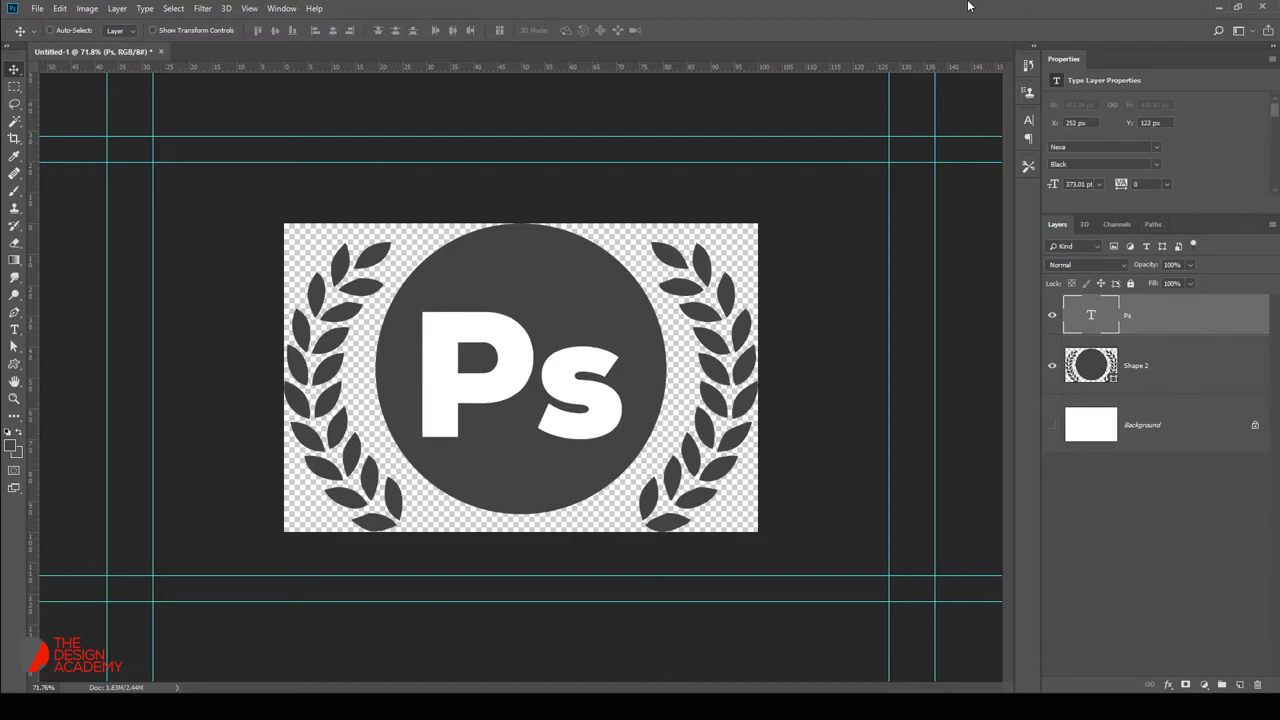
pyautogui.press('Right')
pyautogui.press('Right')
pyautogui.press('Right')
pyautogui.press('Right')
pyautogui.press('Down')
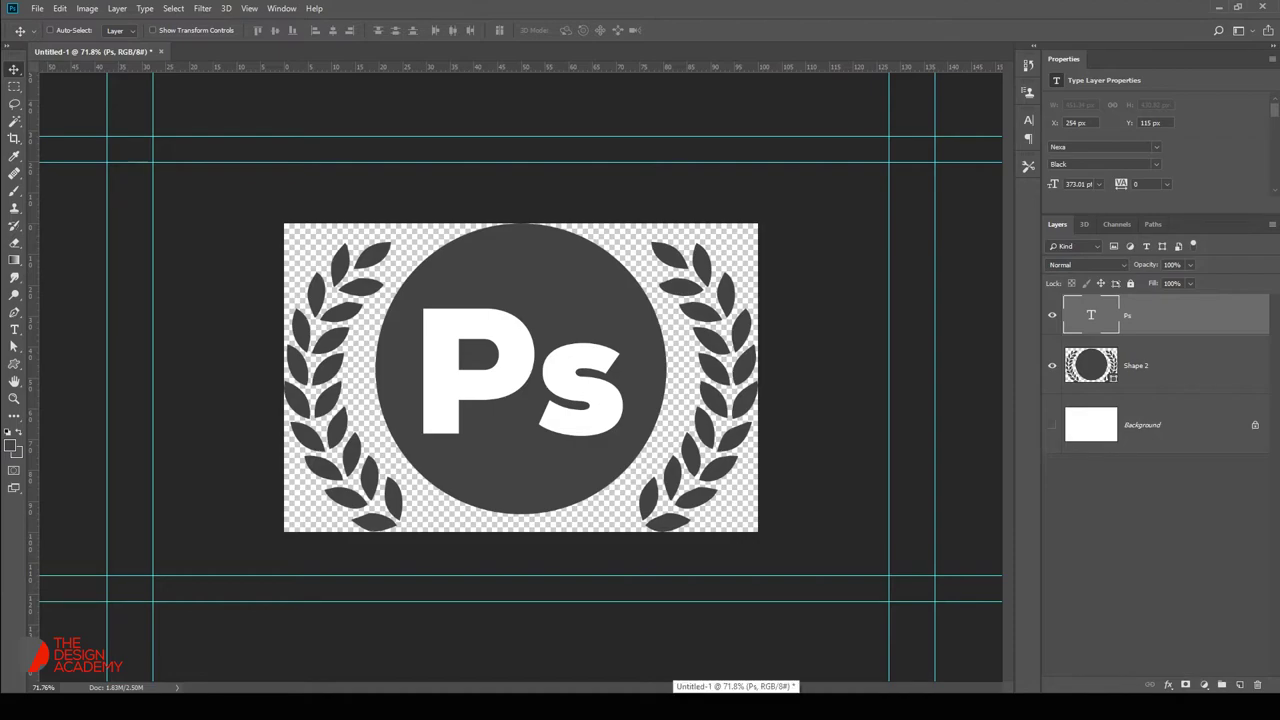
pyautogui.hotkey('ctrl', 'v')
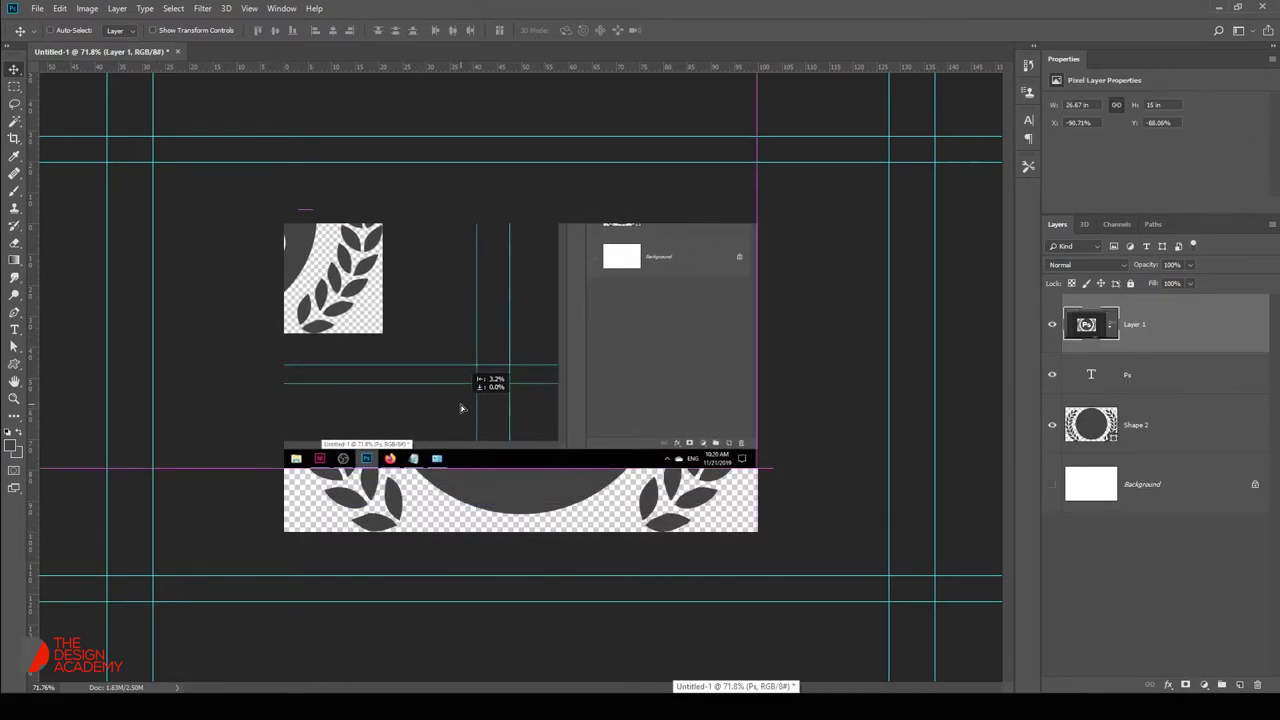
# Move the screen capture below Shape 2 and recolour the badge to teal #001d26 sampled from the Ps icon.
pyautogui.moveTo(1200, 321); pyautogui.dragTo(1200, 458)
pyautogui.moveTo(358, 422); pyautogui.dragTo(420, 466)
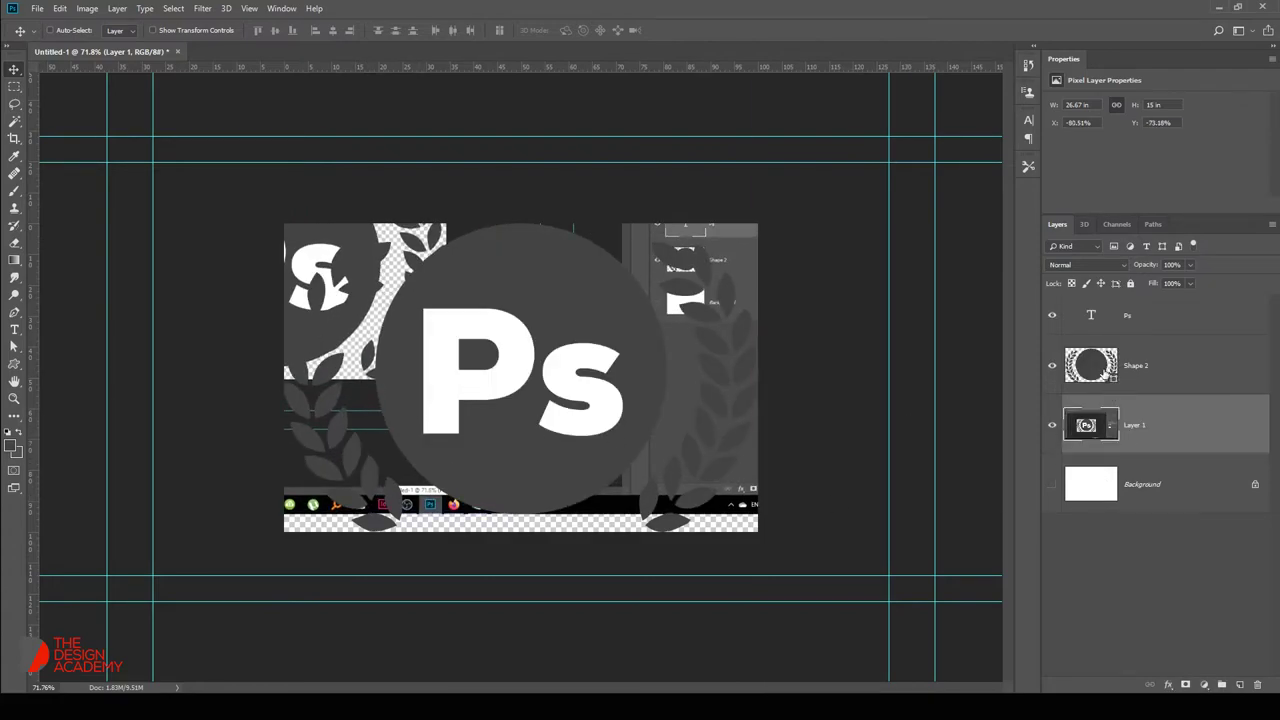
pyautogui.doubleClick(1090, 365)
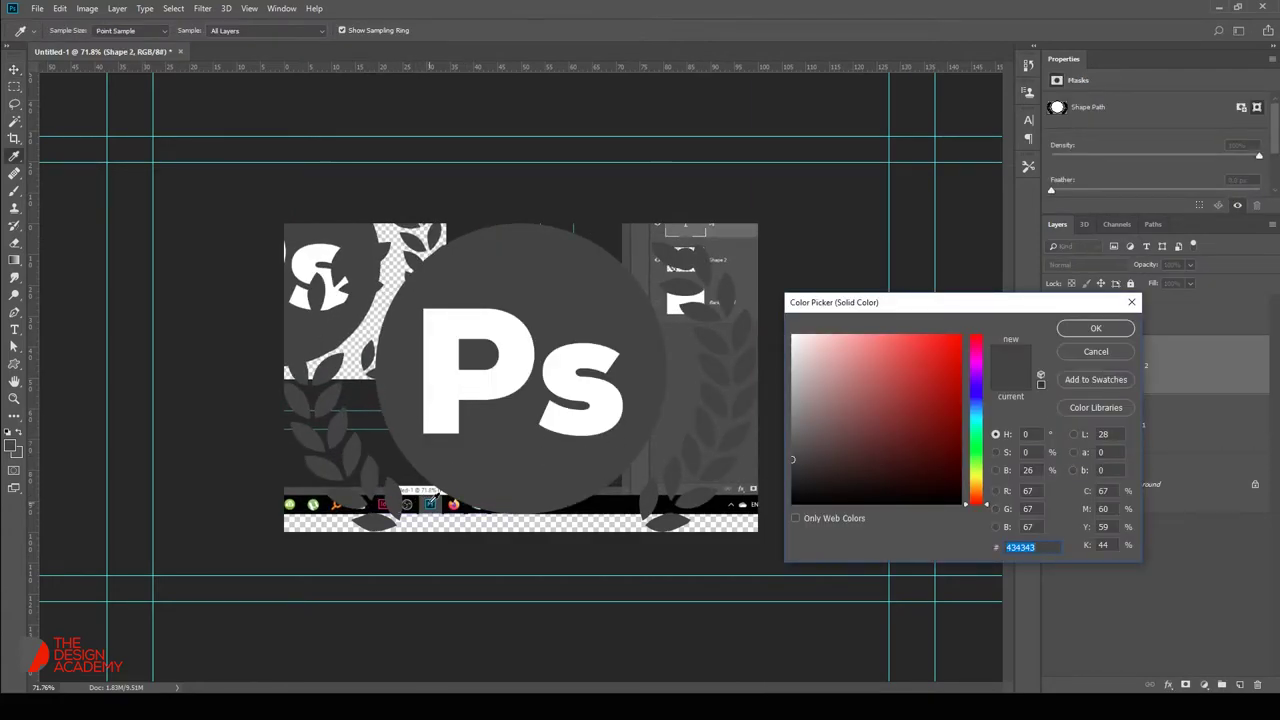
pyautogui.click(431, 499)
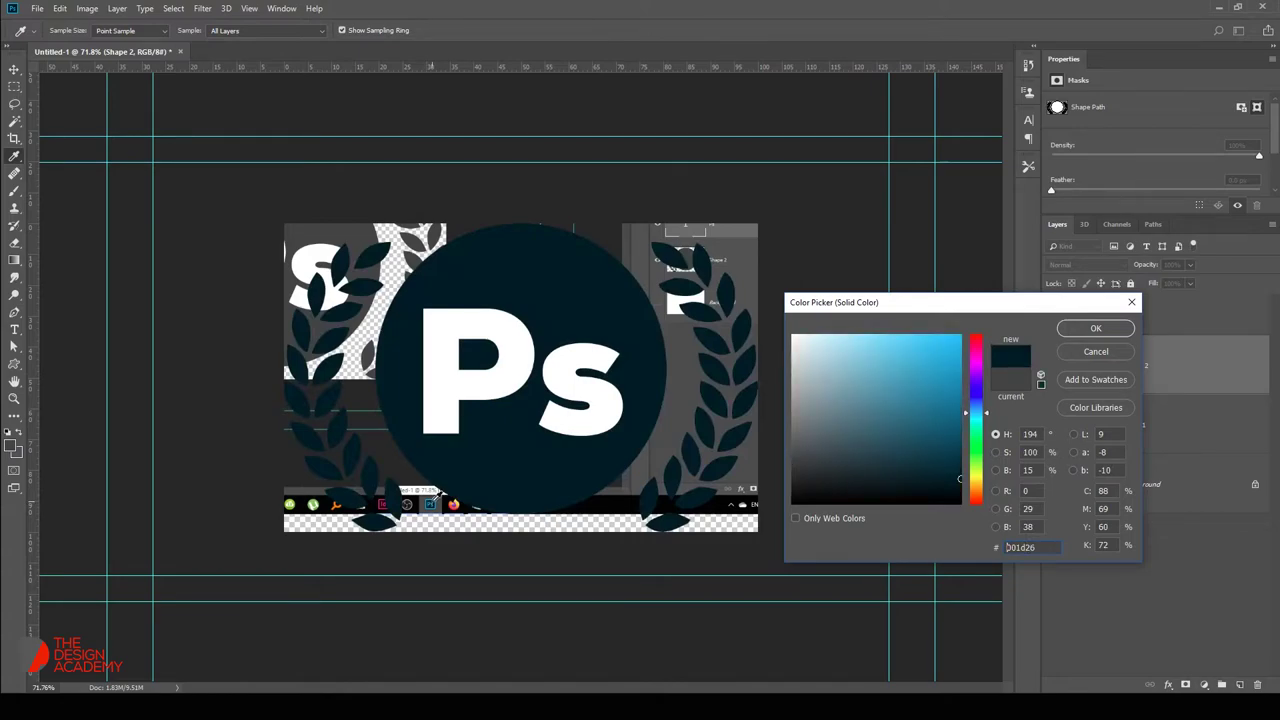
pyautogui.click(1080, 333)
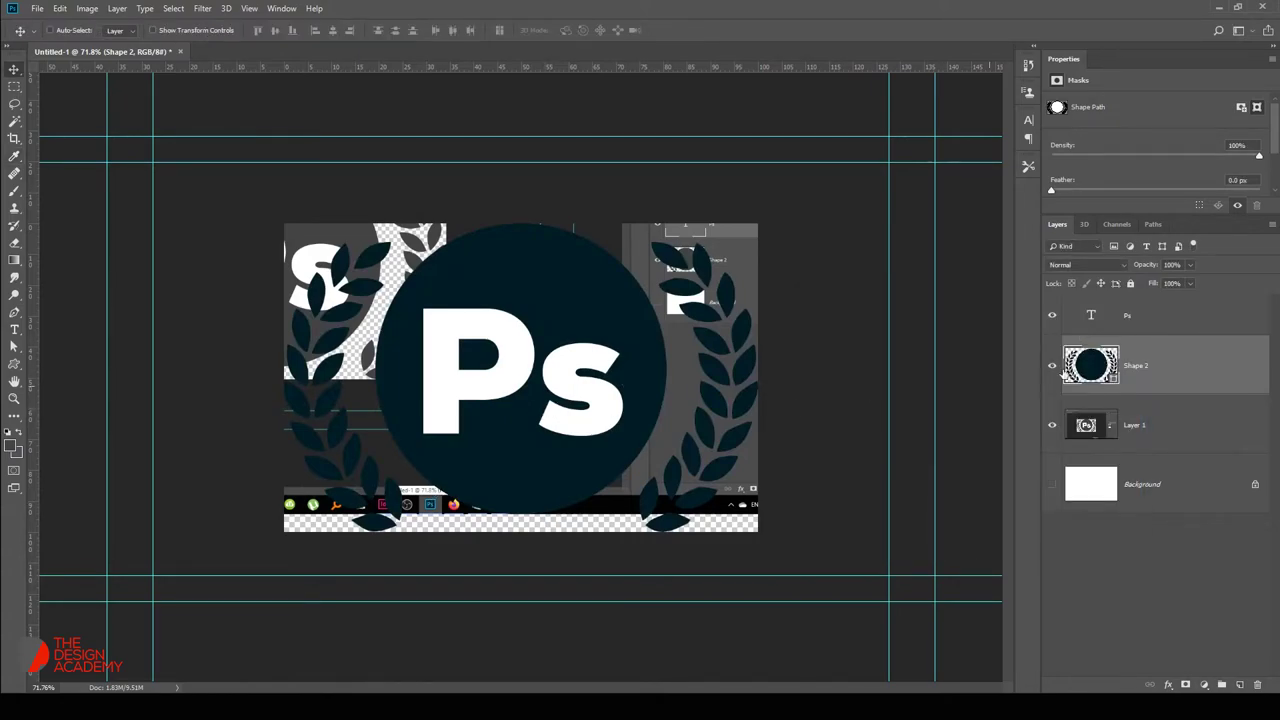
# Hide the screen capture layer, keeping the Ps text visible.
pyautogui.click(1051, 315)
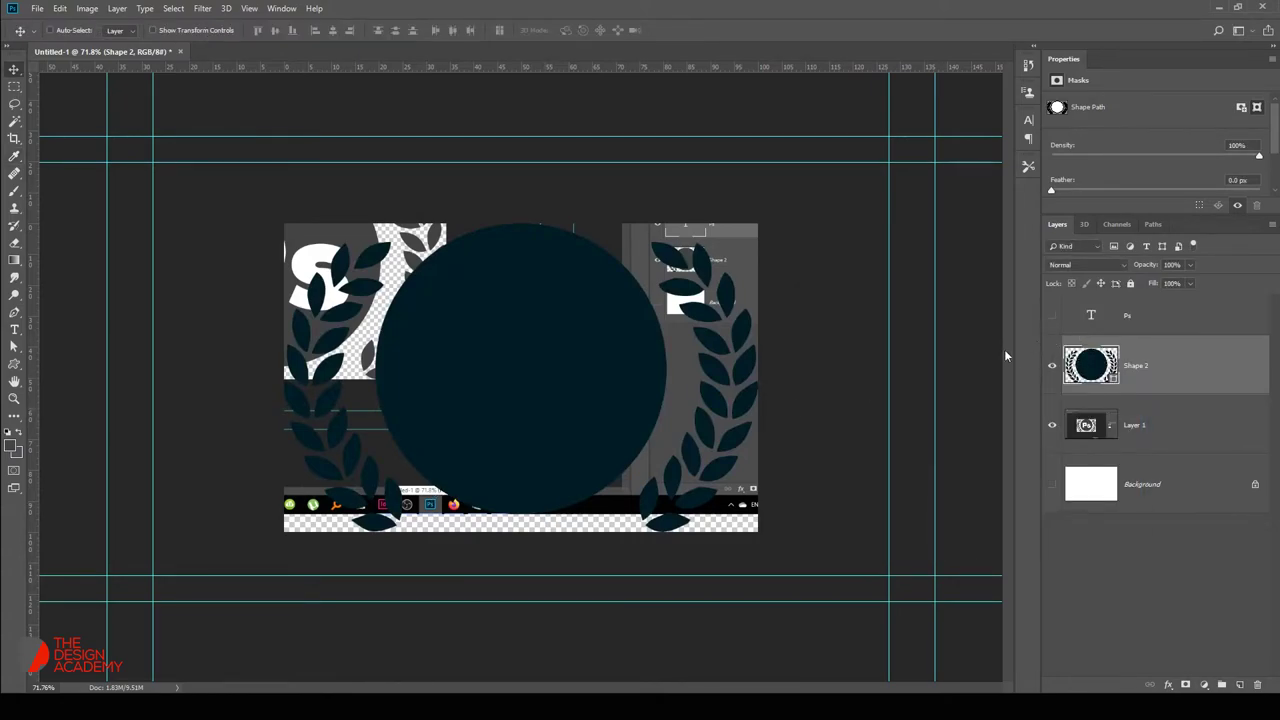
pyautogui.click(1052, 315)
pyautogui.click(1052, 426)
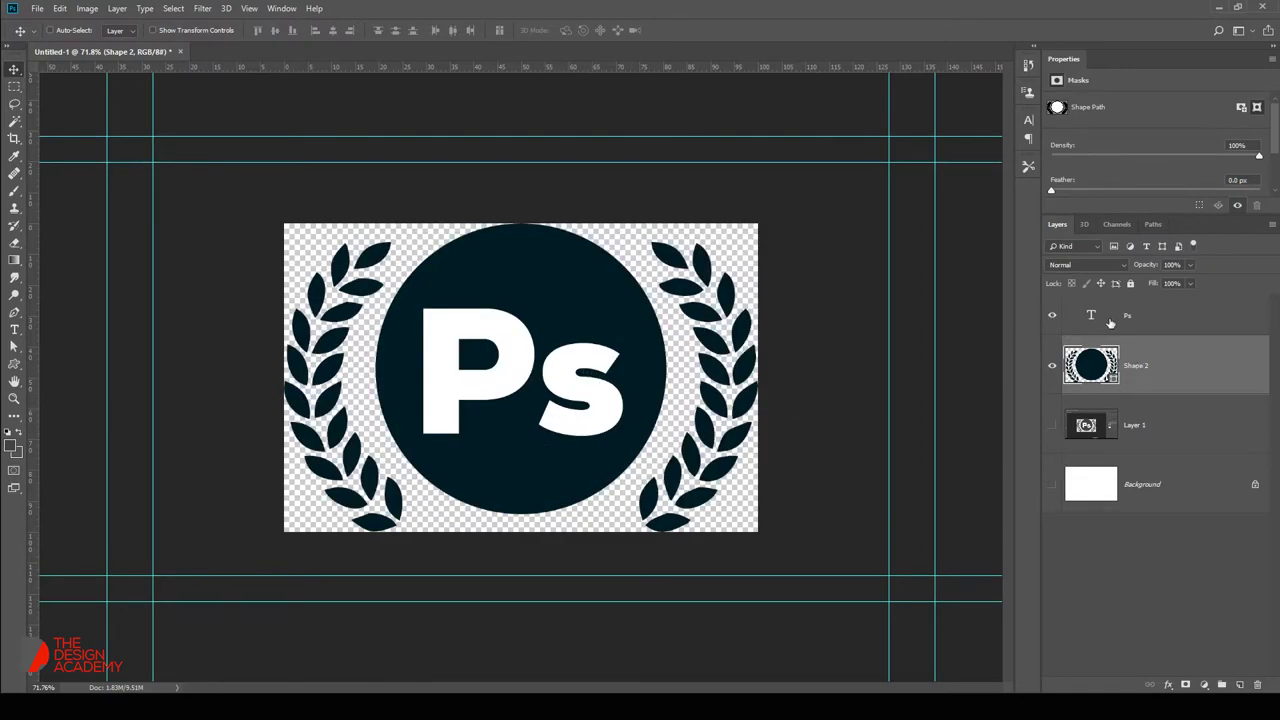
pyautogui.rightClick(1135, 375)
pyautogui.click(1246, 359)
# Cancel trial transform and crop on the badge and fit the canvas to the window.
pyautogui.hotkey('ctrl', 't')
pyautogui.press('Return')
pyautogui.press('c')
pyautogui.moveTo(757, 224); pyautogui.dragTo(776, 210)
pyautogui.press('Escape')
pyautogui.press('v')
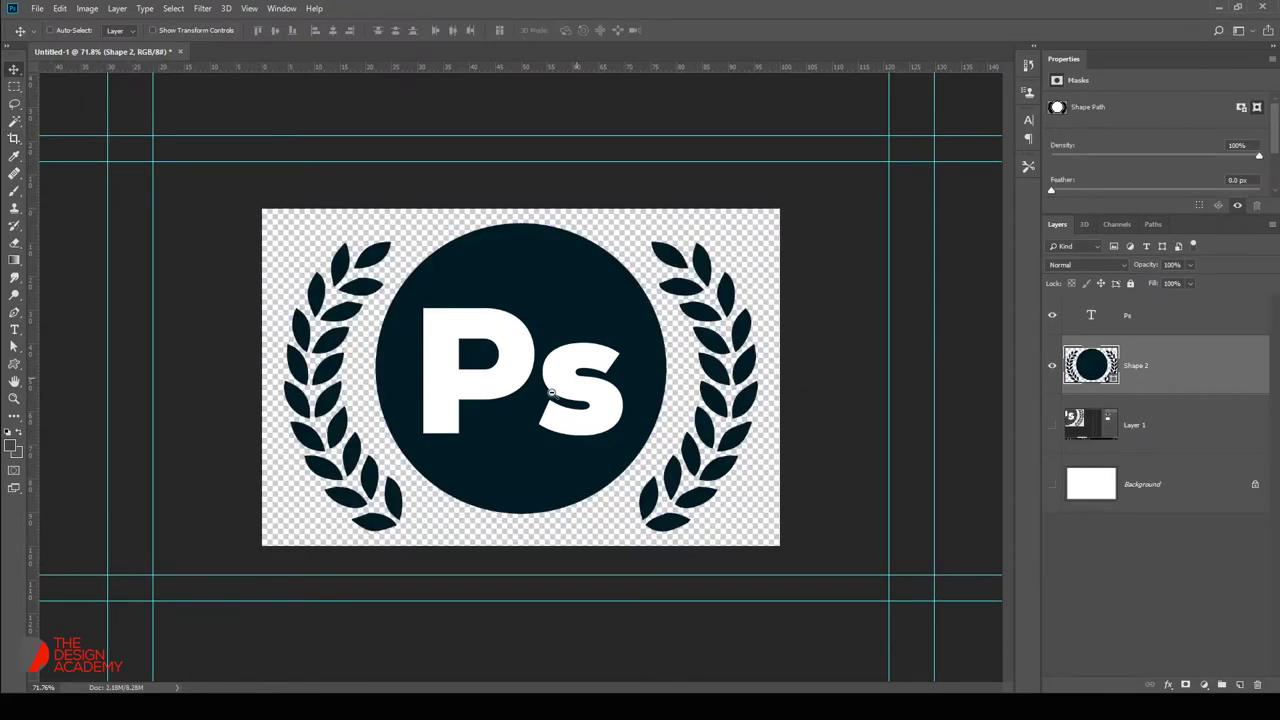
pyautogui.hotkey('ctrl', '-')
pyautogui.hotkey('ctrl', '0')
# Add white PHOTOSHOP text beneath the Ps and scale it up.
pyautogui.press('t')
pyautogui.click(505, 575)
pyautogui.press('Escape')
pyautogui.click(441, 645)
pyautogui.write('PHOTOSHOP')
pyautogui.hotkey('ctrl', 'Return')
pyautogui.press('v')
pyautogui.moveTo(535, 653); pyautogui.dragTo(700, 518)
pyautogui.hotkey('ctrl', 't')
pyautogui.press('Return')
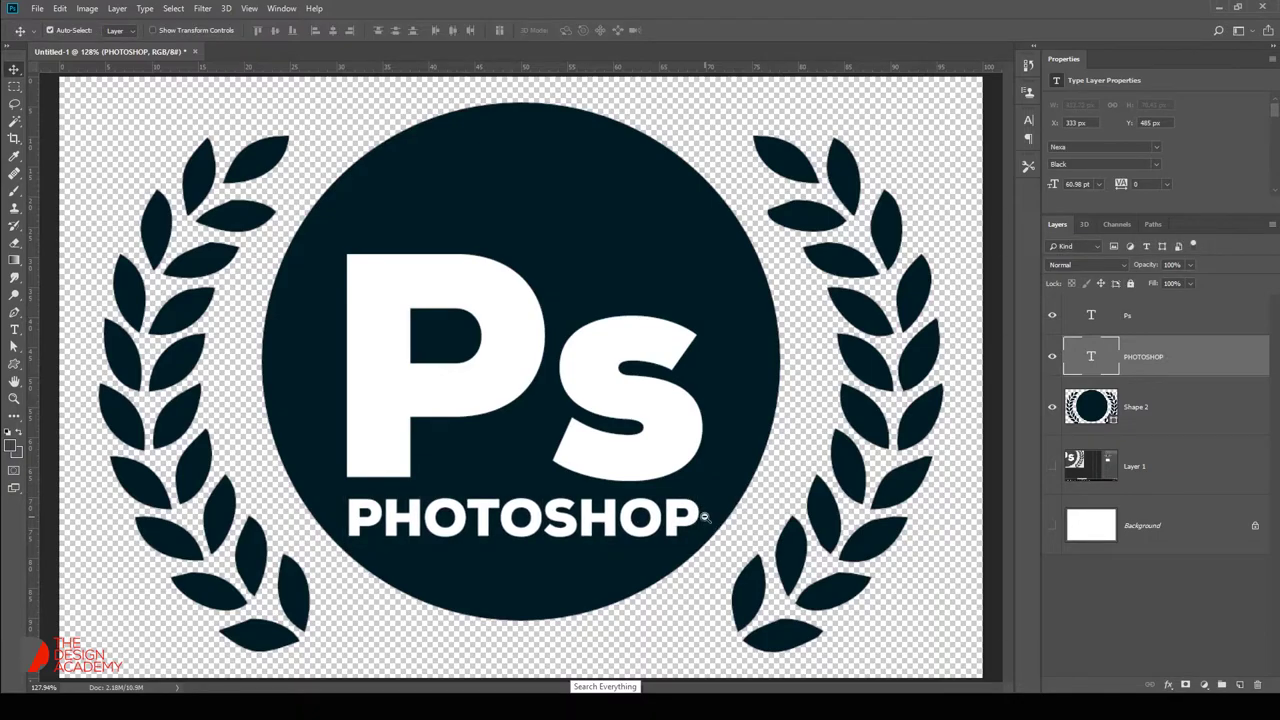
# Fit the view and move the Ps and PHOTOSHOP text up together.
pyautogui.scroll(-2, 460, 367)
pyautogui.rightClick(508, 382)
pyautogui.click(540, 388)
pyautogui.keyDown('shift'); pyautogui.click(1137, 326); pyautogui.keyUp('shift')
pyautogui.moveTo(590, 357); pyautogui.dragTo(578, 317)
pyautogui.scroll(-3, 578, 317)
# Save the badge as a PNG named PHOTOSHOP LGOO.
pyautogui.hotkey('ctrl', 'shift', 's')
pyautogui.click(148, 561)
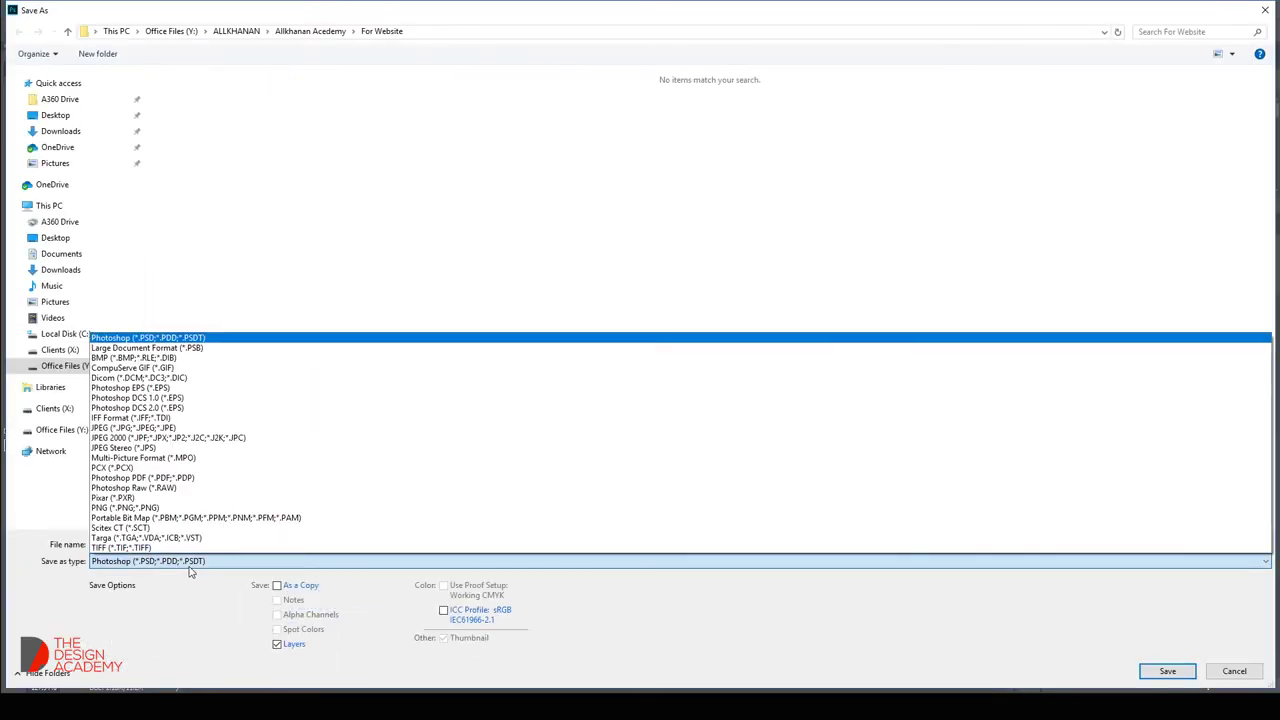
pyautogui.click(130, 498)
pyautogui.click(130, 561)
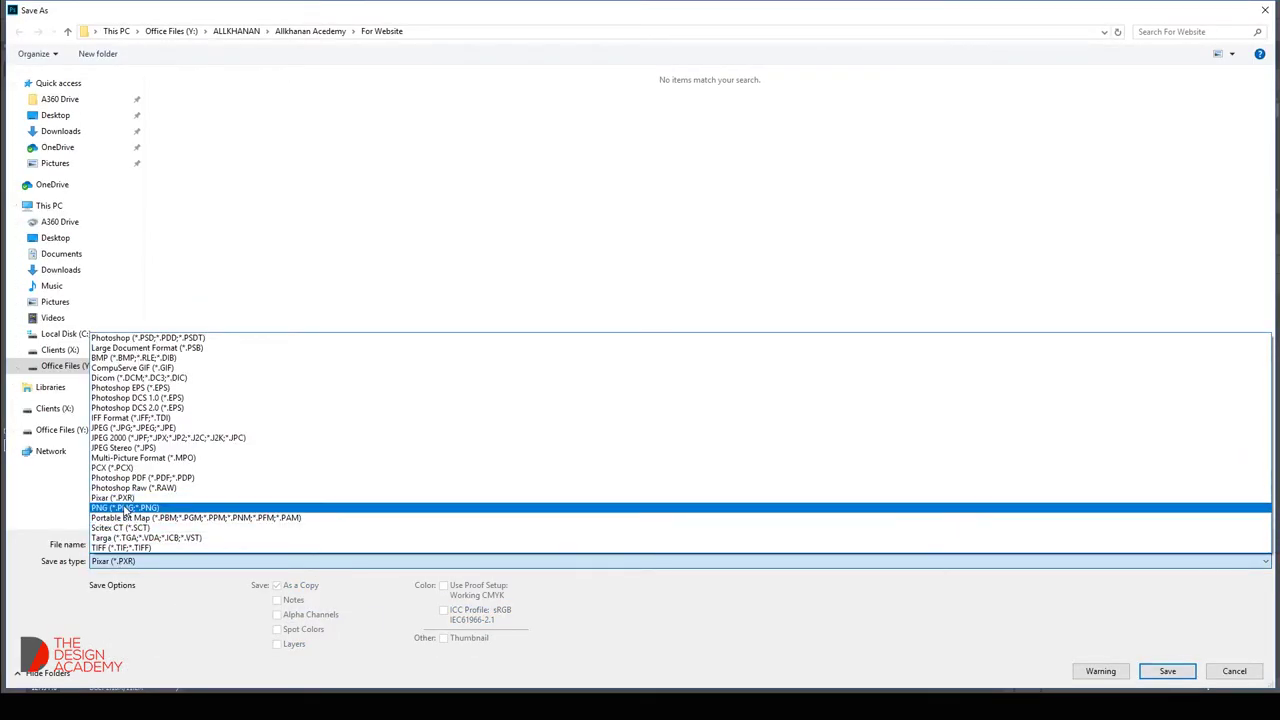
pyautogui.click(126, 508)
pyautogui.click(150, 545)
pyautogui.write('PH')
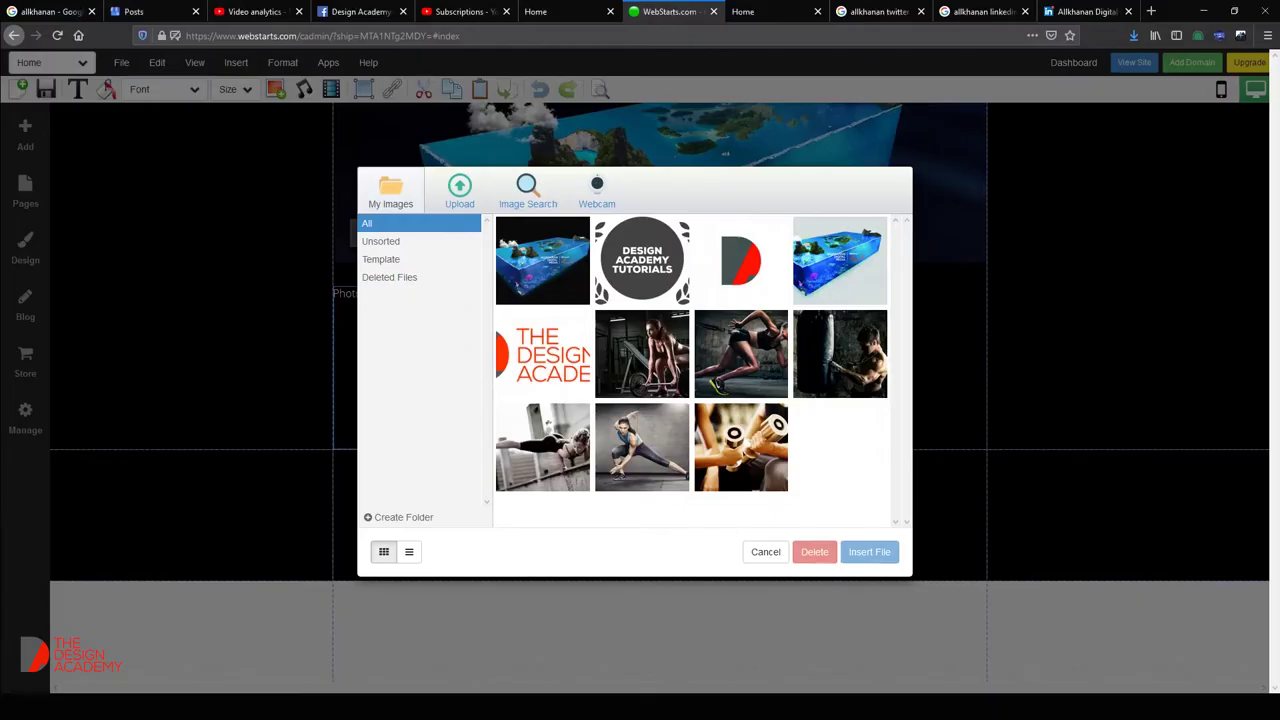
# Upload PHOTOSHOP LOGO.png to the image library and switch to the Notepad tutorial list.
pyautogui.click(461, 190)
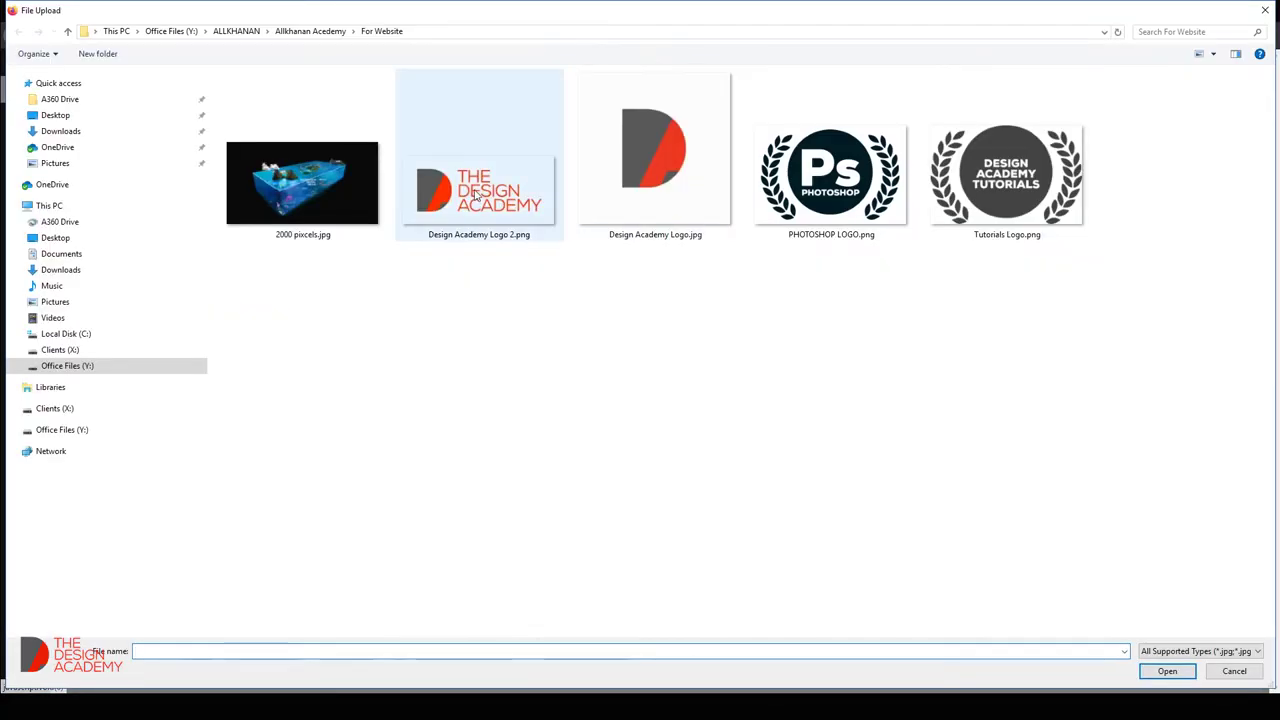
pyautogui.doubleClick(830, 175)
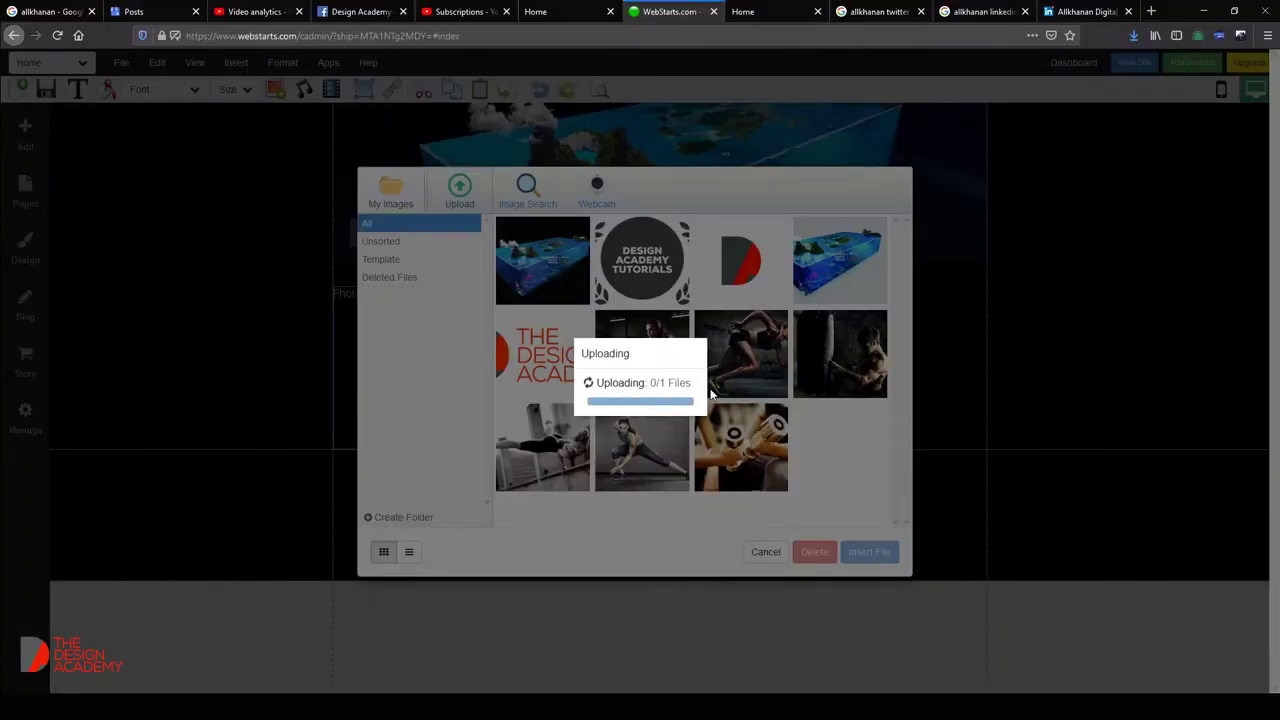
pyautogui.hotkey('alt', 'Tab')
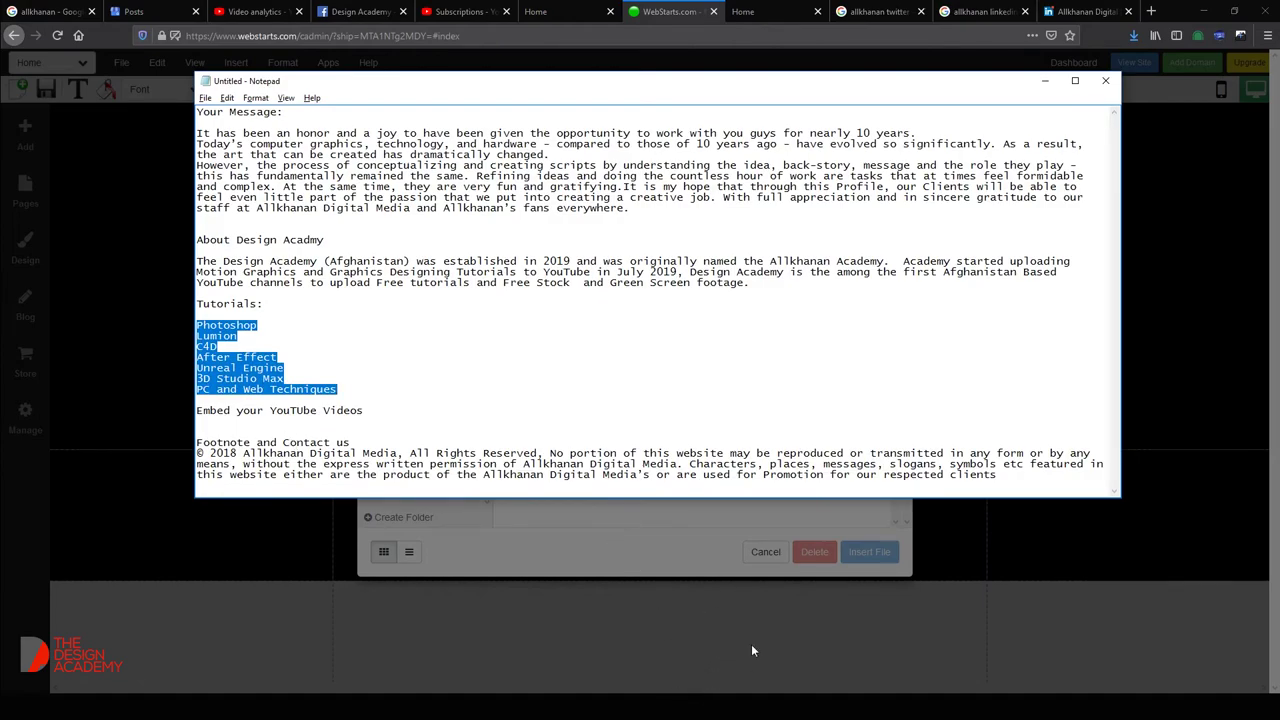
# Search Google for 'Lumion Logo' in a new tab, then return to the WebStarts tab.
pyautogui.click(1151, 11)
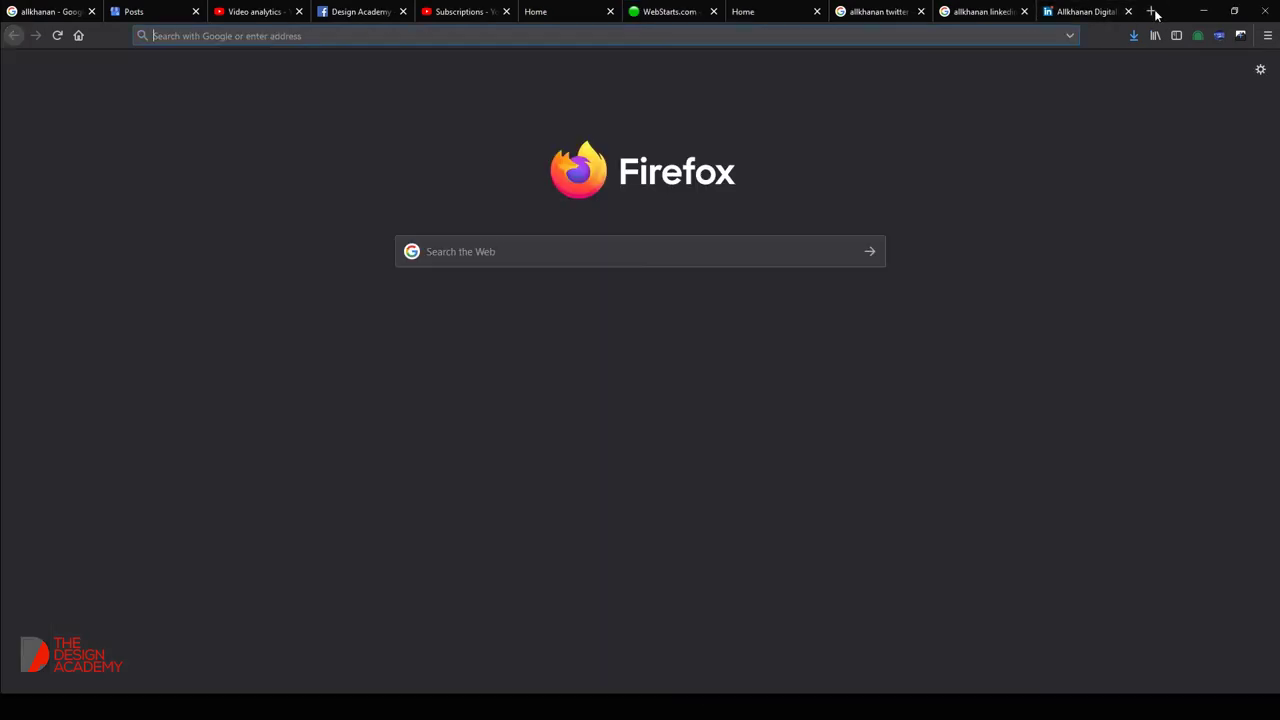
pyautogui.write('Lumion Loog')
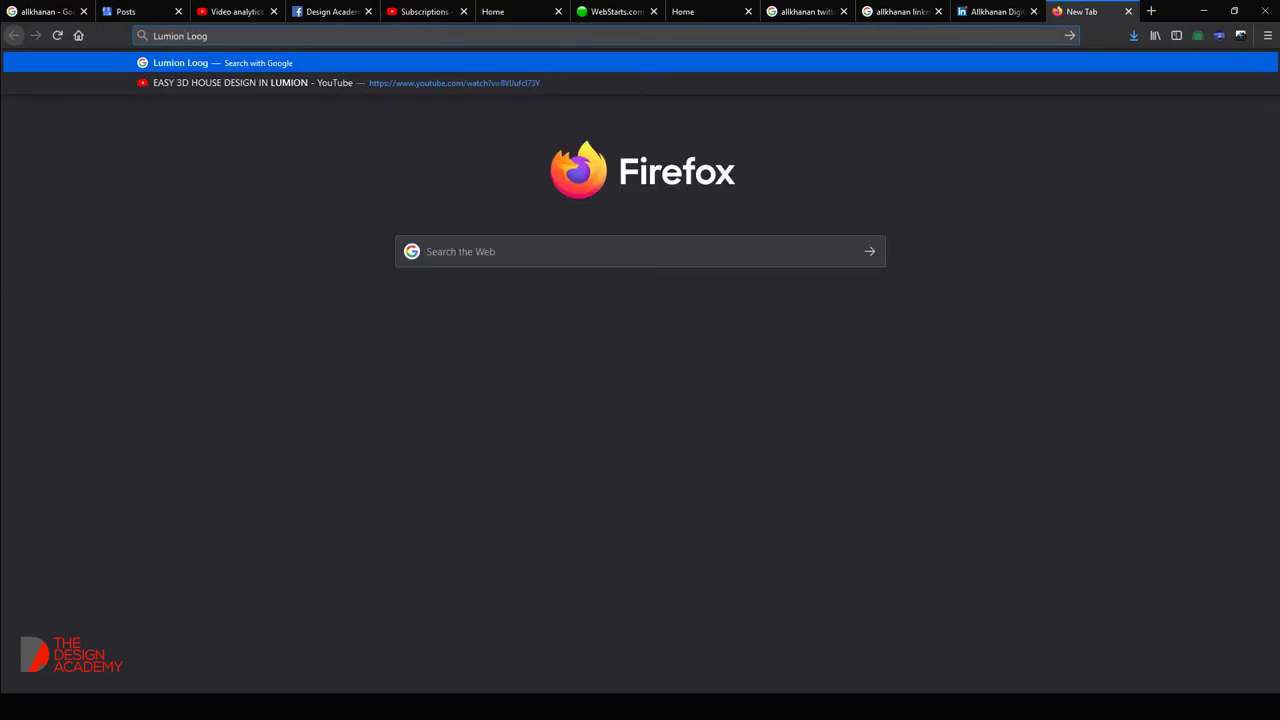
pyautogui.press('Return')
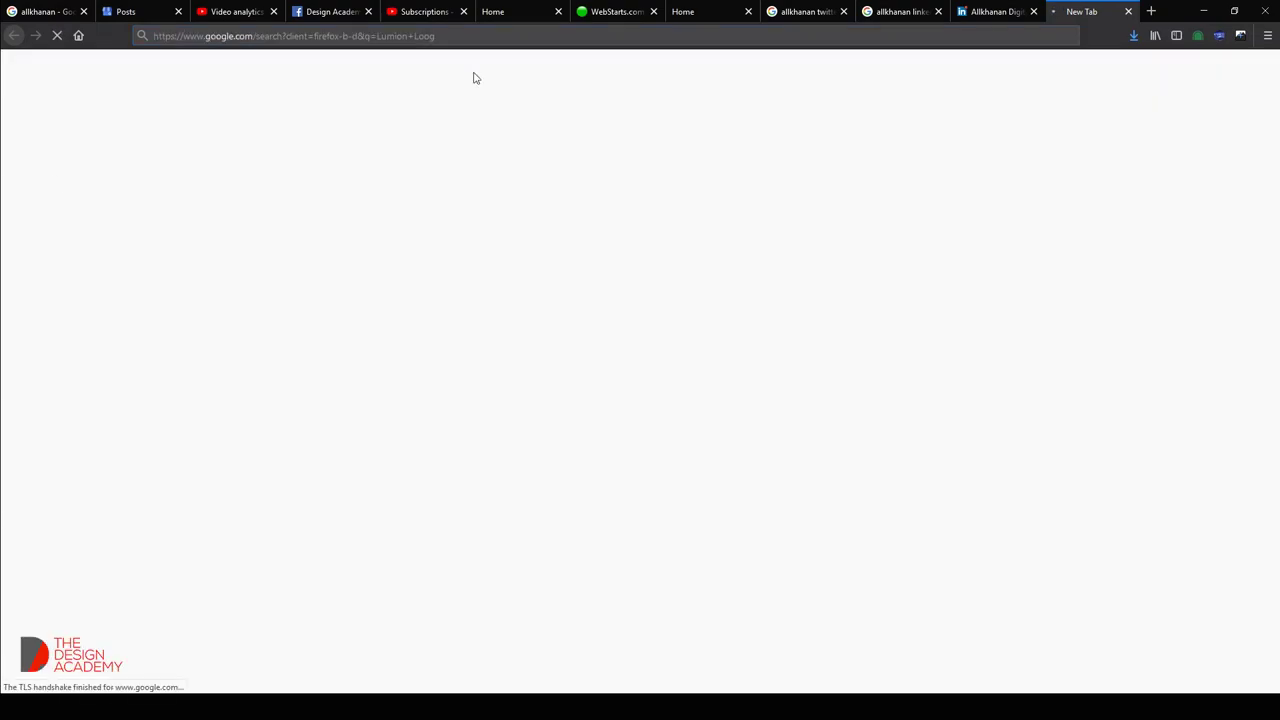
pyautogui.click(228, 175)
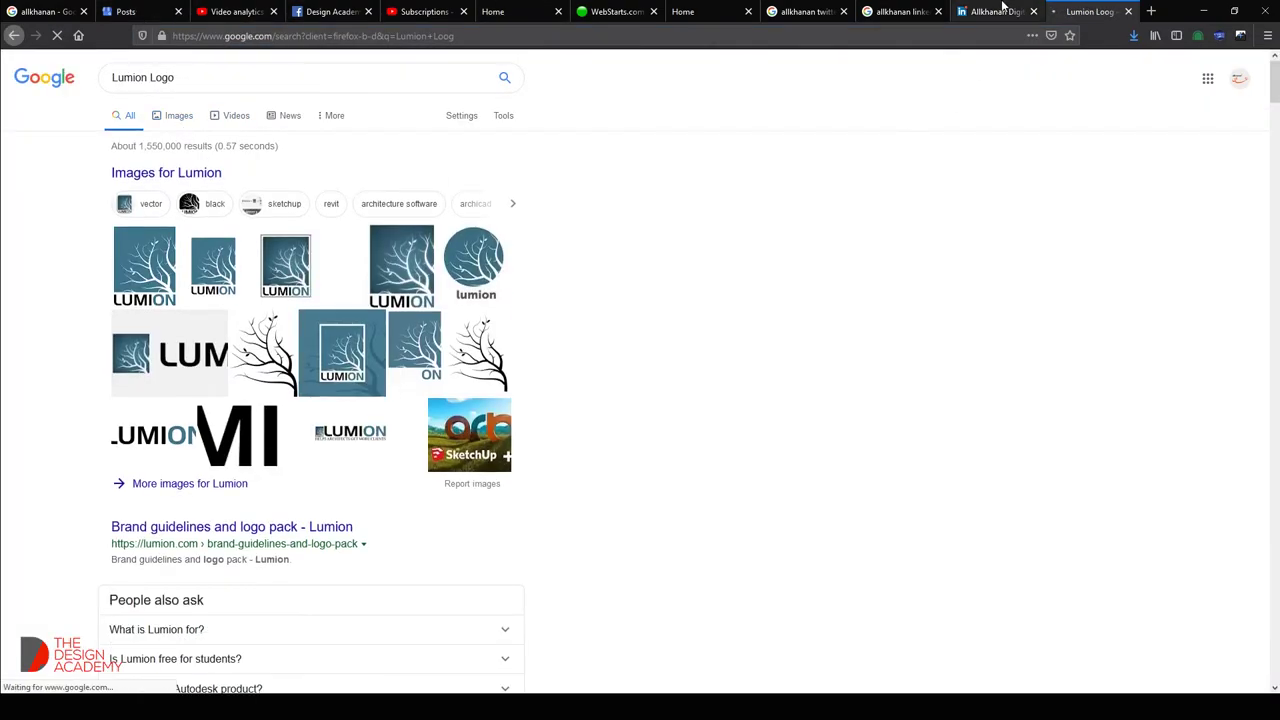
pyautogui.click(993, 11)
pyautogui.click(615, 11)
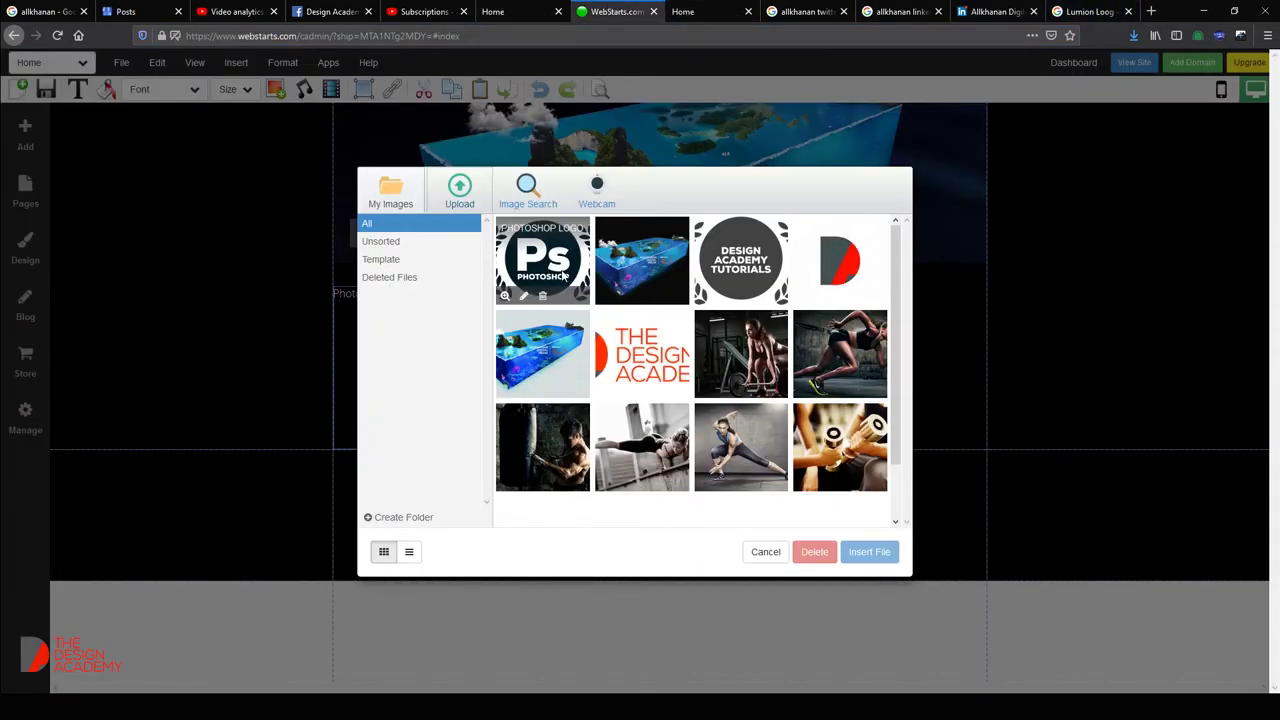
# Insert the Ps Photoshop badge into the block's image slot and drag its bottom edge up to shorten it.
pyautogui.press('Escape')
pyautogui.click(526, 338)
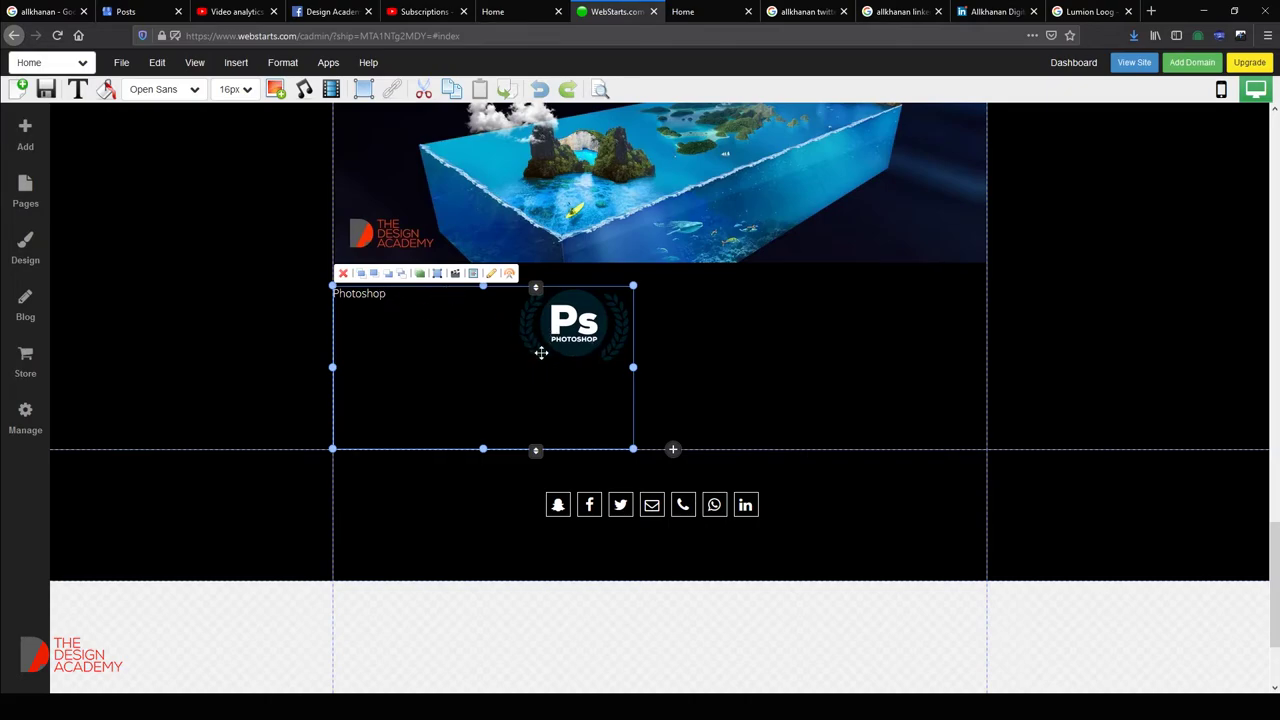
pyautogui.click(482, 449)
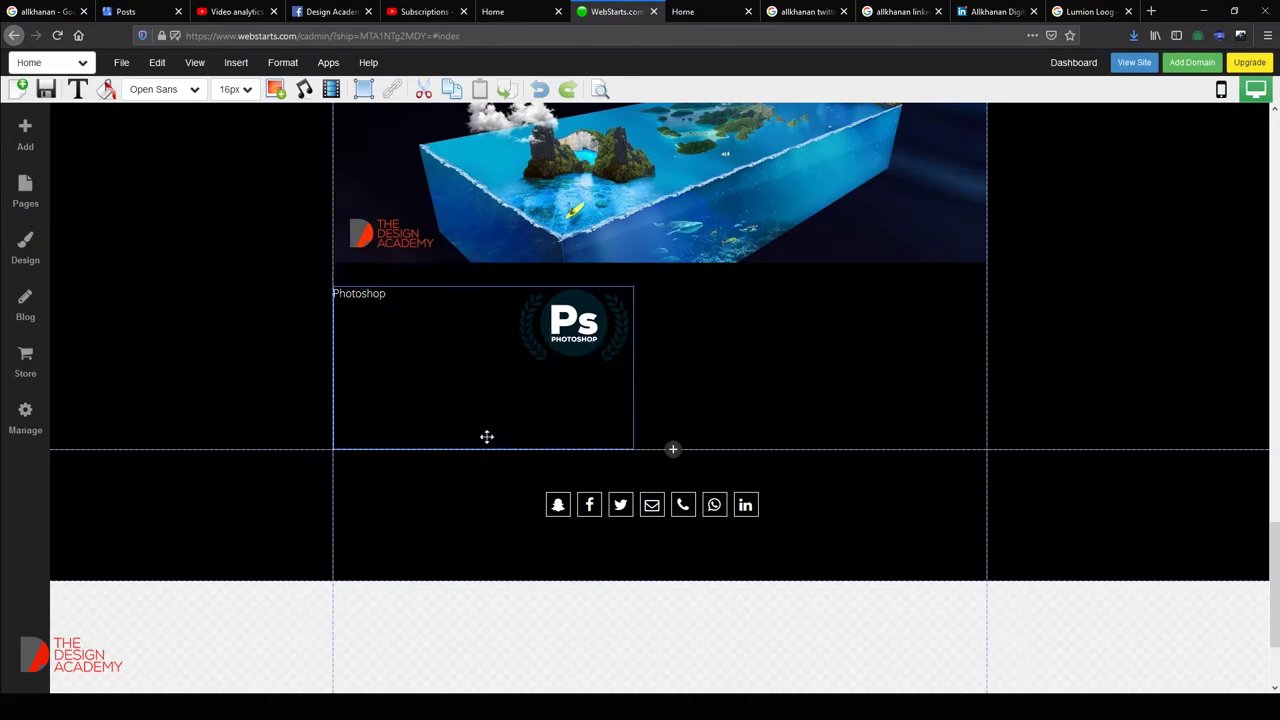
pyautogui.click(491, 408)
pyautogui.moveTo(484, 449); pyautogui.dragTo(491, 406)
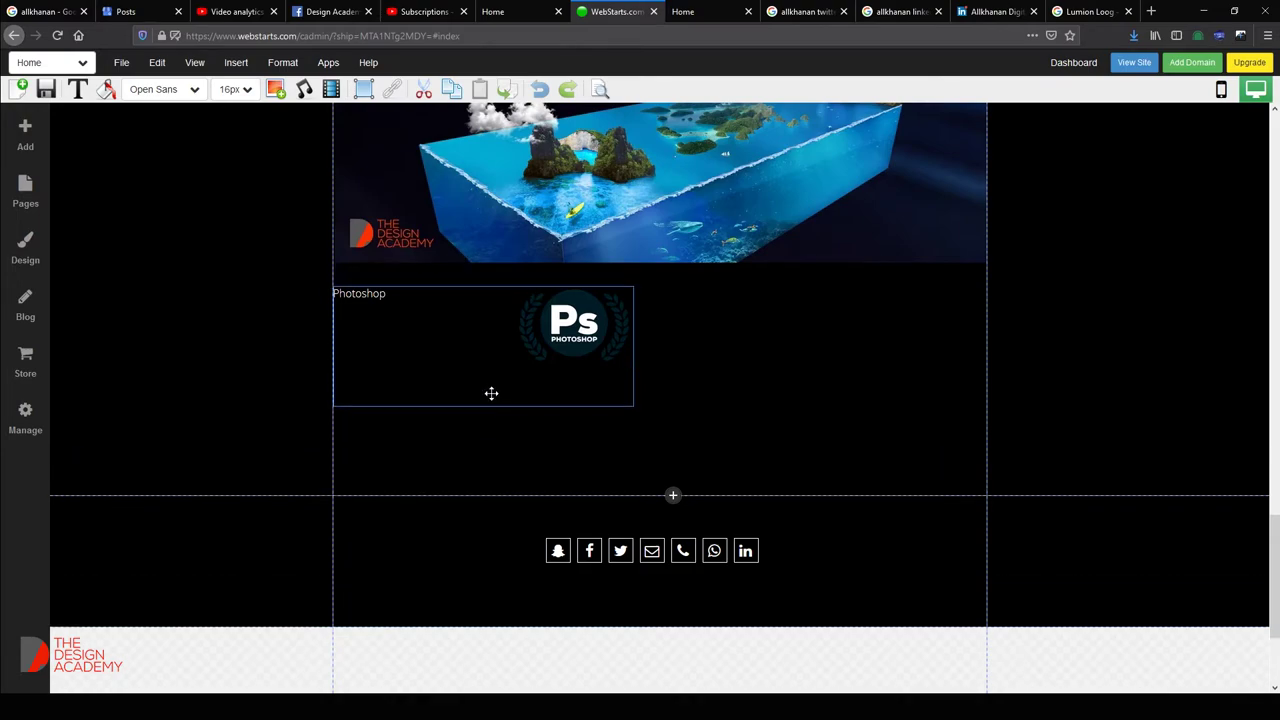
pyautogui.click(493, 373)
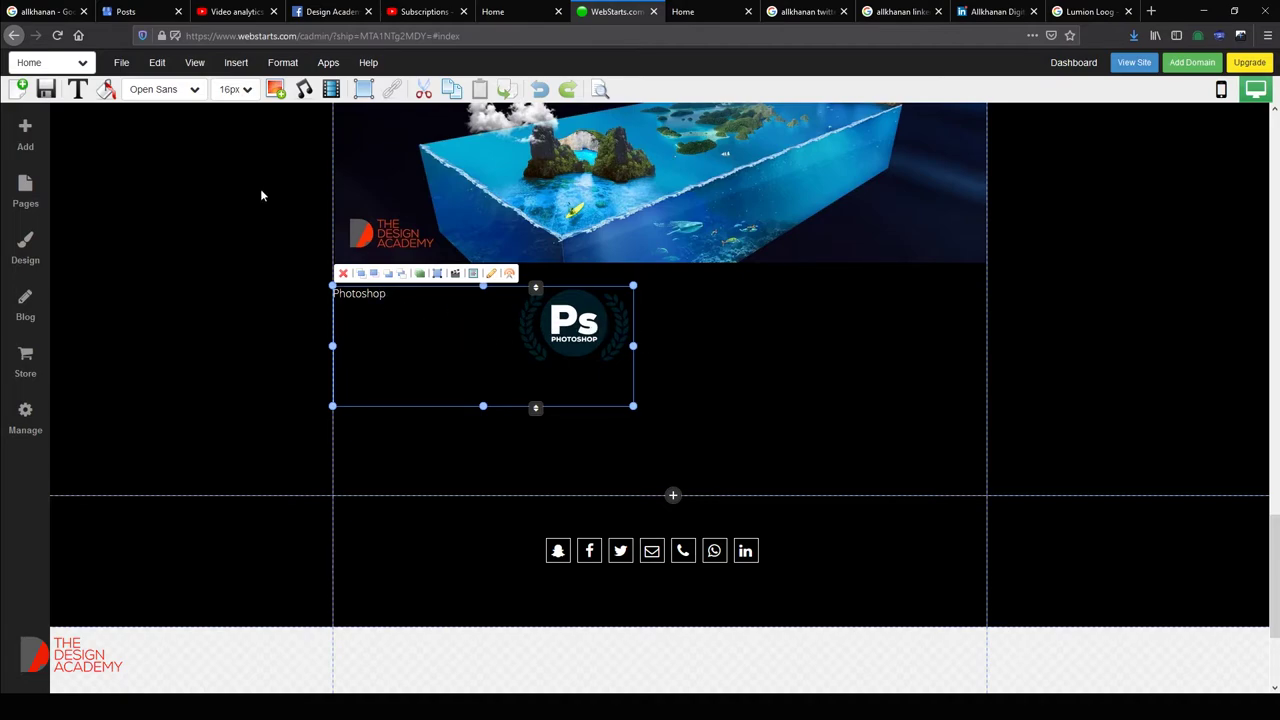
# Insert a Text w/ Image Right block and place it to the right of the Photoshop block.
pyautogui.click(244, 72)
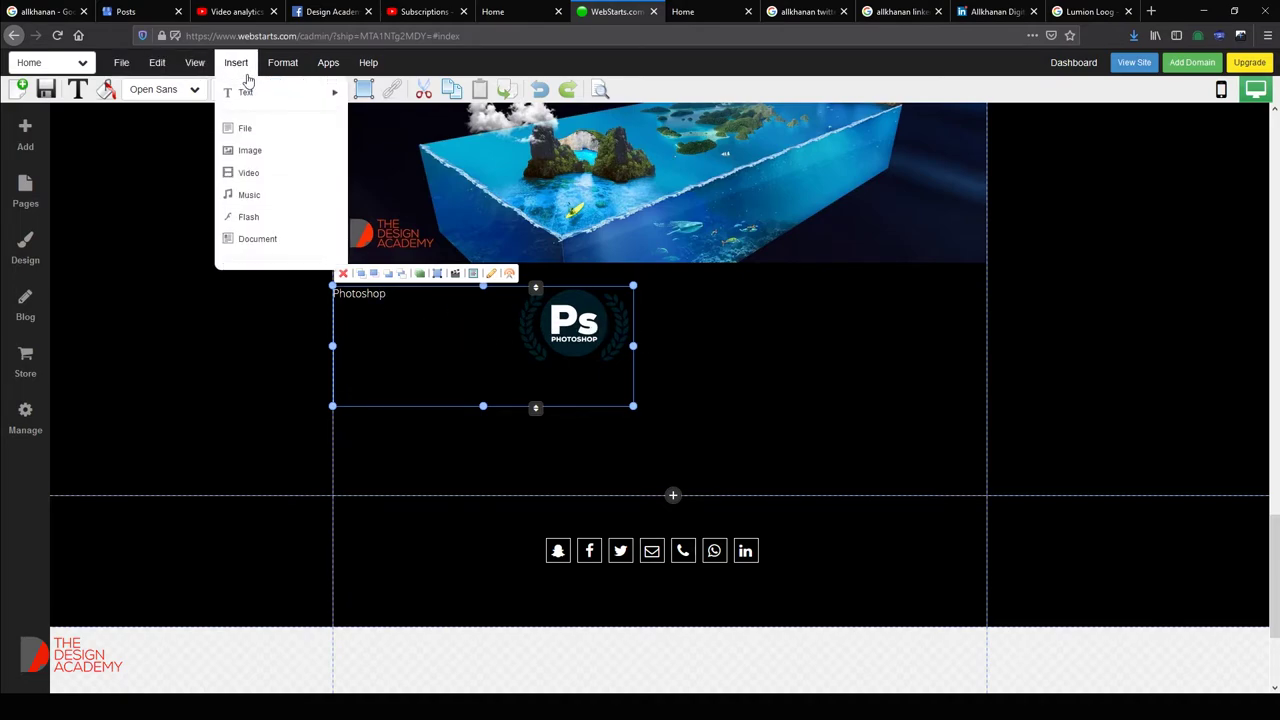
pyautogui.click(429, 57)
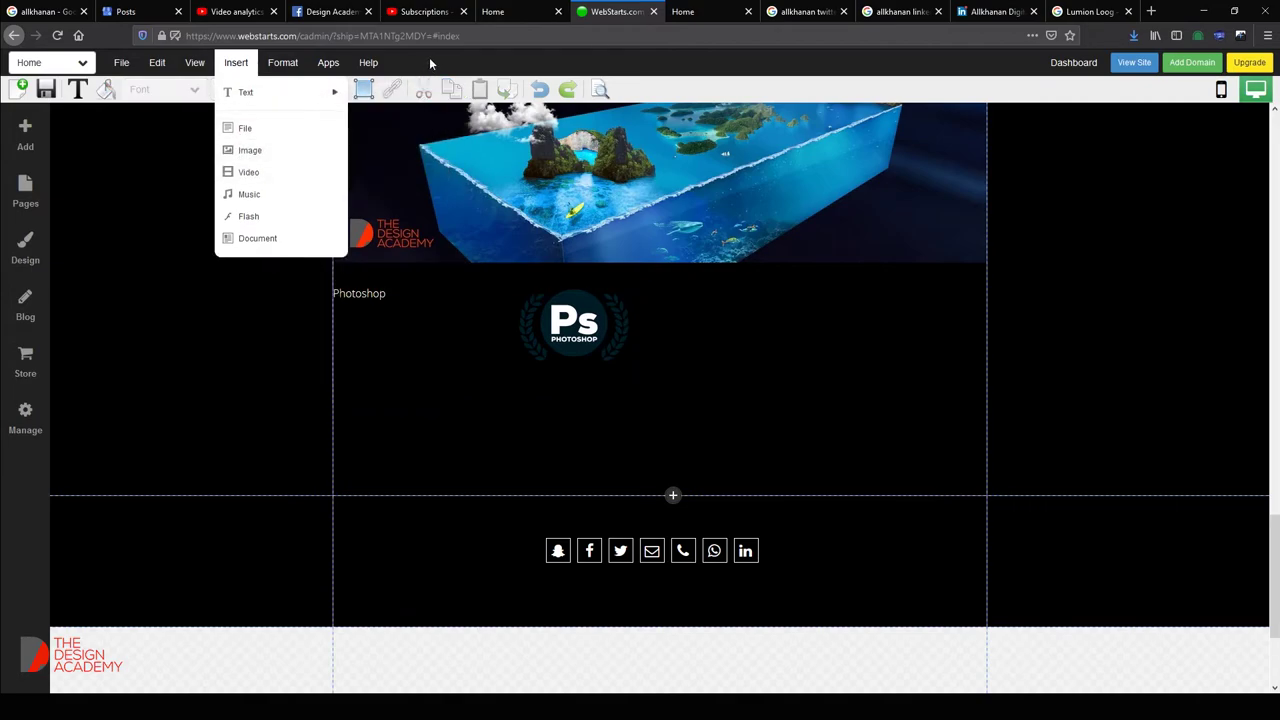
pyautogui.click(235, 62)
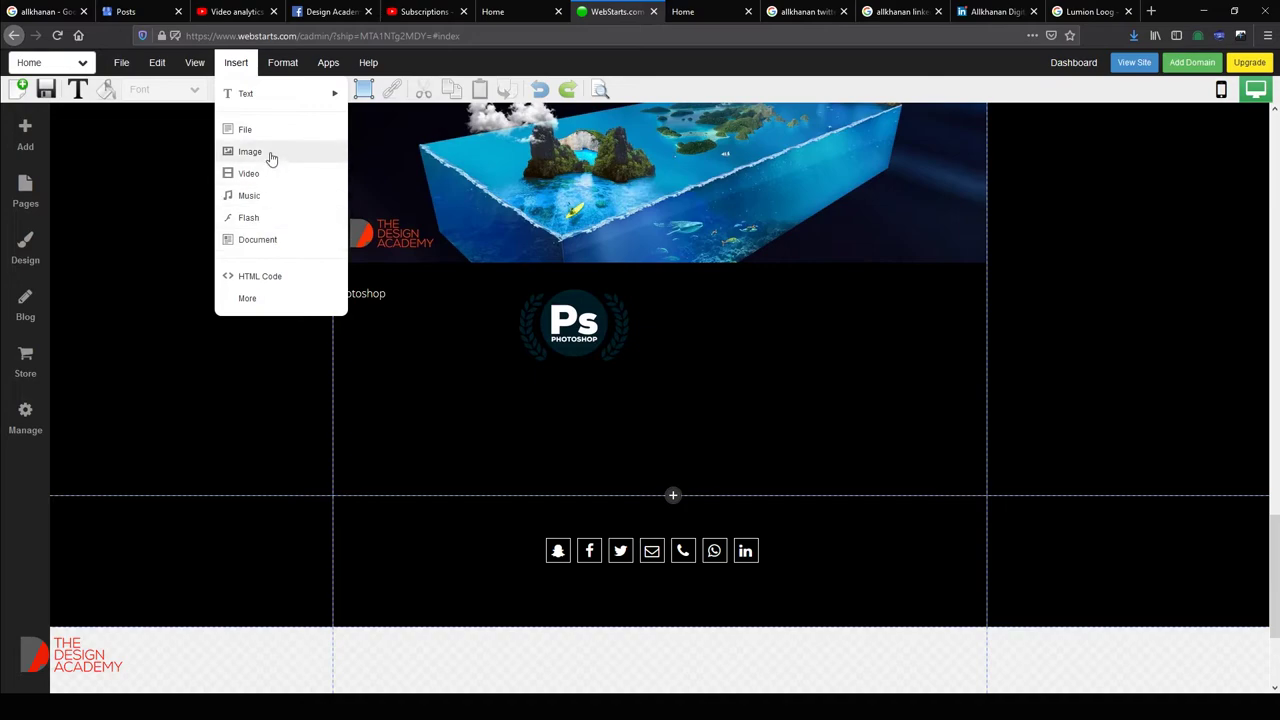
pyautogui.moveTo(258, 100)
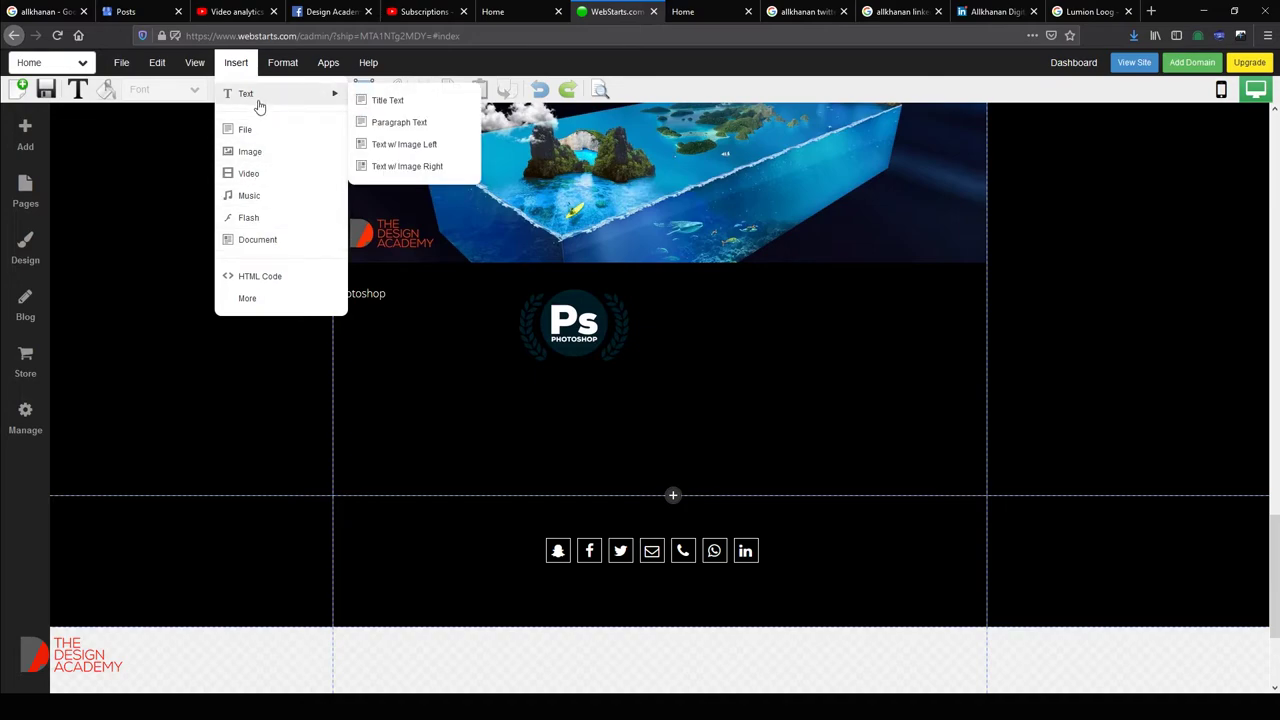
pyautogui.click(441, 167)
pyautogui.moveTo(608, 320); pyautogui.dragTo(921, 335)
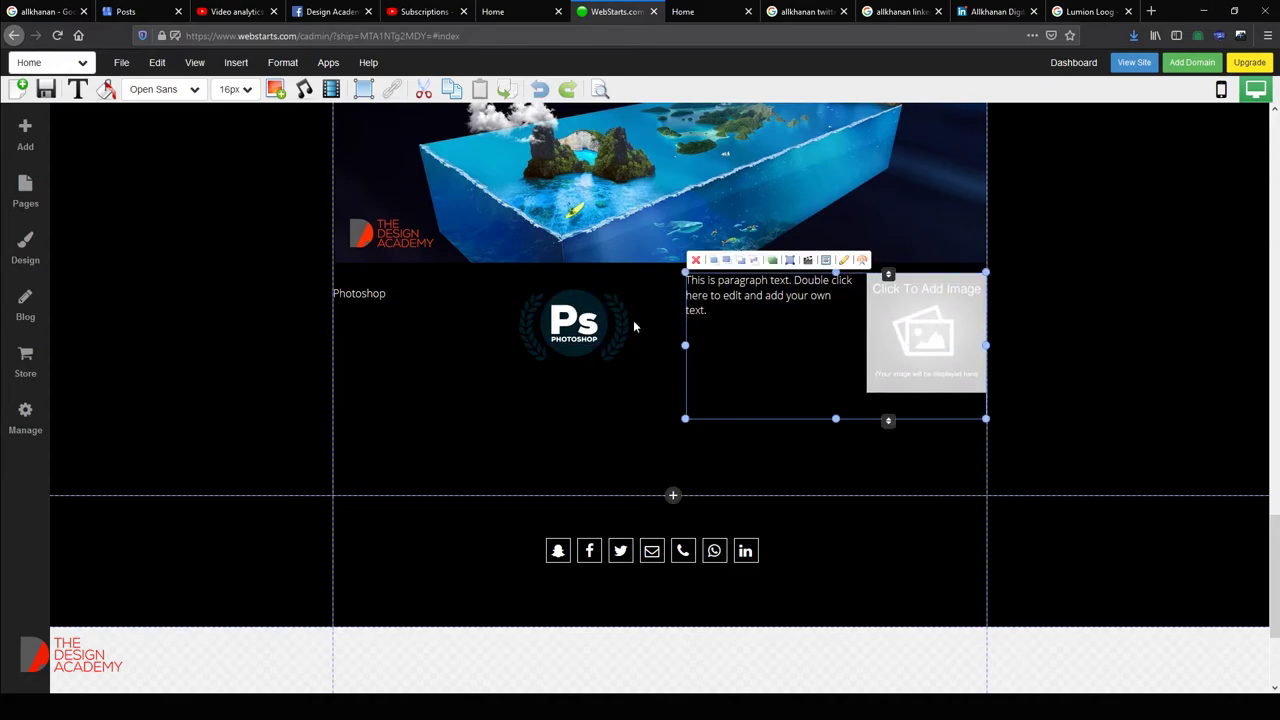
pyautogui.moveTo(741, 323); pyautogui.dragTo(746, 336)
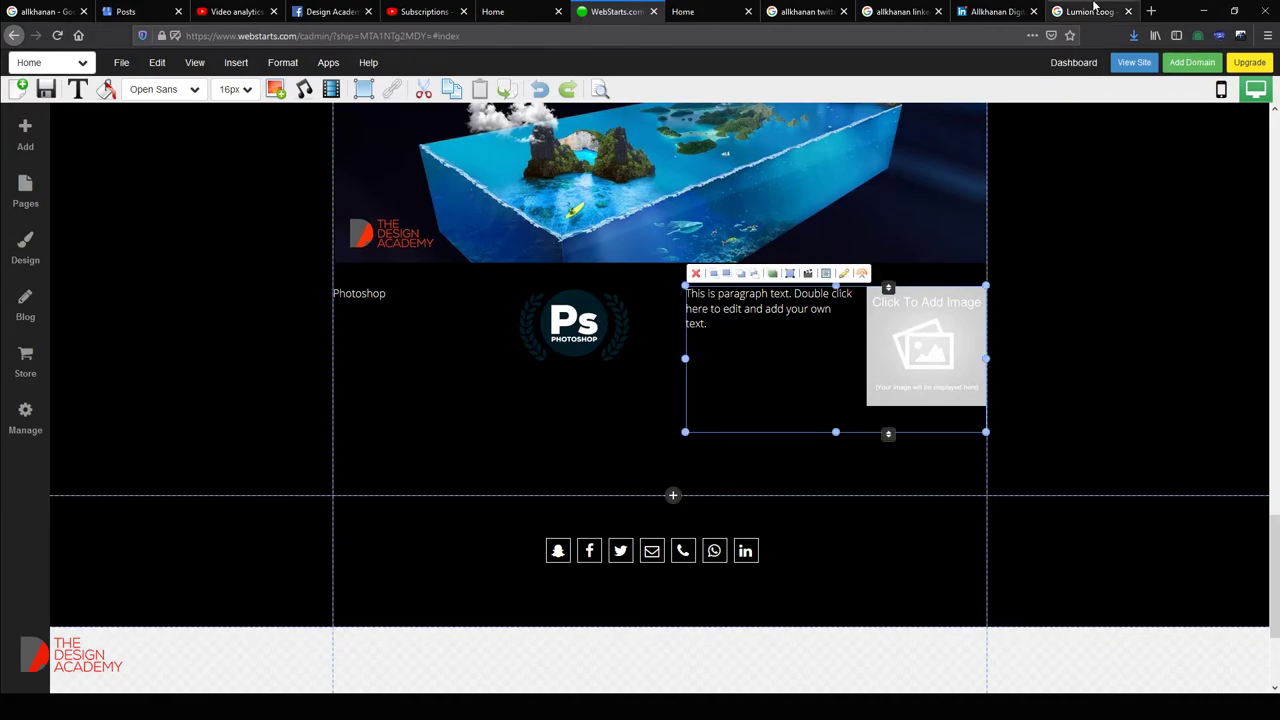
# Find the SheerID Lumion logo in Google Images and open it as a standalone image.
pyautogui.click(1090, 11)
pyautogui.click(153, 122)
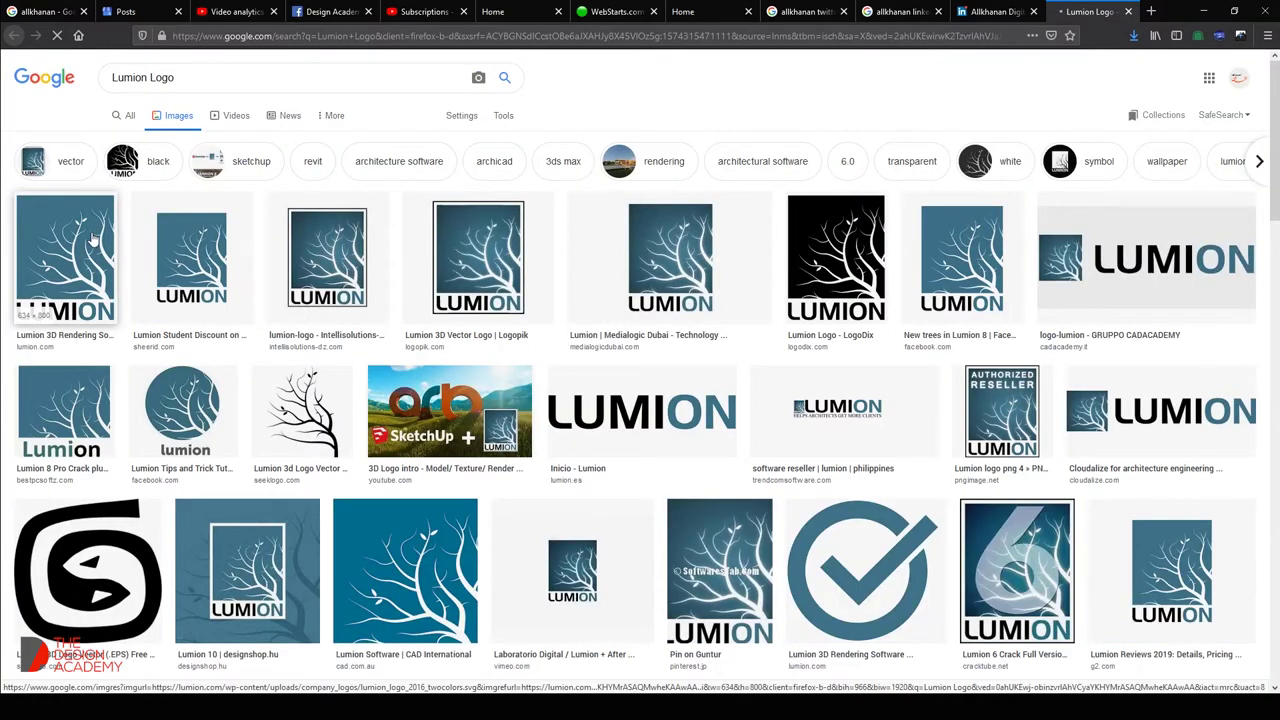
pyautogui.click(65, 260)
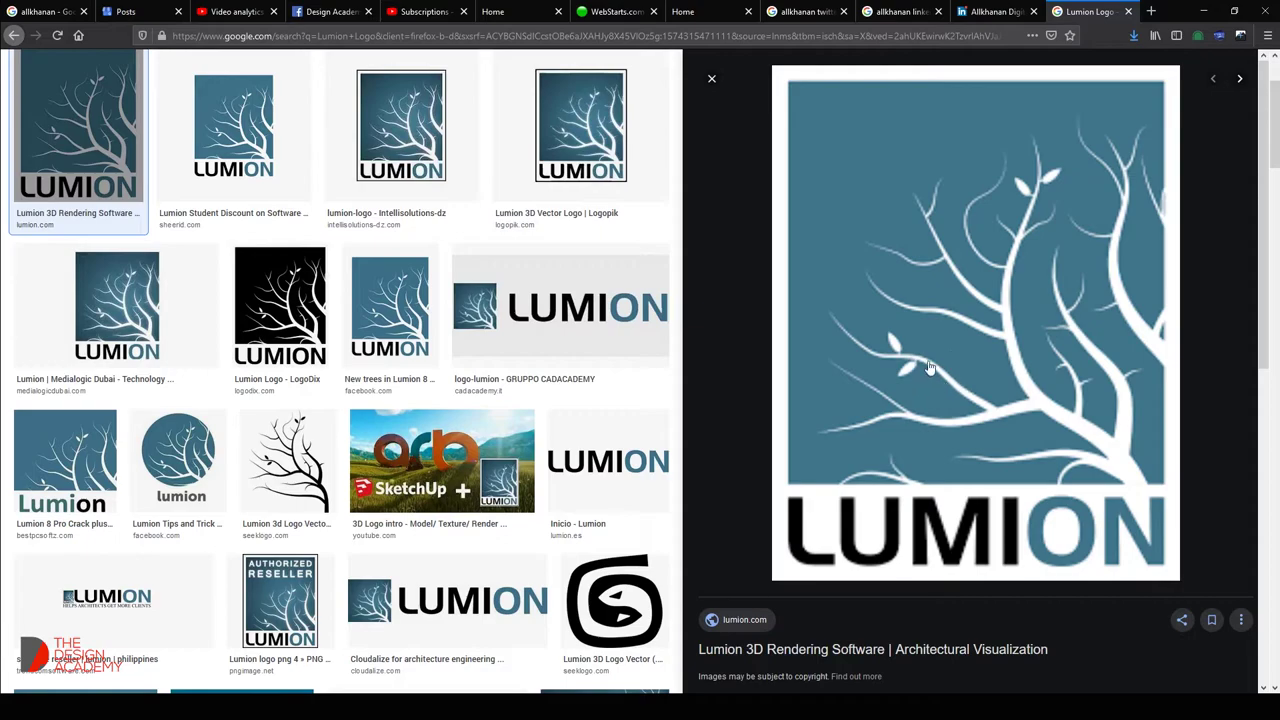
pyautogui.click(265, 143)
pyautogui.rightClick(963, 185)
pyautogui.click(1037, 303)
pyautogui.rightClick(729, 306)
# Paste the blue Lumion logo onto the badge and delete its white background.
pyautogui.click(745, 315)
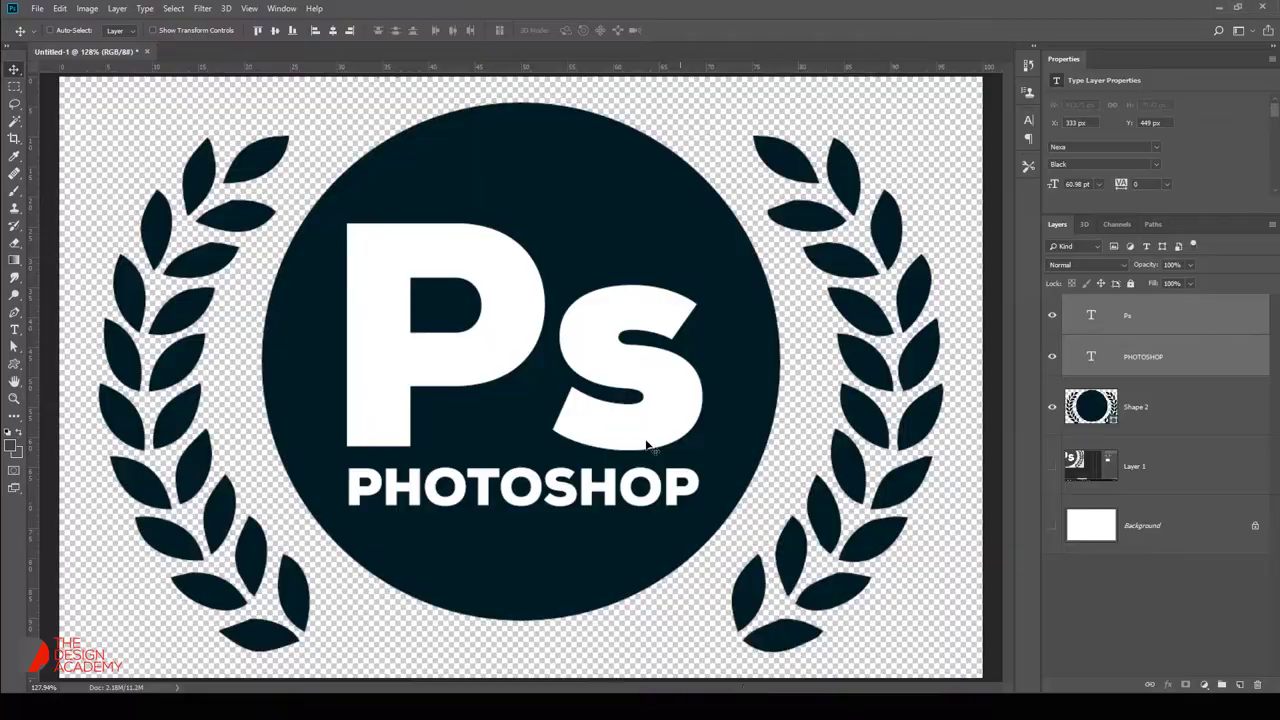
pyautogui.hotkey('ctrl', 'v')
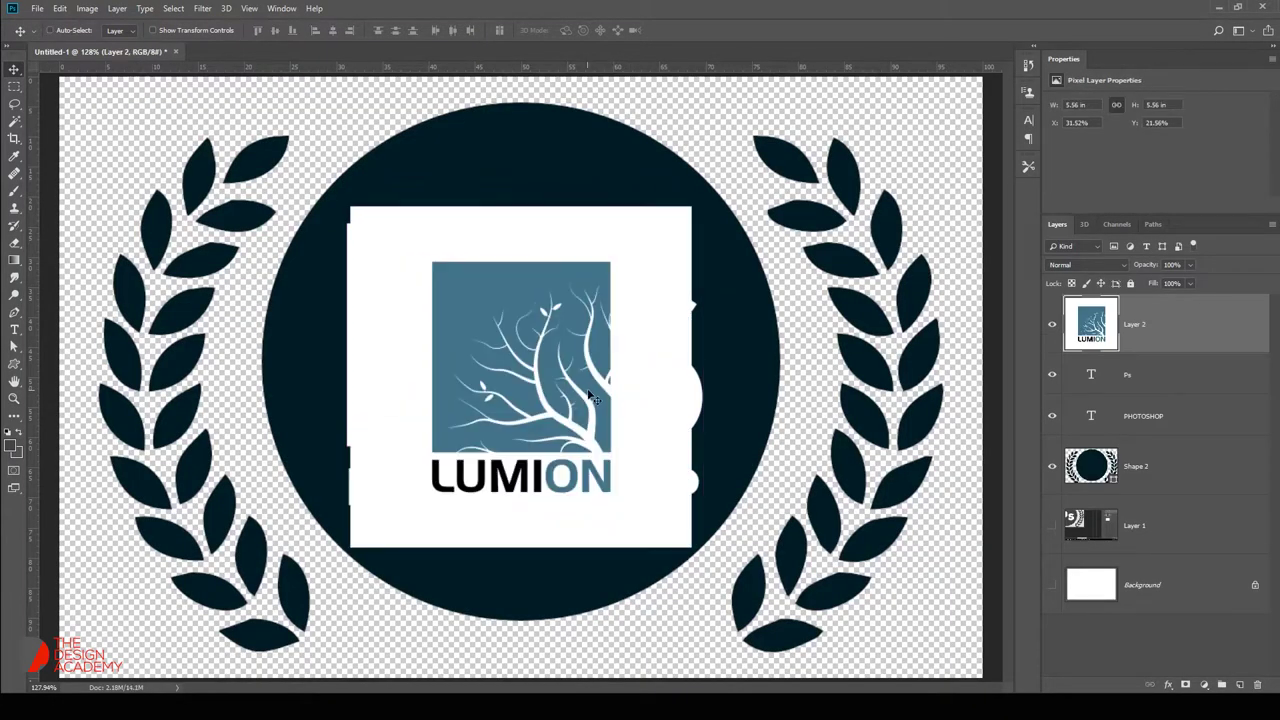
pyautogui.press('w')
pyautogui.click(650, 352)
pyautogui.press('Delete')
pyautogui.hotkey('ctrl', 'd')
# Fill the badge shape (Shape 2) with a near-white colour.
pyautogui.press('i')
pyautogui.doubleClick(1100, 470)
pyautogui.click(615, 245)
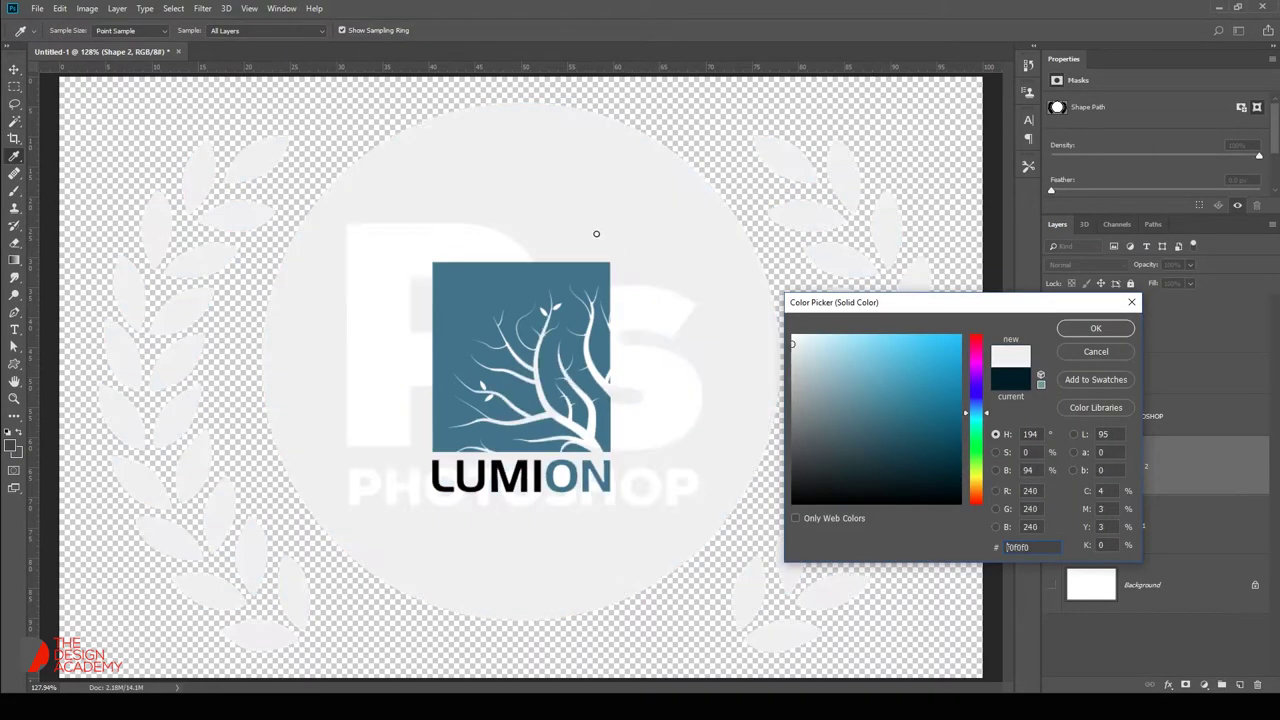
pyautogui.click(1090, 328)
pyautogui.rightClick(565, 358)
pyautogui.press('Escape')
# Try enlarging the blue Lumion logo layer, then cancel the resize.
pyautogui.click(1183, 321)
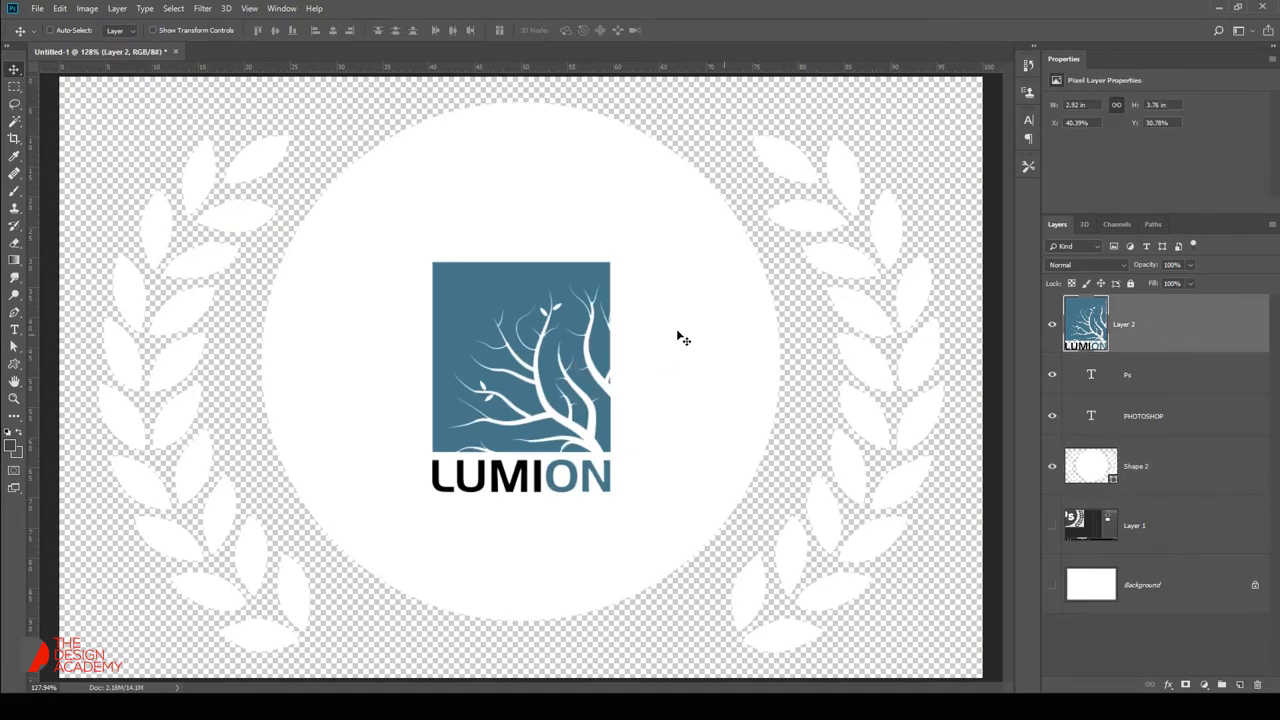
pyautogui.hotkey('ctrl', 't')
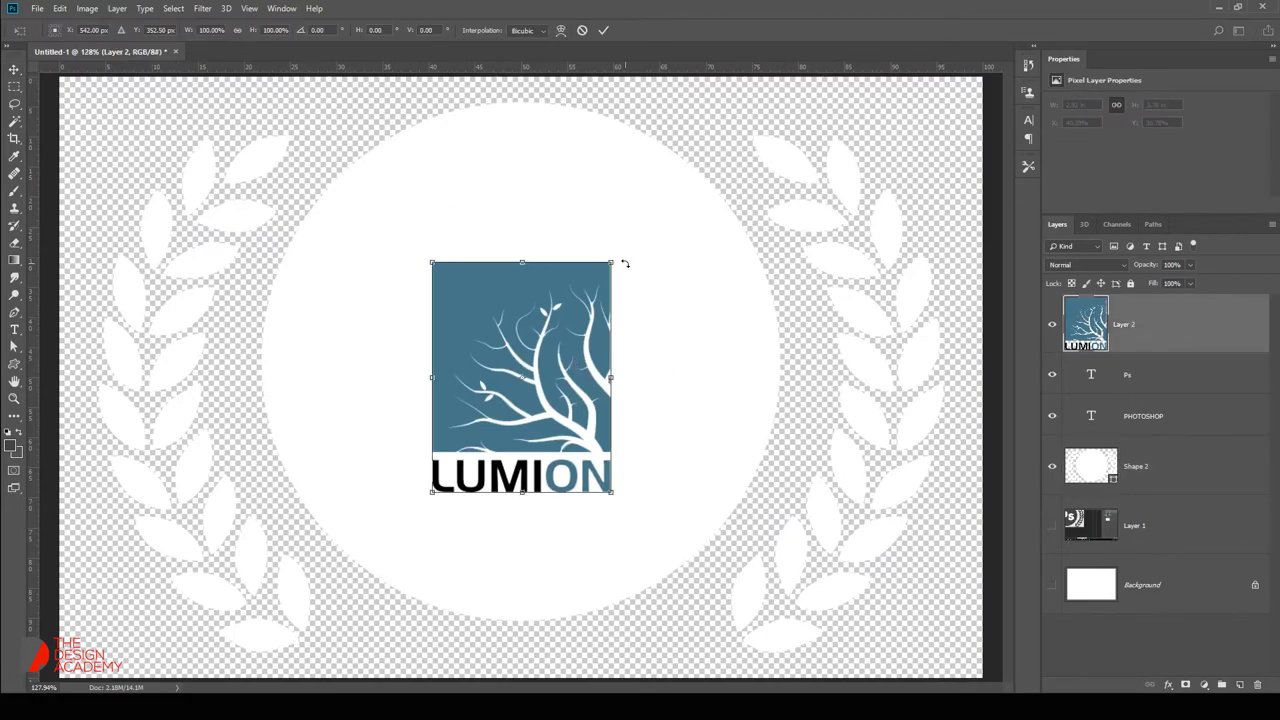
pyautogui.moveTo(614, 260); pyautogui.dragTo(728, 157)
pyautogui.press('Escape')
# Copy the black LogoDix Lumion logo from Google Images and return to Photoshop.
pyautogui.hotkey('alt', 'Tab')
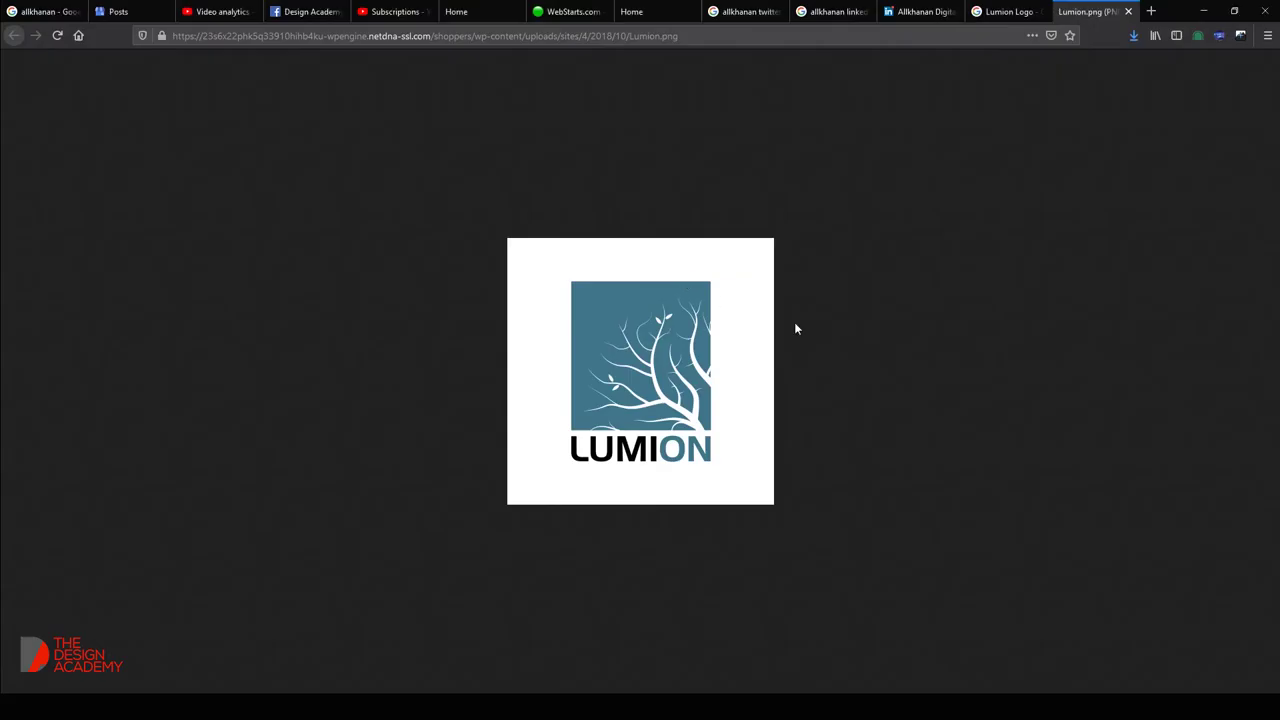
pyautogui.click(975, 10)
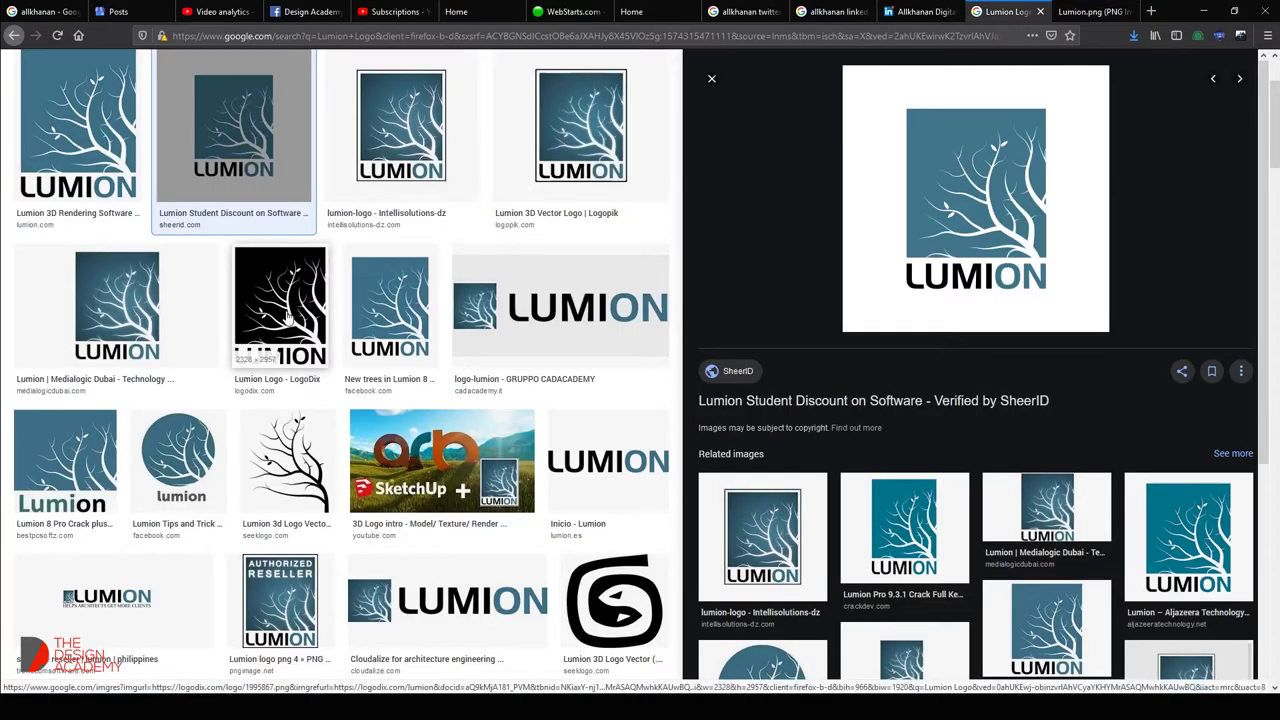
pyautogui.click(280, 318)
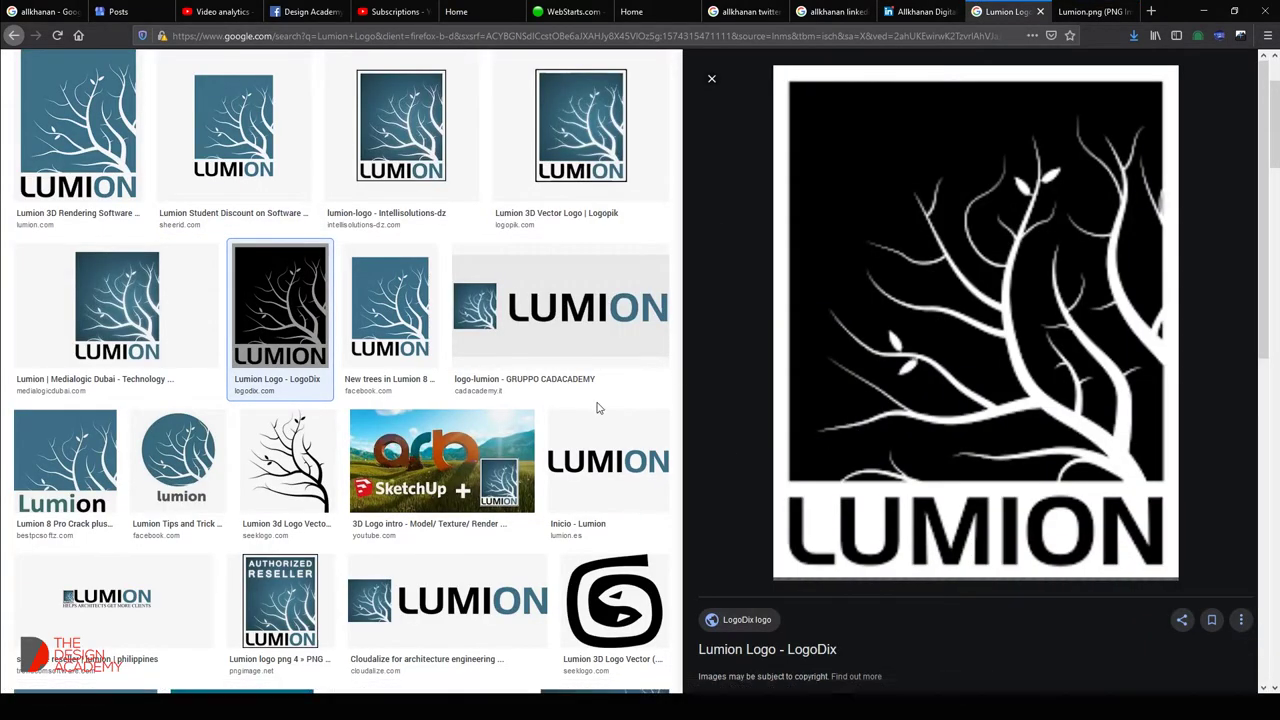
pyautogui.rightClick(992, 328)
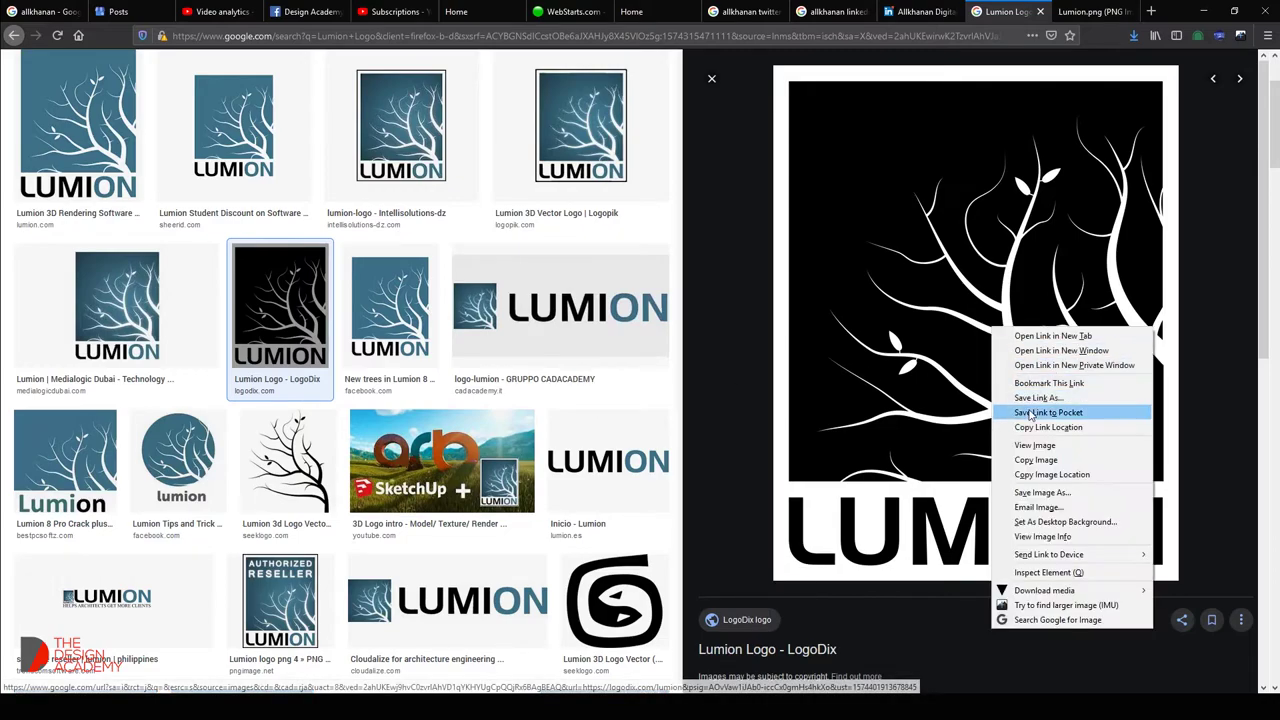
pyautogui.click(1034, 445)
pyautogui.rightClick(597, 317)
pyautogui.click(620, 330)
pyautogui.hotkey('alt', 'Tab')
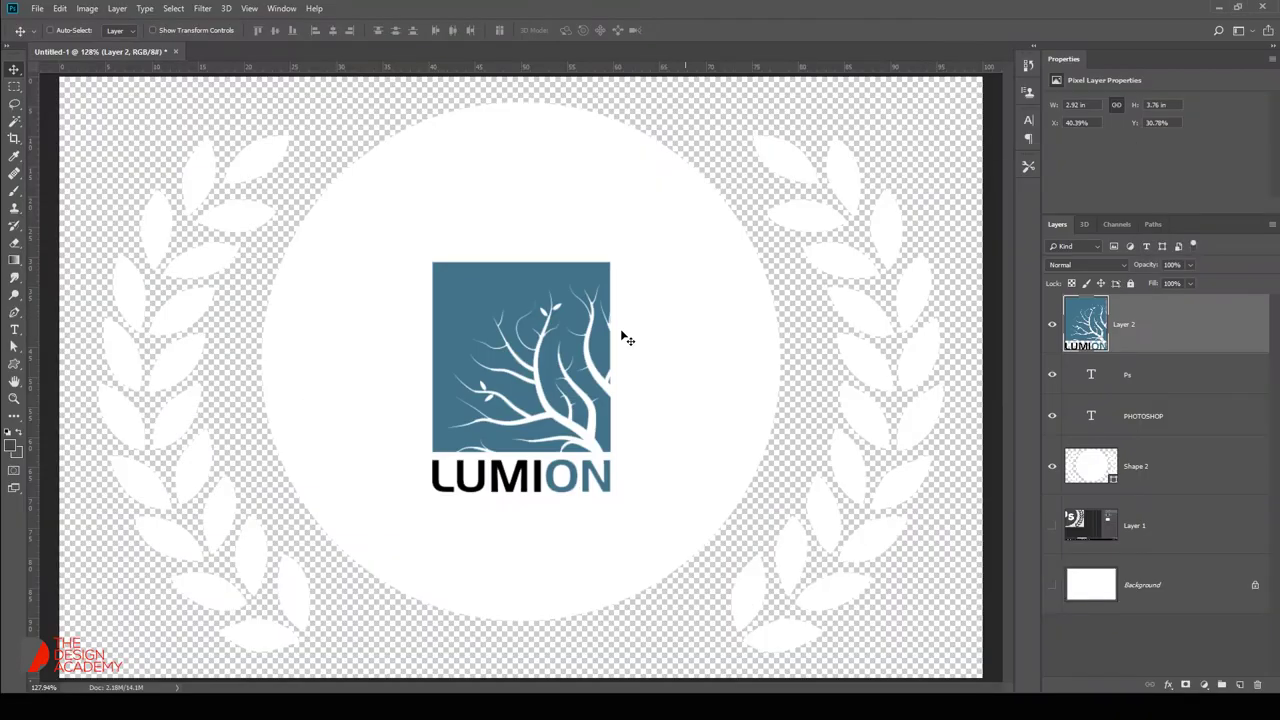
# Paste the black Lumion logo as a smart object and shrink it to about a quarter size.
pyautogui.hotkey('ctrl', 'v')
pyautogui.rightClick(1132, 307)
pyautogui.click(1055, 318)
pyautogui.hotkey('ctrl', 't')
pyautogui.scroll(-6, 775, 523)
pyautogui.scroll(-2, 775, 523)
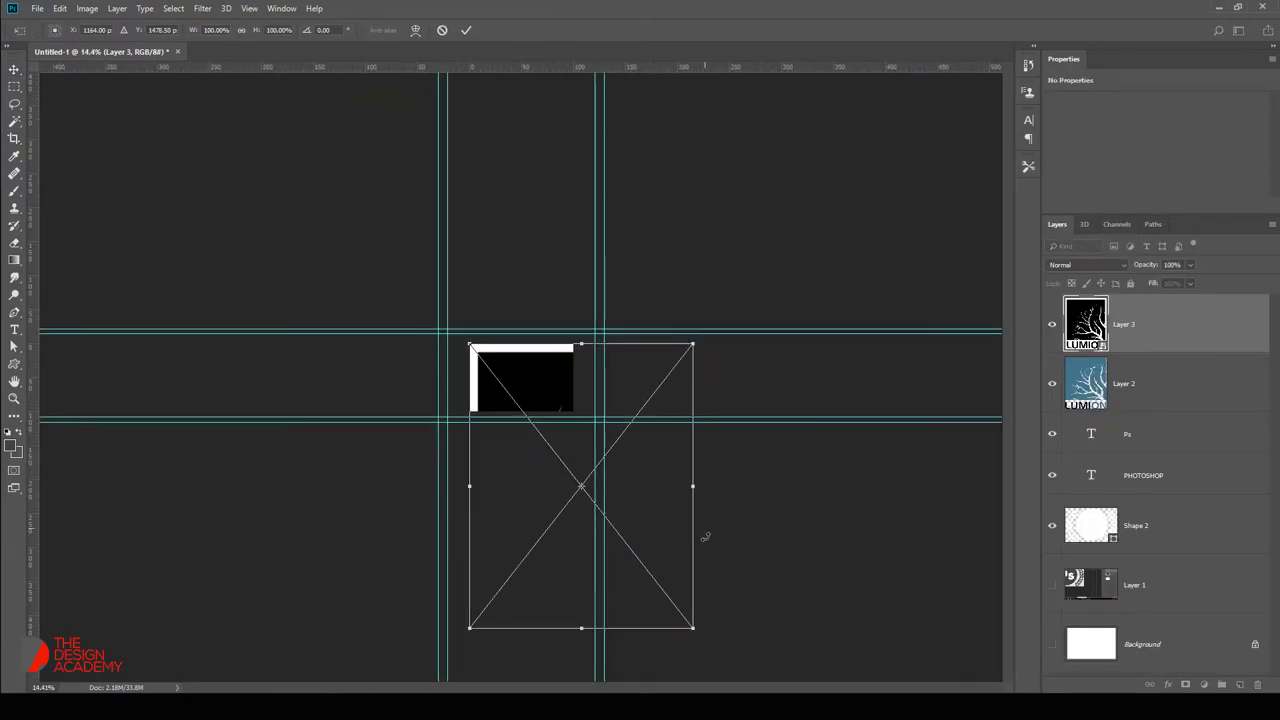
pyautogui.moveTo(694, 622); pyautogui.dragTo(537, 404)
pyautogui.press('Return')
# Position the black logo over the badge, open its contents and select the black area.
pyautogui.hotkey('ctrl', '0')
pyautogui.moveTo(438, 390); pyautogui.dragTo(620, 386)
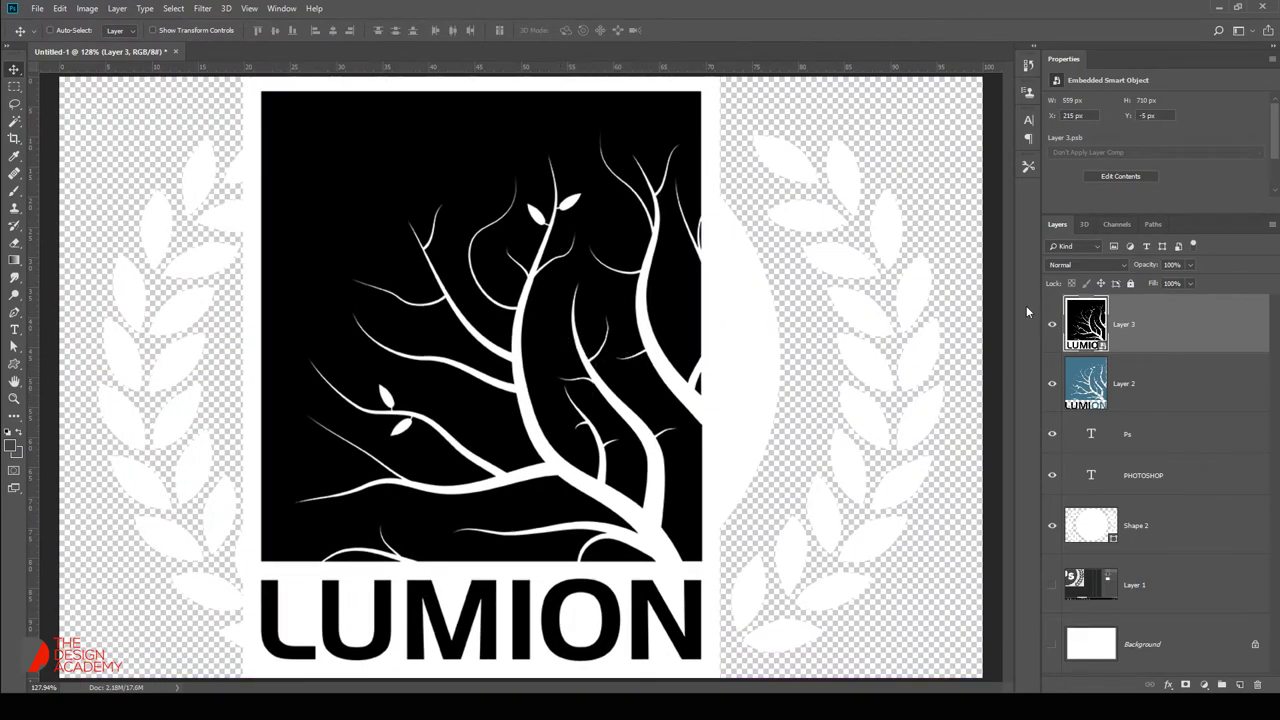
pyautogui.moveTo(612, 341); pyautogui.dragTo(558, 346)
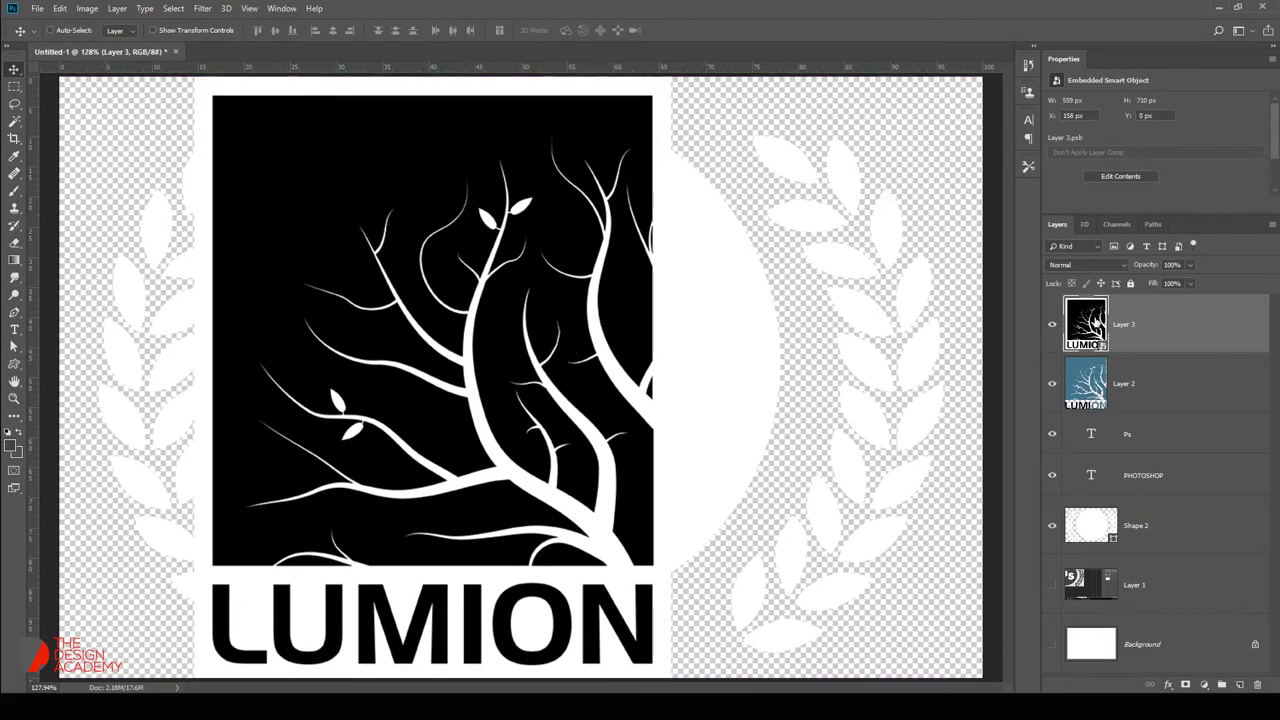
pyautogui.doubleClick(1086, 323)
pyautogui.press('w')
pyautogui.click(672, 318)
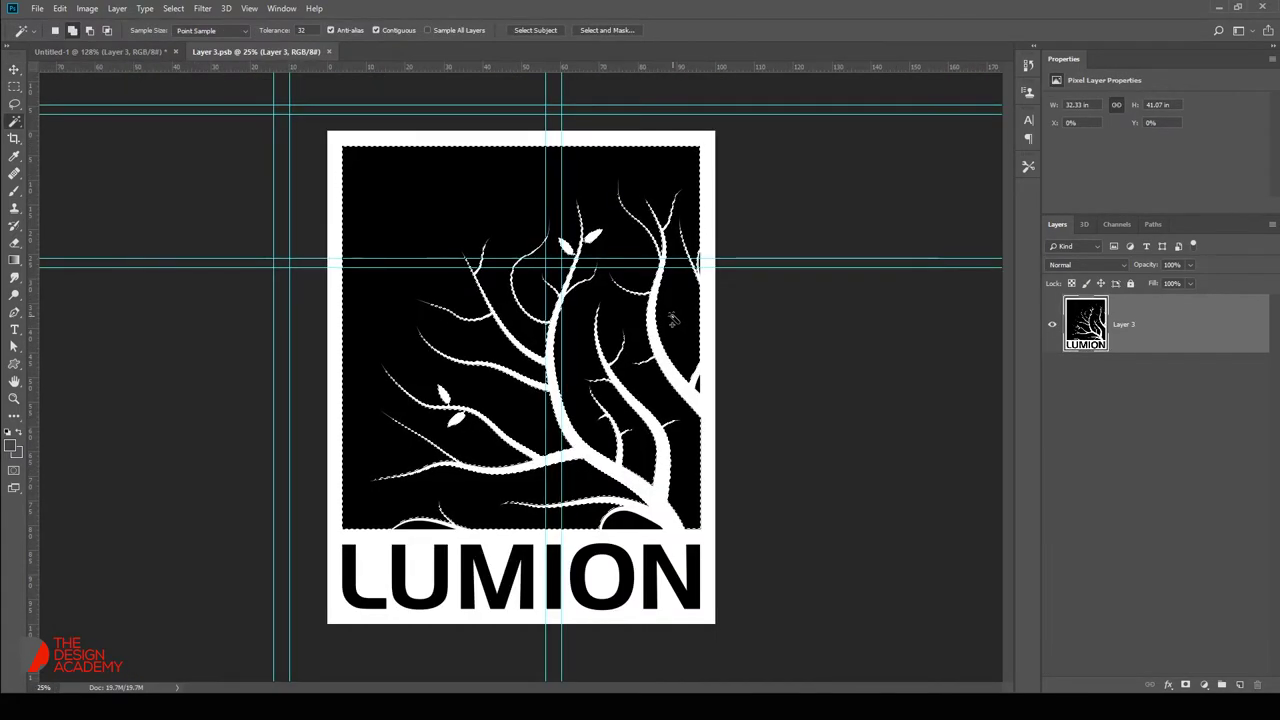
# Delete the logo's white tree and border, then save and close Layer 3.psb.
pyautogui.press('Delete')
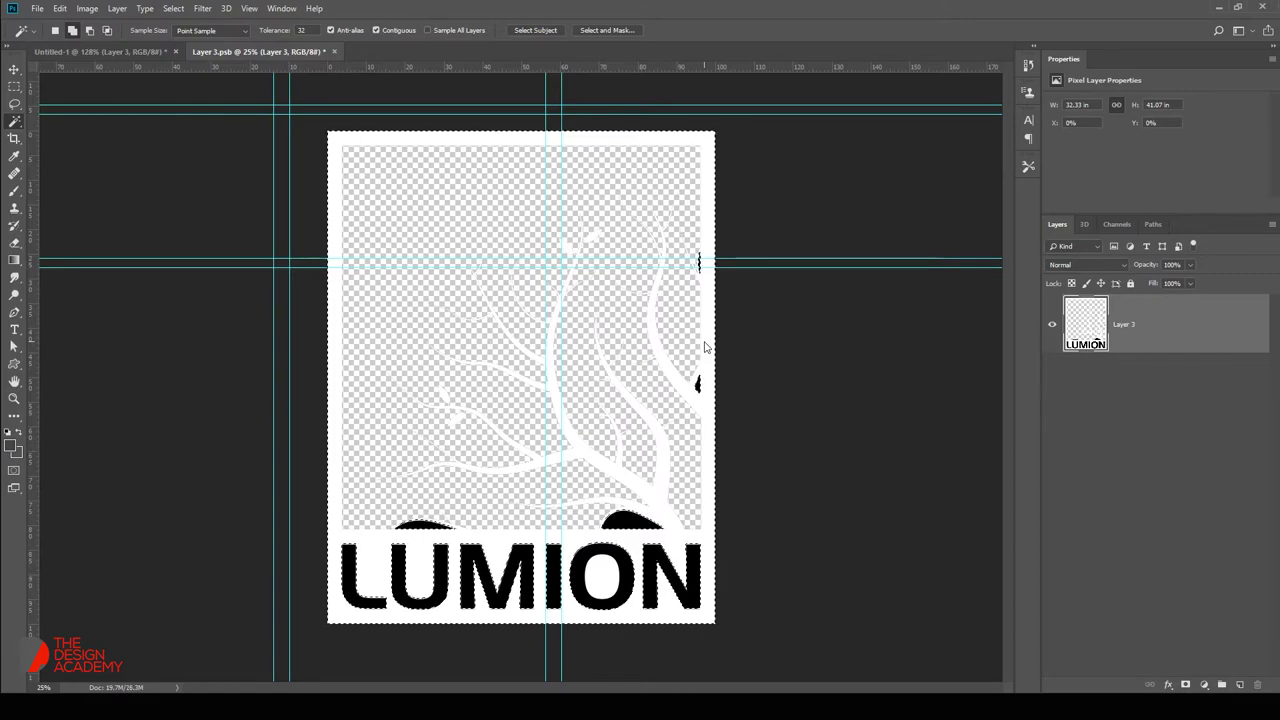
pyautogui.hotkey('ctrl', 'z')
pyautogui.hotkey('ctrl', 'd')
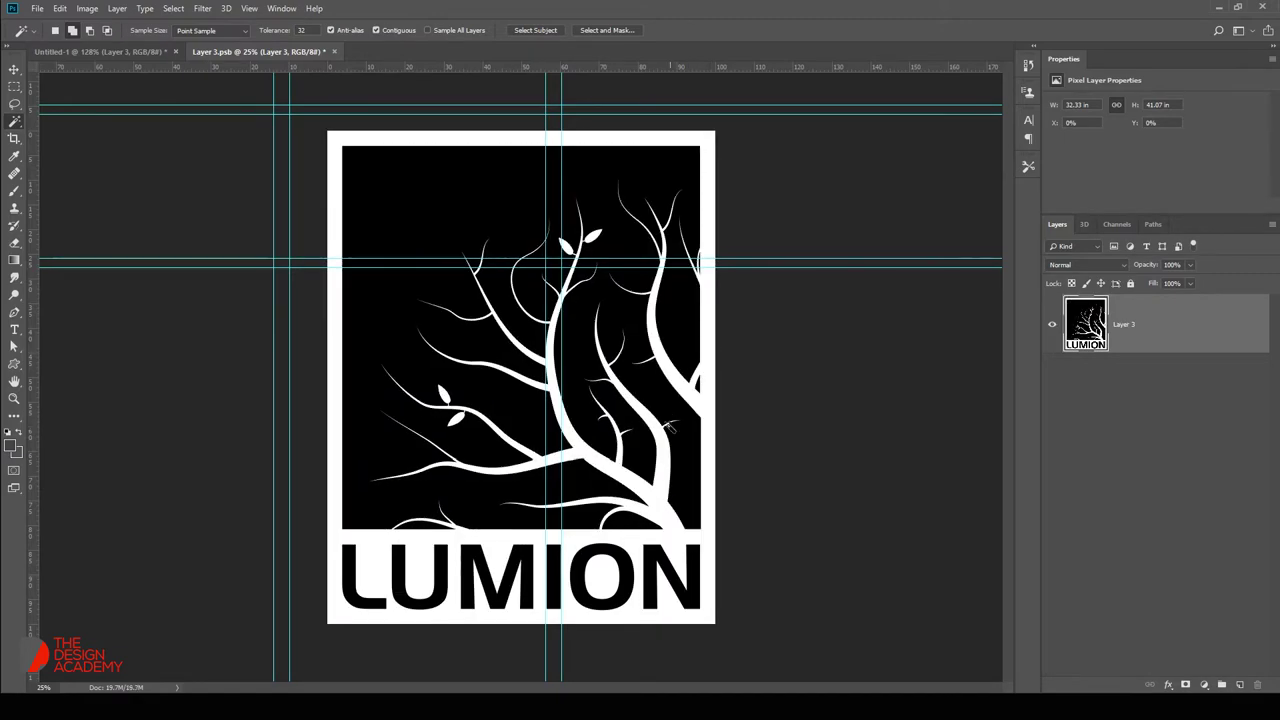
pyautogui.click(672, 545)
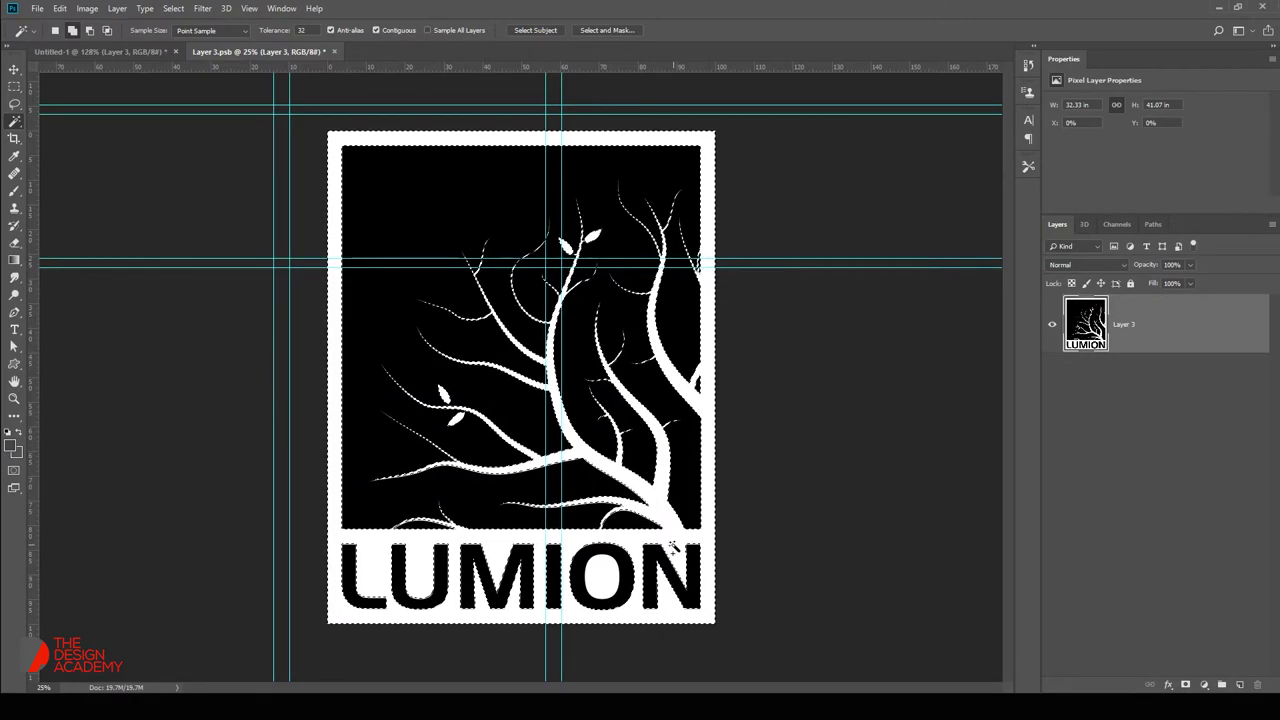
pyautogui.press('Delete')
pyautogui.hotkey('ctrl', 'd')
pyautogui.hotkey('ctrl', 'w')
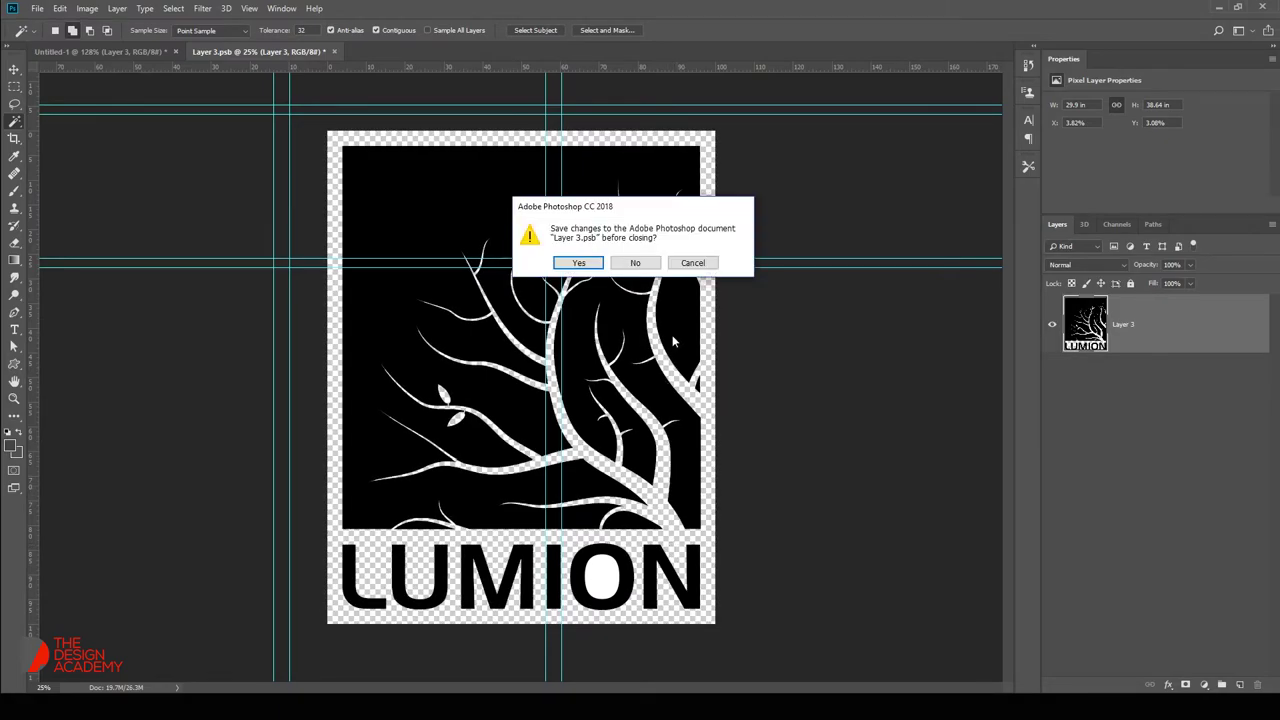
pyautogui.click(590, 261)
# Toggle the blue Lumion logo layer's visibility and open Shape 2's colour settings.
pyautogui.press('v')
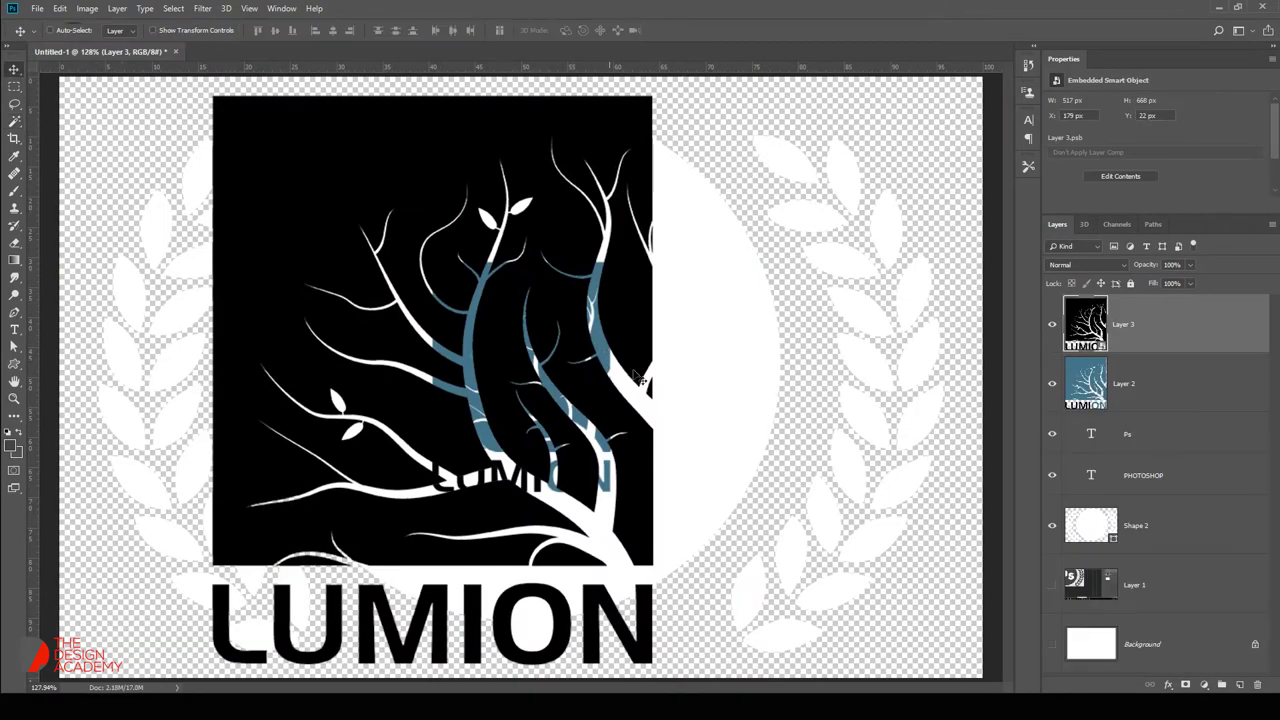
pyautogui.click(1052, 385)
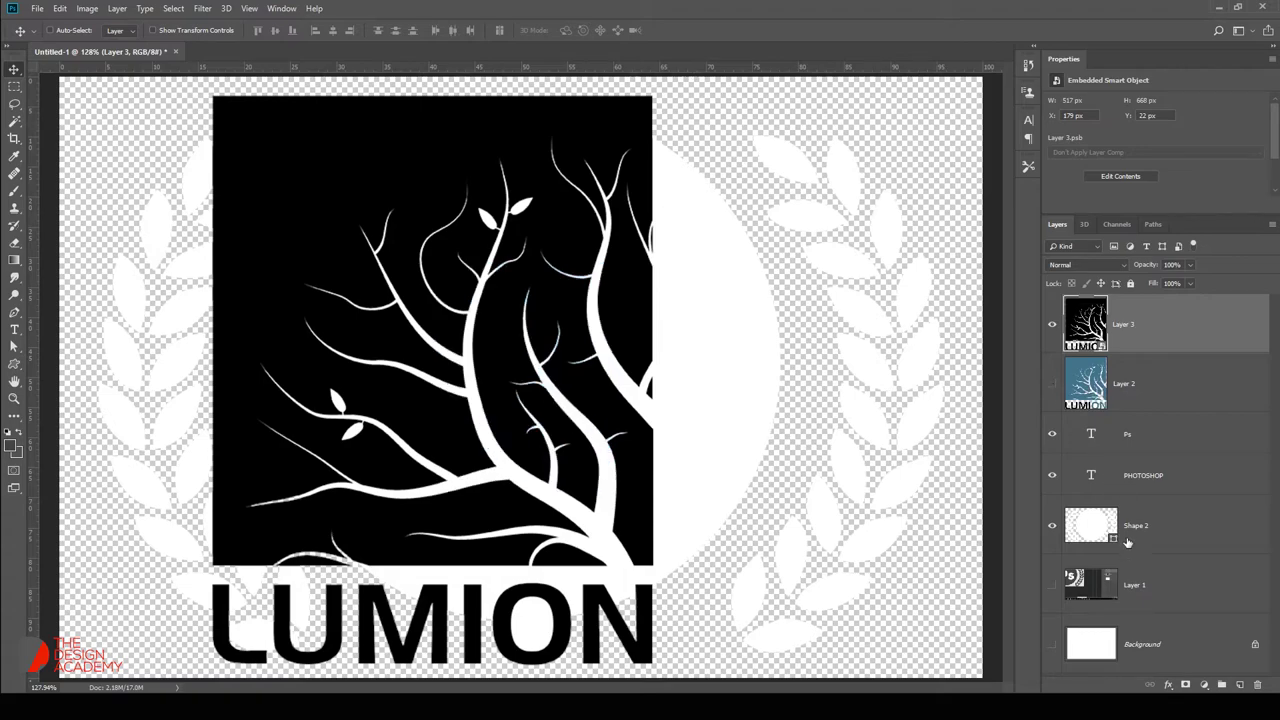
pyautogui.click(1052, 383)
pyautogui.doubleClick(1092, 525)
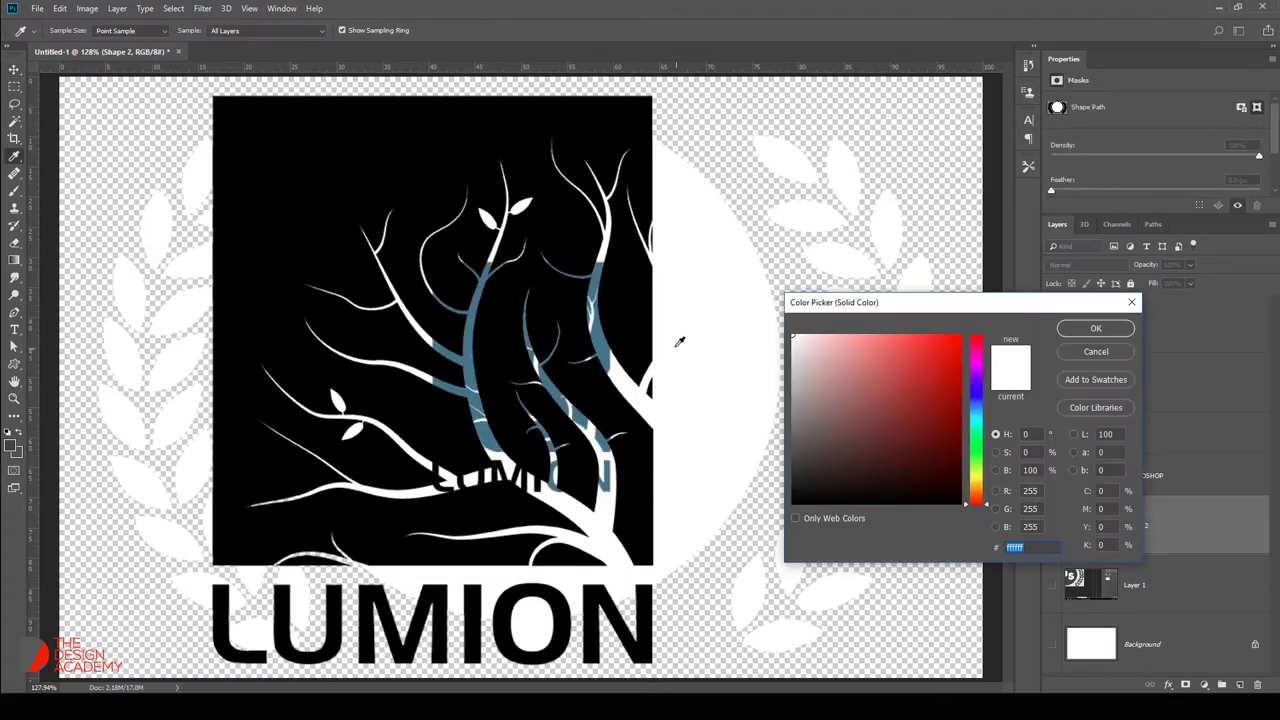
# Colour the badge with blue sampled from the Lumion tree and delete the blue logo layer.
pyautogui.click(609, 341)
pyautogui.click(1096, 328)
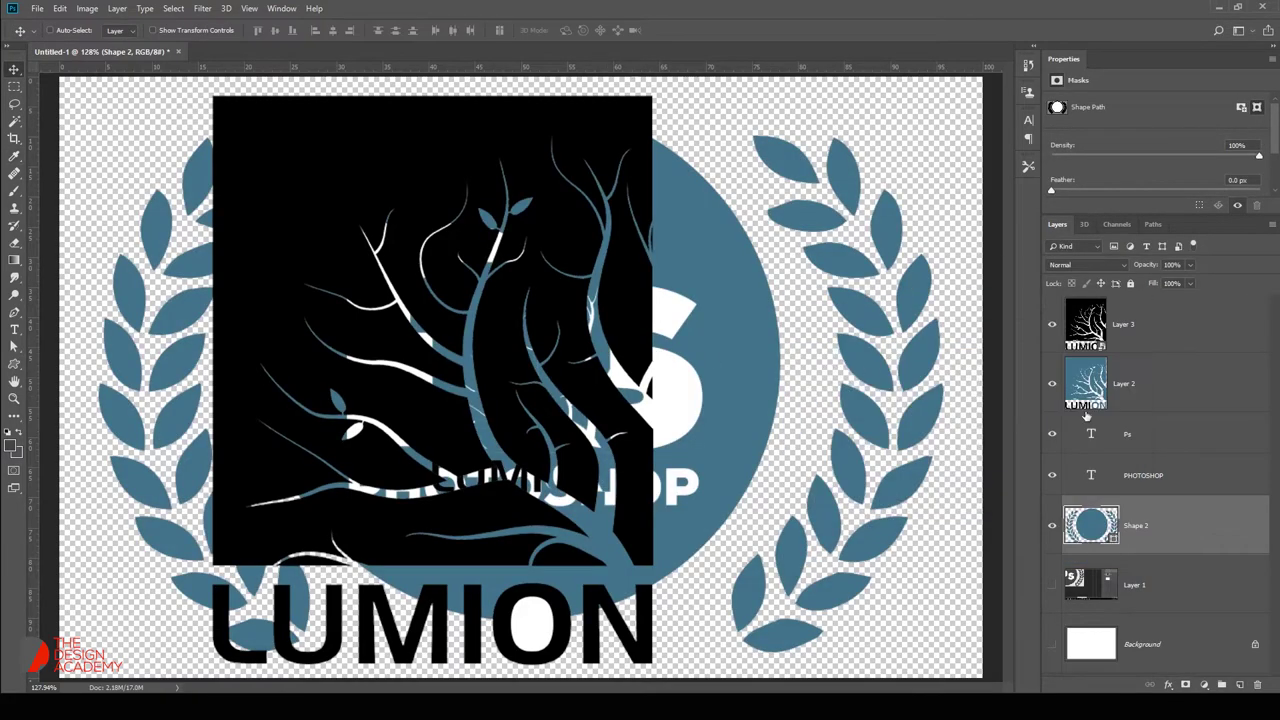
pyautogui.click(1127, 381)
pyautogui.press('Delete')
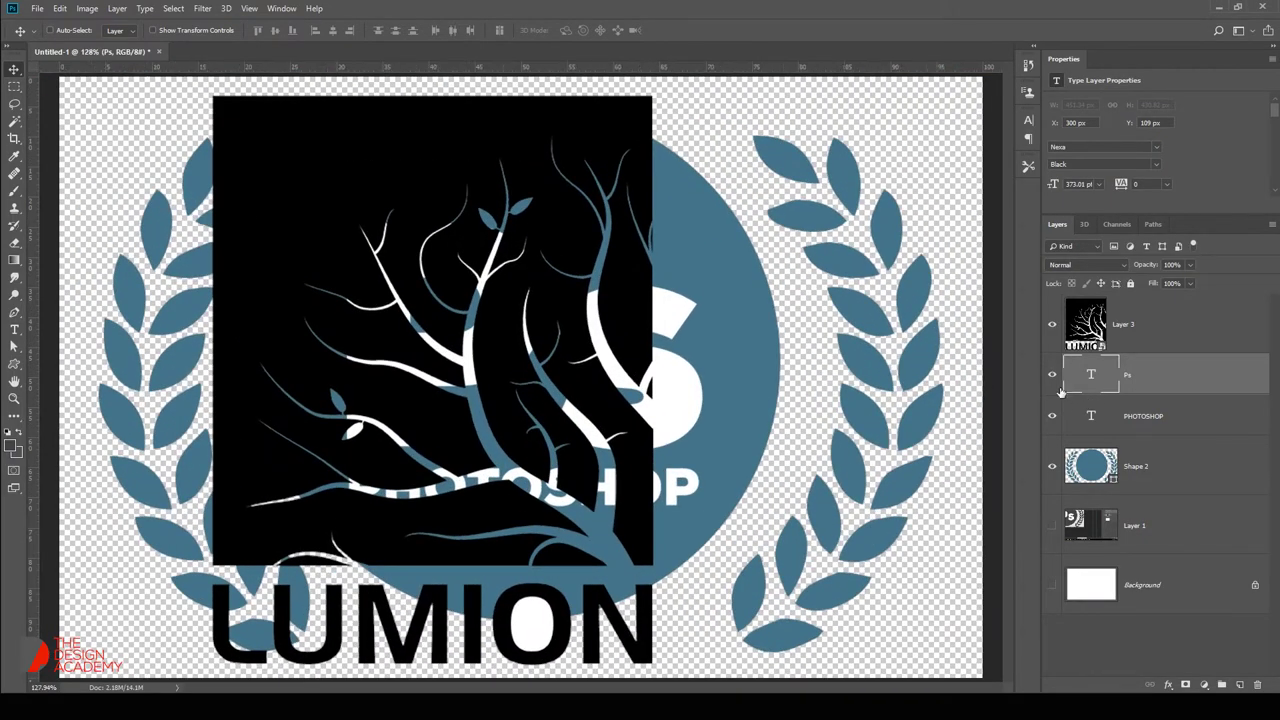
# Hide the Ps and PHOTOSHOP text layers and fit the badge on screen.
pyautogui.moveTo(1044, 400); pyautogui.dragTo(1052, 400)
pyautogui.click(1060, 374)
pyautogui.click(1060, 416)
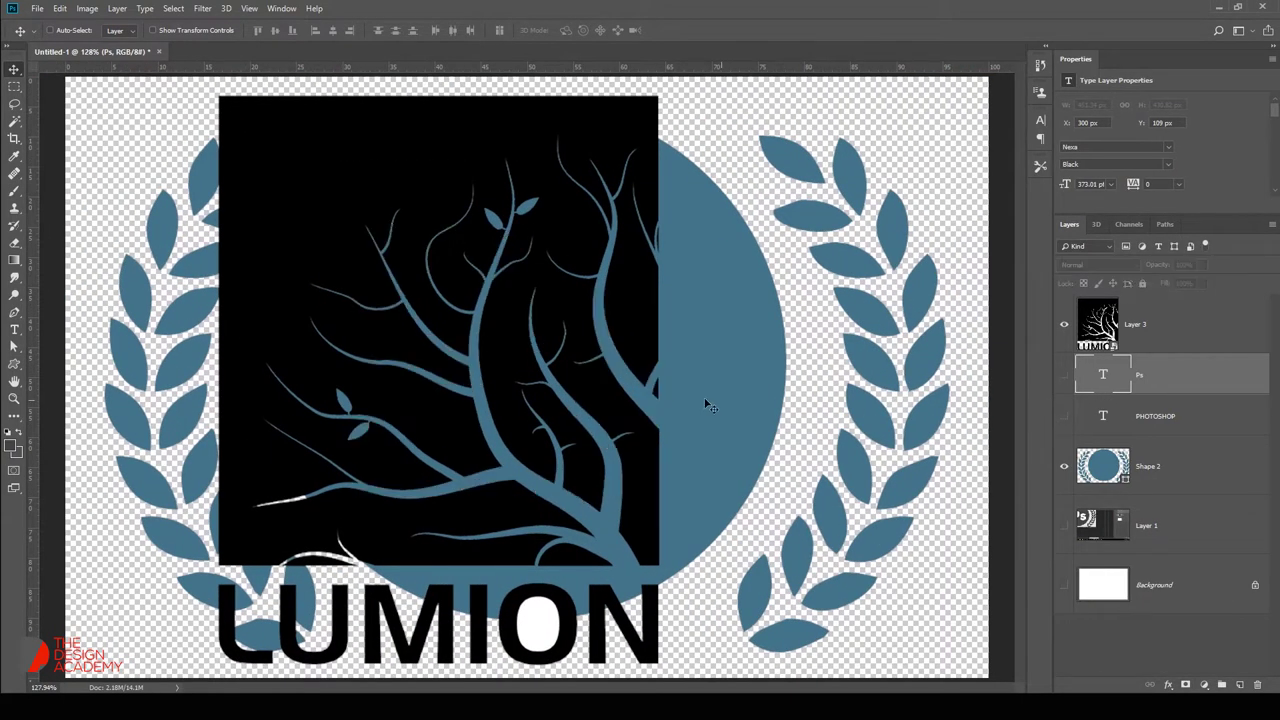
pyautogui.scroll(-3, 720, 398)
pyautogui.rightClick(563, 371)
pyautogui.click(590, 377)
# Scale the Lumion logo down into the blue circle and reopen its contents.
pyautogui.click(1140, 318)
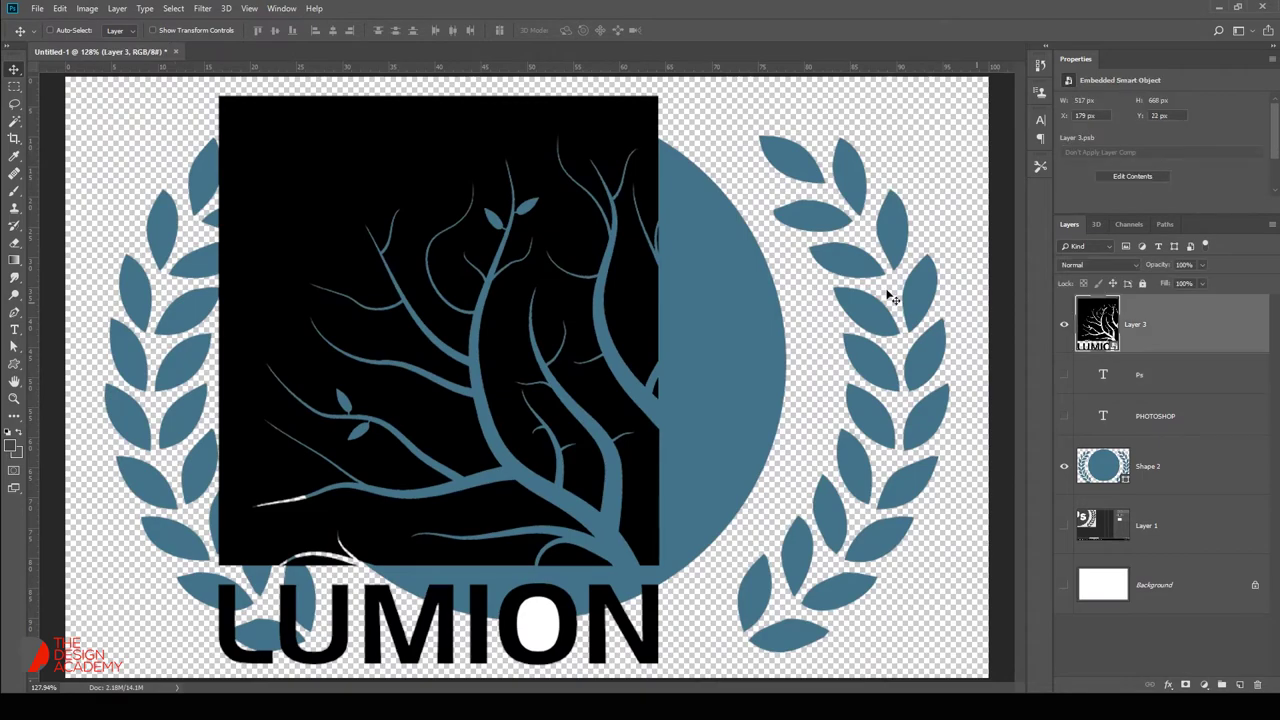
pyautogui.hotkey('ctrl', 't')
pyautogui.moveTo(207, 88); pyautogui.dragTo(327, 240)
pyautogui.moveTo(629, 550); pyautogui.dragTo(645, 455)
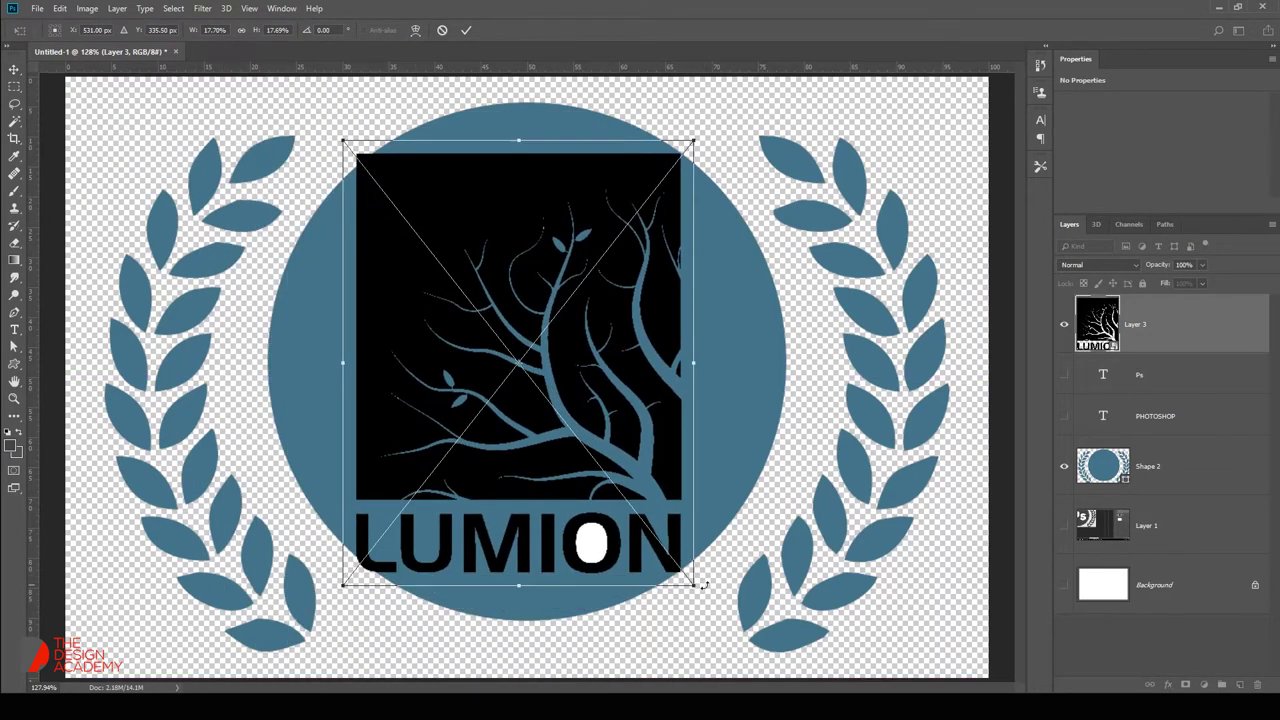
pyautogui.moveTo(695, 585); pyautogui.dragTo(680, 566)
pyautogui.press('Return')
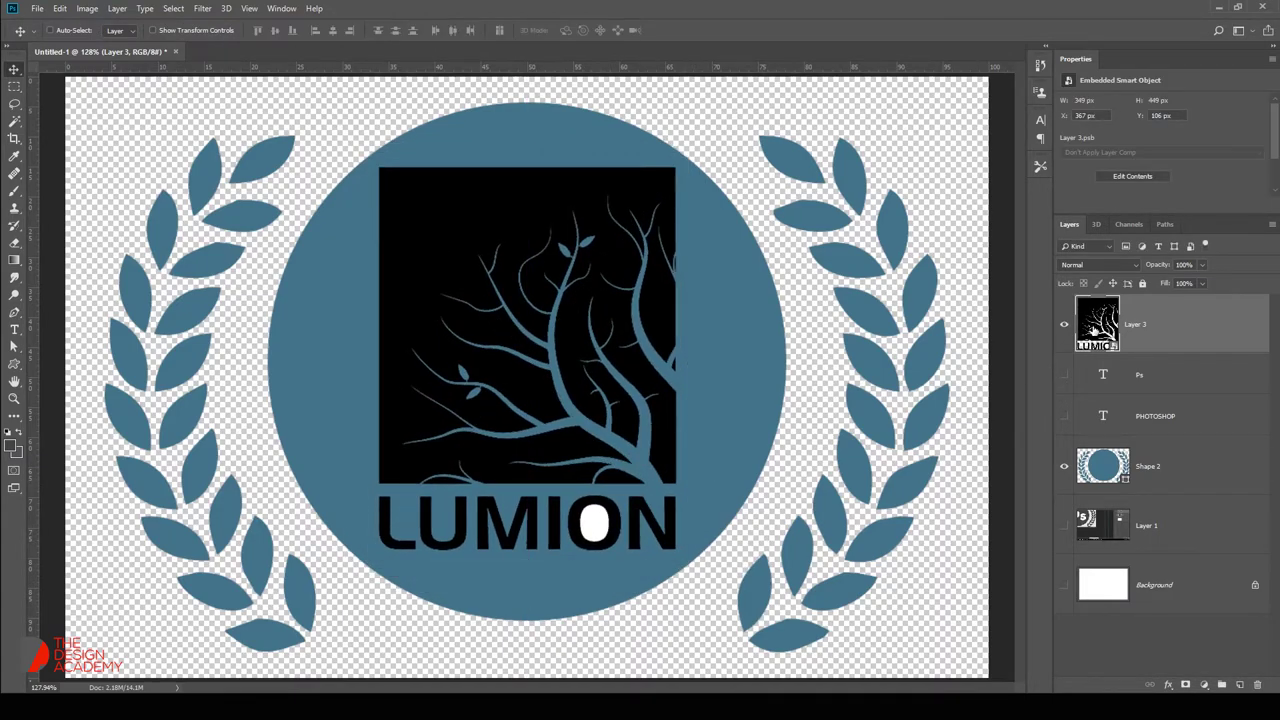
pyautogui.doubleClick(586, 500)
pyautogui.press('w')
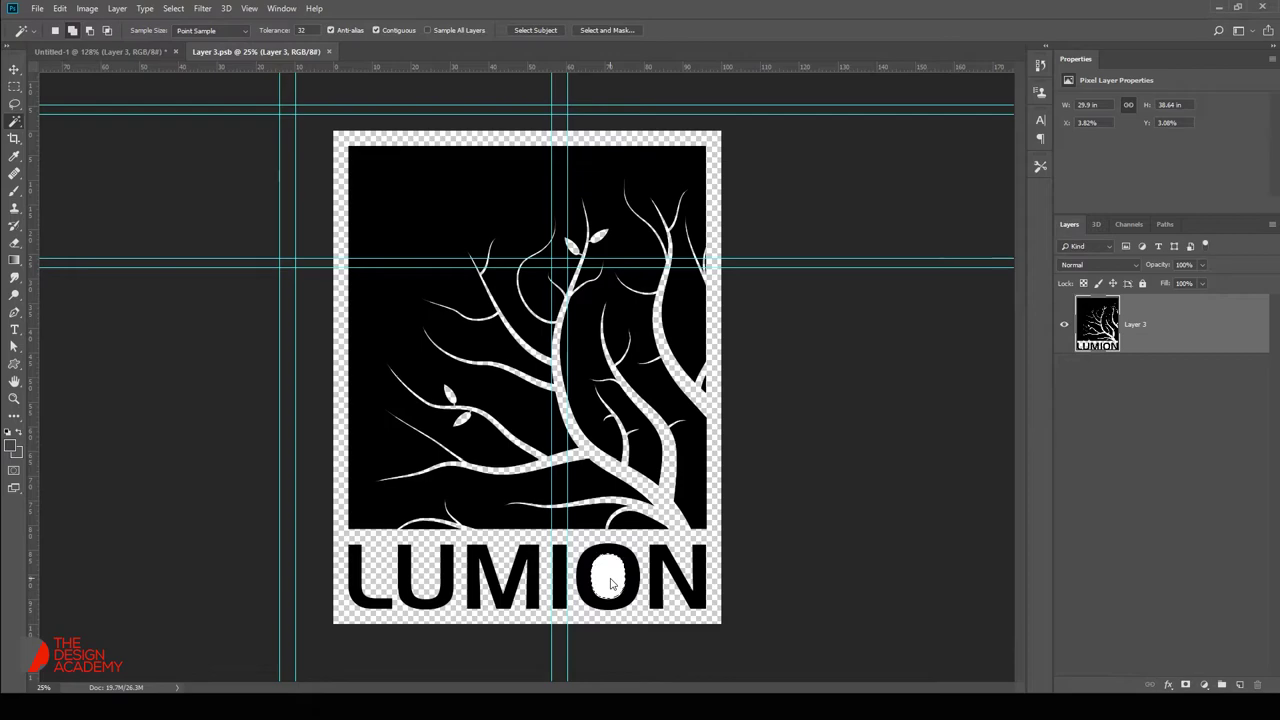
# Select the logo's transparent areas and fill them with dark blue on a new layer.
pyautogui.click(676, 533)
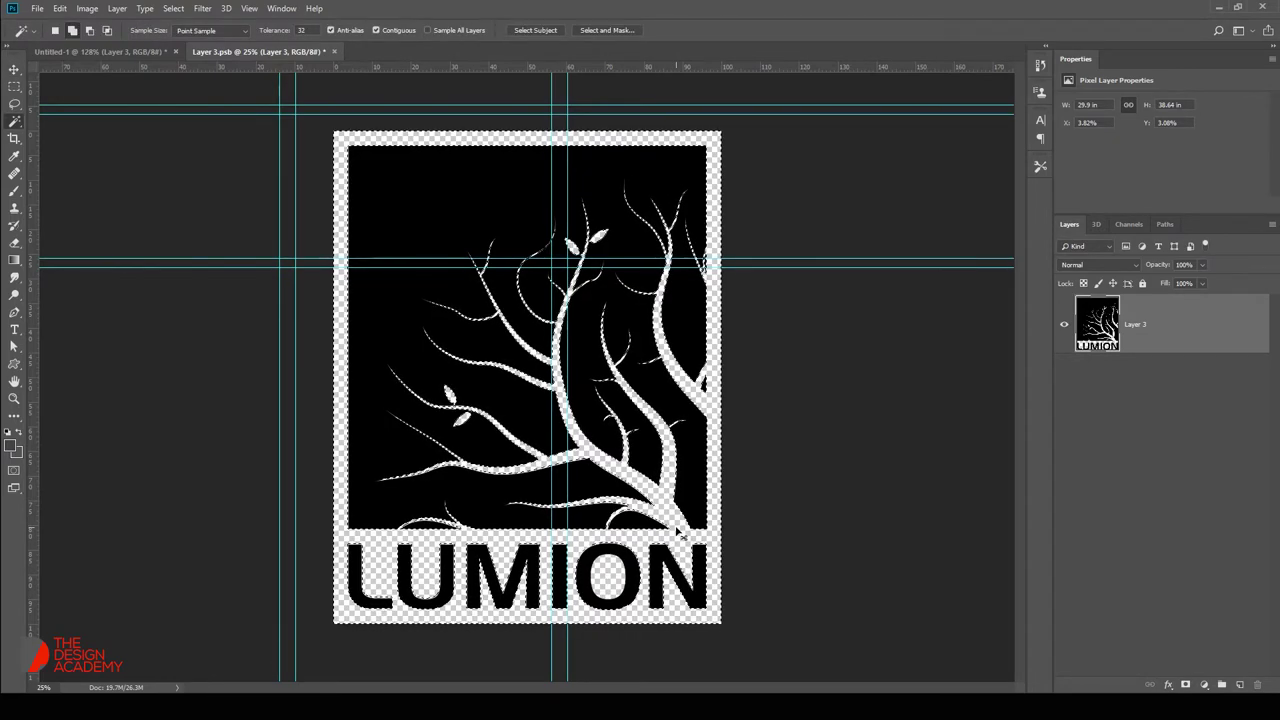
pyautogui.press('g')
pyautogui.moveTo(780, 420); pyautogui.dragTo(866, 426)
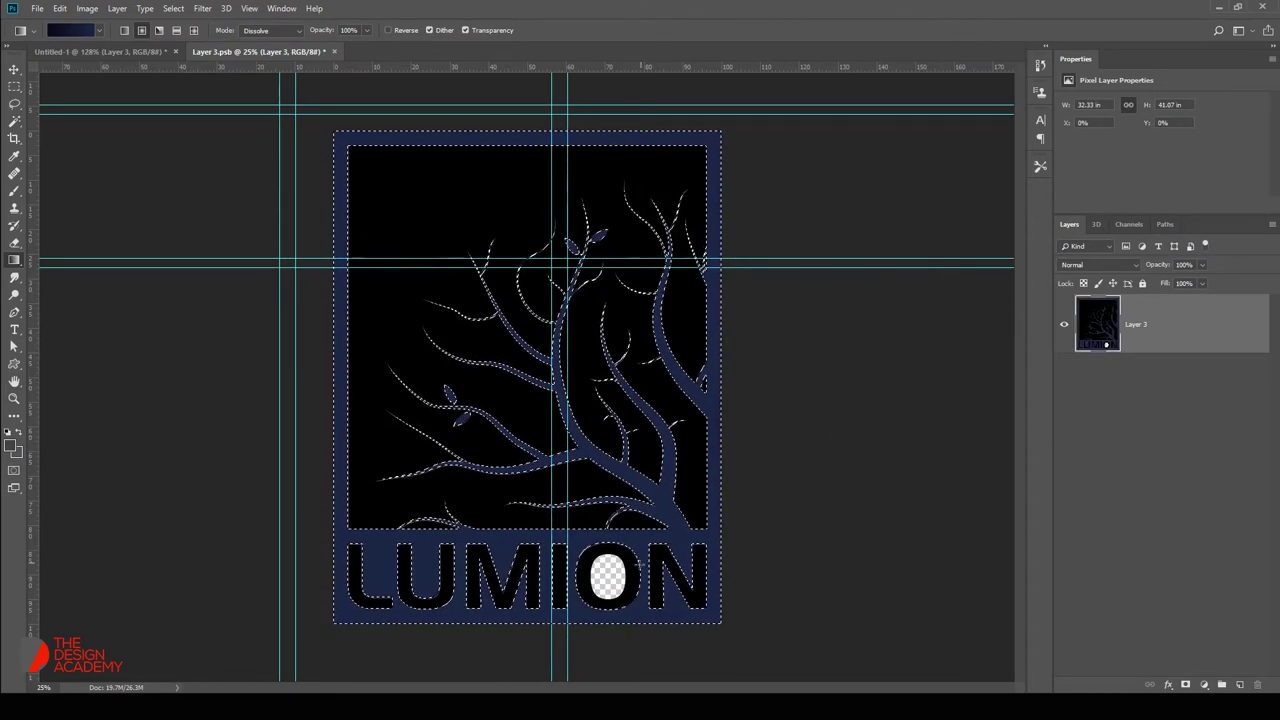
pyautogui.hotkey('ctrl', 'z')
pyautogui.press('w')
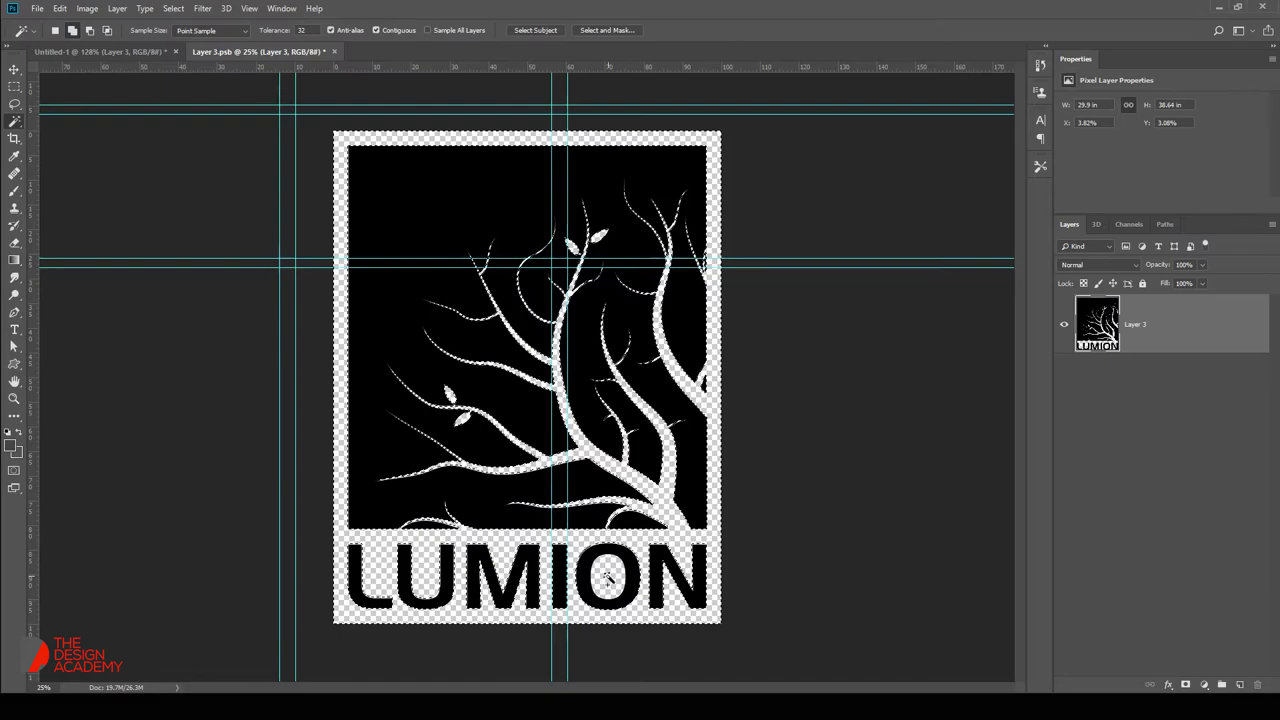
pyautogui.hotkey('ctrl', 'shift', 'alt', 'n')
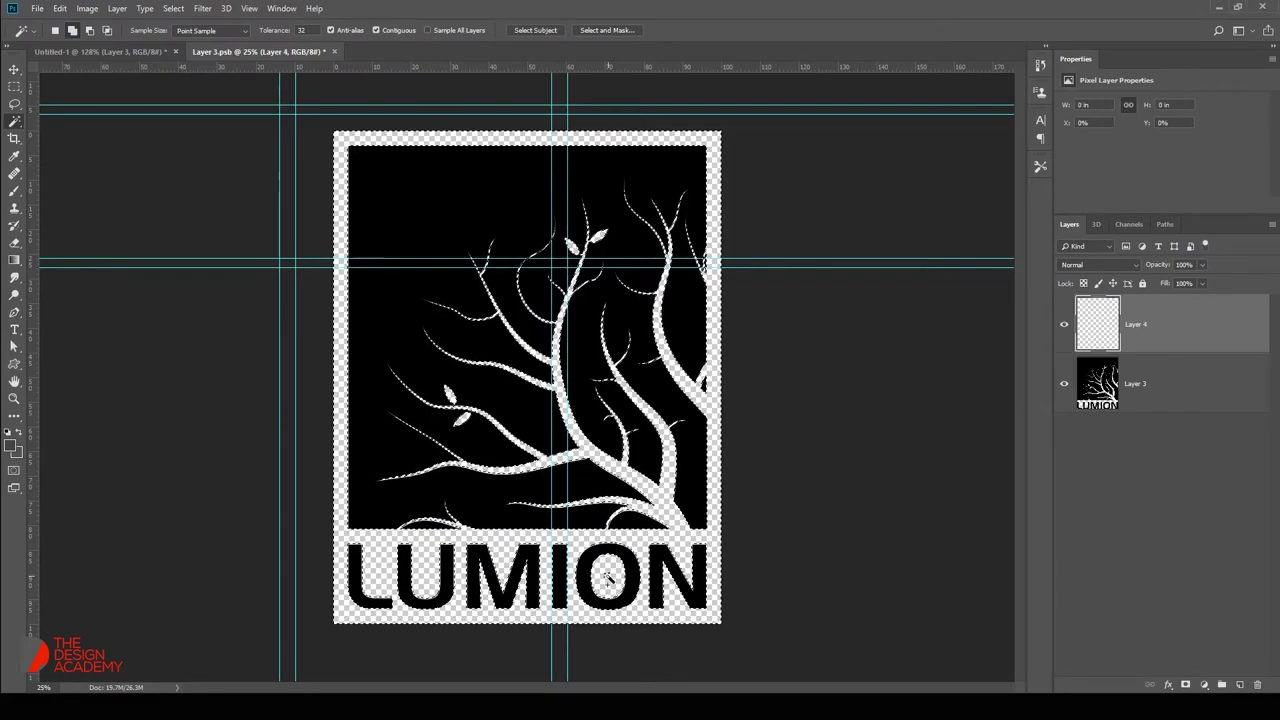
pyautogui.press('g')
pyautogui.moveTo(865, 416); pyautogui.dragTo(1016, 417)
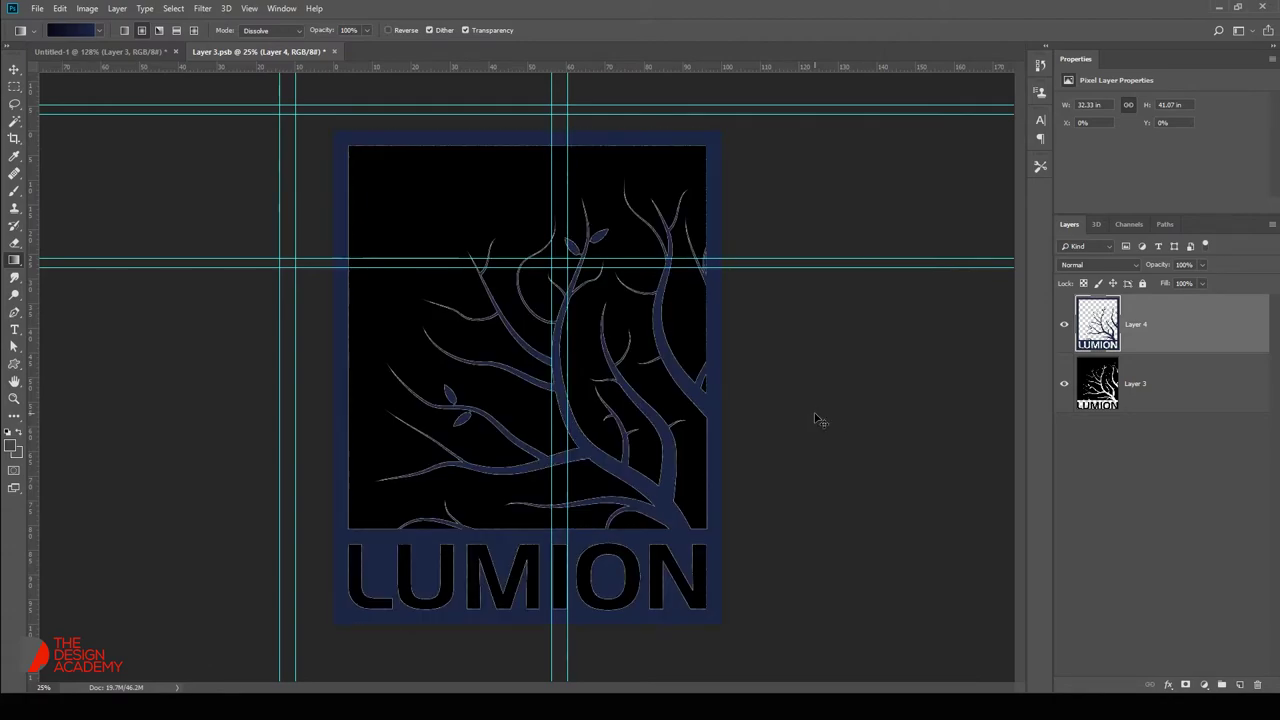
# Raise the fill's Lightness to +100 for white, hide Layer 3, and save the .psb.
pyautogui.hotkey('ctrl', 'u')
pyautogui.moveTo(274, 426); pyautogui.dragTo(338, 426)
pyautogui.press('Return')
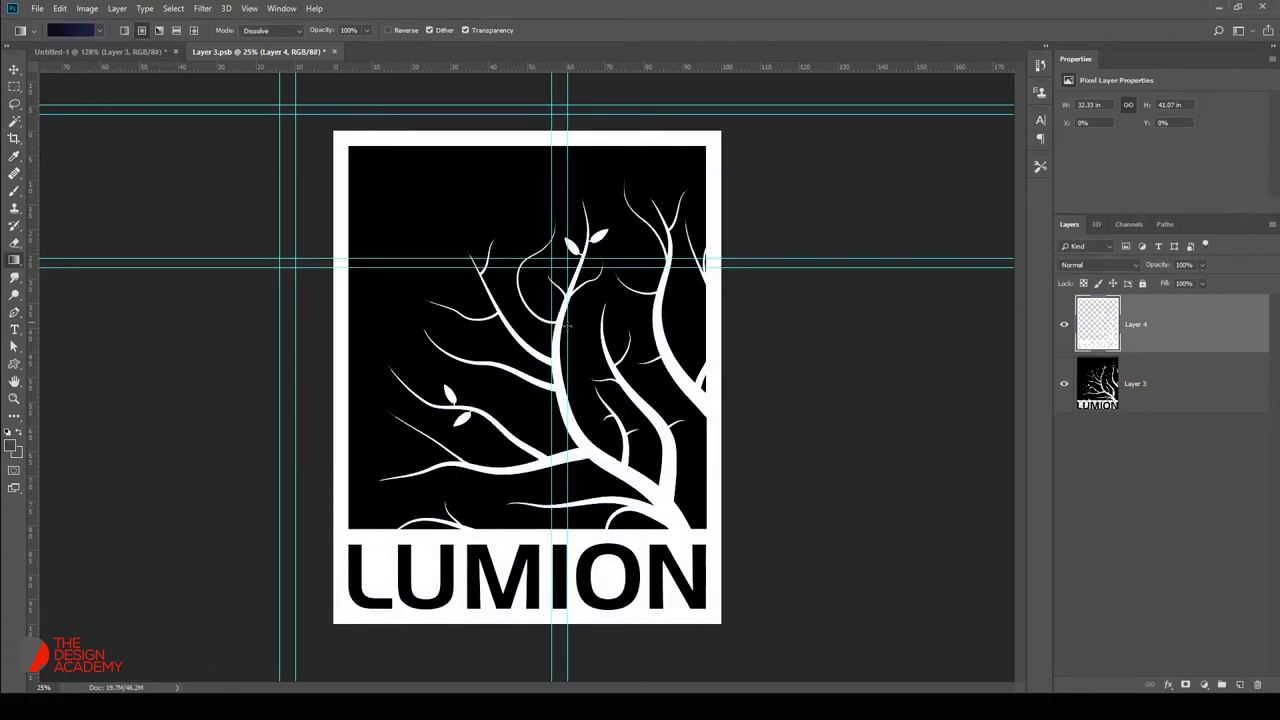
pyautogui.click(1063, 382)
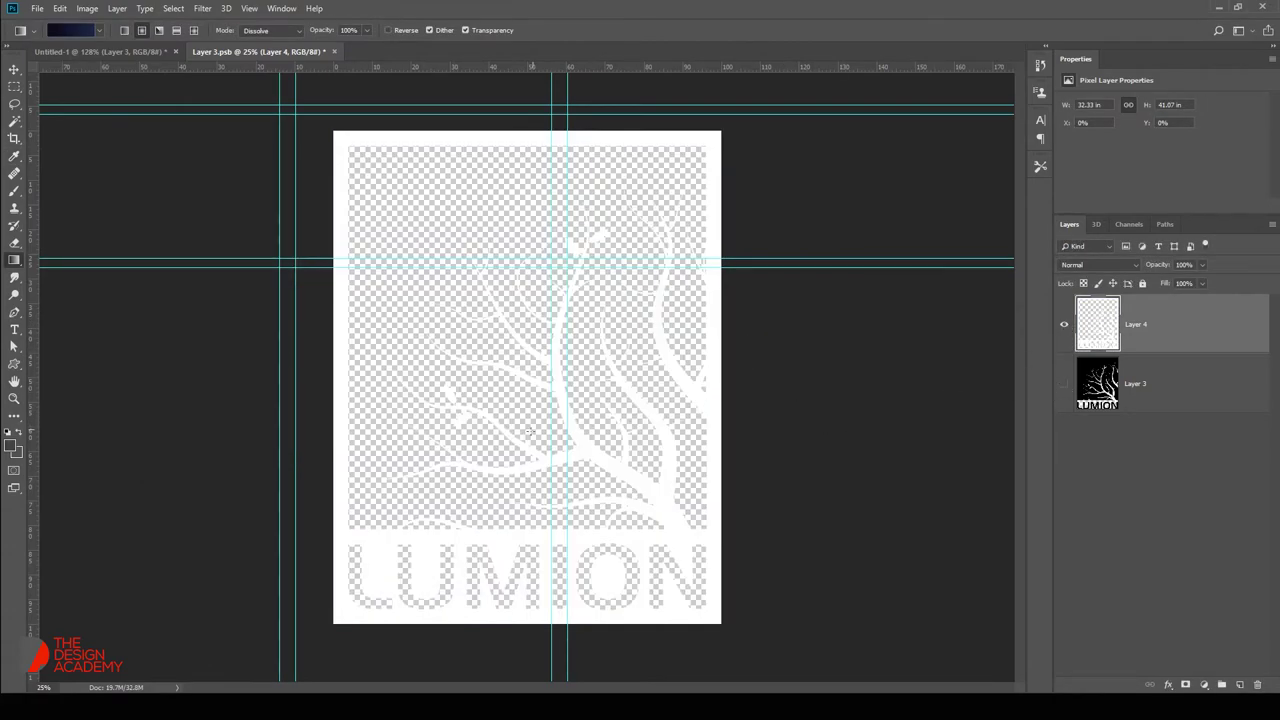
pyautogui.press('w')
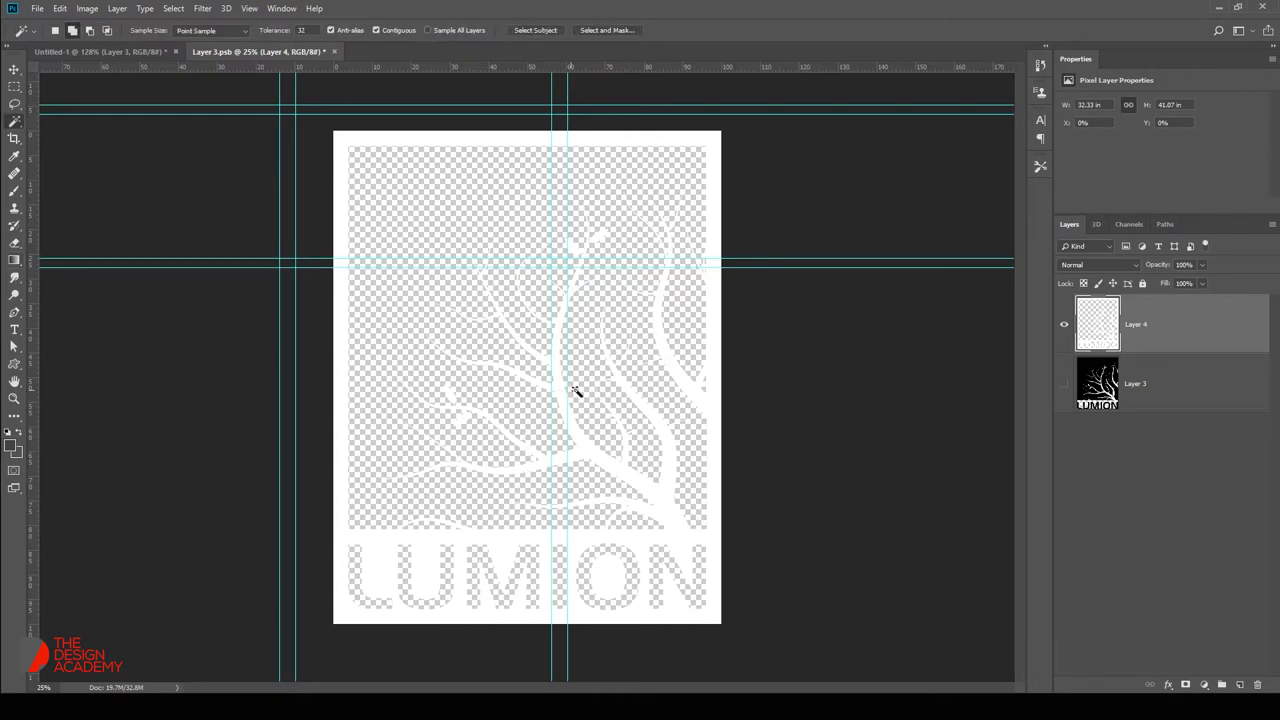
pyautogui.hotkey('ctrl', 'w')
pyautogui.click(568, 262)
# Save the badge as a PNG file named 'Lumion'.
pyautogui.press('v')
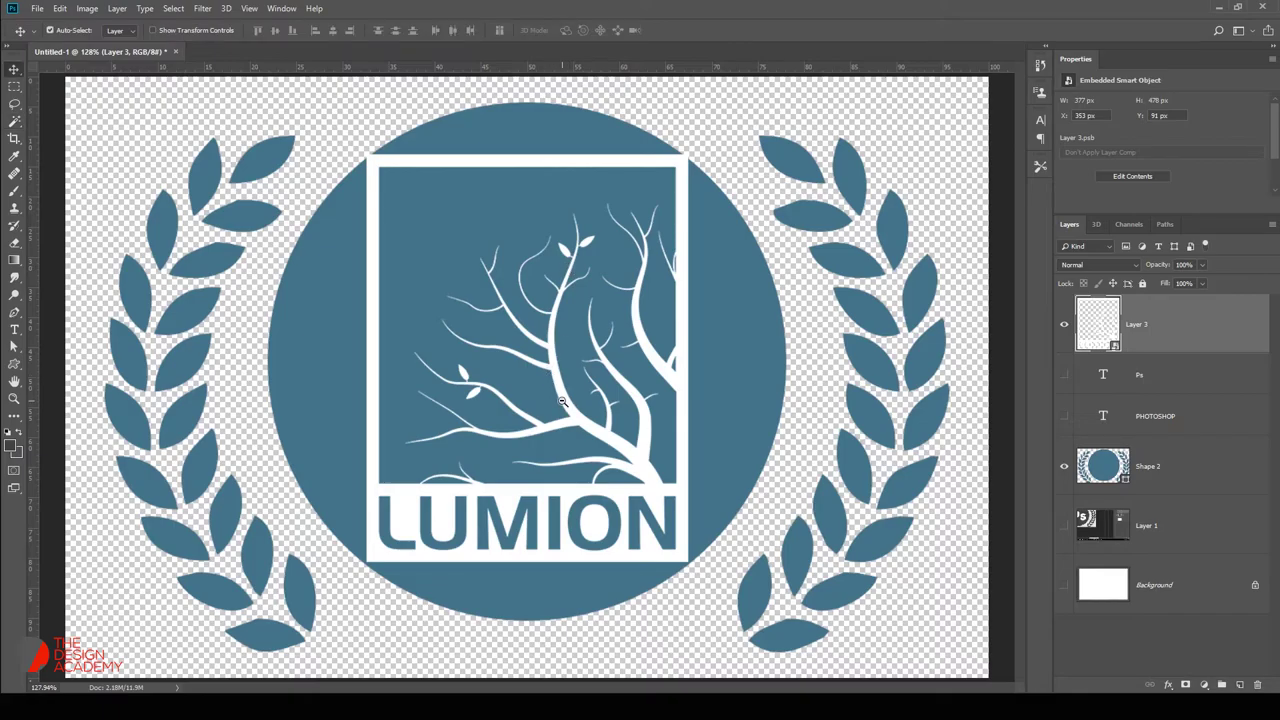
pyautogui.scroll(-3, 566, 405)
pyautogui.hotkey('ctrl', 'shift', 's')
pyautogui.write('L')
pyautogui.press('Tab')
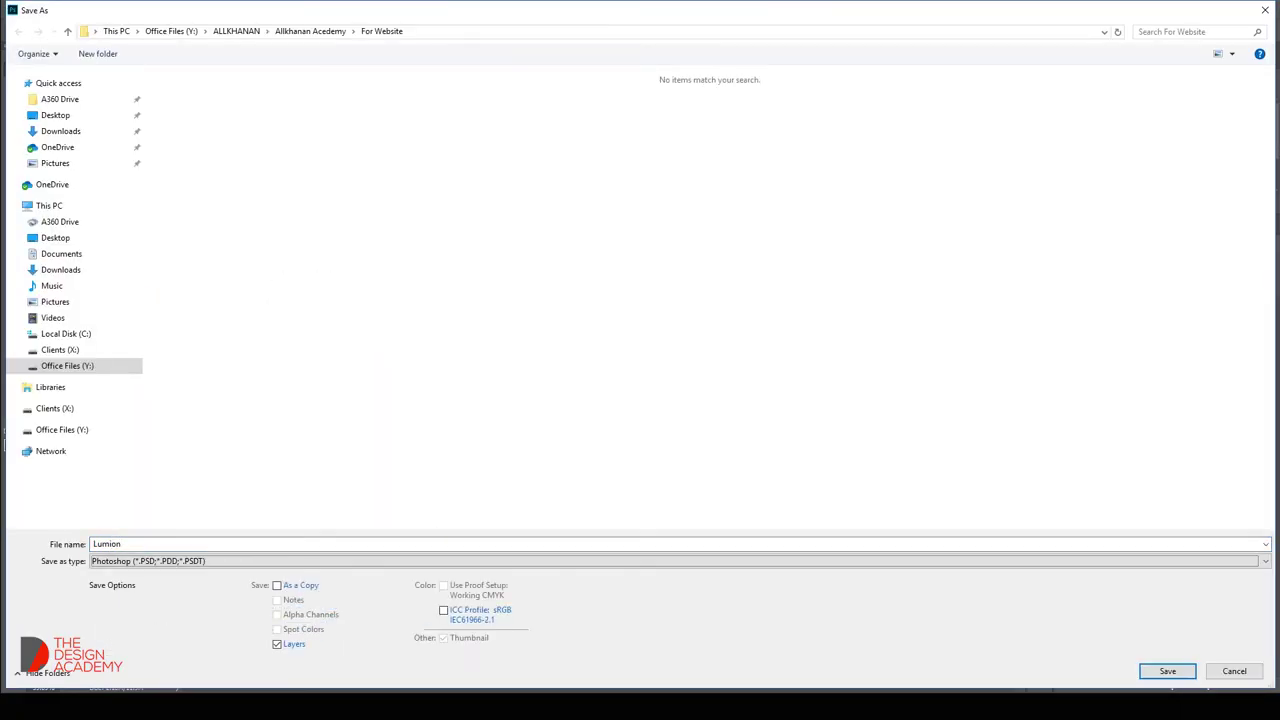
pyautogui.hotkey('alt', 'Down')
pyautogui.press('Down')
pyautogui.press('Down')
pyautogui.press('Down')
pyautogui.press('Down')
pyautogui.press('Down')
pyautogui.press('Down')
pyautogui.press('Down')
pyautogui.press('Down')
pyautogui.press('Down')
pyautogui.press('Down')
pyautogui.press('Down')
pyautogui.press('Down')
pyautogui.press('Down')
pyautogui.press('Down')
pyautogui.press('Down')
pyautogui.press('Down')
pyautogui.press('Down')
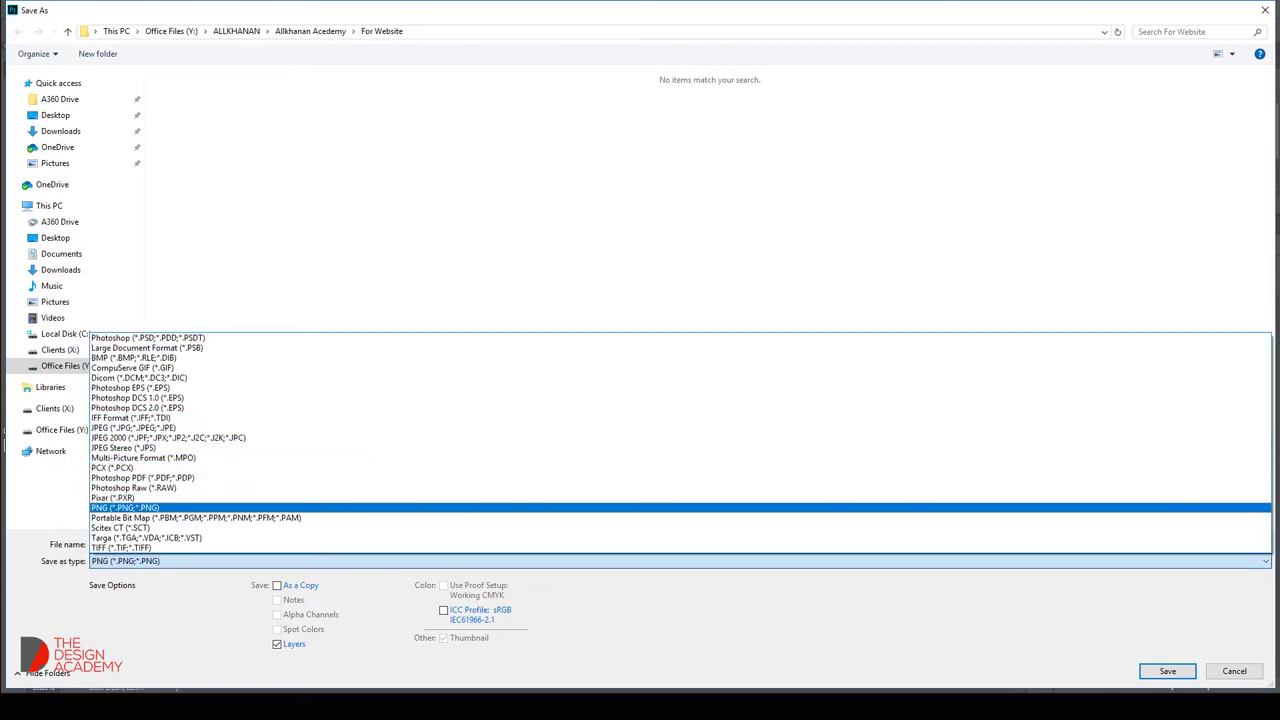
pyautogui.press('Return')
pyautogui.press('Return')
pyautogui.press('Return')
pyautogui.hotkey('alt', 'Tab')
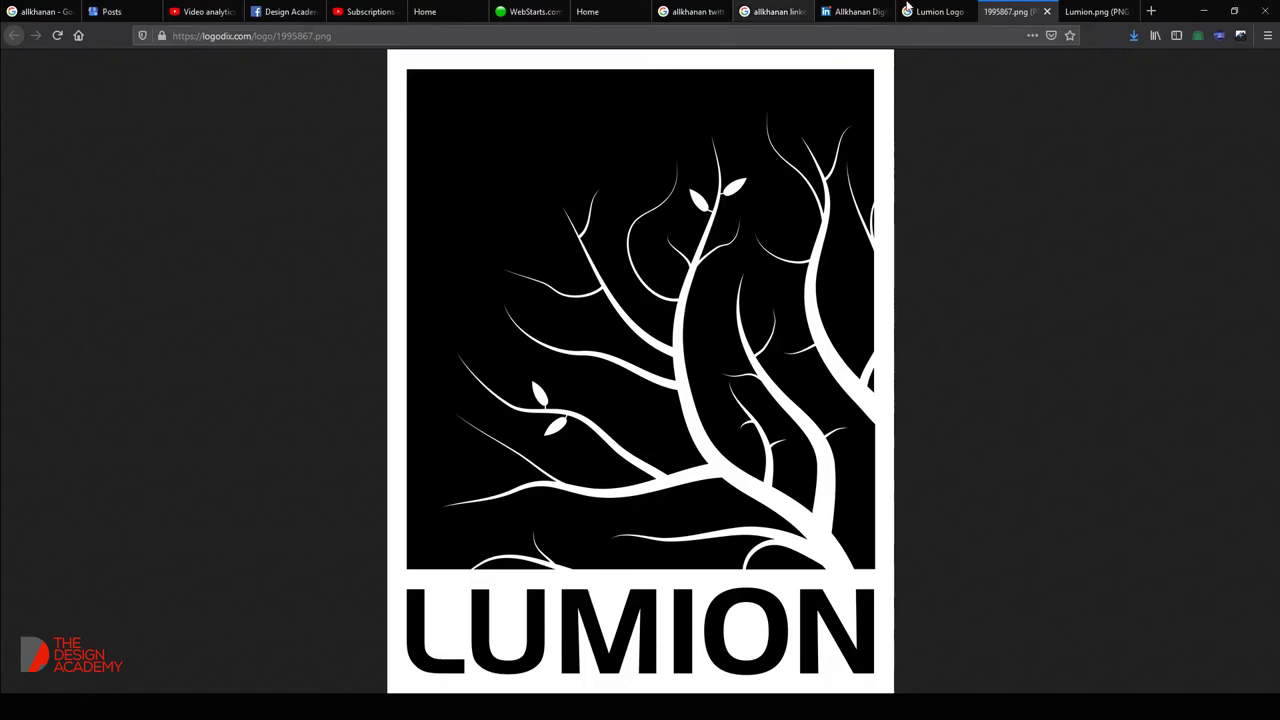
# In the WebStarts editor, review the new paragraph text and select the Photoshop block.
pyautogui.click(527, 11)
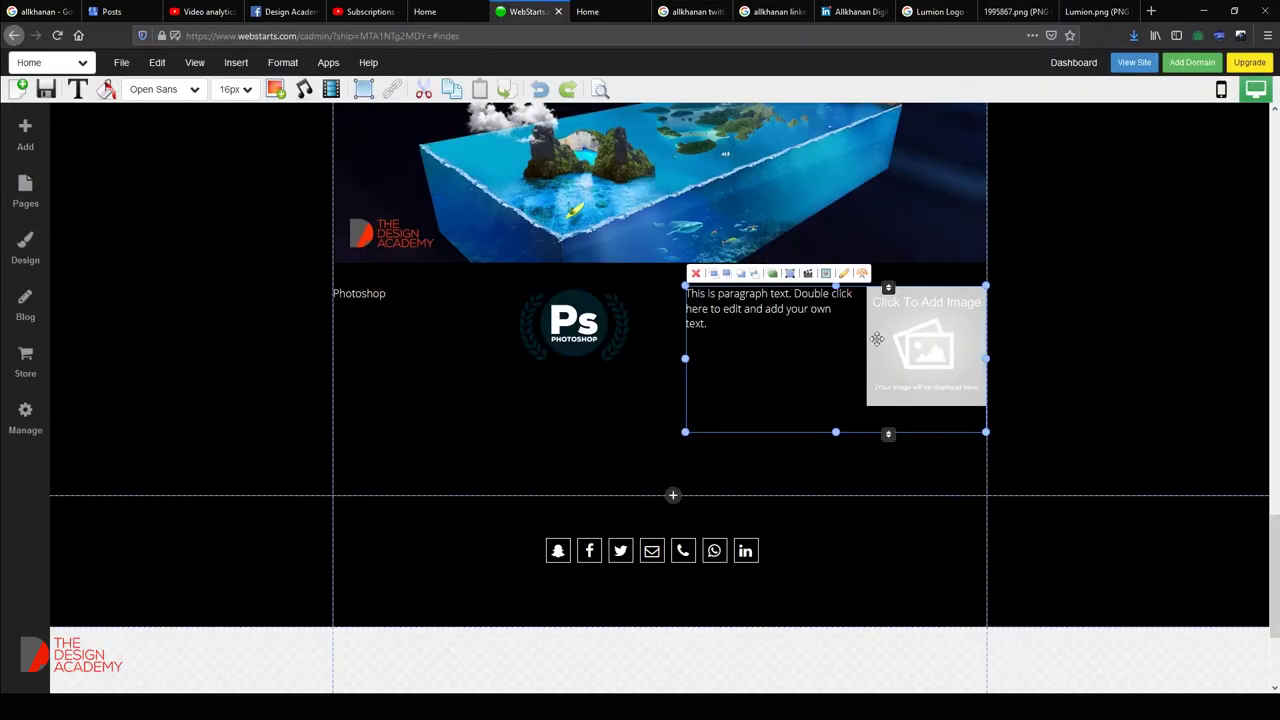
pyautogui.doubleClick(976, 422)
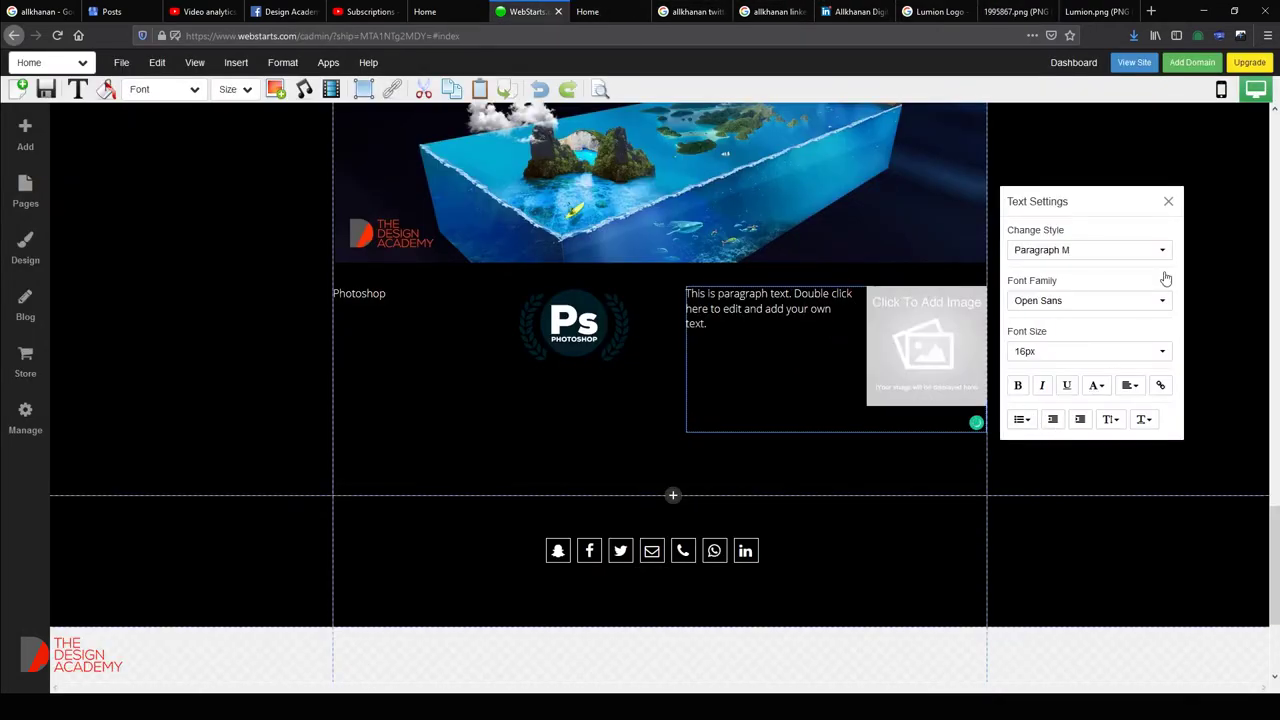
pyautogui.click(1166, 203)
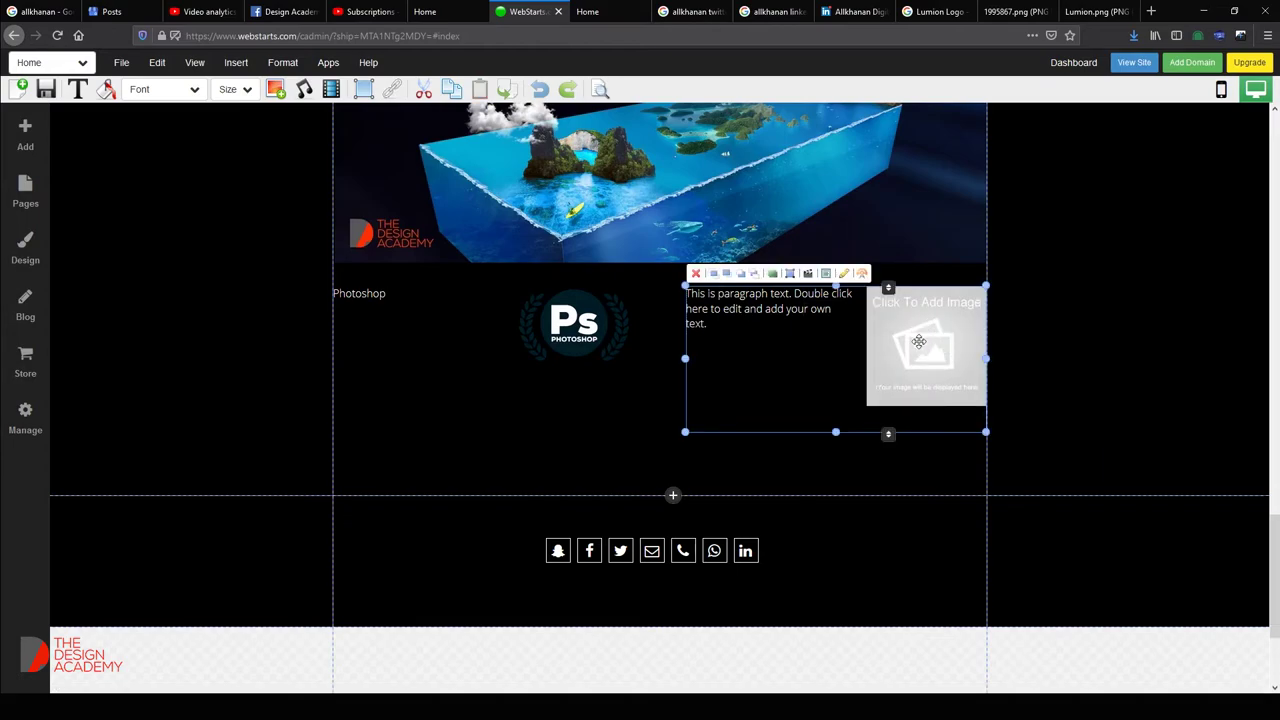
pyautogui.doubleClick(918, 341)
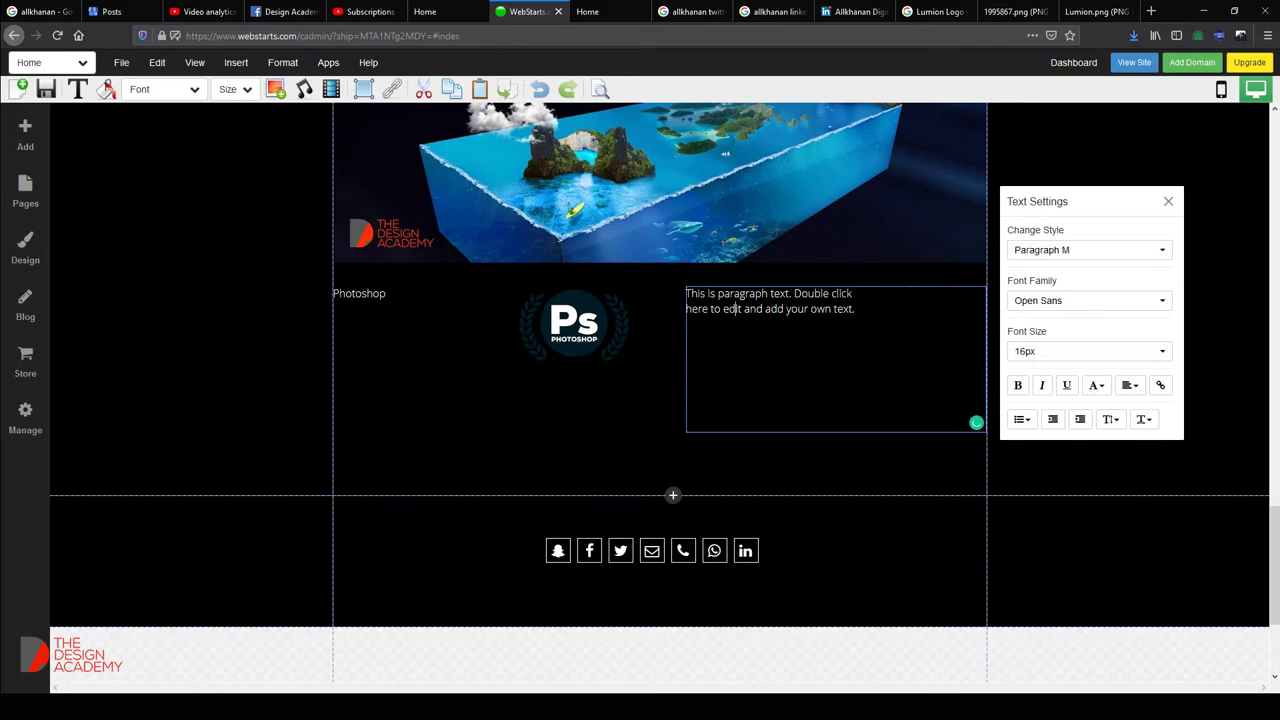
pyautogui.click(1168, 201)
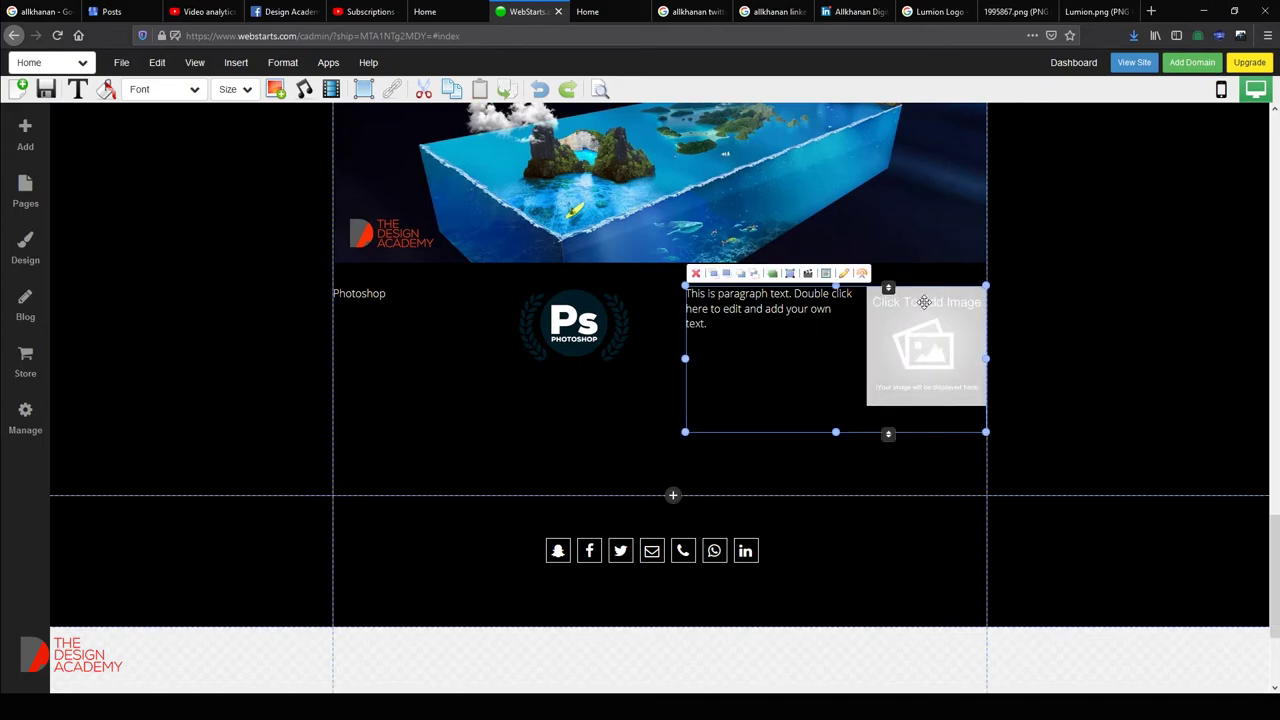
pyautogui.click(603, 316)
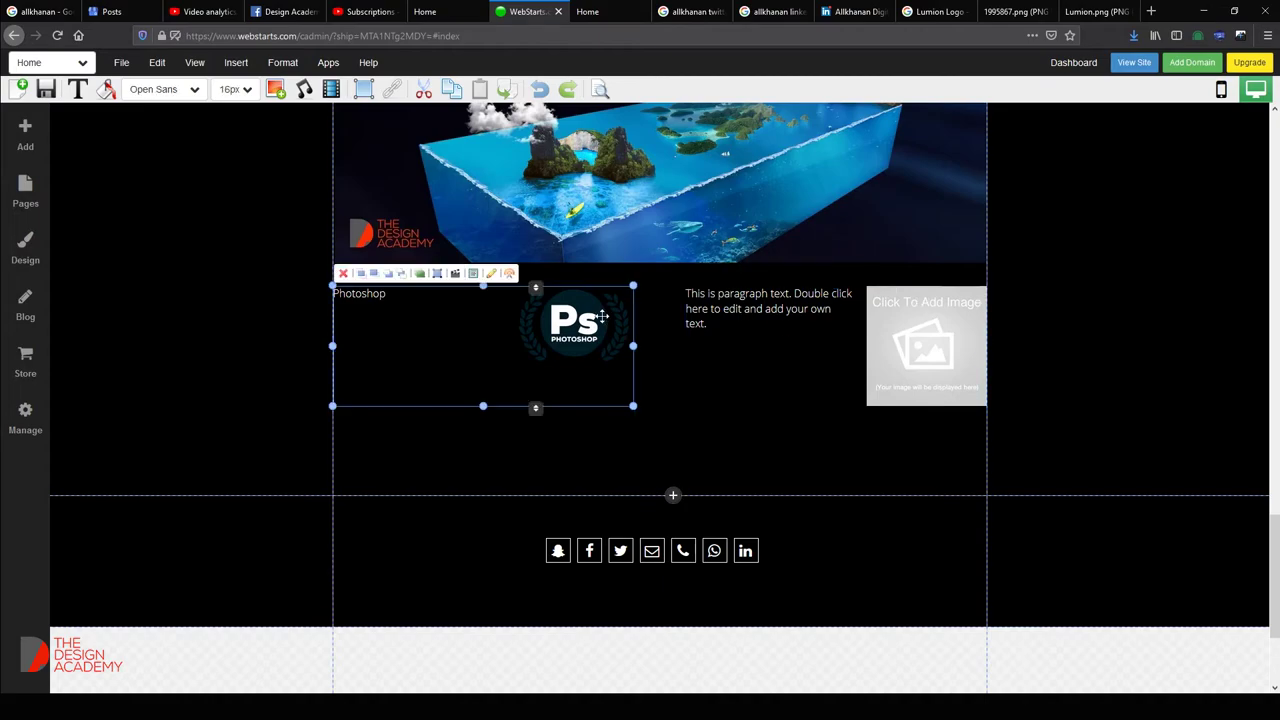
# Upload Lumion.png into the empty Click To Add Image placeholder.
pyautogui.doubleClick(940, 356)
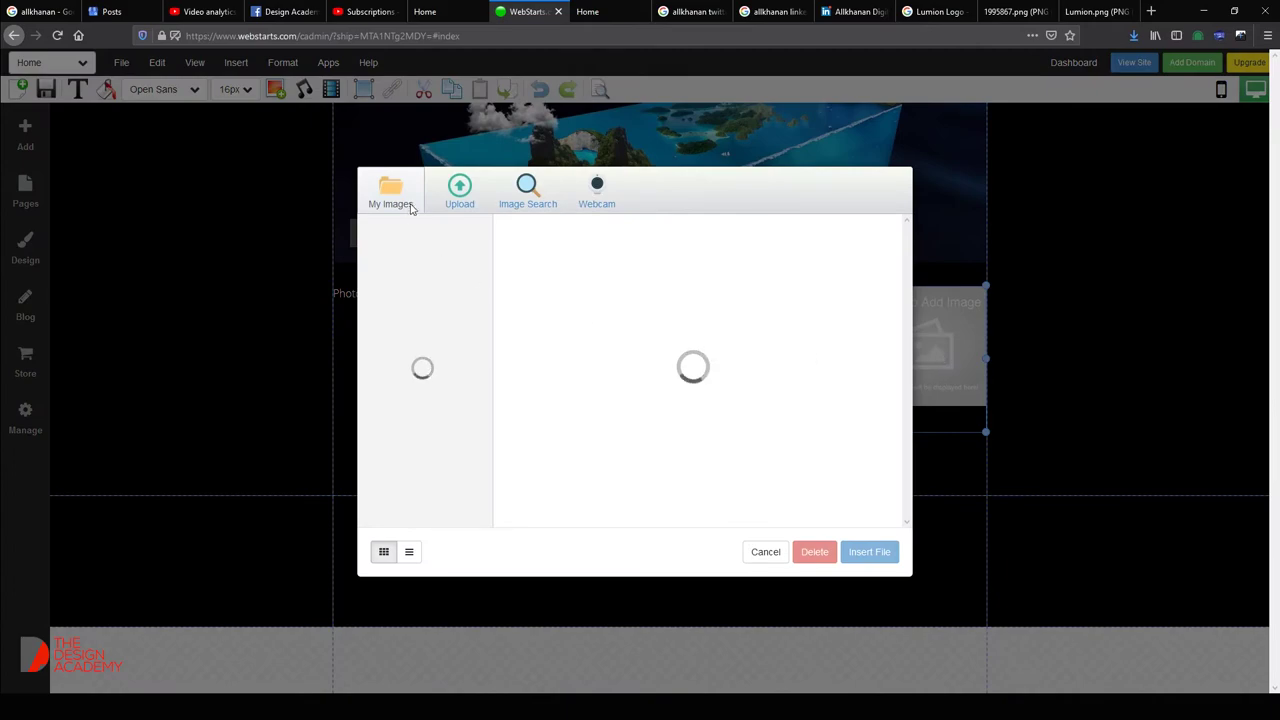
pyautogui.click(459, 190)
pyautogui.doubleClick(830, 165)
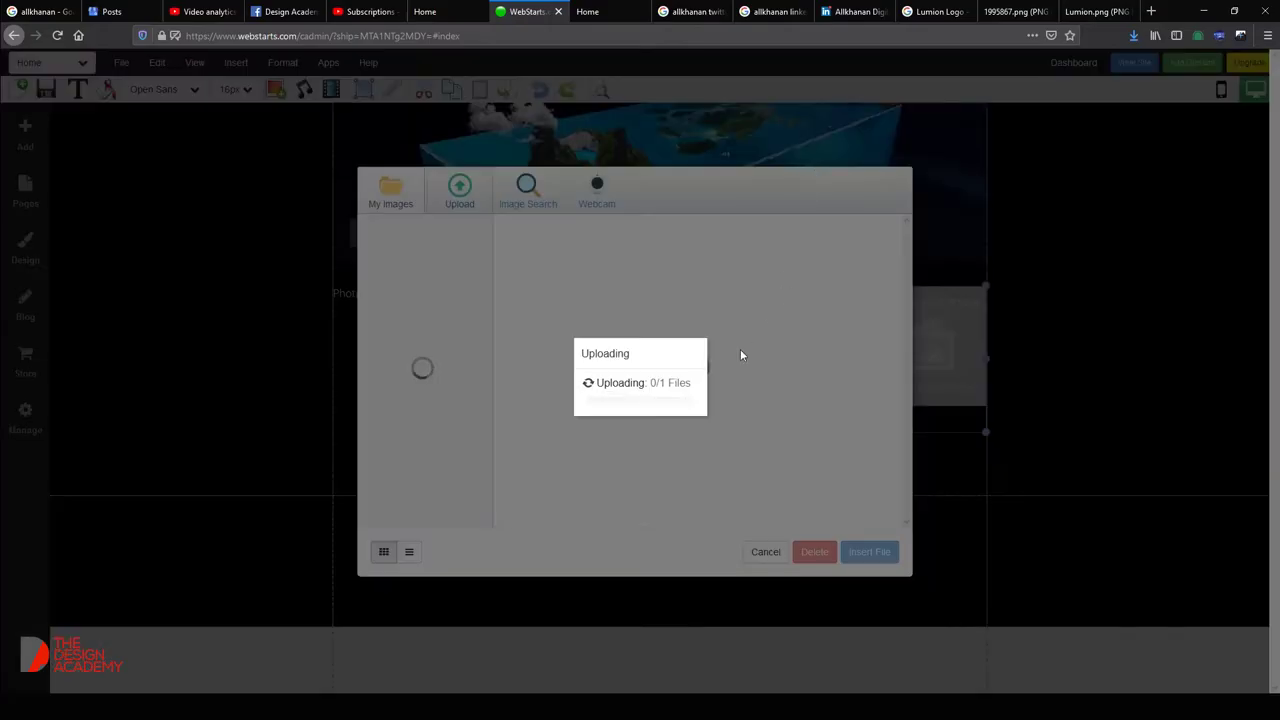
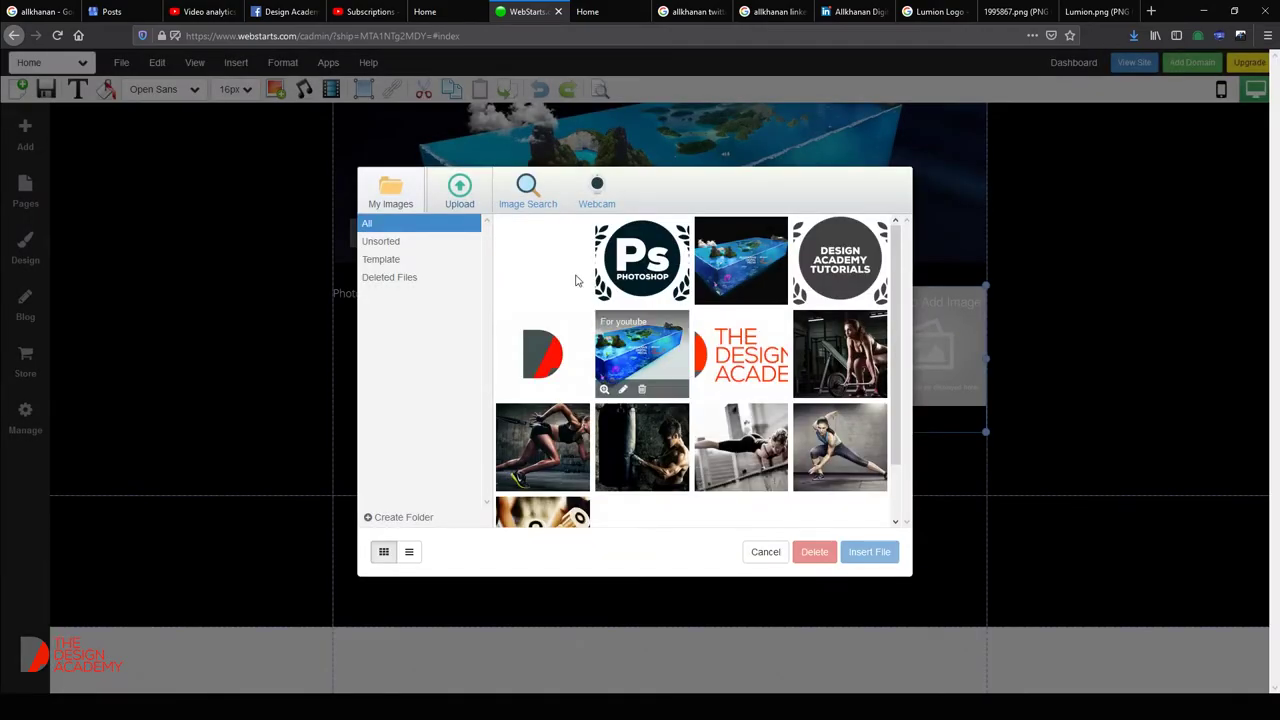
# Insert the uploaded Lumion logo into the placeholder and change its paragraph text to 'Lumion:'.
pyautogui.click(549, 251)
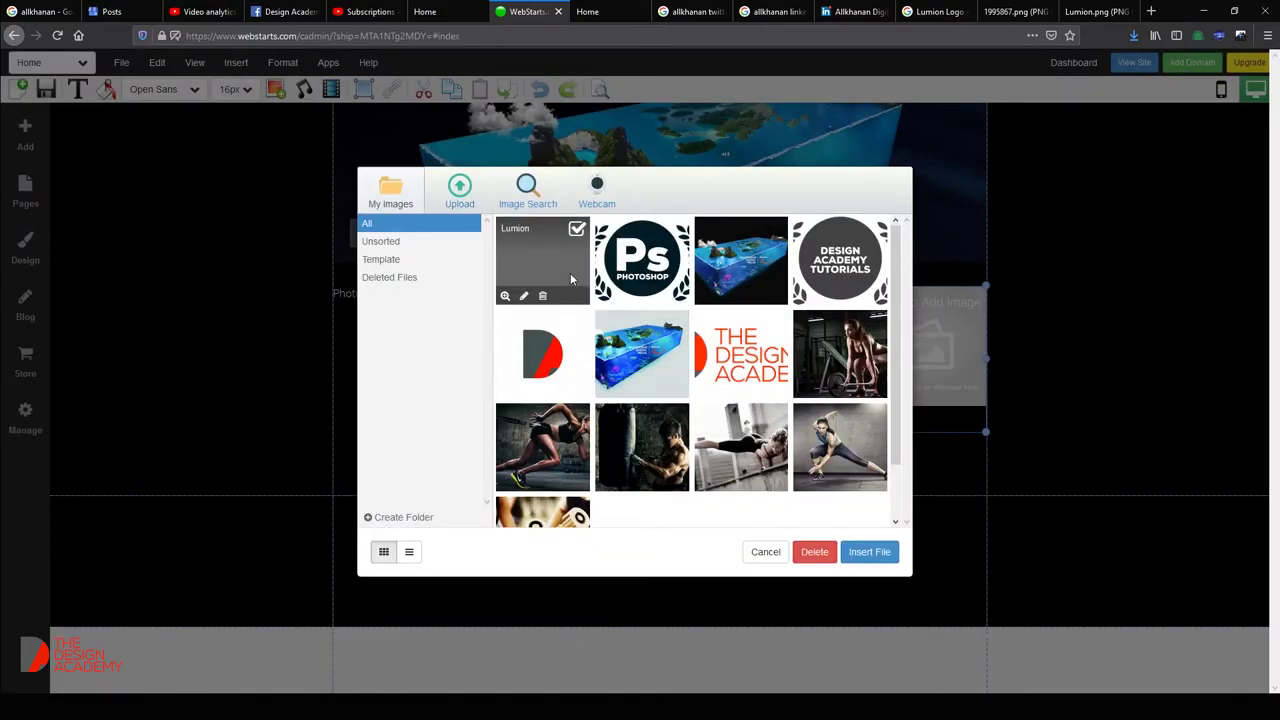
pyautogui.click(869, 551)
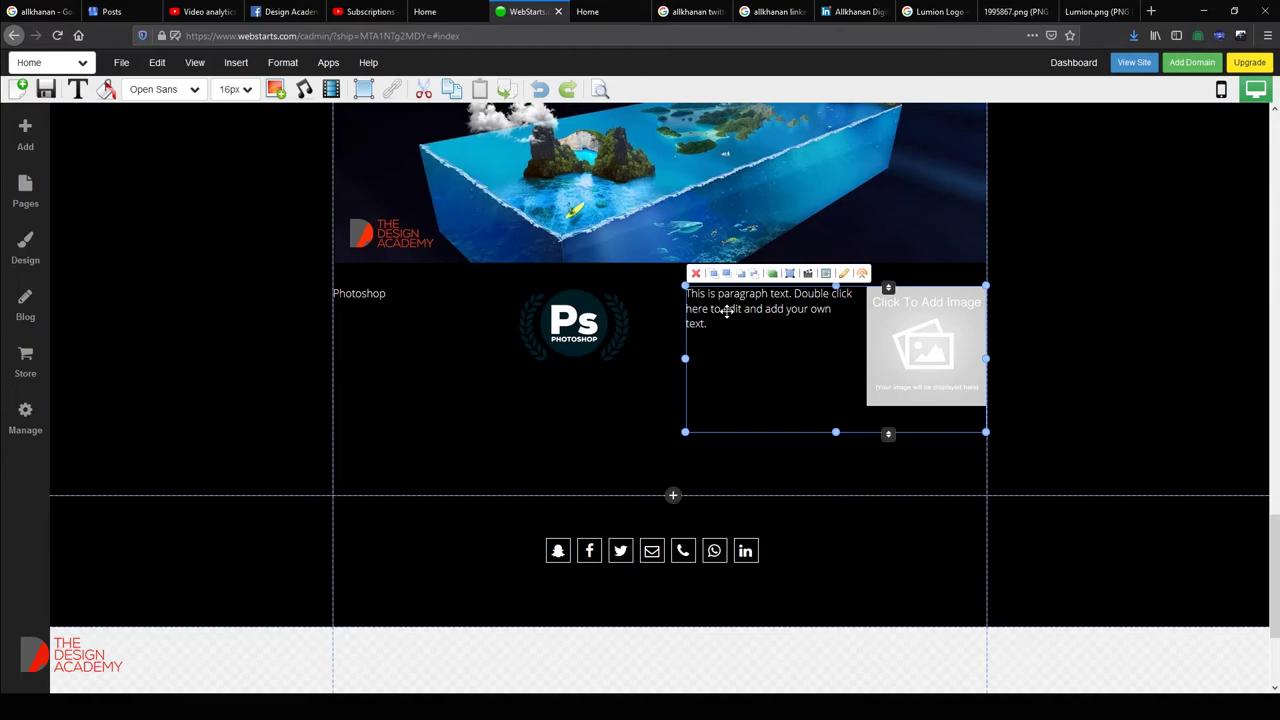
pyautogui.doubleClick(722, 316)
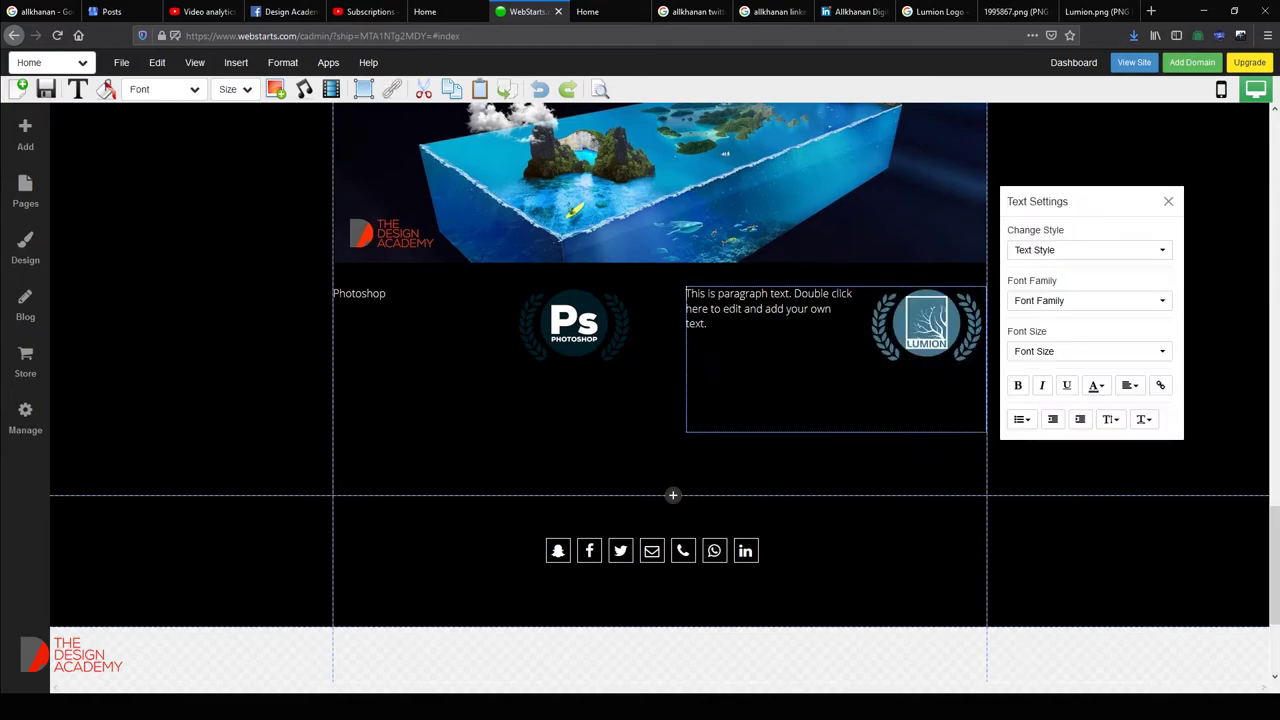
pyautogui.hotkey('ctrl', 'a')
pyautogui.press('BackSpace')
pyautogui.write('Lum')
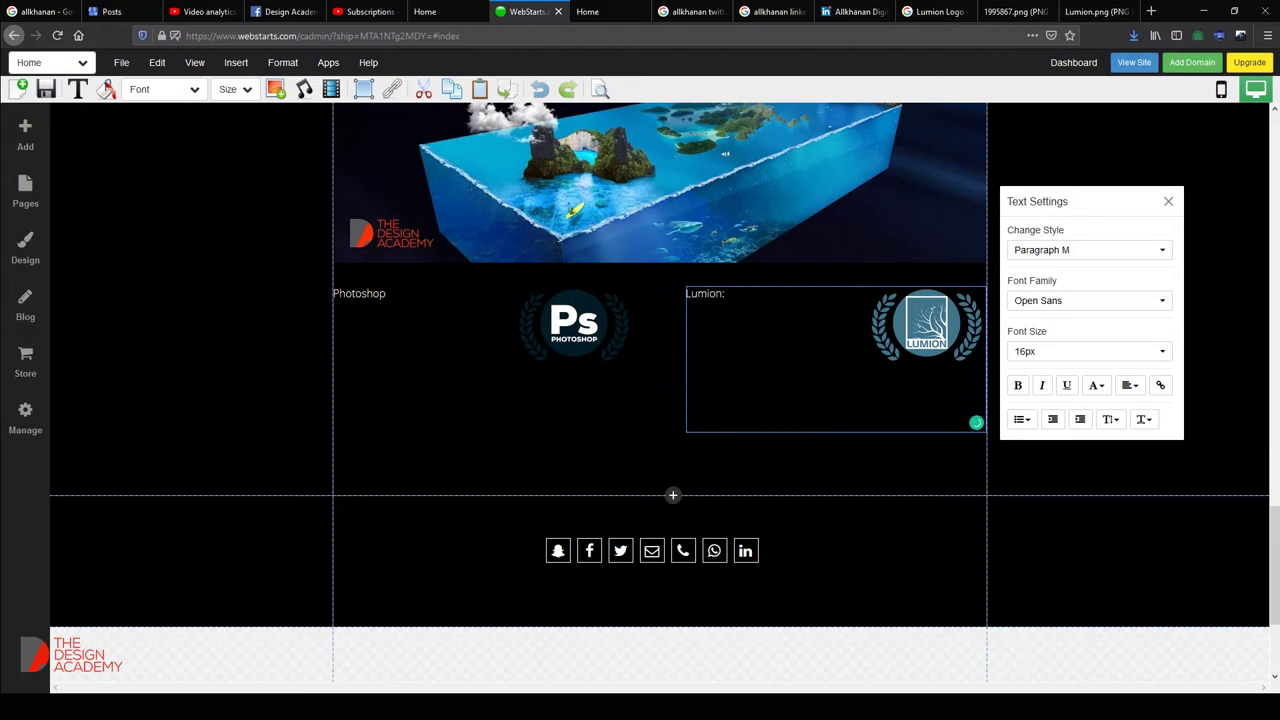
pyautogui.click(358, 314)
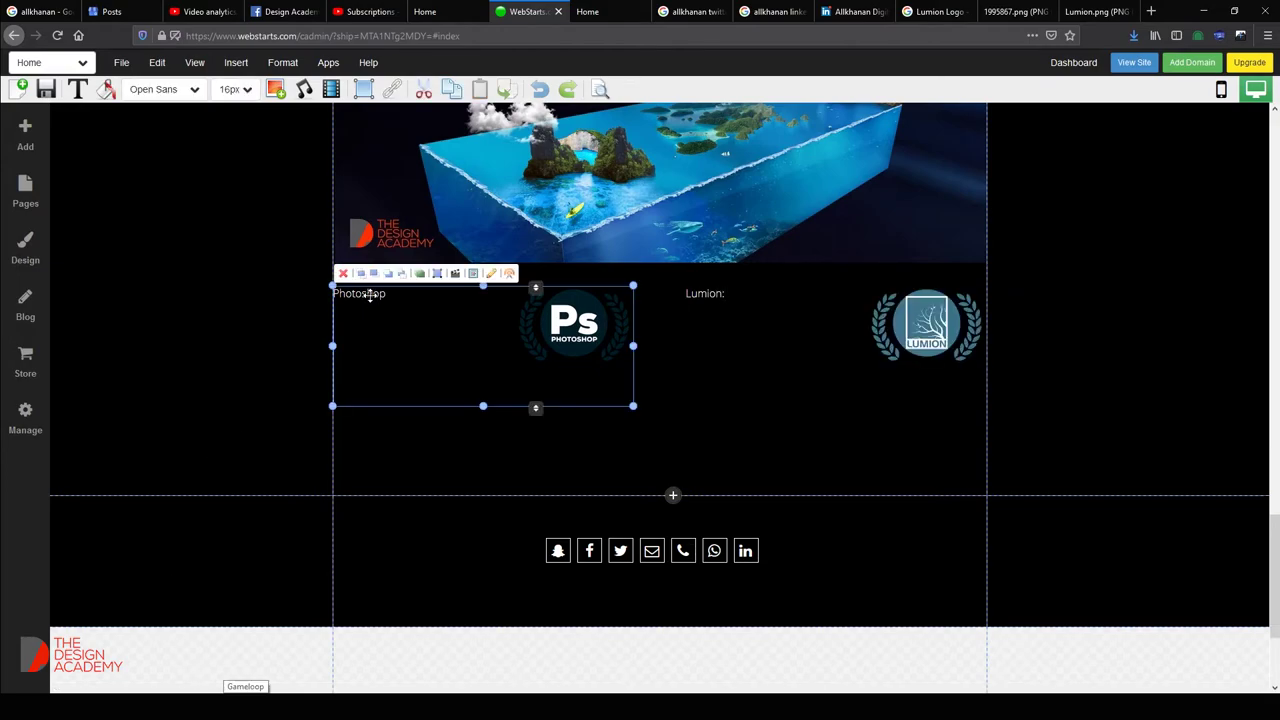
# Change the Photoshop label to 'Photoshop:'.
pyautogui.click(371, 294)
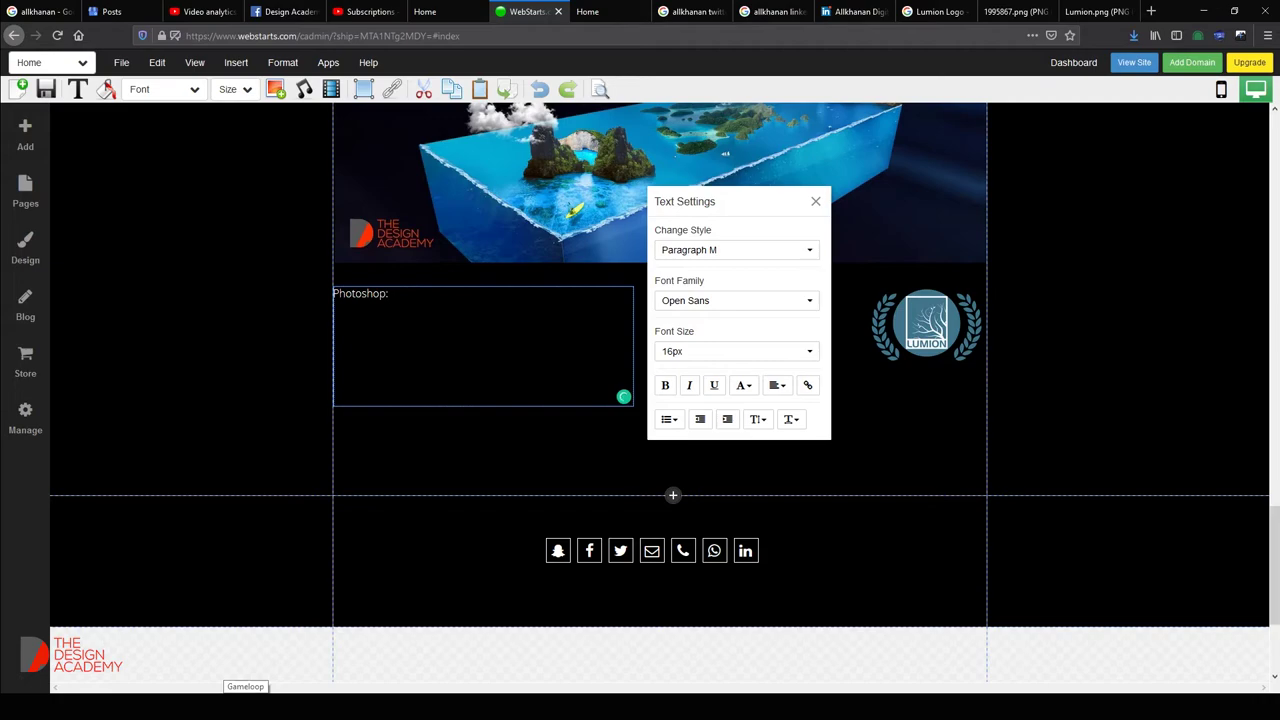
pyautogui.click(900, 464)
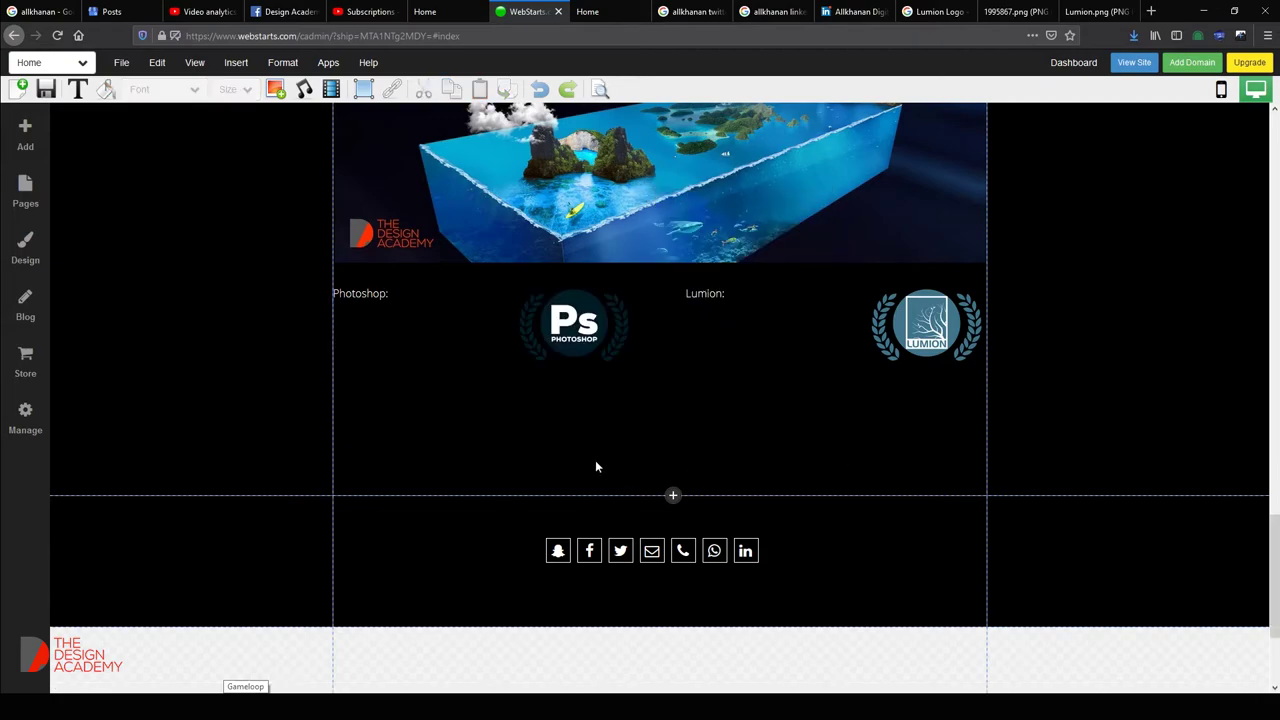
pyautogui.click(556, 342)
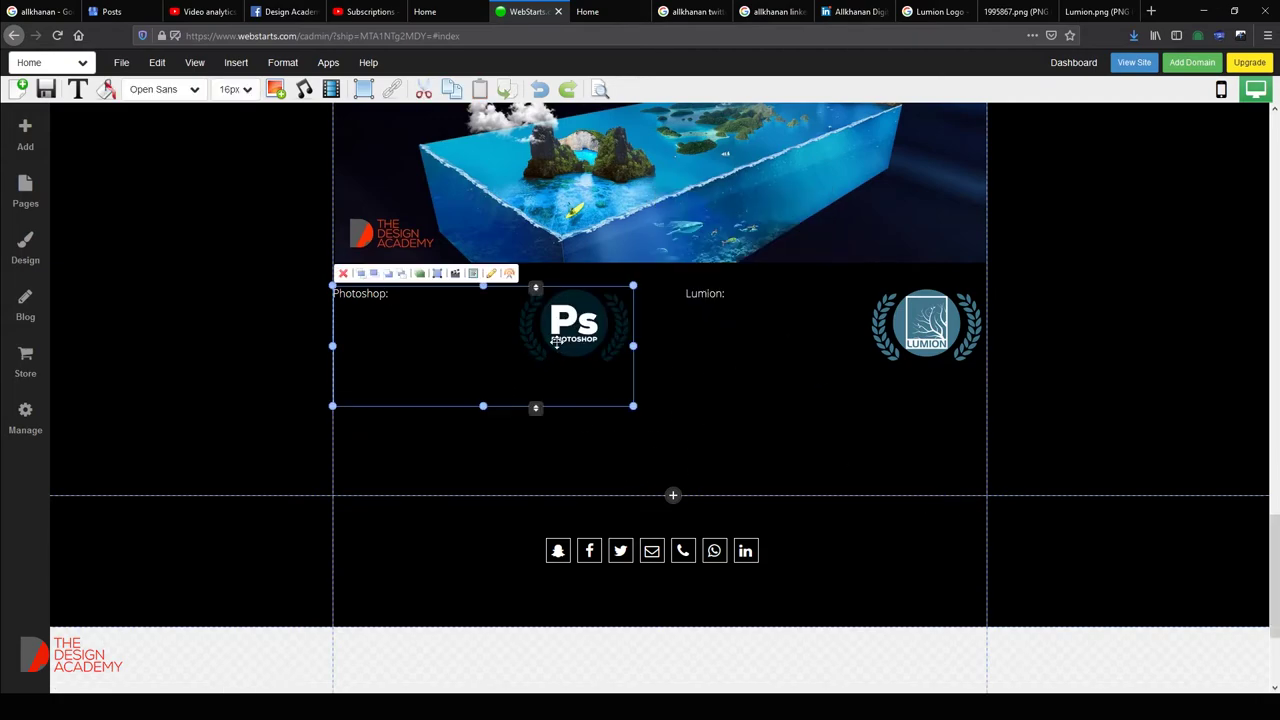
# Place a Text w/ Image Right block below Photoshop and check the next tutorial name in the notes.
pyautogui.click(236, 63)
pyautogui.moveTo(258, 94)
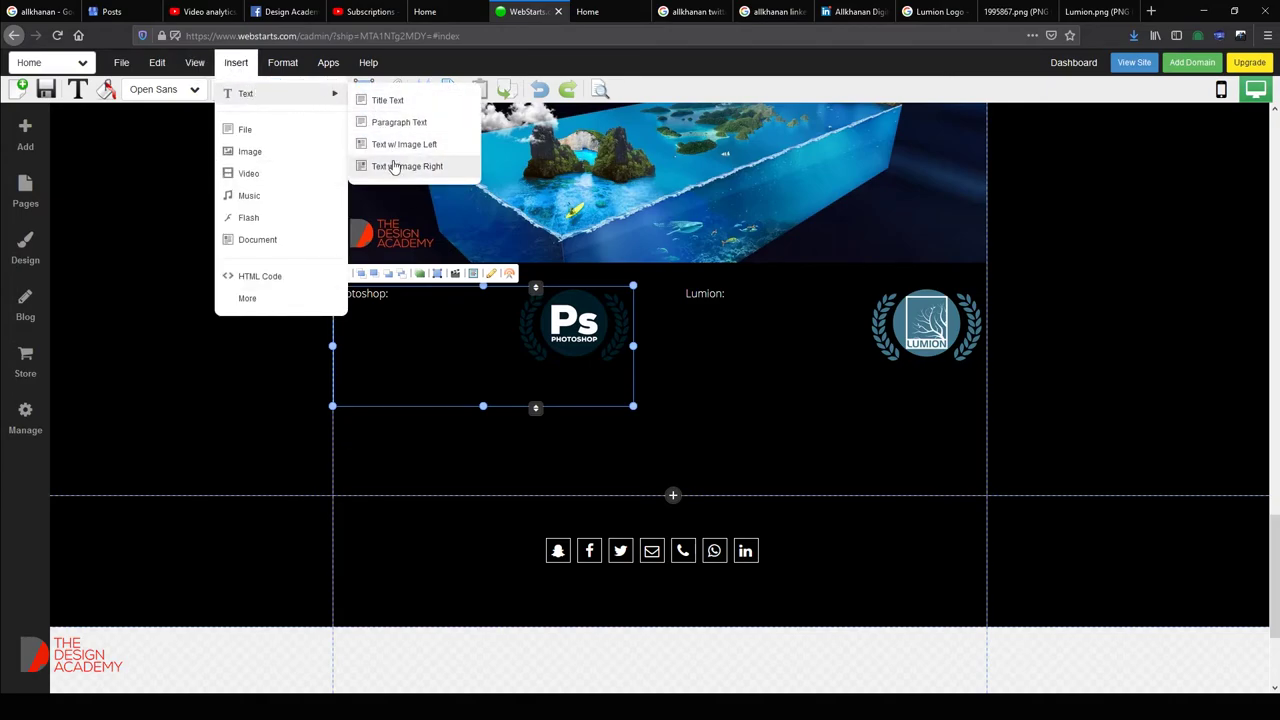
pyautogui.moveTo(393, 172); pyautogui.dragTo(523, 470)
pyautogui.hotkey('alt', 'Tab')
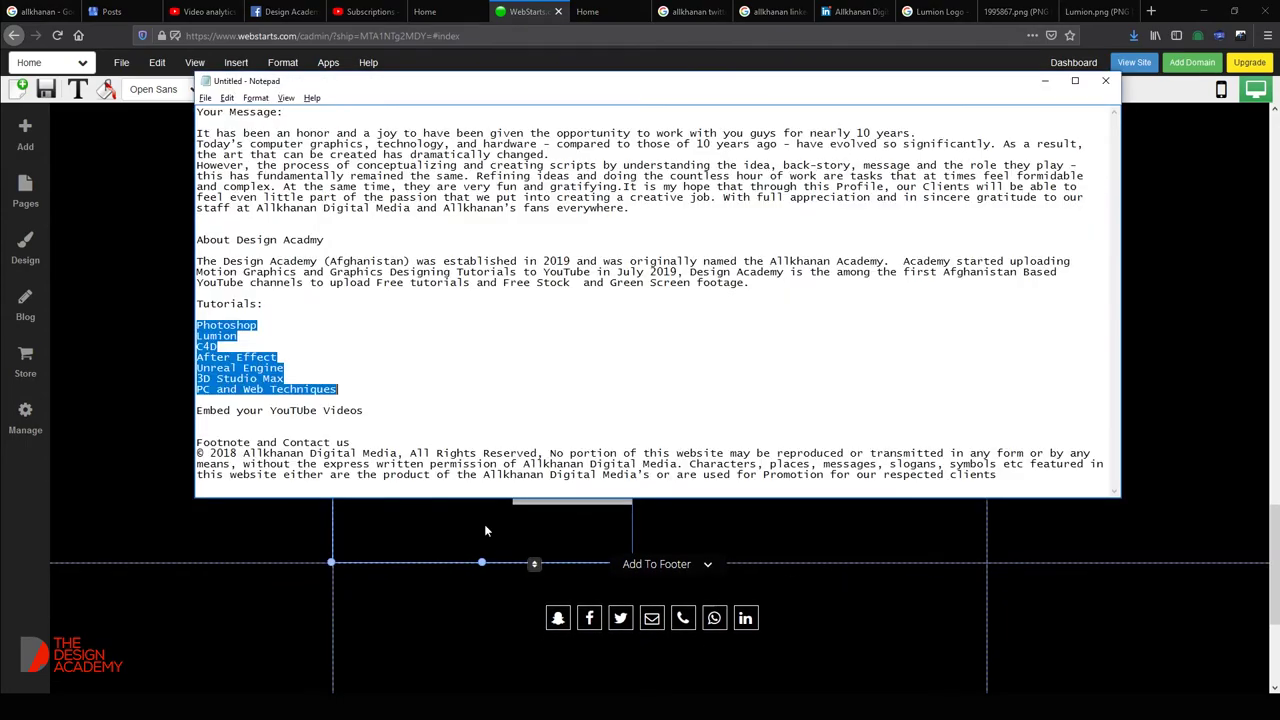
pyautogui.click(232, 336)
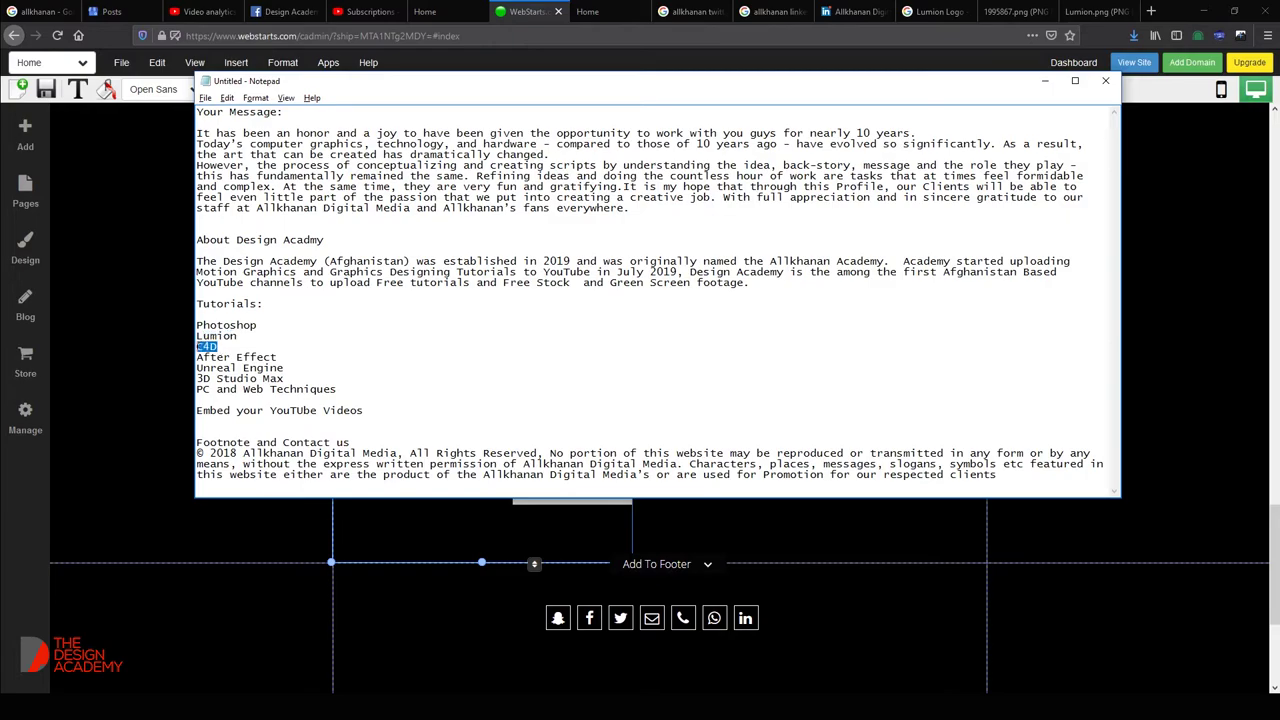
pyautogui.click(830, 596)
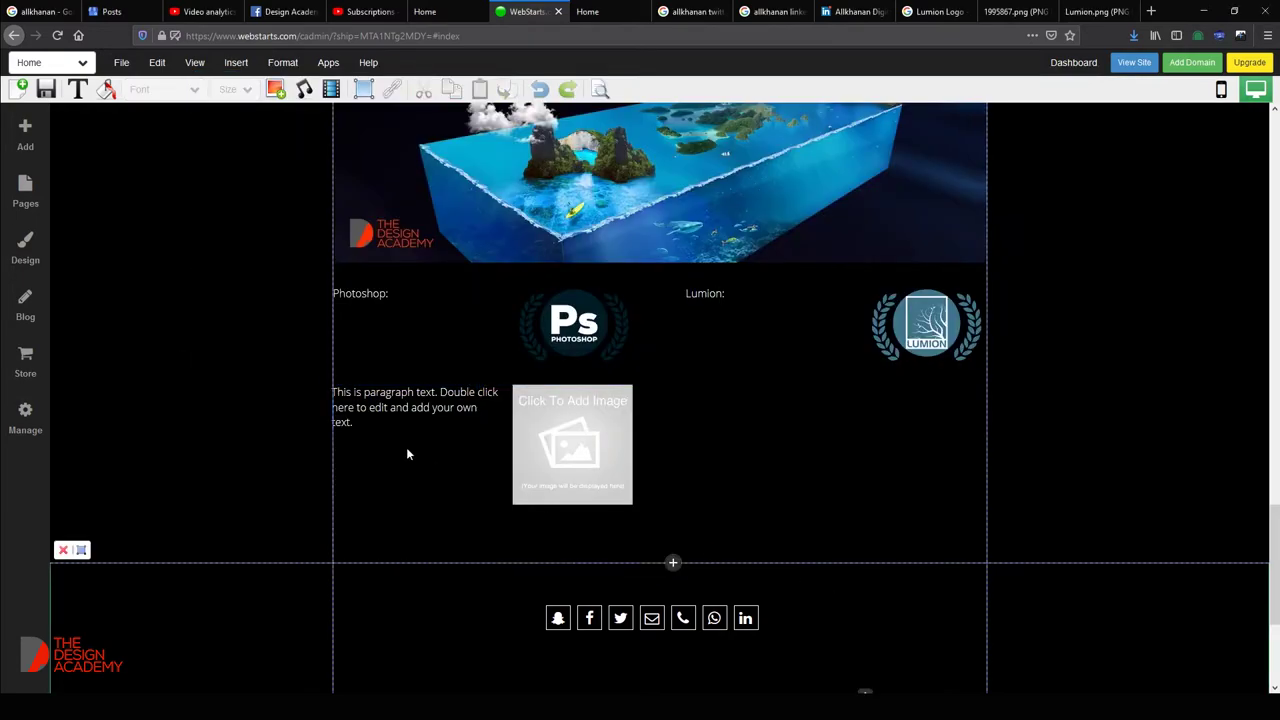
# Replace the new block's placeholder text with 'Cinema 4D' and move to the Google tab.
pyautogui.click(414, 414)
pyautogui.doubleClick(380, 400)
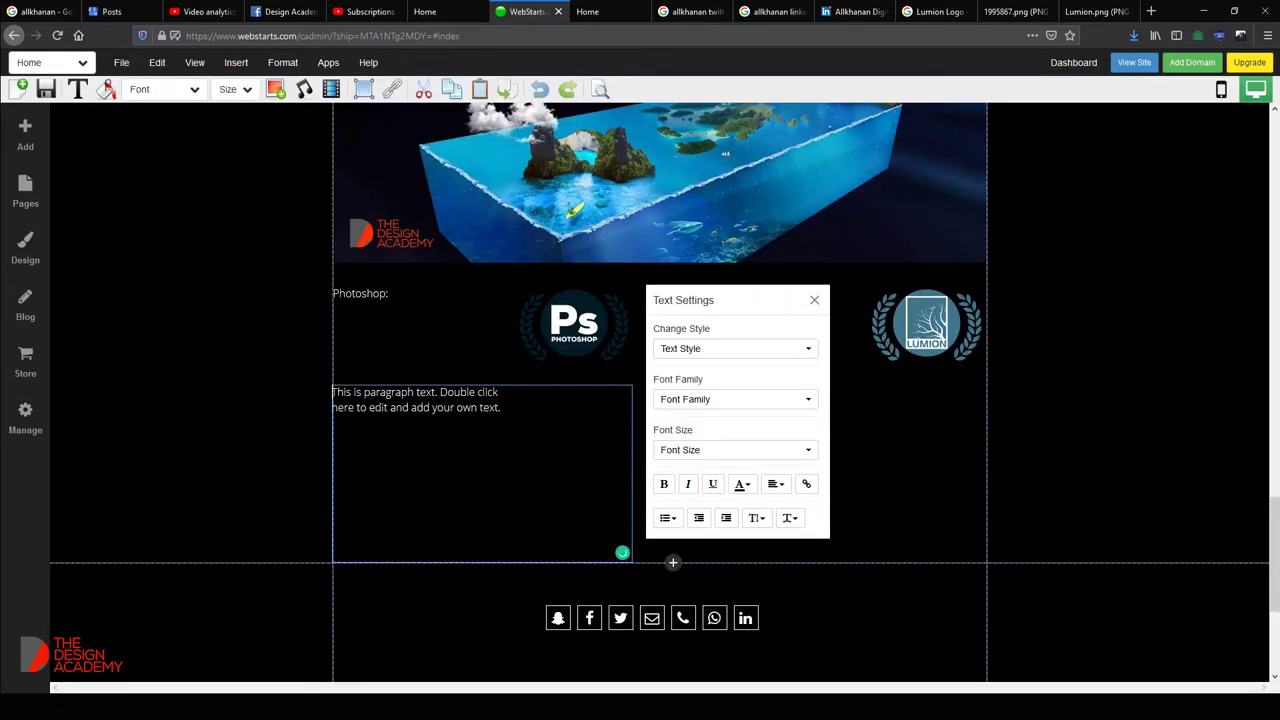
pyautogui.moveTo(352, 422); pyautogui.dragTo(325, 392)
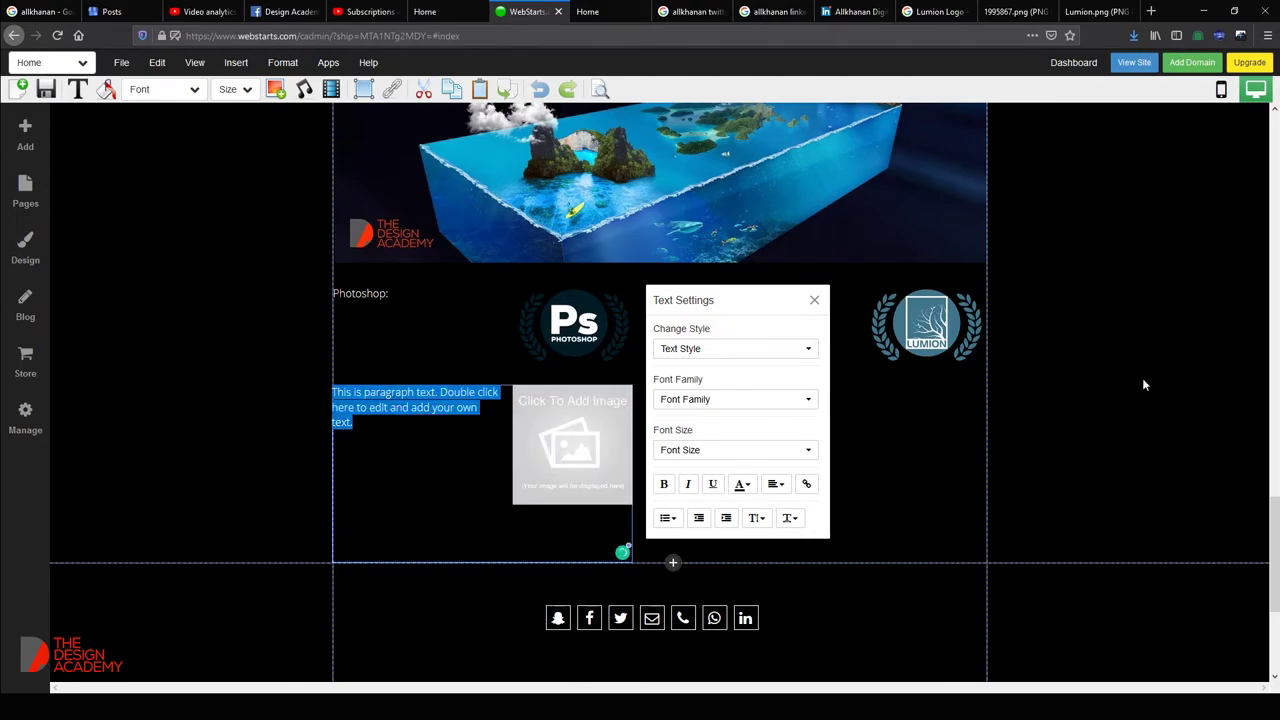
pyautogui.write('Cinema 4D')
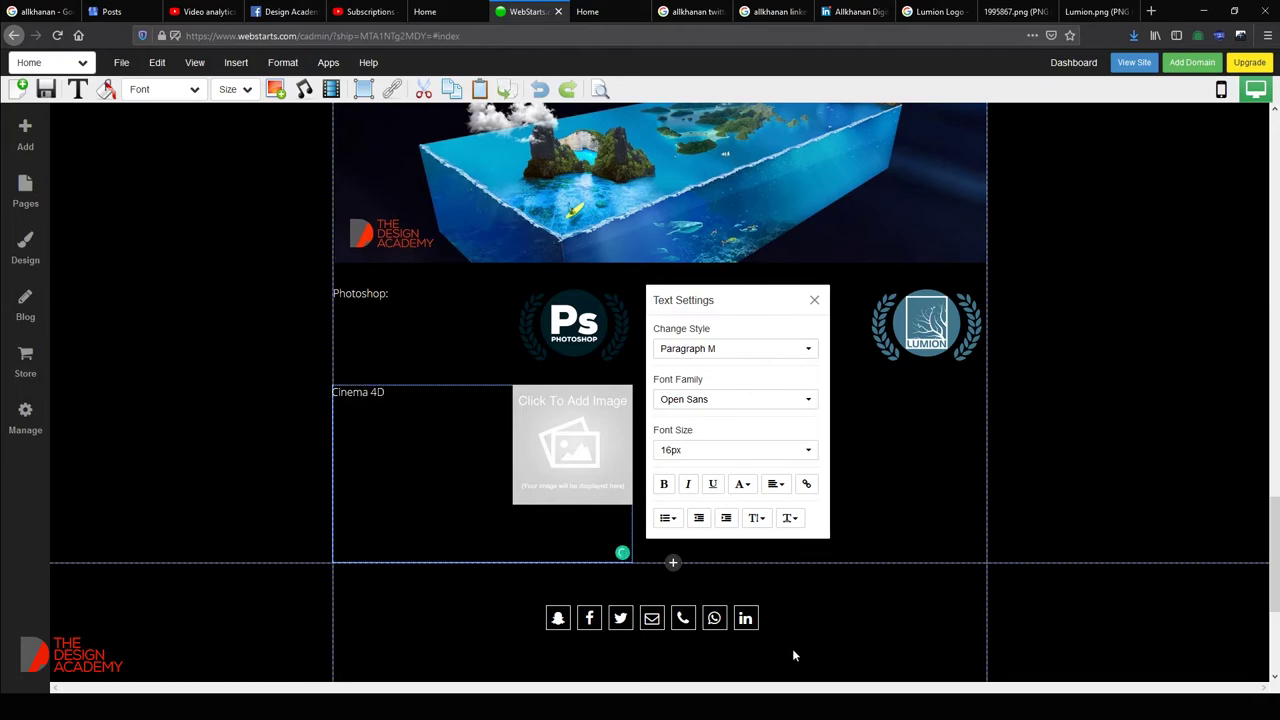
pyautogui.click(785, 11)
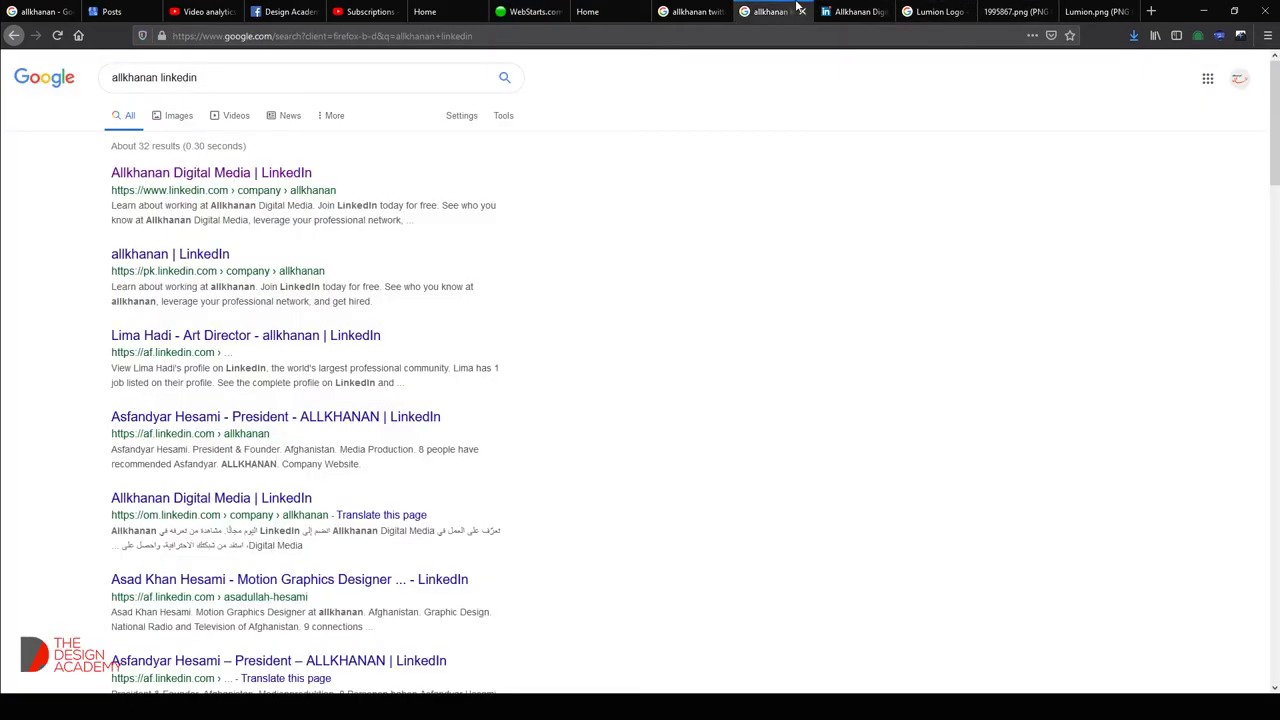
# Search Google Images for 'Cinema 4D logo' in a new tab.
pyautogui.click(1150, 11)
pyautogui.write('Clnema 4D')
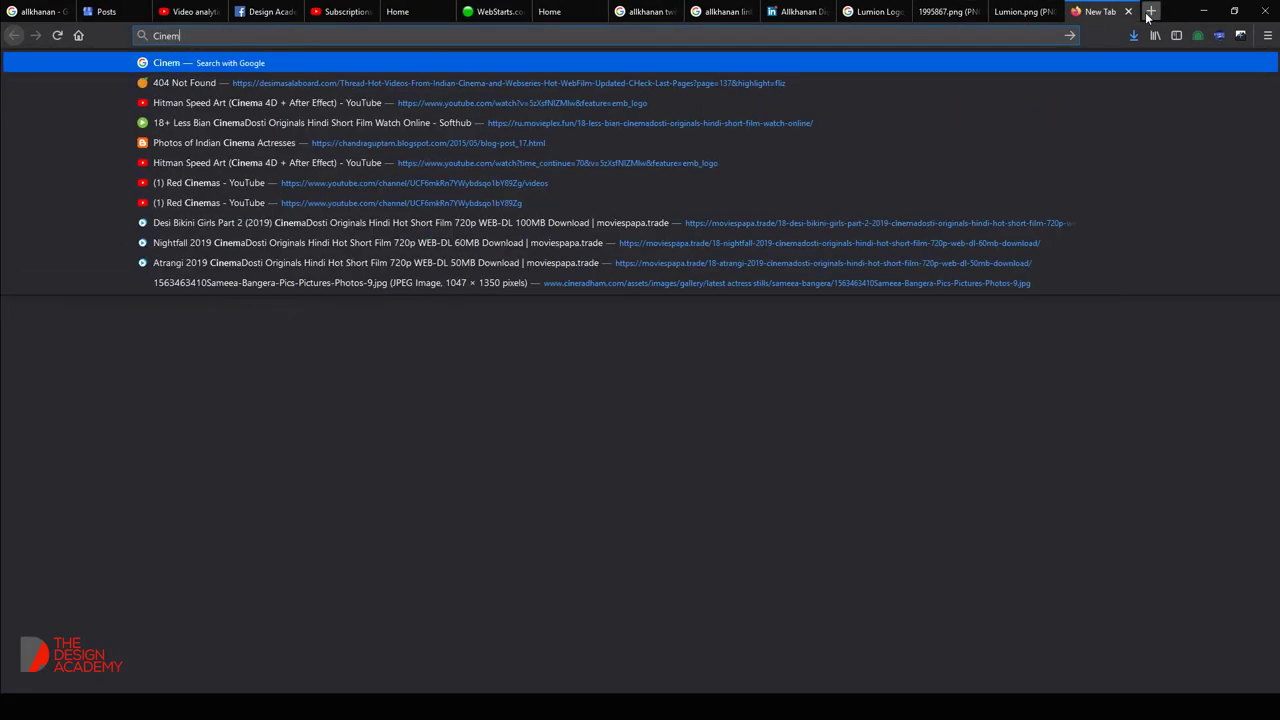
pyautogui.press('Return')
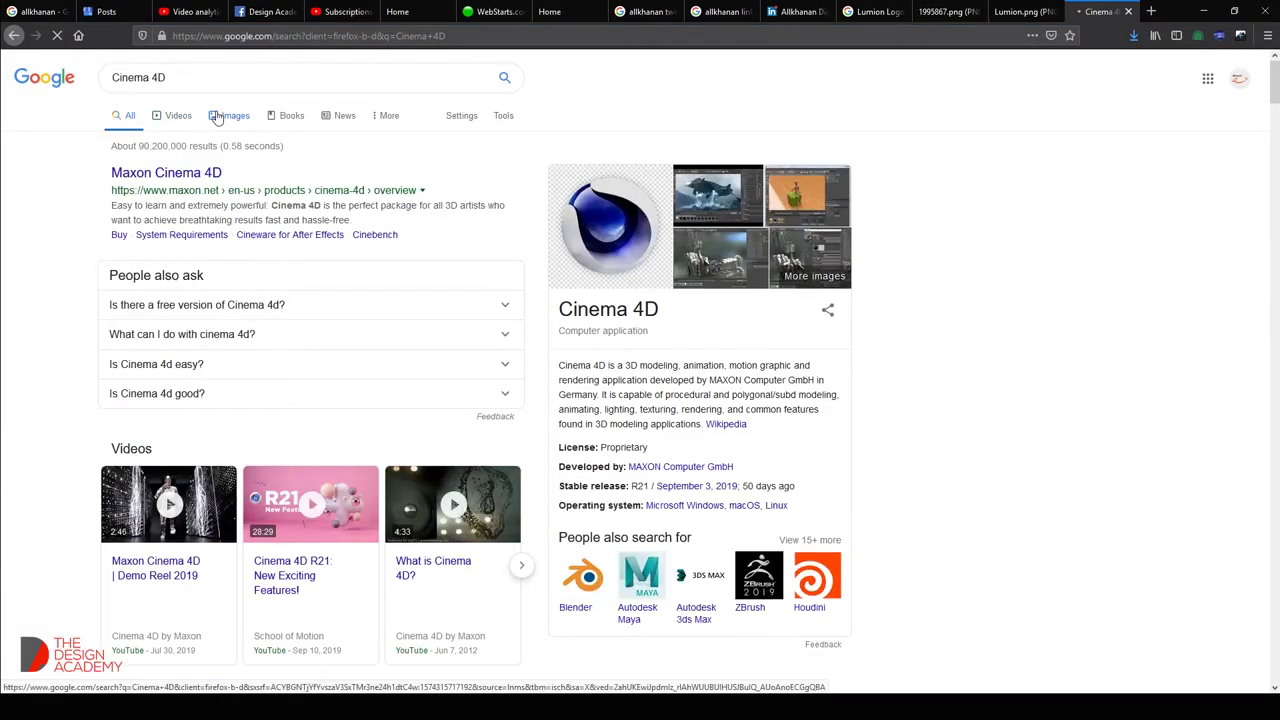
pyautogui.click(211, 77)
pyautogui.write('lOGO')
pyautogui.press('Return')
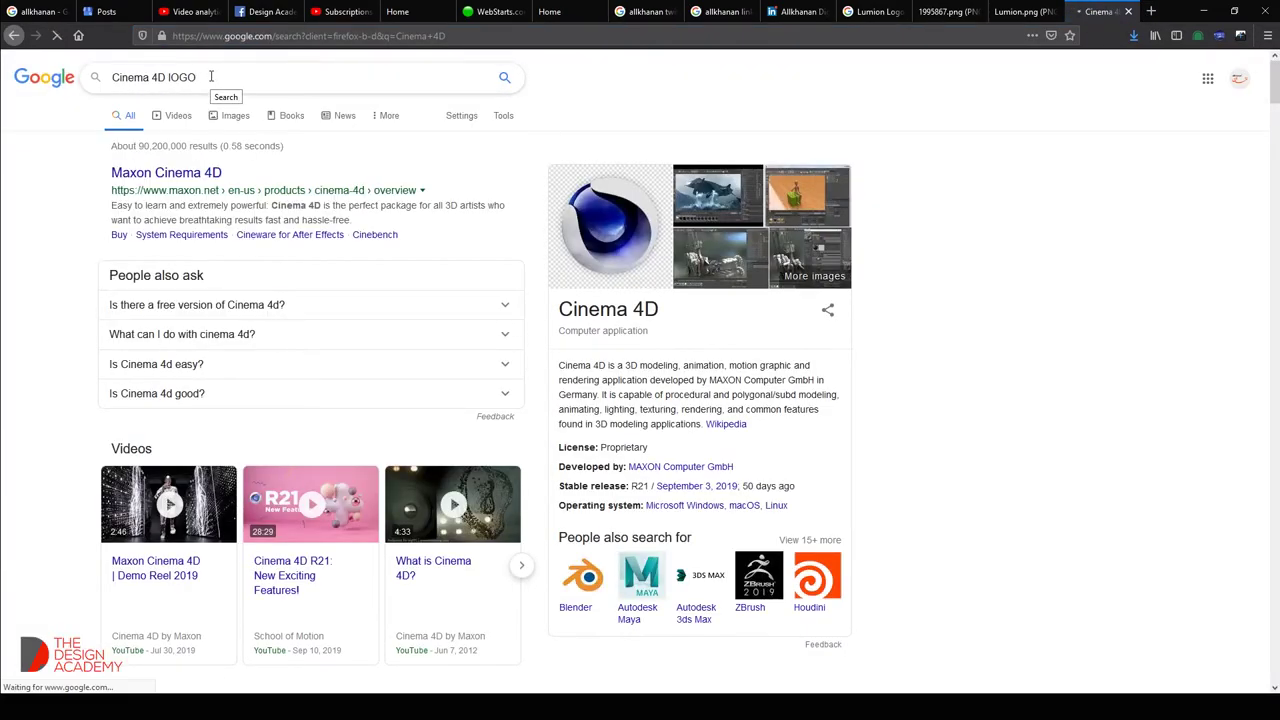
pyautogui.click(172, 116)
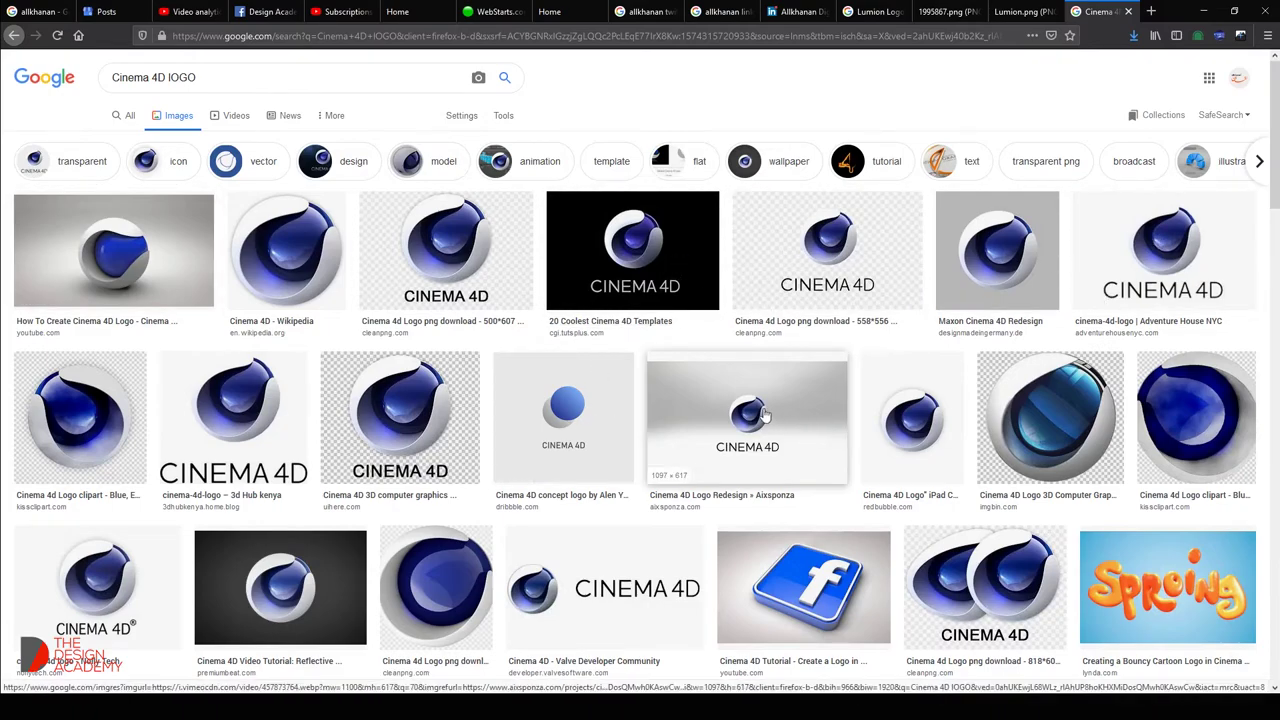
# Open the CleanPNG and the transparent UIHere logo source pages, then switch to the UIHere page.
pyautogui.click(848, 264)
pyautogui.click(848, 264)
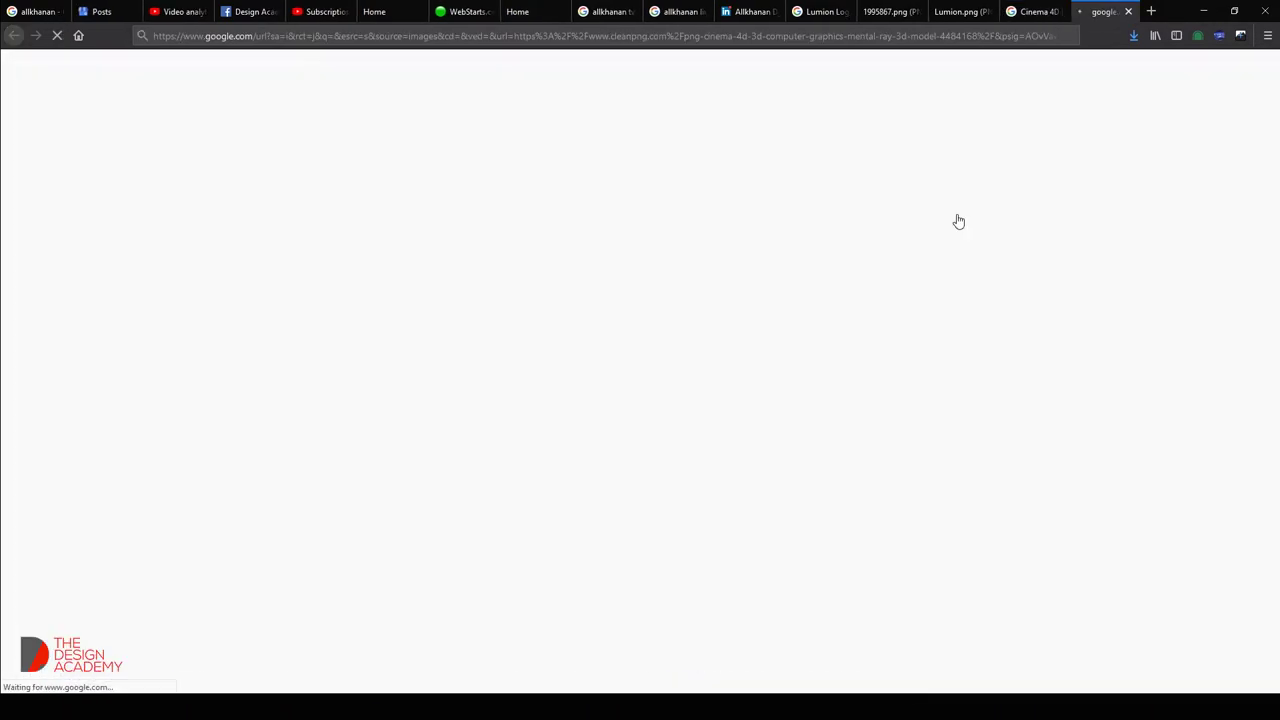
pyautogui.click(1020, 11)
pyautogui.click(163, 455)
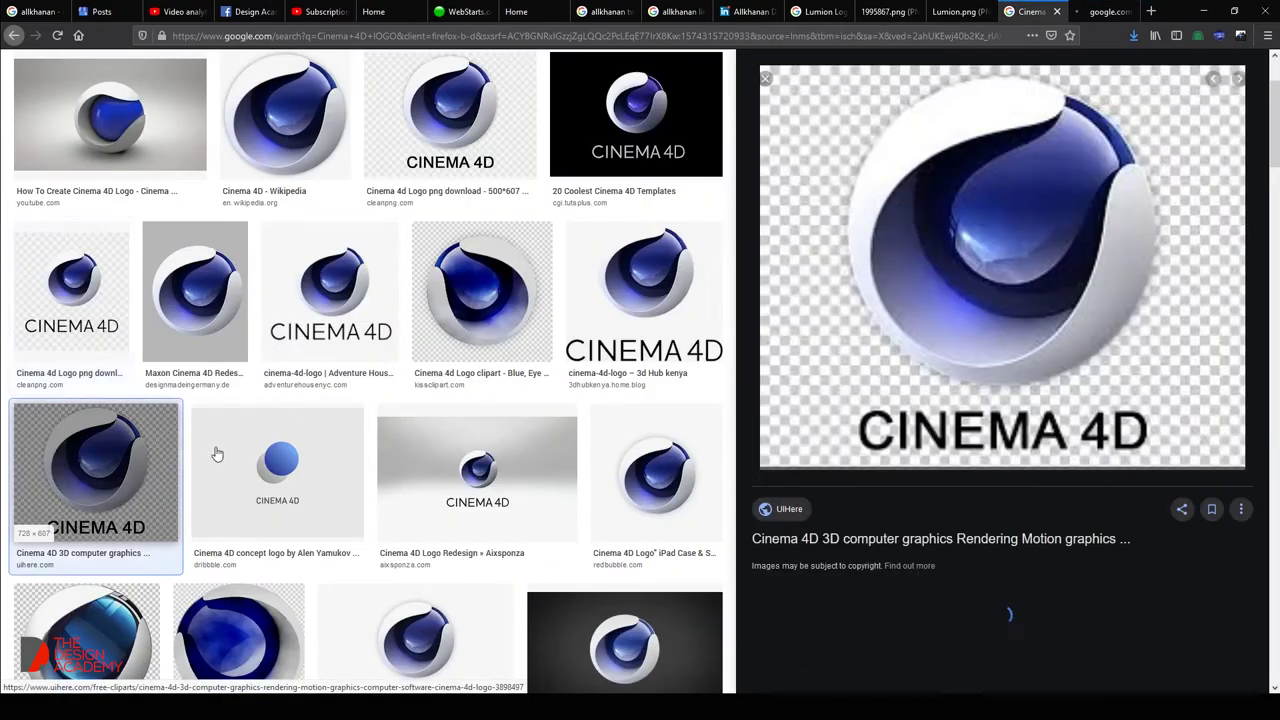
pyautogui.click(889, 286)
pyautogui.click(970, 11)
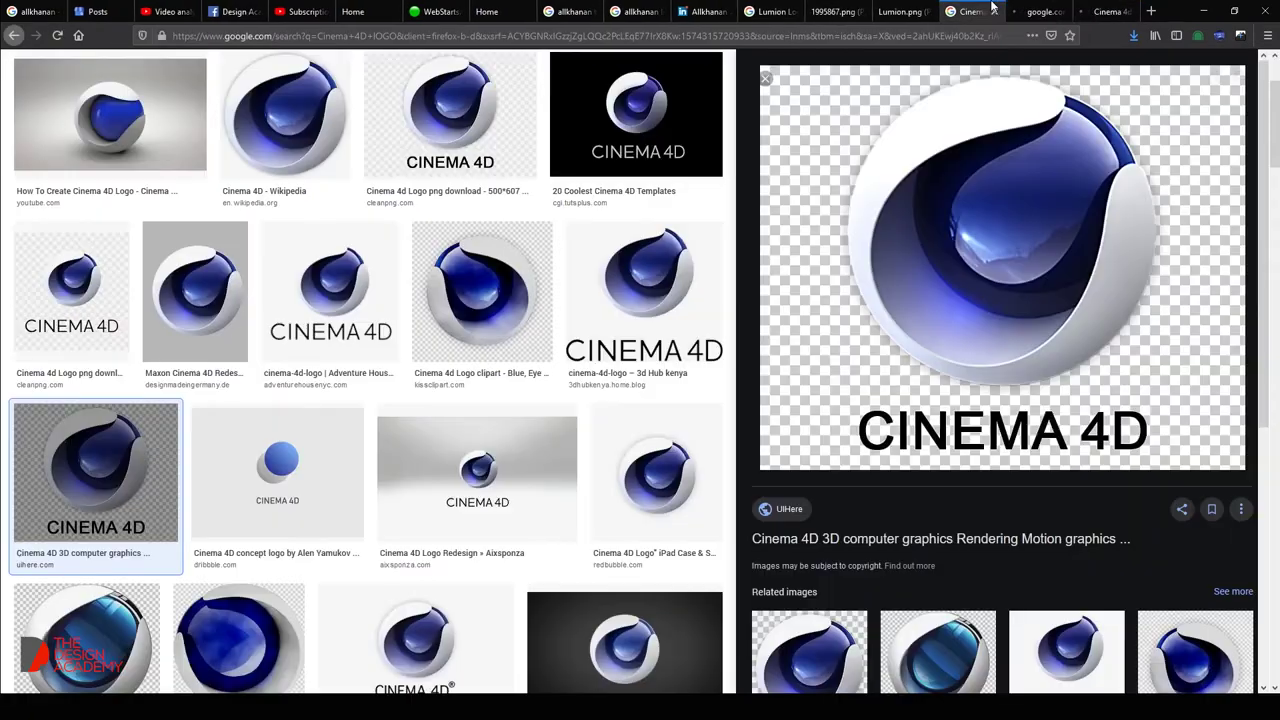
pyautogui.scroll(-4, 535, 357)
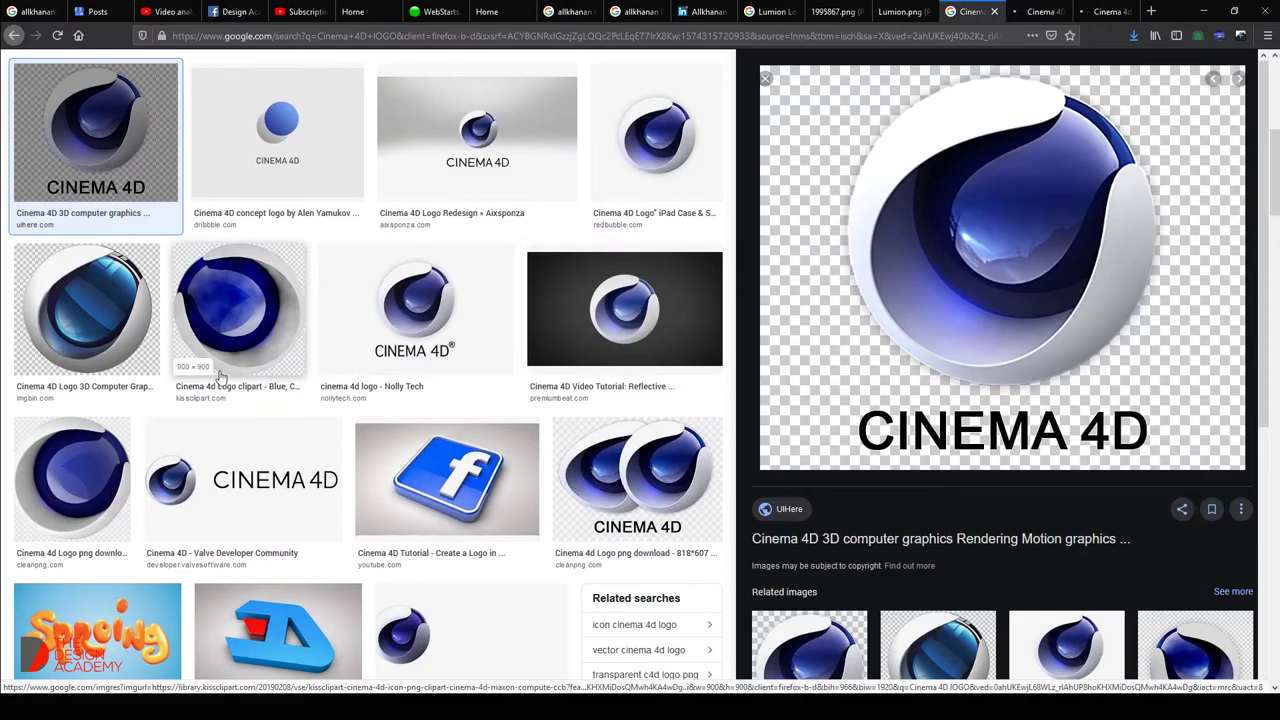
pyautogui.scroll(-1, 234, 334)
pyautogui.scroll(-4, 350, 380)
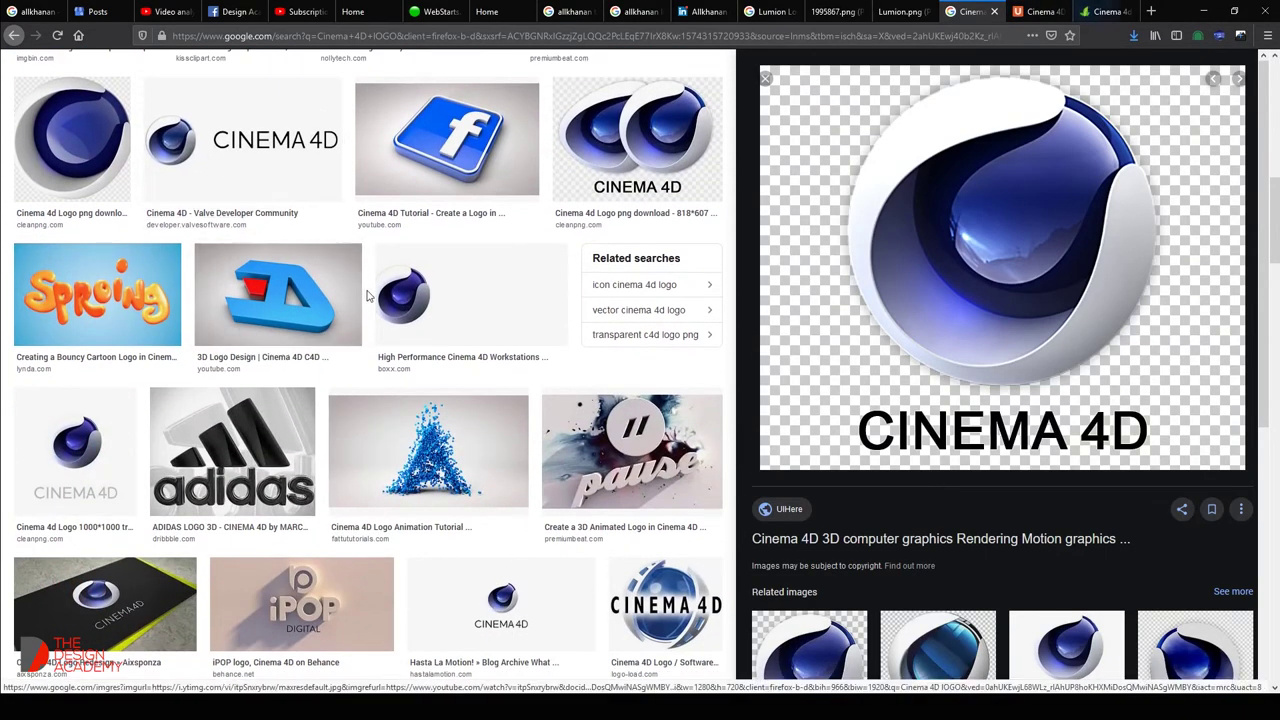
pyautogui.scroll(-3, 350, 380)
pyautogui.hotkey('ctrl', 'Tab')
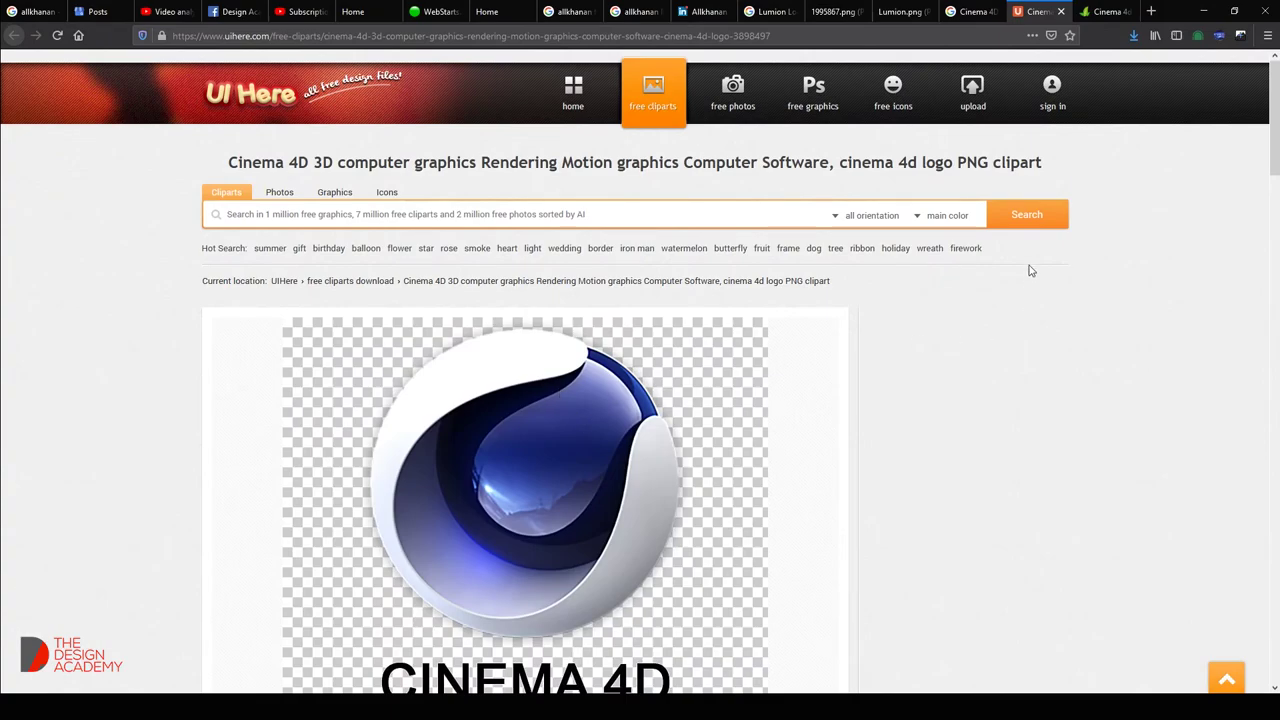
# Download the transparent Cinema 4D logo PNG.
pyautogui.scroll(-5, 1025, 350)
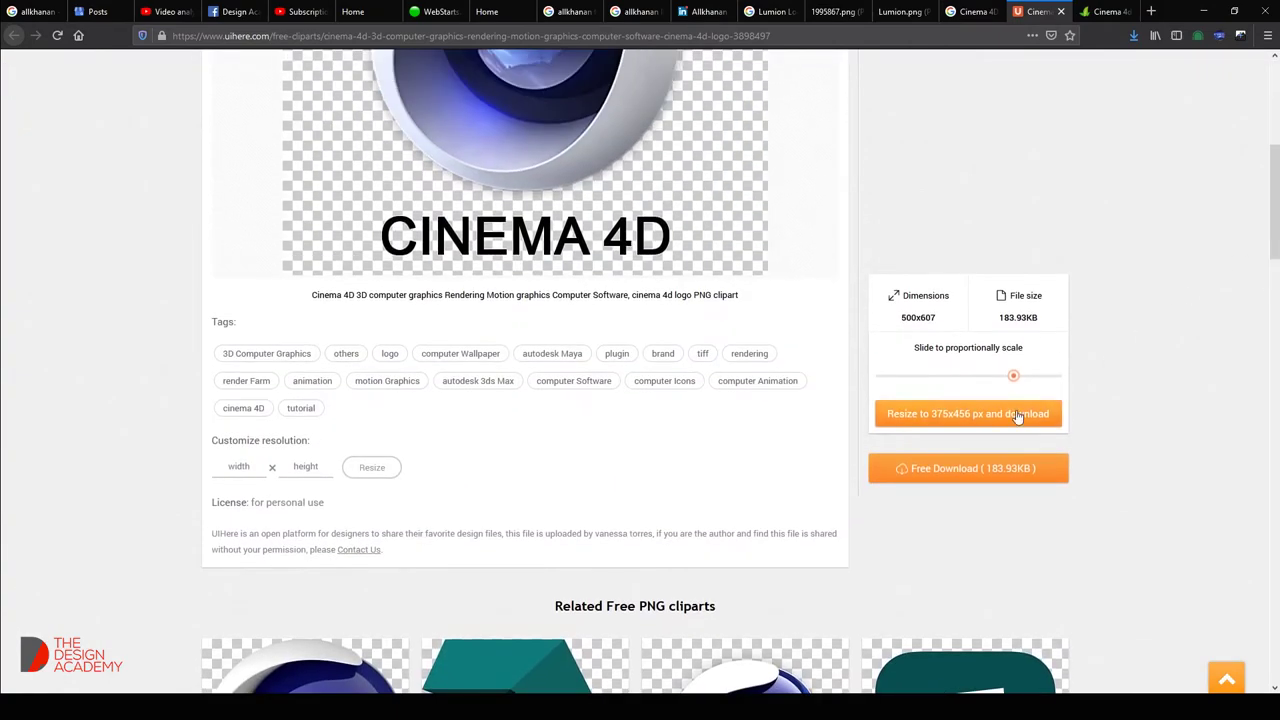
pyautogui.click(984, 470)
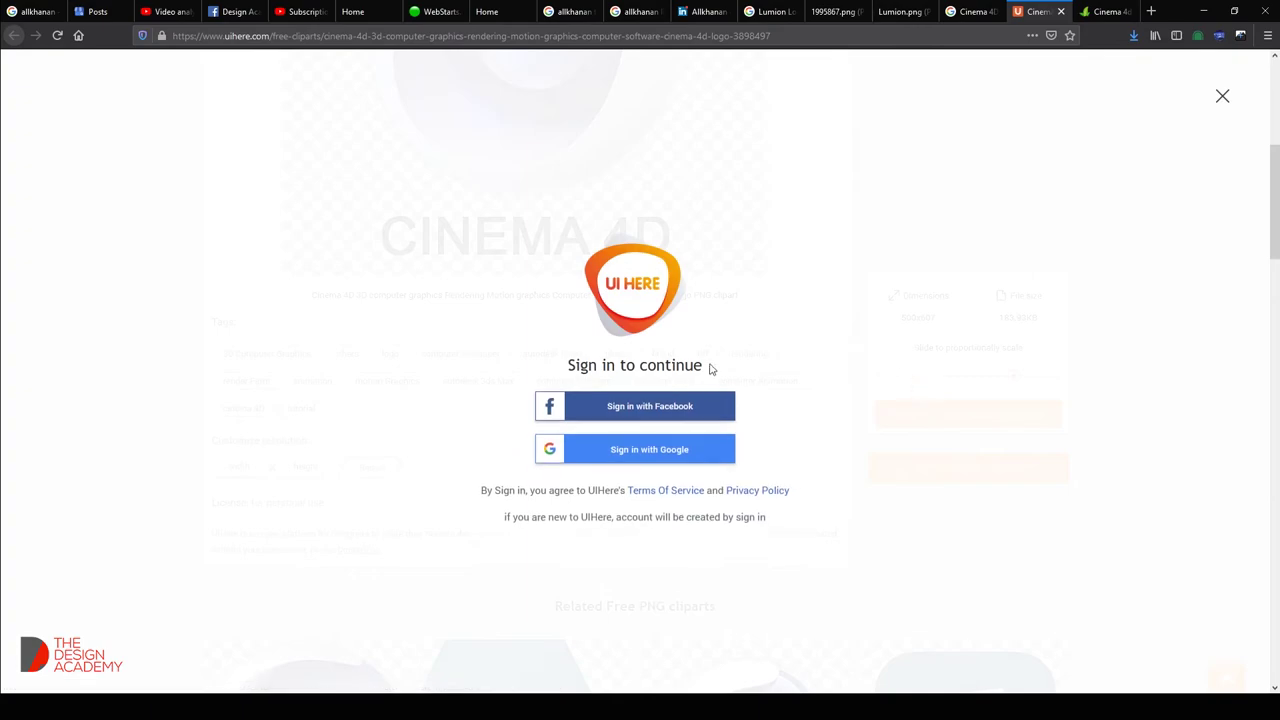
pyautogui.click(1061, 11)
pyautogui.scroll(-2, 560, 430)
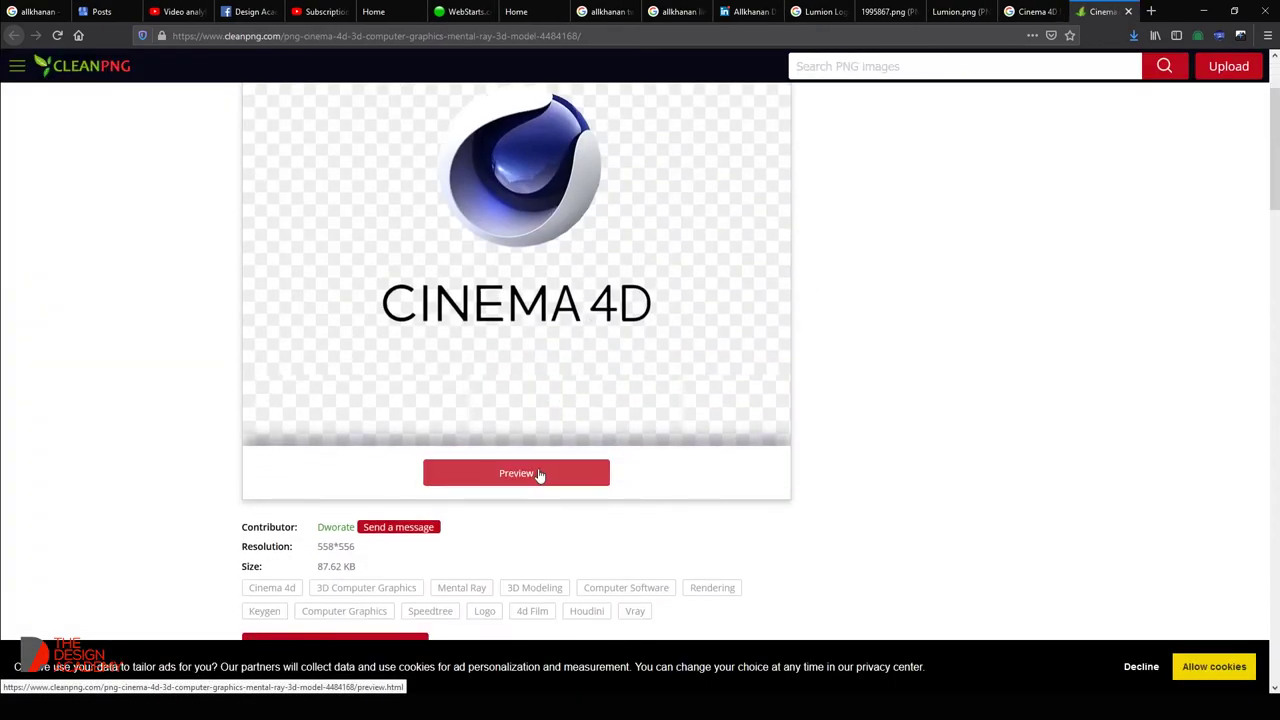
pyautogui.scroll(1, 603, 427)
pyautogui.scroll(-4, 754, 283)
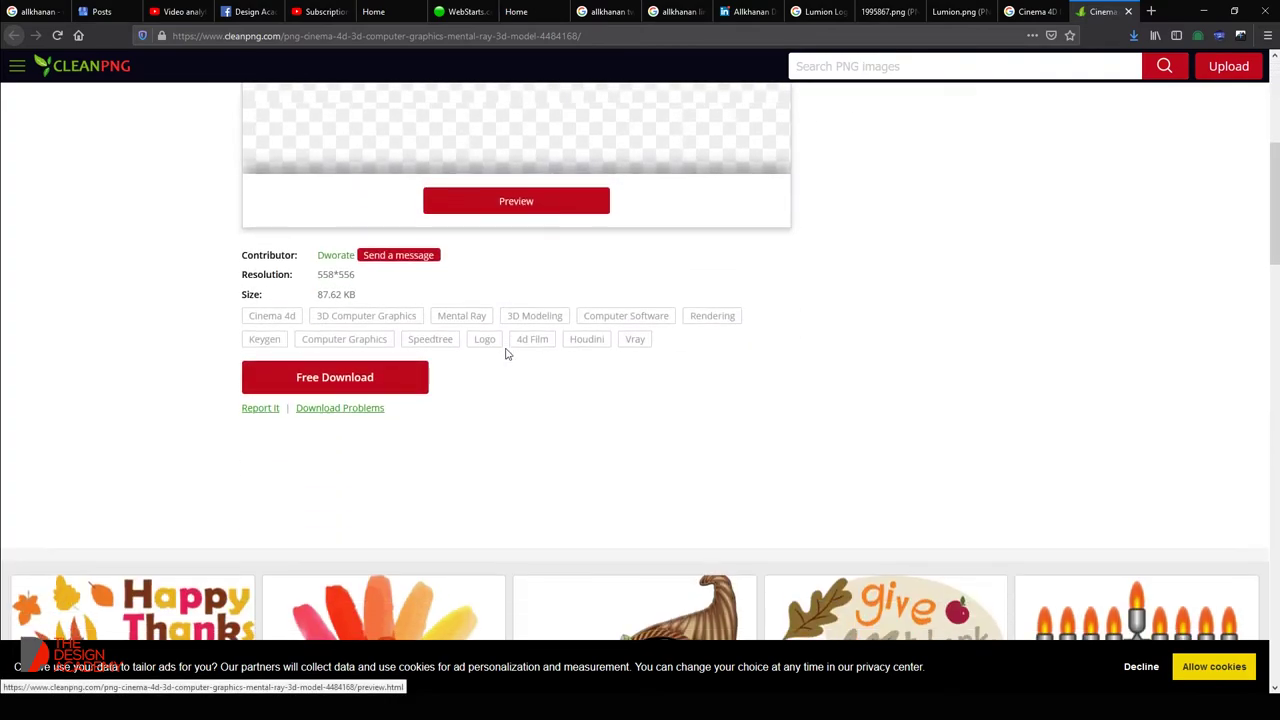
pyautogui.click(390, 389)
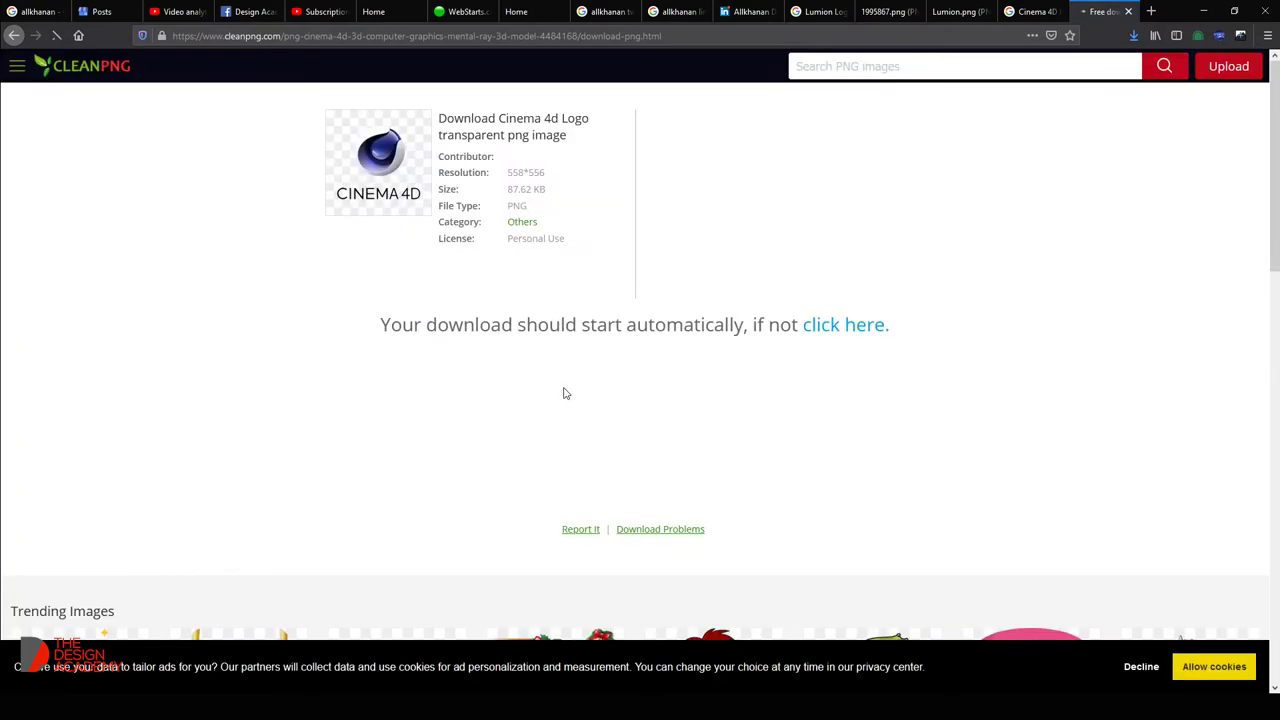
# Show the downloaded PNG in the Downloads folder and bring up its file actions.
pyautogui.click(1133, 35)
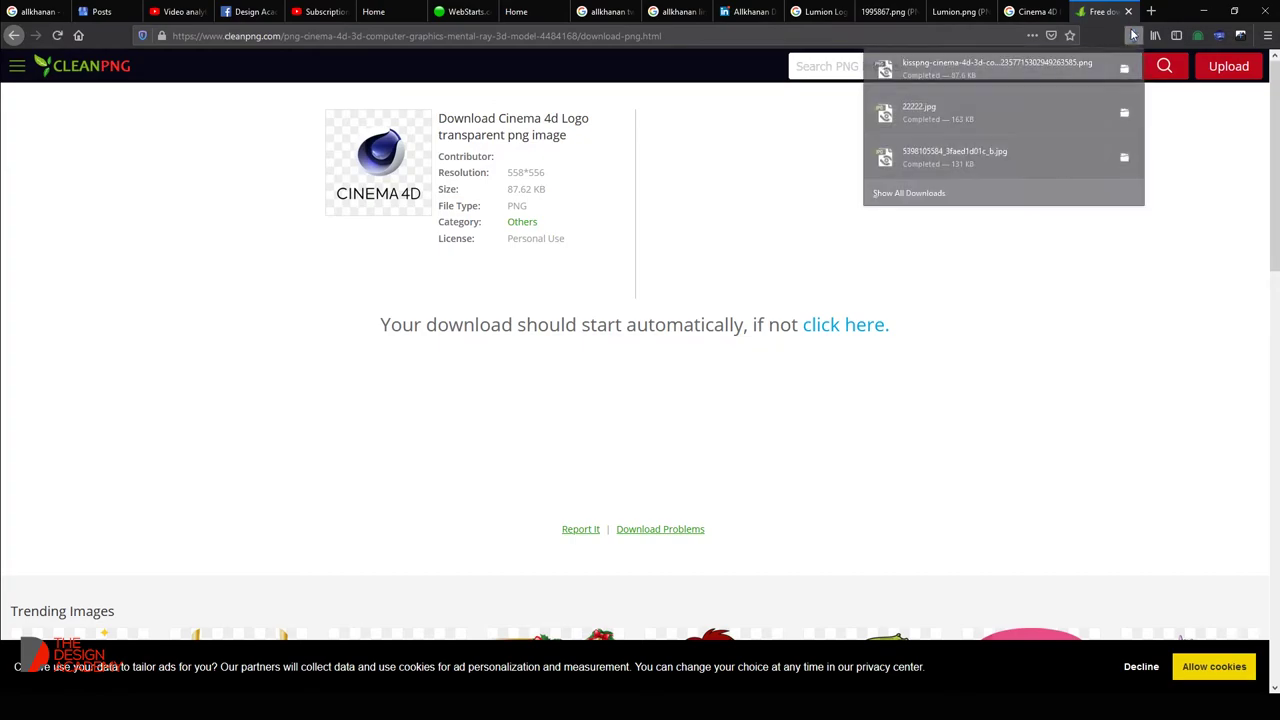
pyautogui.click(1123, 62)
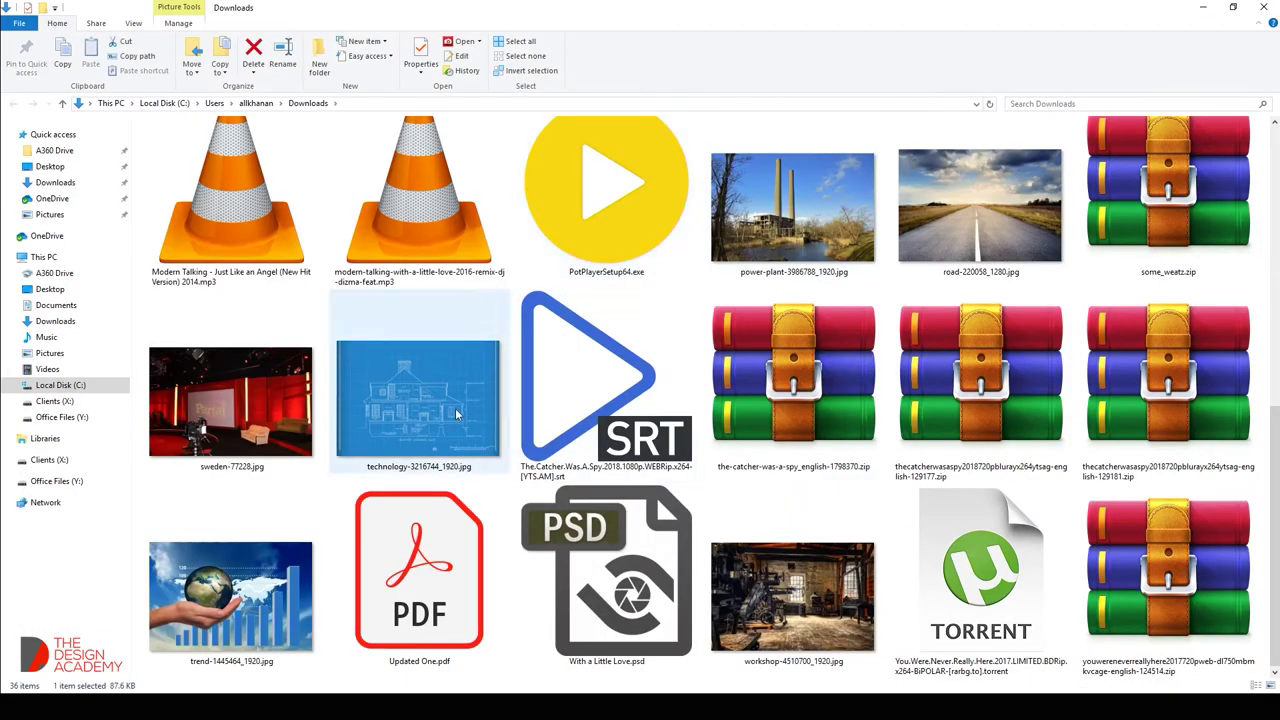
pyautogui.scroll(3, 474, 440)
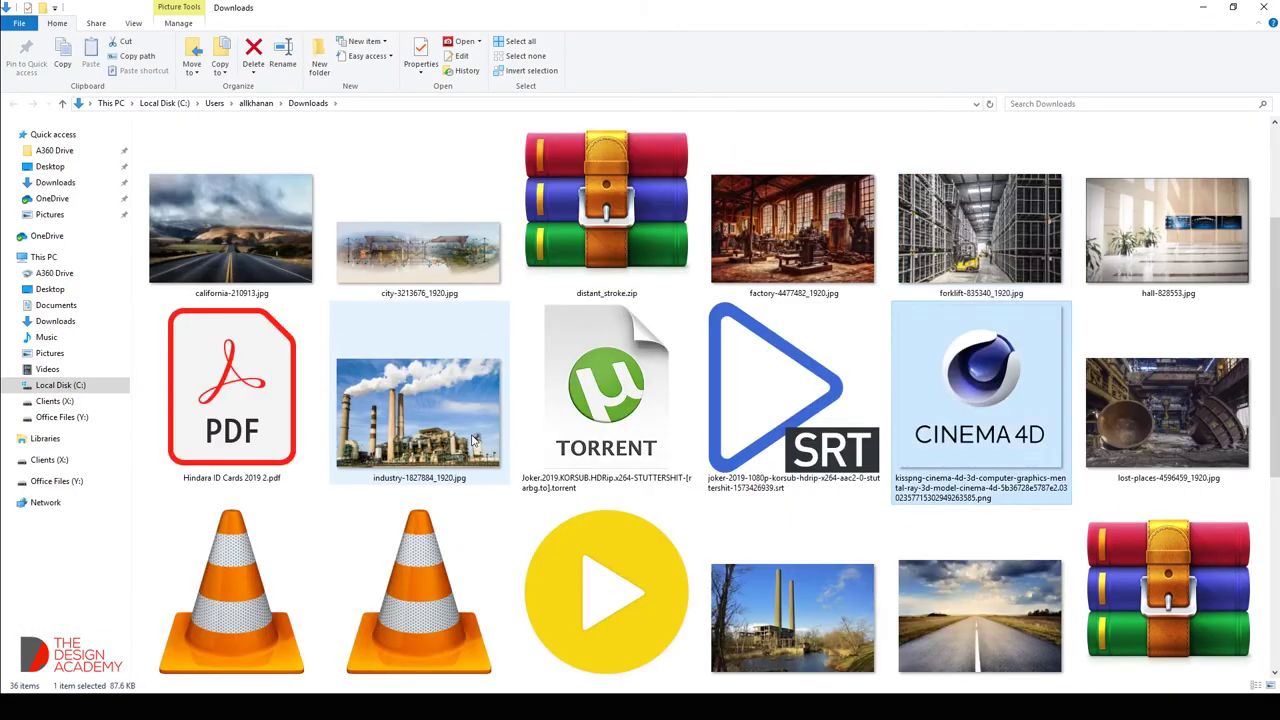
pyautogui.rightClick(980, 400)
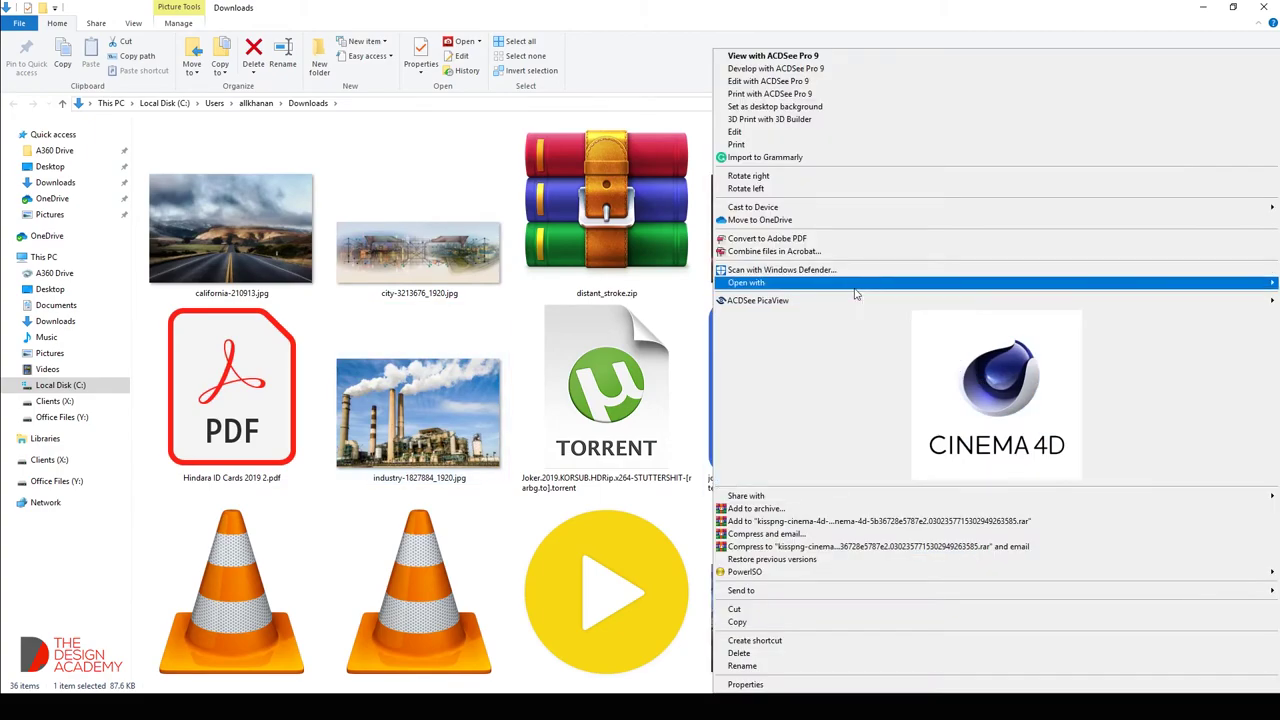
# Copy the Cinema 4D sphere into the badge document and hide the Lumion frame and text layer.
pyautogui.click(618, 357)
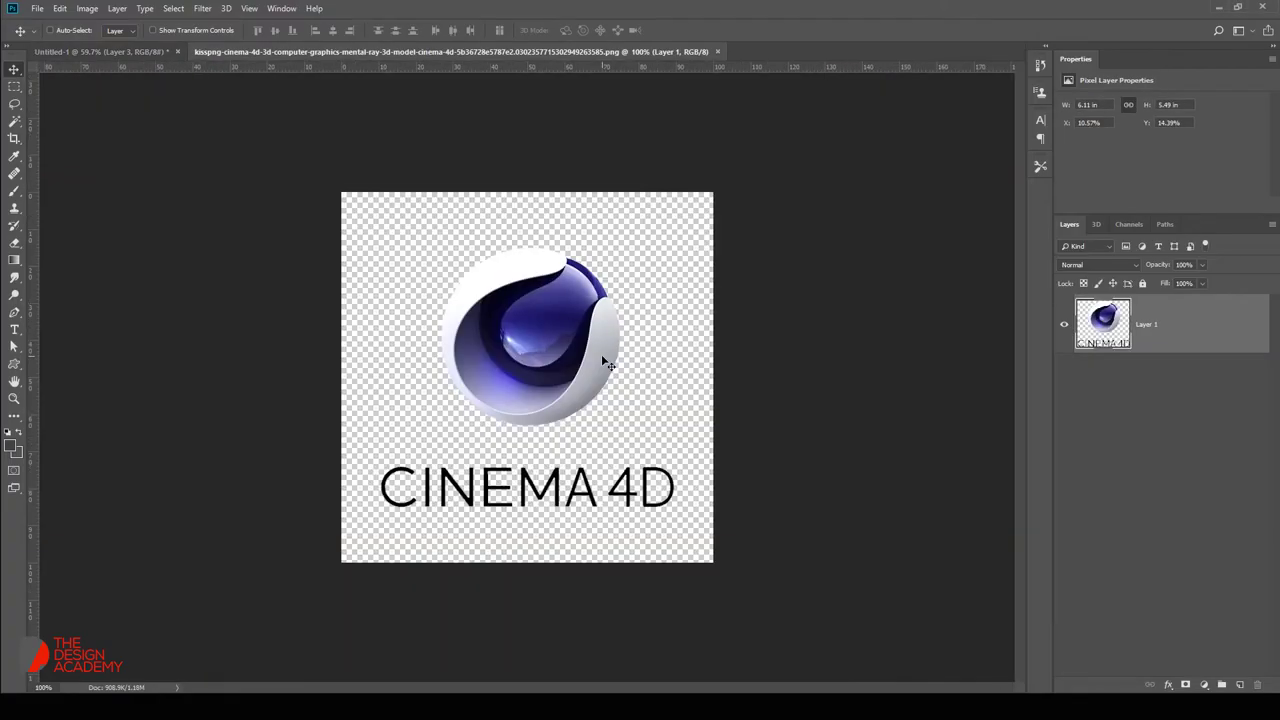
pyautogui.press('m')
pyautogui.moveTo(414, 234); pyautogui.dragTo(655, 445)
pyautogui.press('Delete')
pyautogui.hotkey('ctrl', 'w')
pyautogui.click(640, 264)
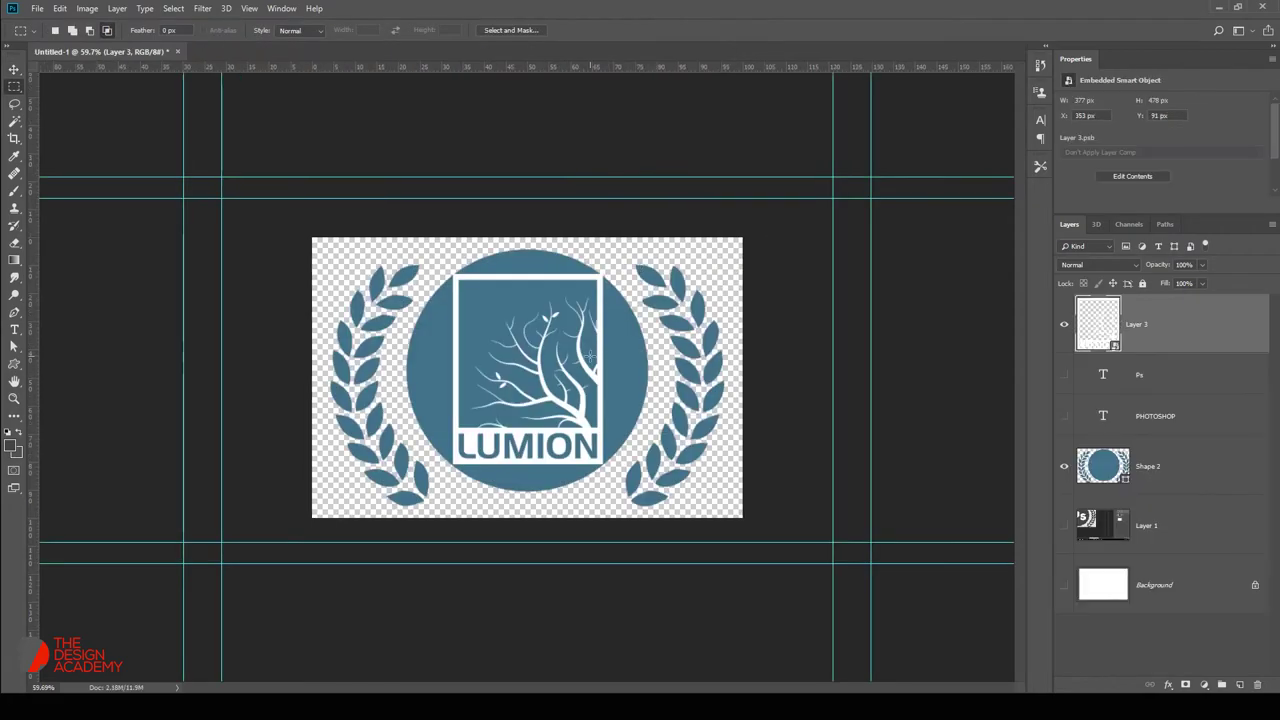
pyautogui.press('v')
pyautogui.hotkey('ctrl', 'v')
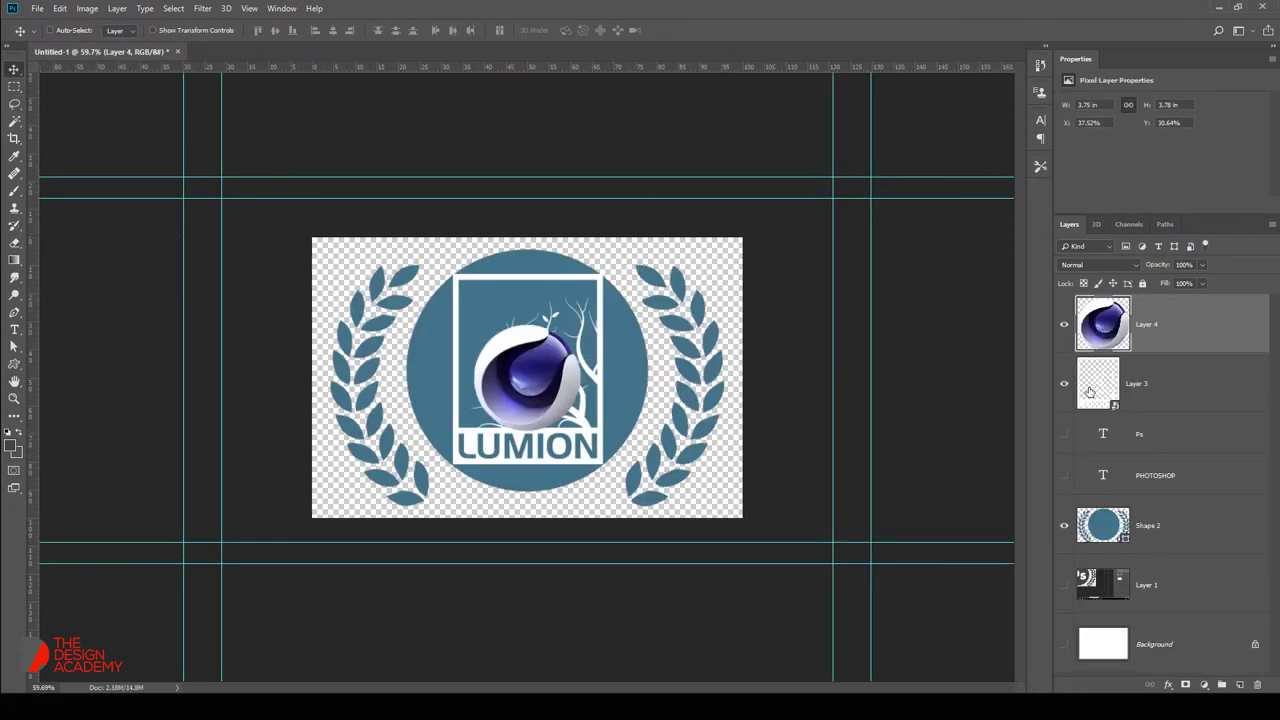
pyautogui.click(1064, 384)
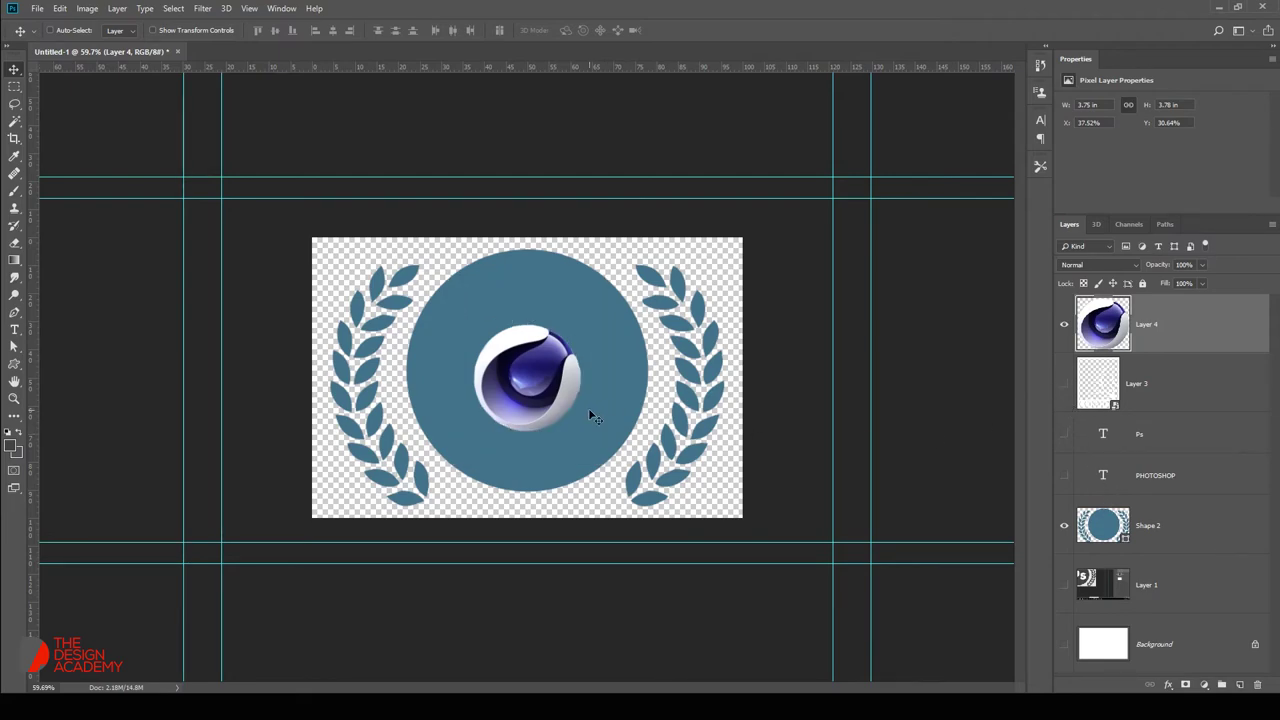
# Convert the sphere logo layer to a smart object and enlarge it inside the circle.
pyautogui.rightClick(1104, 348)
pyautogui.click(1062, 313)
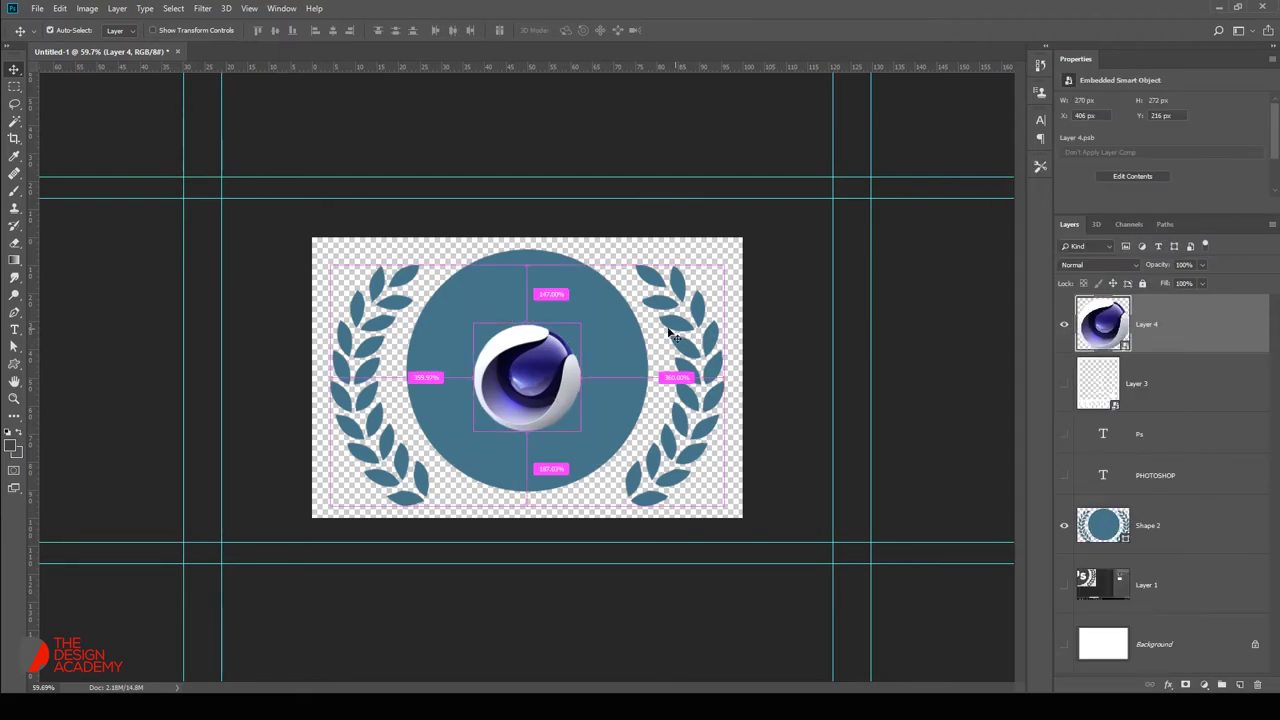
pyautogui.hotkey('ctrl', 't')
pyautogui.moveTo(586, 319); pyautogui.dragTo(607, 309)
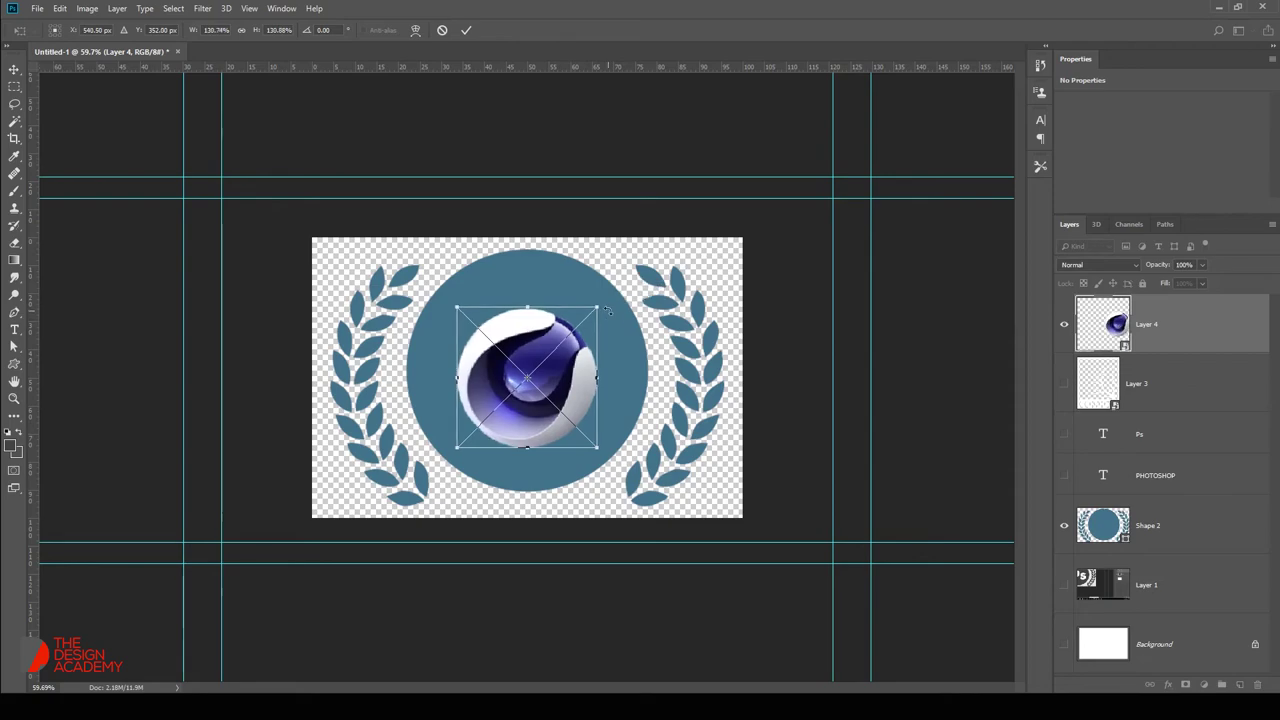
pyautogui.press('Return')
# Try white for the circle shape, cancel it, and remove the sphere logo layer.
pyautogui.doubleClick(1101, 530)
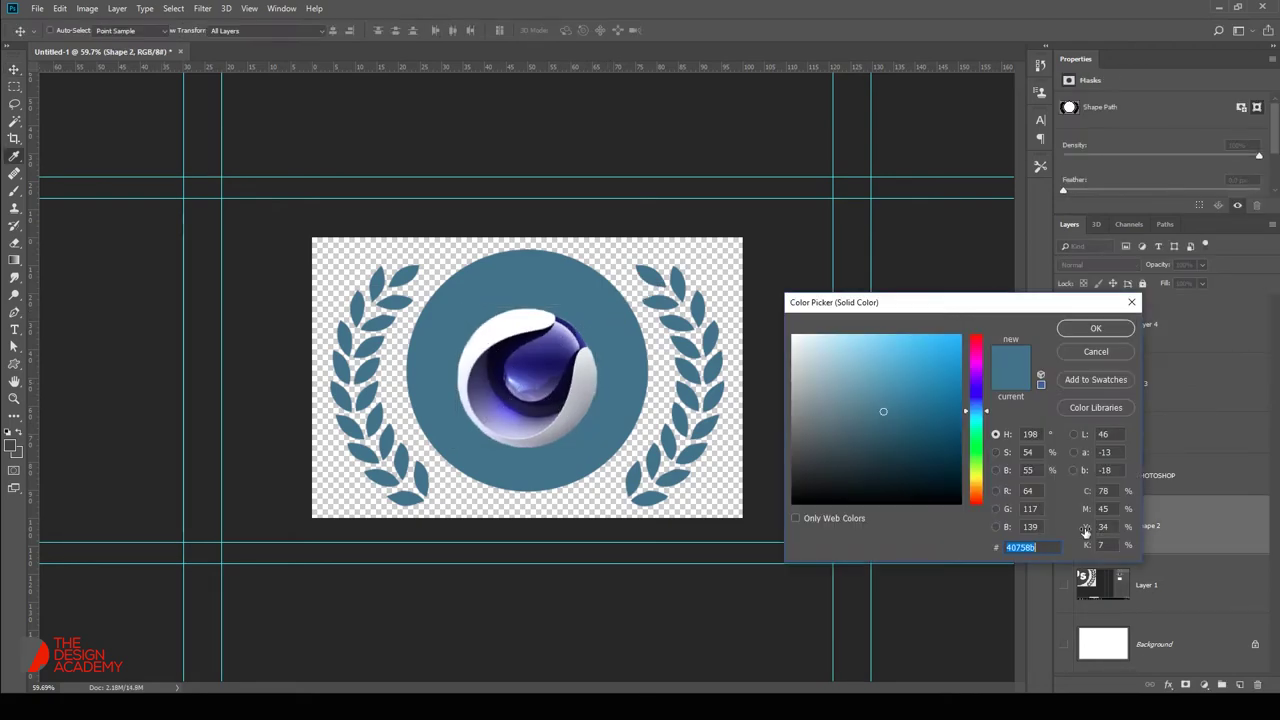
pyautogui.click(793, 337)
pyautogui.click(1094, 353)
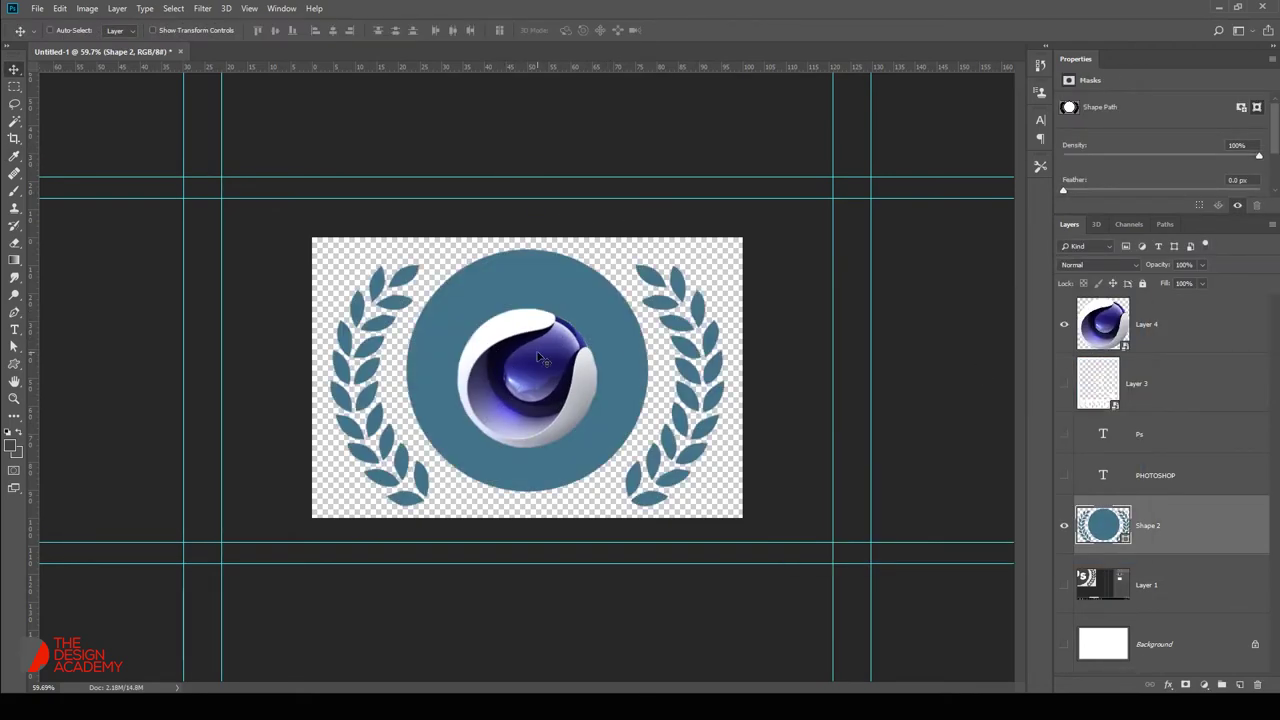
pyautogui.press('ctrl')
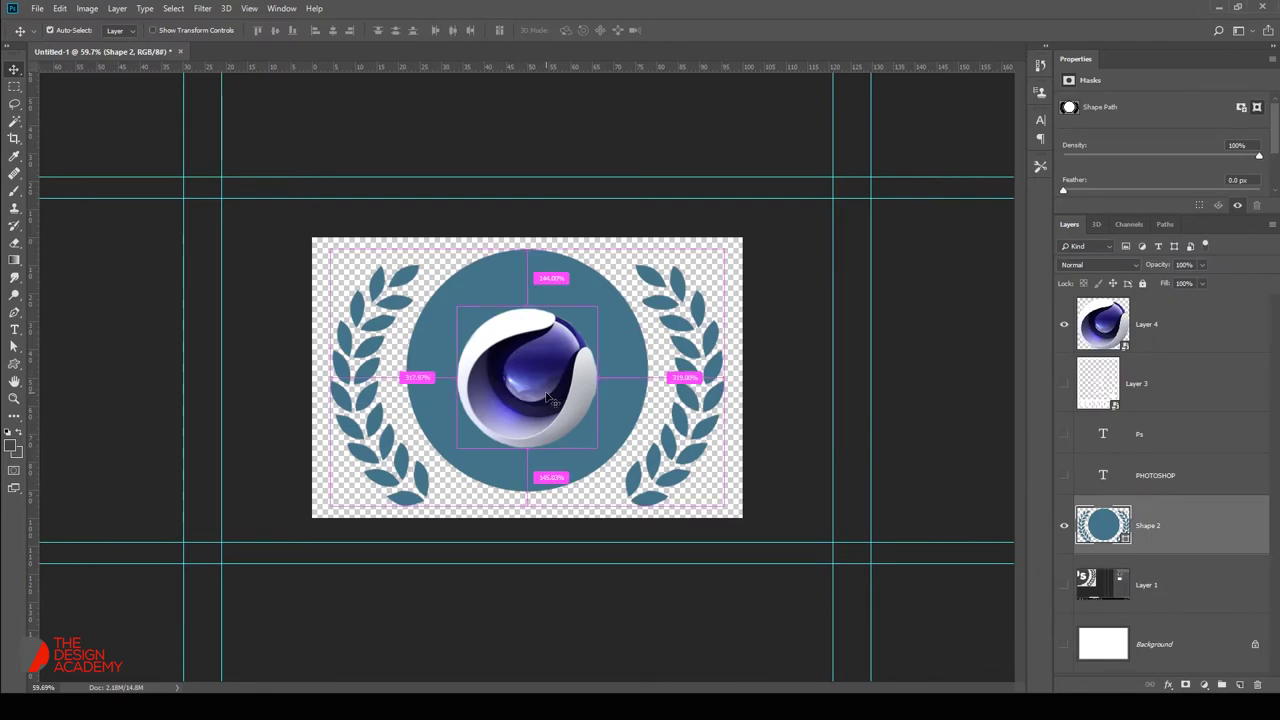
pyautogui.moveTo(545, 283)
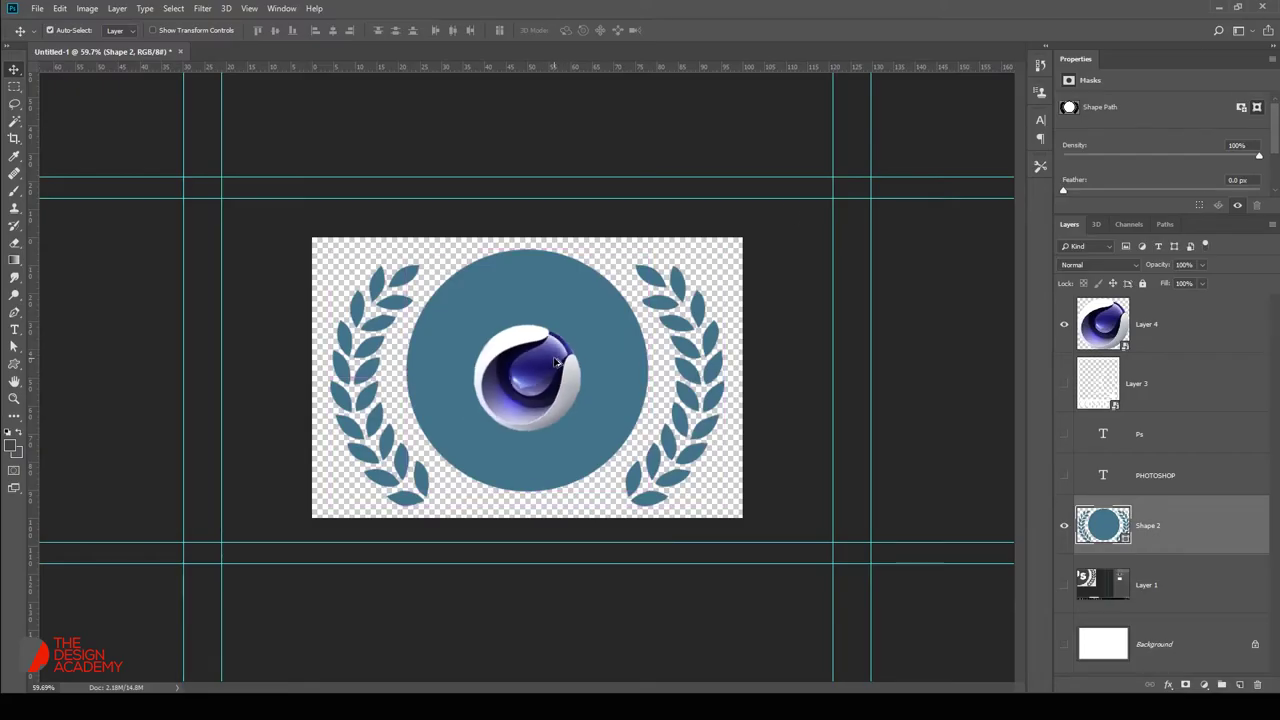
pyautogui.hotkey('ctrl', 'z')
# Reopen the Cinema 4D PNG, cut the whole image, and paste the full logo into the badge.
pyautogui.hotkey('ctrl', 'o')
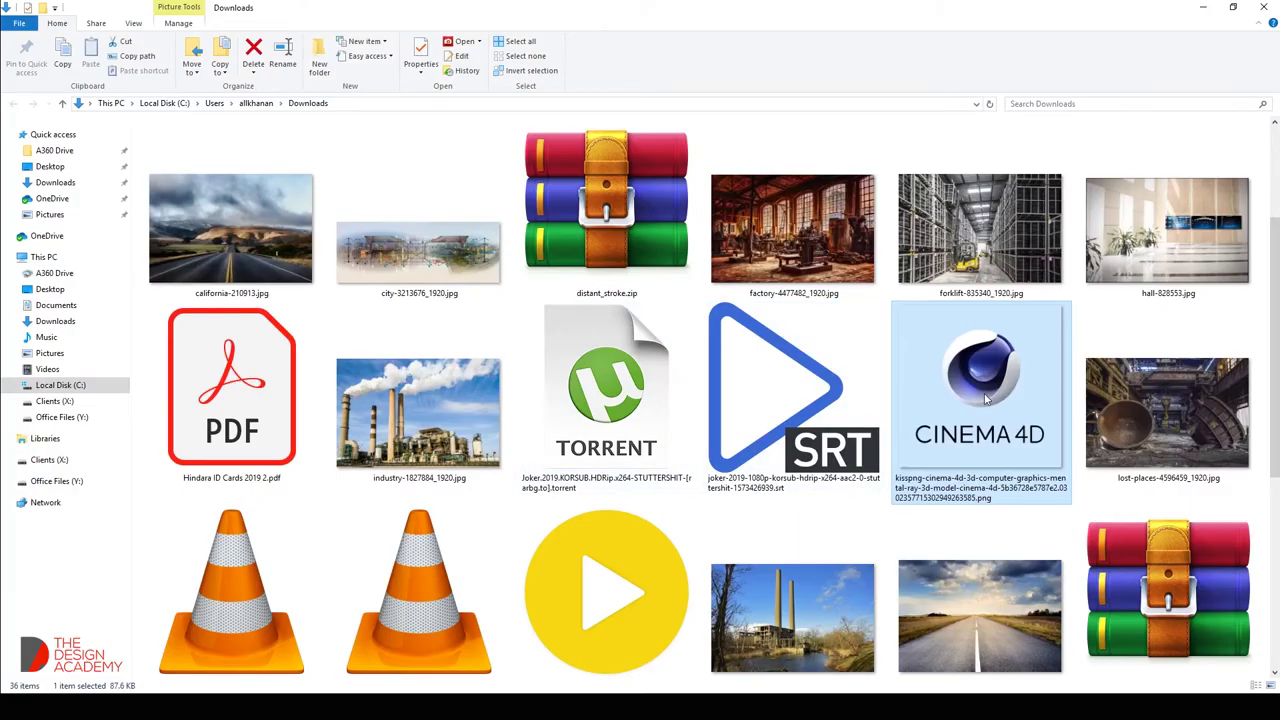
pyautogui.rightClick(985, 399)
pyautogui.moveTo(790, 283)
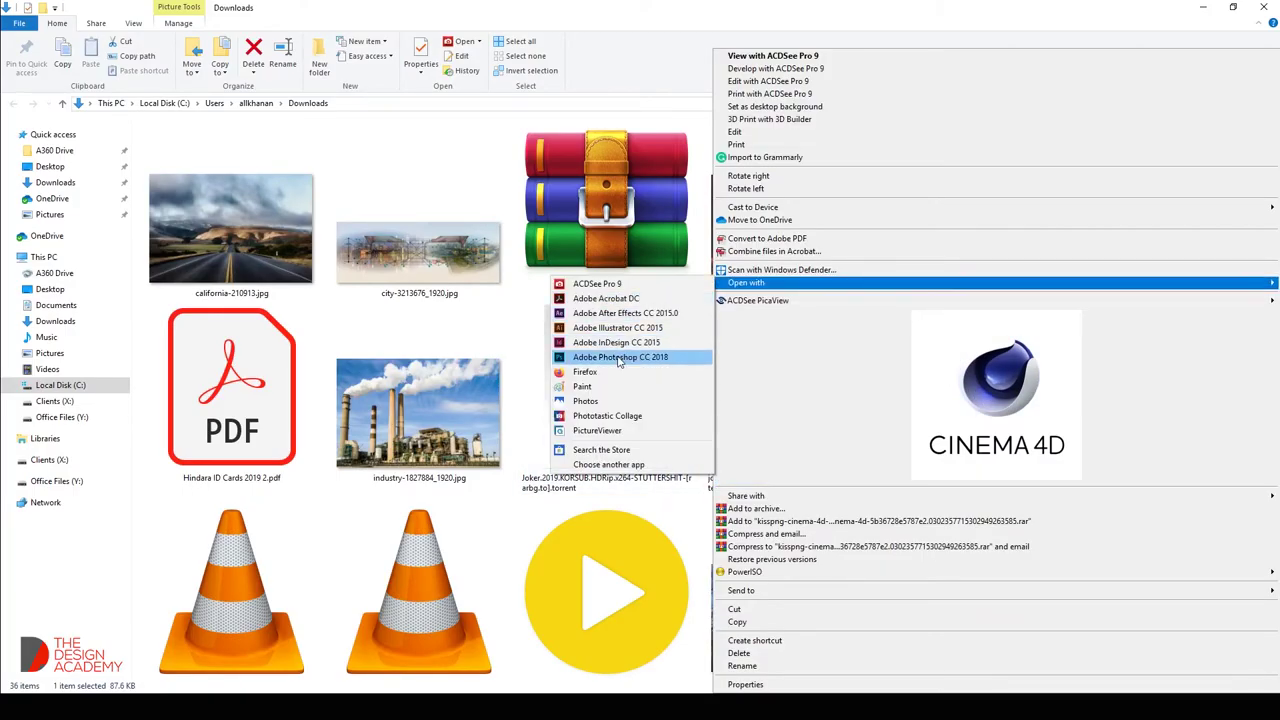
pyautogui.click(610, 349)
pyautogui.hotkey('ctrl', 'a')
pyautogui.hotkey('ctrl', 'x')
pyautogui.hotkey('ctrl', 'w')
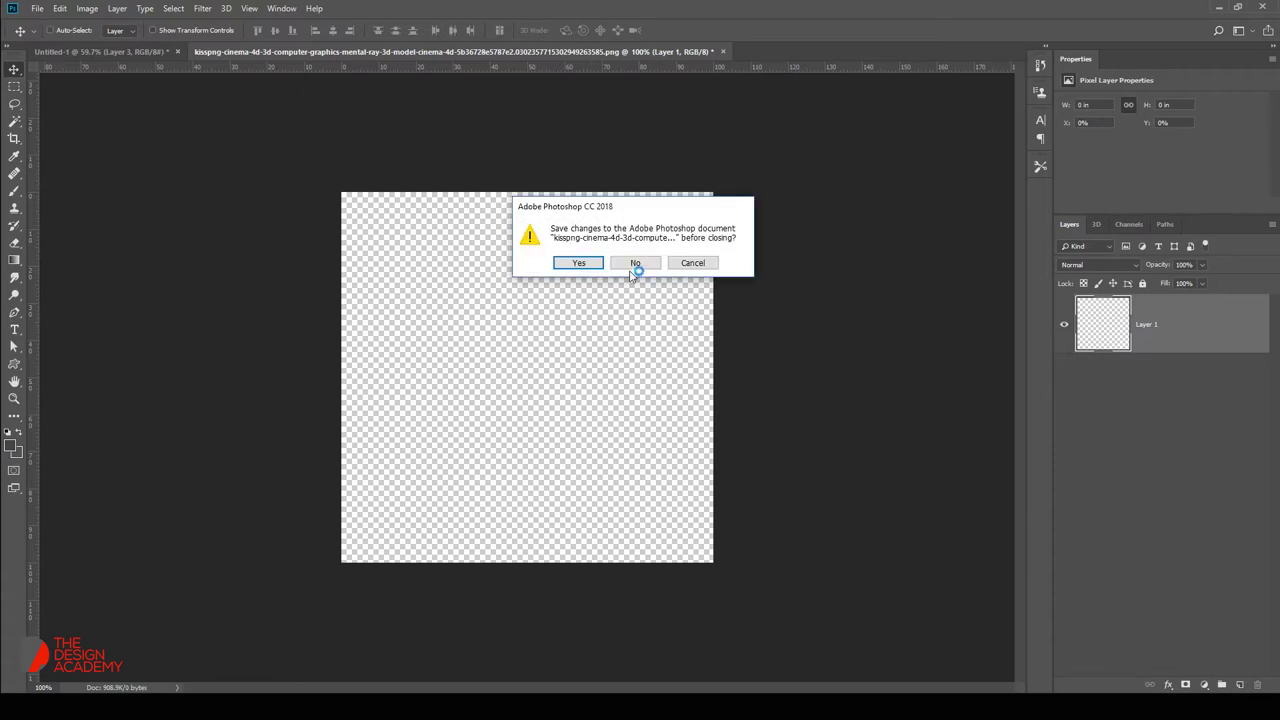
pyautogui.click(631, 263)
pyautogui.hotkey('ctrl', 'v')
# Nudge the Cinema 4D logo up and make the circle and laurels white.
pyautogui.moveTo(570, 324); pyautogui.dragTo(570, 310)
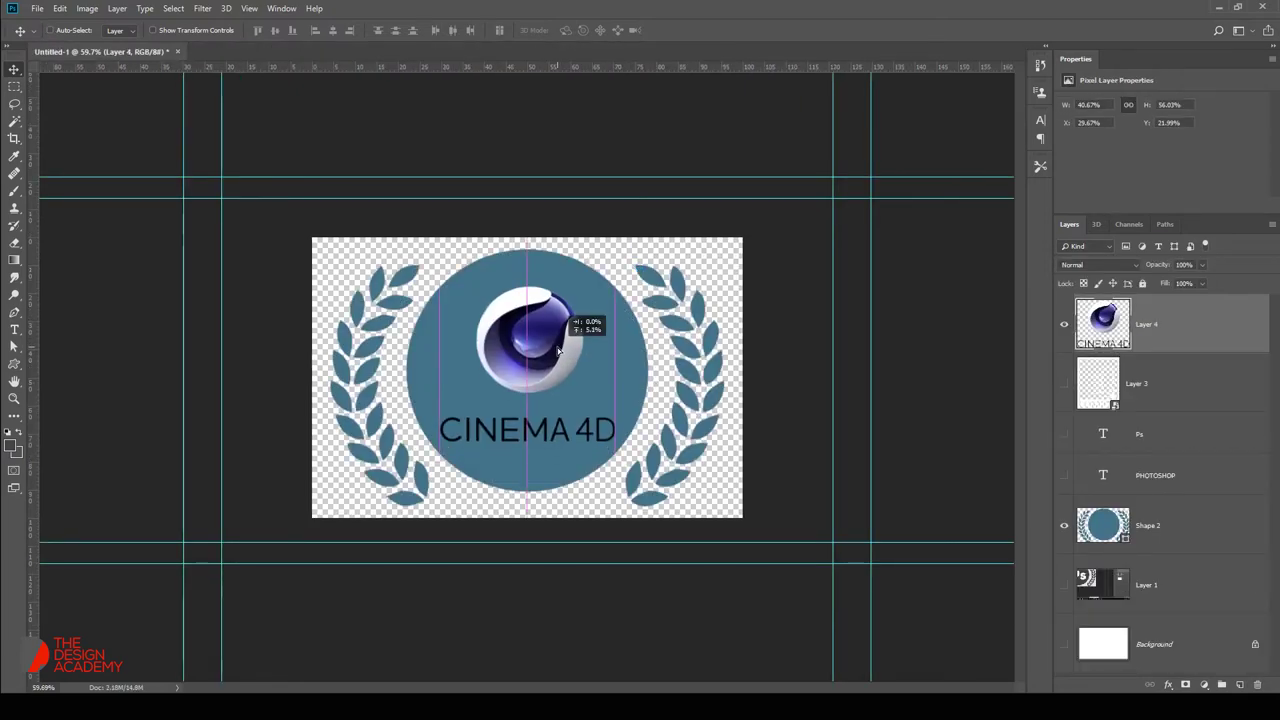
pyautogui.doubleClick(1103, 524)
pyautogui.moveTo(654, 247); pyautogui.dragTo(654, 247)
pyautogui.moveTo(650, 318); pyautogui.dragTo(544, 508)
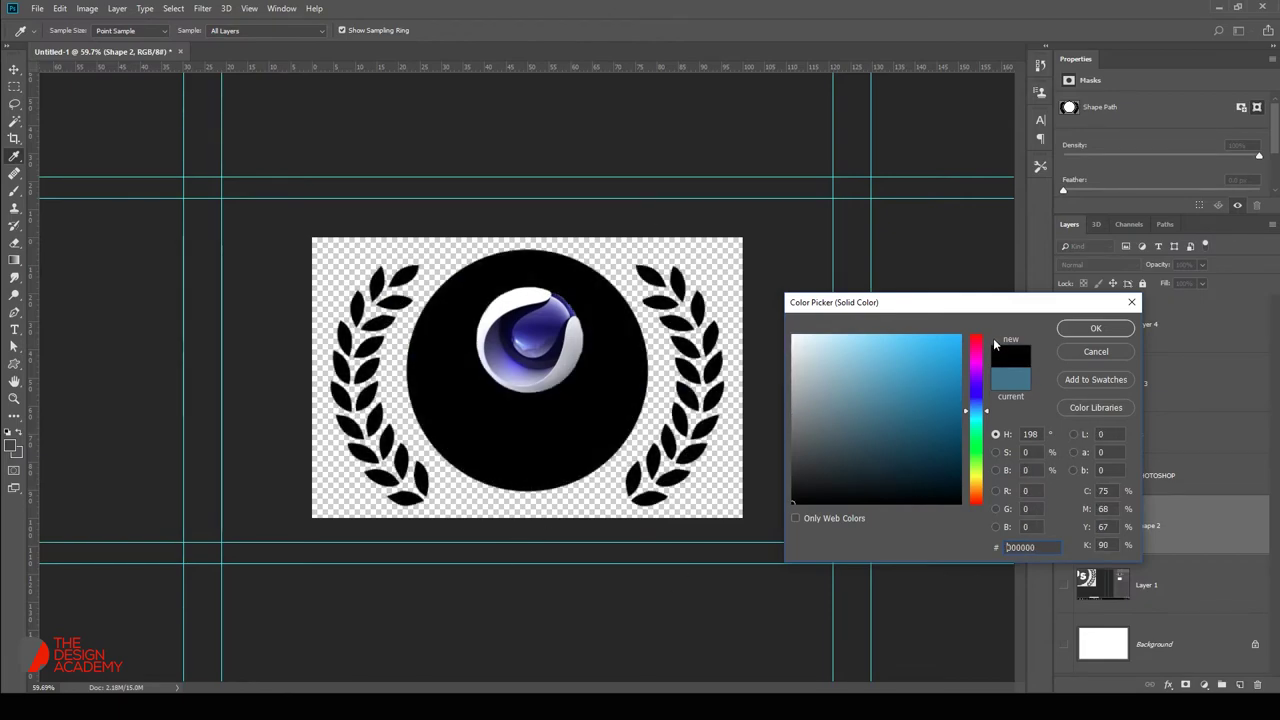
pyautogui.click(426, 240)
pyautogui.click(1131, 302)
# Save the badge as a Cinema 4D PNG in the For Website folder.
pyautogui.hotkey('ctrl', 'shift', 's')
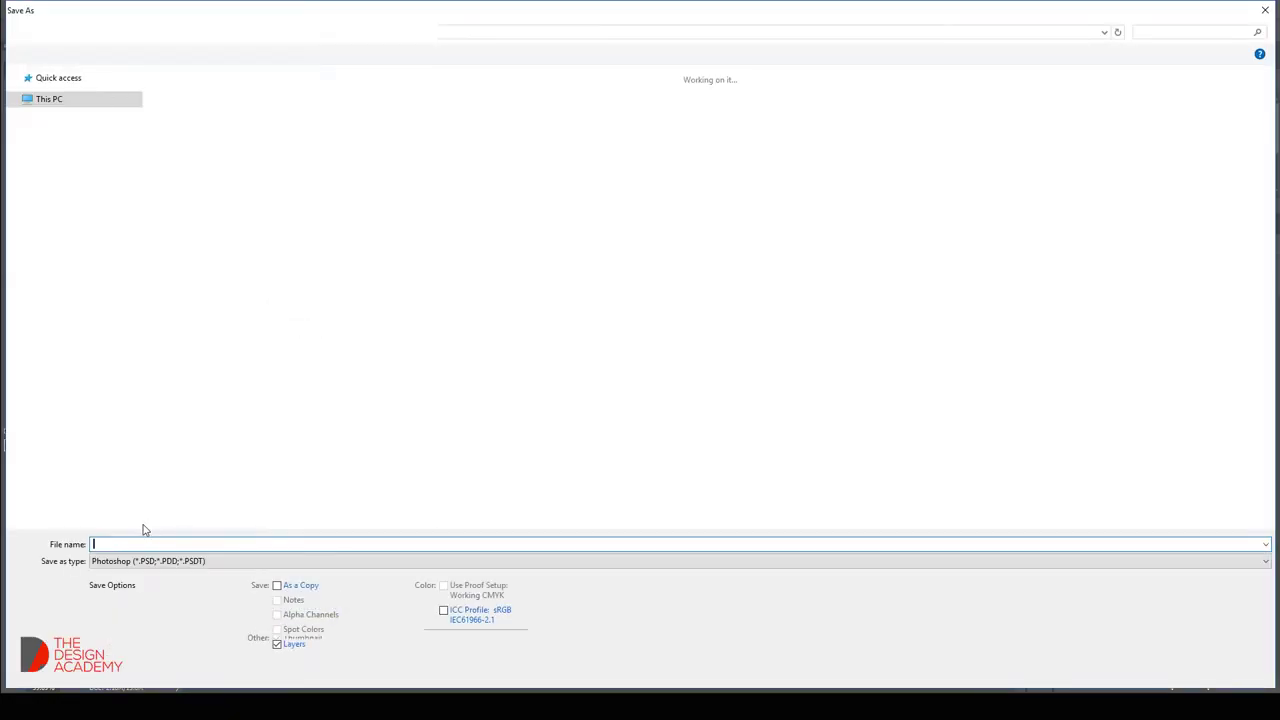
pyautogui.click(150, 561)
pyautogui.click(154, 537)
pyautogui.hotkey('shift', 'Tab')
pyautogui.write('c')
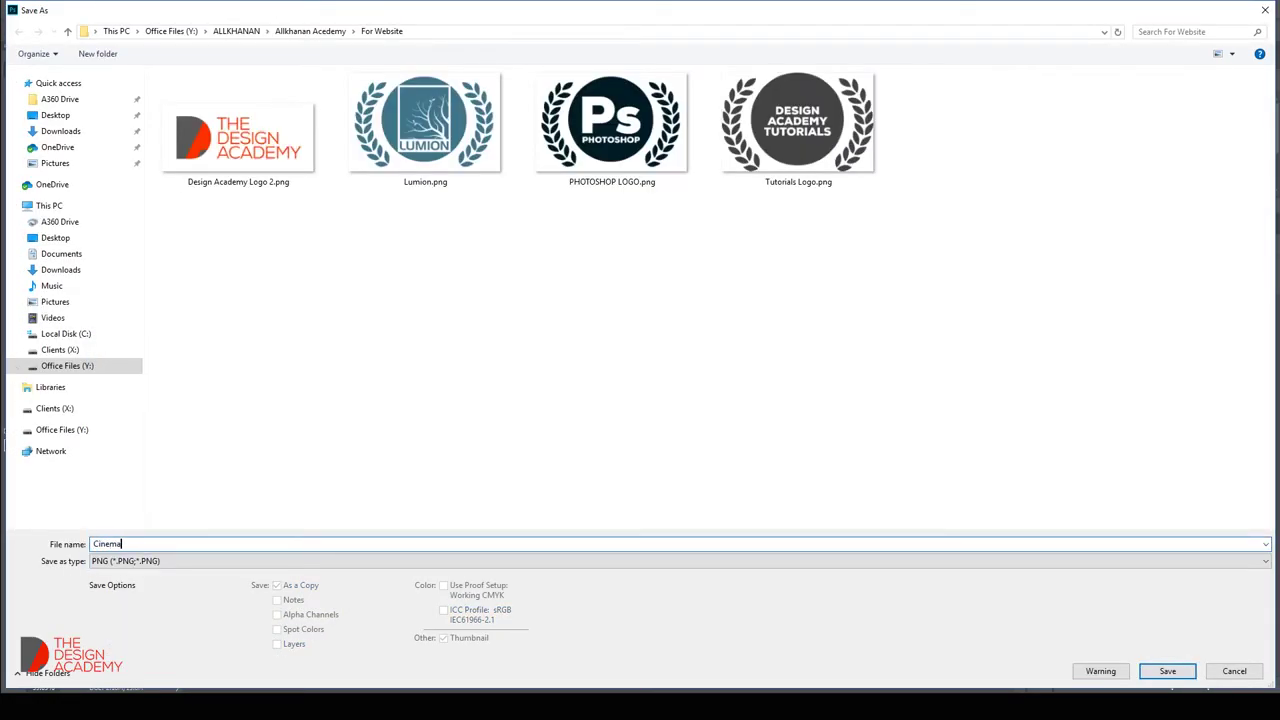
pyautogui.press('Return')
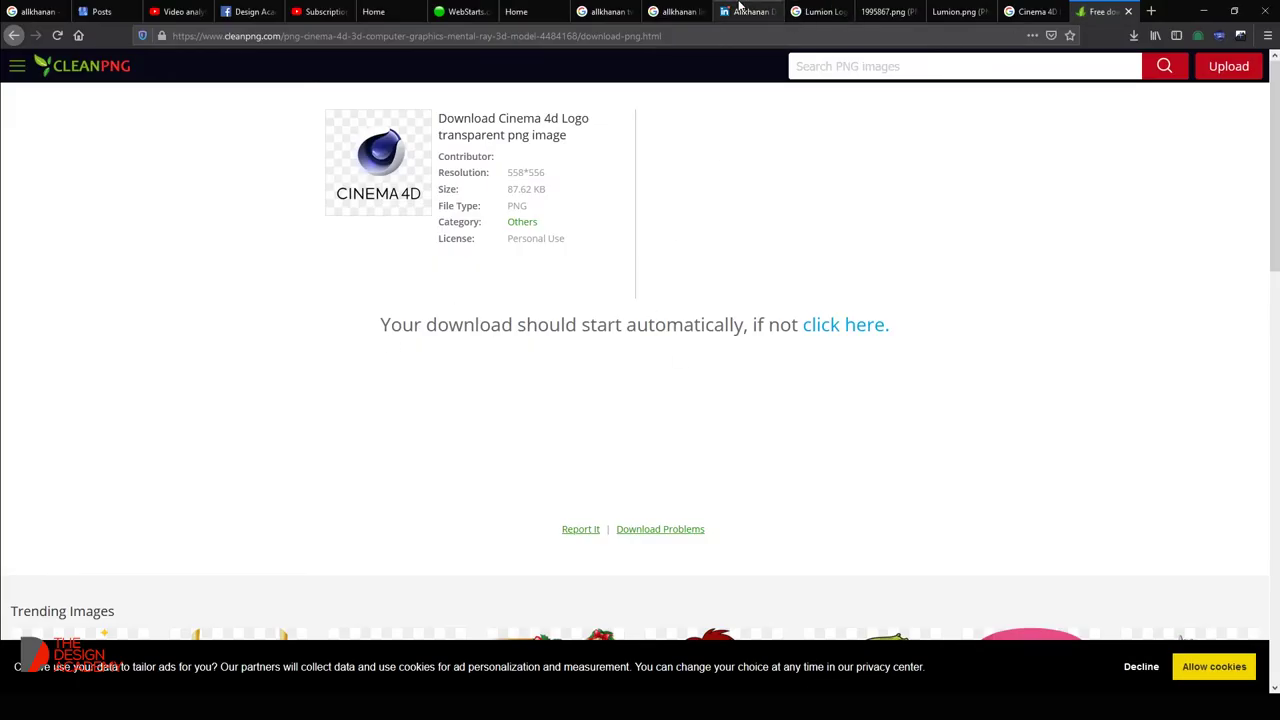
# Upload Cinema 4D.png and insert the white badge into the placeholder beside the Cinema 4D label.
pyautogui.click(752, 11)
pyautogui.click(470, 11)
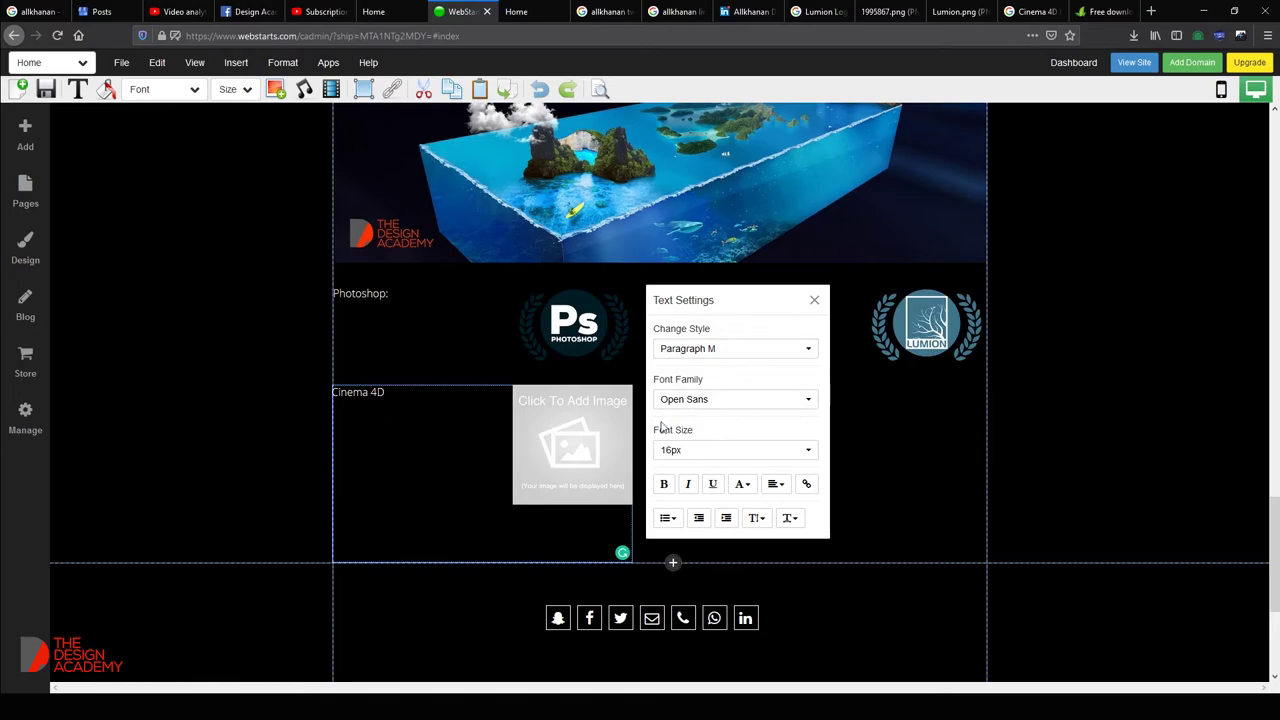
pyautogui.click(569, 445)
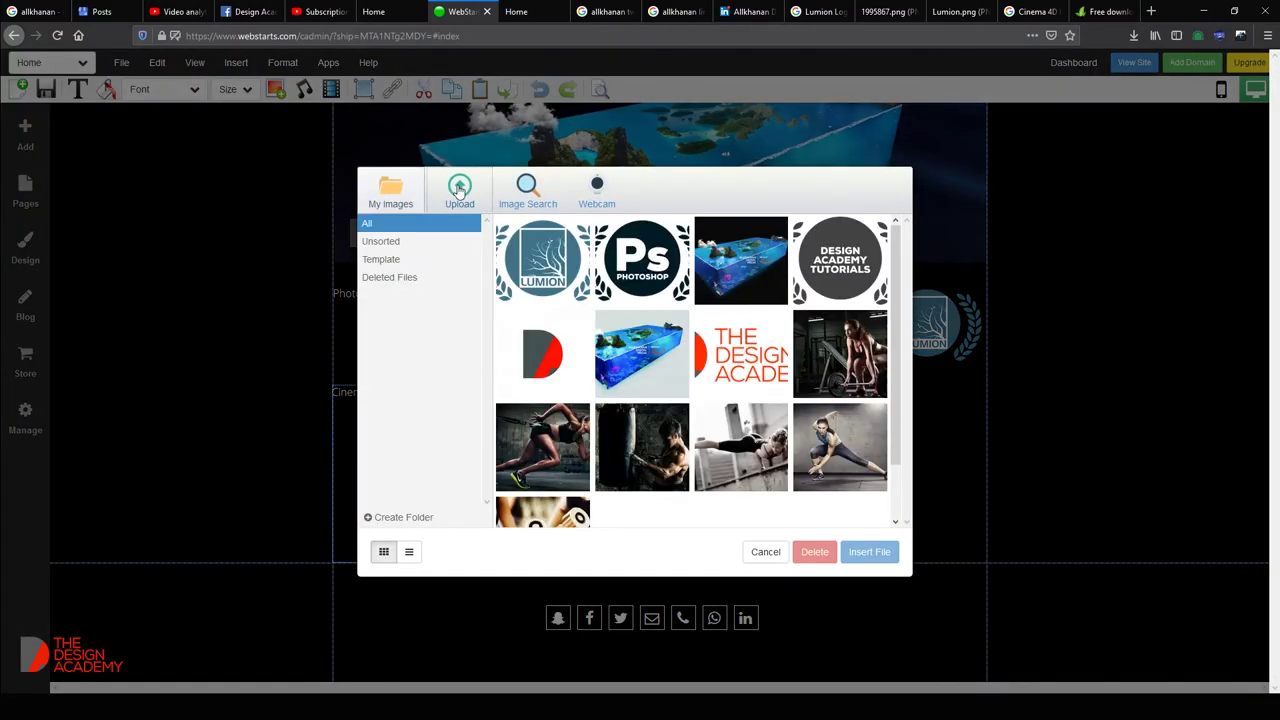
pyautogui.click(459, 190)
pyautogui.click(469, 175)
pyautogui.doubleClick(469, 175)
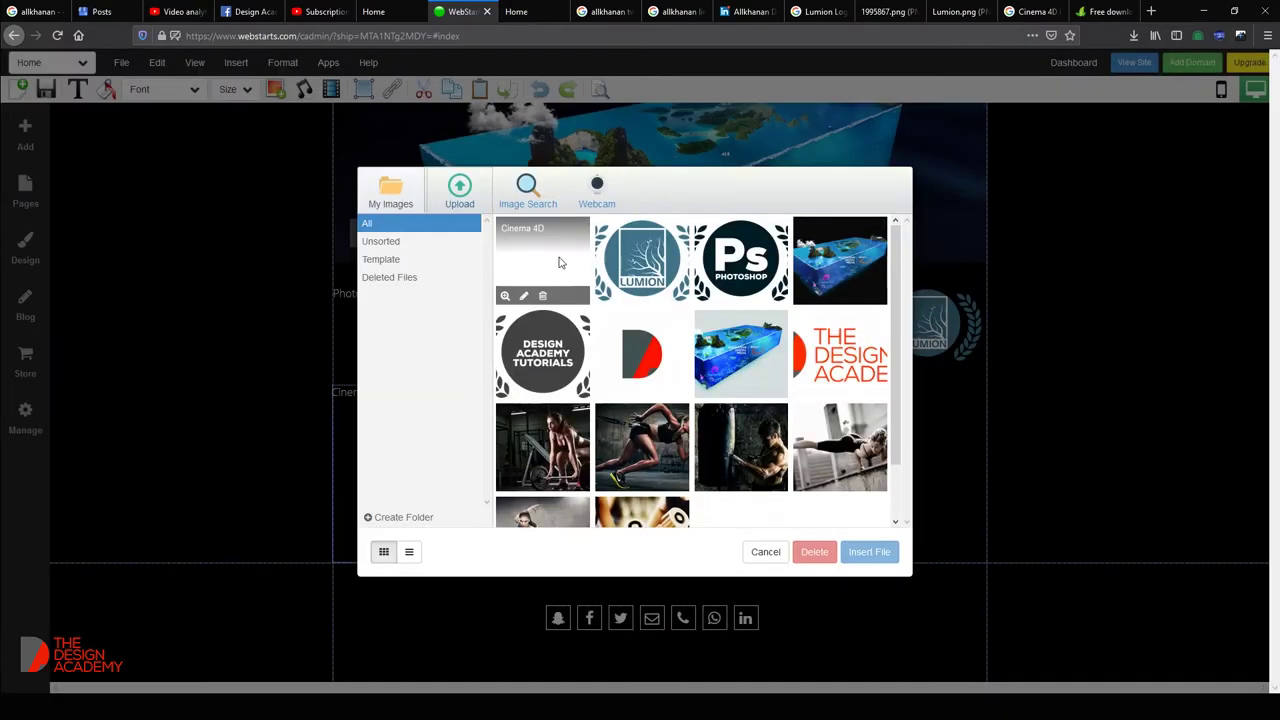
pyautogui.doubleClick(560, 260)
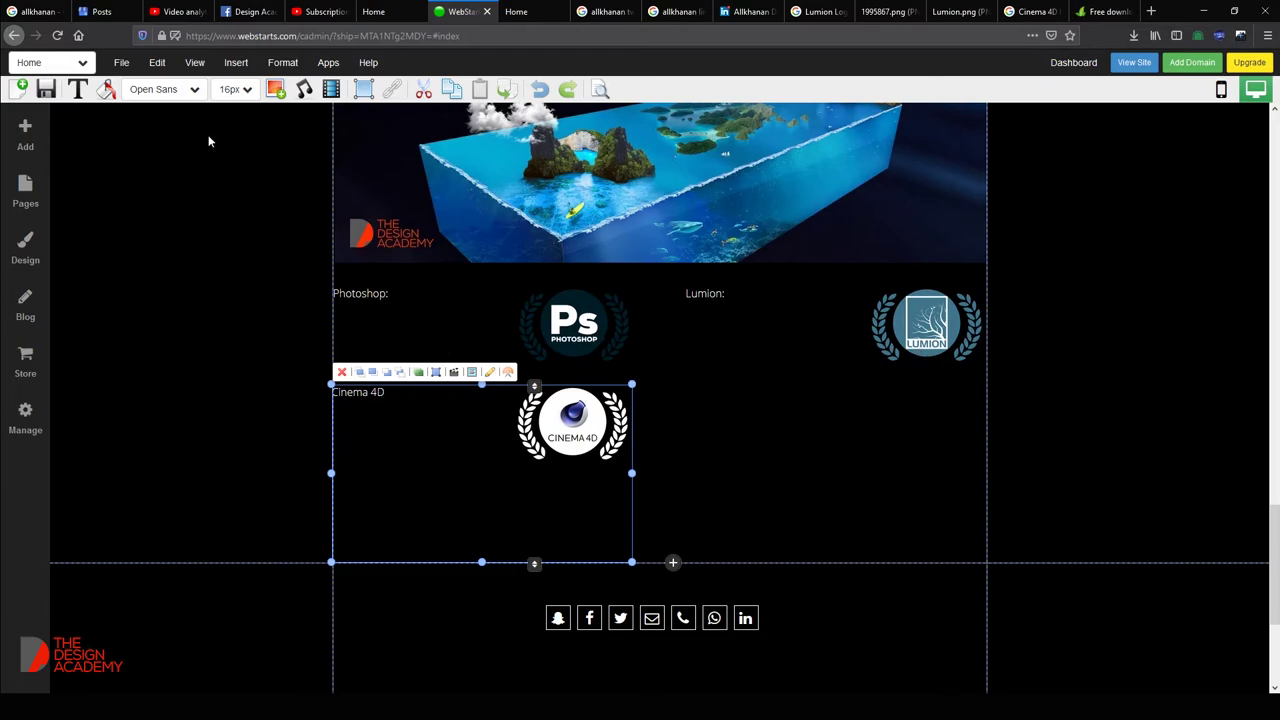
pyautogui.click(283, 62)
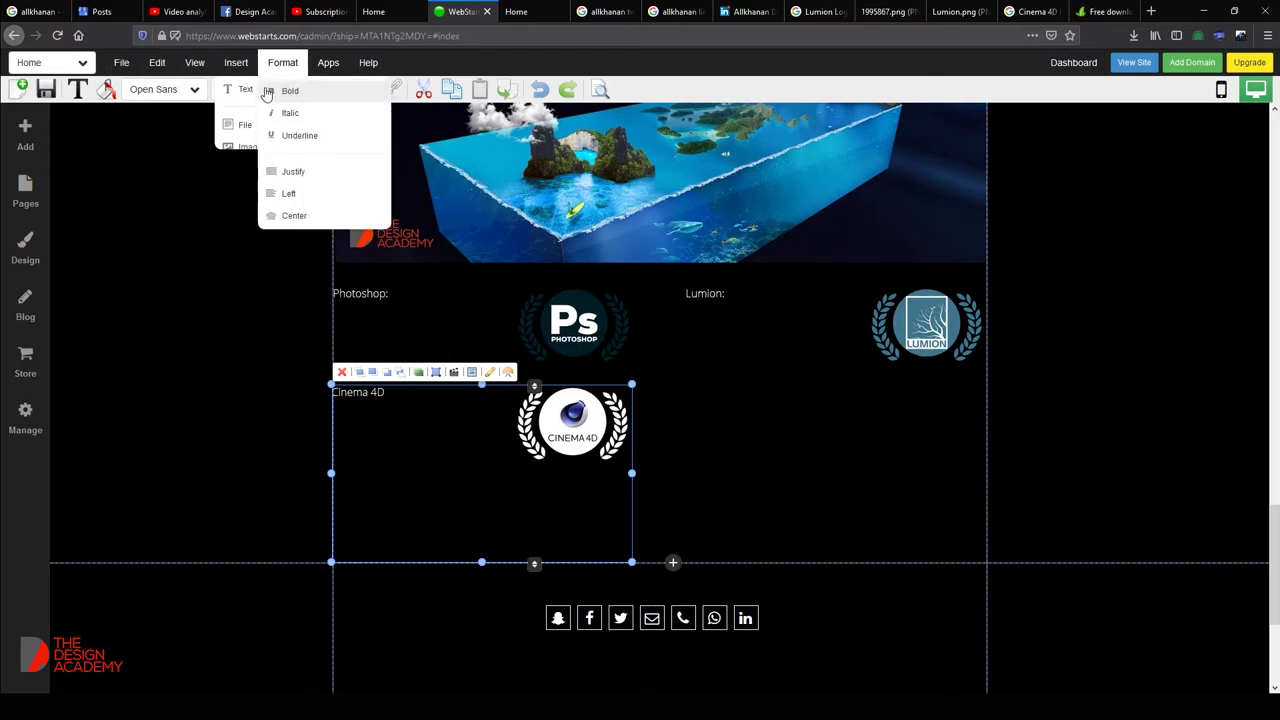
pyautogui.click(236, 62)
pyautogui.moveTo(290, 93)
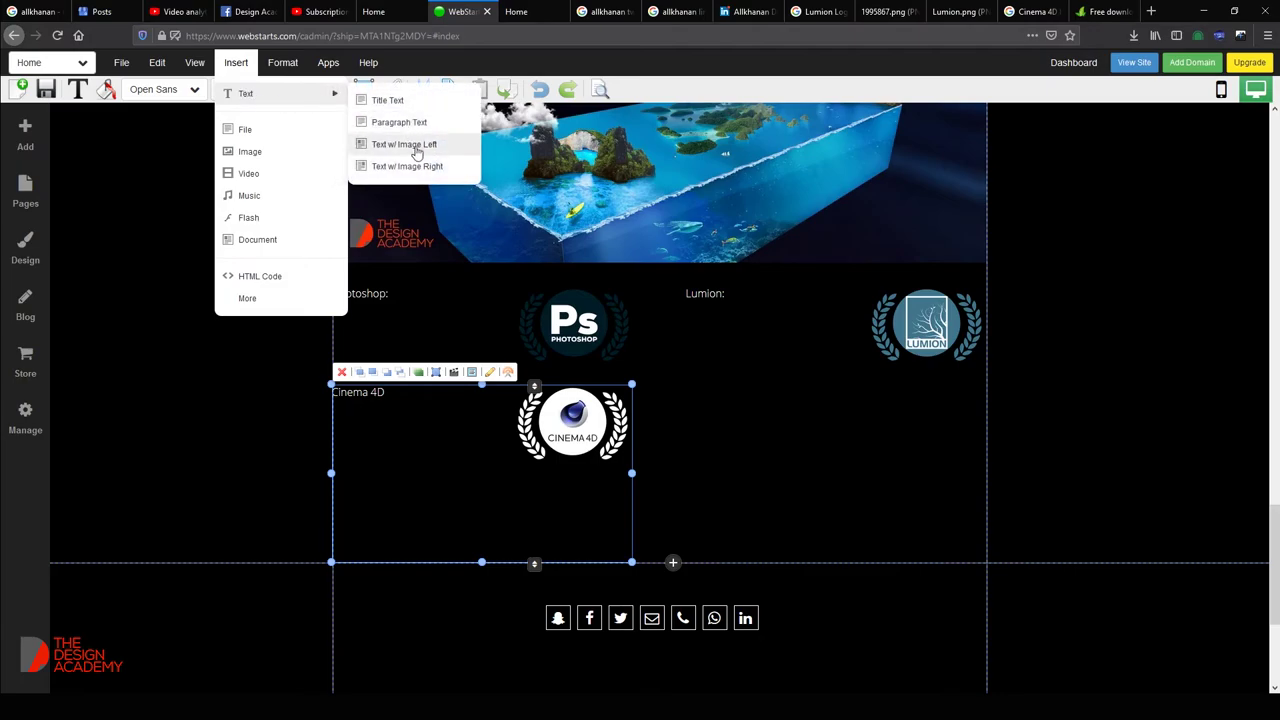
pyautogui.click(427, 176)
pyautogui.moveTo(614, 343); pyautogui.dragTo(934, 477)
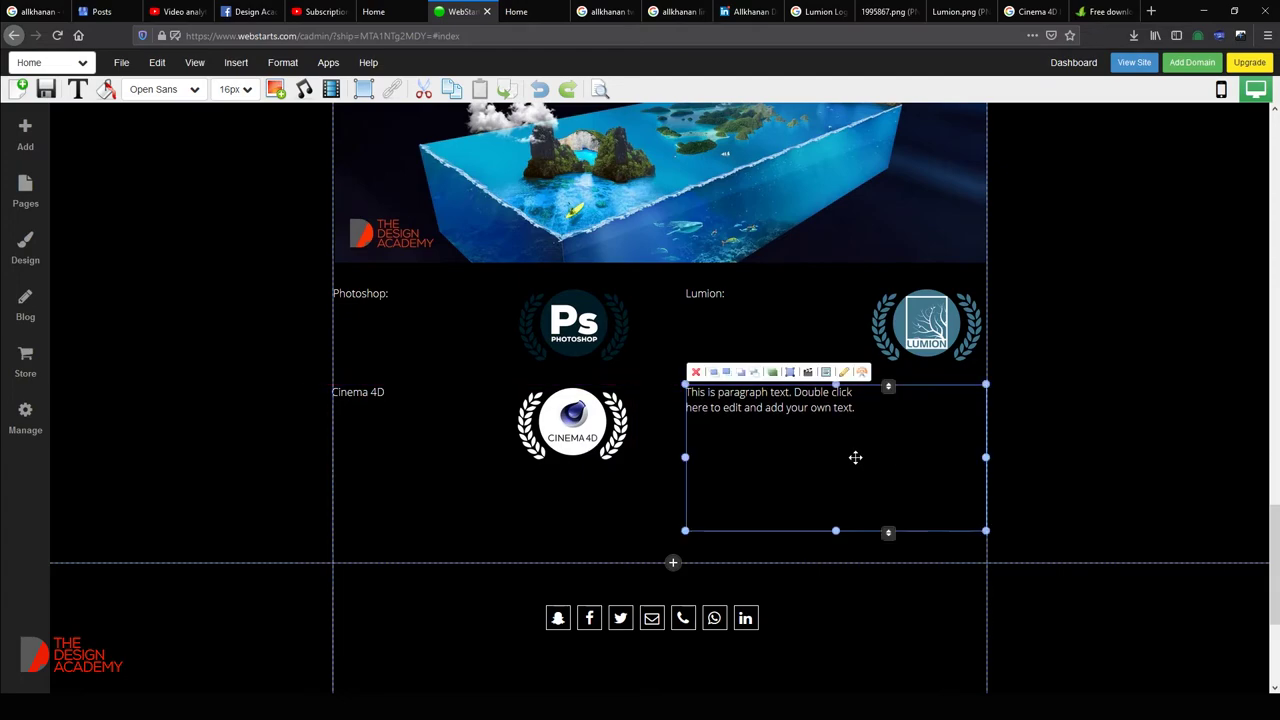
pyautogui.hotkey('alt', 'Tab')
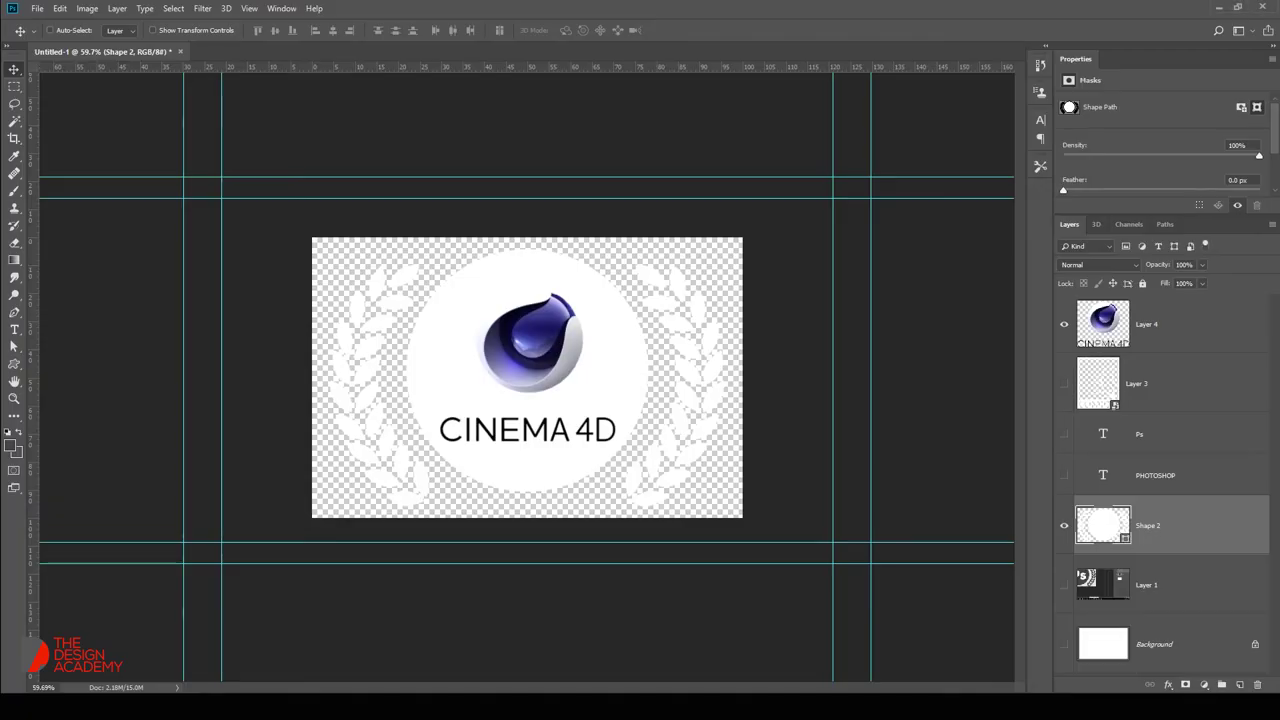
pyautogui.hotkey('alt', 'Tab')
pyautogui.moveTo(291, 359); pyautogui.dragTo(187, 347)
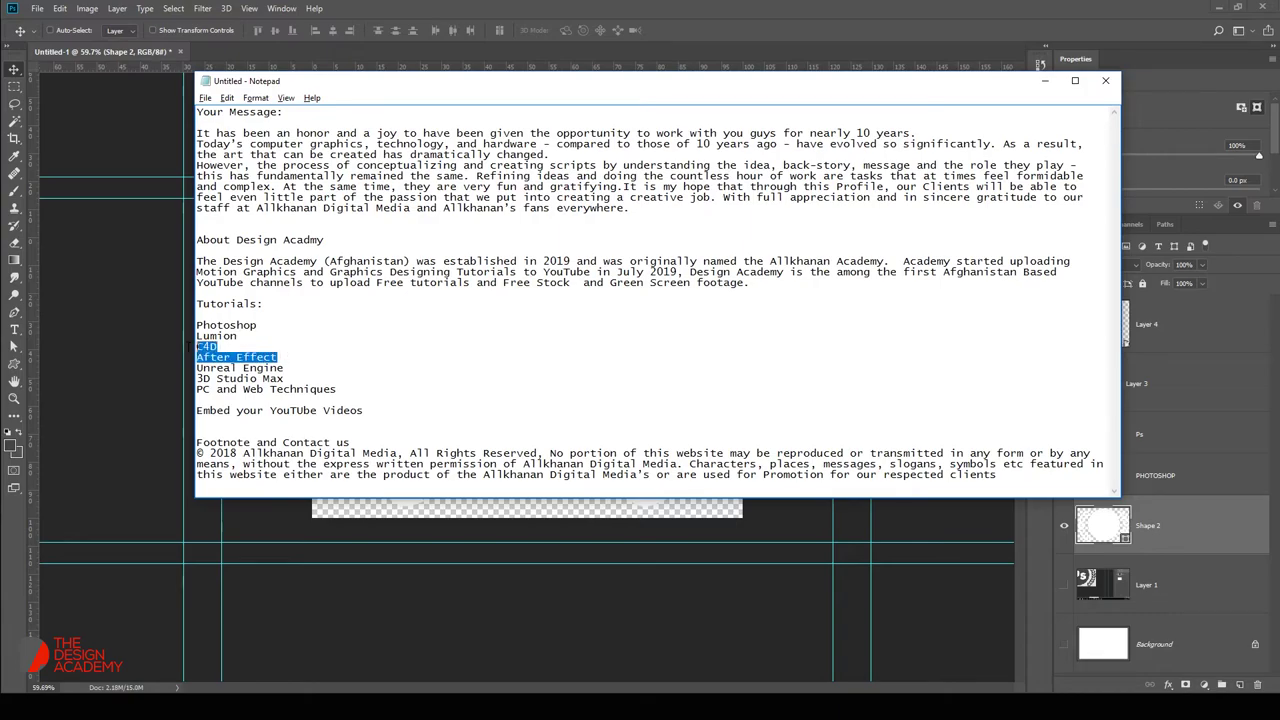
pyautogui.hotkey('alt', 'Tab')
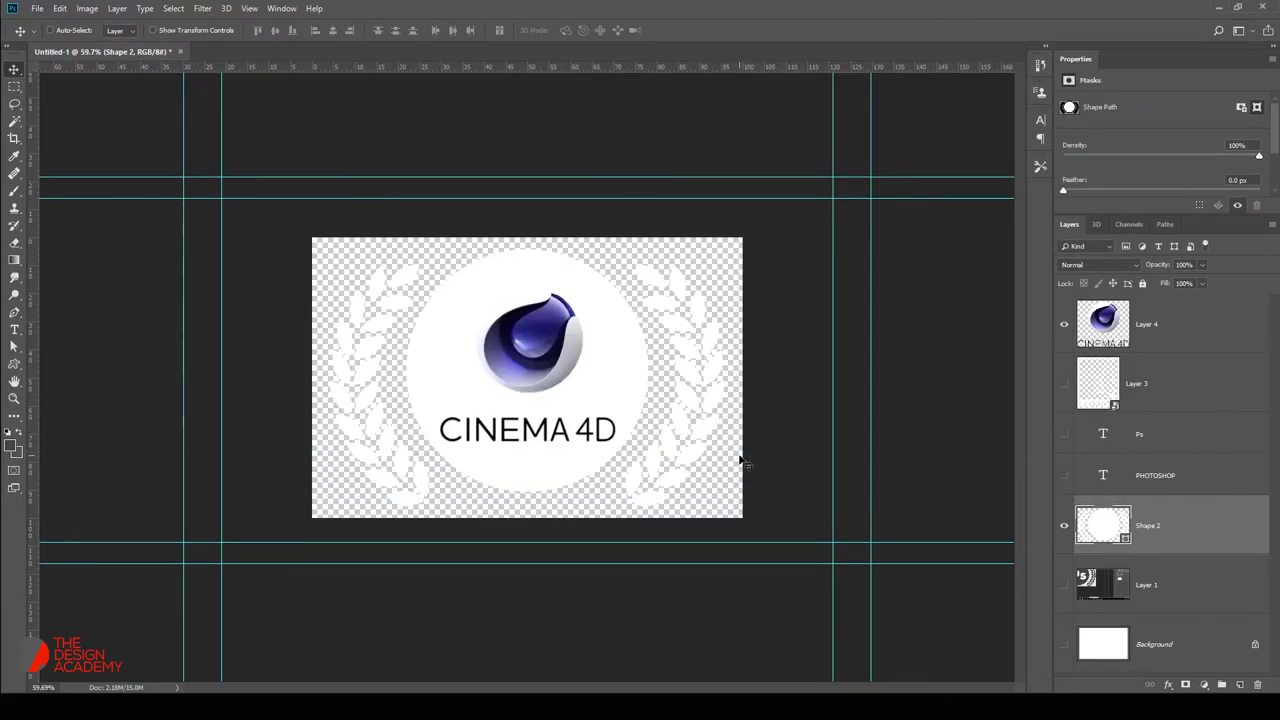
pyautogui.hotkey('alt', 'Tab')
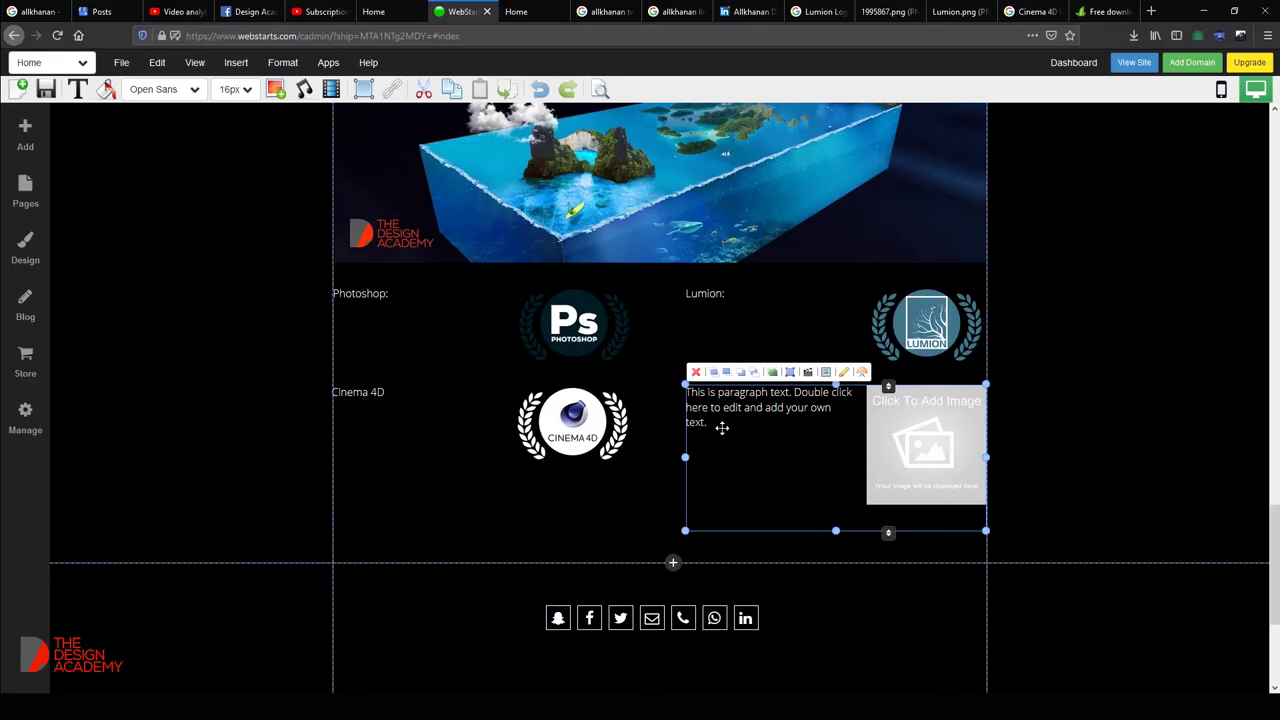
# Replace the placeholder paragraph text with 'After Effect'.
pyautogui.doubleClick(718, 424)
pyautogui.hotkey('ctrl', 'a')
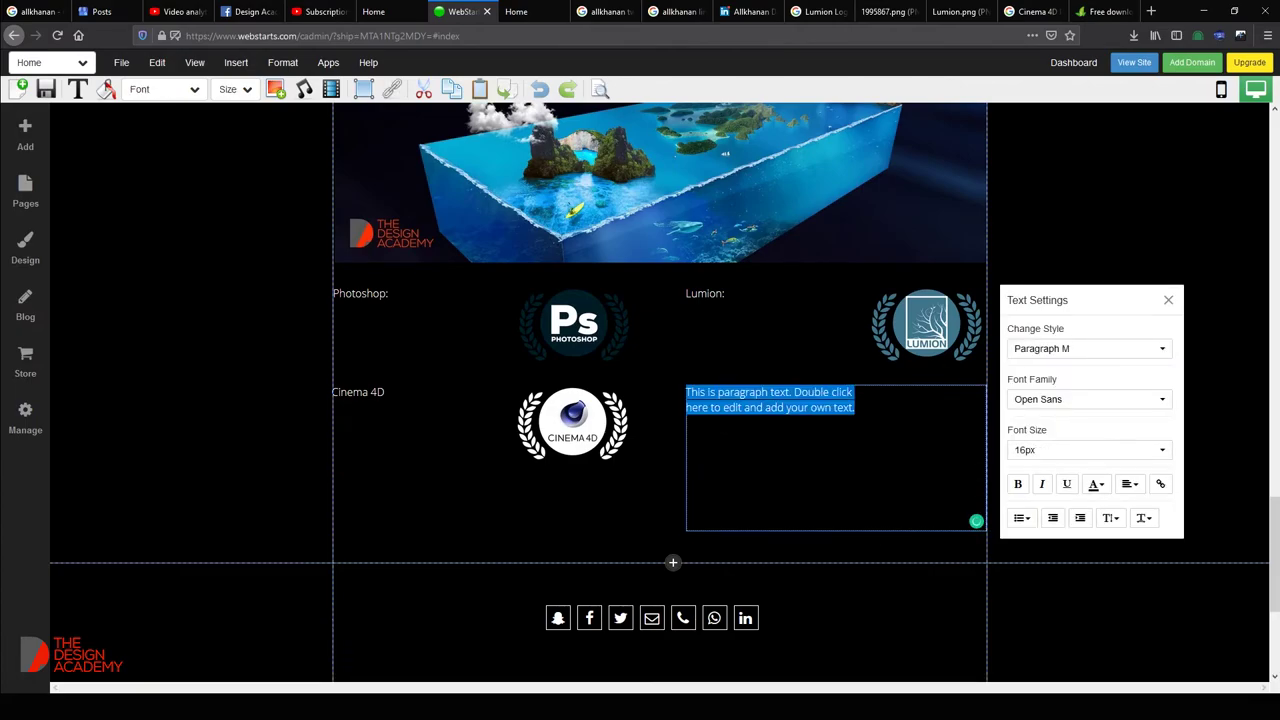
pyautogui.write('After Effect')
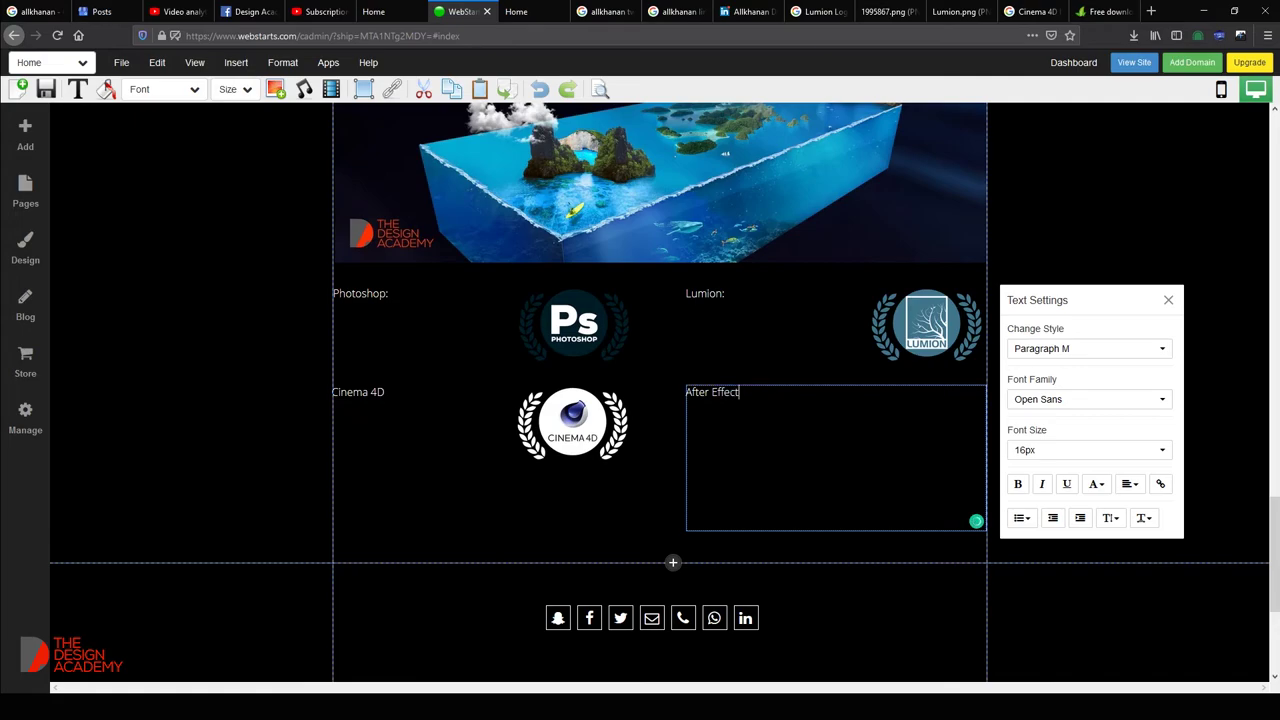
pyautogui.click(766, 448)
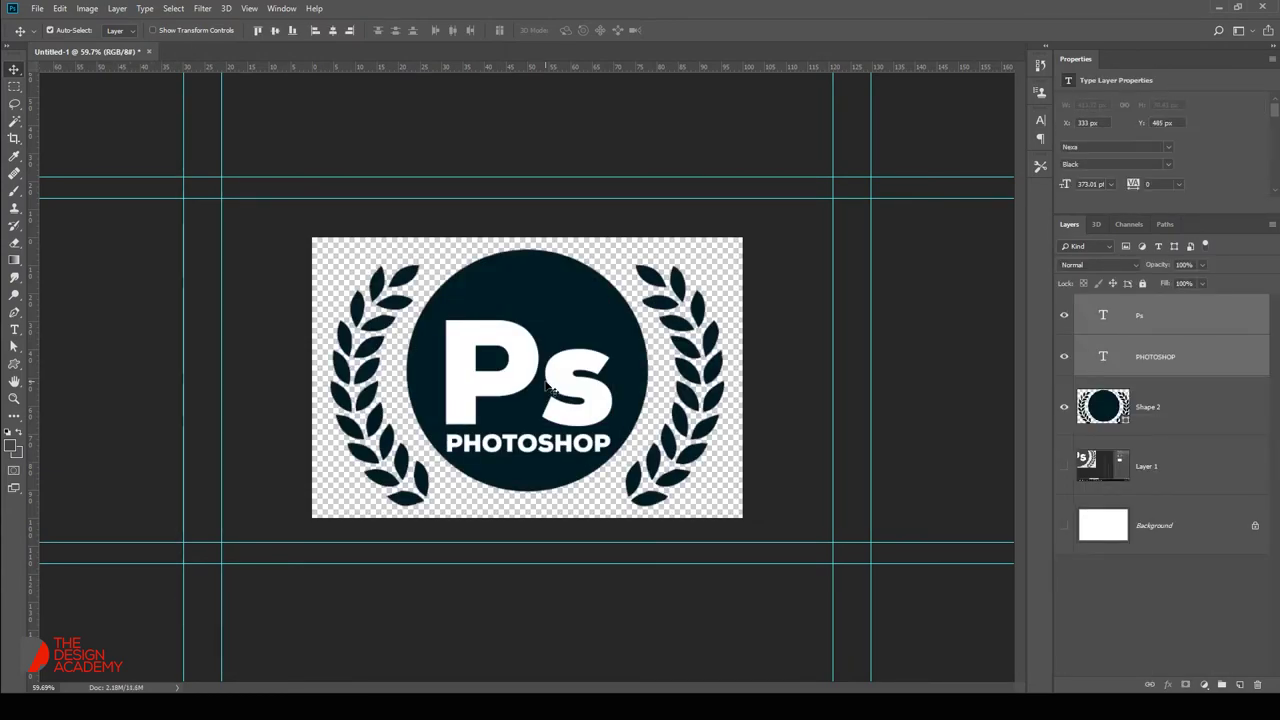
# Retype the Ps lettering as 'AE' and resize it slightly.
pyautogui.press('t')
pyautogui.click(545, 385)
pyautogui.hotkey('ctrl', 'a')
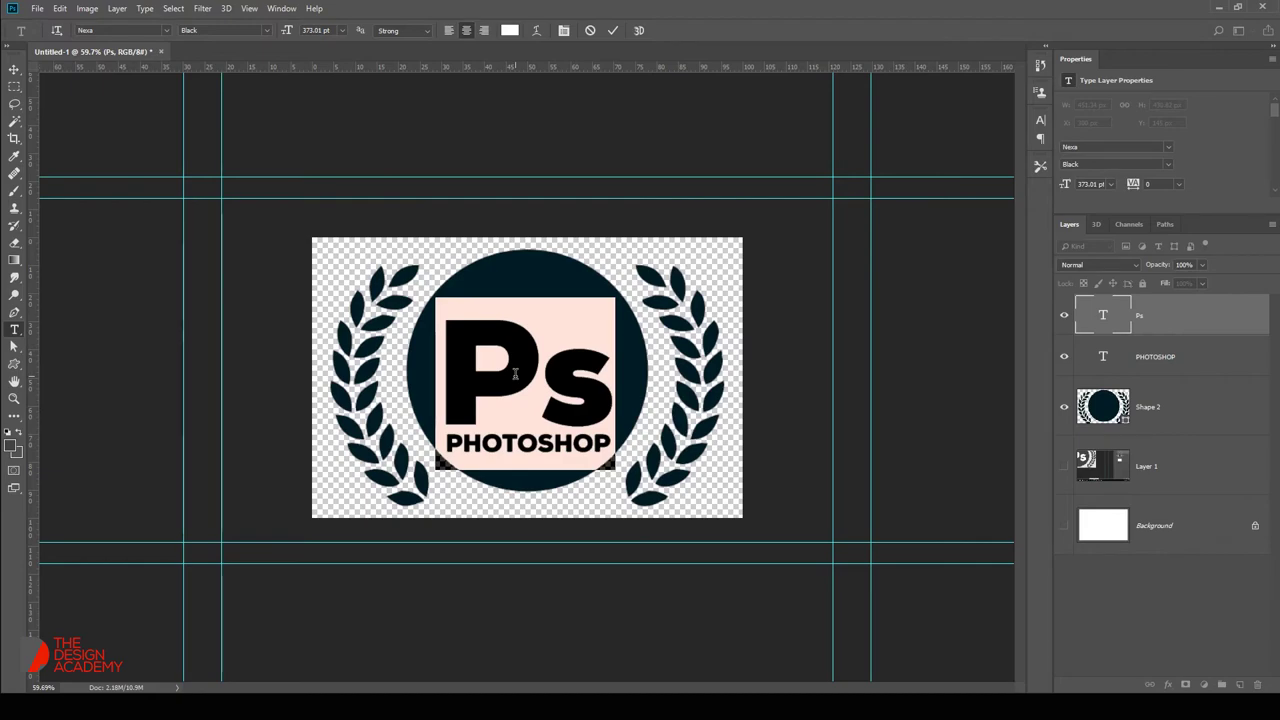
pyautogui.write('AE')
pyautogui.hotkey('ctrl', 'Return')
pyautogui.press('v')
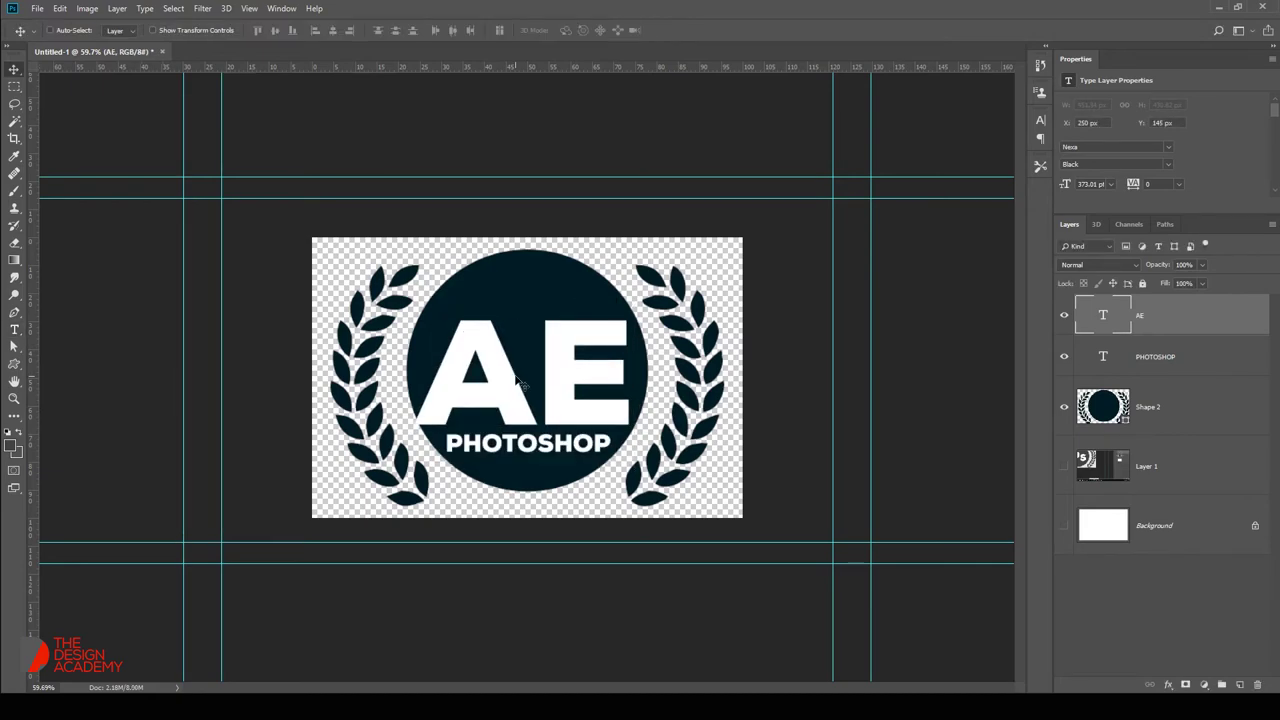
pyautogui.hotkey('ctrl', 't')
pyautogui.moveTo(415, 468); pyautogui.dragTo(428, 468)
pyautogui.press('Return')
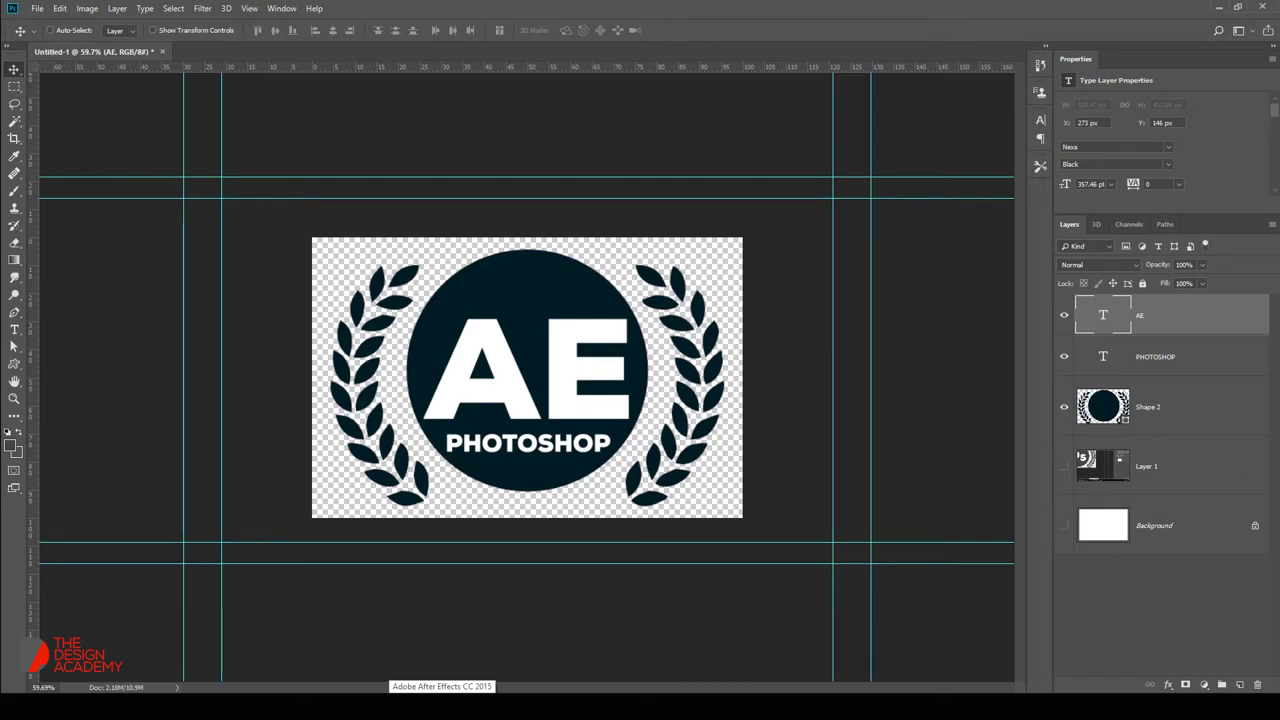
# Show the reference screenshot layer and position its app icons under the badge.
pyautogui.click(1148, 488)
pyautogui.click(1063, 468)
pyautogui.moveTo(485, 481); pyautogui.dragTo(583, 507)
pyautogui.press('Delete')
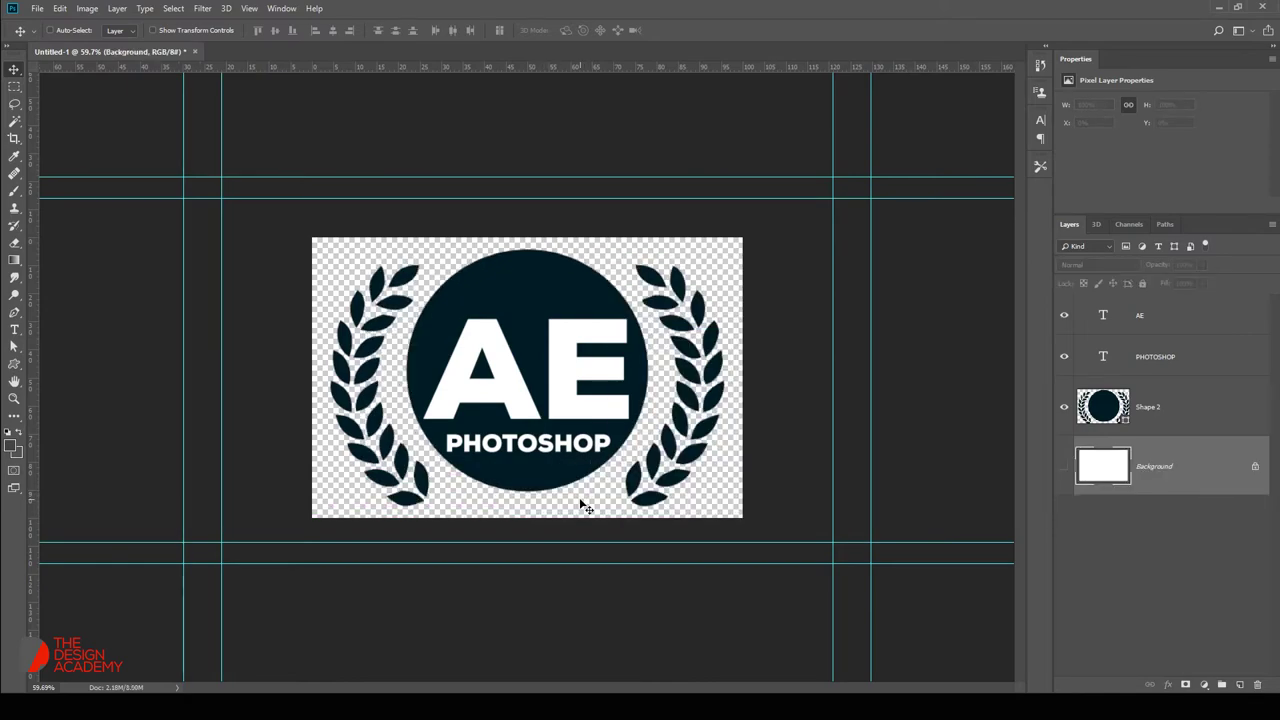
pyautogui.hotkey('ctrl', 'z')
pyautogui.moveTo(556, 484); pyautogui.dragTo(574, 371)
pyautogui.hotkey('ctrl', 'space')
pyautogui.moveTo(585, 447); pyautogui.dragTo(640, 386)
# Recolour the circle and laurels dark purple sampled from the Ae icon.
pyautogui.doubleClick(1110, 407)
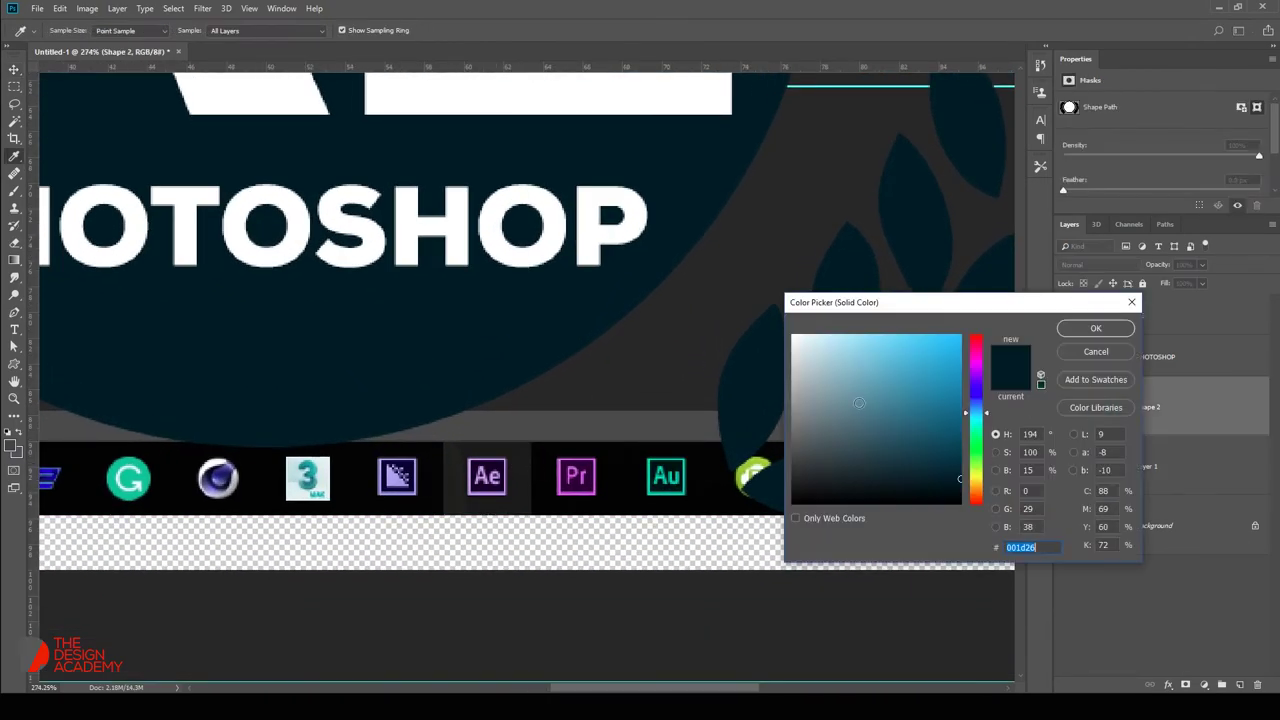
pyautogui.click(490, 467)
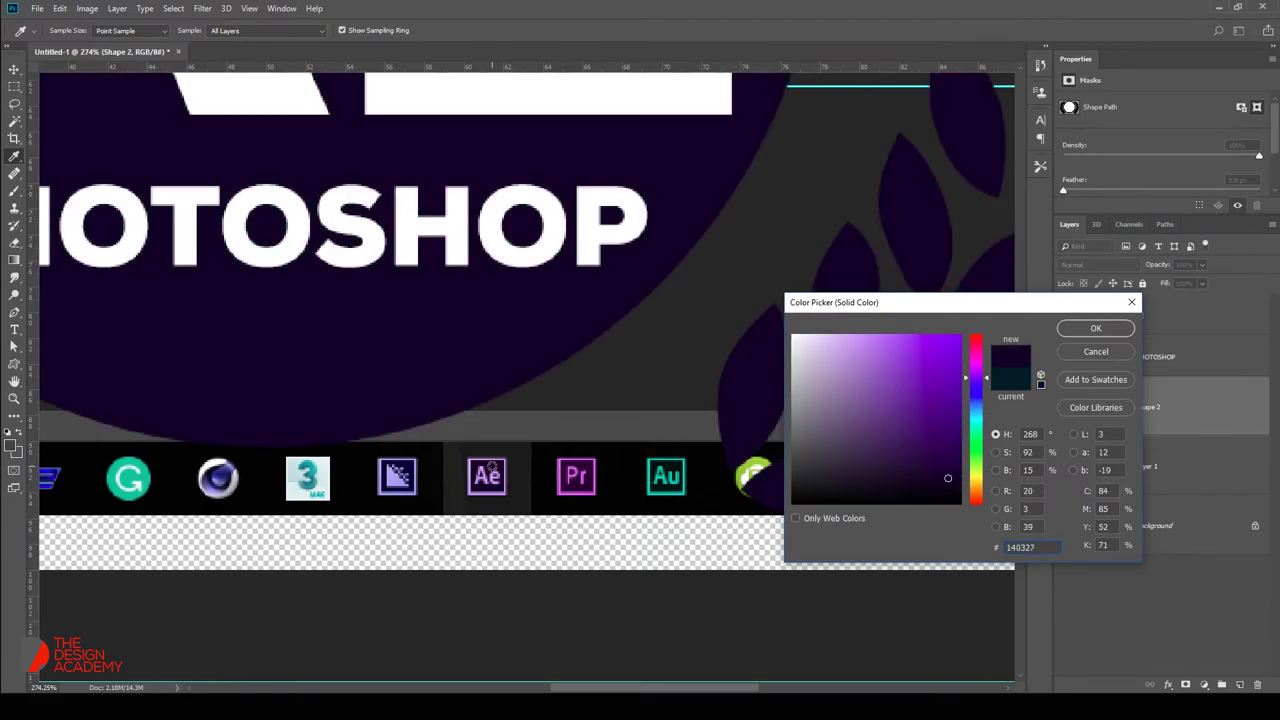
pyautogui.press('Return')
pyautogui.moveTo(434, 346); pyautogui.dragTo(527, 478)
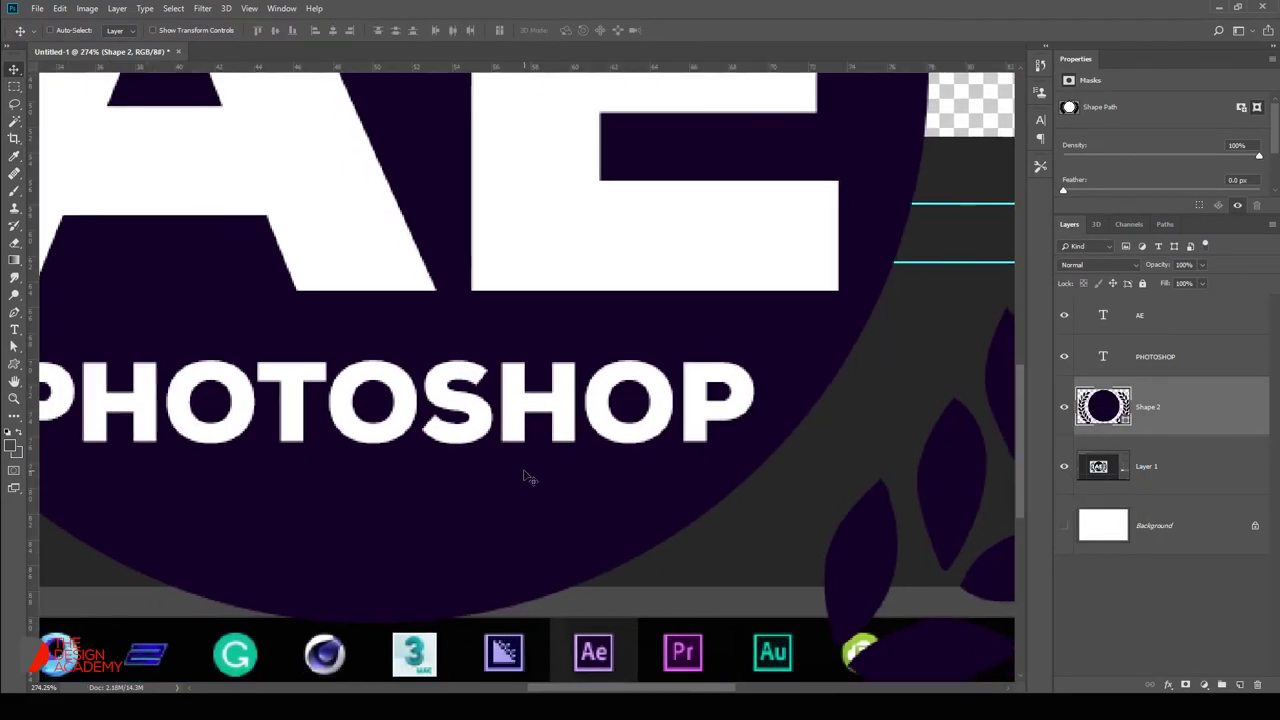
# Make the PHOTOSHOP label light purple sampled from the Ae icon.
pyautogui.press('t')
pyautogui.doubleClick(500, 386)
pyautogui.click(511, 31)
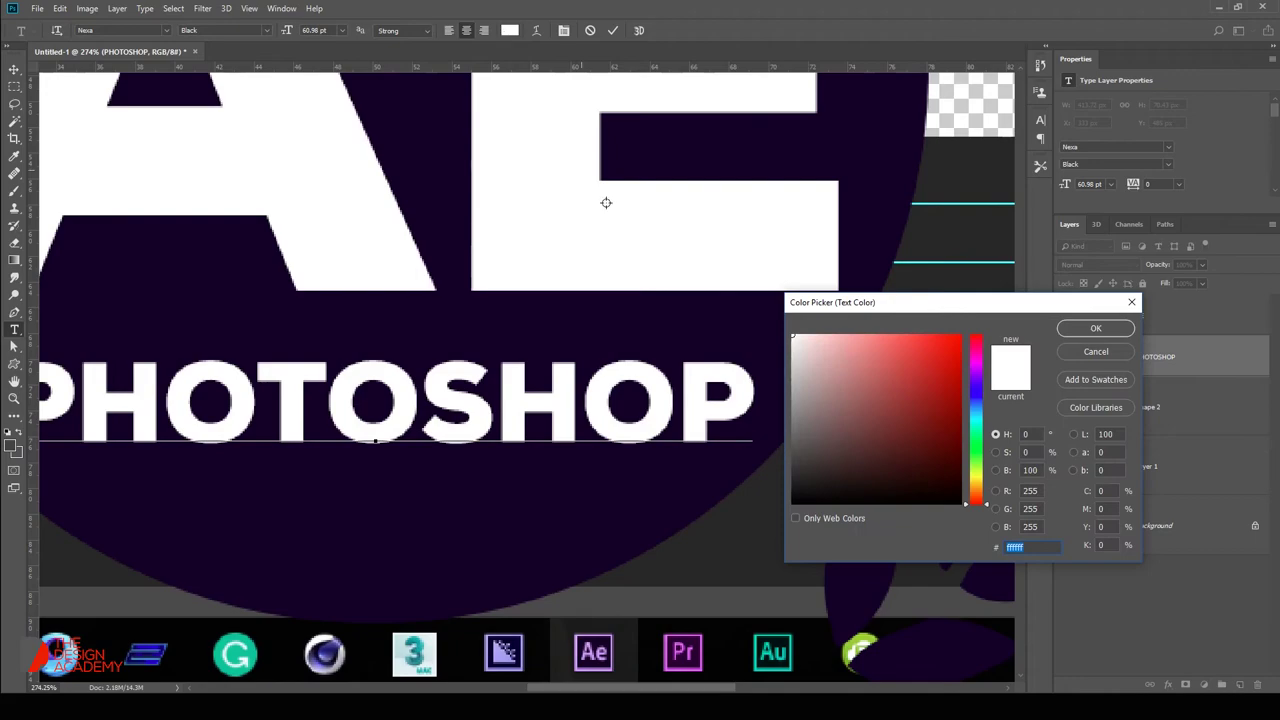
pyautogui.click(580, 671)
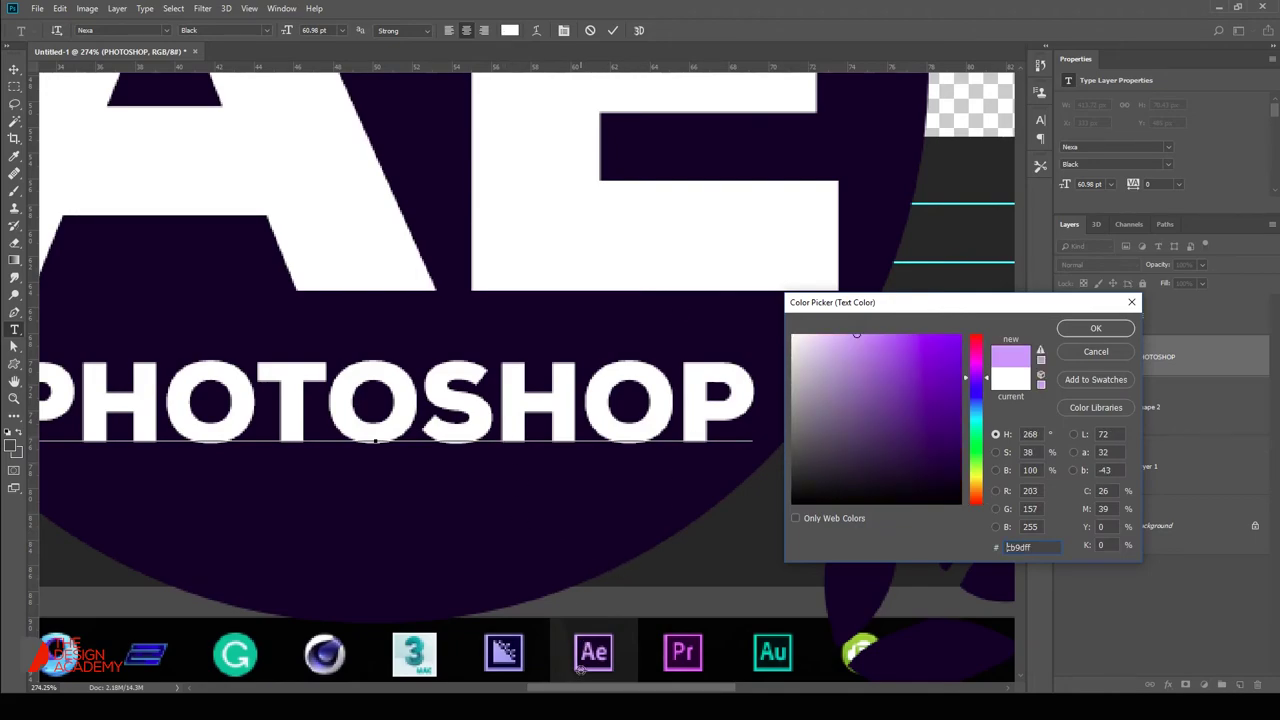
pyautogui.click(1080, 328)
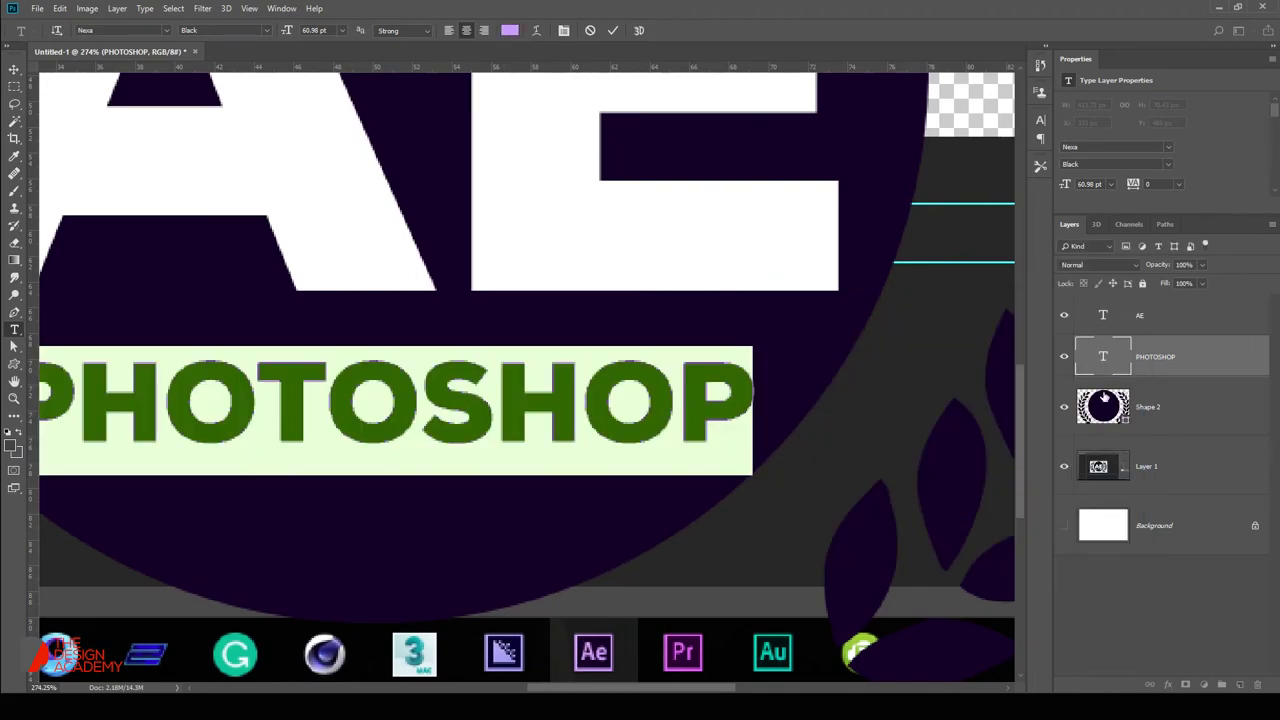
# Apply the light purple to the AE lettering and hide the reference screenshot layer.
pyautogui.doubleClick(1103, 315)
pyautogui.click(510, 31)
pyautogui.click(620, 418)
pyautogui.press('Return')
pyautogui.hotkey('ctrl', 'Return')
pyautogui.moveTo(596, 404); pyautogui.dragTo(600, 404)
pyautogui.click(1064, 466)
pyautogui.hotkey('ctrl', '-')
pyautogui.hotkey('ctrl', '-')
# Start a Save As of the badge with PNG chosen as the file format.
pyautogui.hotkey('ctrl', 'shift', 's')
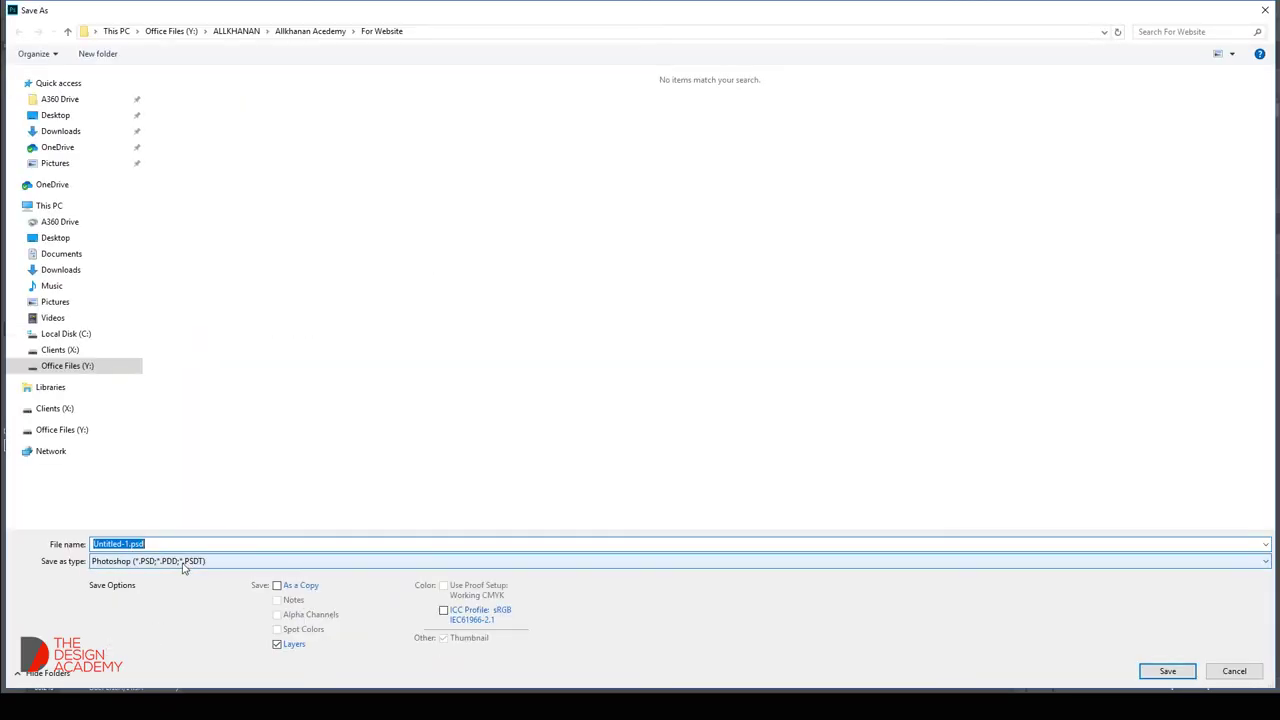
pyautogui.click(183, 563)
pyautogui.click(150, 506)
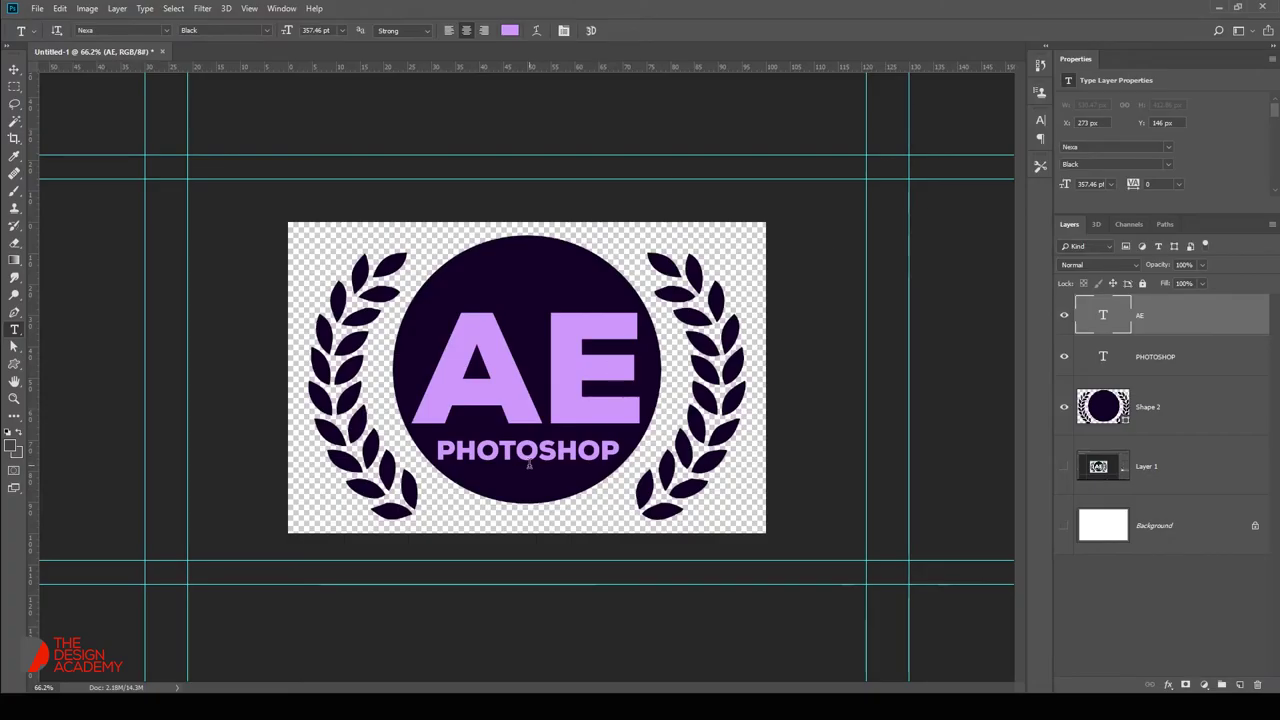
# Change the badge label from PHOTOSHOP to AFTER EFFECT and scale it down to fit the circle.
pyautogui.doubleClick(527, 453)
pyautogui.write('a')
pyautogui.press('BackSpace')
pyautogui.write('Afte')
pyautogui.press('BackSpace')
pyautogui.press('BackSpace')
pyautogui.press('BackSpace')
pyautogui.write('FTER EFFECT')
pyautogui.hotkey('ctrl', 'Return')
pyautogui.hotkey('ctrl', 't')
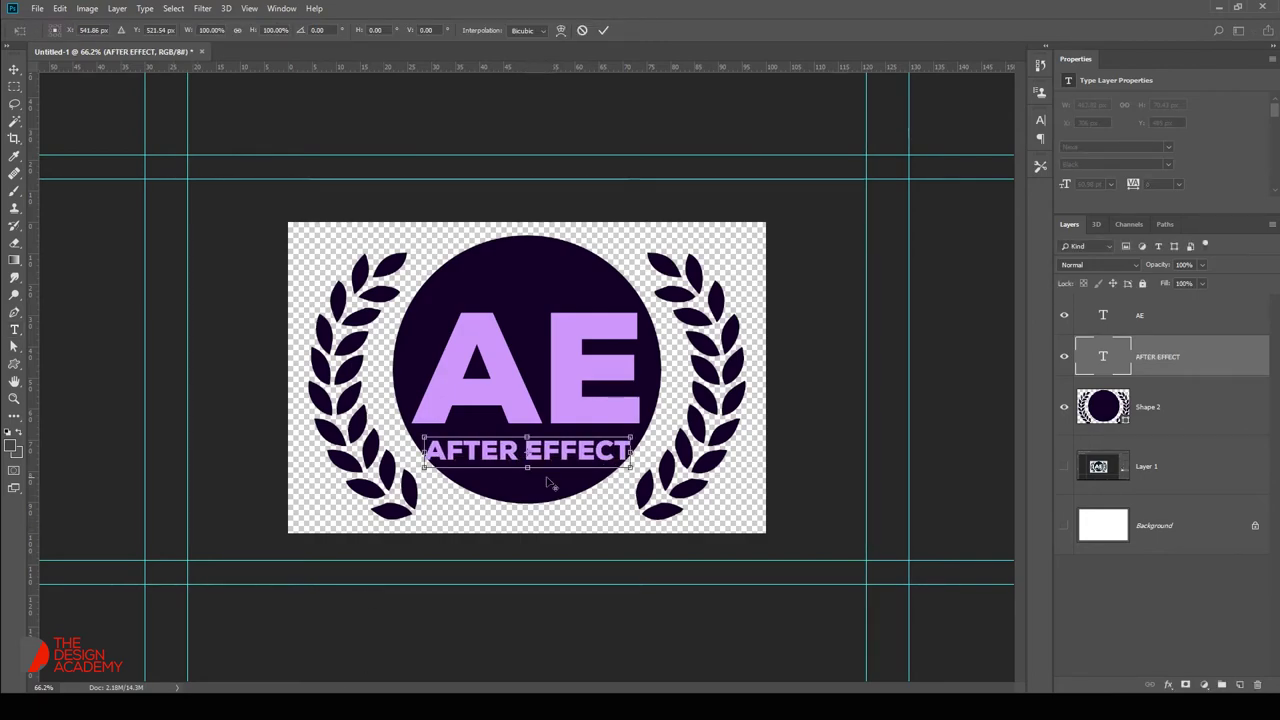
pyautogui.moveTo(632, 438); pyautogui.dragTo(617, 437)
pyautogui.press('Return')
# Save the badge as a PNG file named After Effect.
pyautogui.hotkey('ctrl', 'shift', 's')
pyautogui.click(140, 560)
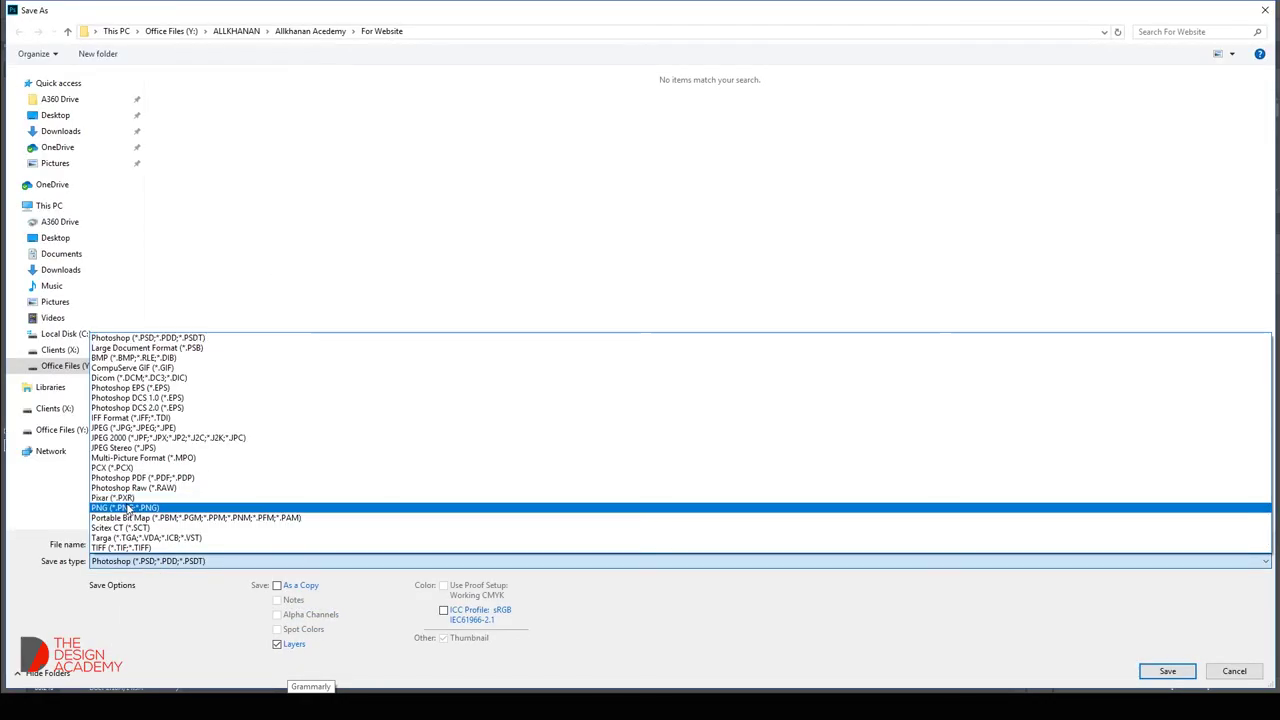
pyautogui.click(128, 508)
pyautogui.doubleClick(125, 544)
pyautogui.write('After Effect')
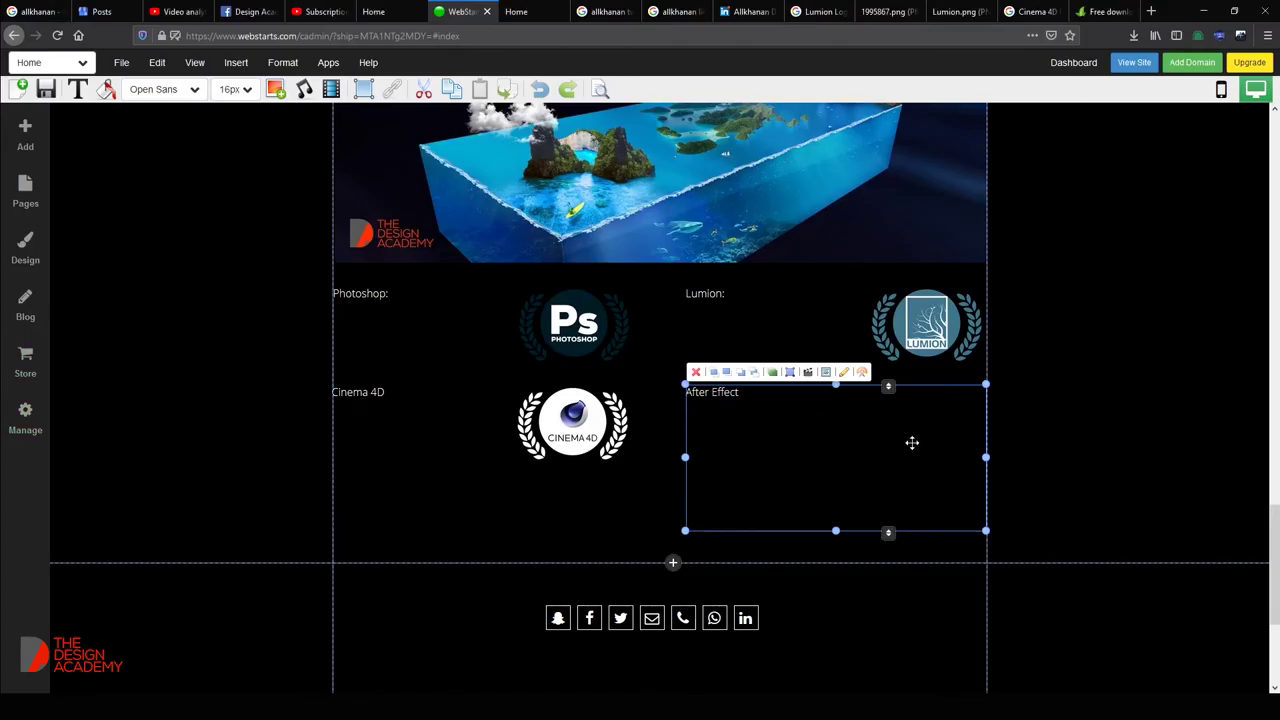
# Delete the After Effect text box beside Cinema 4D.
pyautogui.click(646, 440)
pyautogui.click(863, 436)
pyautogui.moveTo(866, 389); pyautogui.dragTo(928, 340)
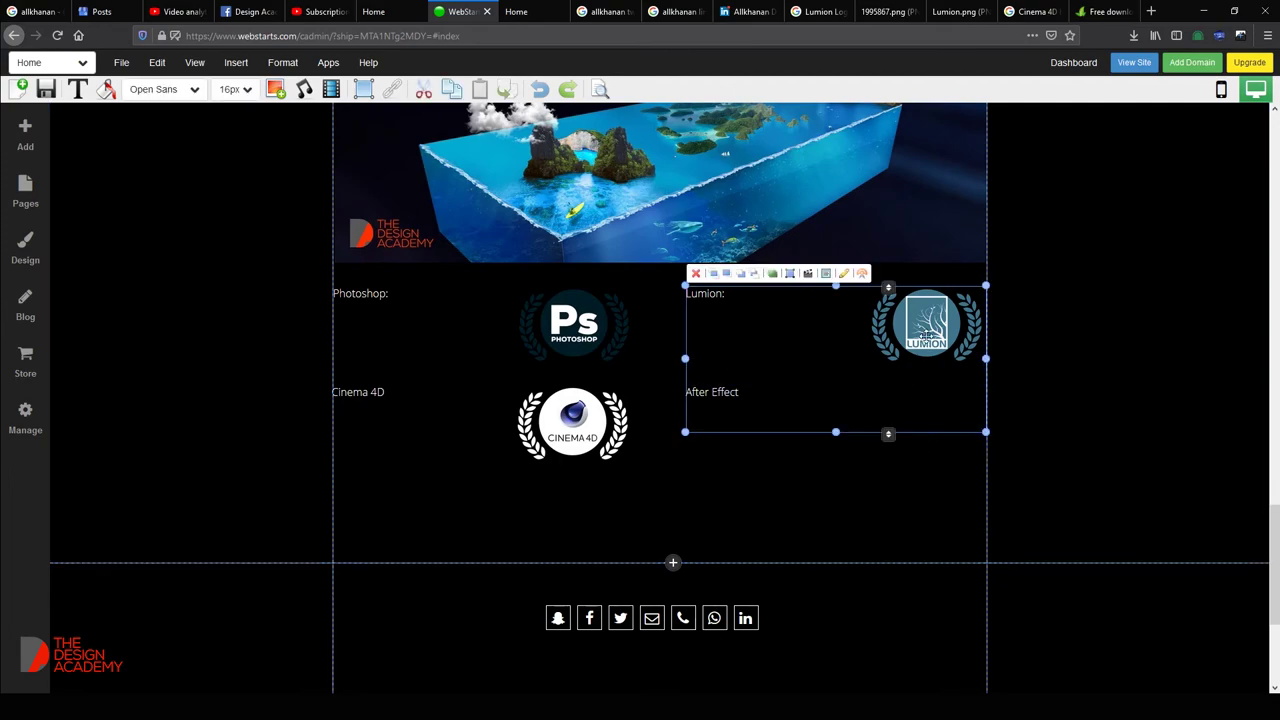
pyautogui.moveTo(940, 450); pyautogui.dragTo(946, 478)
pyautogui.press('Delete')
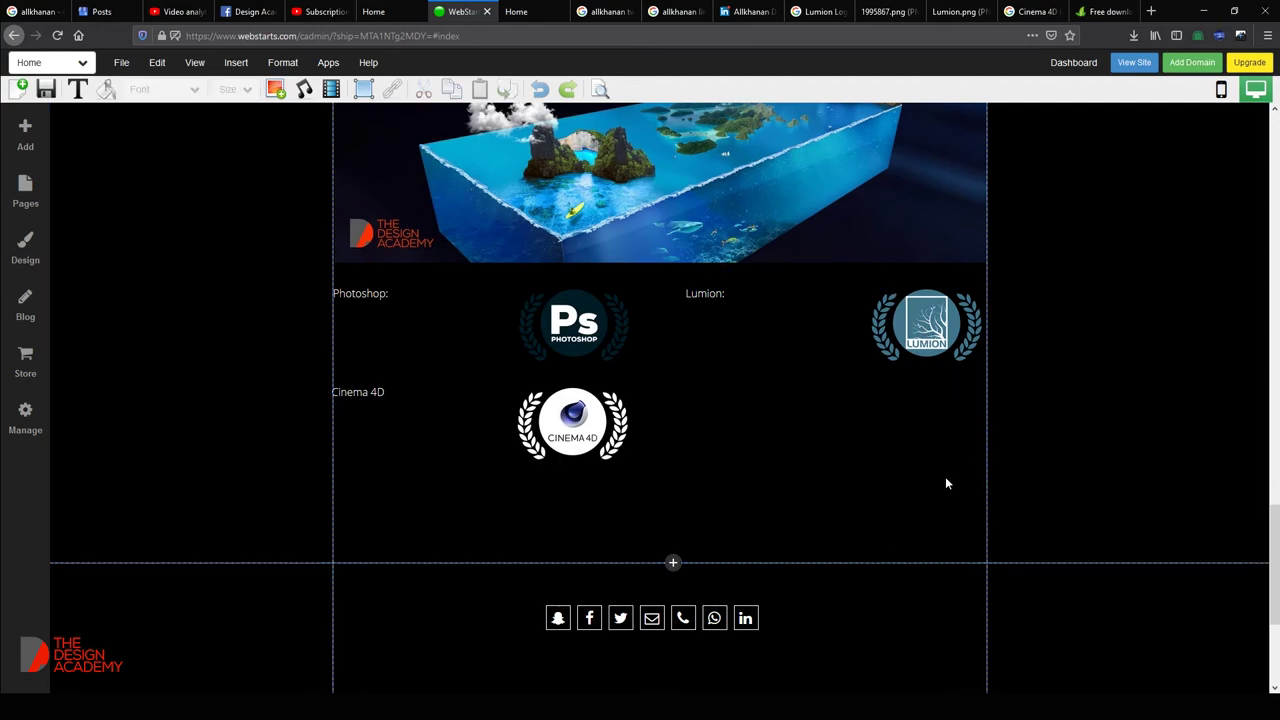
# Add a Text w/ Image Right box beside Cinema 4D and open its image library.
pyautogui.click(236, 62)
pyautogui.moveTo(277, 100)
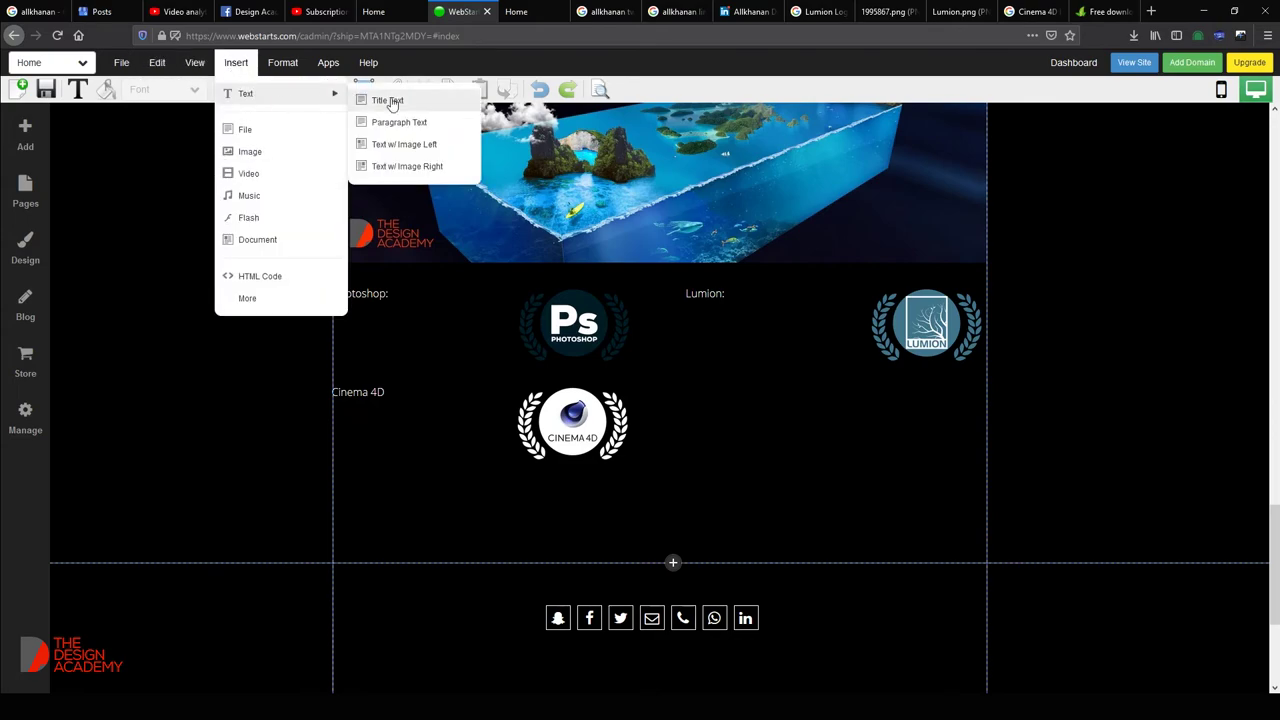
pyautogui.click(402, 166)
pyautogui.moveTo(651, 357); pyautogui.dragTo(970, 486)
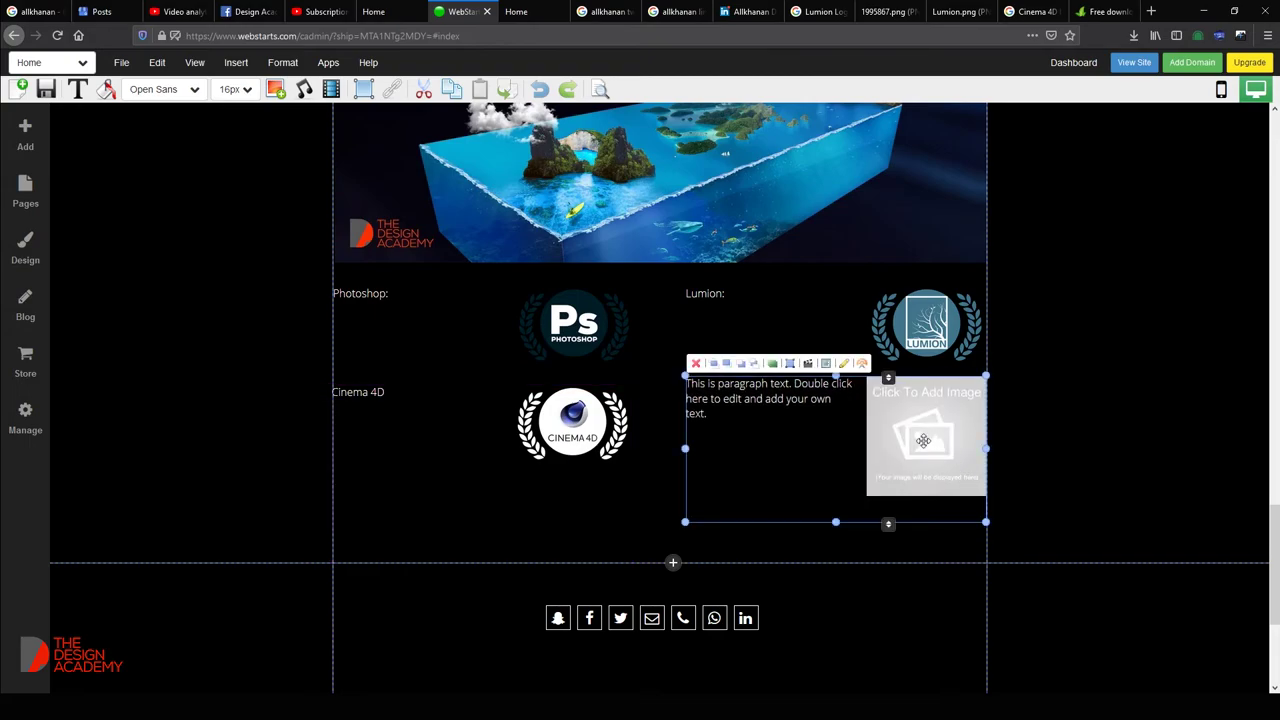
pyautogui.click(602, 416)
pyautogui.click(928, 443)
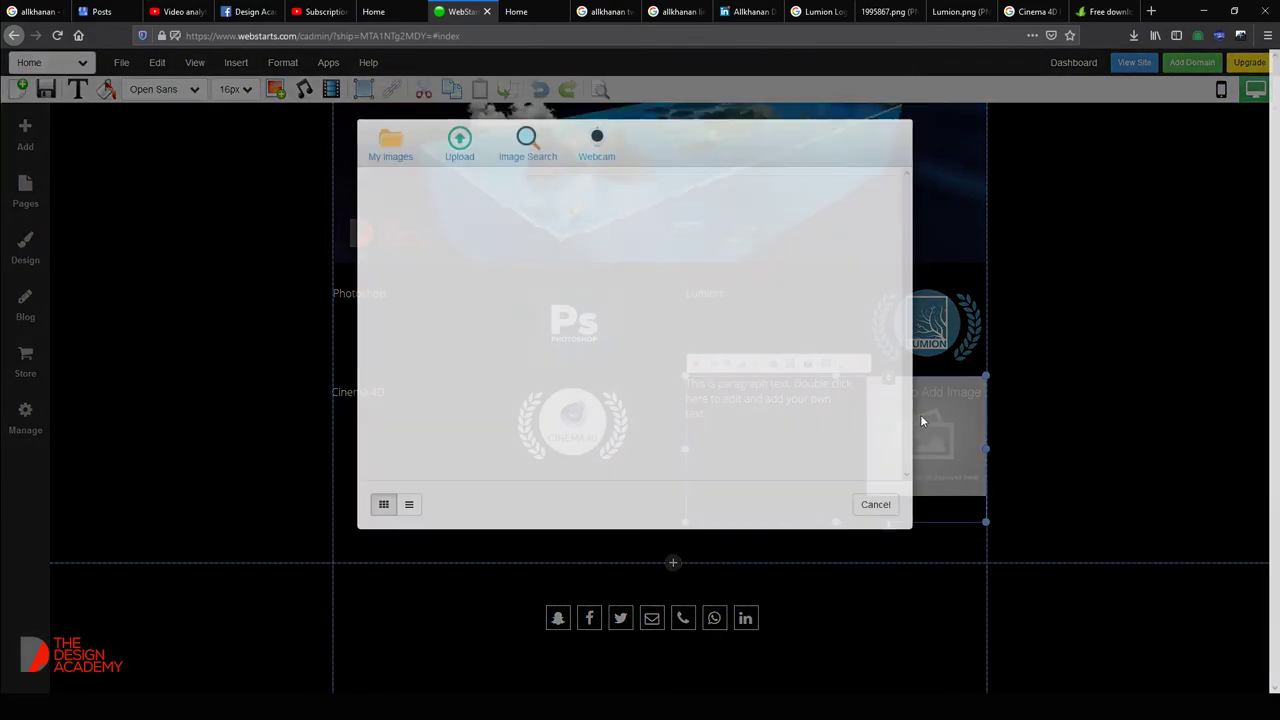
# Upload the After Effect.png badge and insert it into the image box.
pyautogui.click(463, 198)
pyautogui.doubleClick(480, 185)
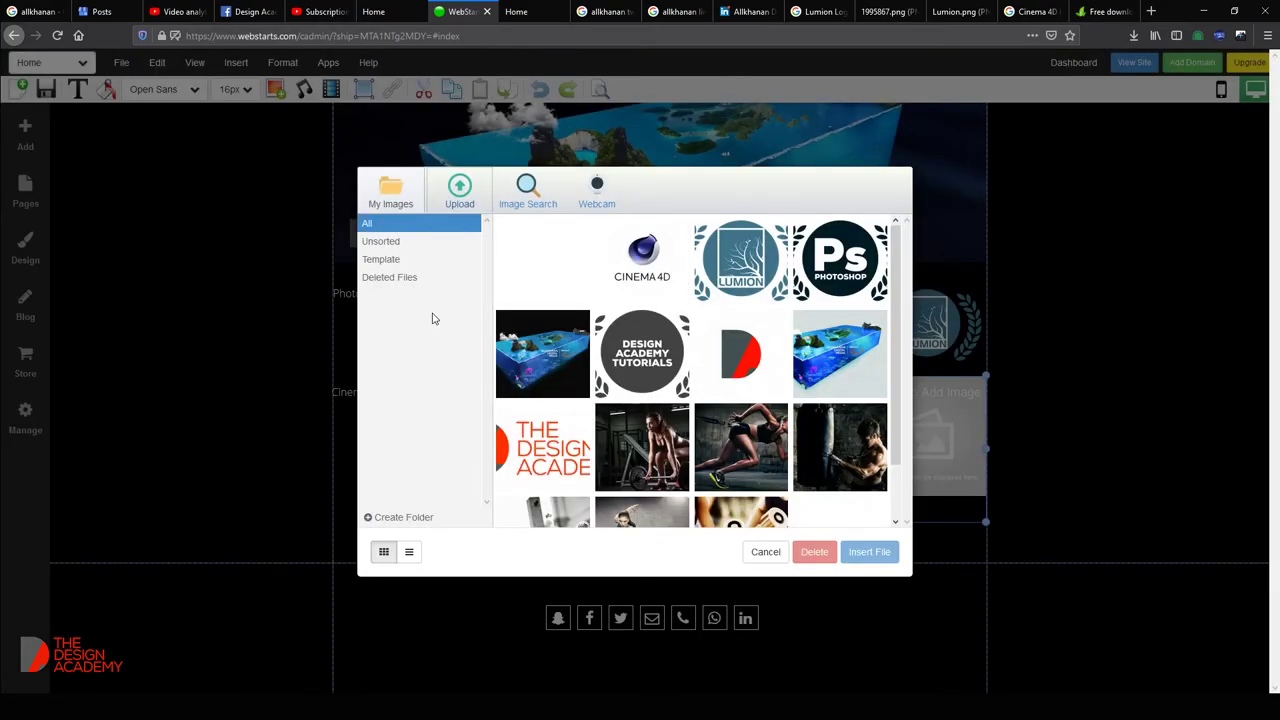
pyautogui.click(555, 258)
pyautogui.doubleClick(555, 258)
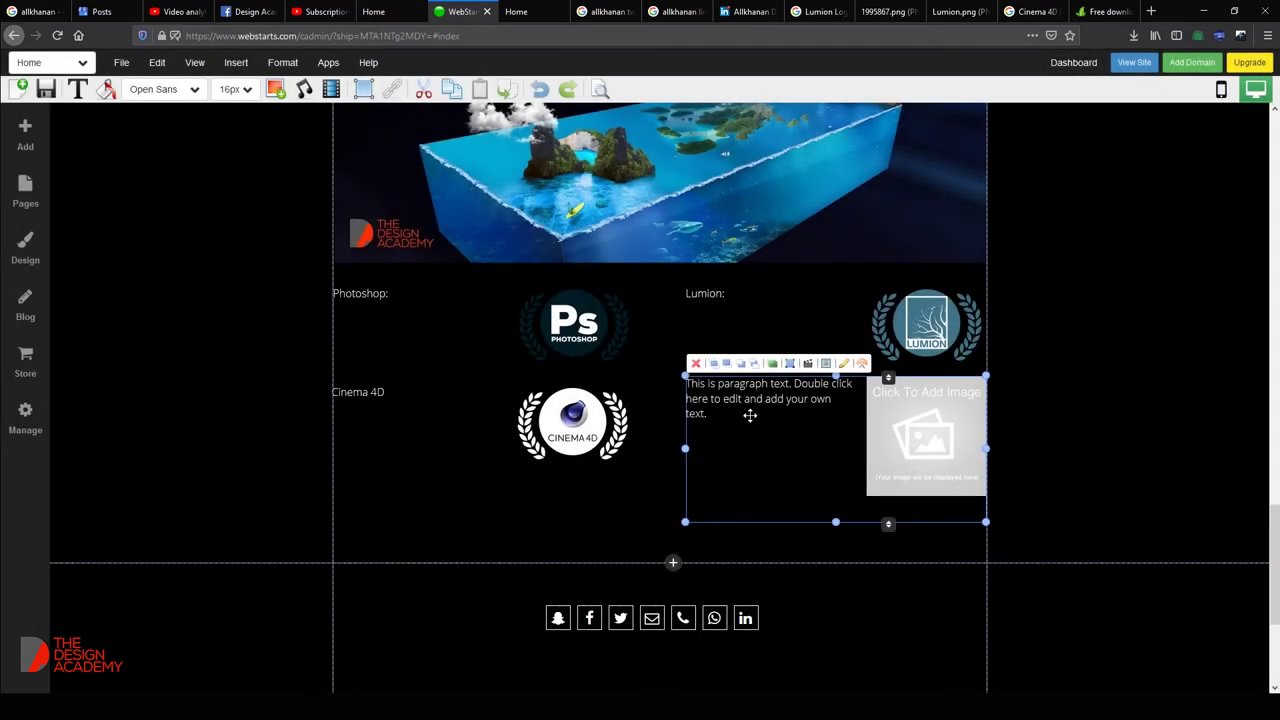
# Replace the placeholder paragraph beside the AE badge with 'After Effect'.
pyautogui.doubleClick(738, 403)
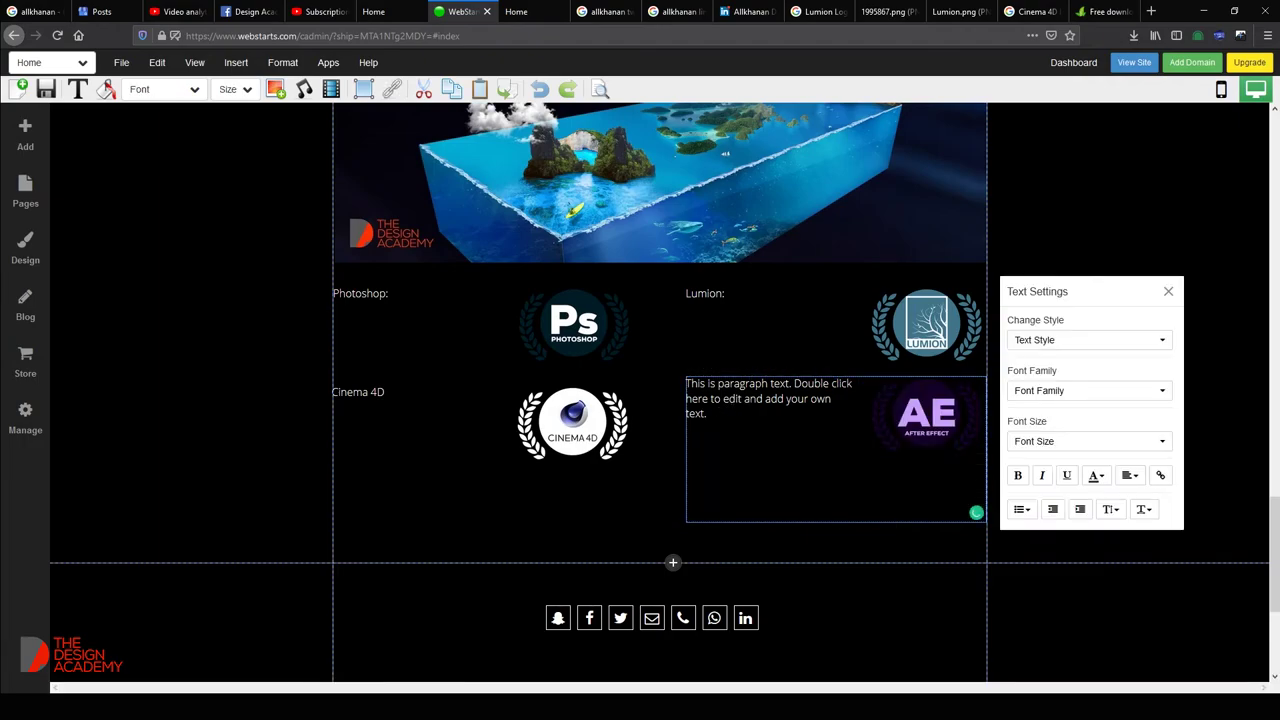
pyautogui.hotkey('ctrl', 'a')
pyautogui.write('After Effect')
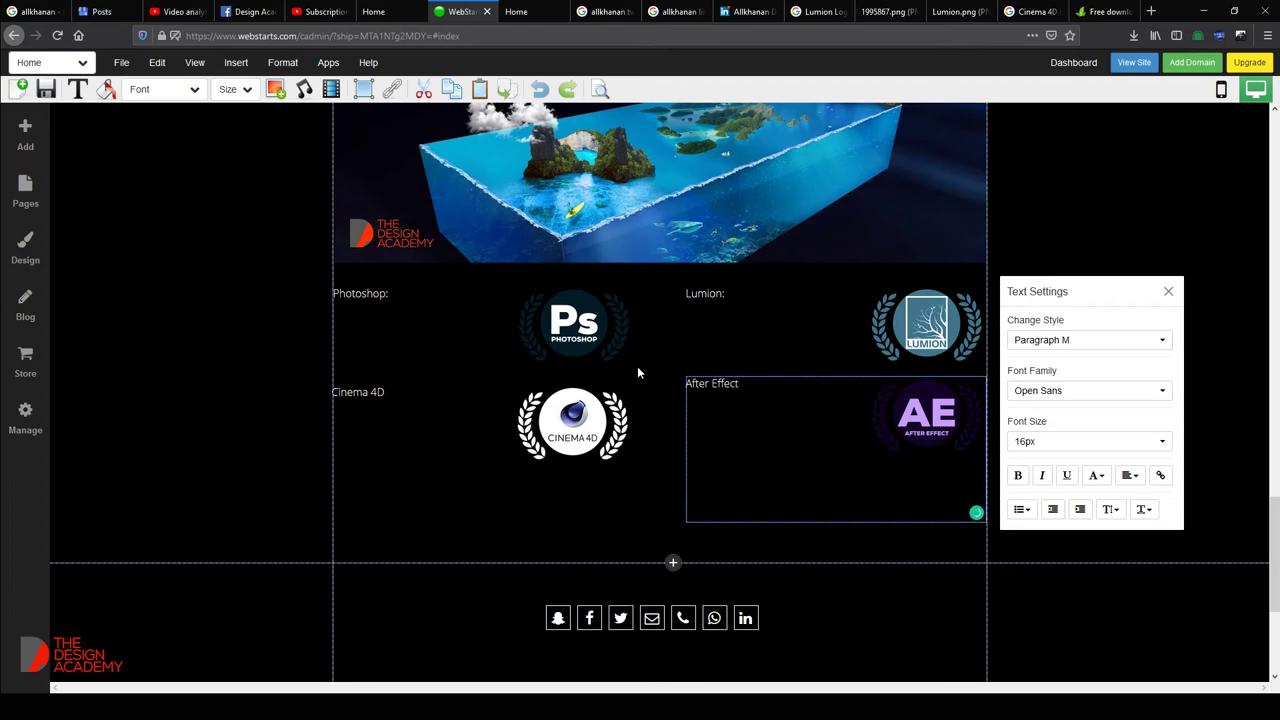
pyautogui.click(557, 470)
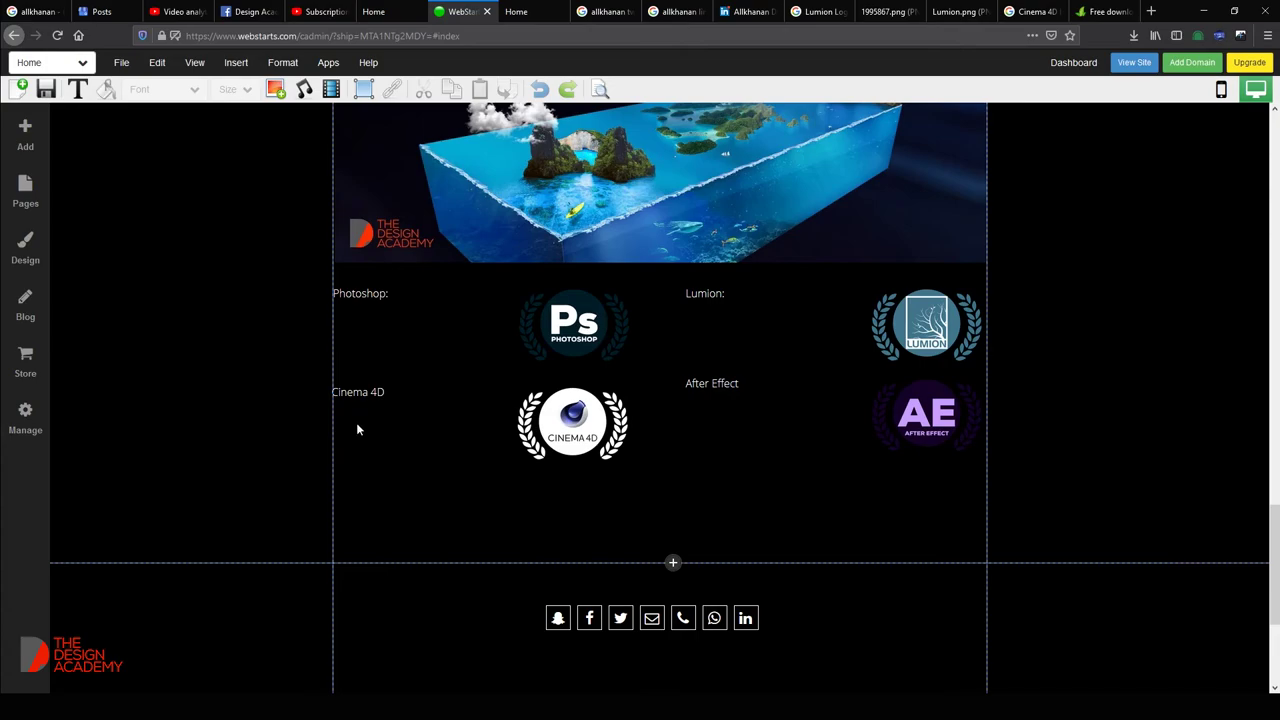
# Search Google for 'Photoshop' in a new tab and copy the knowledge panel's opening sentences.
pyautogui.hotkey('ctrl', 't')
pyautogui.write('Photoshop')
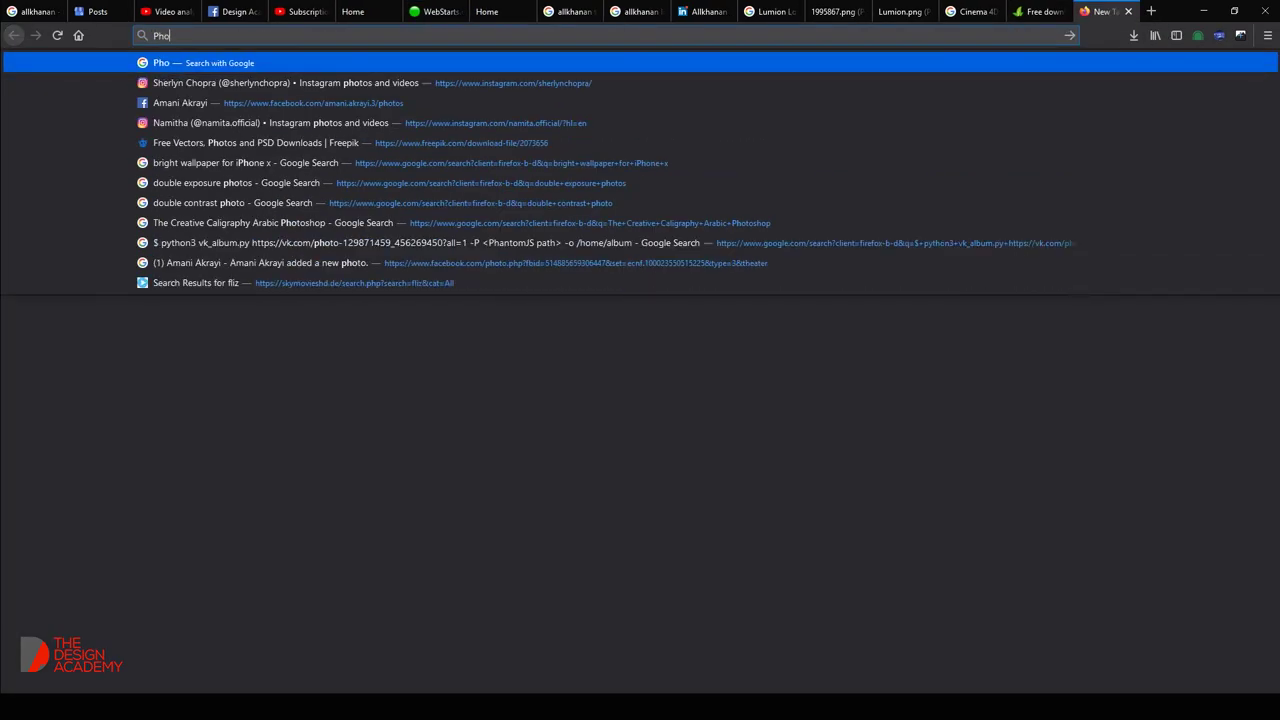
pyautogui.press('Return')
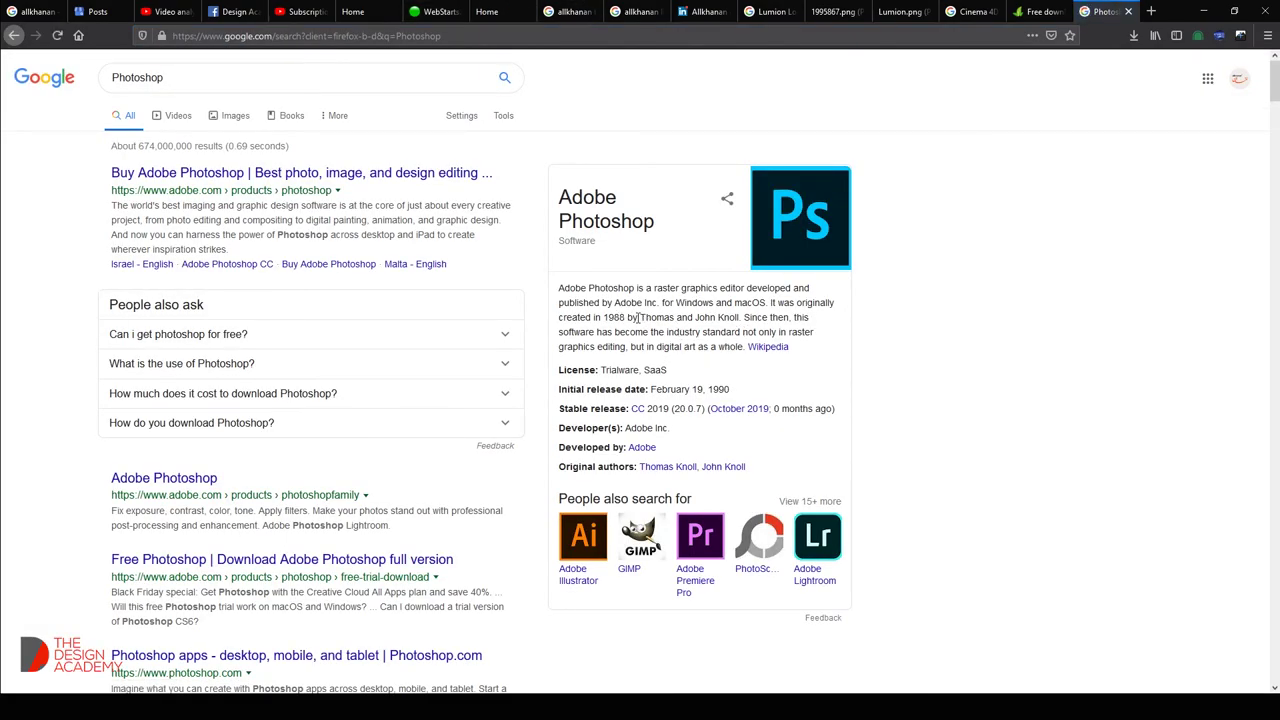
pyautogui.moveTo(741, 320); pyautogui.dragTo(561, 288)
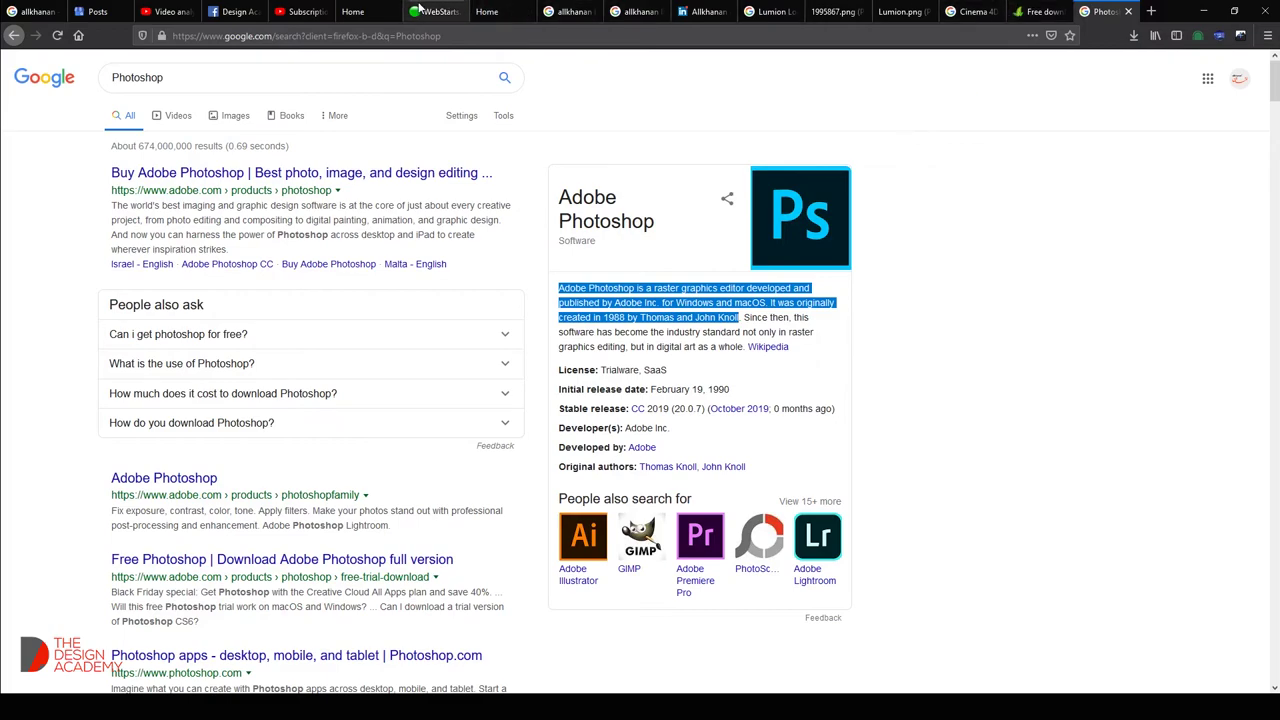
pyautogui.click(435, 11)
# Paste the copied description on a new line under 'Photoshop:' and delete the leading 'Adobe Photoshop'.
pyautogui.click(386, 293)
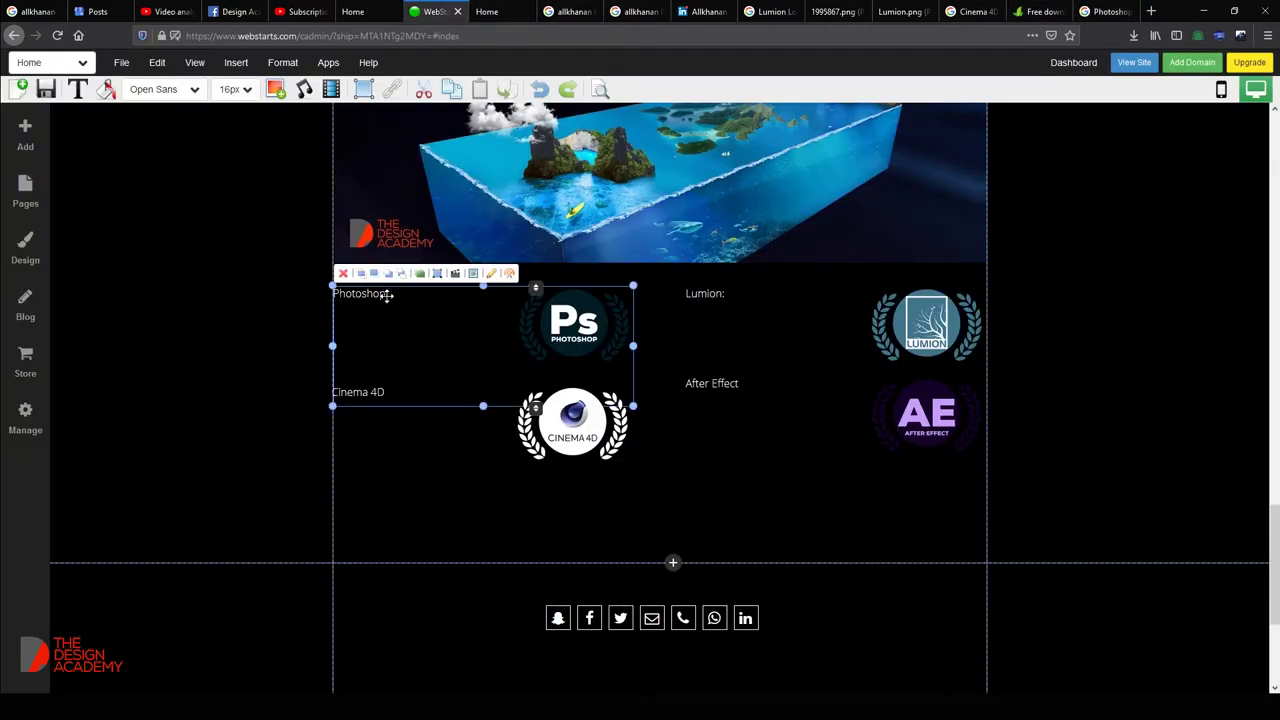
pyautogui.click(388, 294)
pyautogui.press('Return')
pyautogui.write('Adobe Photoshop is a raster graphics editor developed and published by Adobe Inc. for Windows and macOS. It was originally created in 1988 by Thomas and John Knoll')
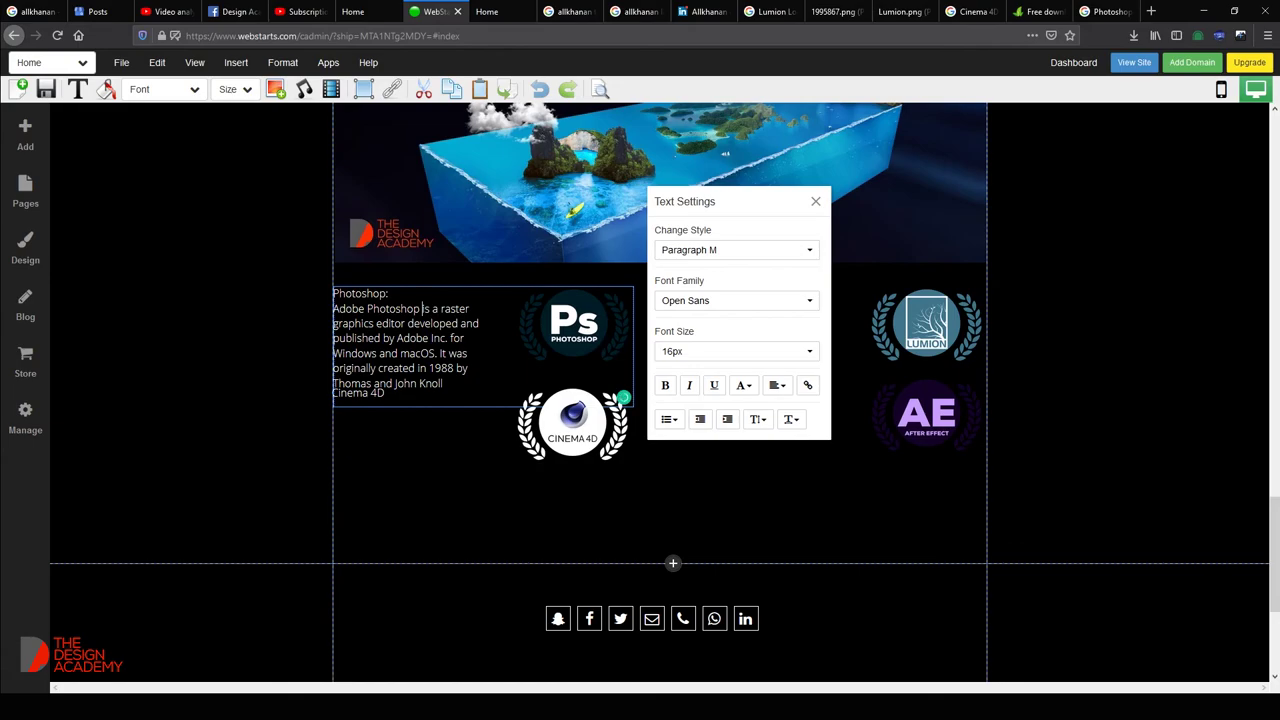
pyautogui.moveTo(421, 309); pyautogui.dragTo(333, 309)
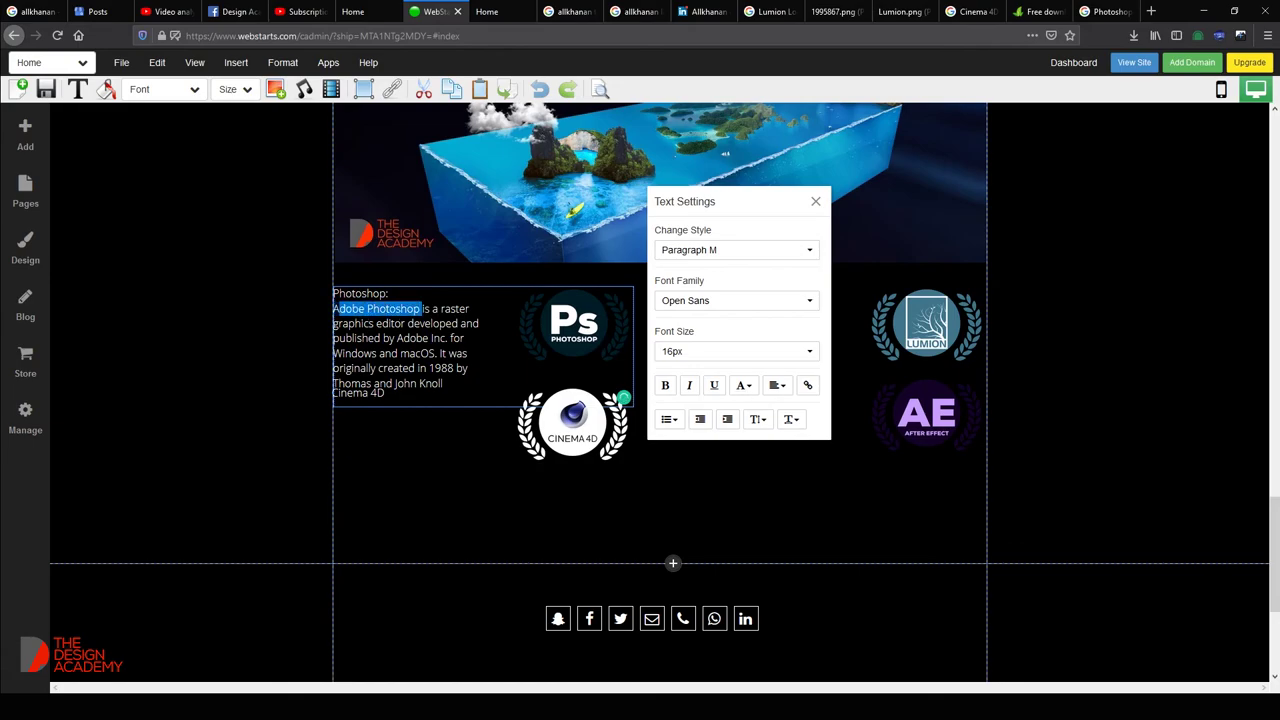
pyautogui.press('BackSpace')
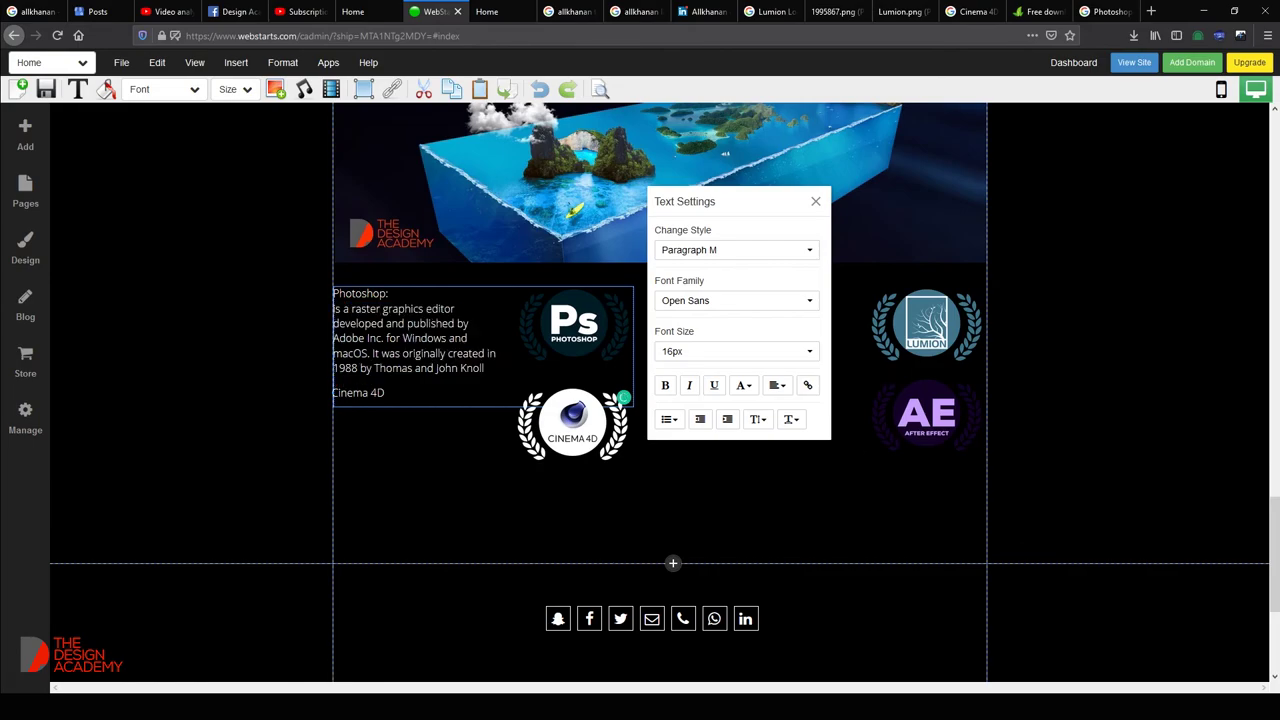
# Edit the text to 'raster + victor', list Windows, macOS, Android and iOs, and drop the 1988 sentence.
pyautogui.write('+ Vo')
pyautogui.press('BackSpace')
pyautogui.press('BackSpace')
pyautogui.write('v ictor')
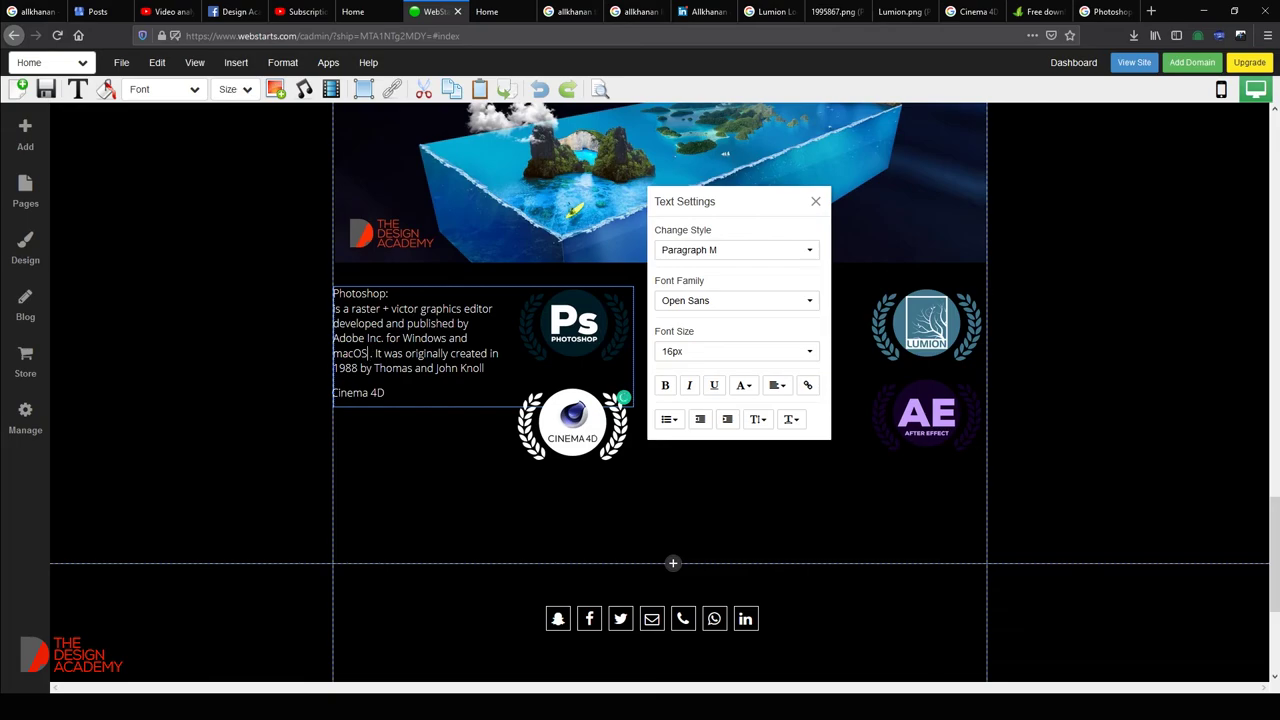
pyautogui.press('Delete')
pyautogui.press('Delete')
pyautogui.press('Delete')
pyautogui.press('Delete')
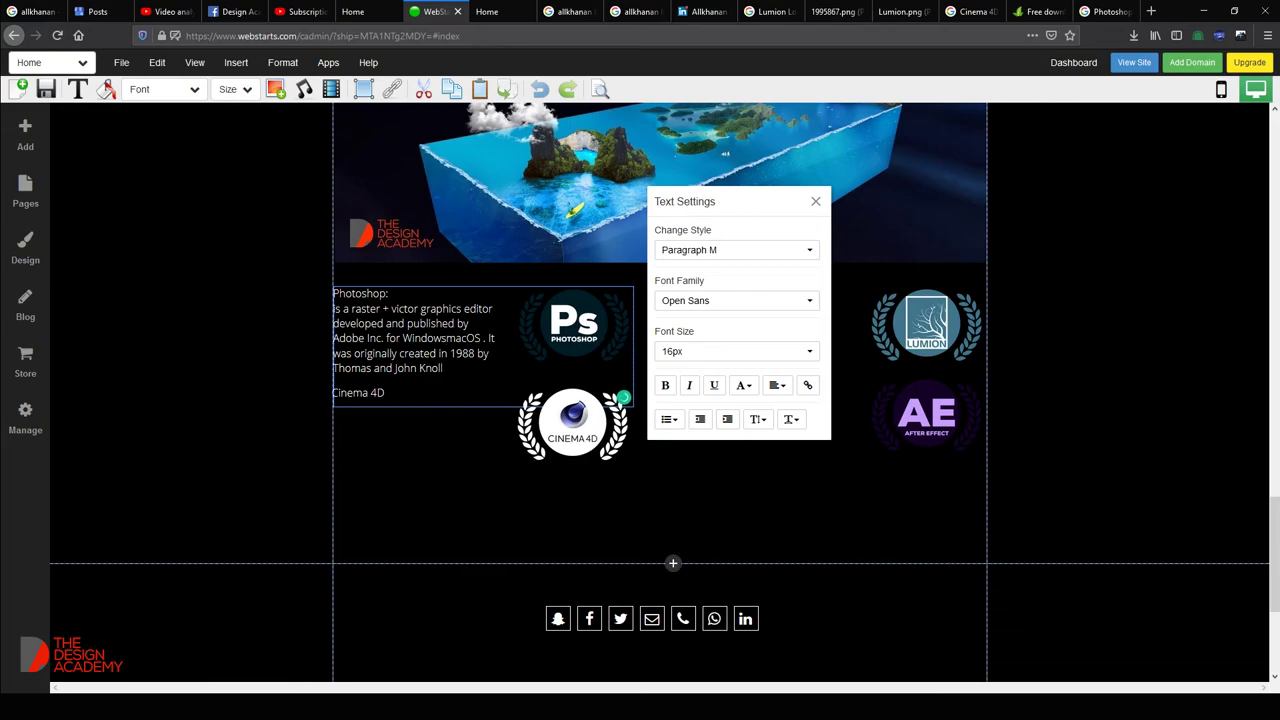
pyautogui.write(',')
pyautogui.press('BackSpace')
pyautogui.write(',A')
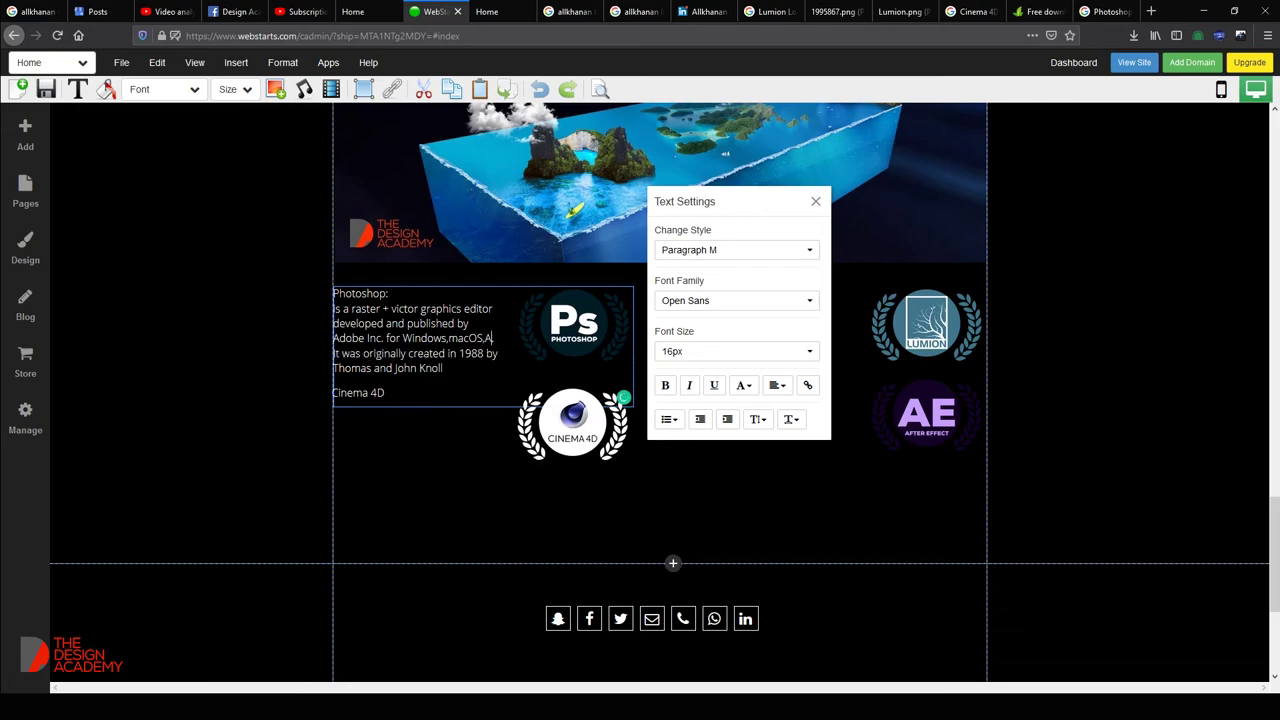
pyautogui.write('ndroid and I')
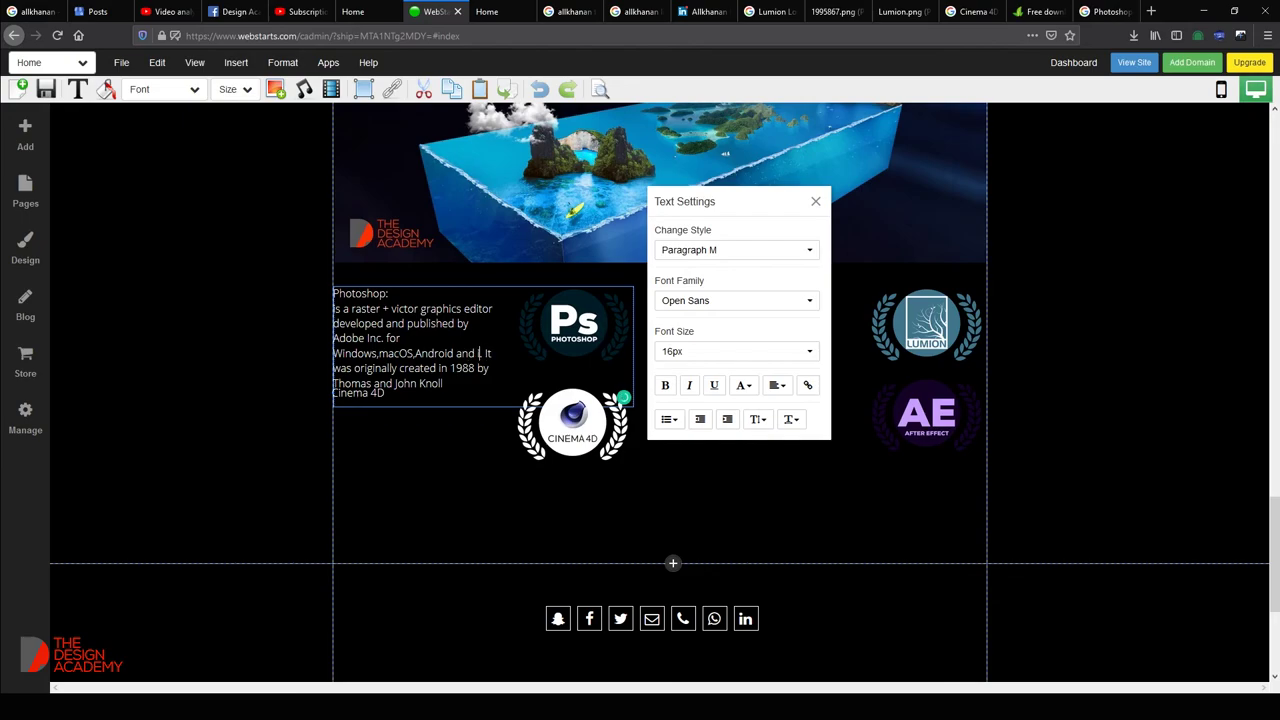
pyautogui.write('Os')
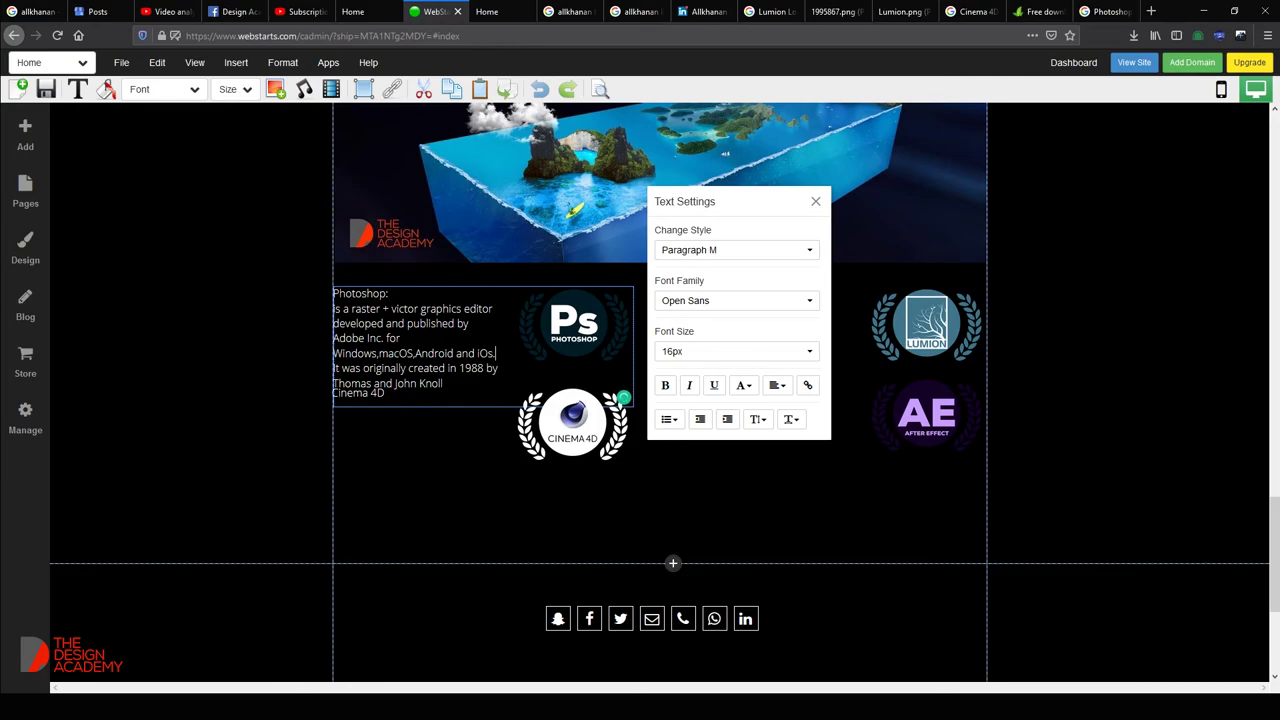
pyautogui.hotkey('shift', 'Right')
pyautogui.hotkey('shift', 'Right')
pyautogui.hotkey('shift', 'Right')
pyautogui.hotkey('shift', 'Right')
pyautogui.hotkey('shift', 'Right')
pyautogui.hotkey('shift', 'Right')
pyautogui.hotkey('shift', 'Right')
pyautogui.hotkey('shift', 'Right')
pyautogui.hotkey('shift', 'Right')
pyautogui.hotkey('shift', 'Right')
pyautogui.hotkey('shift', 'Right')
pyautogui.hotkey('shift', 'Right')
pyautogui.hotkey('shift', 'Right')
pyautogui.hotkey('shift', 'Right')
pyautogui.hotkey('shift', 'Right')
pyautogui.hotkey('shift', 'Right')
pyautogui.hotkey('shift', 'Right')
pyautogui.hotkey('shift', 'Right')
pyautogui.hotkey('shift', 'Right')
pyautogui.hotkey('shift', 'Right')
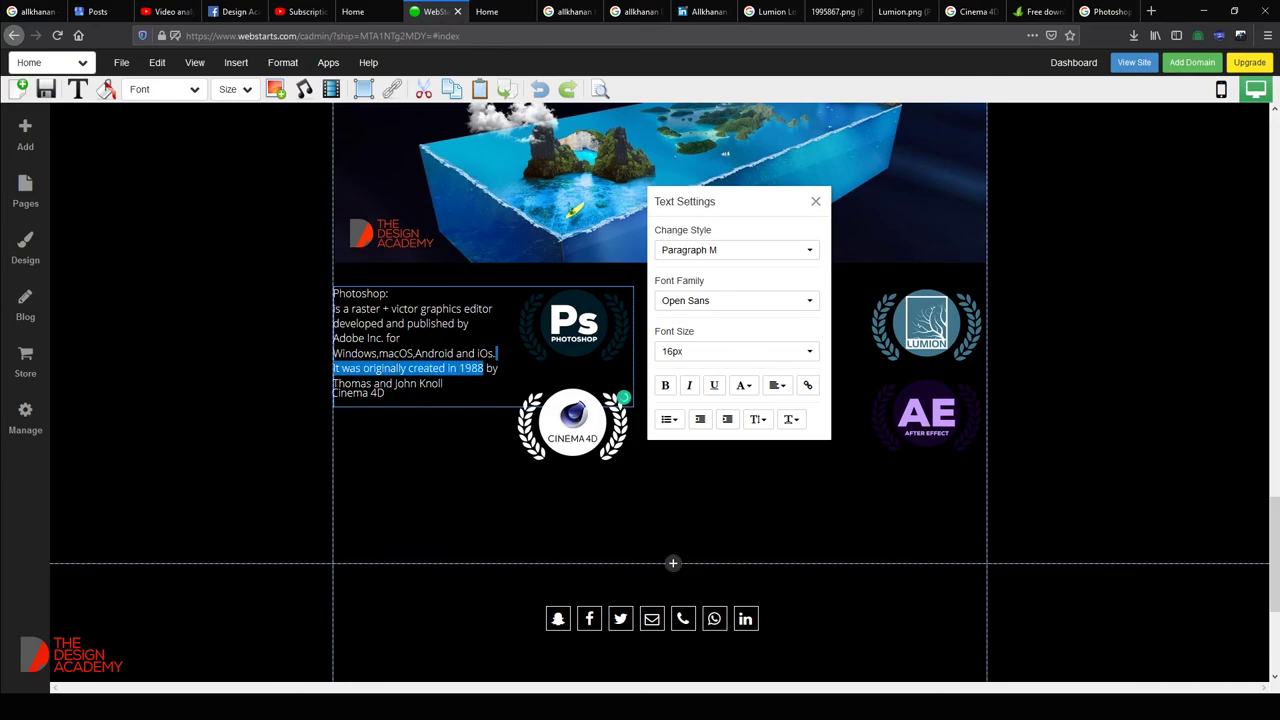
pyautogui.press('Delete')
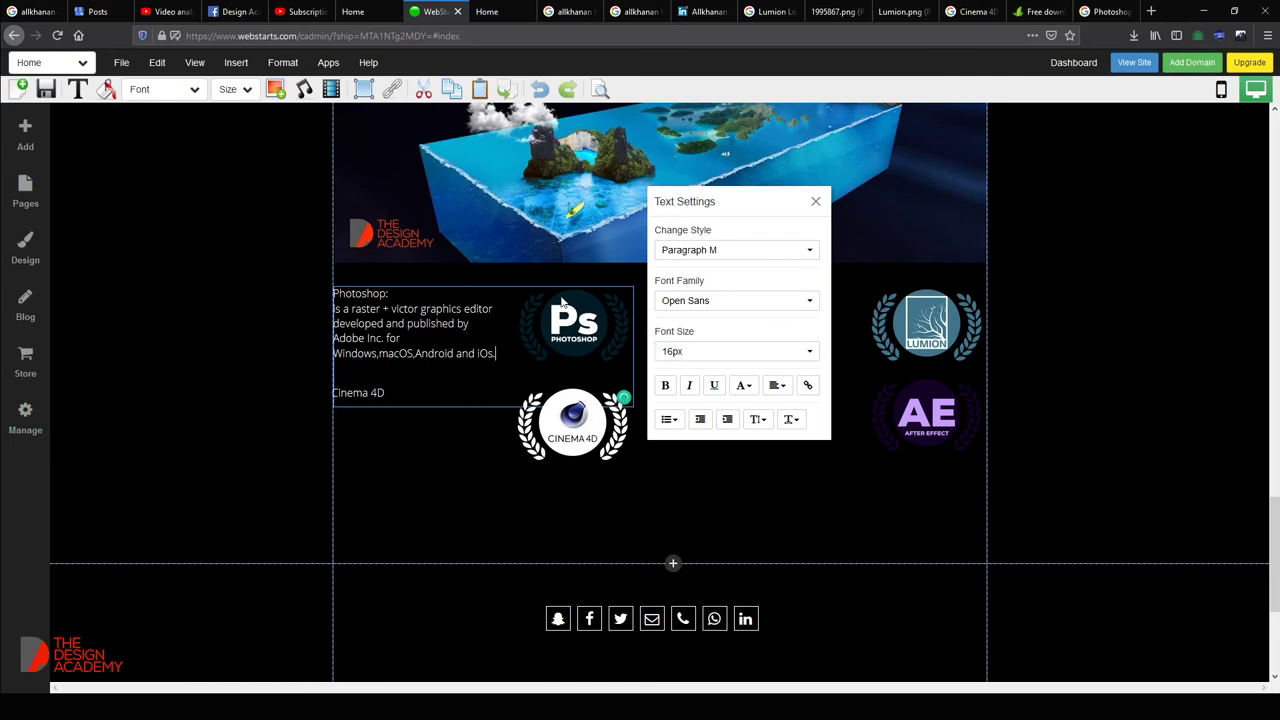
# Close Text Settings, save the page, and dismiss the Saved Successfully message.
pyautogui.click(815, 203)
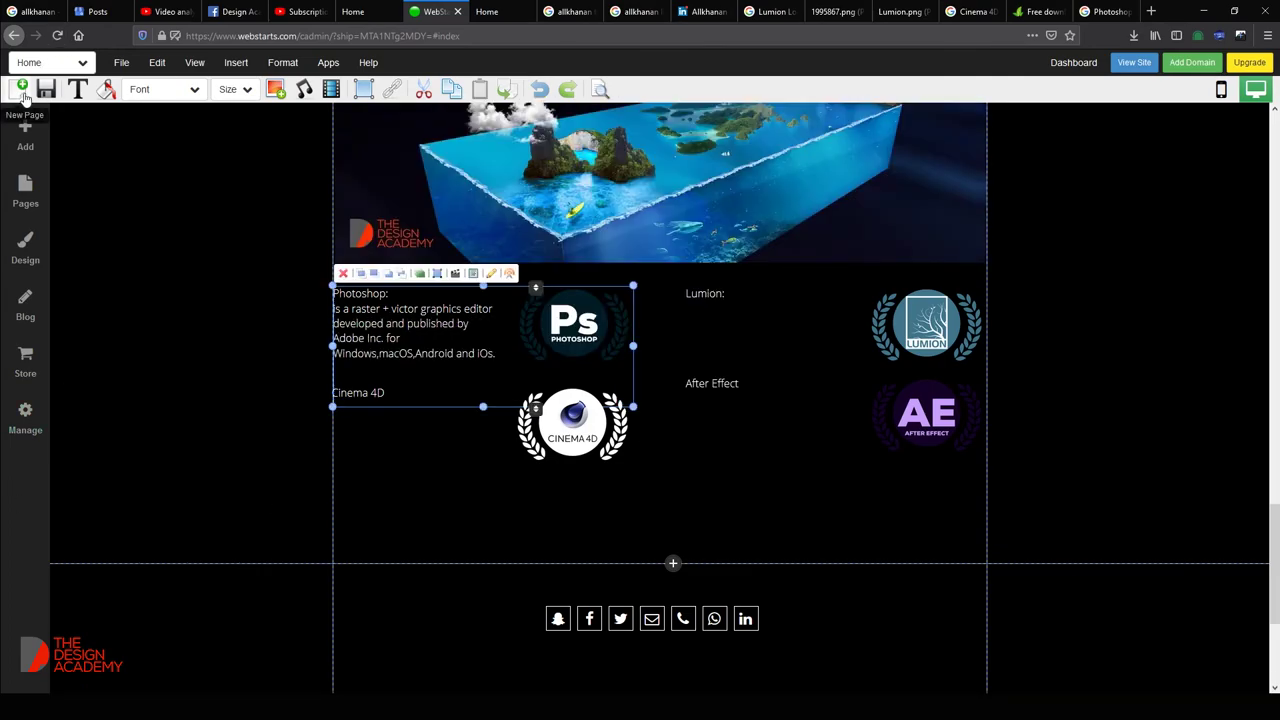
pyautogui.click(46, 89)
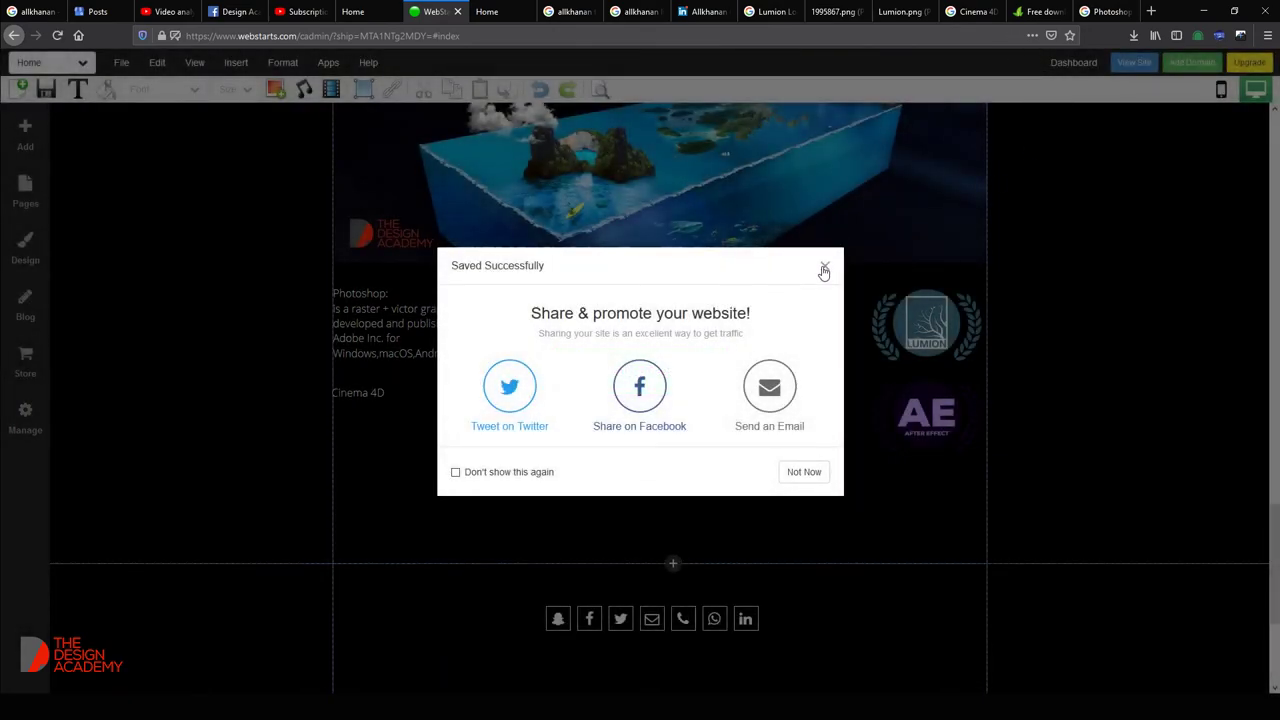
pyautogui.click(825, 265)
pyautogui.doubleClick(414, 340)
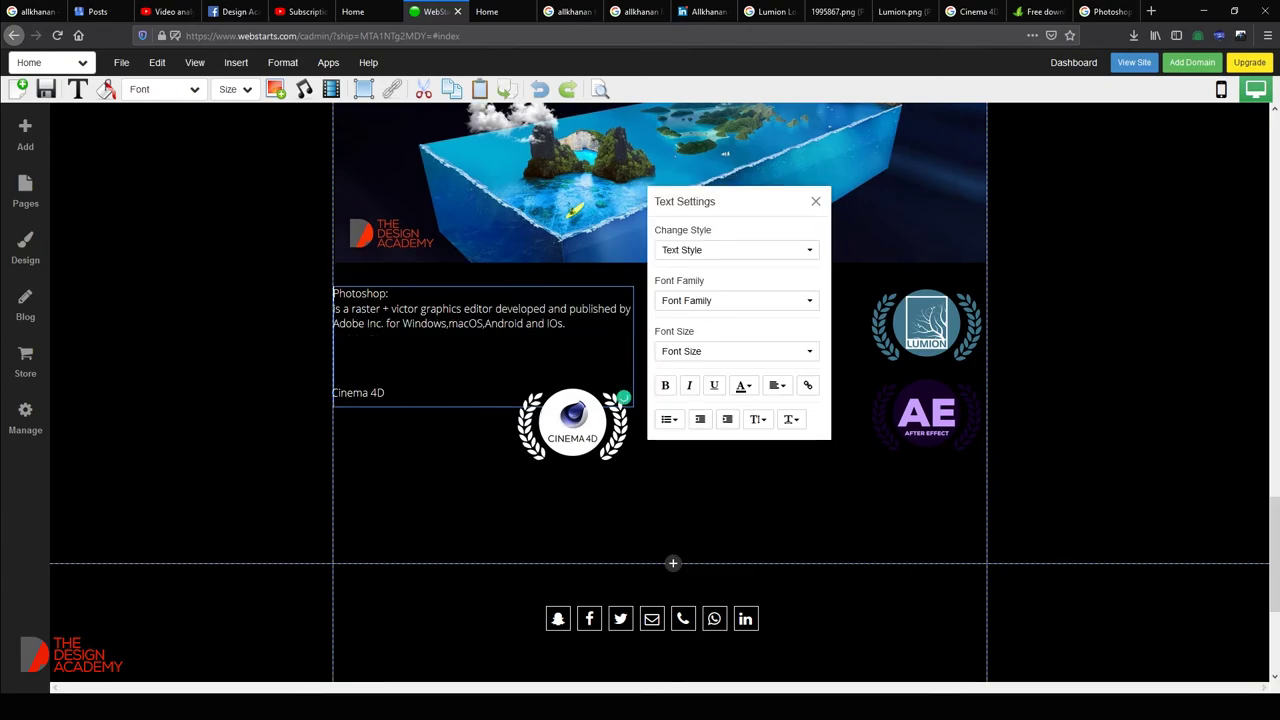
pyautogui.click(458, 495)
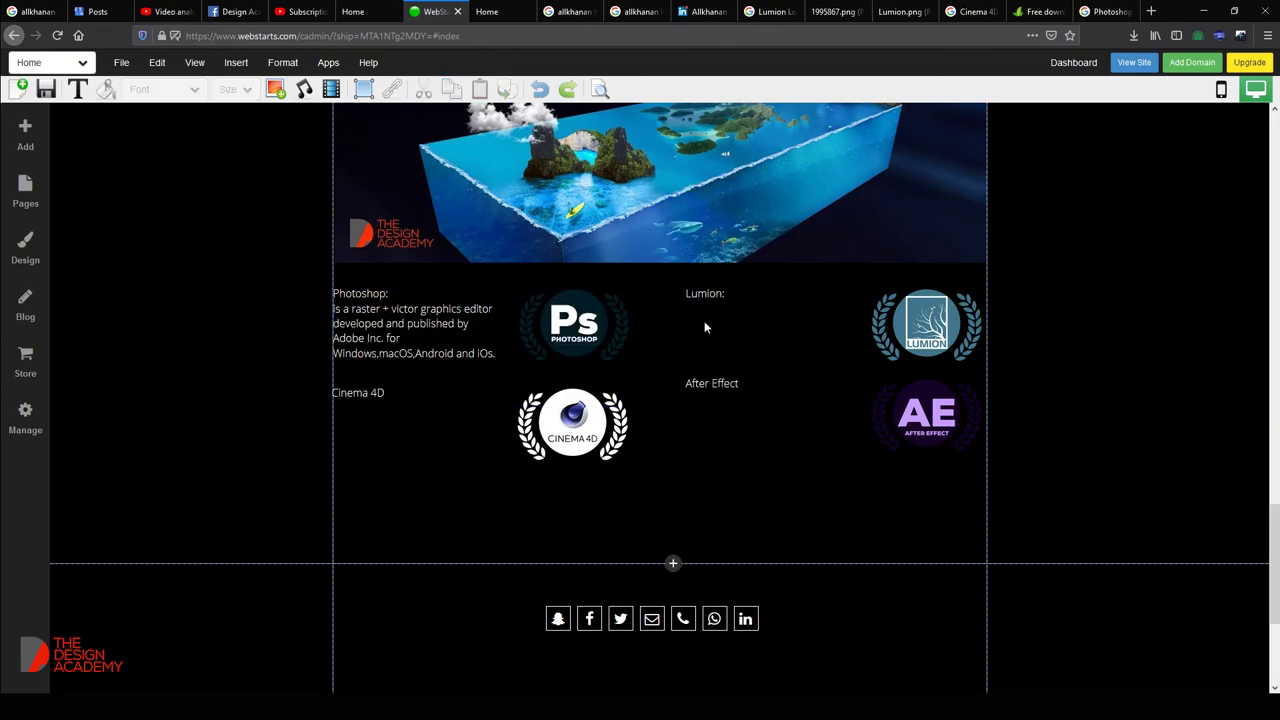
# Copy the 'Lumion:' label from the page and search Google for it.
pyautogui.click(500, 11)
pyautogui.rightClick(502, 9)
pyautogui.press('Escape')
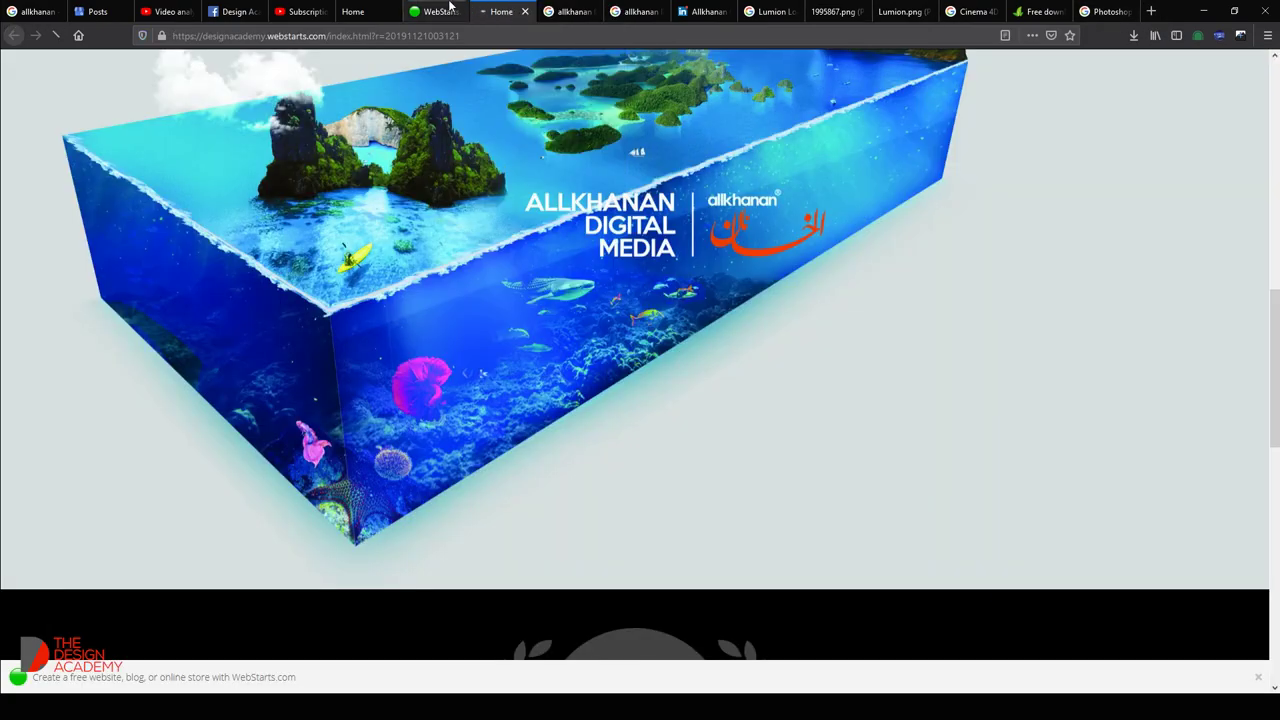
pyautogui.click(452, 9)
pyautogui.click(707, 296)
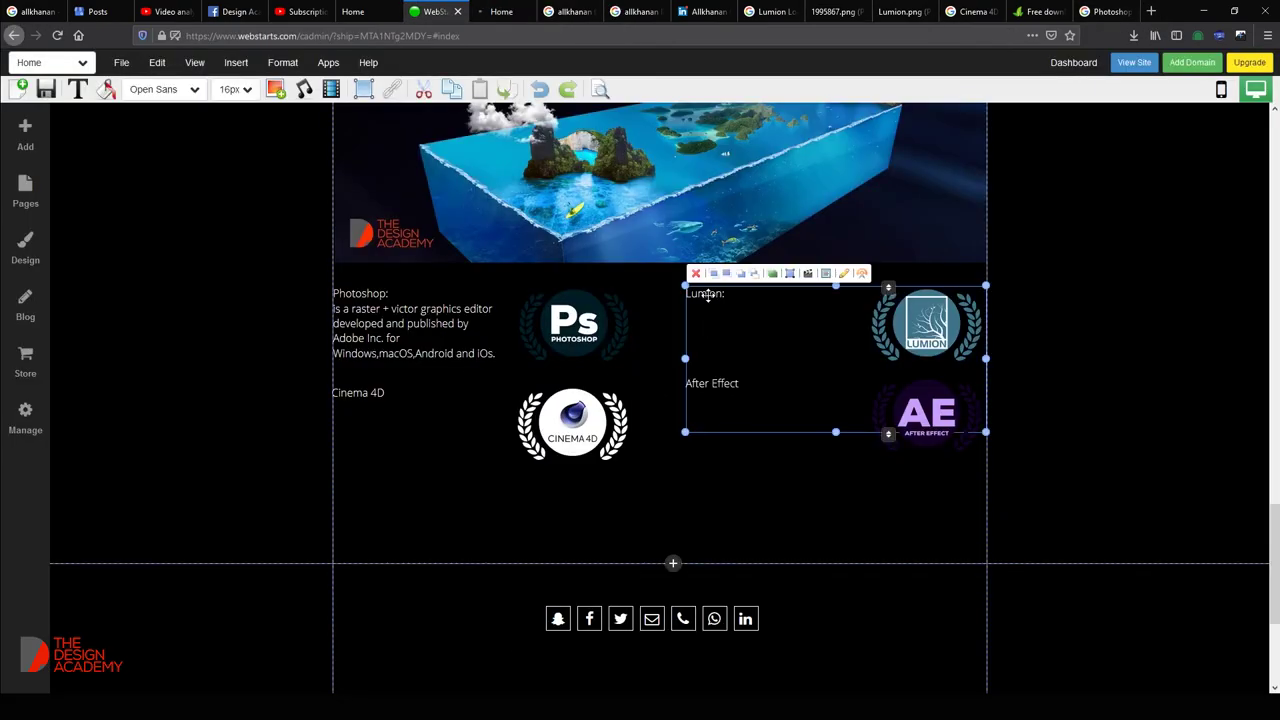
pyautogui.click(707, 296)
pyautogui.doubleClick(710, 294)
pyautogui.hotkey('ctrl', 'c')
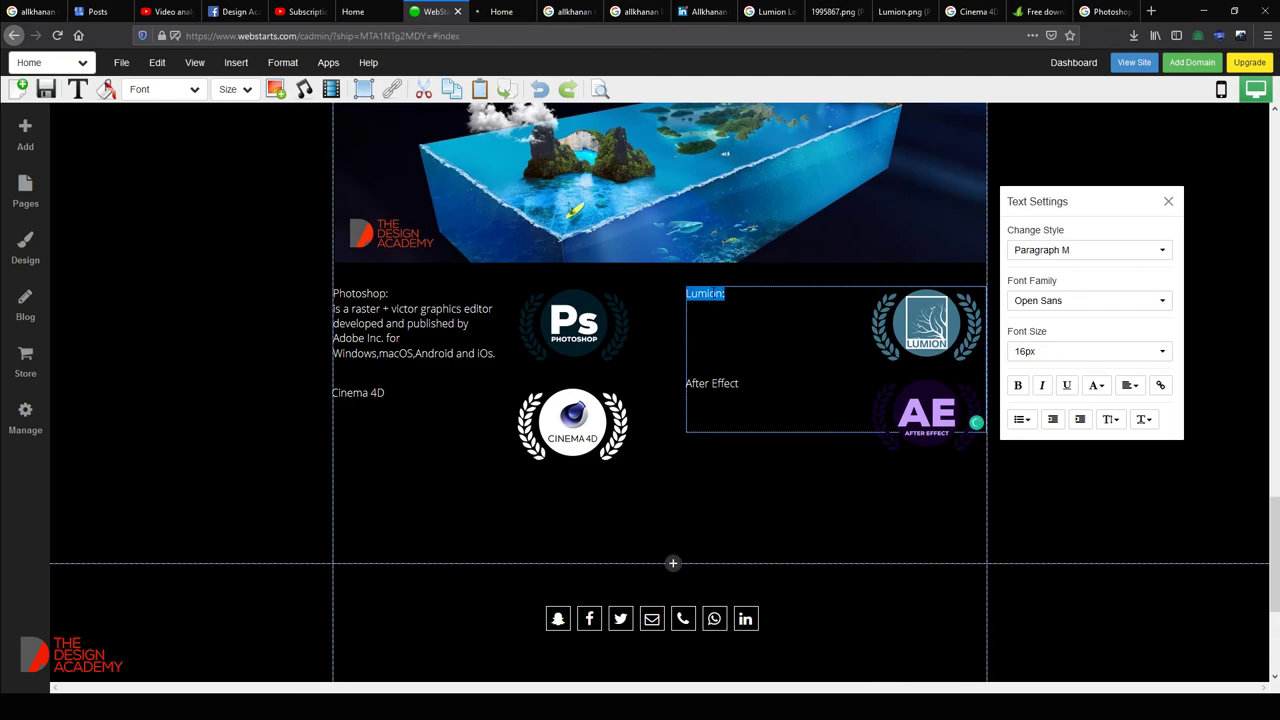
pyautogui.click(1108, 12)
pyautogui.hotkey('ctrl', 'l')
pyautogui.hotkey('ctrl', 'v')
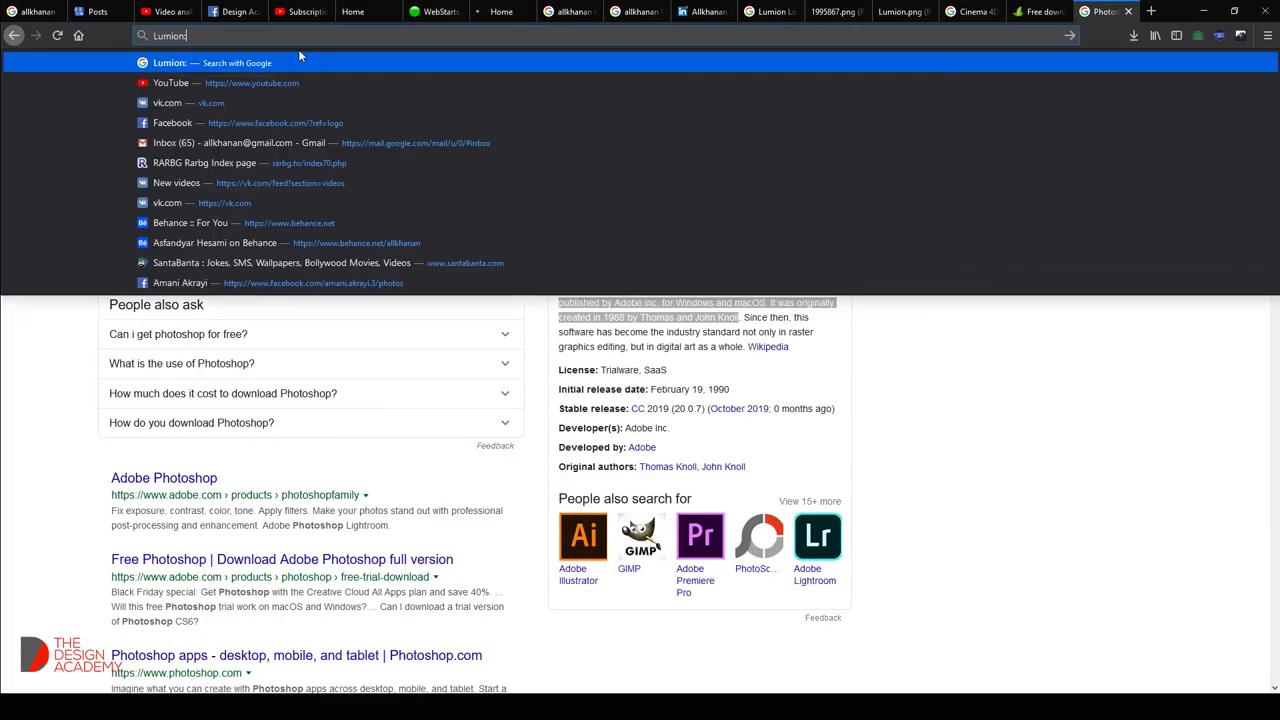
pyautogui.click(140, 77)
pyautogui.hotkey('ctrl', 'a')
pyautogui.hotkey('ctrl', 'v')
pyautogui.press('Return')
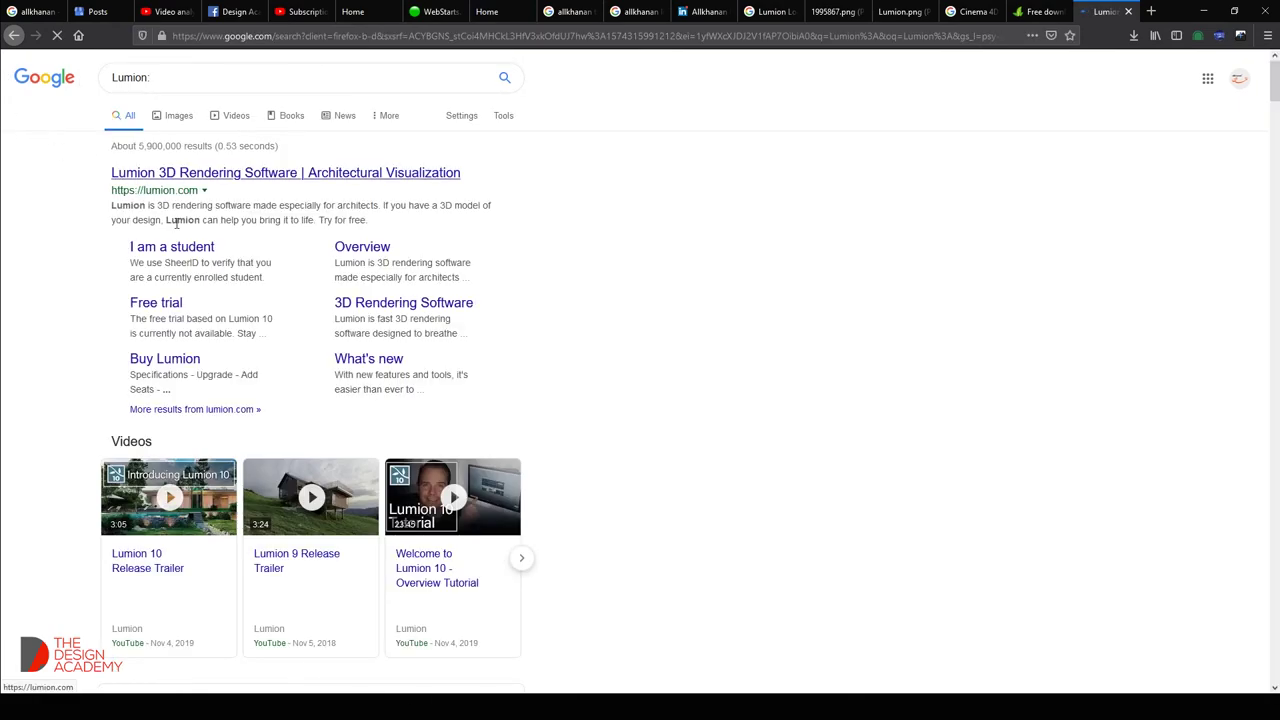
# Paste the Lumion description under 'Lumion:', trim its last line, and add 'a' before 3D.
pyautogui.moveTo(370, 222); pyautogui.dragTo(114, 200)
pyautogui.hotkey('ctrl', 'c')
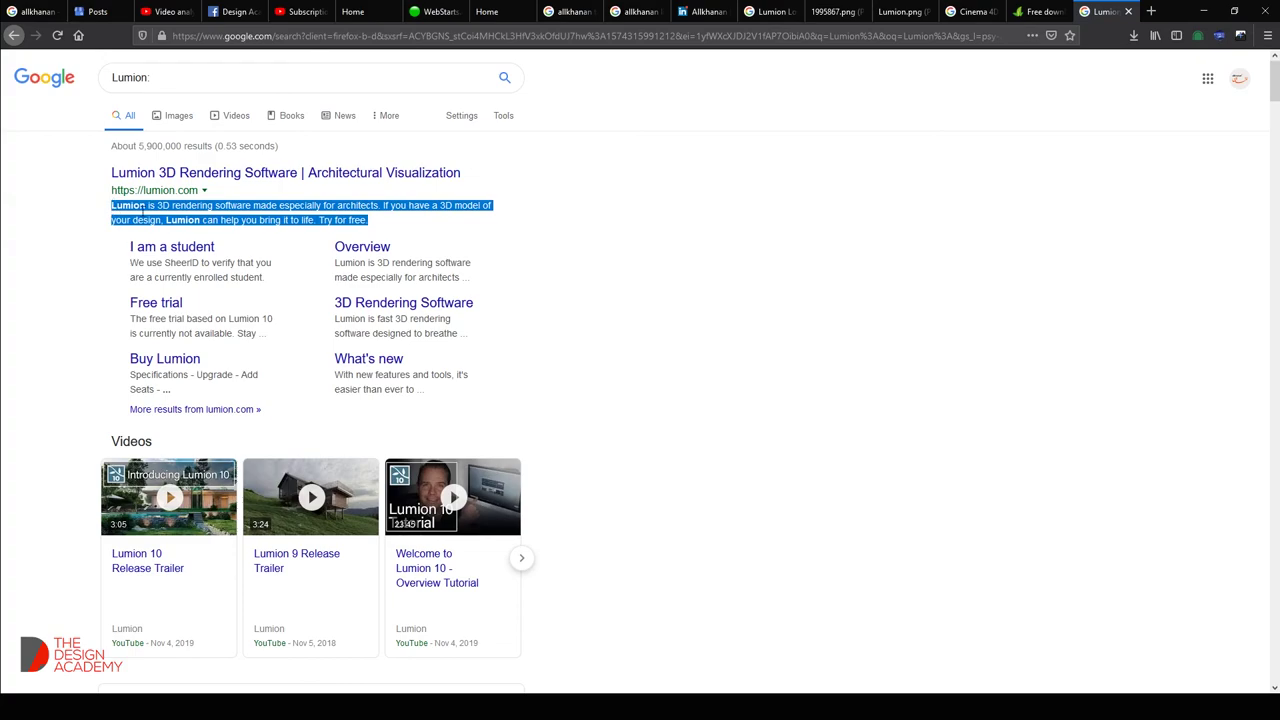
pyautogui.click(432, 11)
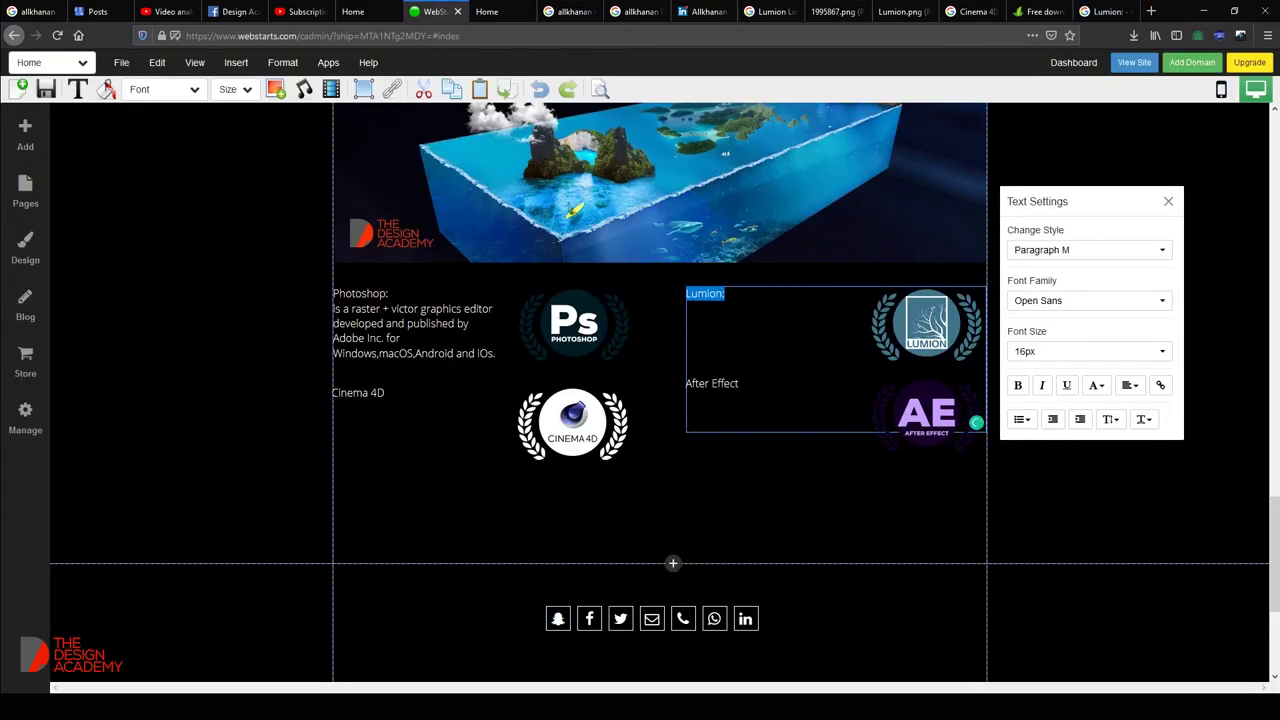
pyautogui.click(725, 293)
pyautogui.press('Return')
pyautogui.hotkey('ctrl', 'v')
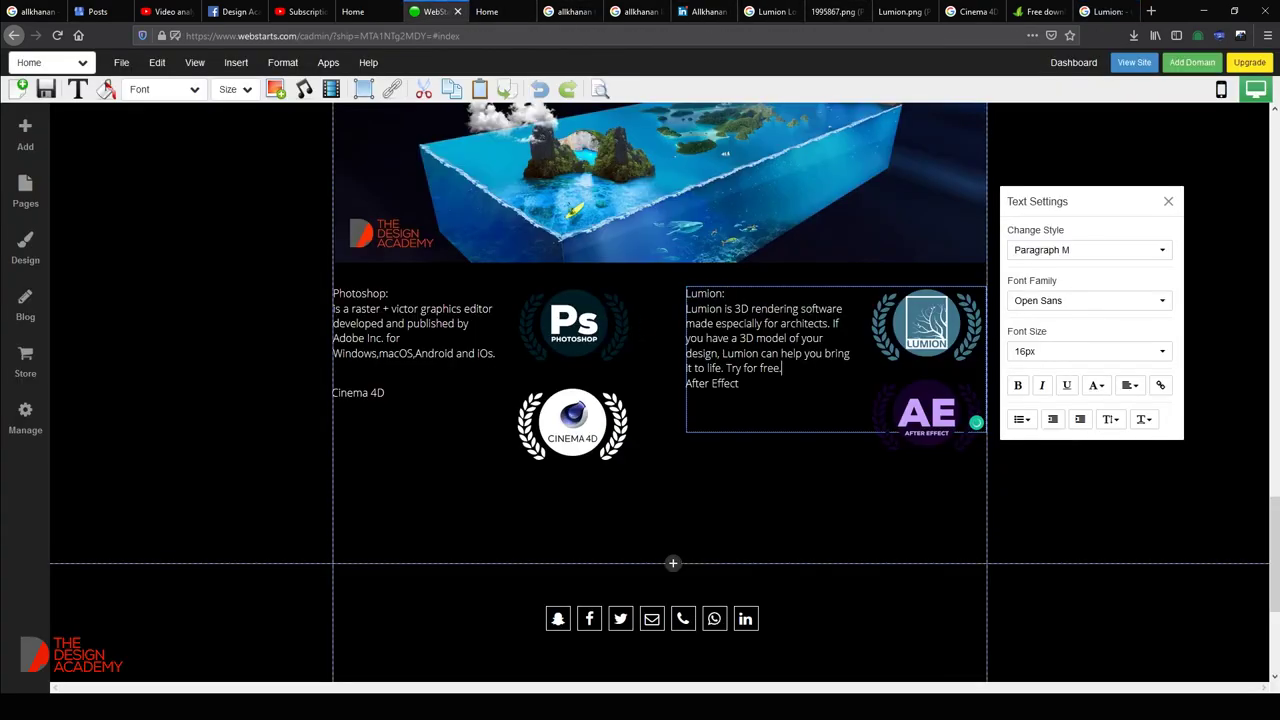
pyautogui.press('BackSpace')
pyautogui.press('BackSpace')
pyautogui.press('BackSpace')
pyautogui.press('BackSpace')
pyautogui.press('BackSpace')
pyautogui.press('BackSpace')
pyautogui.press('BackSpace')
pyautogui.press('BackSpace')
pyautogui.press('BackSpace')
pyautogui.press('BackSpace')
pyautogui.press('BackSpace')
pyautogui.press('BackSpace')
pyautogui.press('BackSpace')
pyautogui.press('BackSpace')
pyautogui.press('BackSpace')
pyautogui.press('BackSpace')
pyautogui.press('BackSpace')
pyautogui.press('BackSpace')
pyautogui.press('BackSpace')
pyautogui.press('BackSpace')
pyautogui.press('BackSpace')
pyautogui.press('BackSpace')
pyautogui.press('BackSpace')
pyautogui.press('BackSpace')
pyautogui.press('BackSpace')
pyautogui.press('BackSpace')
pyautogui.press('BackSpace')
pyautogui.press('BackSpace')
pyautogui.press('BackSpace')
pyautogui.press('BackSpace')
pyautogui.press('BackSpace')
pyautogui.press('BackSpace')
pyautogui.press('BackSpace')
pyautogui.press('BackSpace')
pyautogui.press('BackSpace')
pyautogui.press('BackSpace')
pyautogui.press('BackSpace')
pyautogui.press('BackSpace')
pyautogui.press('BackSpace')
pyautogui.press('BackSpace')
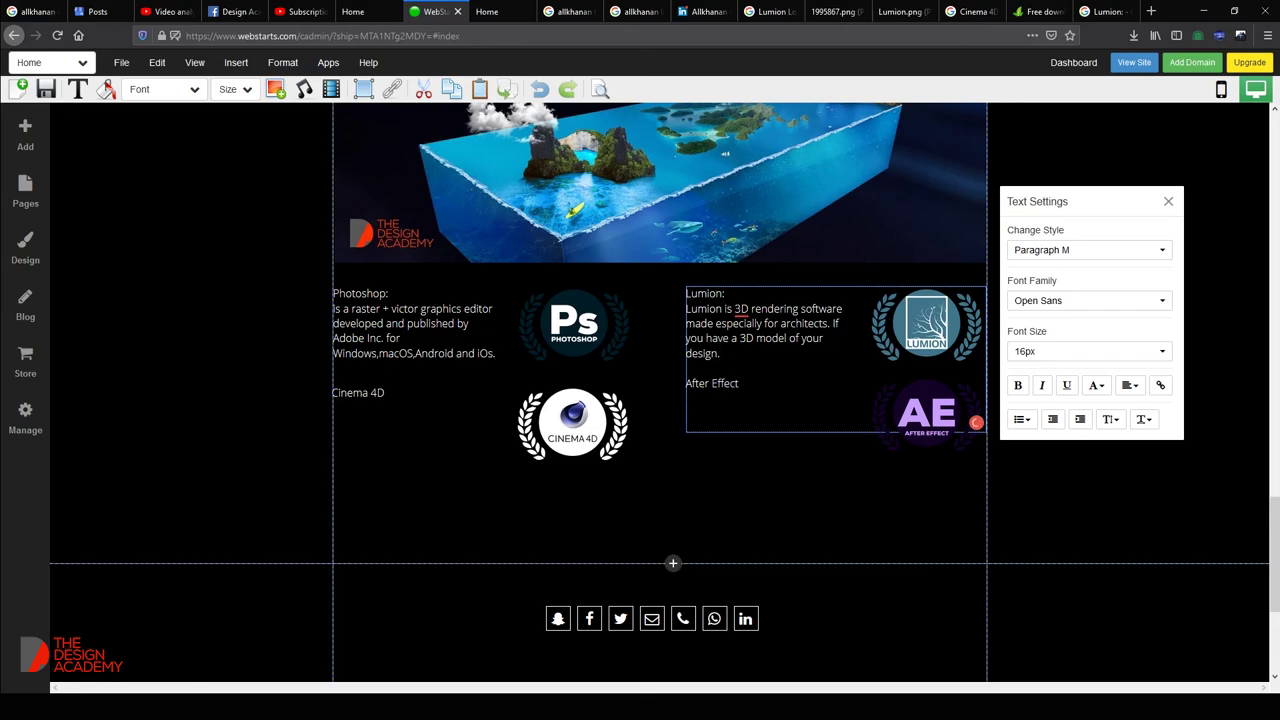
pyautogui.moveTo(741, 310)
pyautogui.click(752, 355)
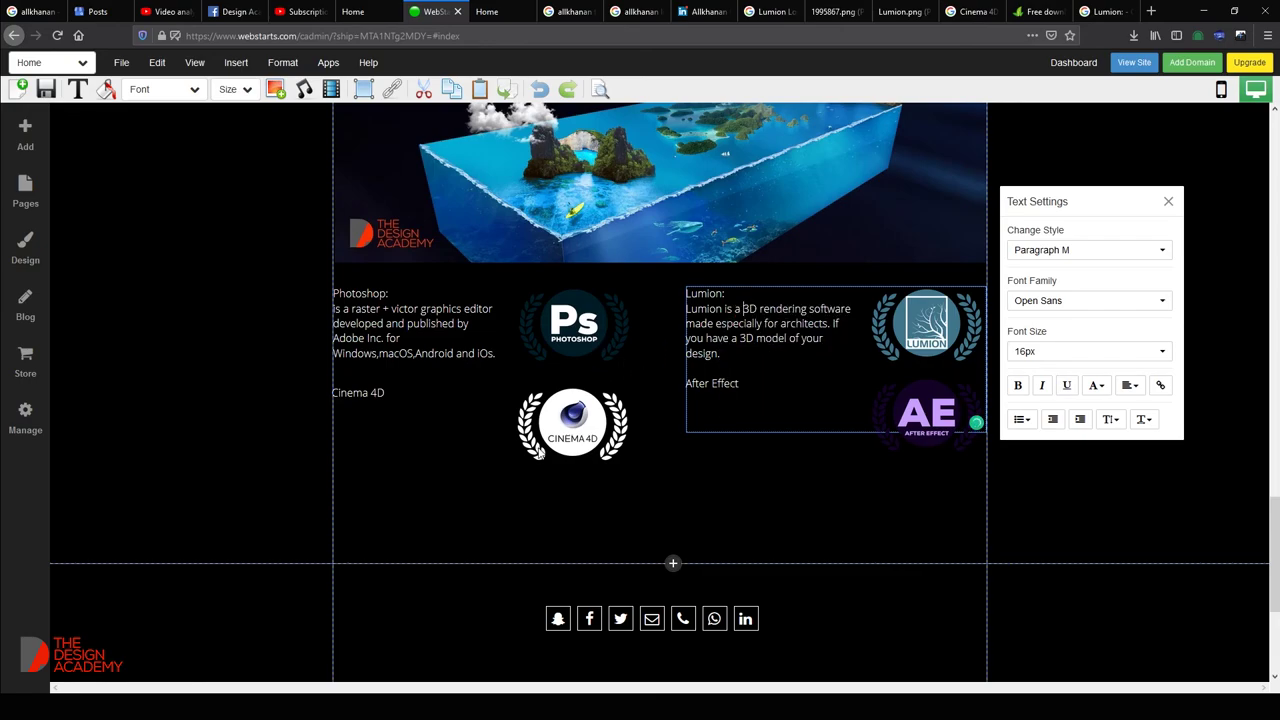
pyautogui.click(474, 527)
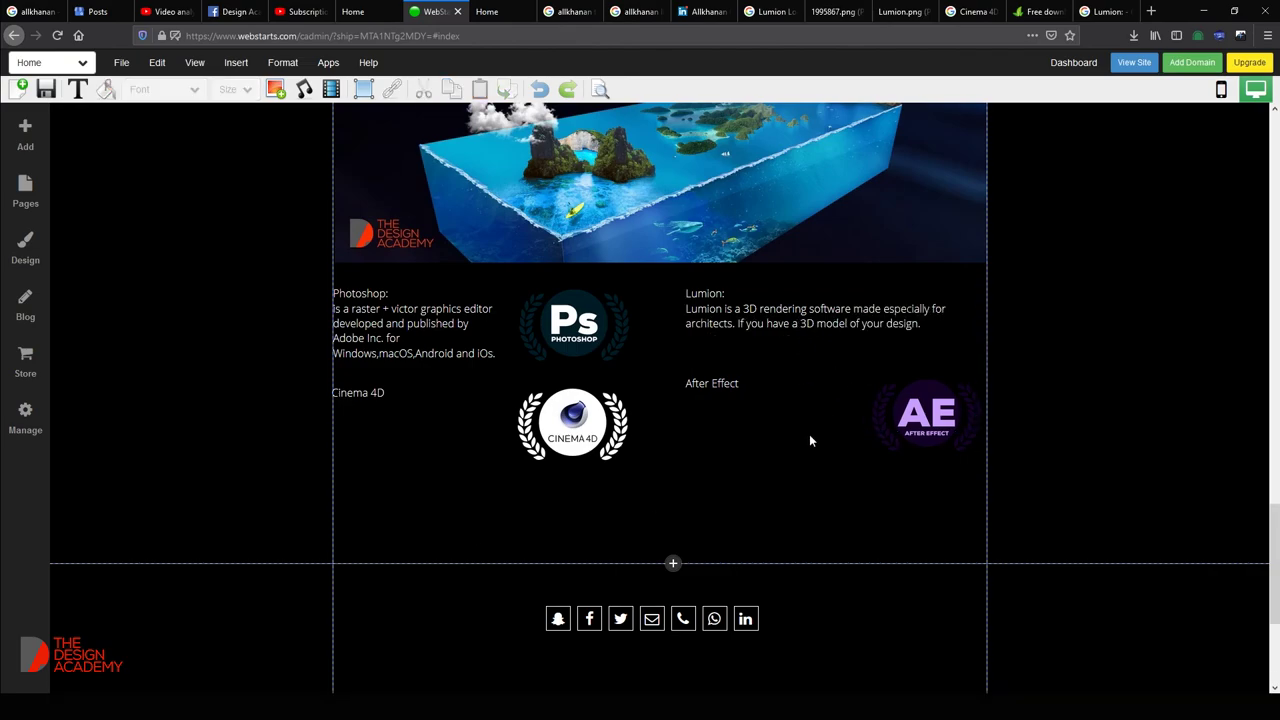
# Select the Cinema 4D, Lumion and After Effect text boxes in turn, ending on Cinema 4D.
pyautogui.click(423, 395)
pyautogui.click(862, 389)
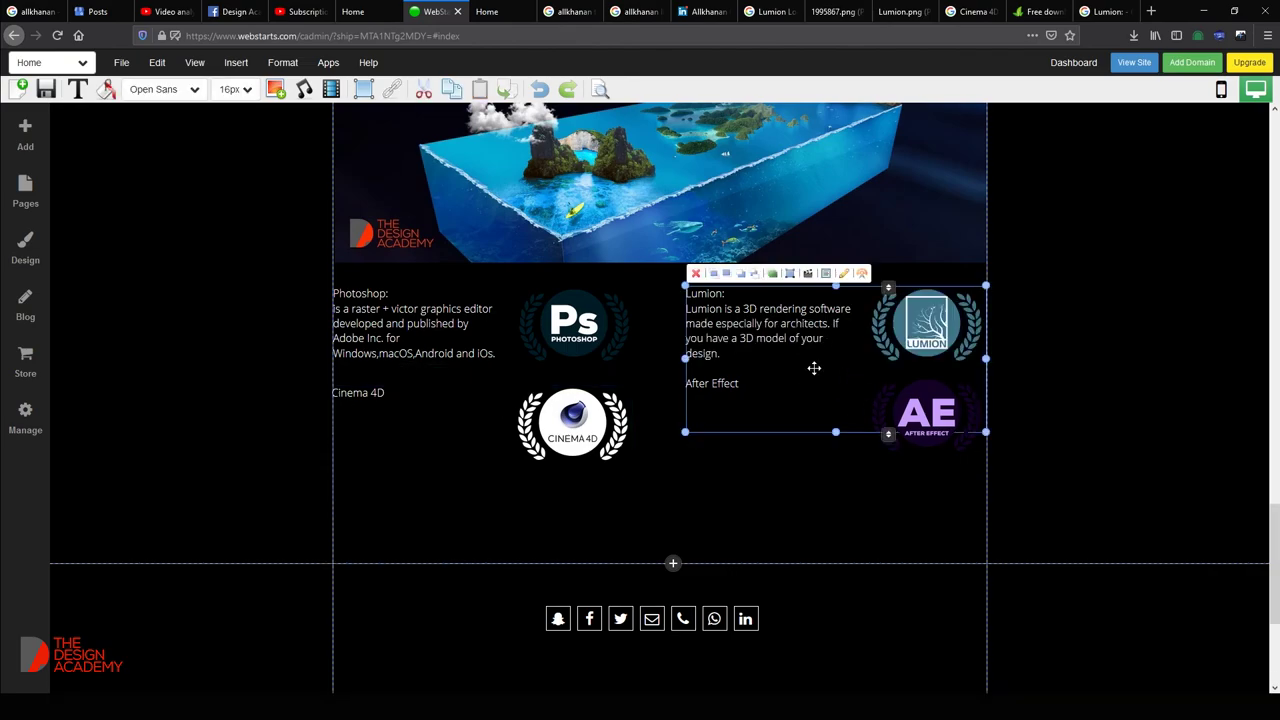
pyautogui.click(825, 505)
pyautogui.click(1193, 500)
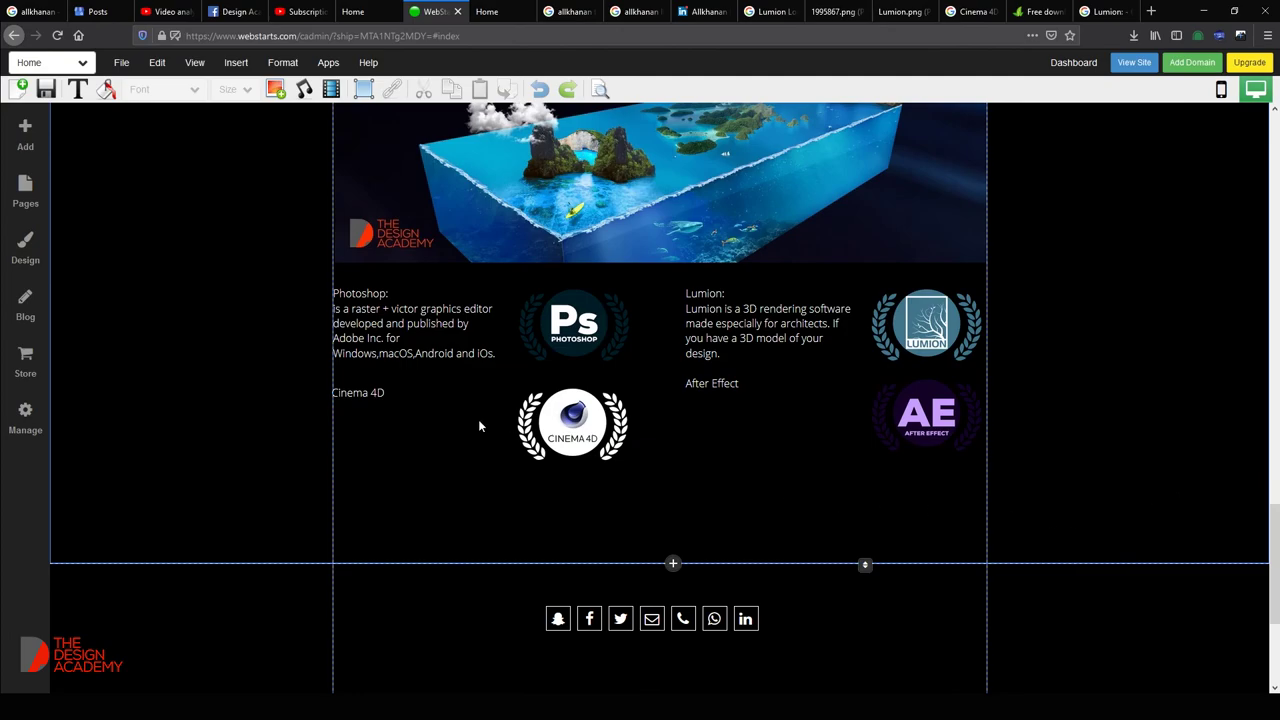
pyautogui.click(414, 403)
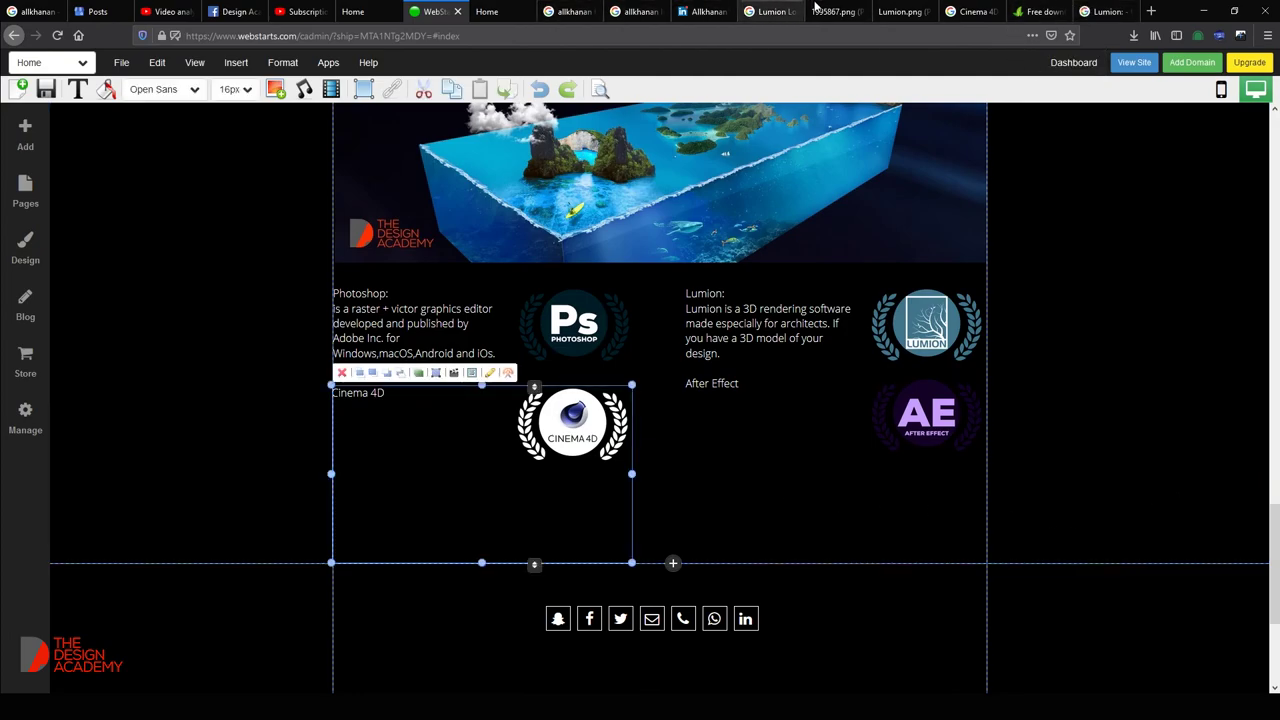
# Search Google for 'Cinema 4d' and copy the knowledge panel's description sentence.
pyautogui.click(903, 11)
pyautogui.click(820, 10)
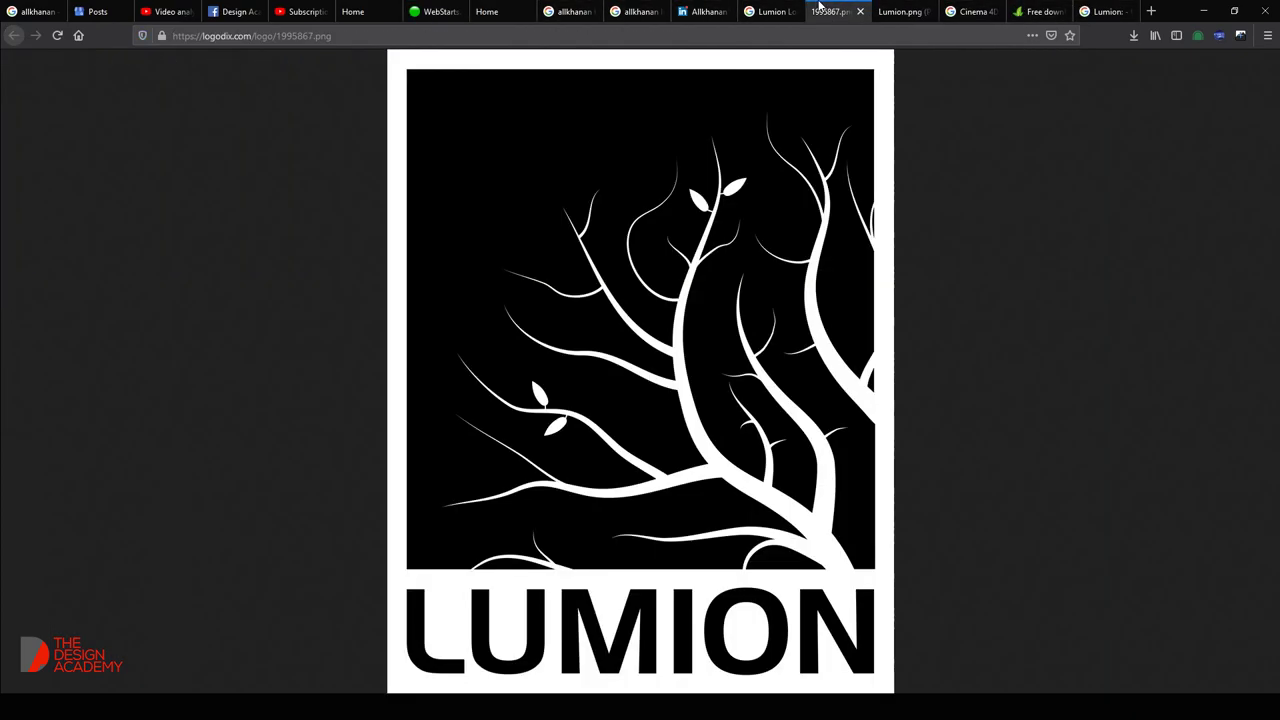
pyautogui.click(640, 11)
pyautogui.click(1105, 11)
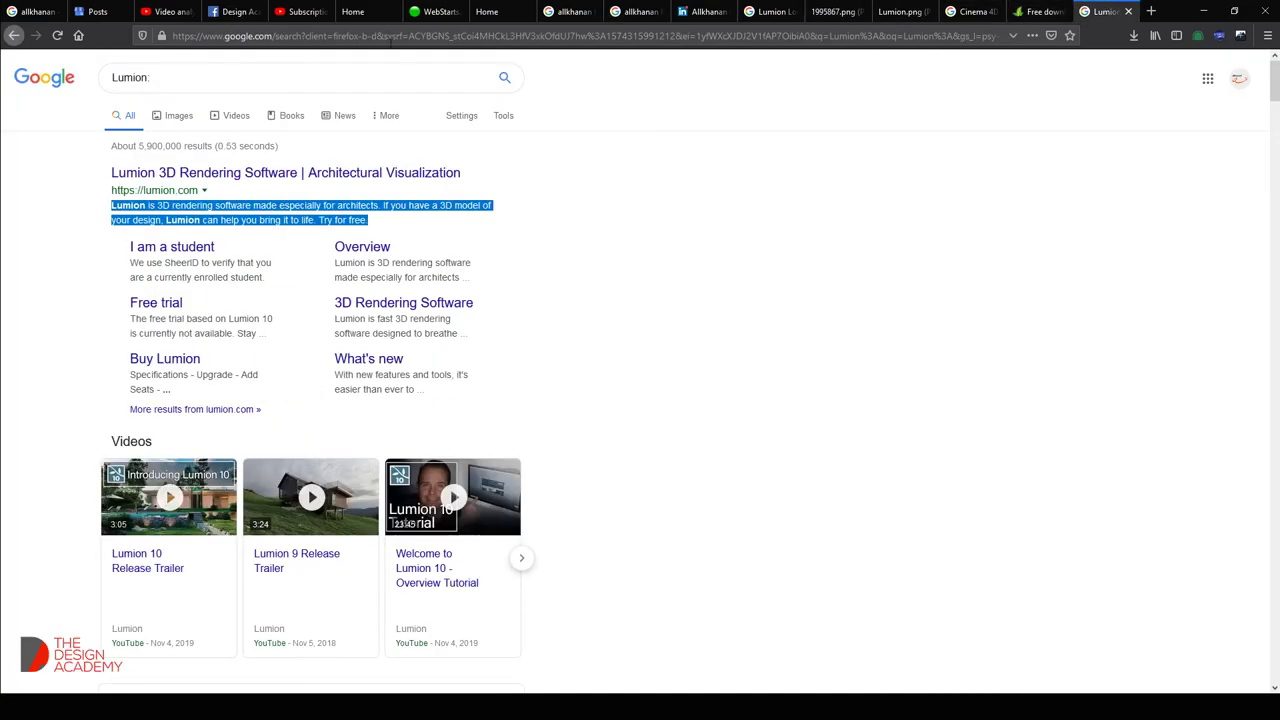
pyautogui.tripleClick(266, 77)
pyautogui.write('Cine')
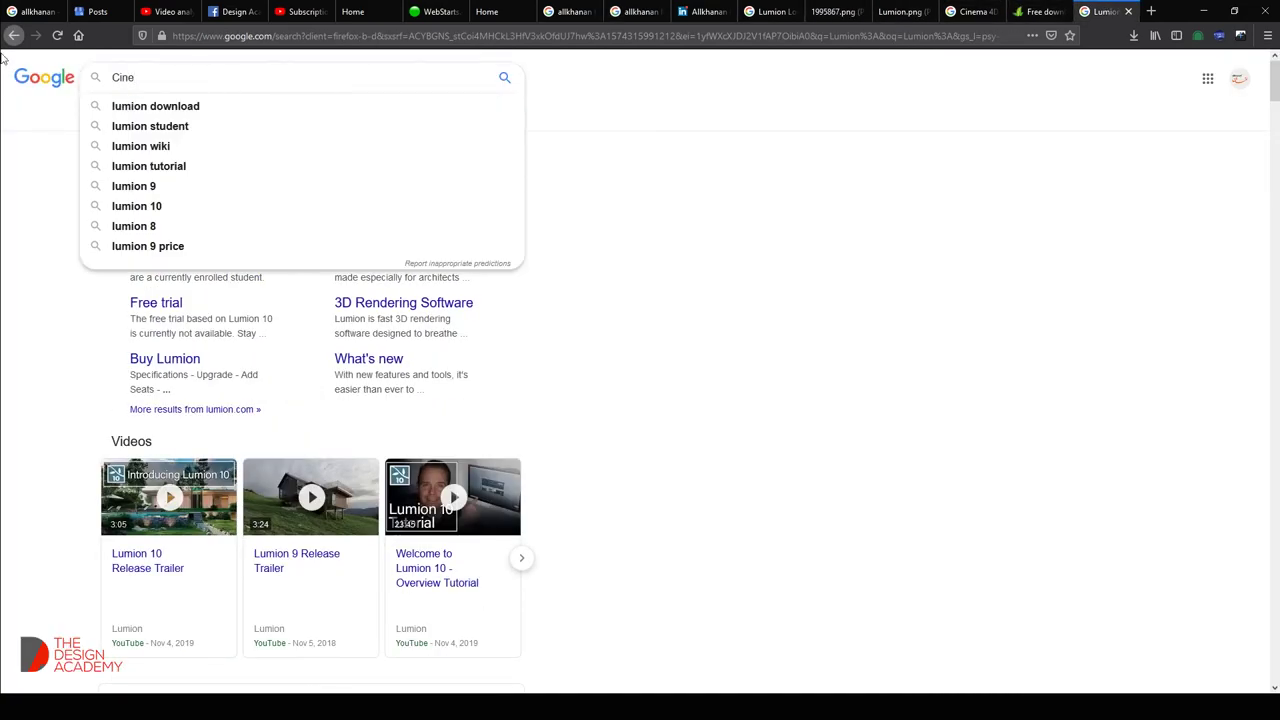
pyautogui.write('ma 4d')
pyautogui.press('Return')
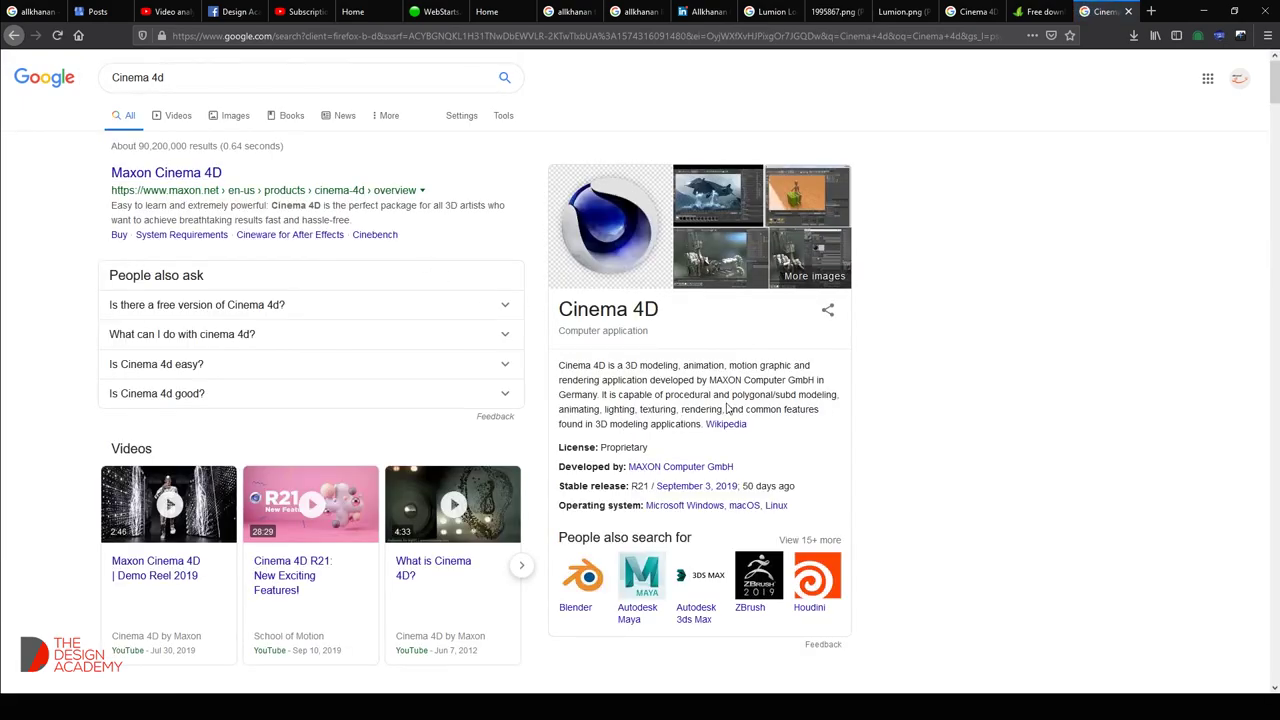
pyautogui.moveTo(597, 394); pyautogui.dragTo(548, 368)
pyautogui.hotkey('ctrl', 'c')
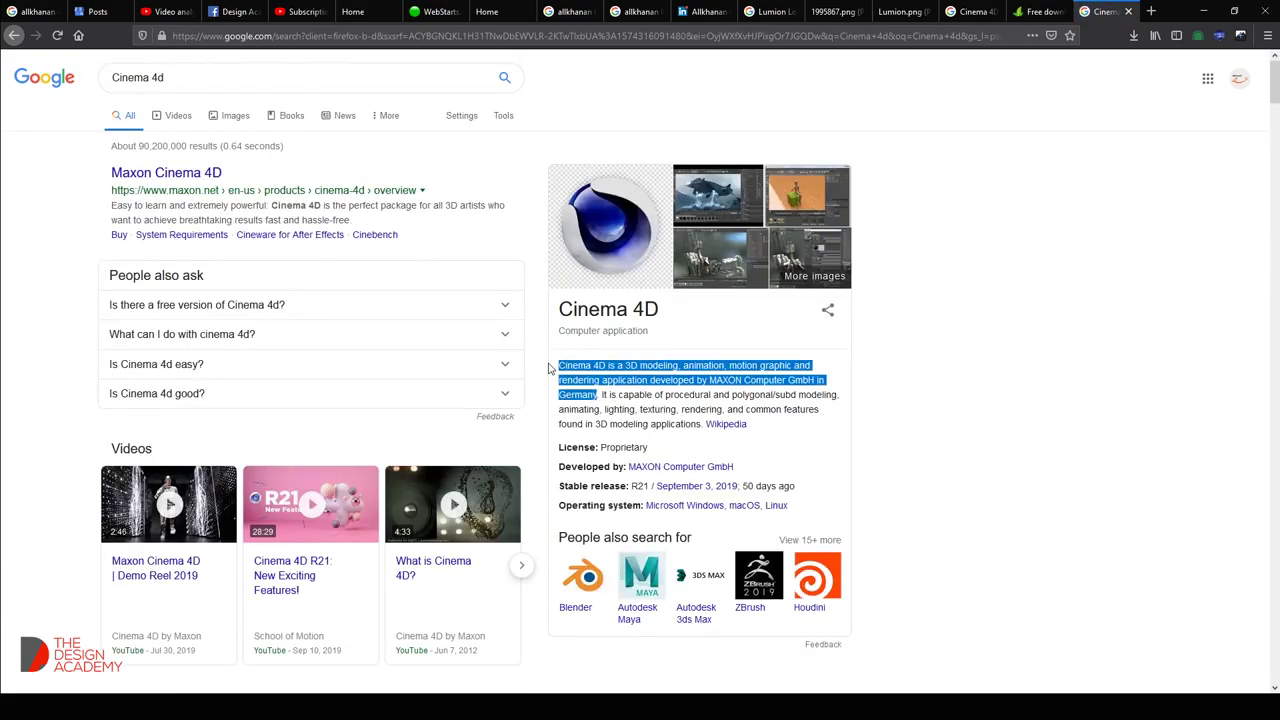
# Paste the Cinema 4D description below the 'Cinema 4D:' heading.
pyautogui.click(435, 11)
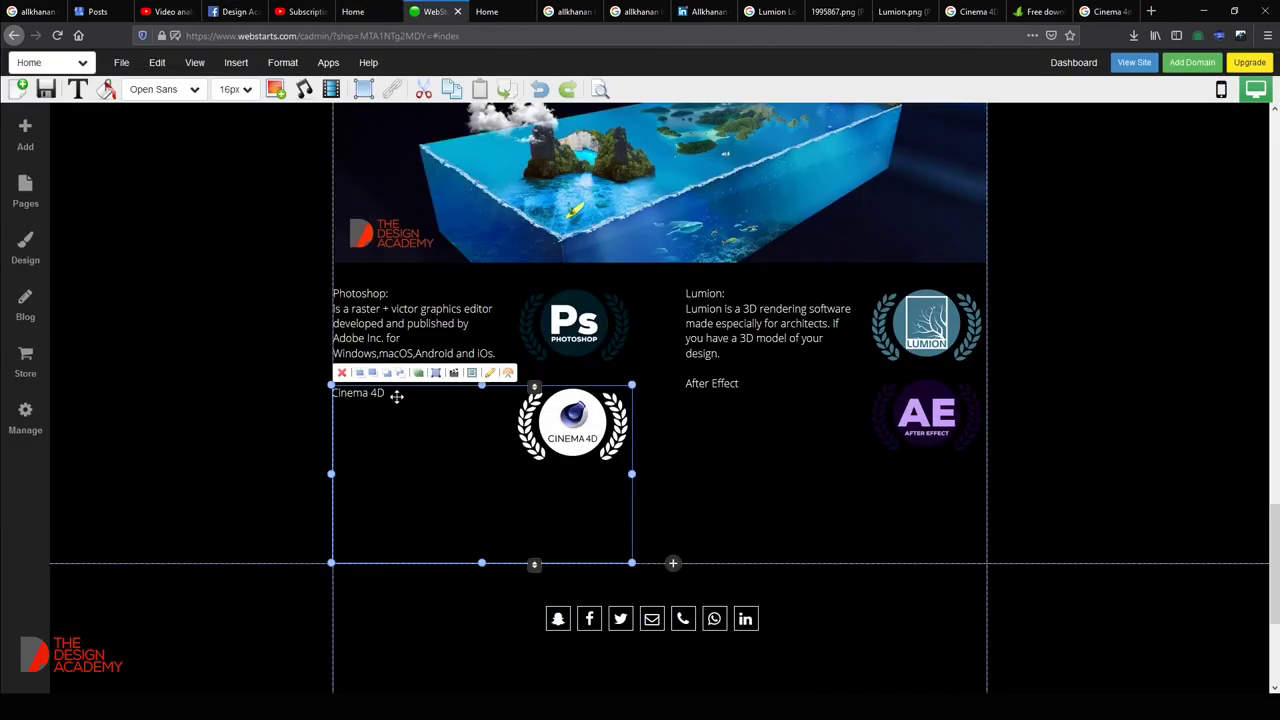
pyautogui.doubleClick(390, 395)
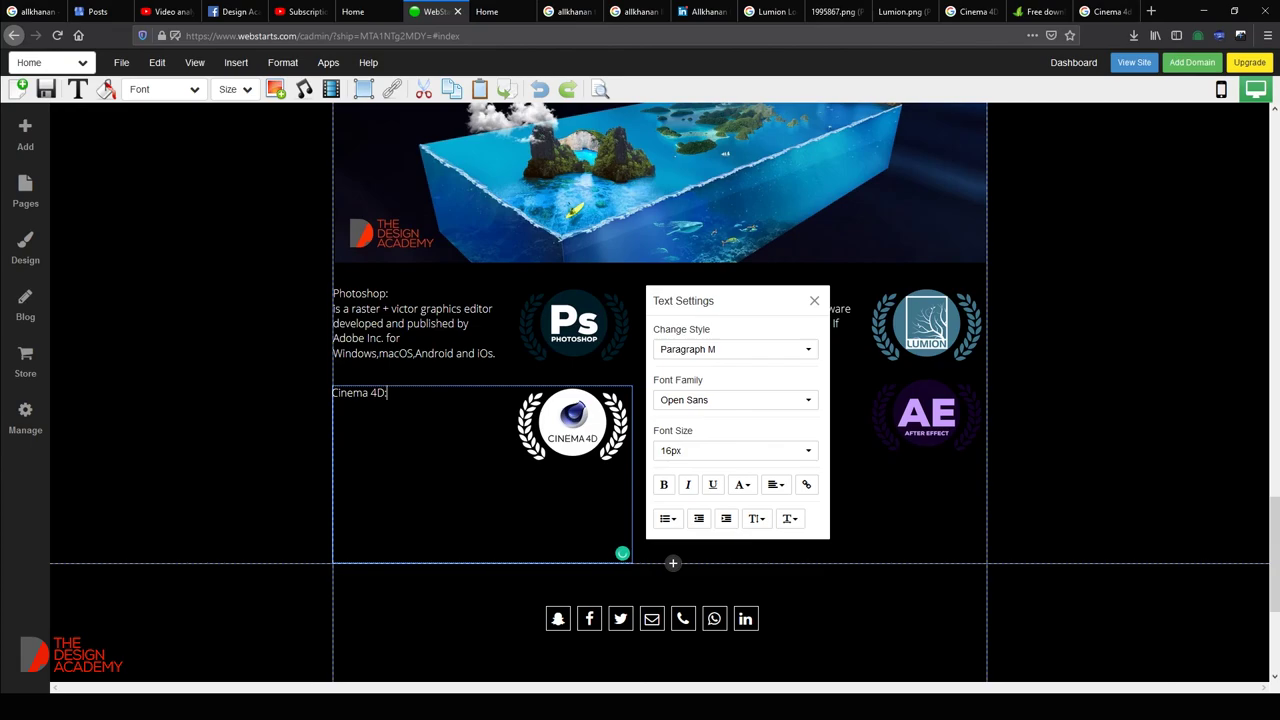
pyautogui.hotkey('ctrl', 'v')
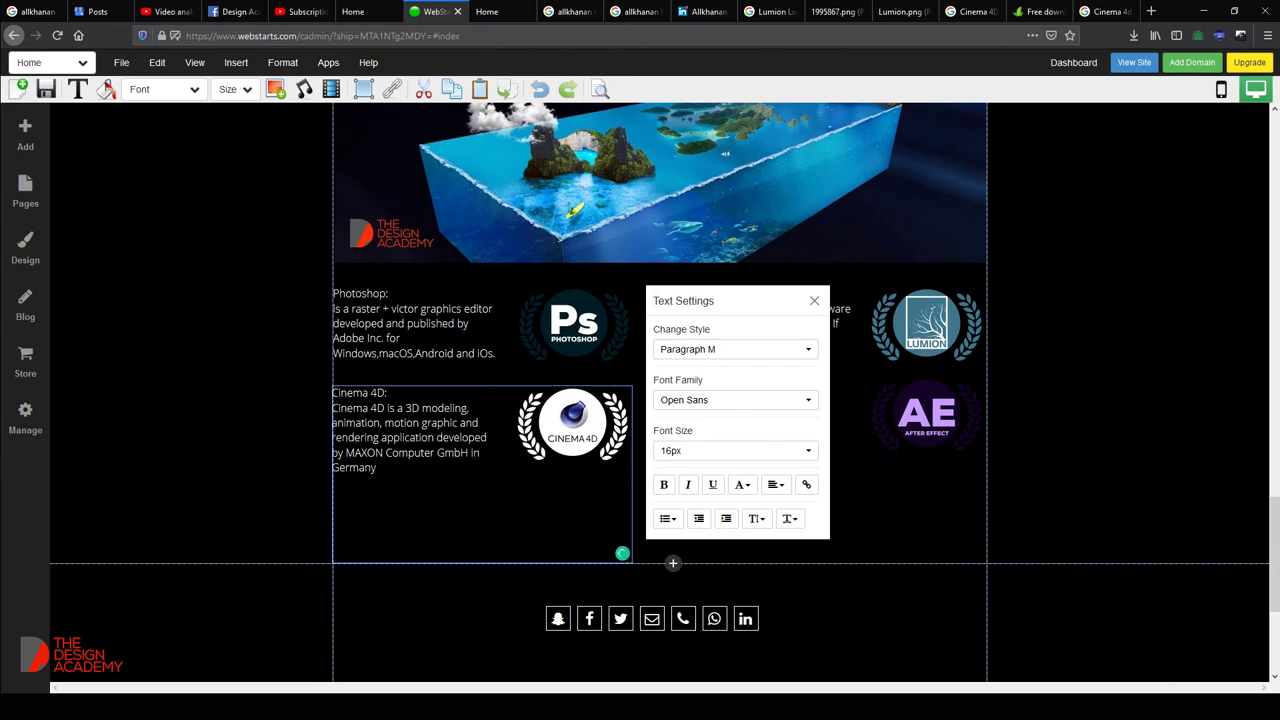
pyautogui.click(1049, 450)
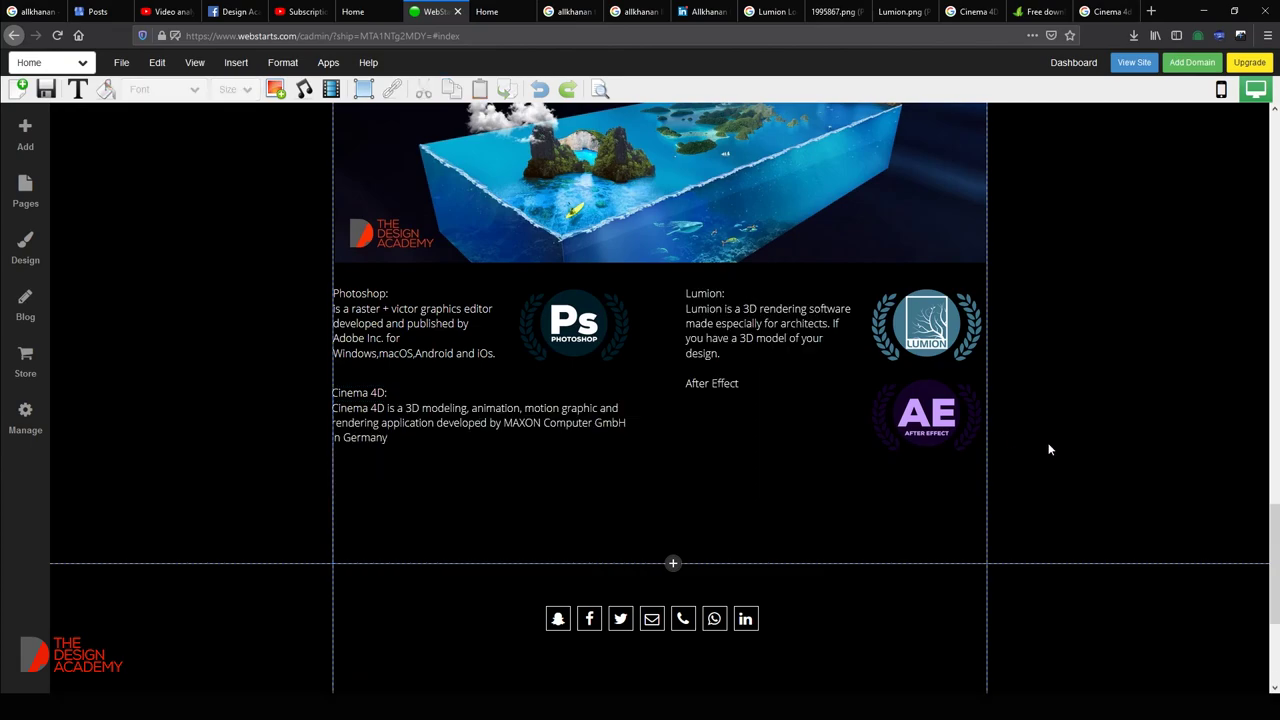
pyautogui.click(761, 416)
# Search Google for the 'After Effect' heading text and copy the panel's first sentence.
pyautogui.doubleClick(740, 386)
pyautogui.hotkey('ctrl', 'a')
pyautogui.hotkey('ctrl', 'c')
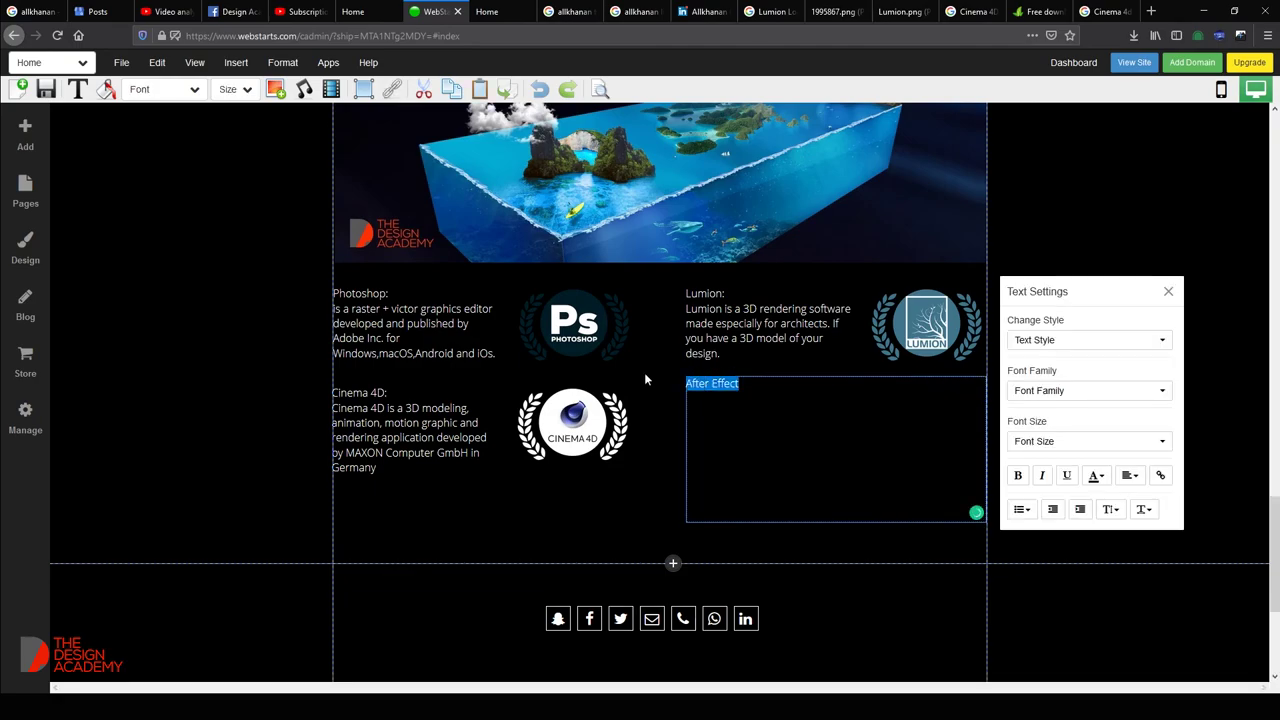
pyautogui.click(1106, 11)
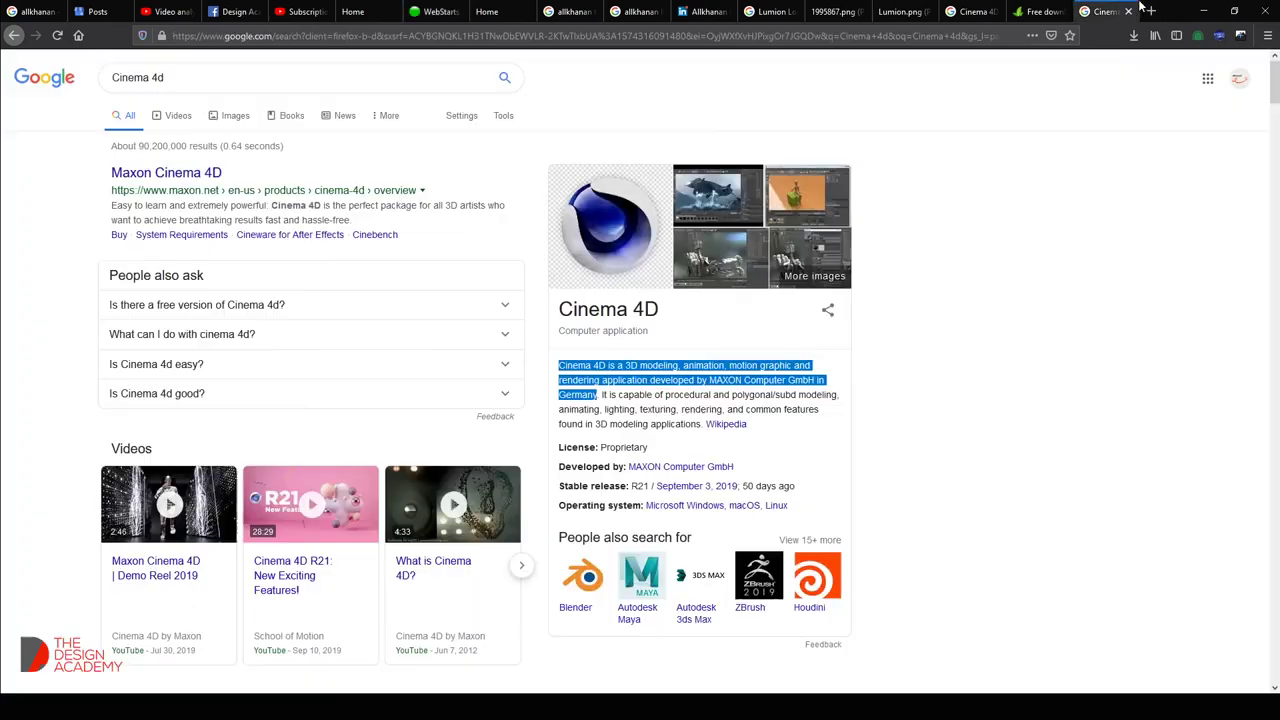
pyautogui.tripleClick(294, 84)
pyautogui.hotkey('ctrl', 'v')
pyautogui.press('Return')
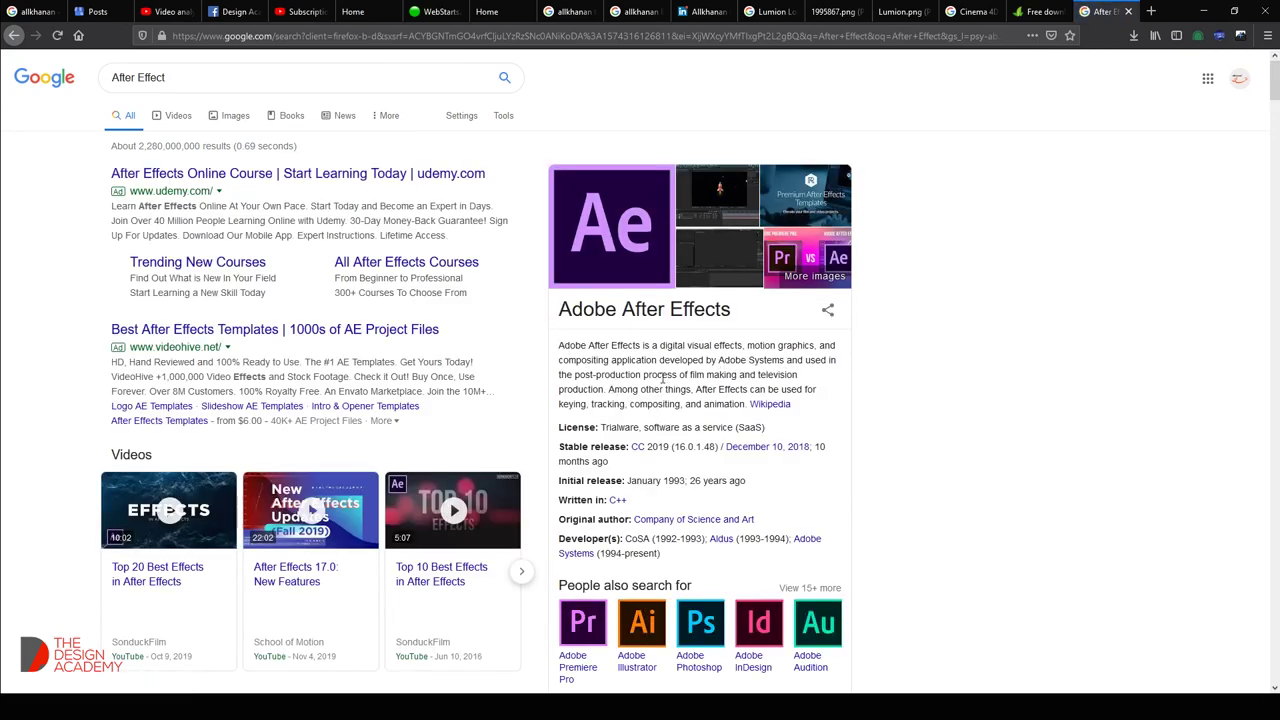
pyautogui.moveTo(786, 358); pyautogui.dragTo(509, 352)
pyautogui.click(632, 357)
pyautogui.moveTo(785, 361); pyautogui.dragTo(563, 355)
pyautogui.hotkey('ctrl', 'c')
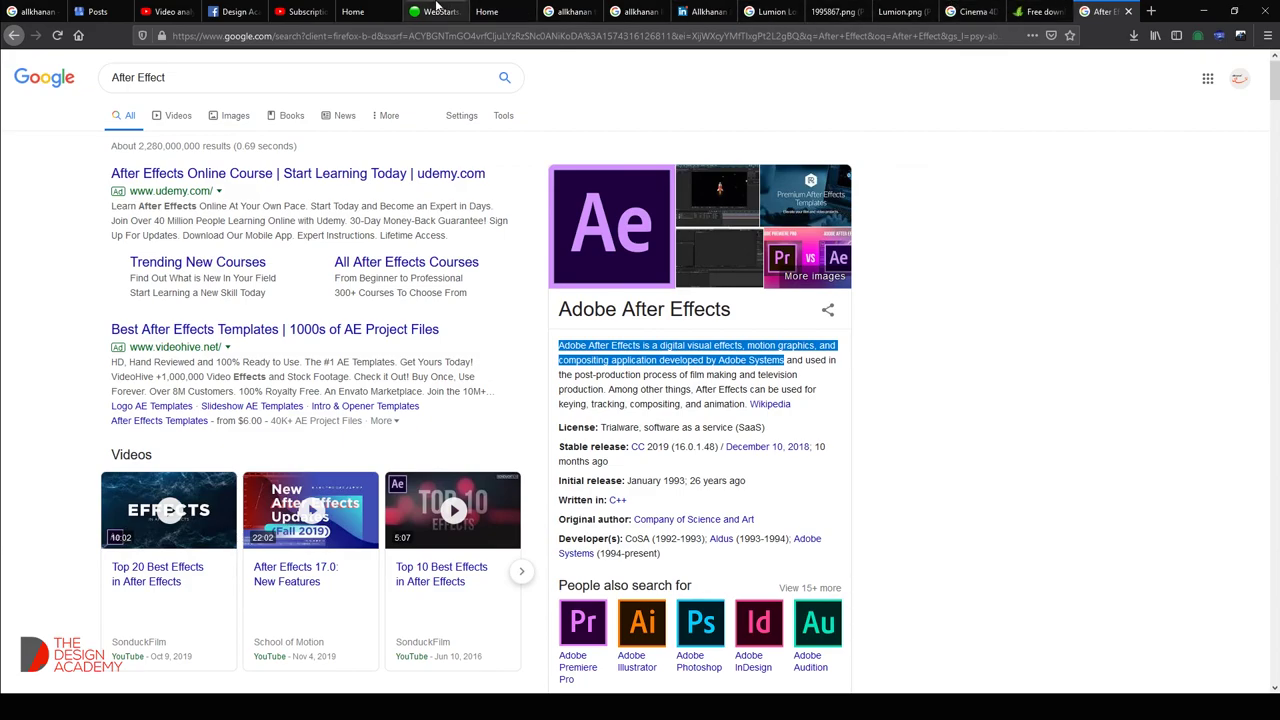
# Paste the After Effects description on a new line below the 'After Effect:' heading.
pyautogui.click(446, 8)
pyautogui.click(740, 383)
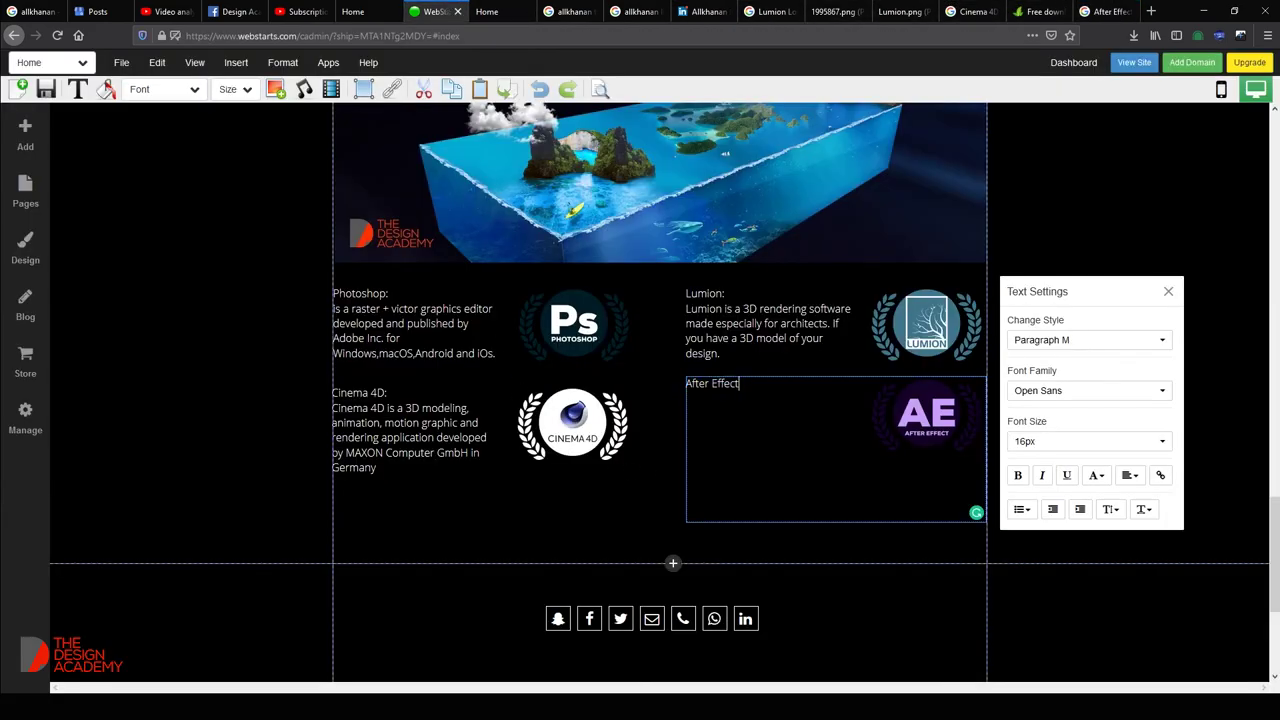
pyautogui.press('Return')
pyautogui.hotkey('ctrl', 'v')
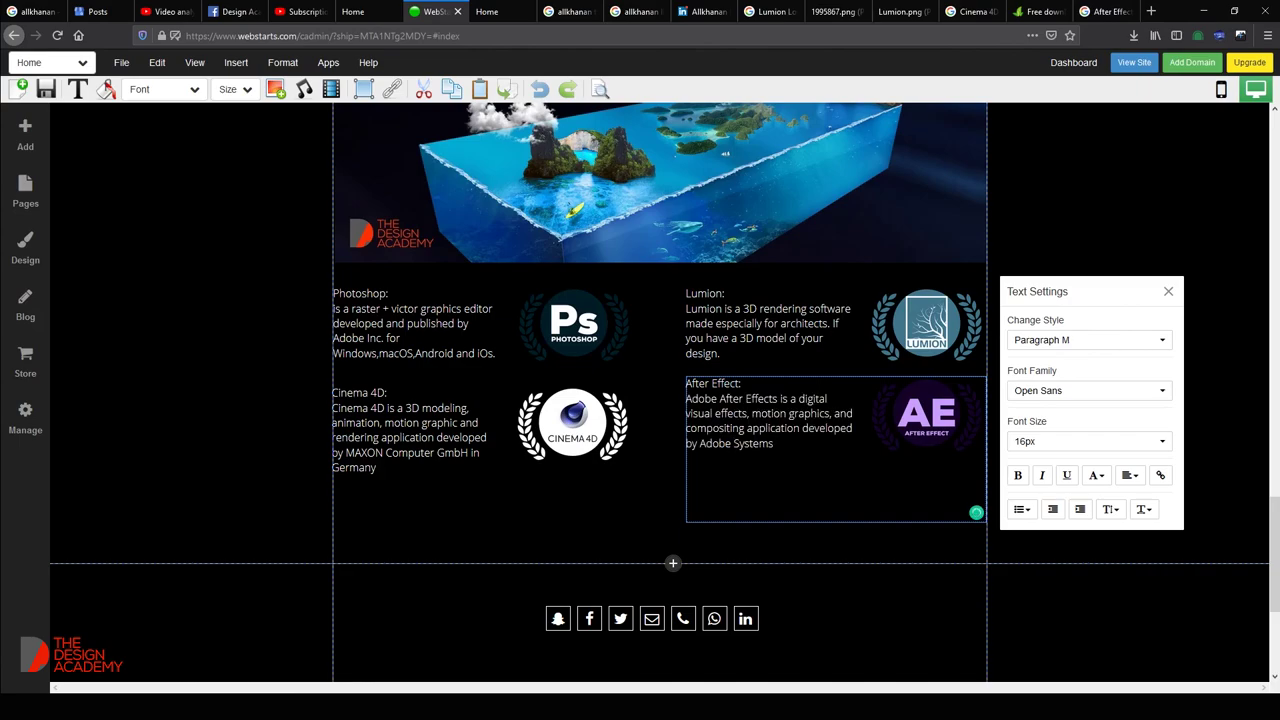
pyautogui.click(1231, 487)
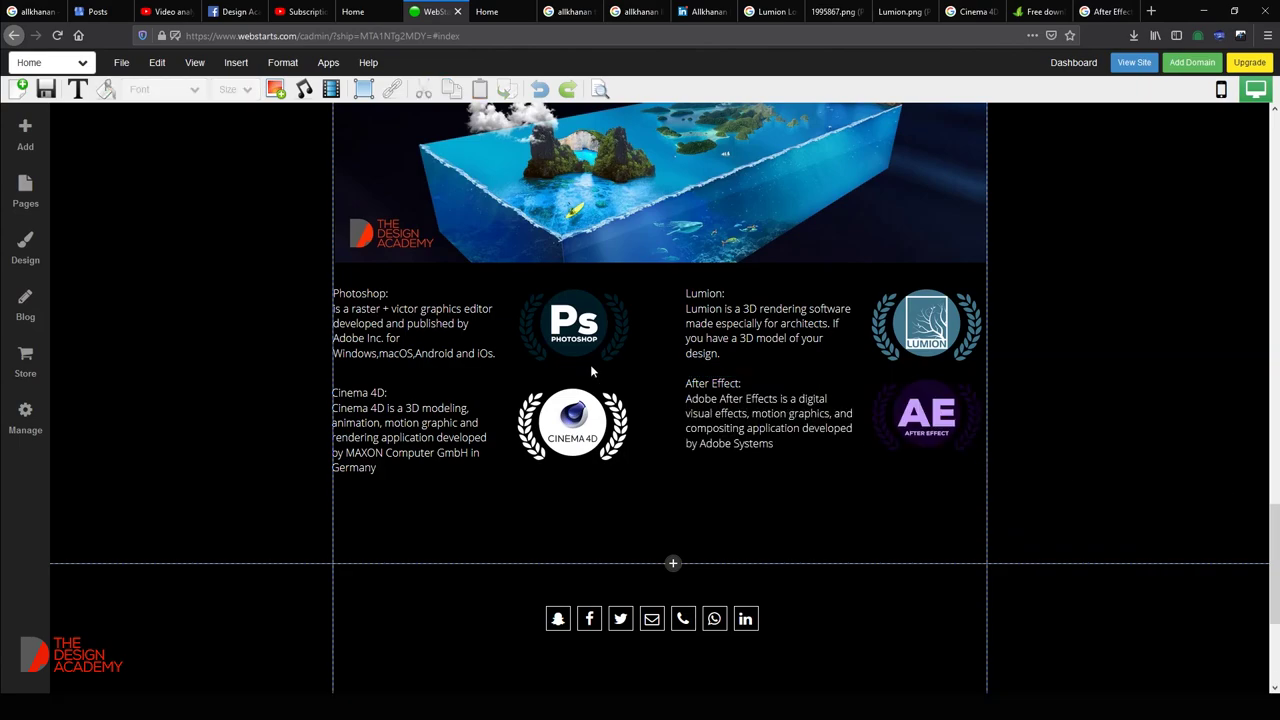
# Copy the copyright footer paragraph from the Notepad notes.
pyautogui.scroll(2, 592, 368)
pyautogui.scroll(-4, 594, 366)
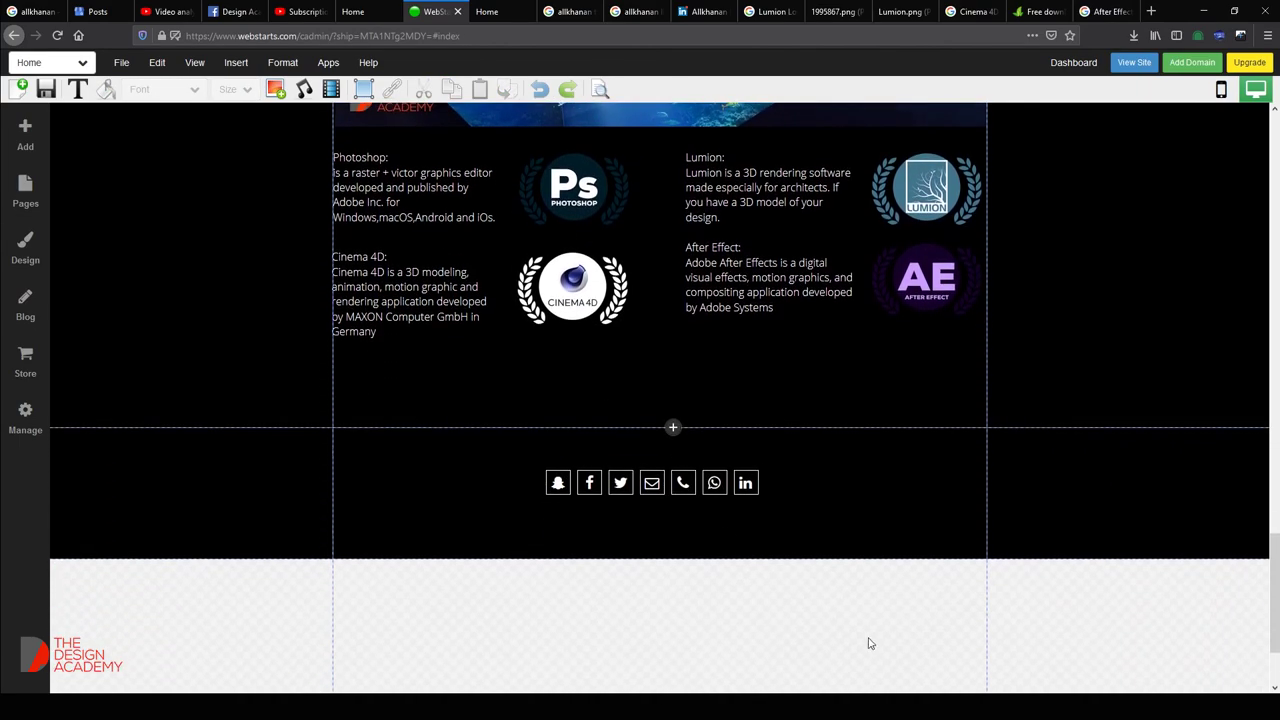
pyautogui.hotkey('alt', 'Tab')
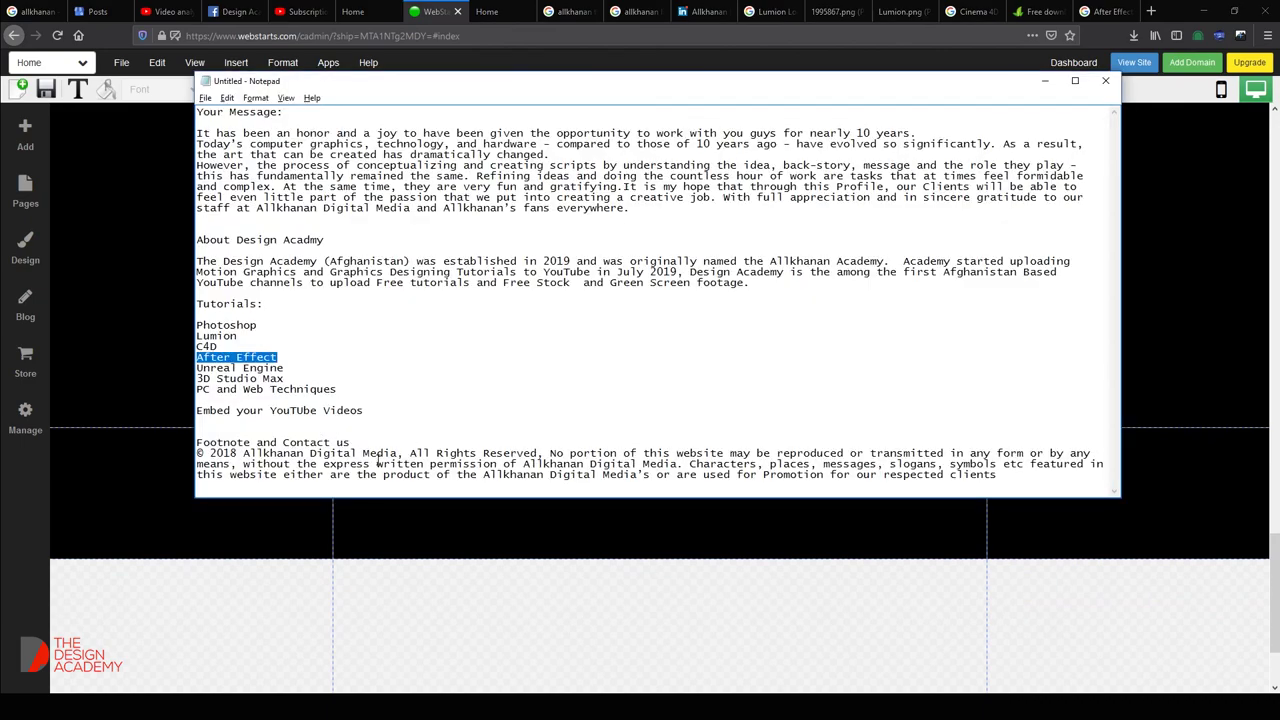
pyautogui.moveTo(198, 452); pyautogui.dragTo(1094, 489)
pyautogui.hotkey('ctrl', 'c')
pyautogui.click(970, 548)
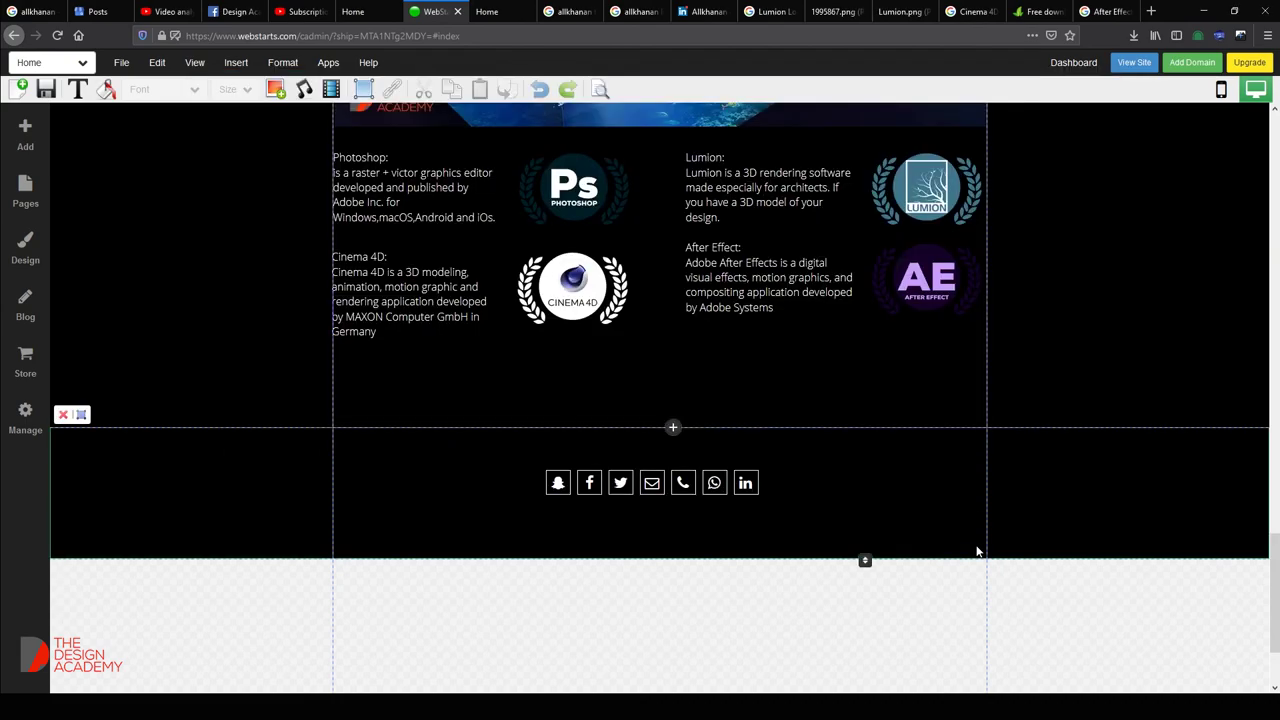
# Insert a Paragraph Text box below the social icons and widen it leftward.
pyautogui.click(682, 484)
pyautogui.click(510, 497)
pyautogui.click(236, 62)
pyautogui.moveTo(255, 98)
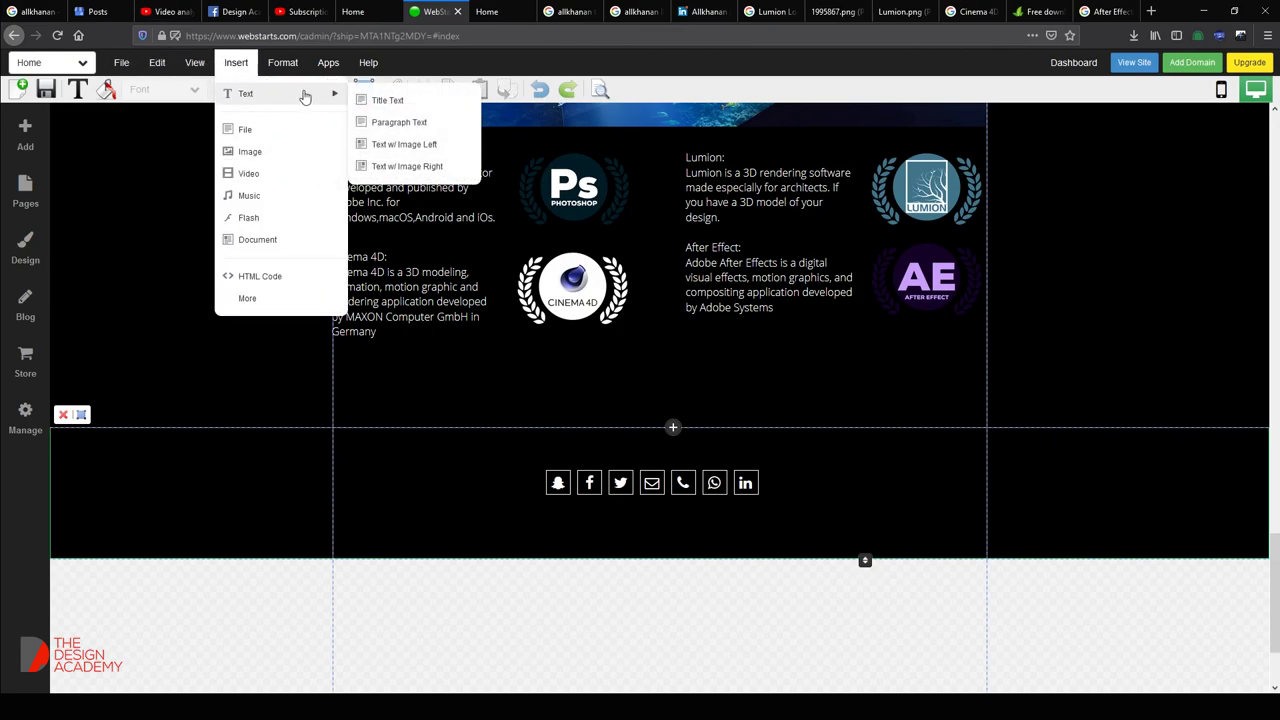
pyautogui.click(390, 124)
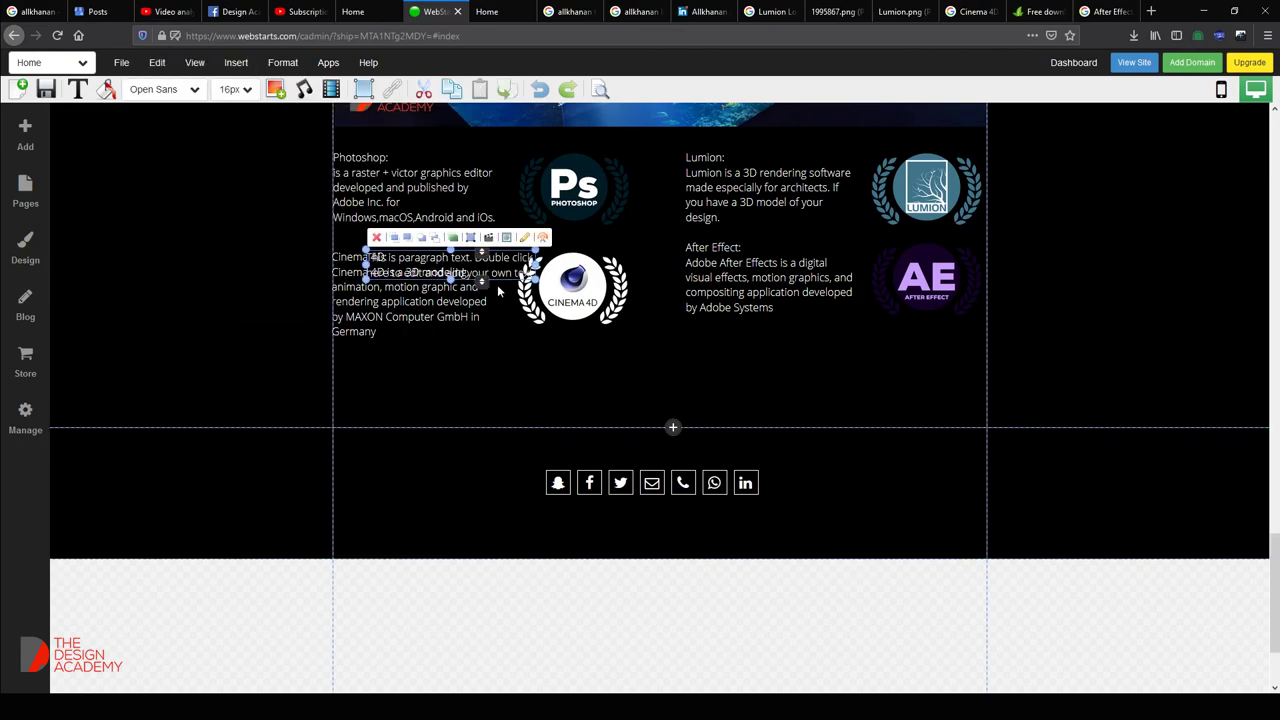
pyautogui.moveTo(497, 275); pyautogui.dragTo(962, 530)
pyautogui.moveTo(575, 536); pyautogui.dragTo(350, 536)
# Replace the placeholder paragraph with the pasted 2018 copyright notice.
pyautogui.doubleClick(510, 530)
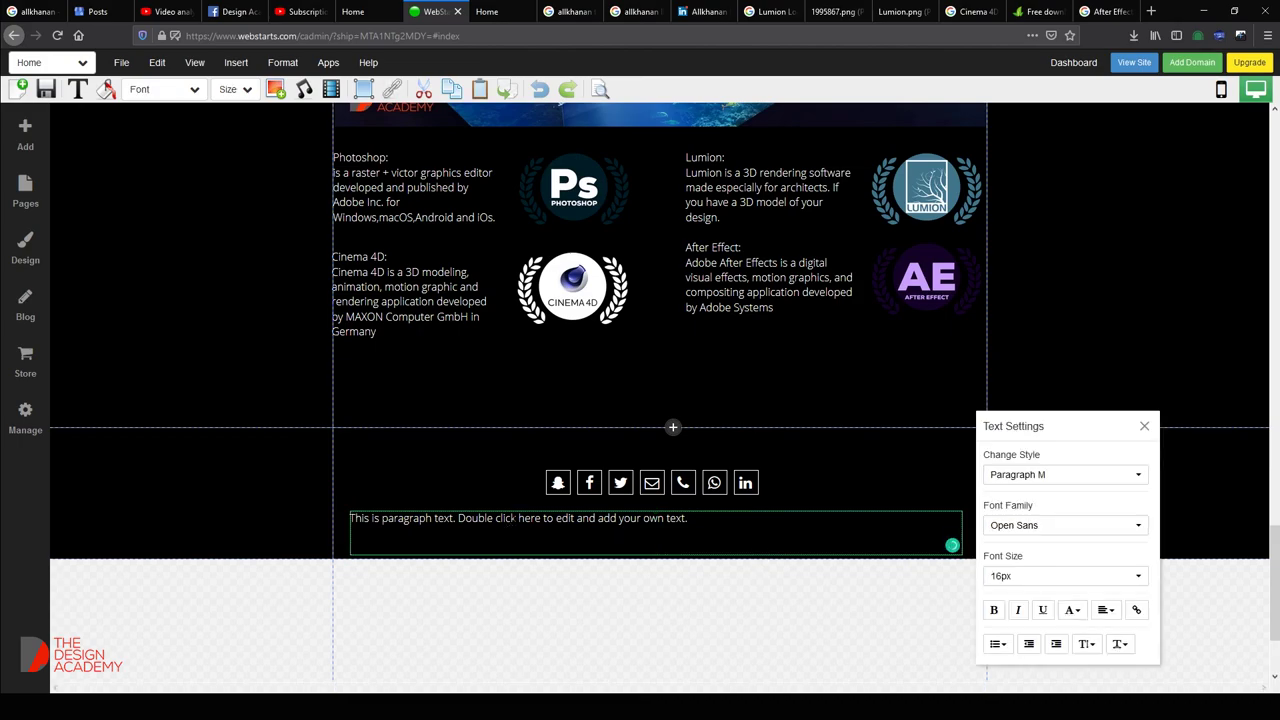
pyautogui.hotkey('ctrl', 'a')
pyautogui.hotkey('ctrl', 'v')
pyautogui.hotkey('ctrl', 'a')
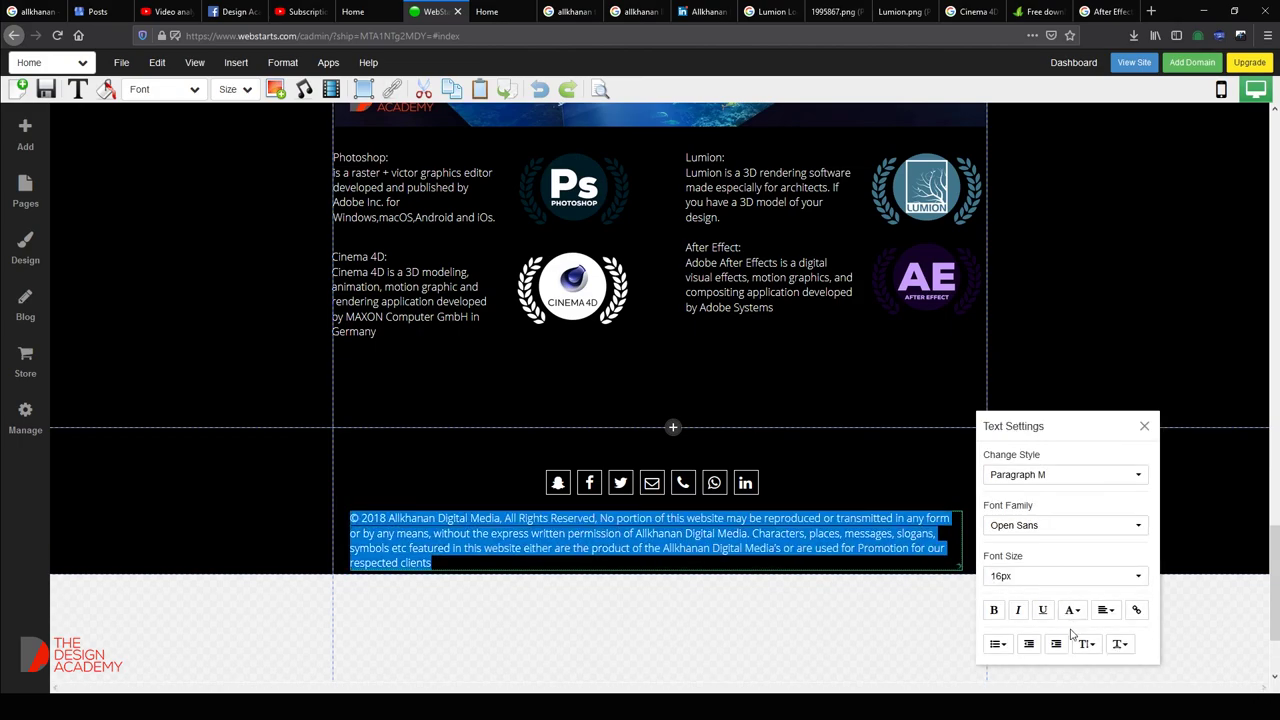